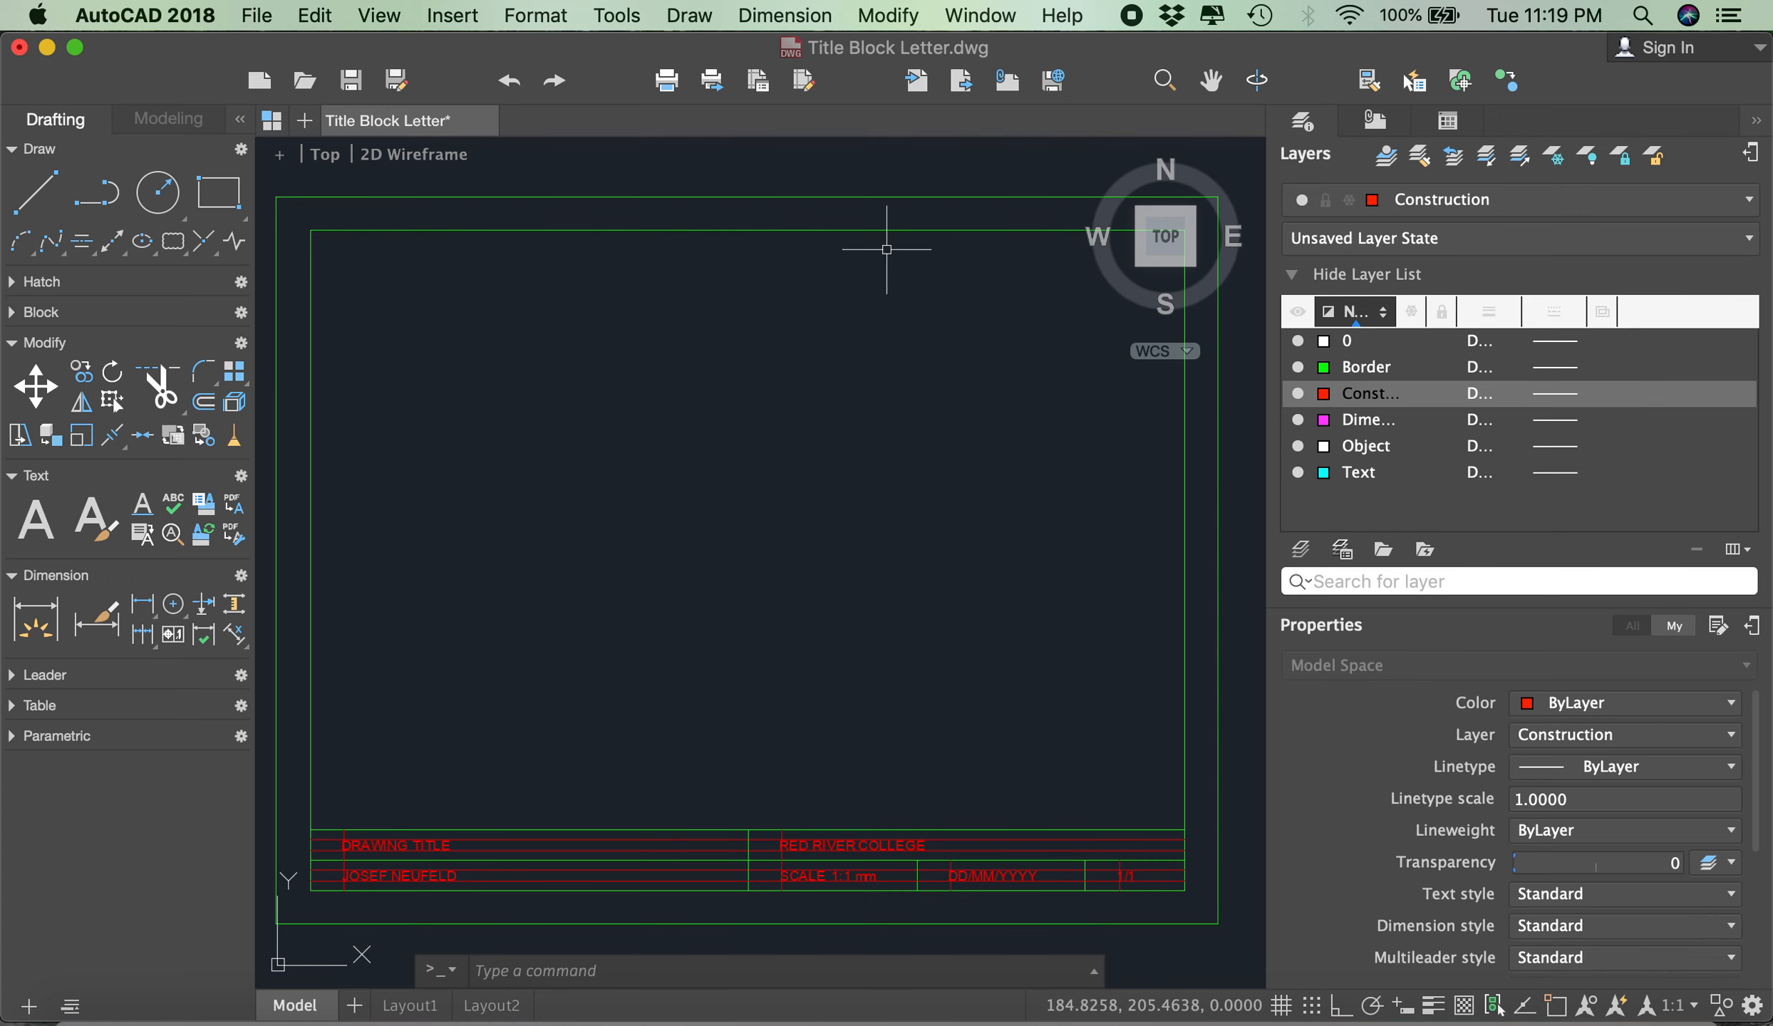
- Create a new drawing from the acad.dwt template
click(251, 20)
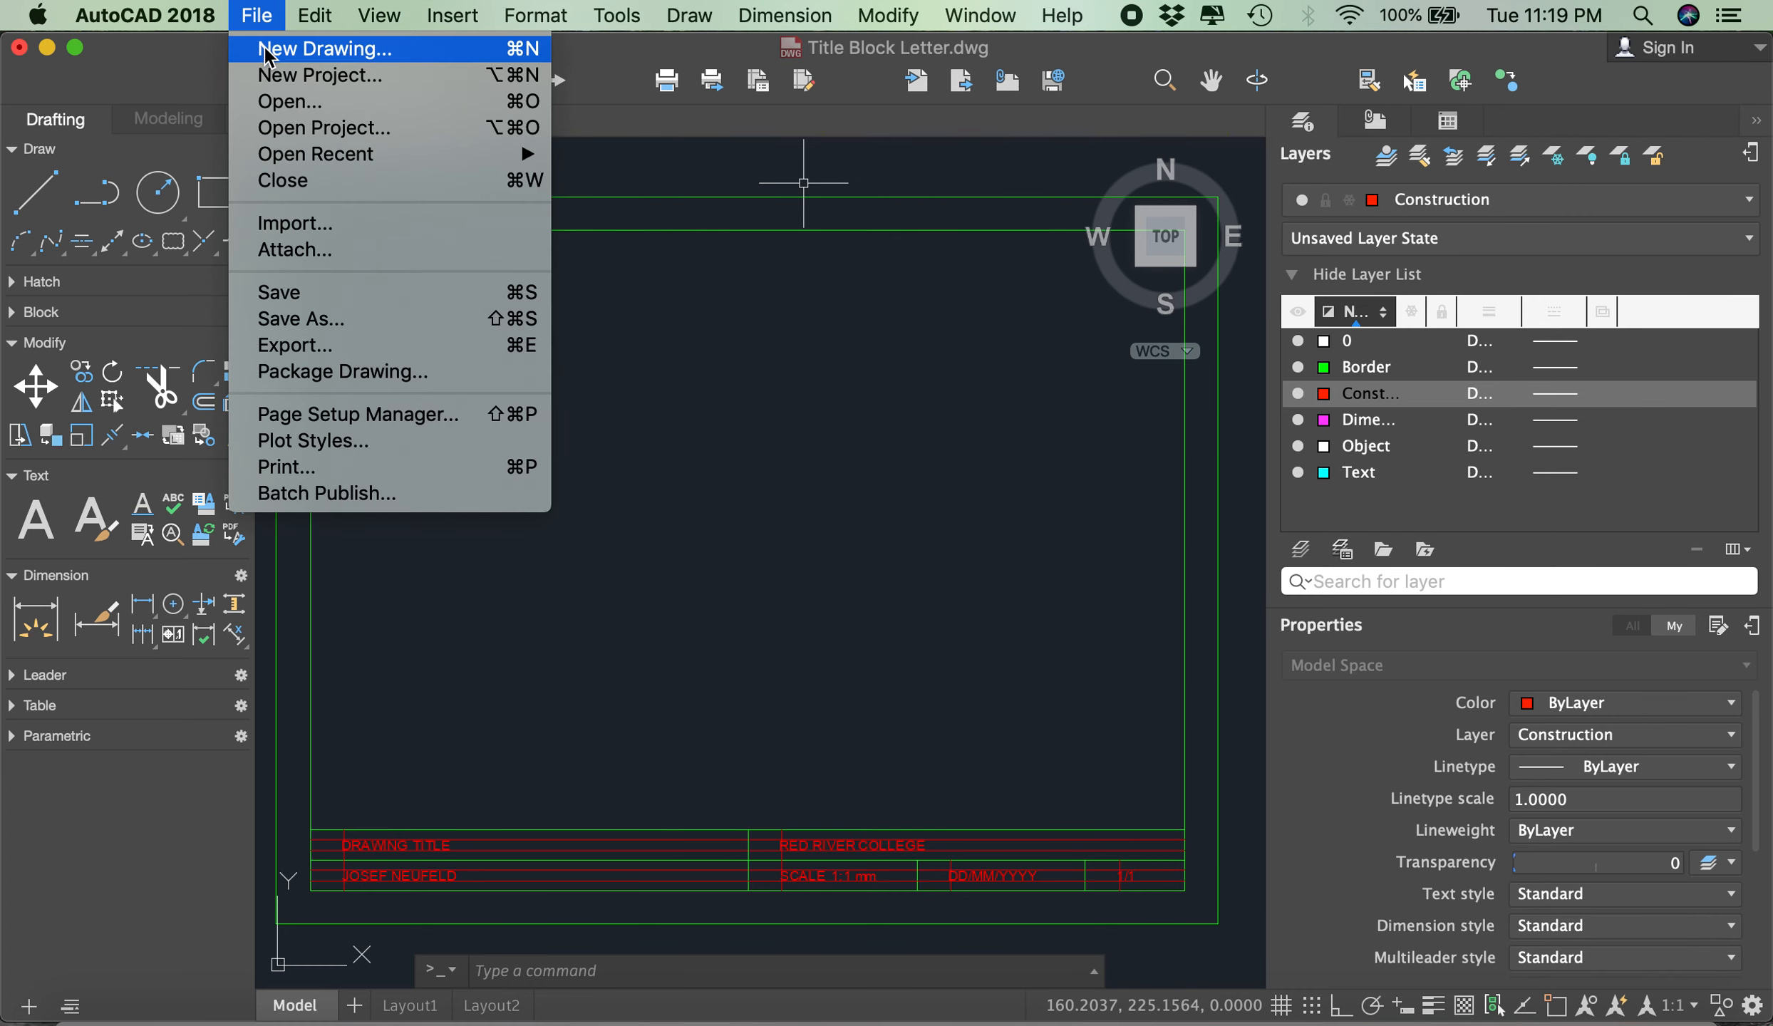
click(265, 48)
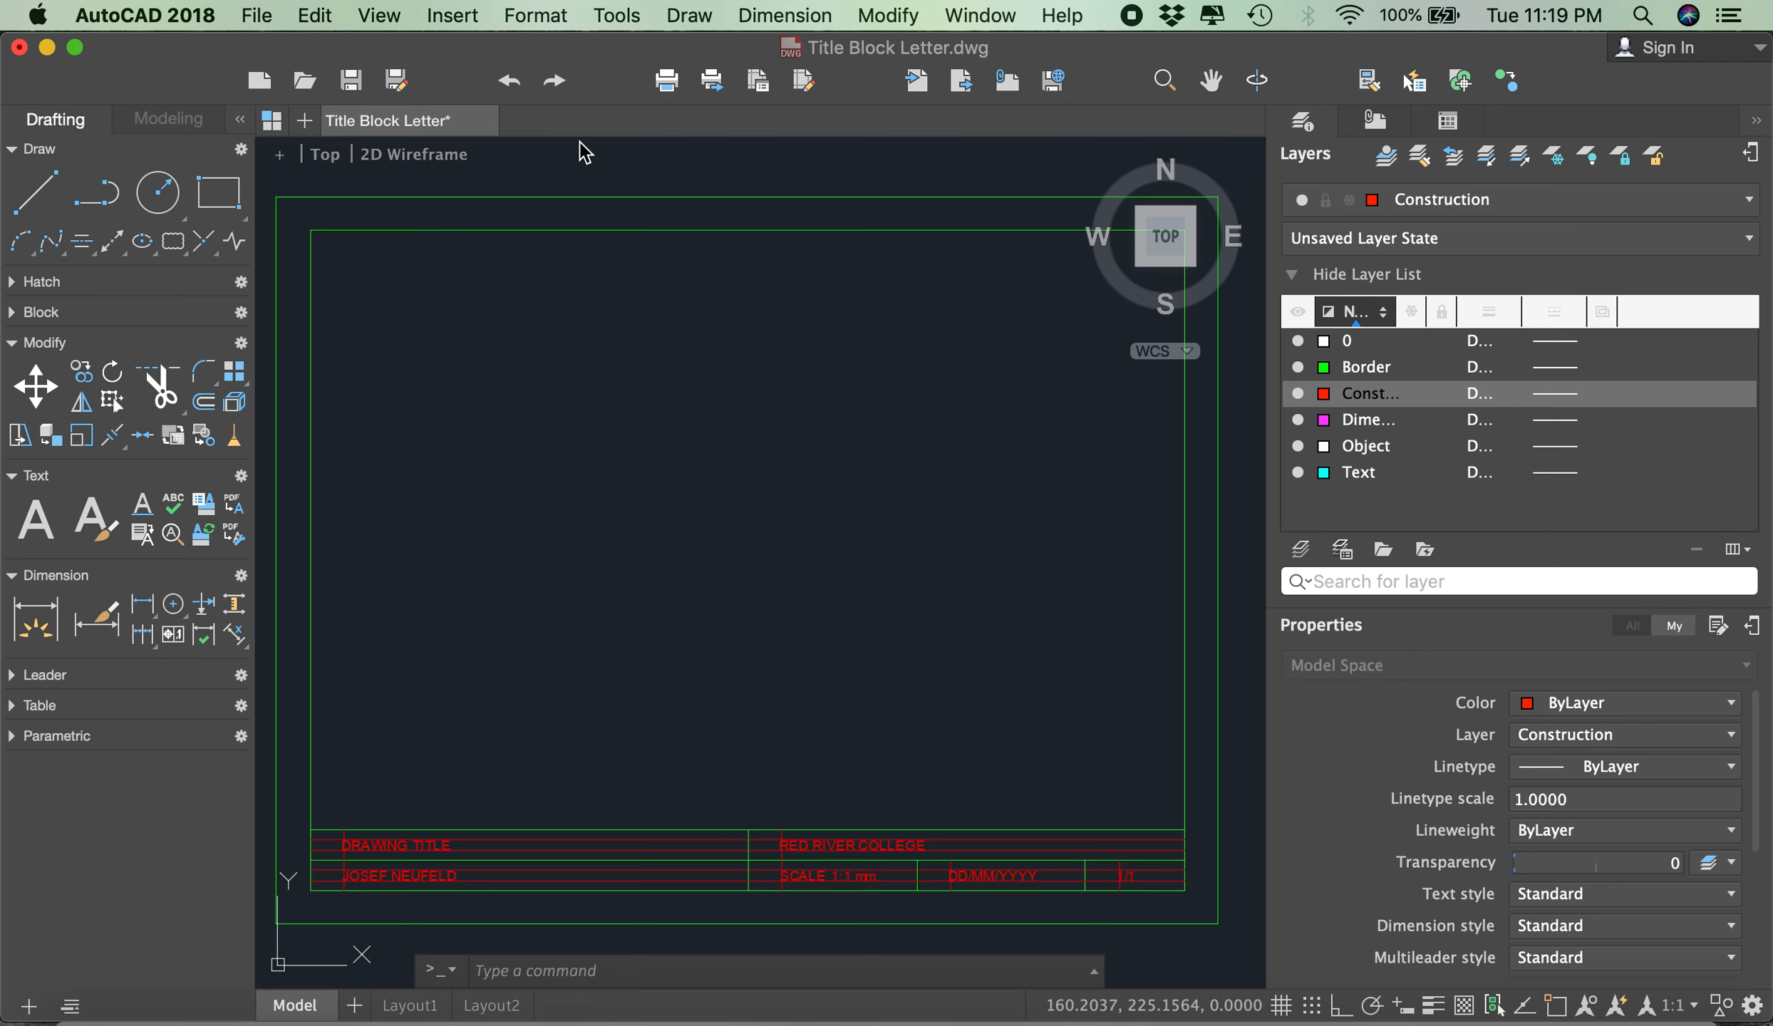
scroll(920, 292, up, 2)
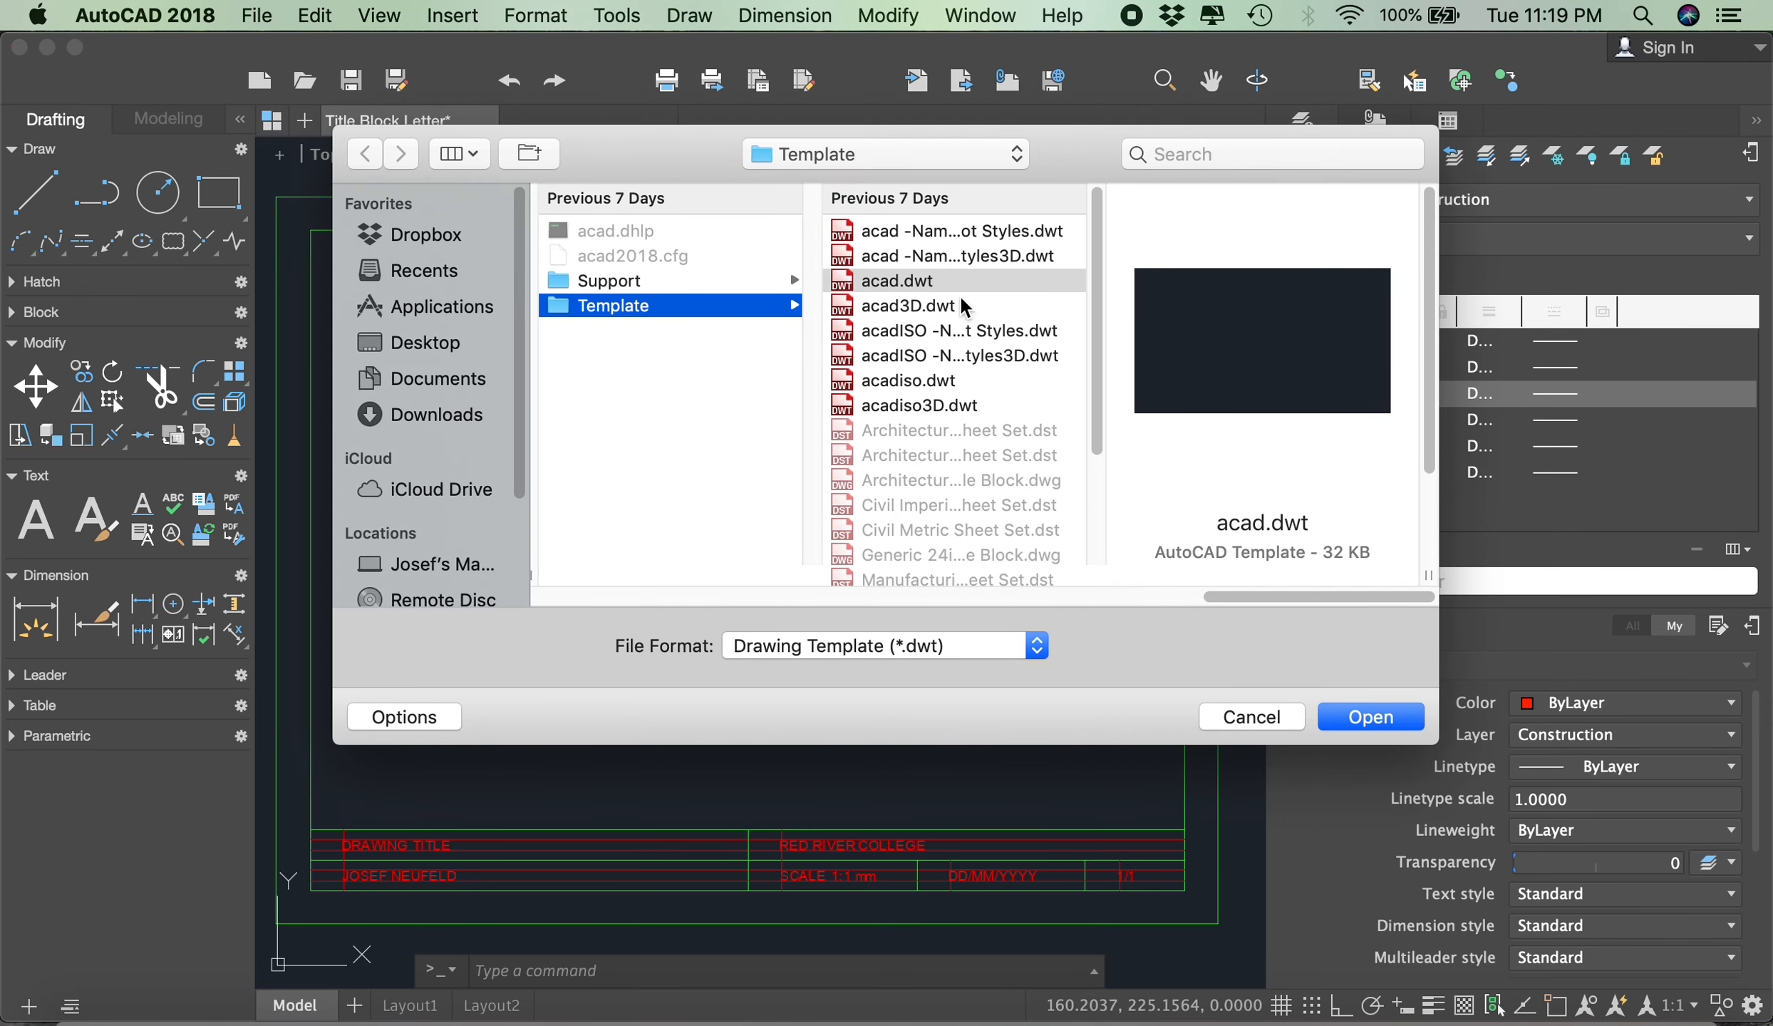
click(891, 281)
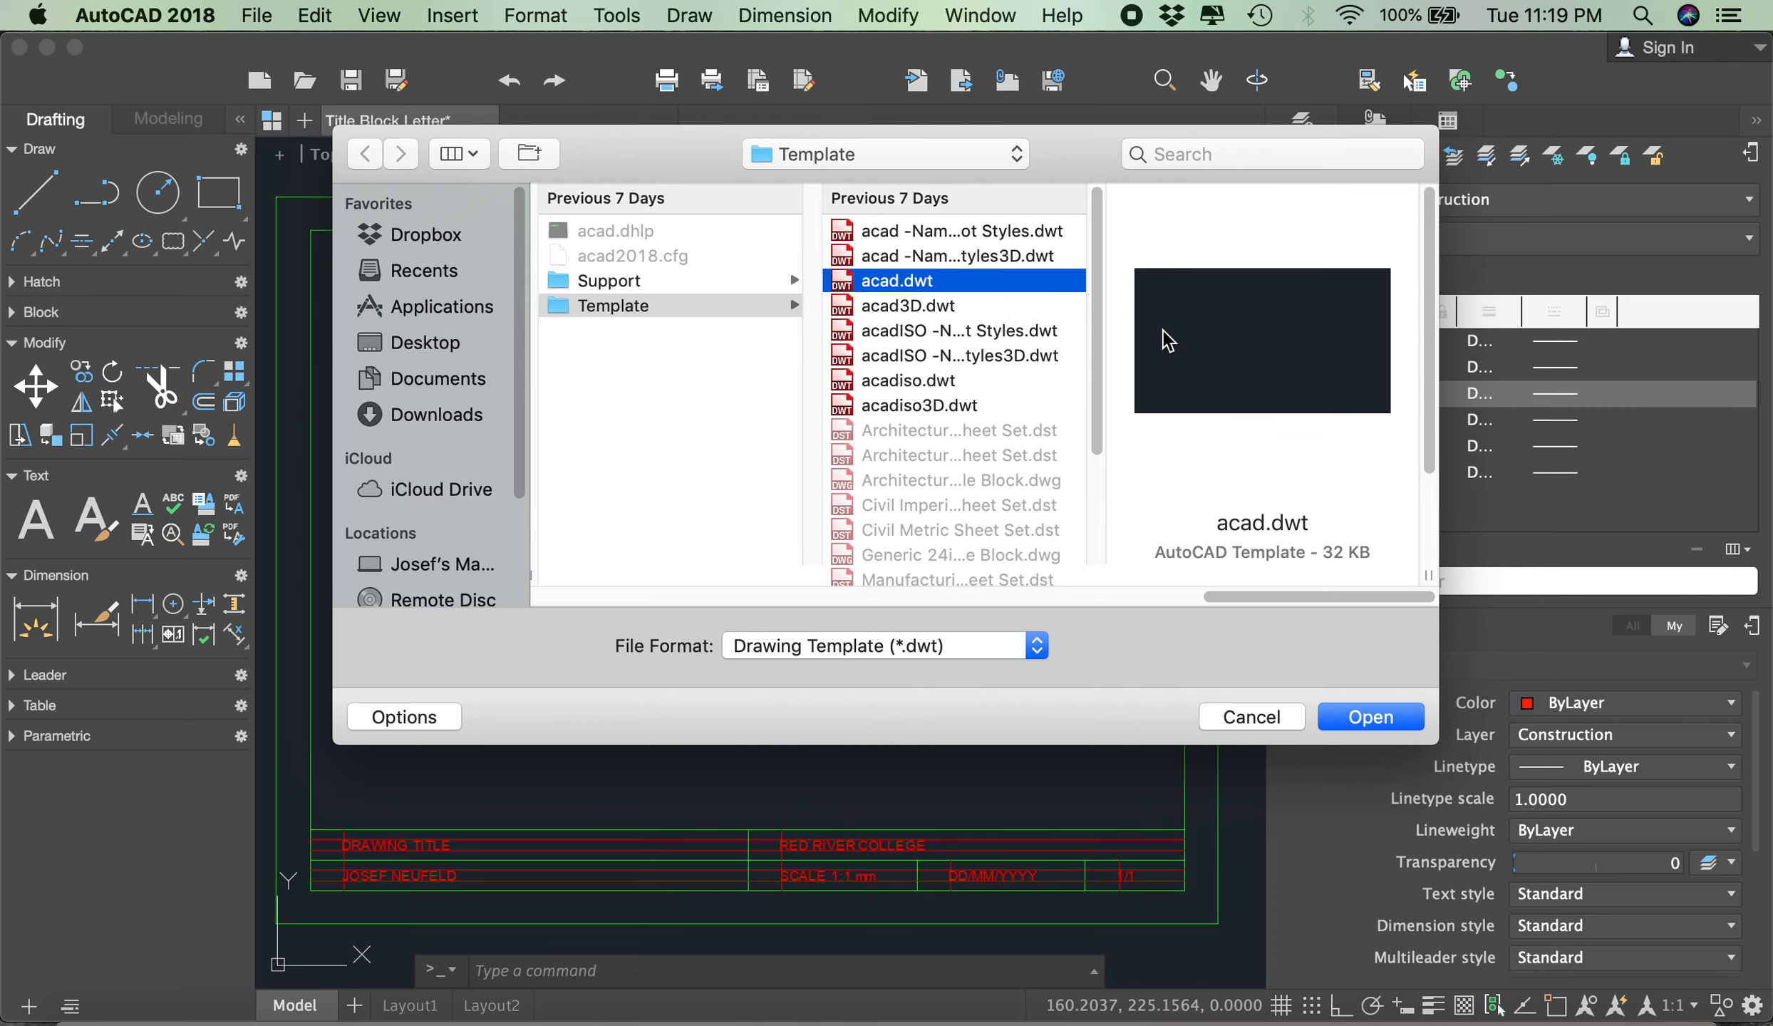
click(1367, 717)
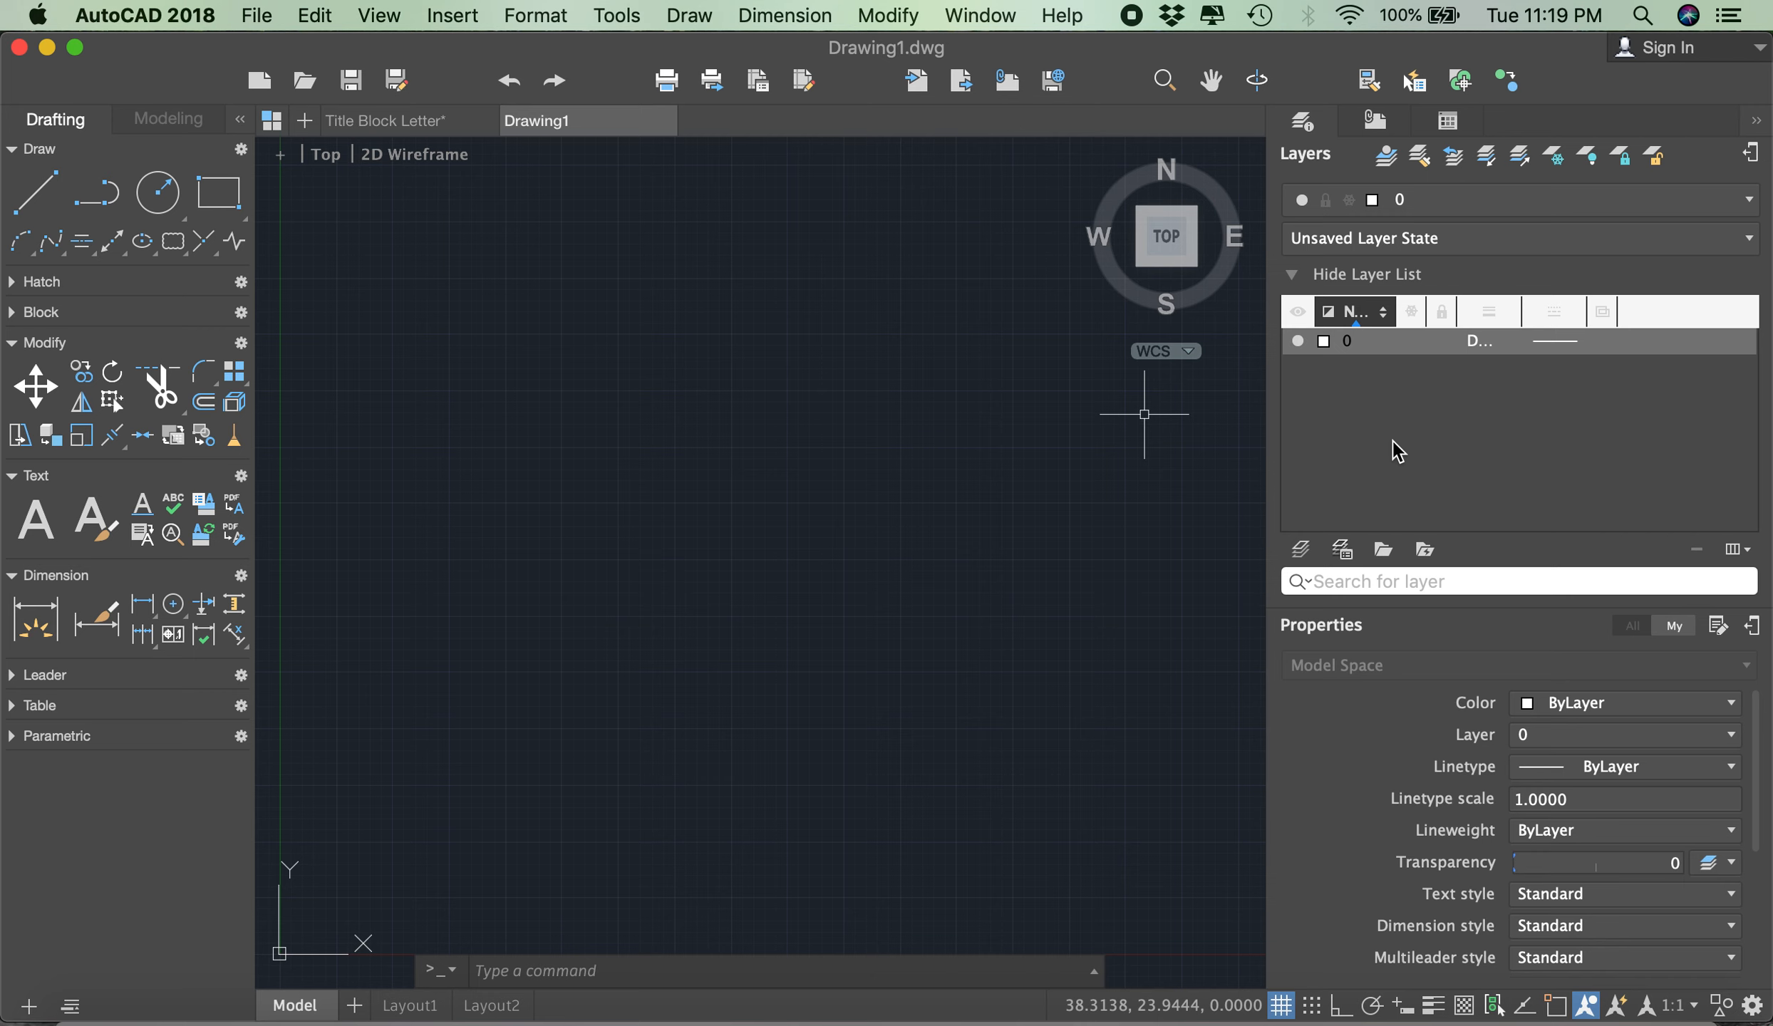
- Add a layer named Border and set its colour to green
click(1301, 553)
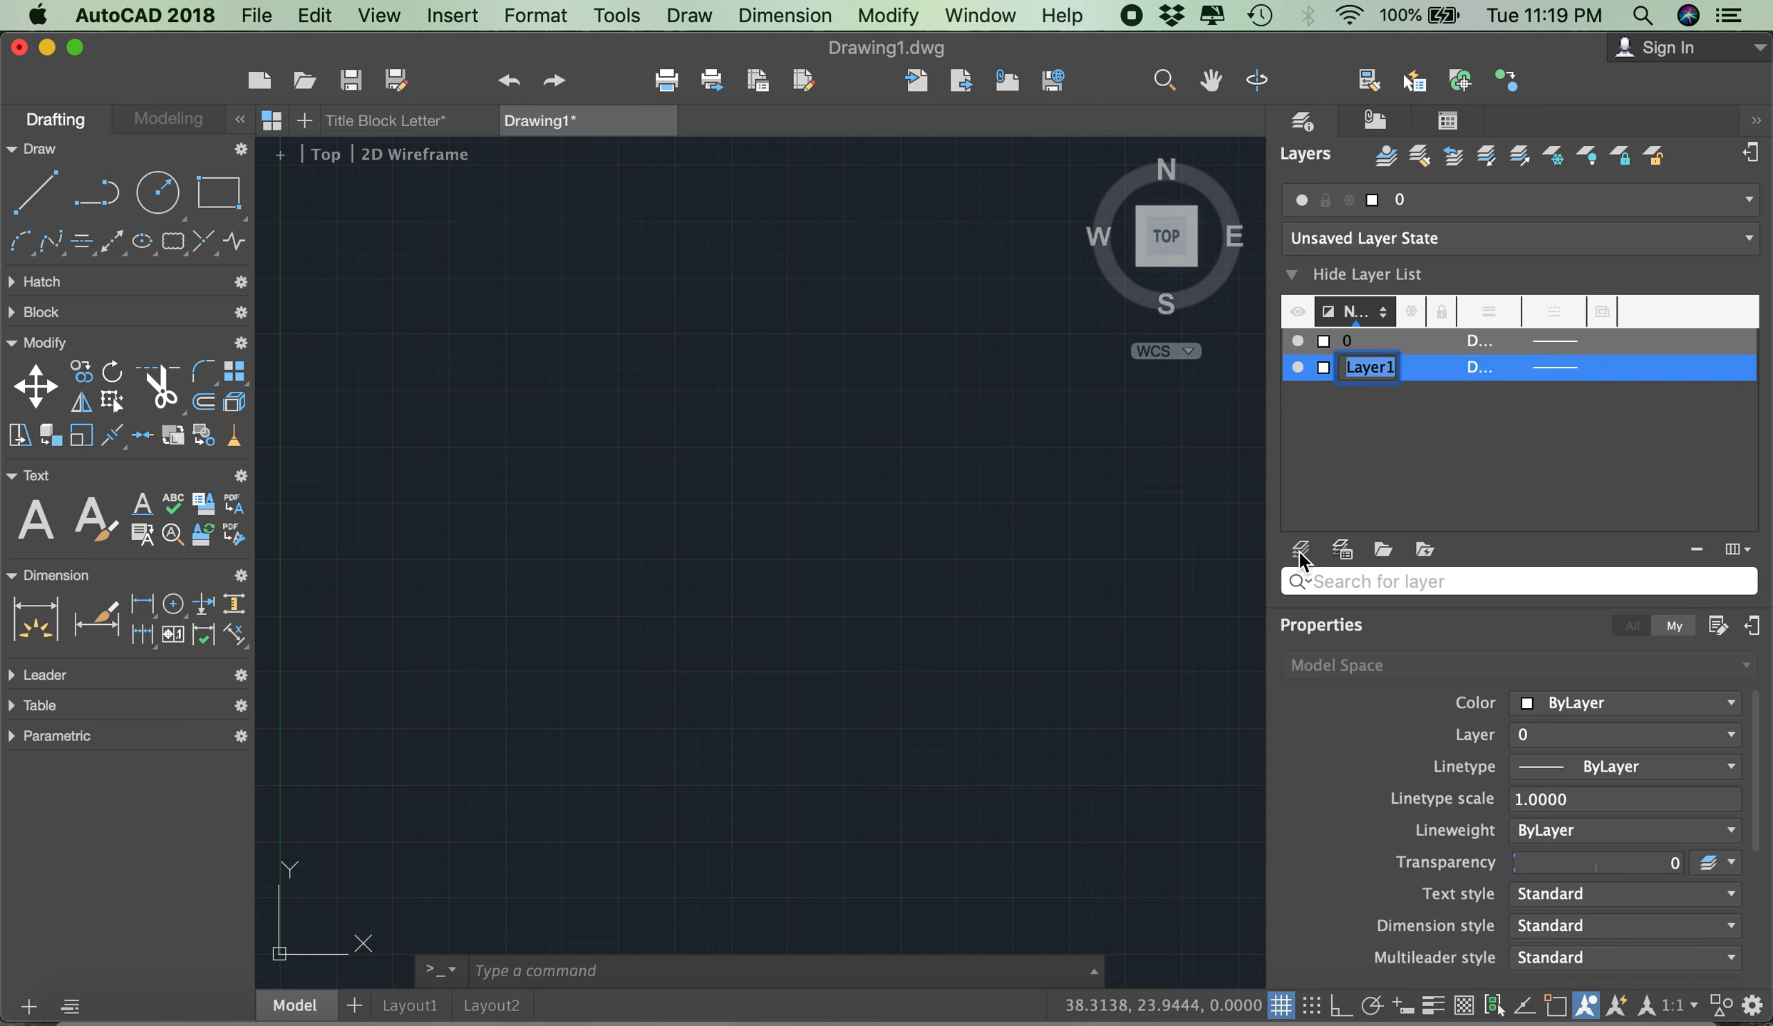
text(Border)
click(1356, 471)
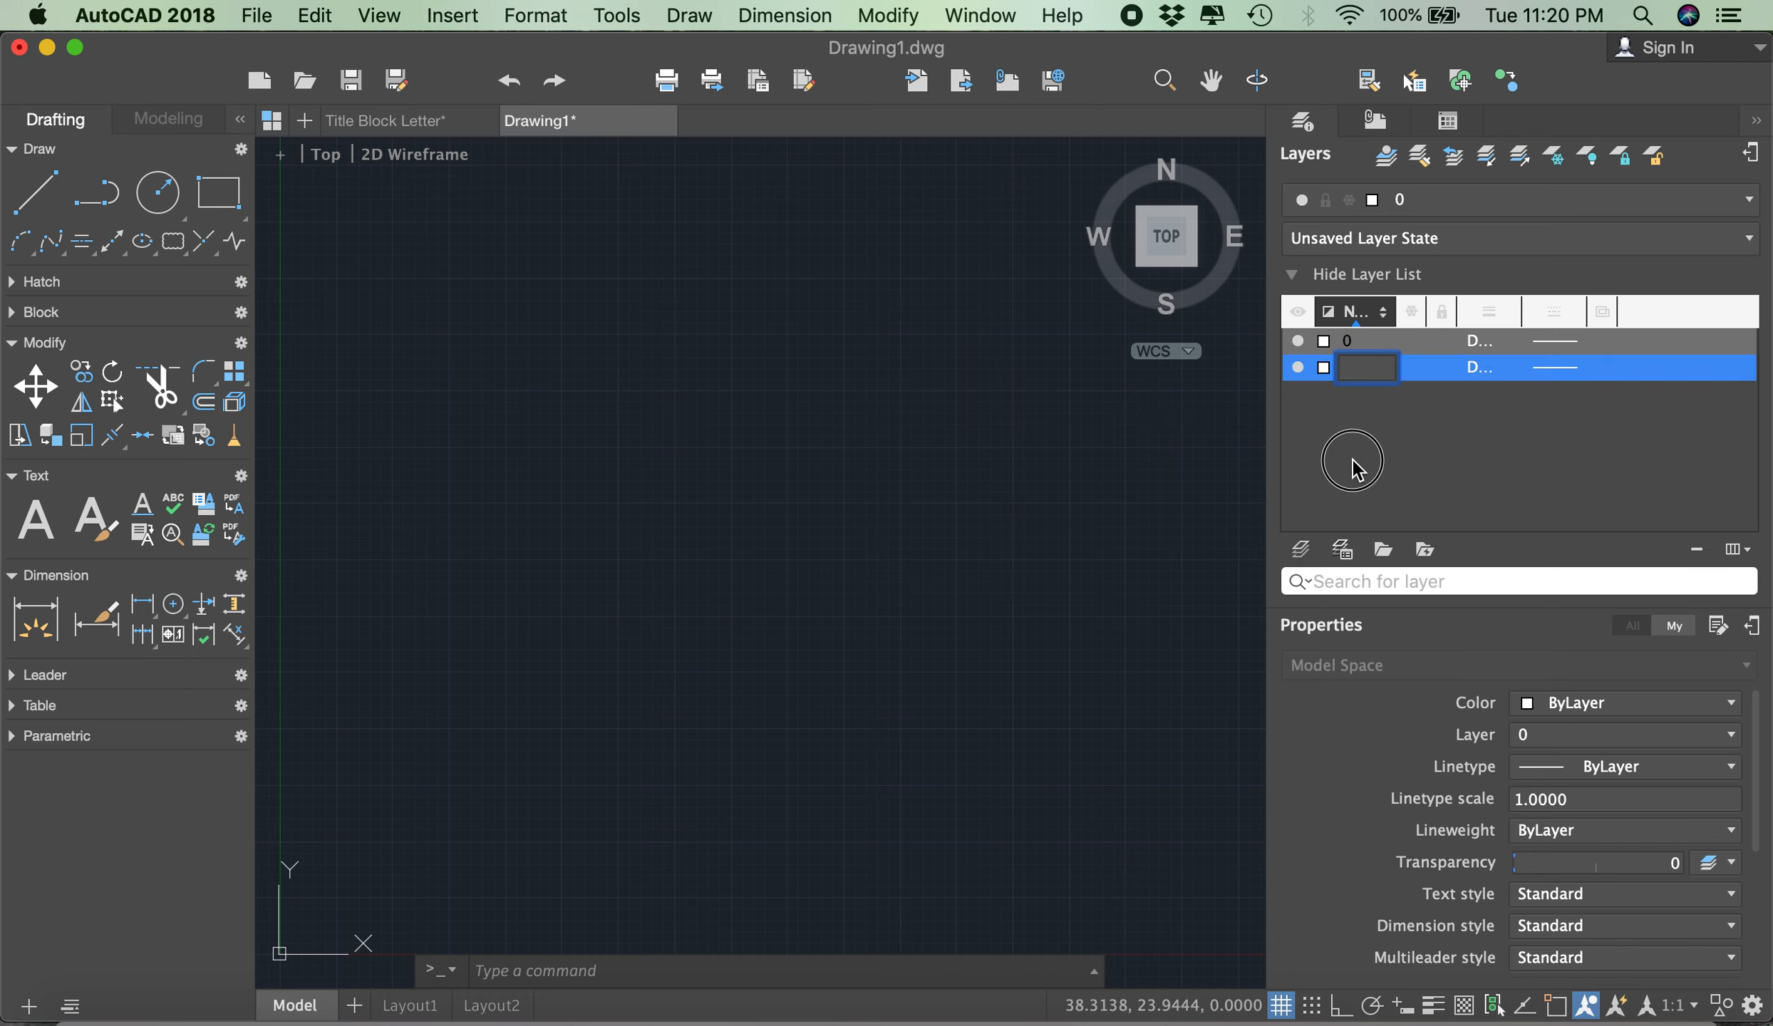
click(1324, 367)
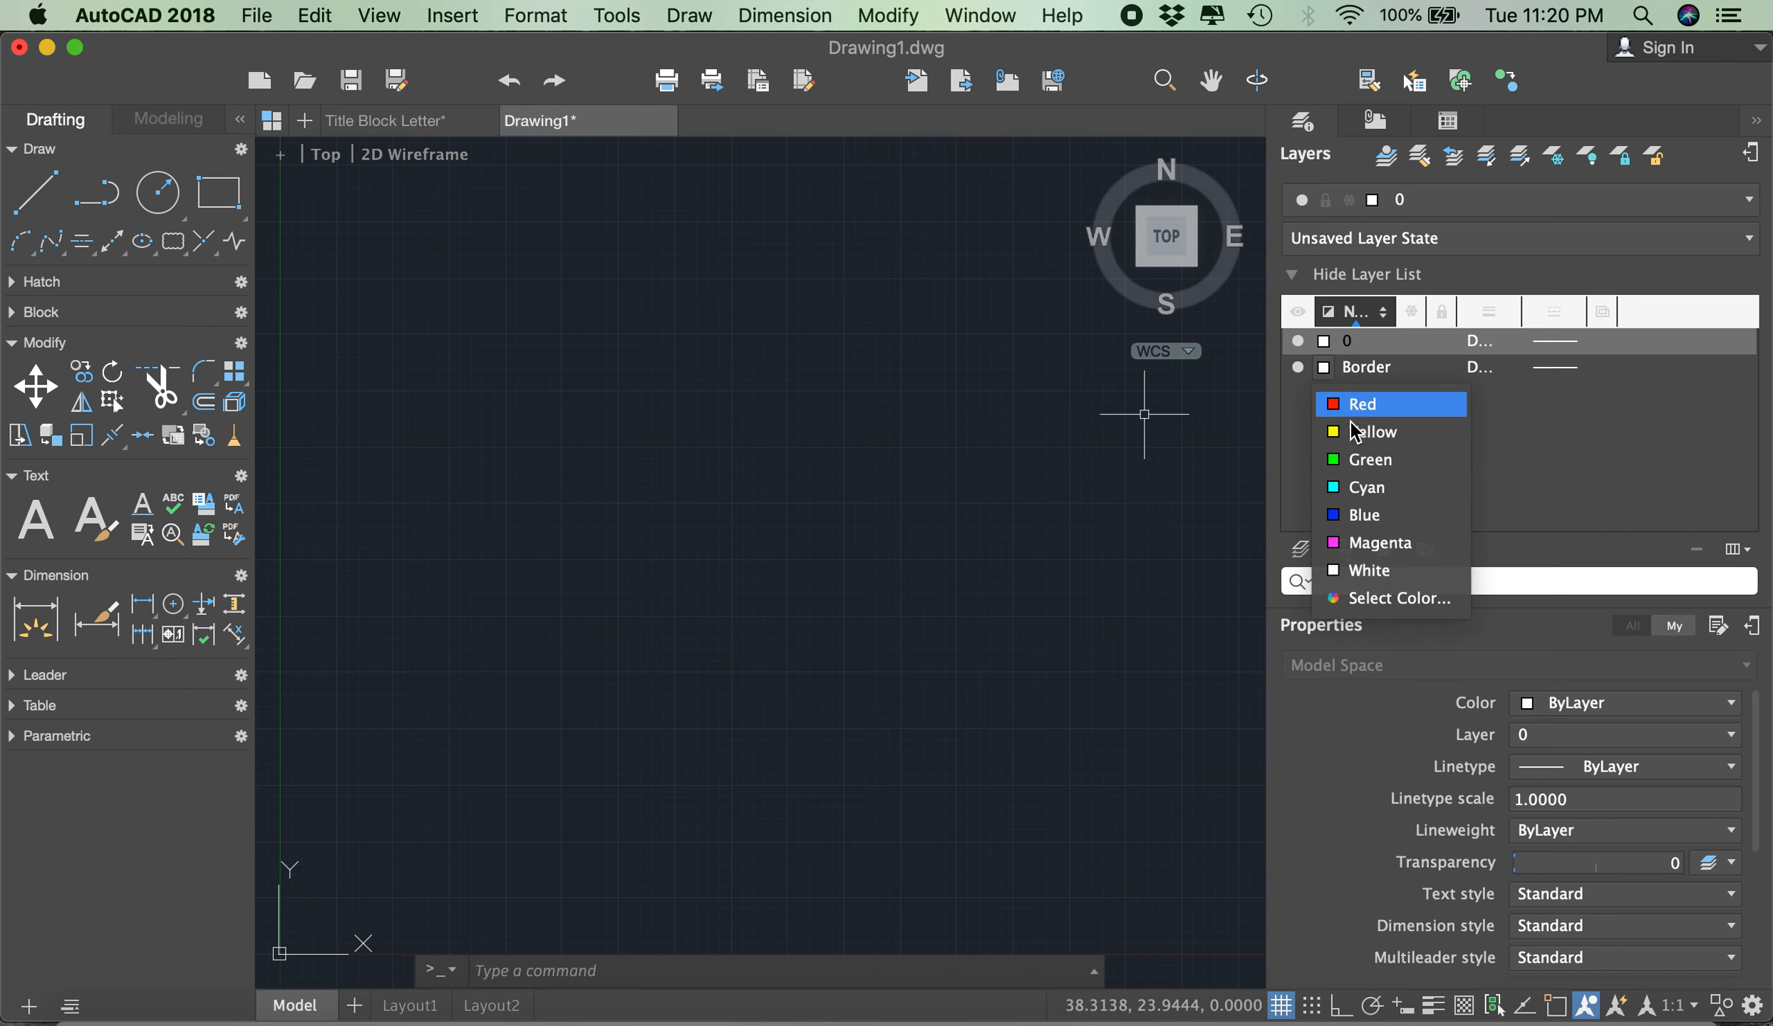
click(1361, 460)
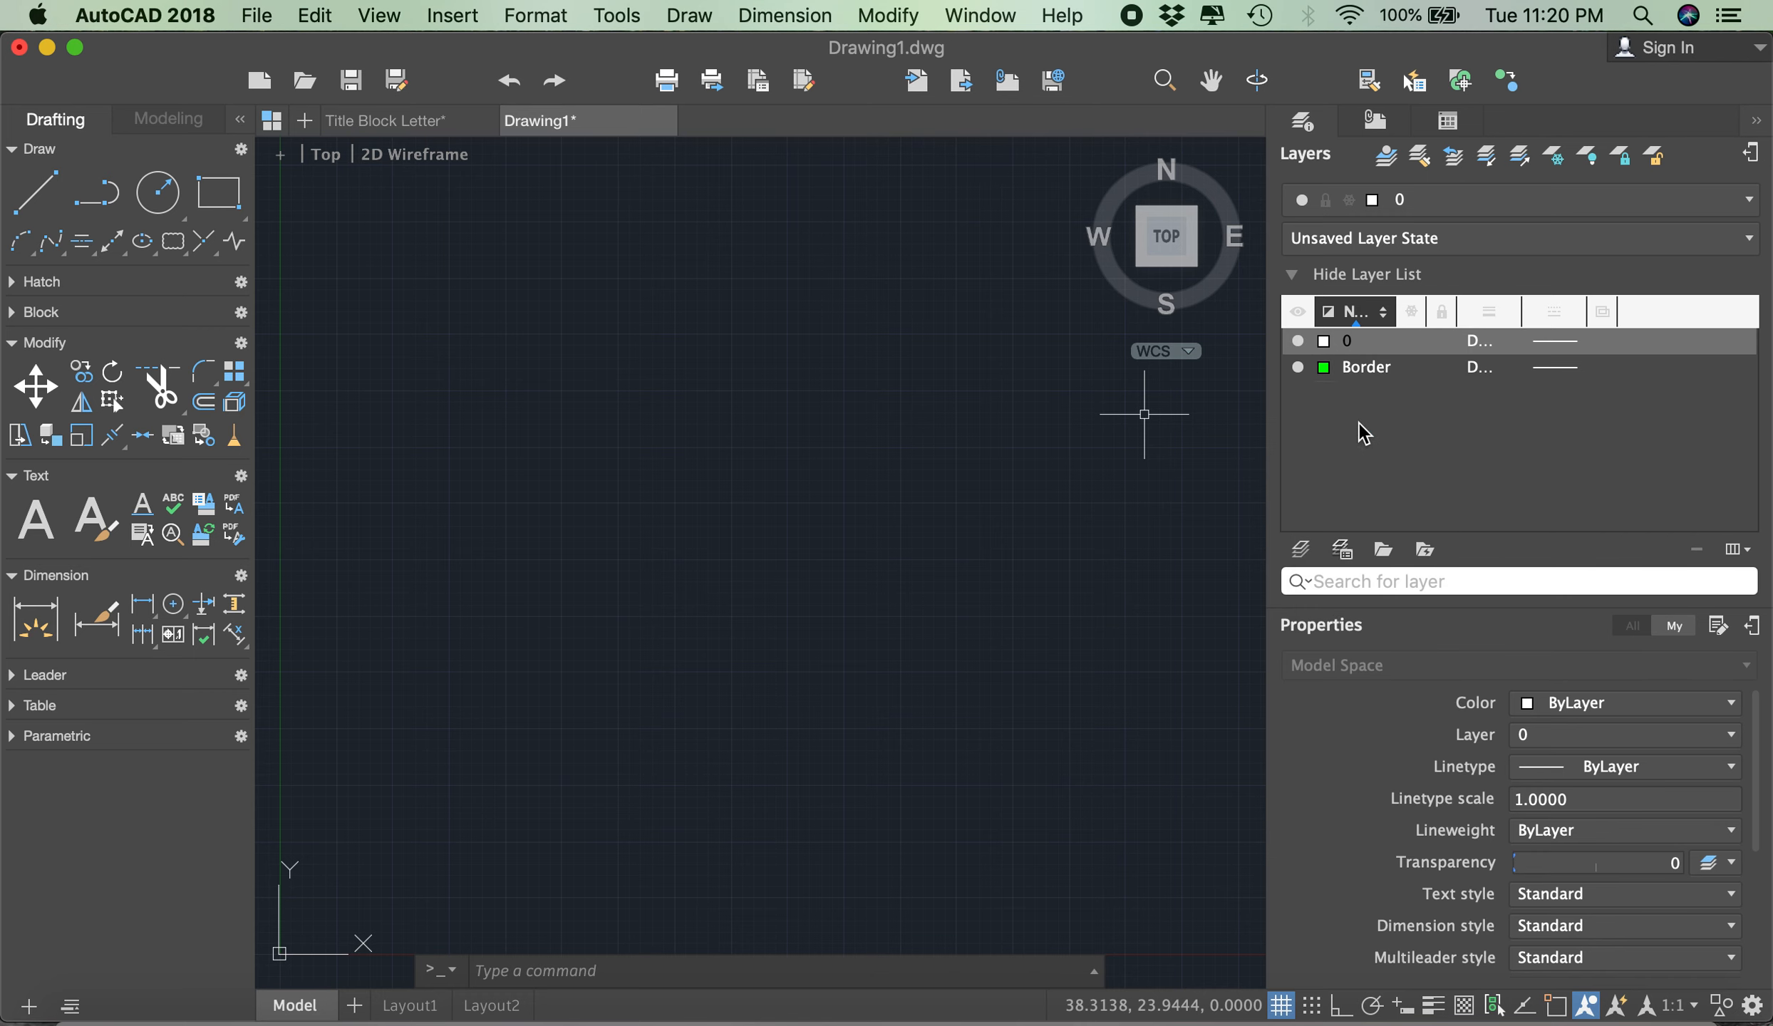
- Add a layer named Construction and set its colour to red
click(1300, 550)
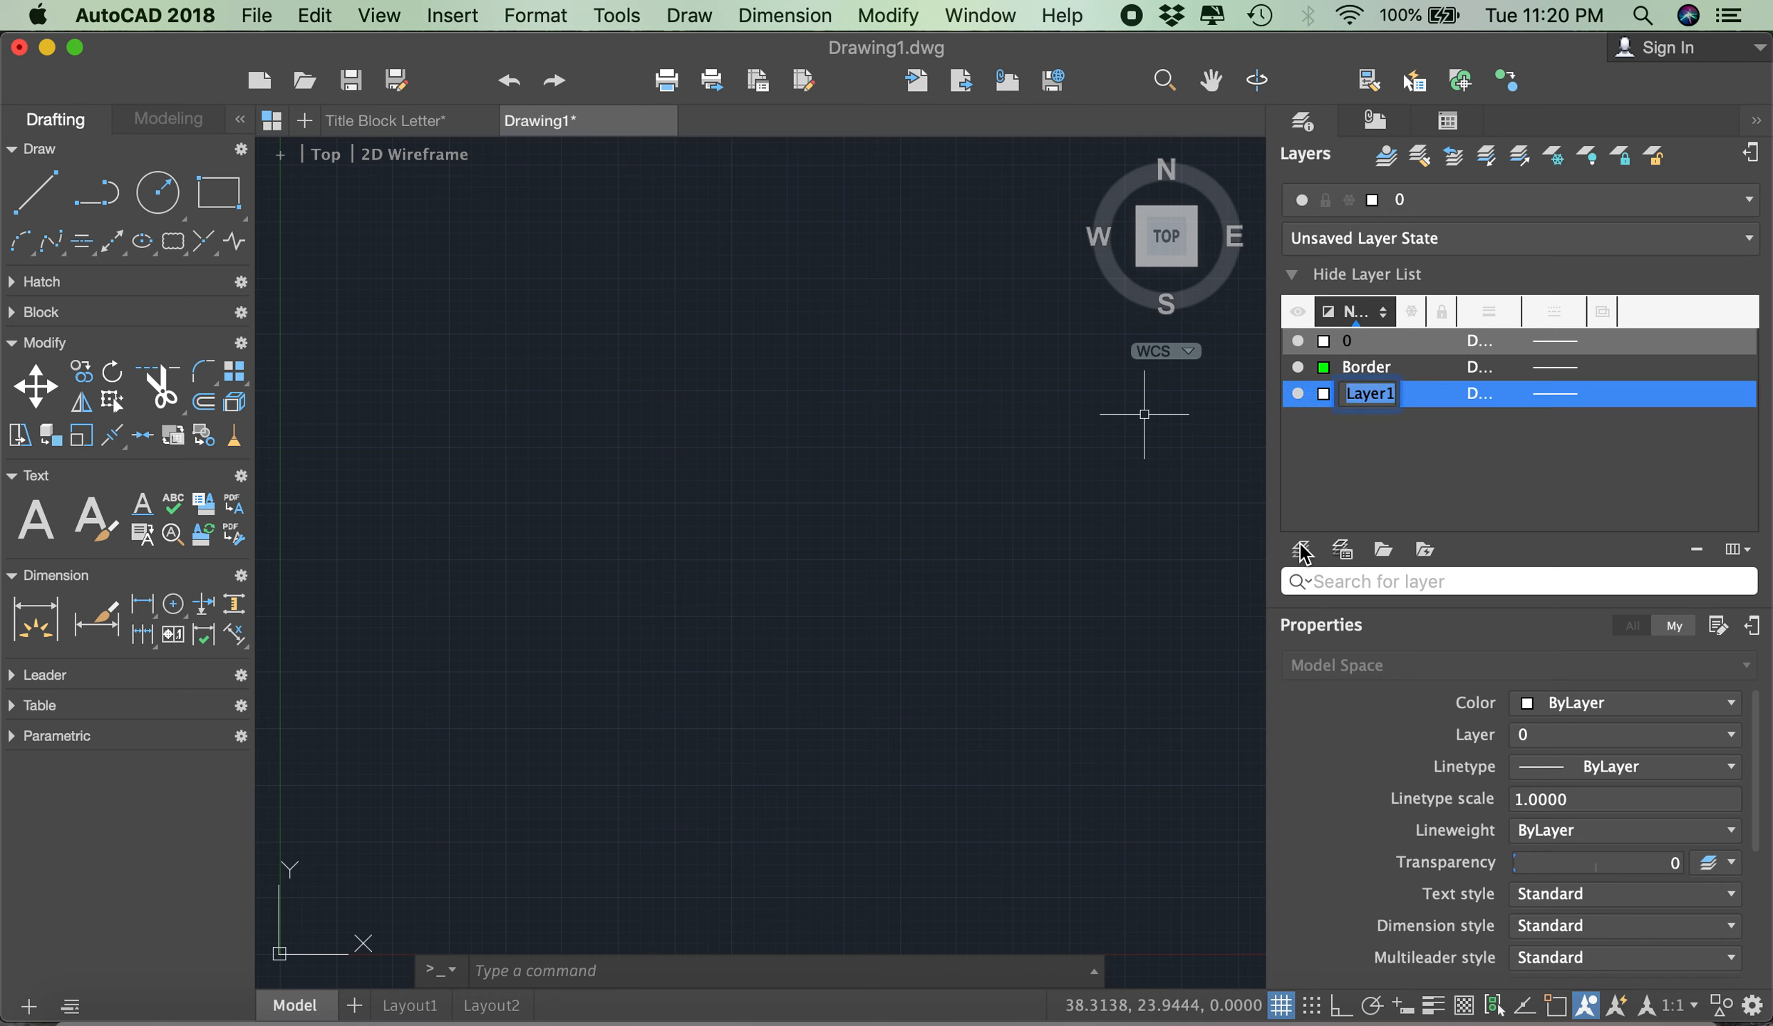
text(Constructi)
text(on)
click(1346, 488)
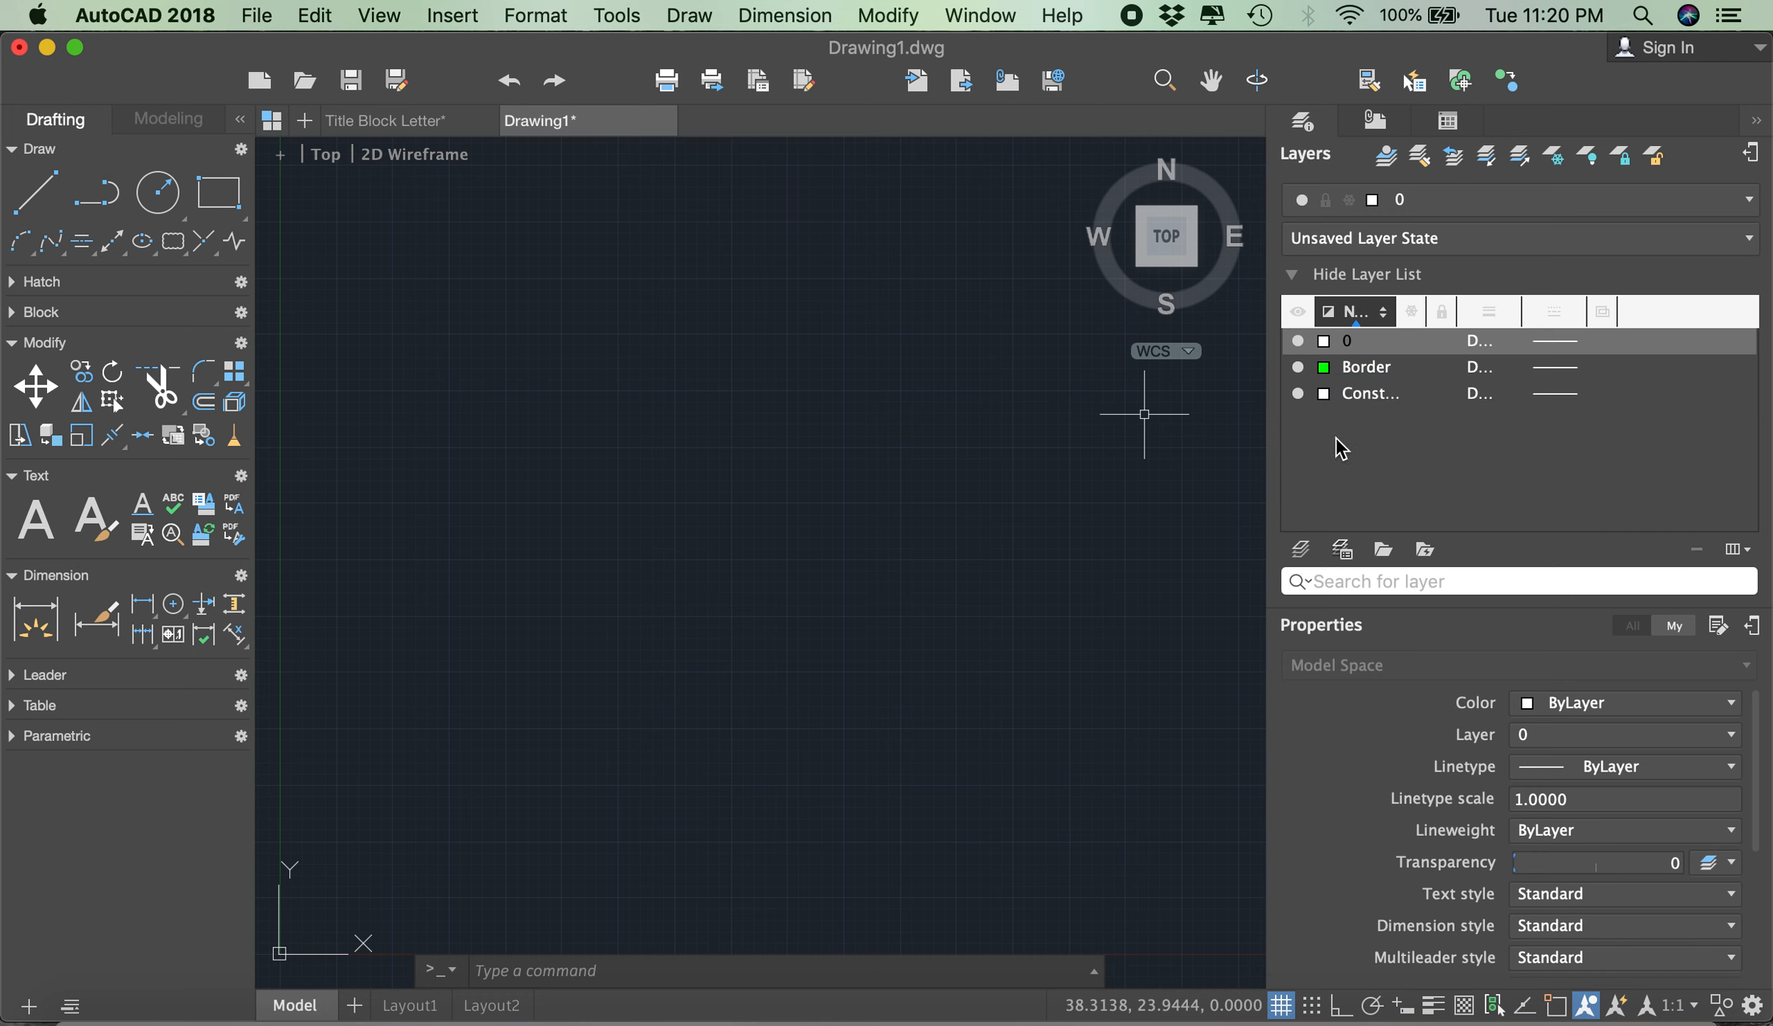
click(1324, 396)
click(1357, 430)
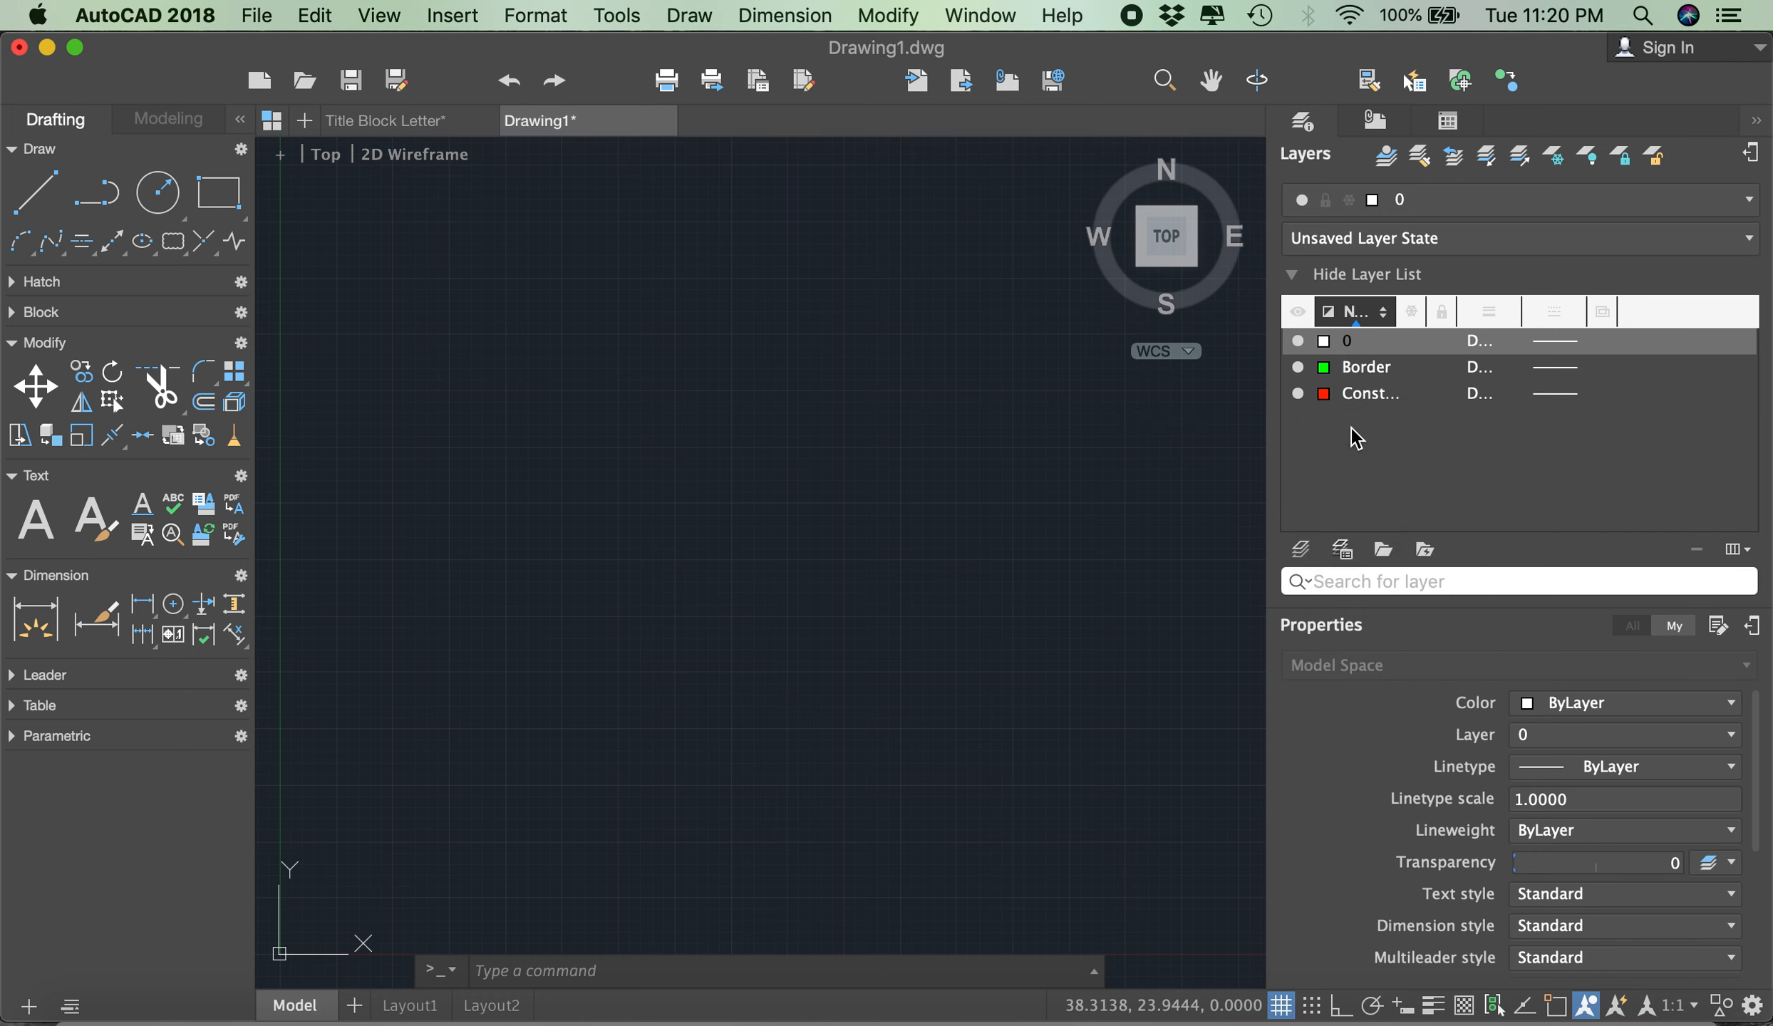
- Add a layer named Dimension and set its colour to magenta
click(1302, 549)
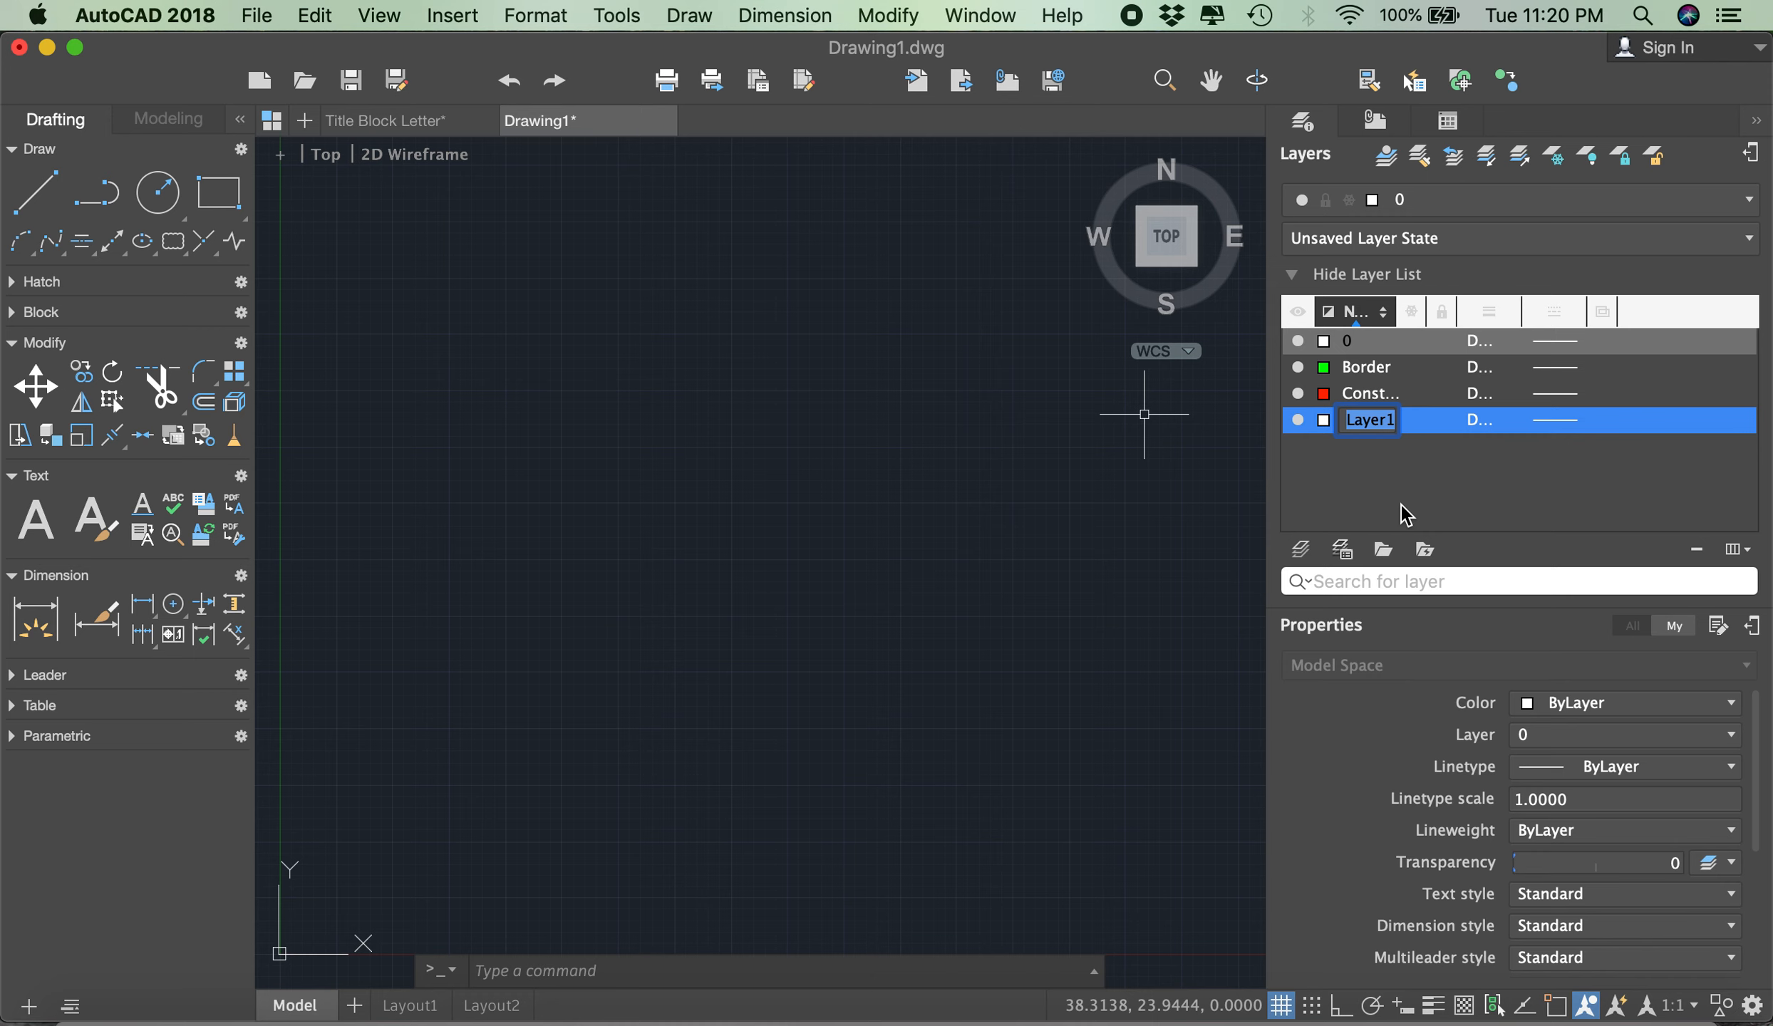
text(Dimension)
click(1344, 467)
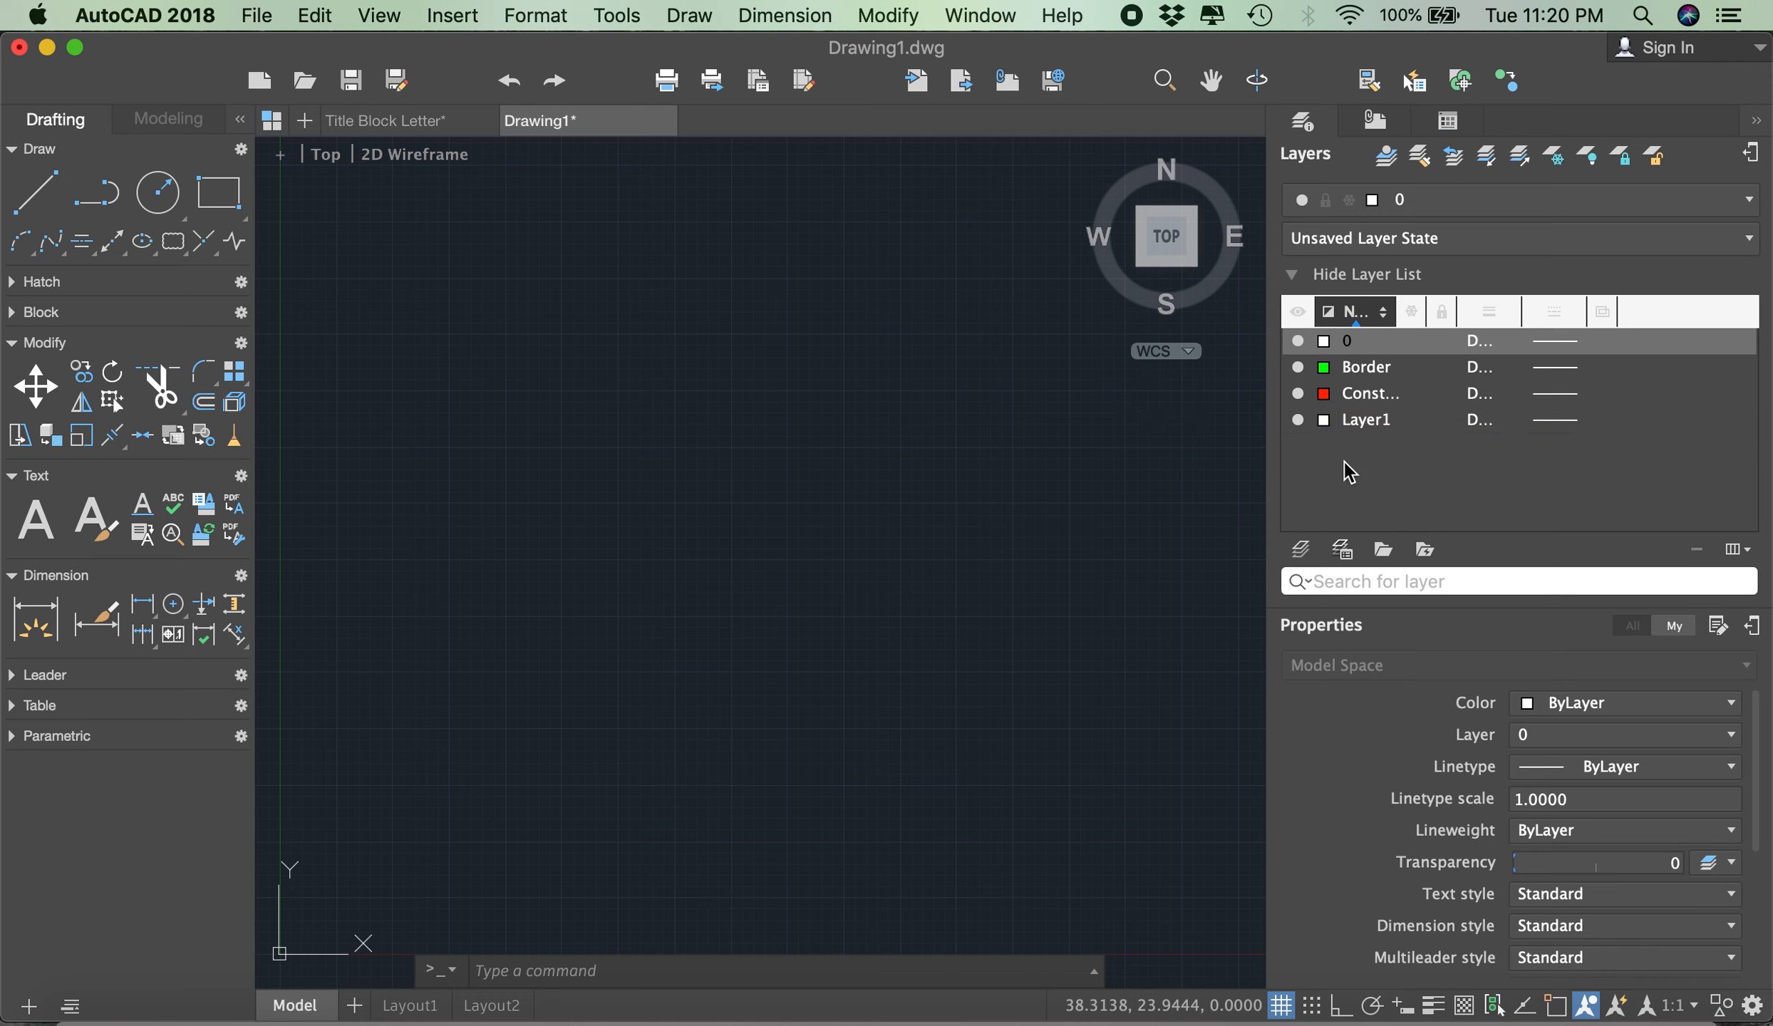
click(1323, 420)
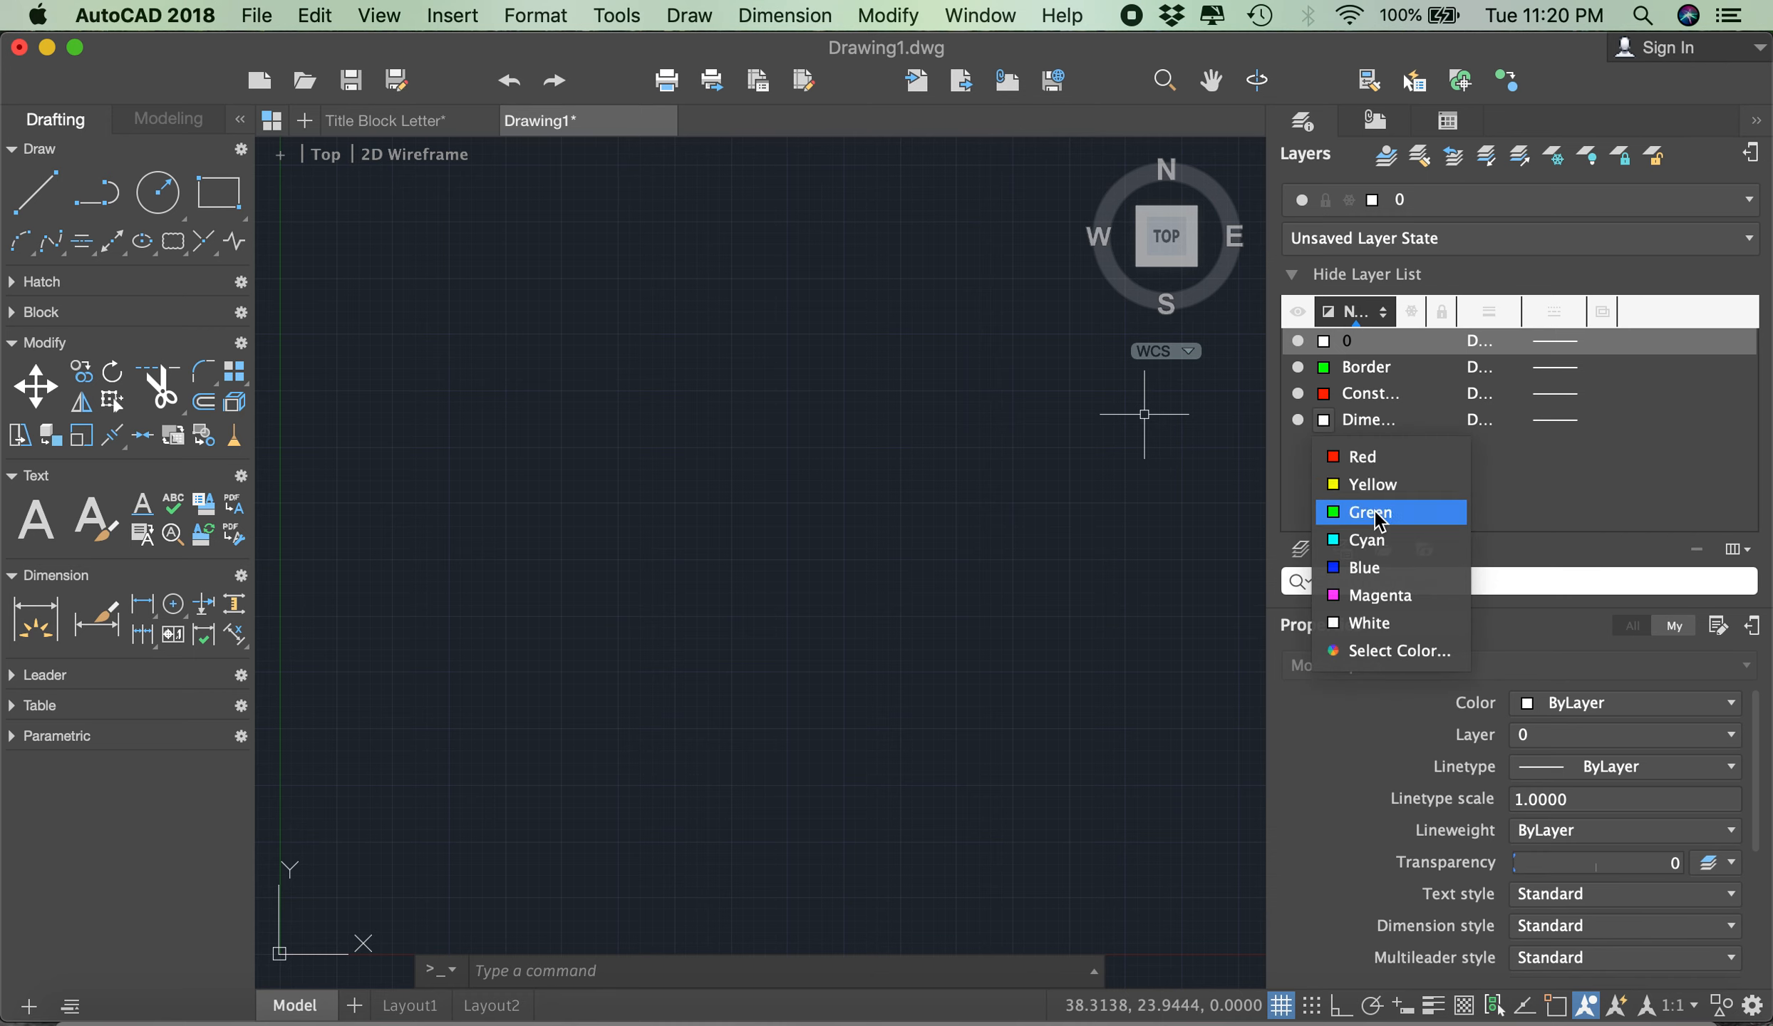
click(1374, 597)
- Add a layer named Text and set its colour to cyan
click(1302, 551)
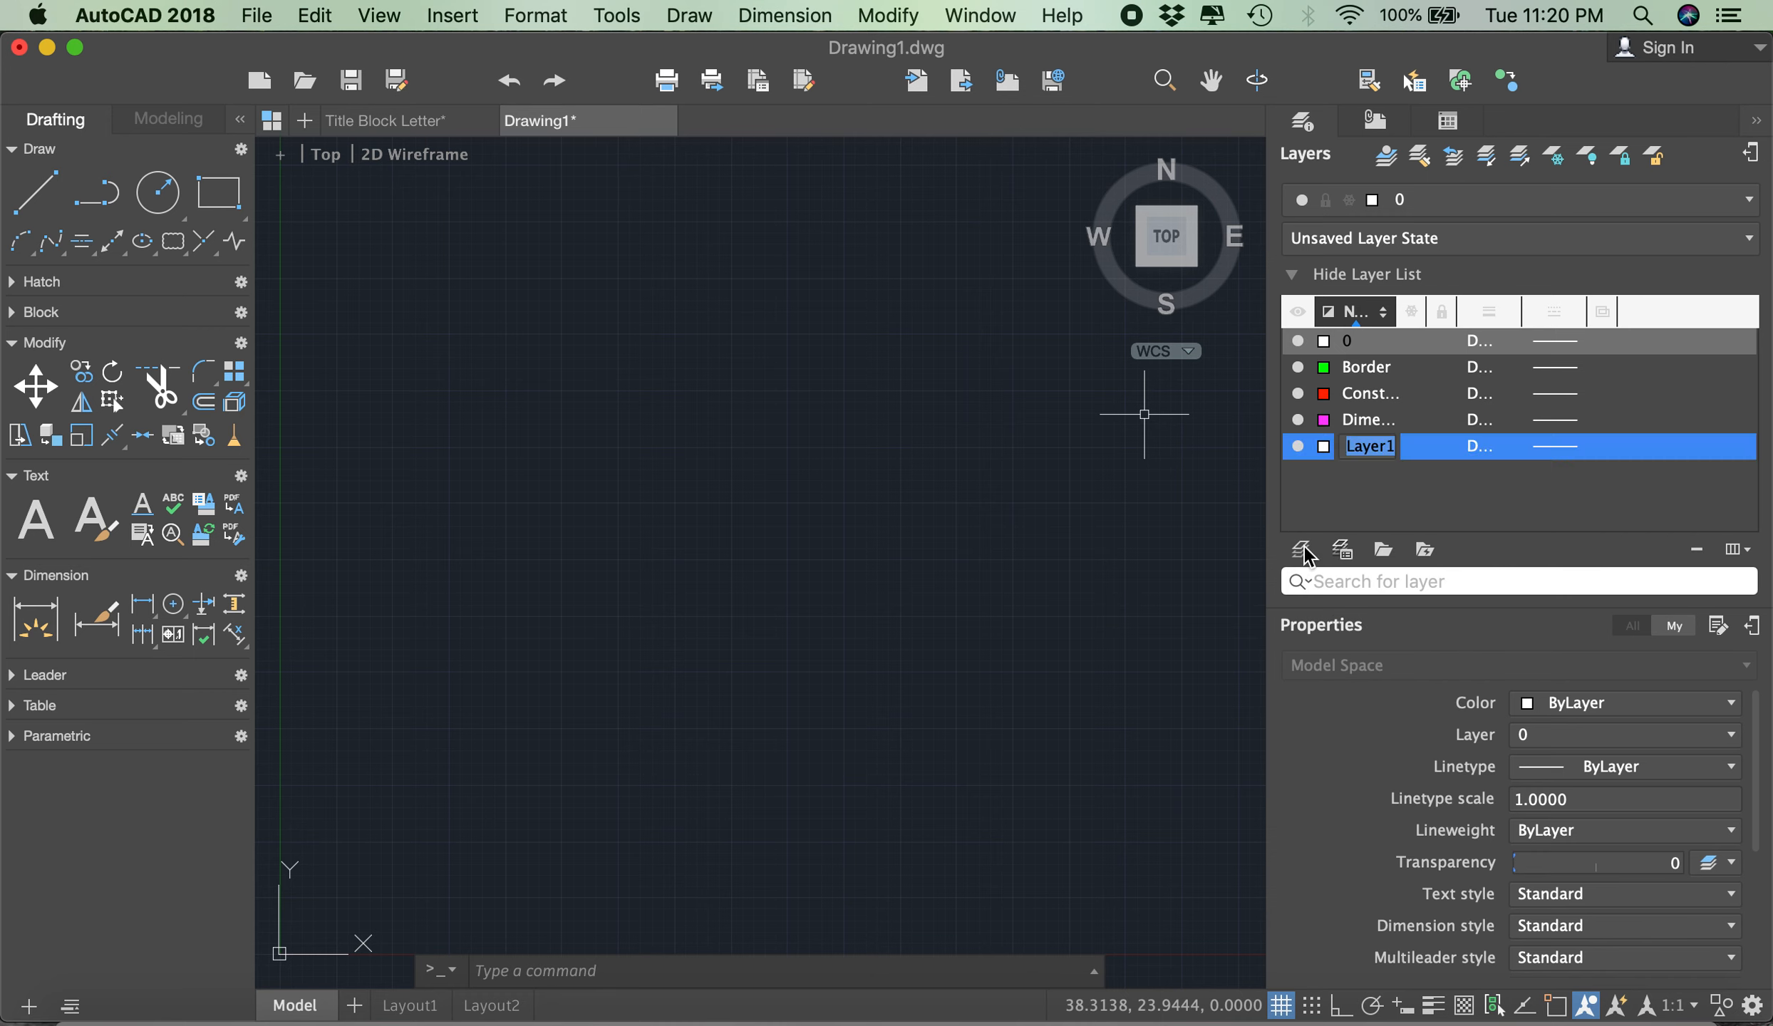
text(Text)
click(1339, 492)
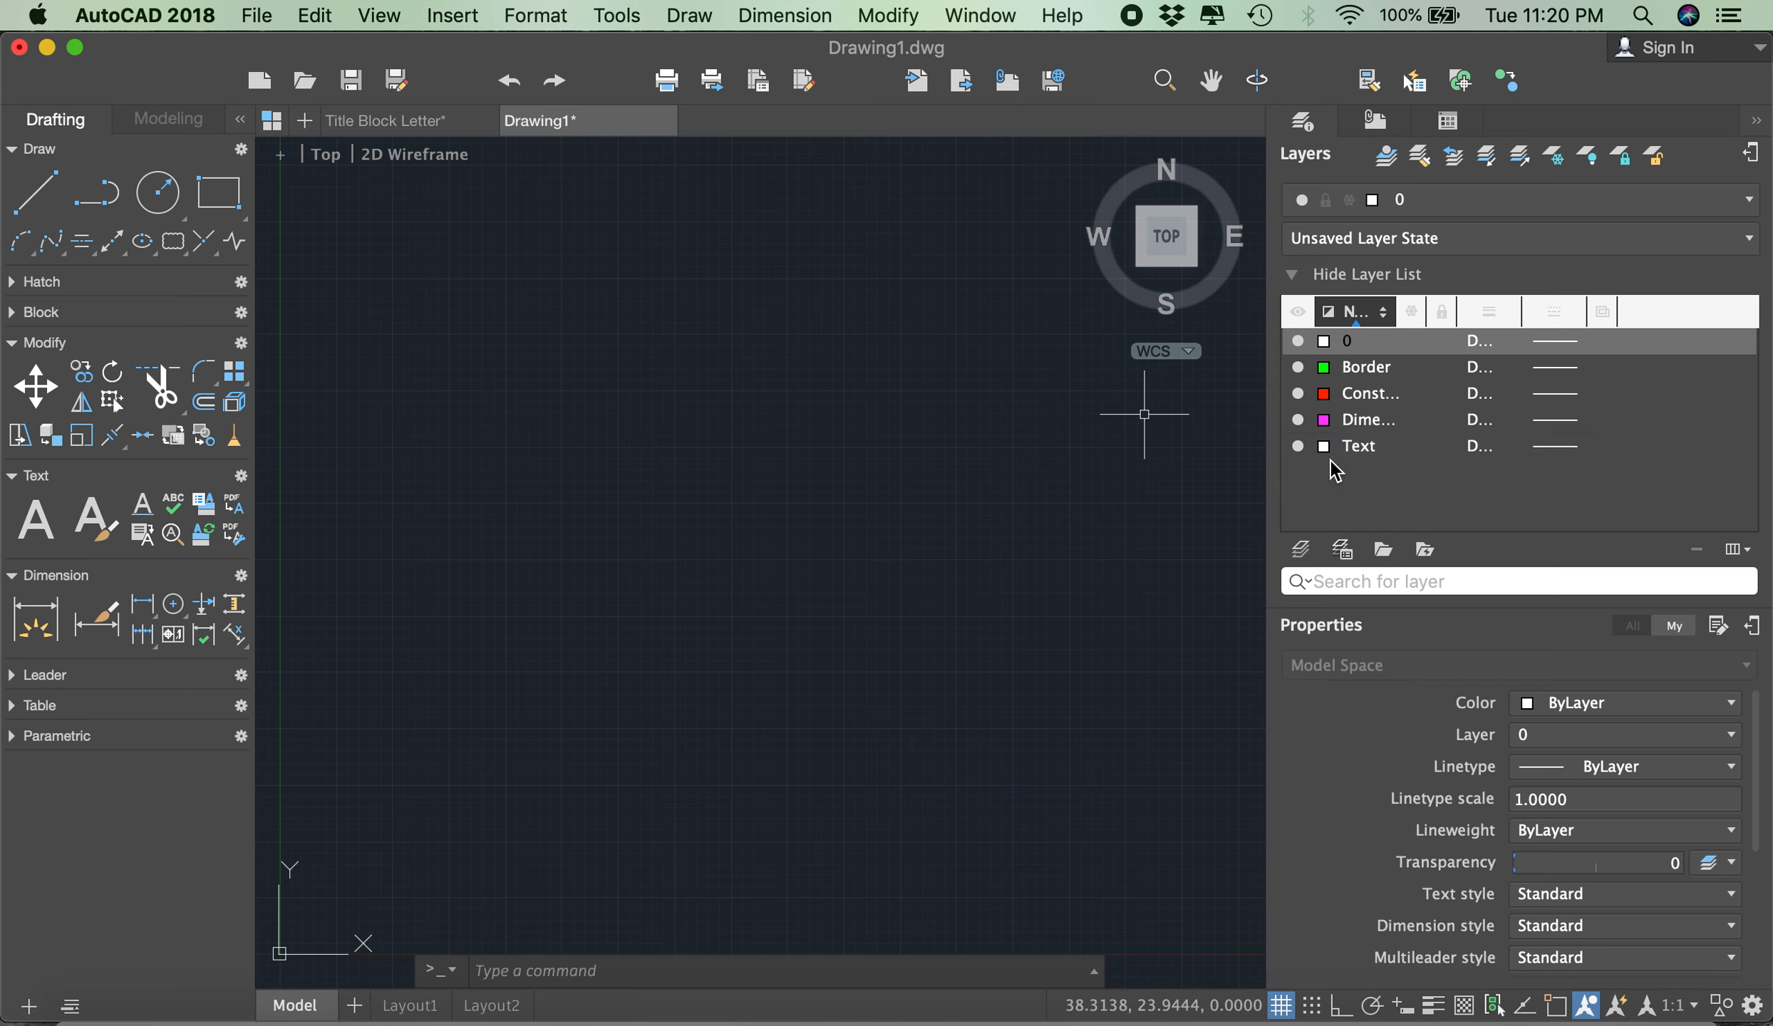
click(1323, 446)
click(1372, 568)
- Add a layer named Object, keeping the default white colour
click(1304, 554)
text(Object)
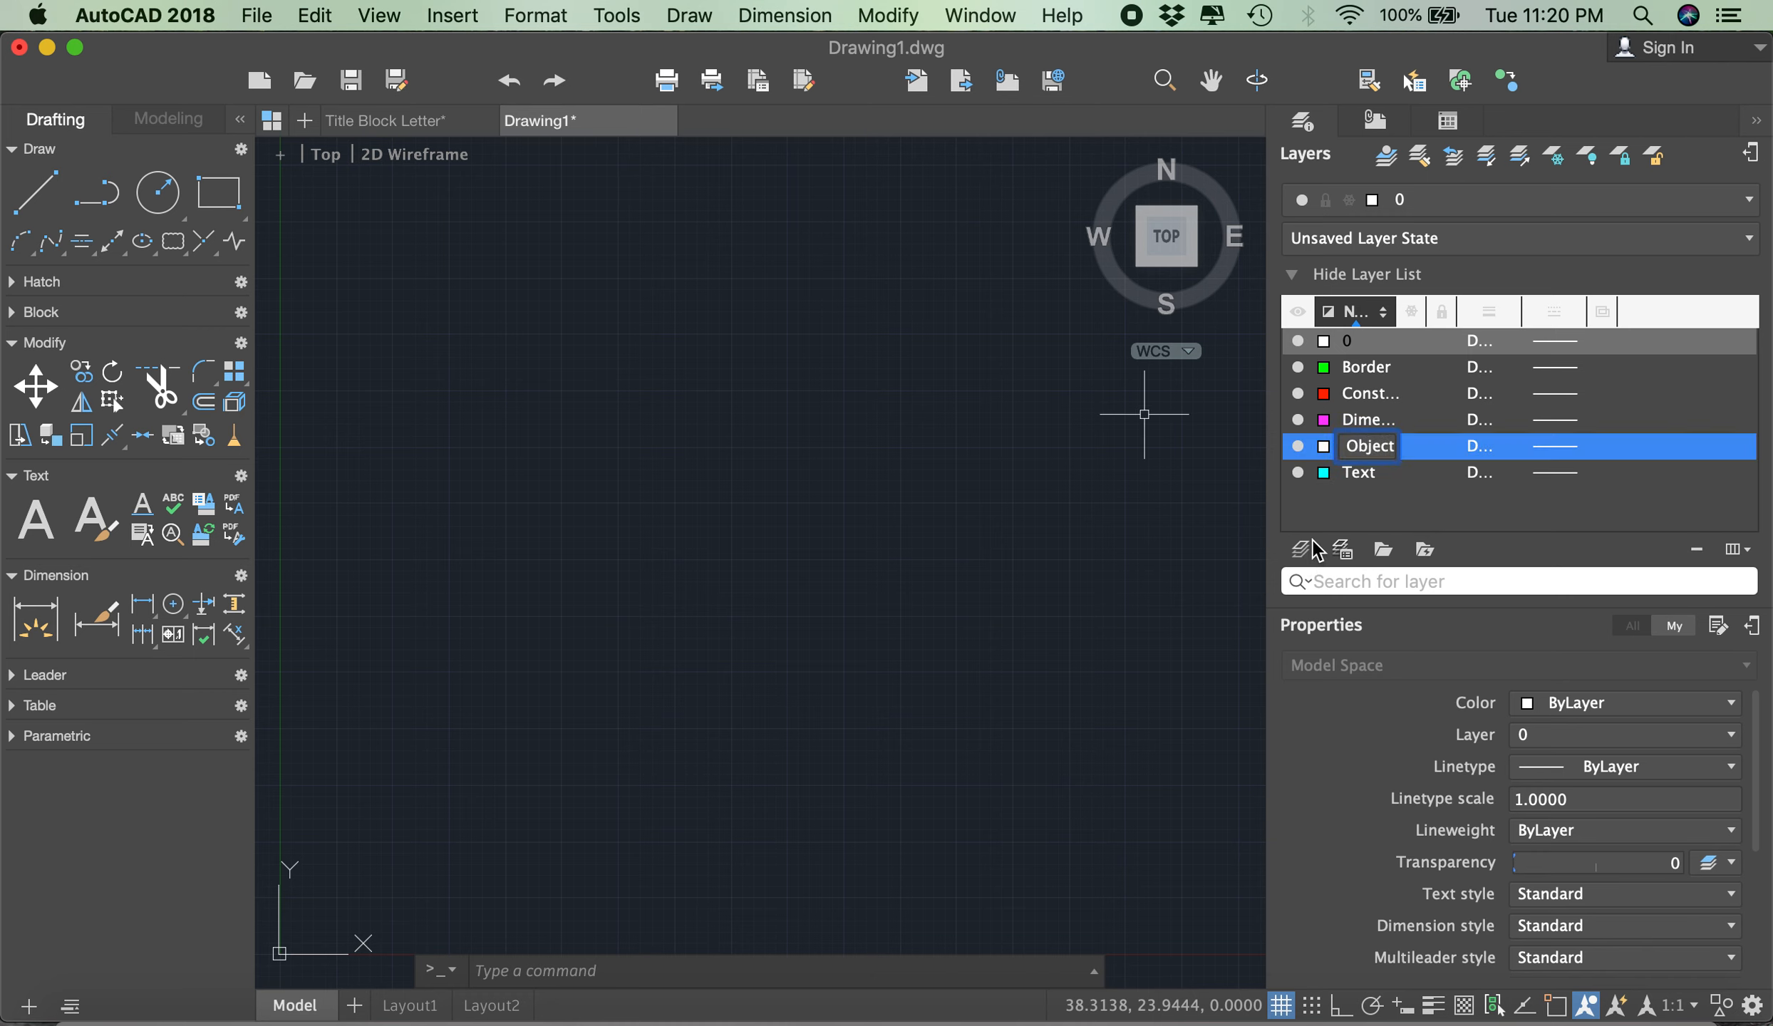
click(1348, 518)
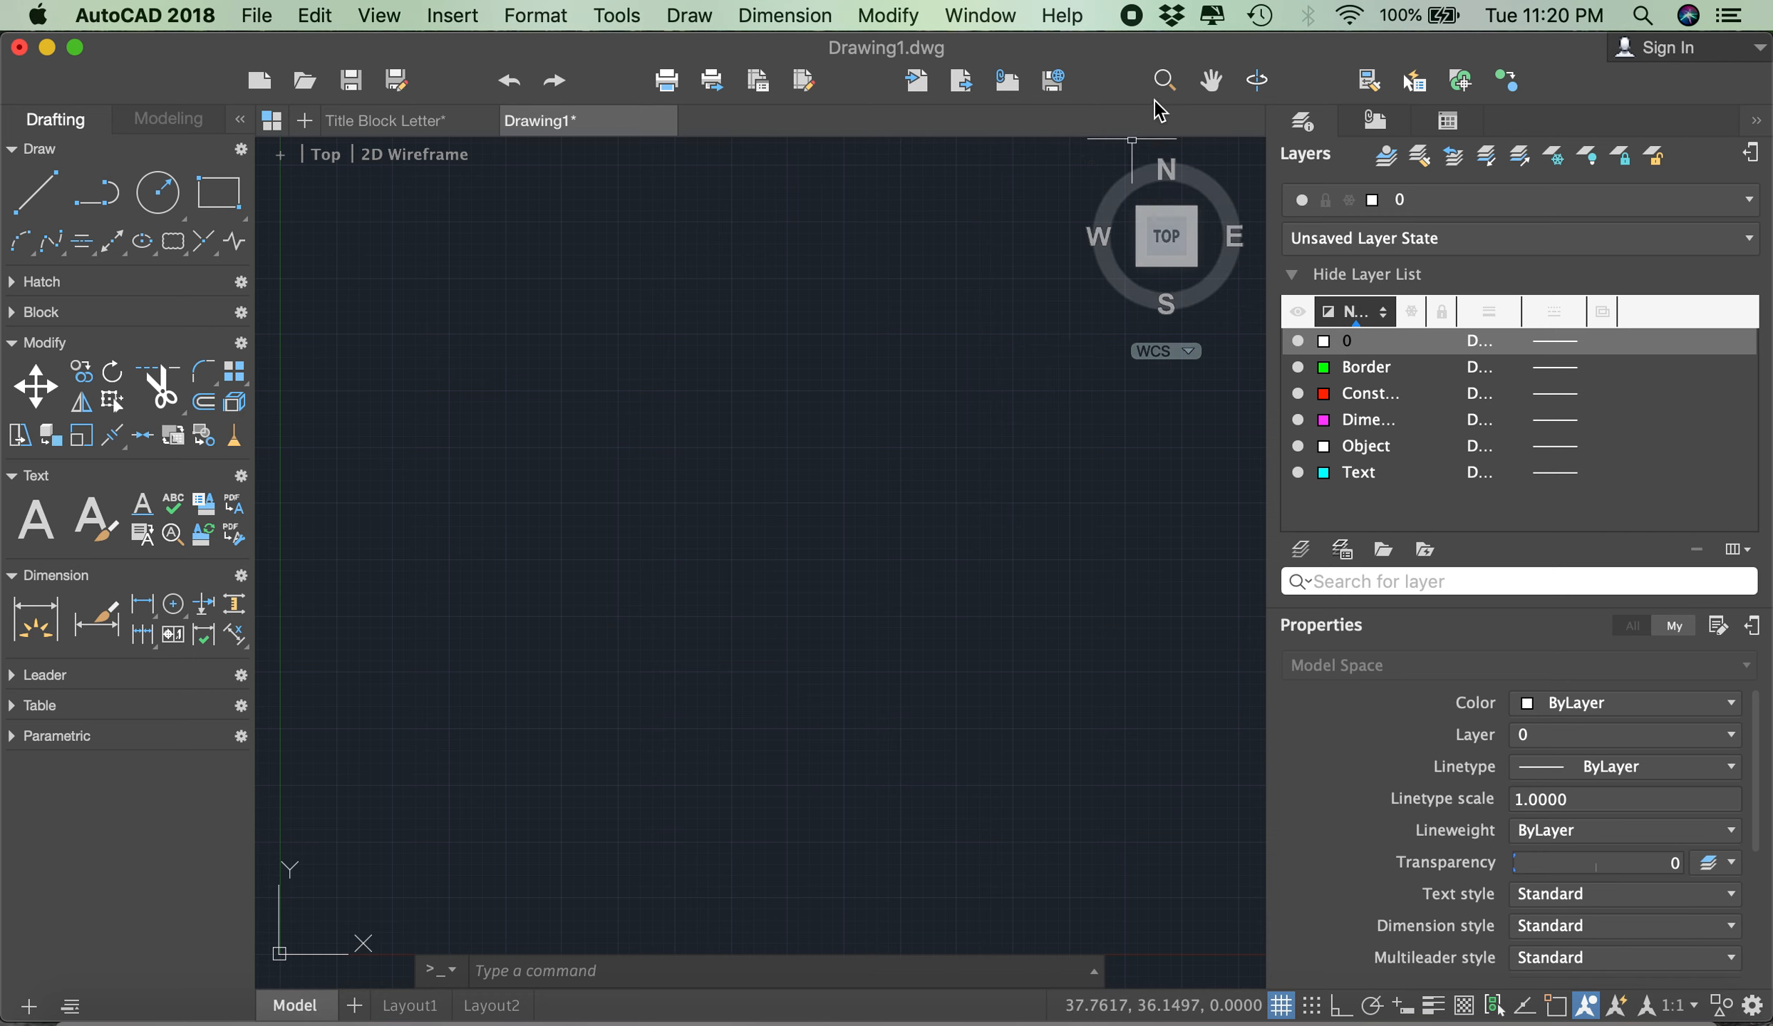
- Zoom and pan around the empty model space to view the area near the origin
click(1163, 81)
mouse_move(756, 471)
mouse_down()
mouse_move(754, 277)
mouse_move(762, 687)
mouse_move(776, 515)
mouse_move(756, 495)
mouse_up()
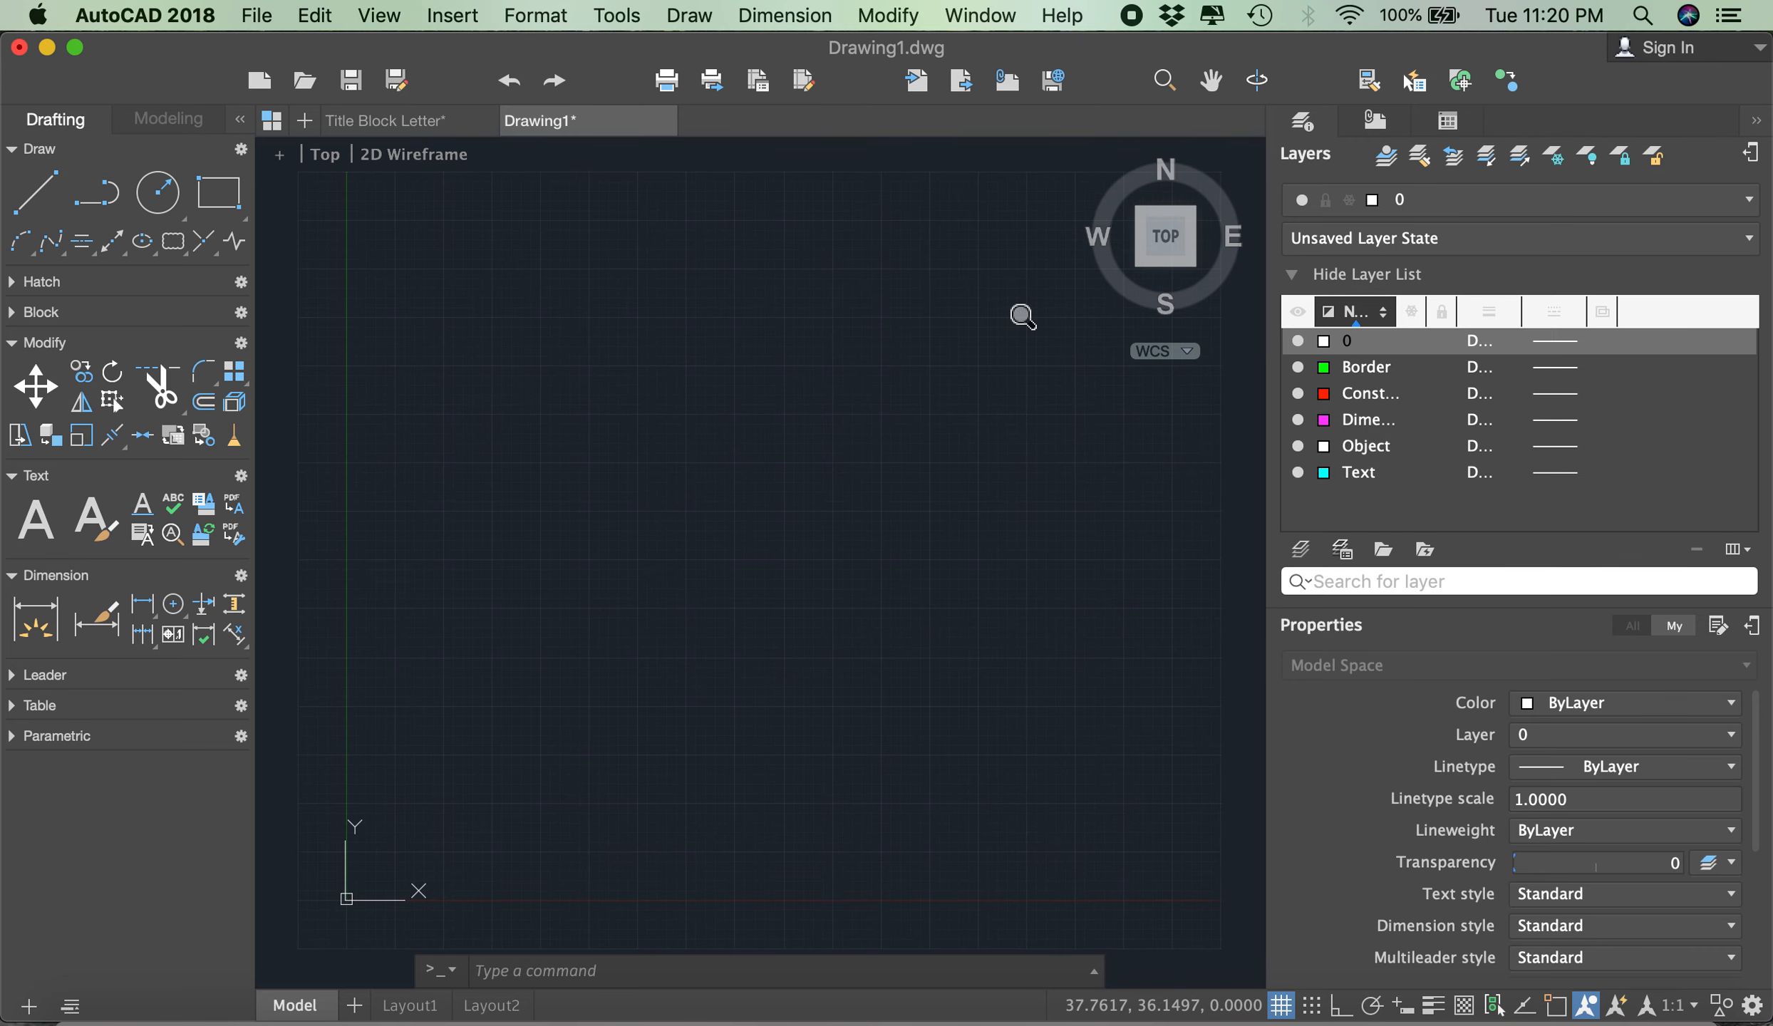
click(1200, 84)
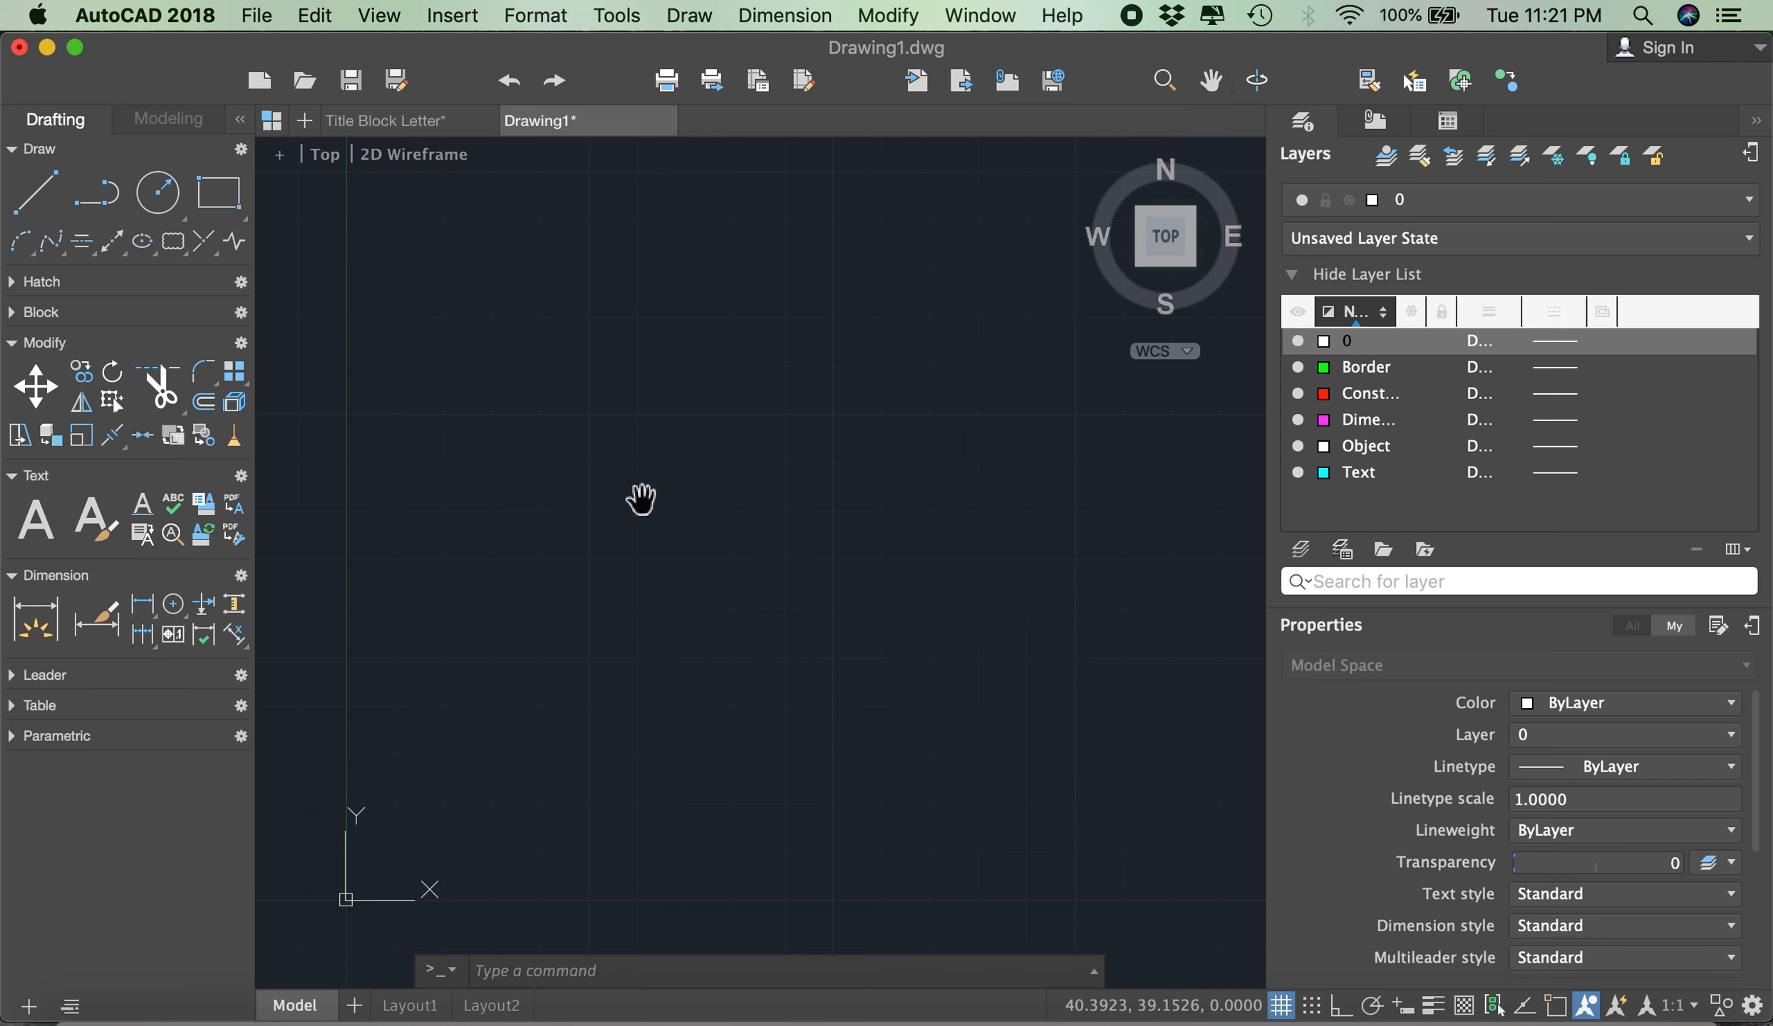
drag(579, 564, 644, 514)
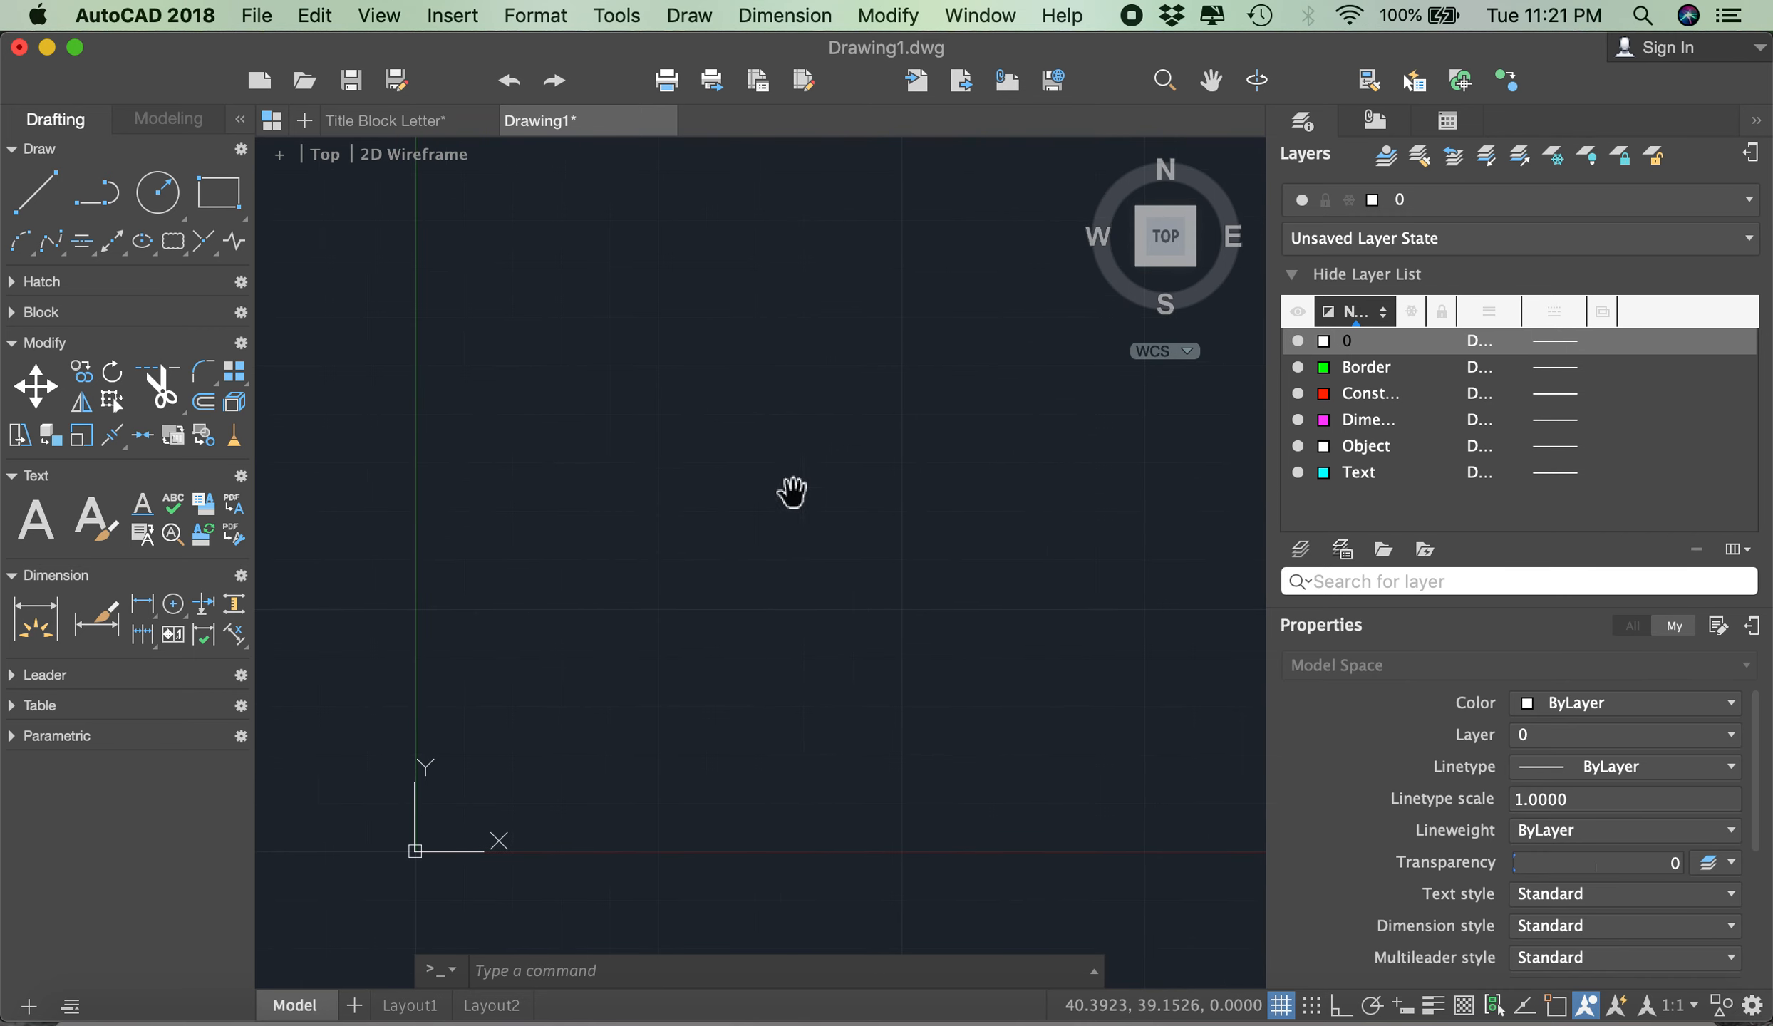
right_click(924, 430)
click(982, 454)
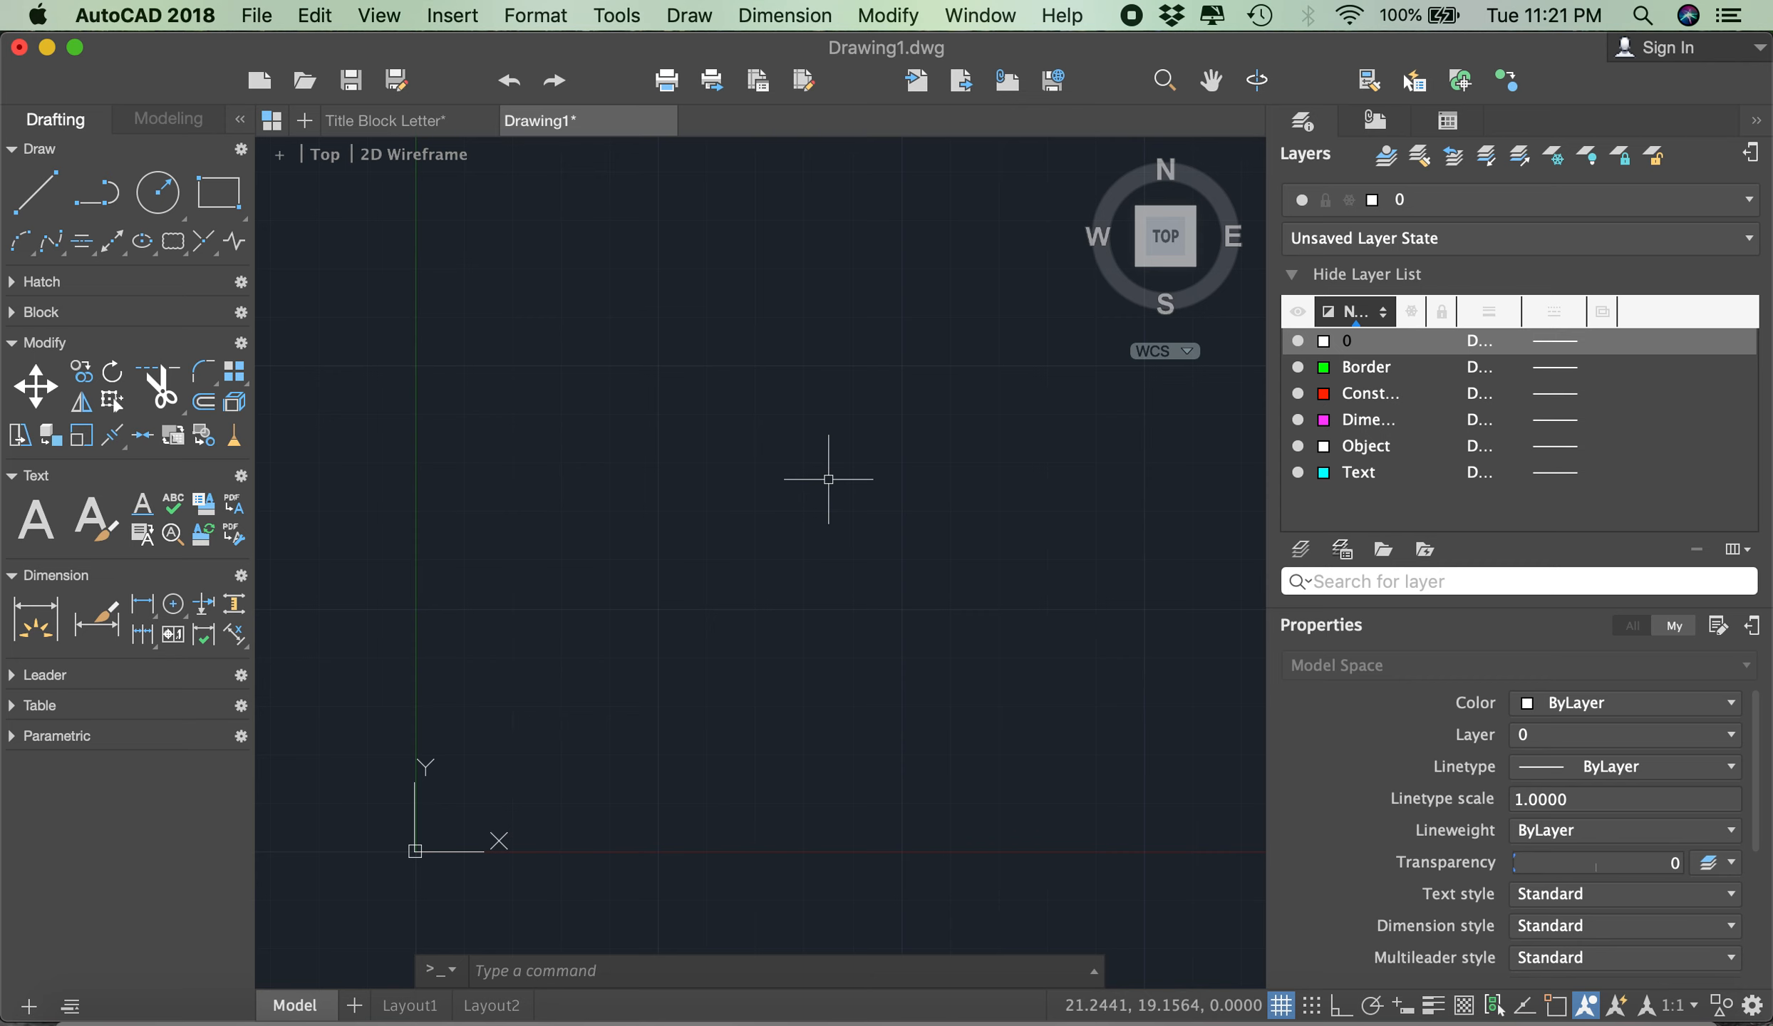
scroll(828, 478, down, 5)
scroll(828, 479, up, 5)
scroll(828, 479, down, 4)
scroll(828, 479, up, 4)
scroll(828, 479, down, 4)
scroll(828, 479, up, 4)
scroll(828, 478, down, 4)
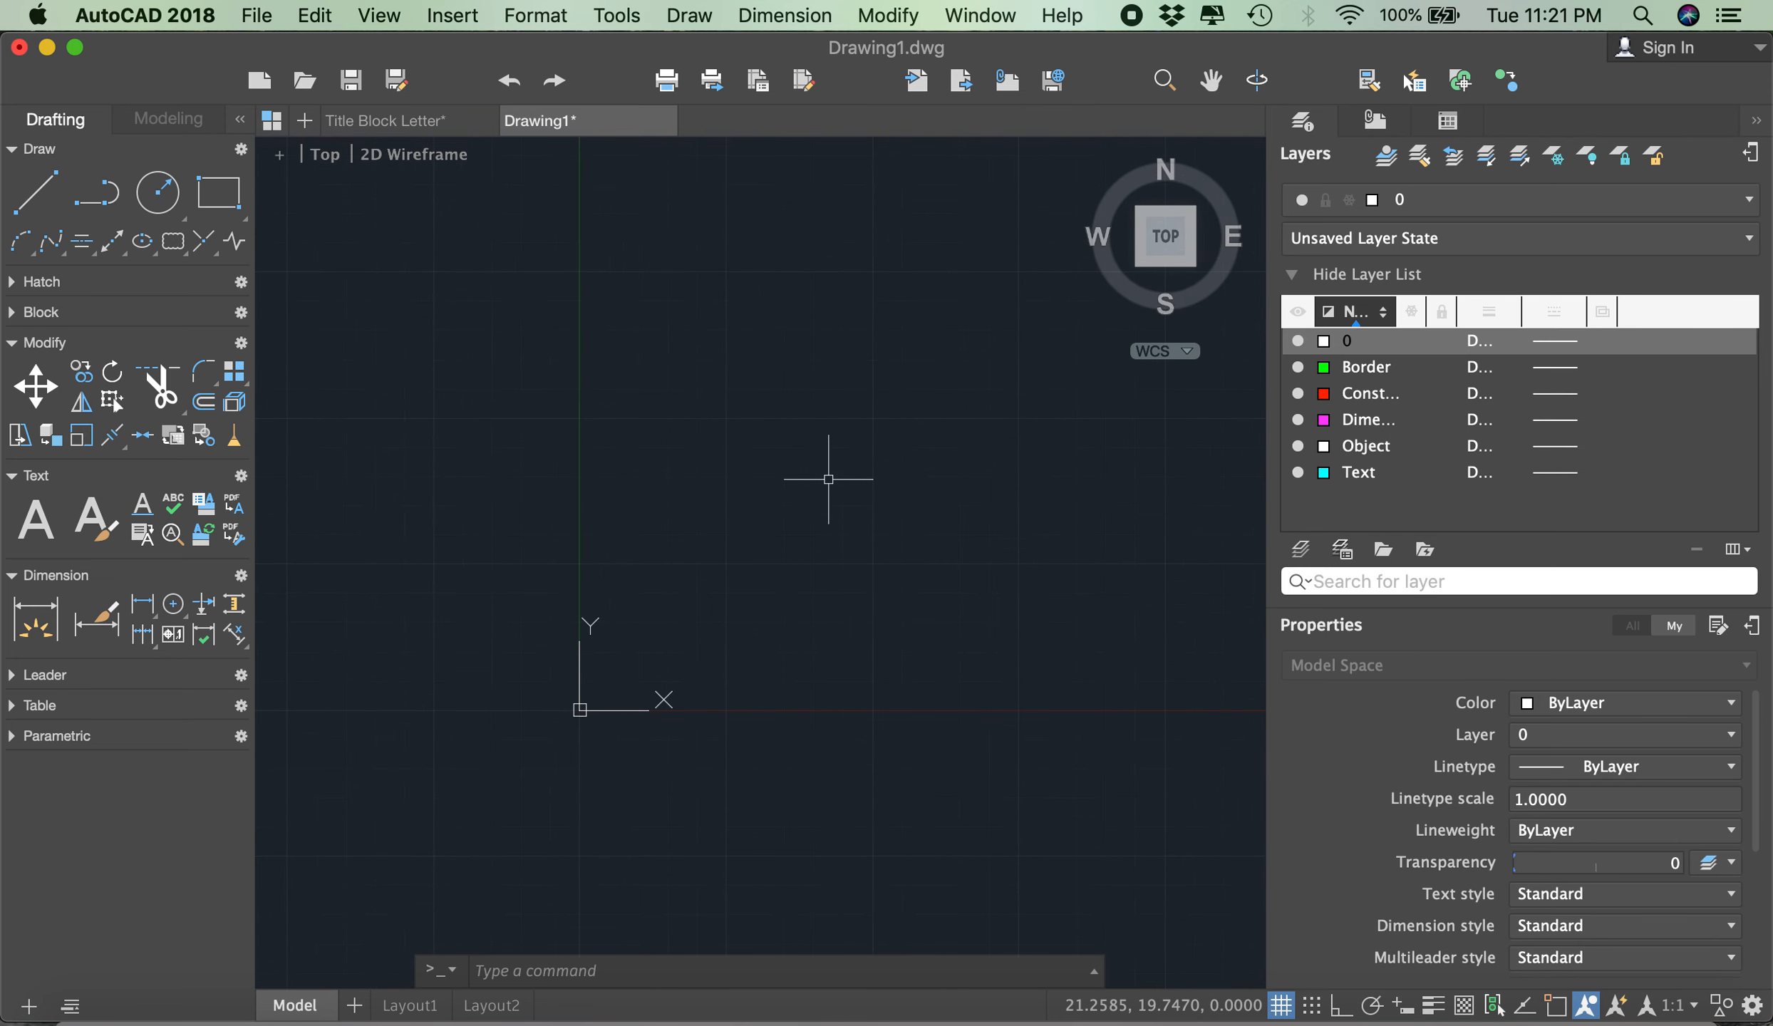
mouse_move(828, 479)
middle_down()
mouse_move(784, 484)
mouse_move(827, 558)
mouse_move(803, 479)
mouse_move(699, 528)
mouse_move(866, 594)
mouse_move(752, 522)
mouse_move(803, 621)
mouse_move(805, 549)
middle_up()
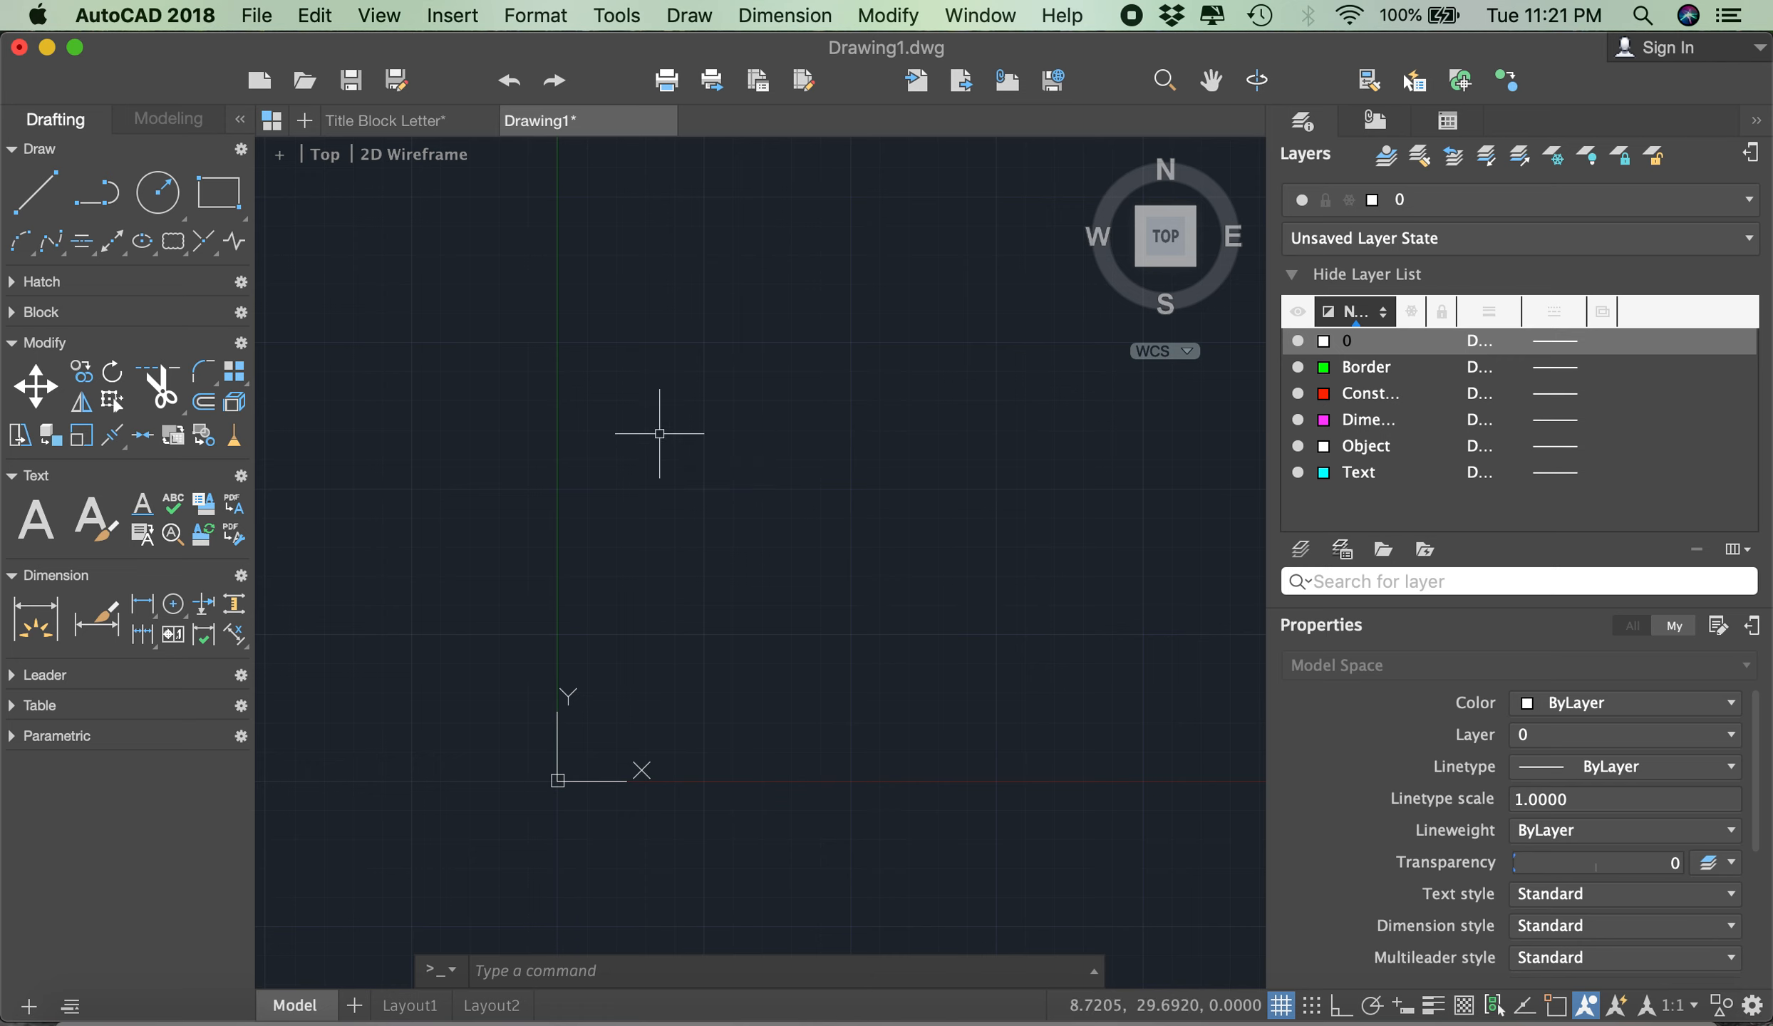
- Draw three connected lines with the Line command above the X axis, forming a rectangle open on its left side, about 36 by 13 units
click(50, 204)
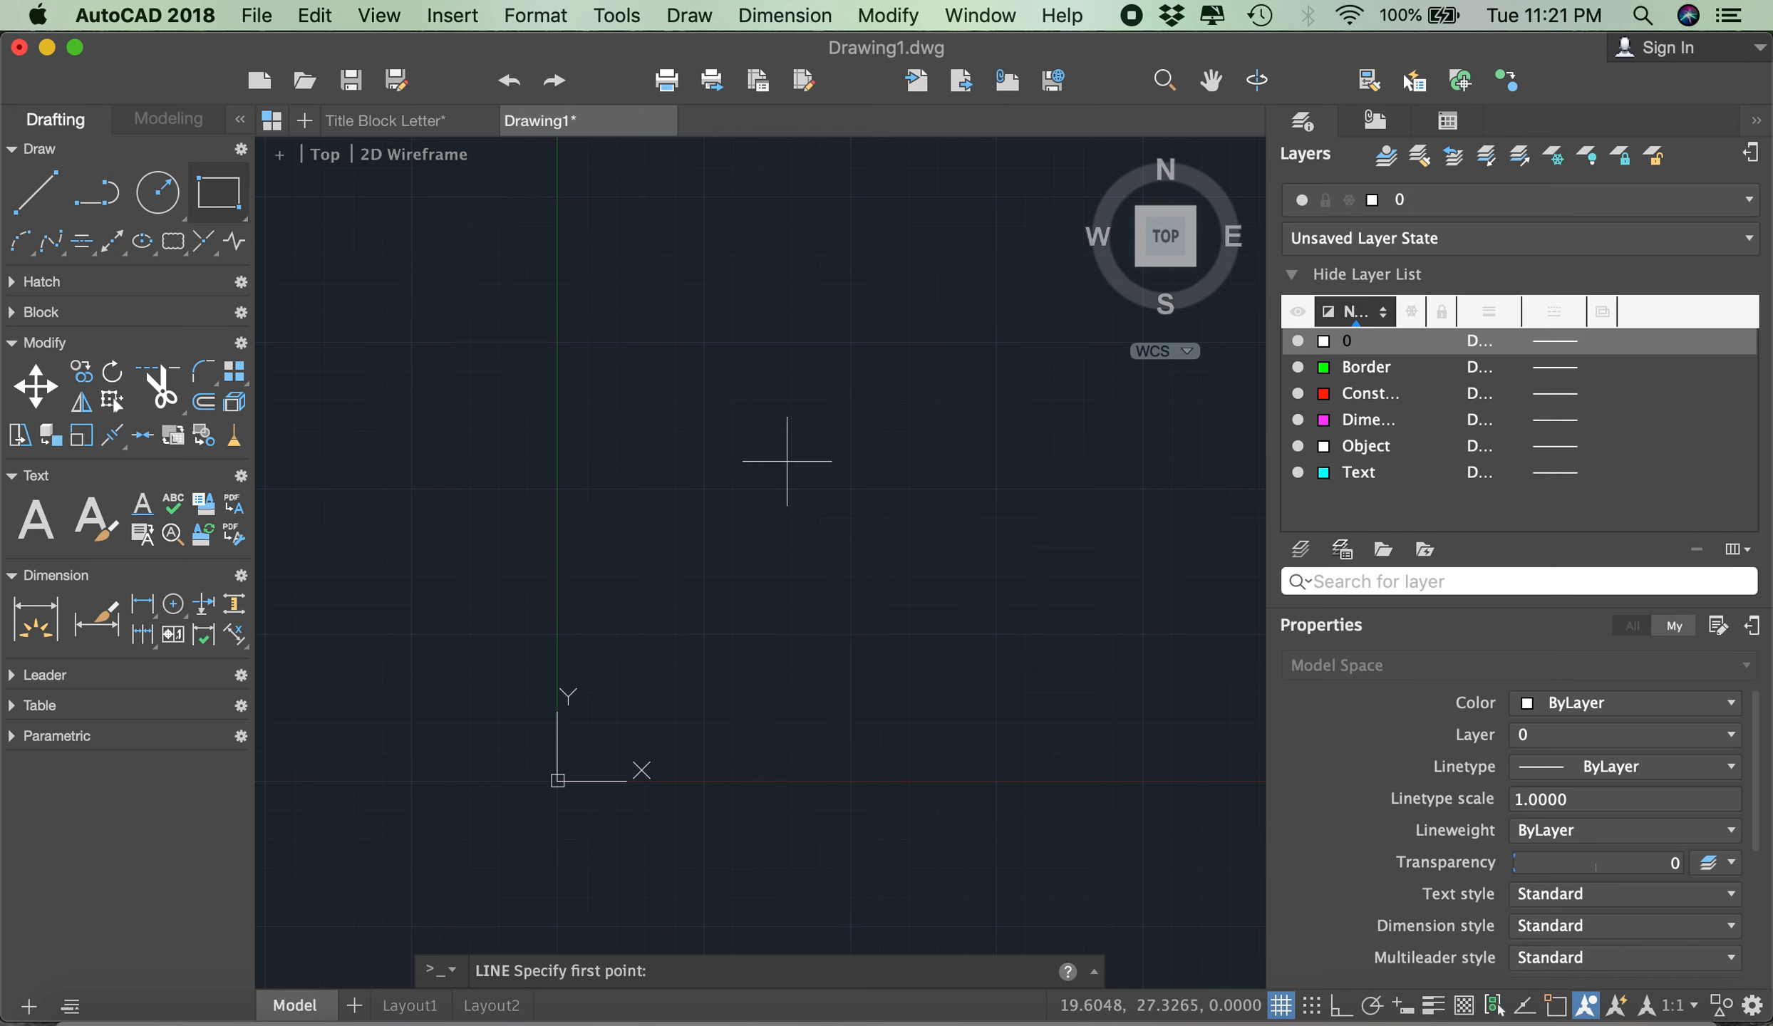
key(Escape)
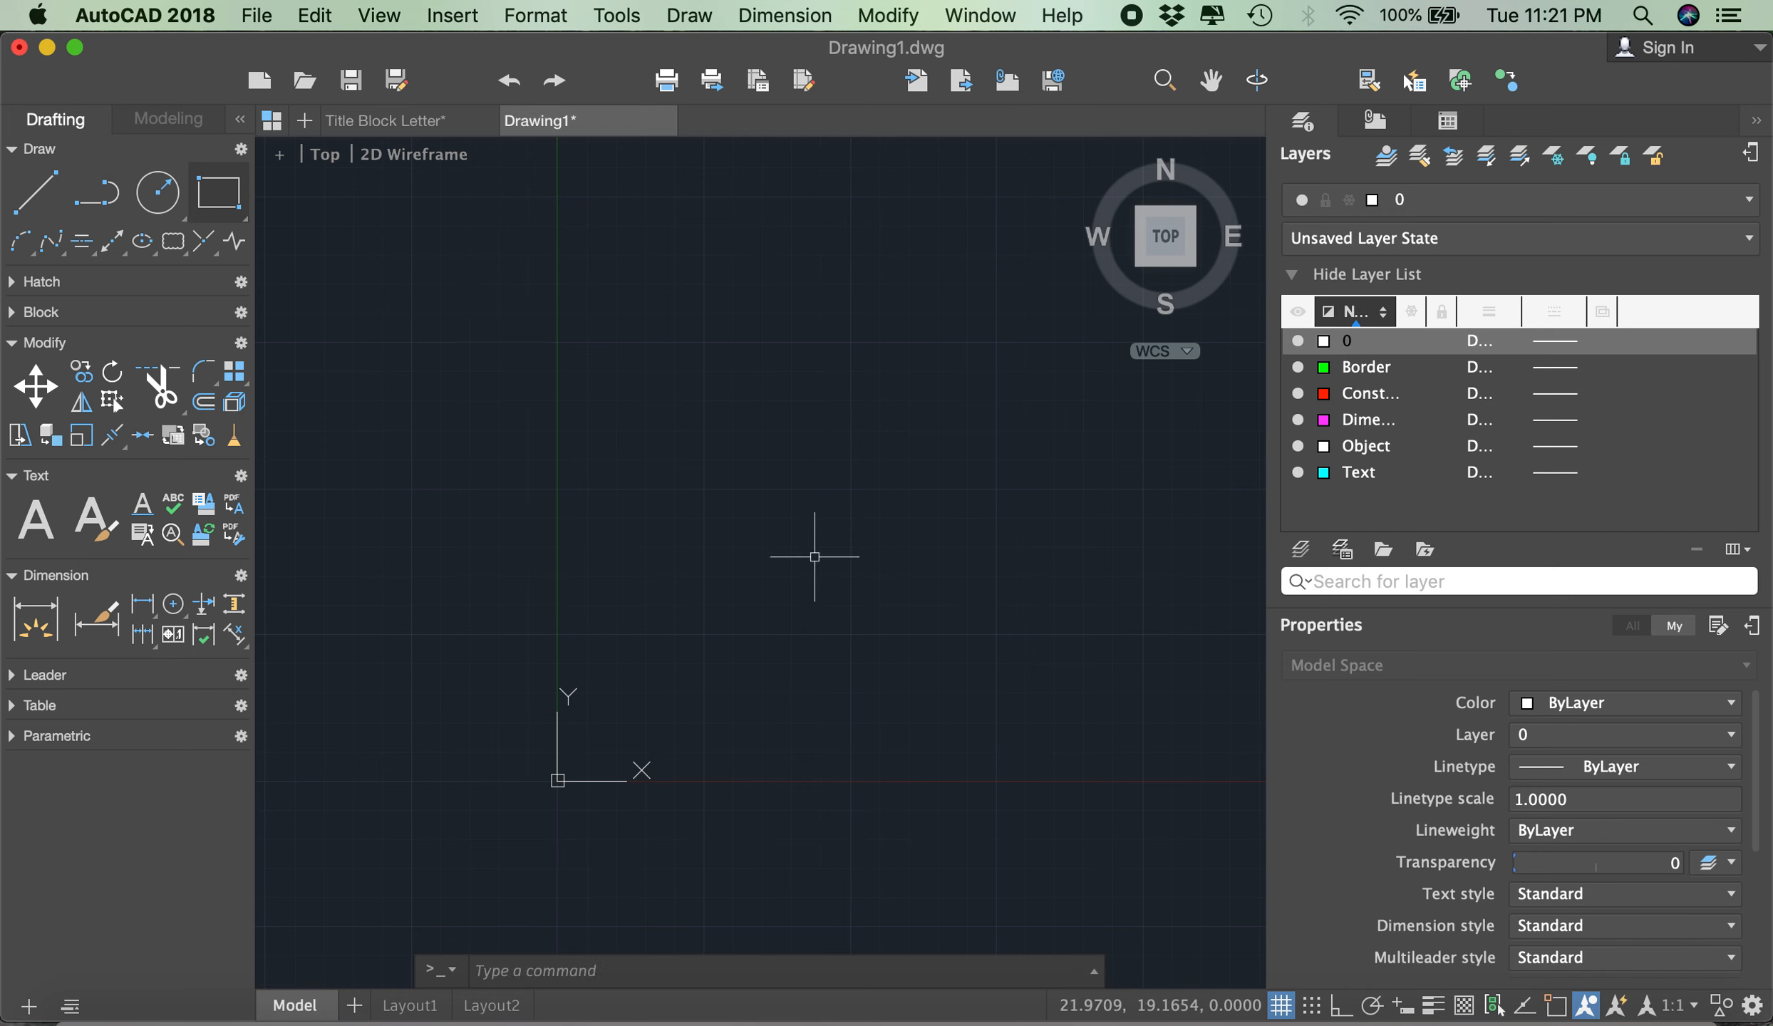
text(Line)
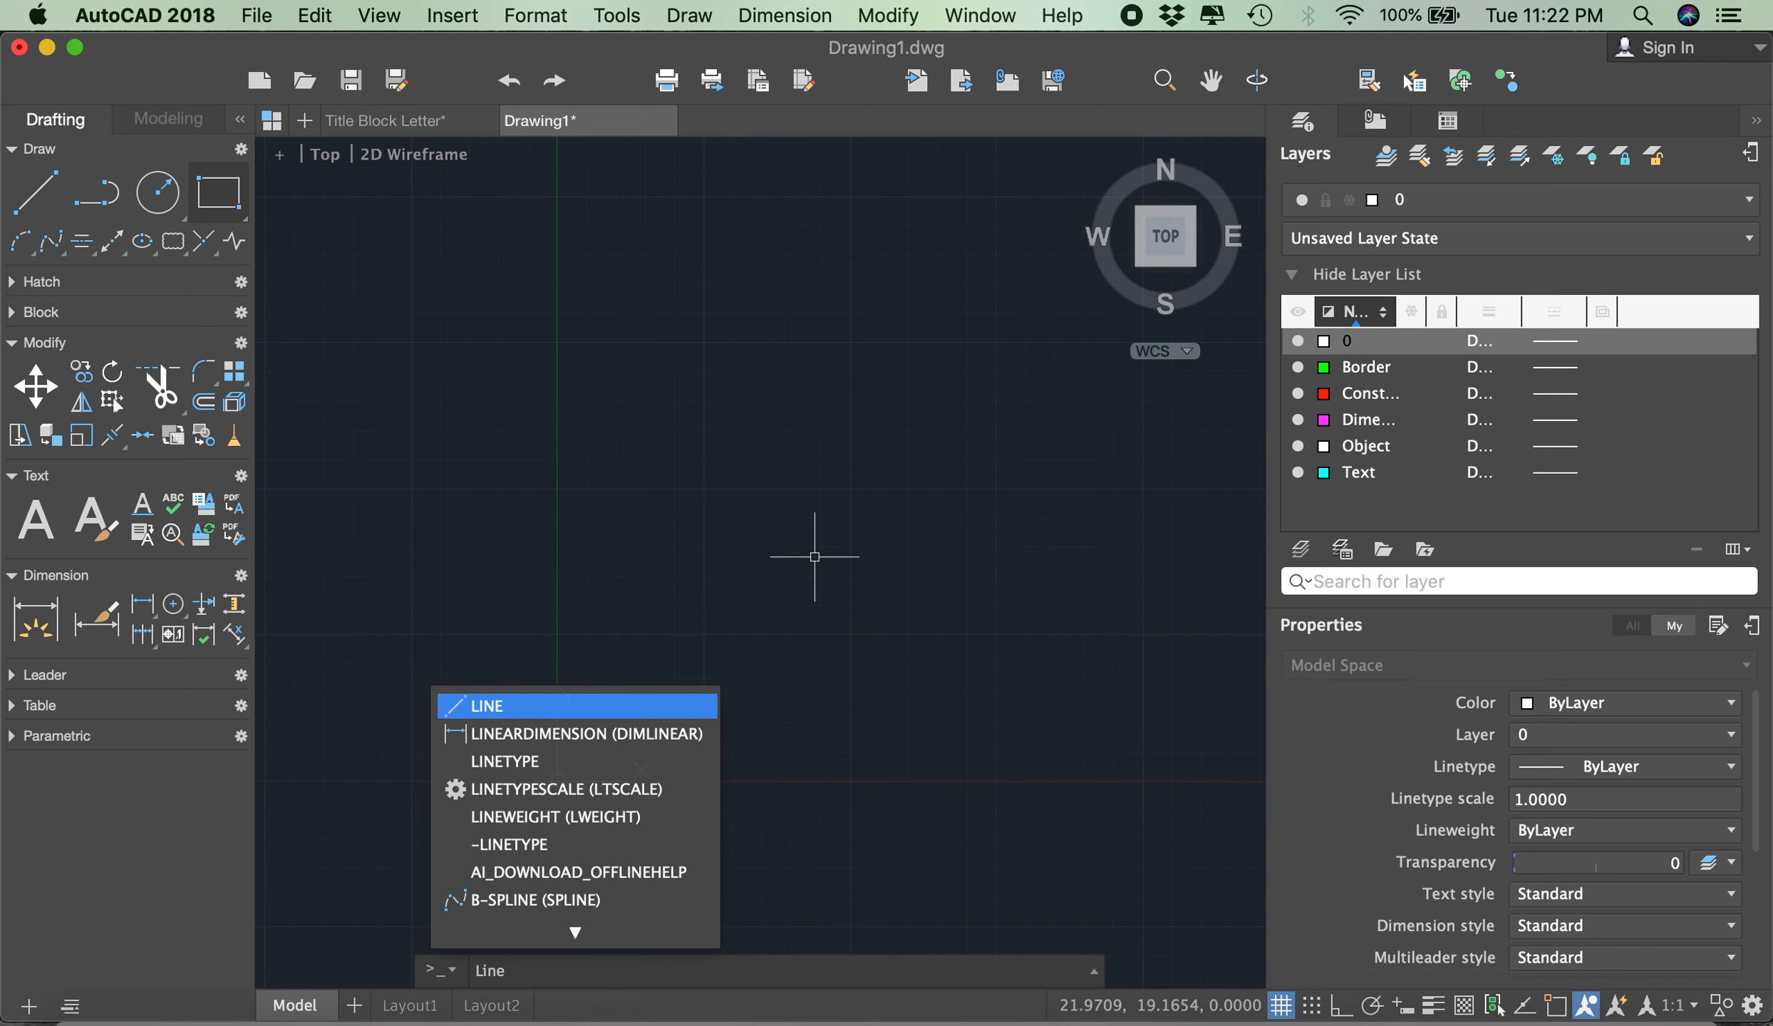
key(Return)
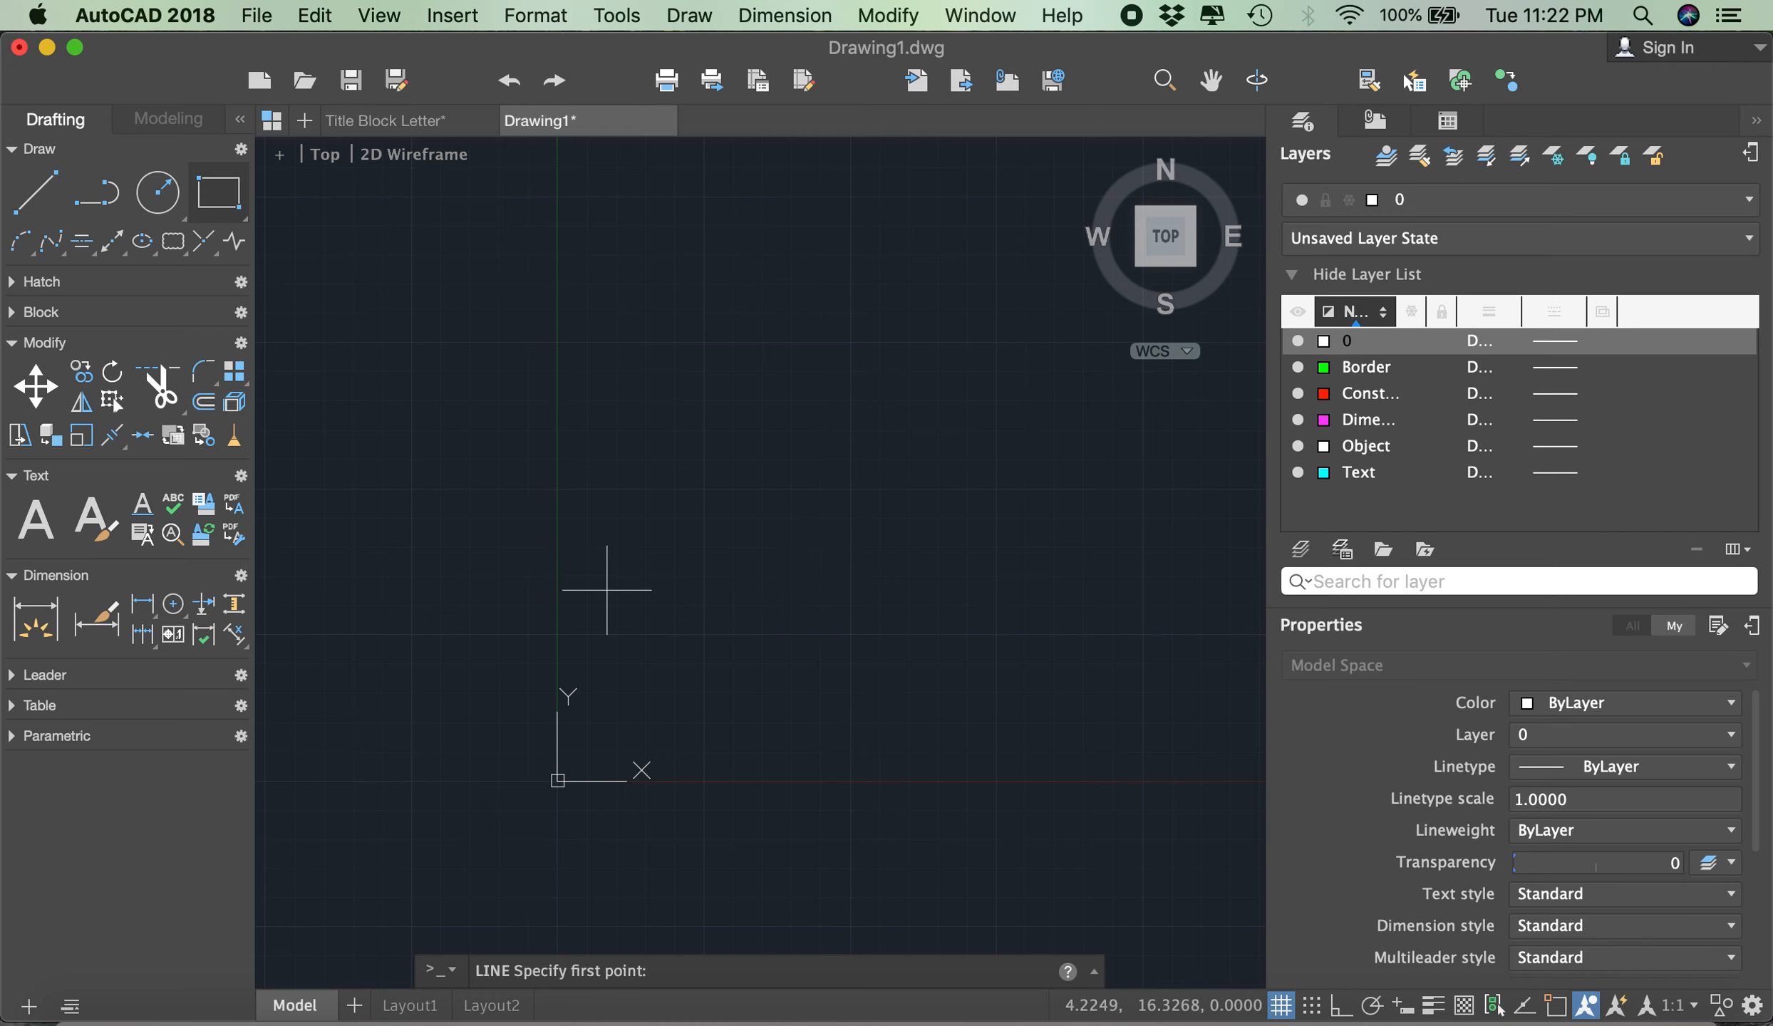
click(623, 677)
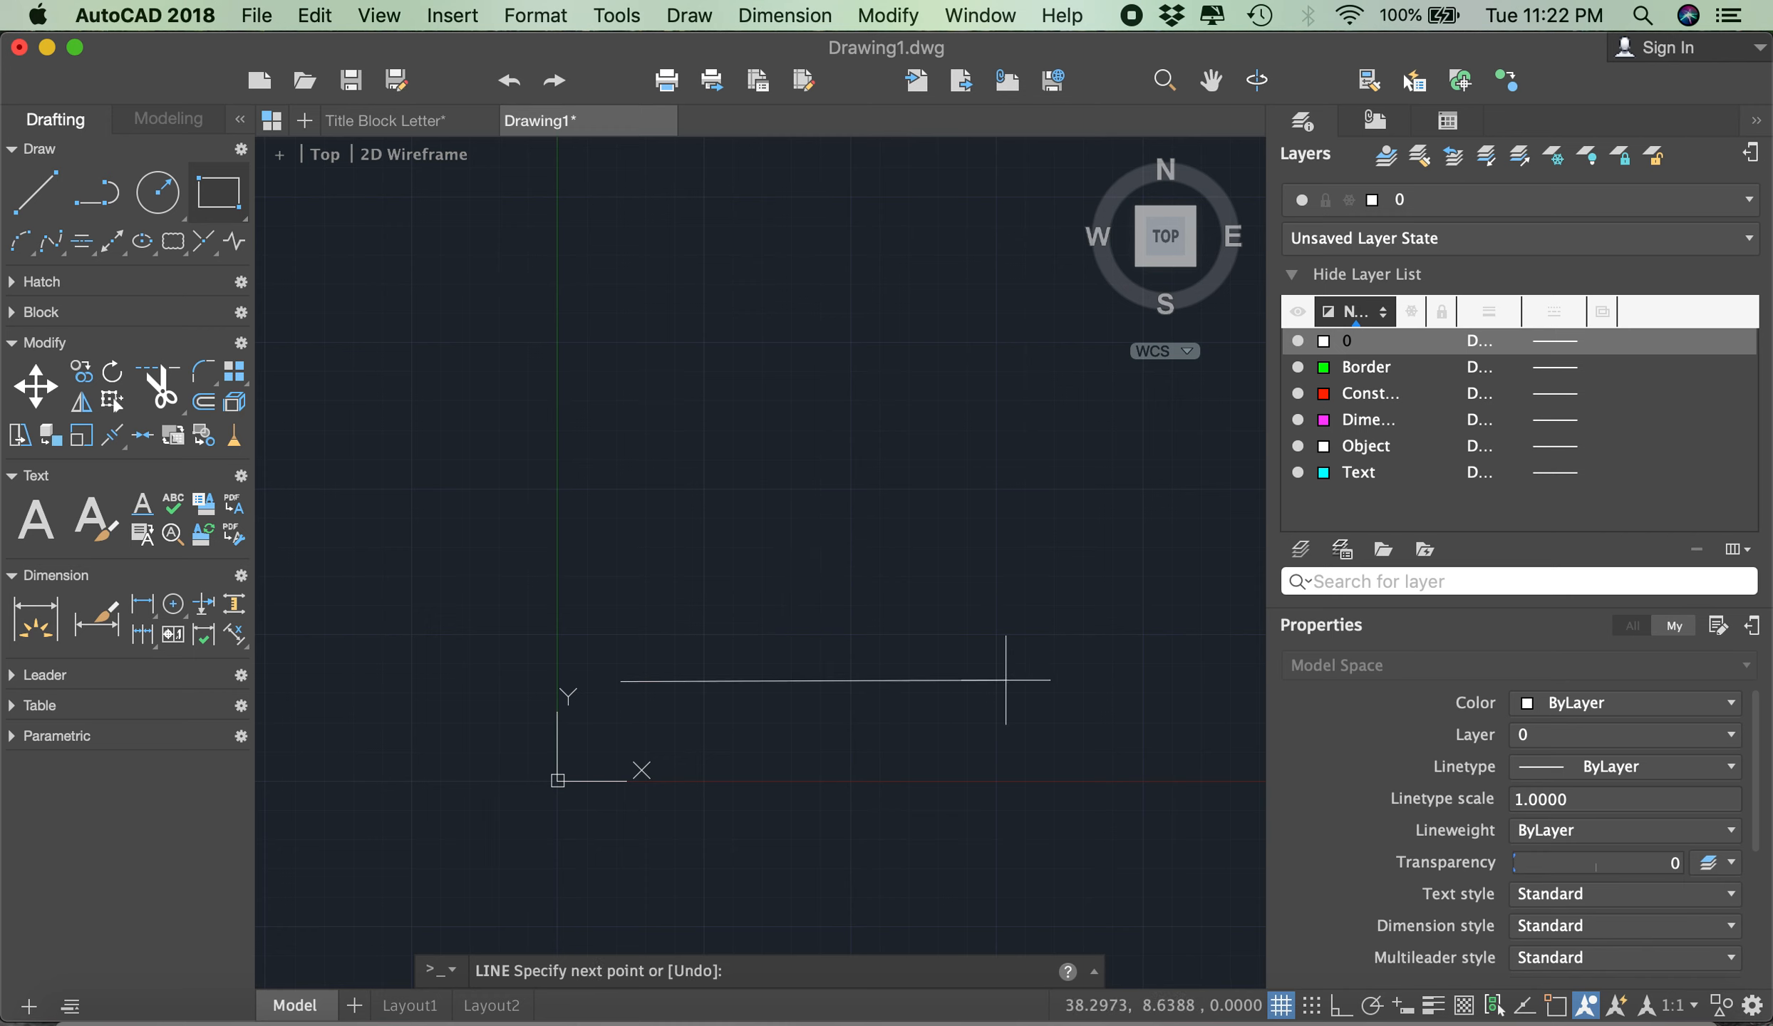
click(1040, 680)
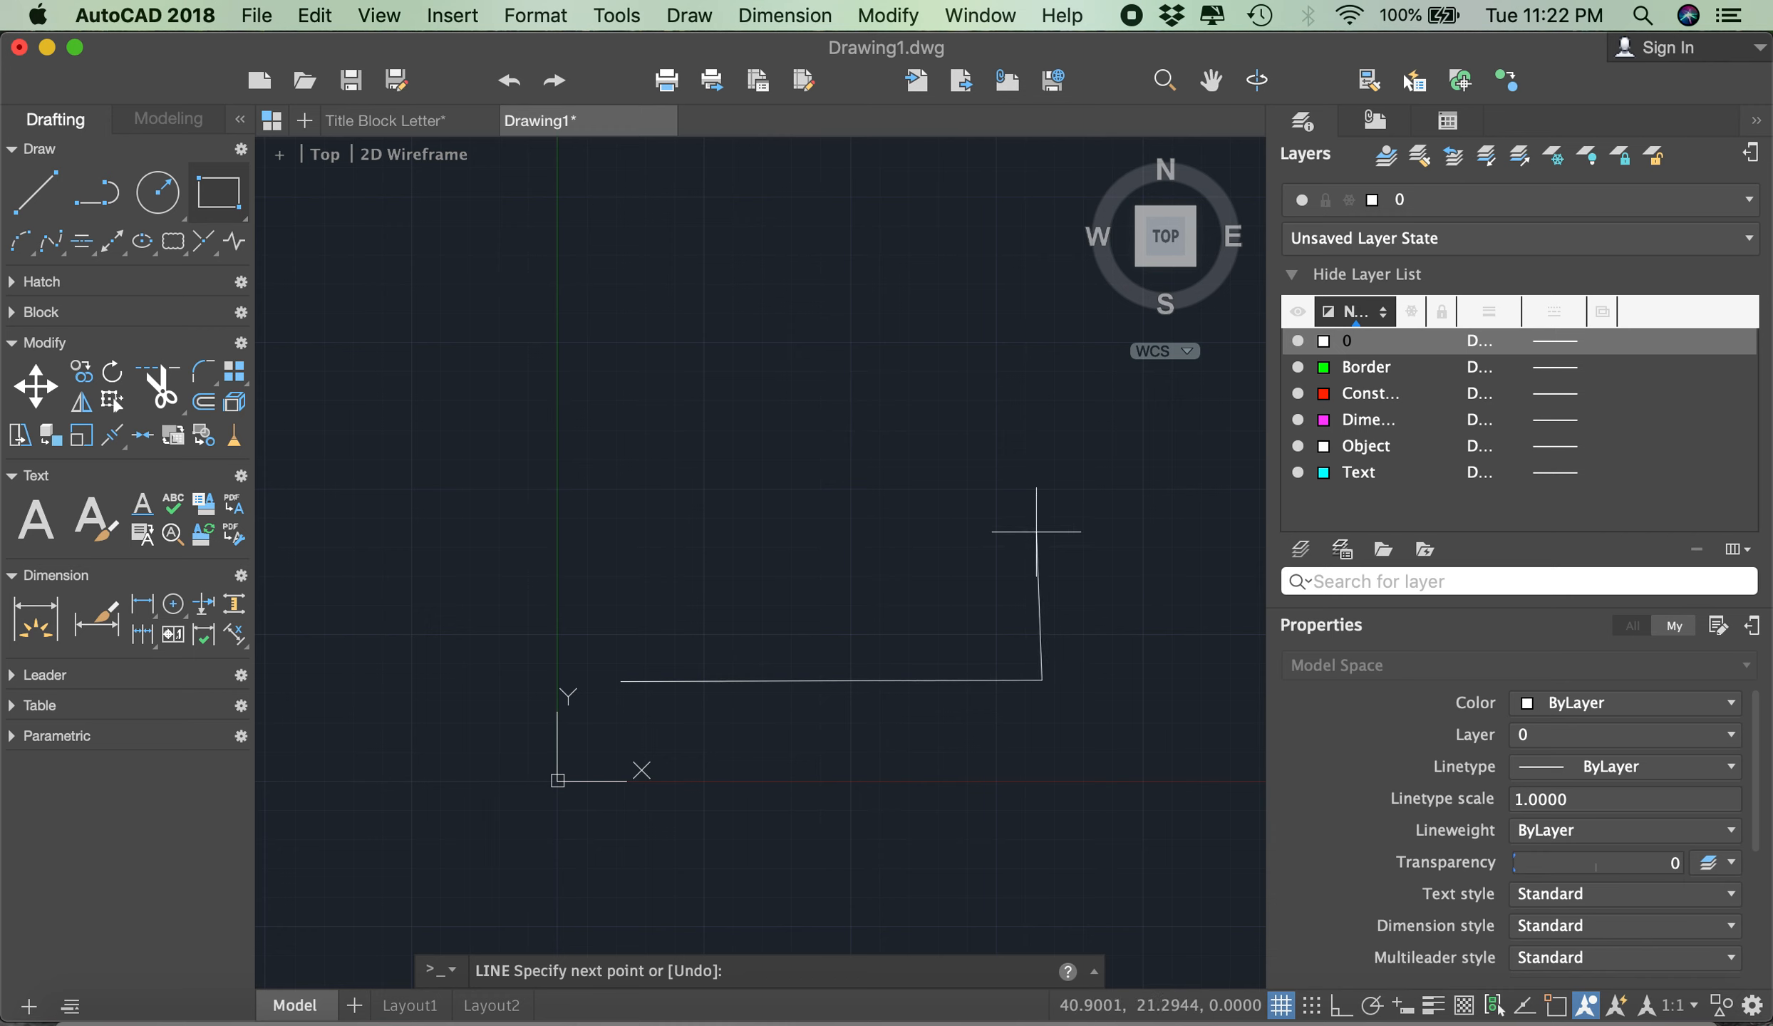
click(1037, 528)
click(627, 527)
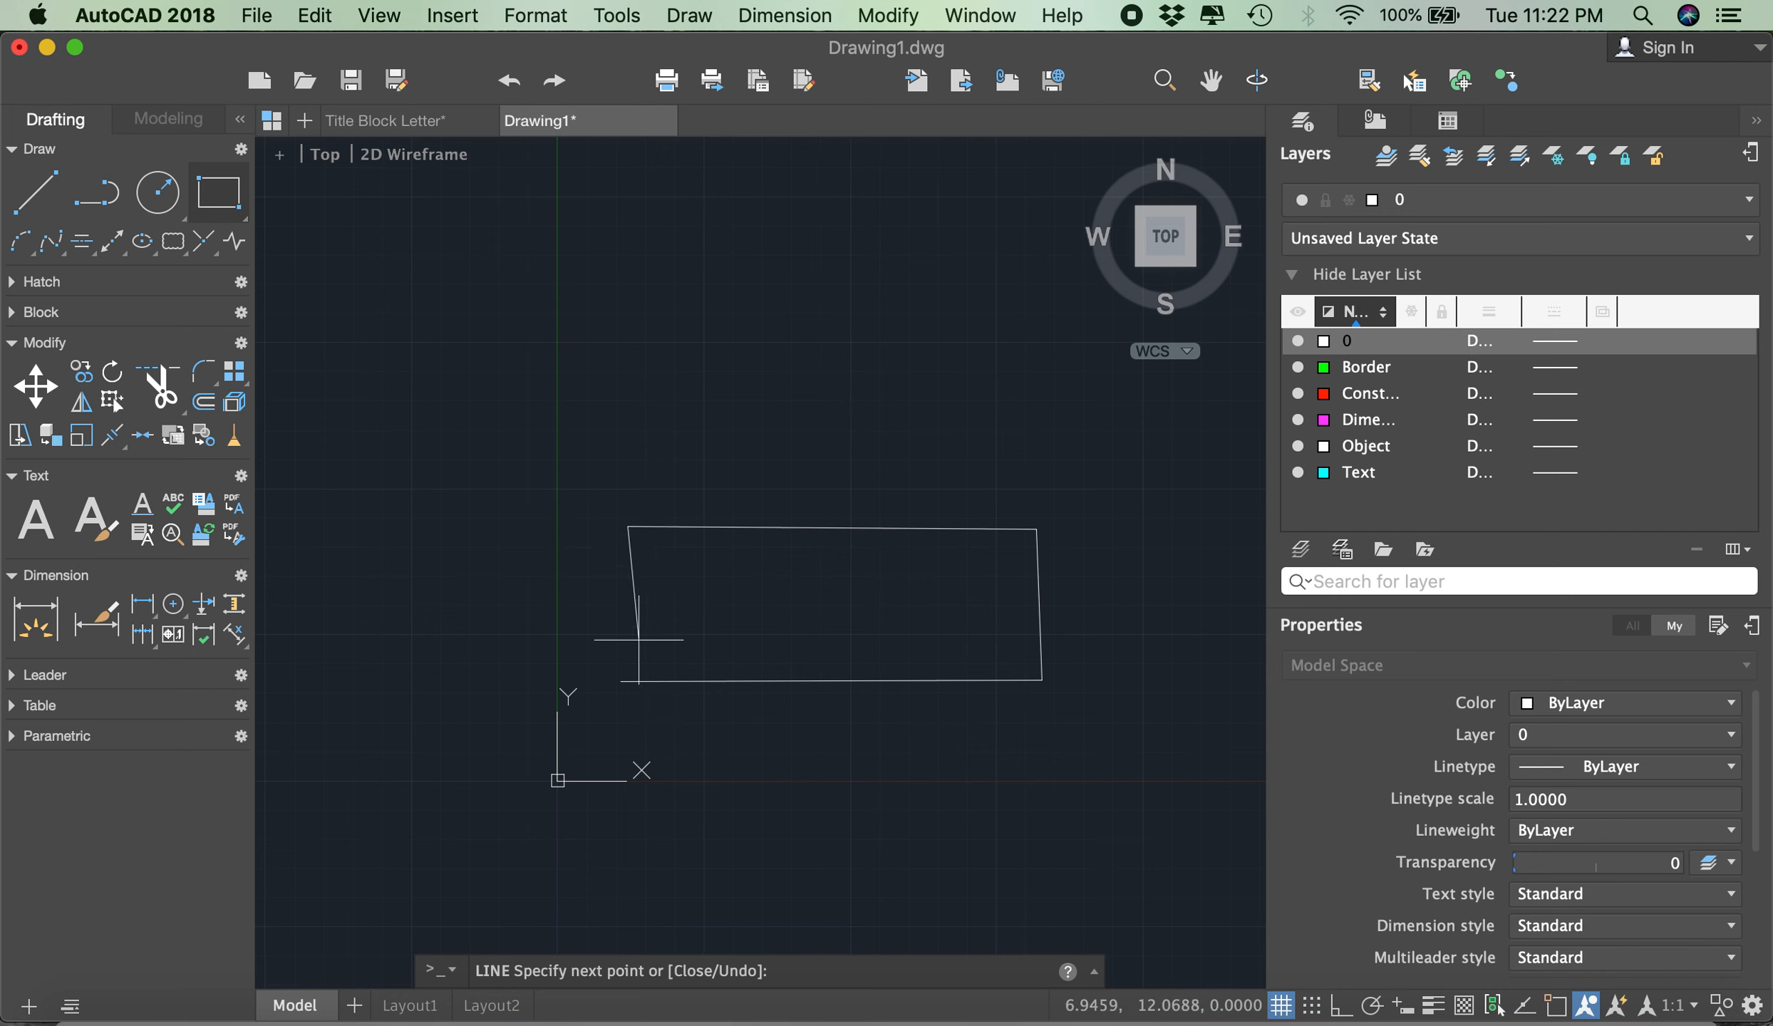
key(Escape)
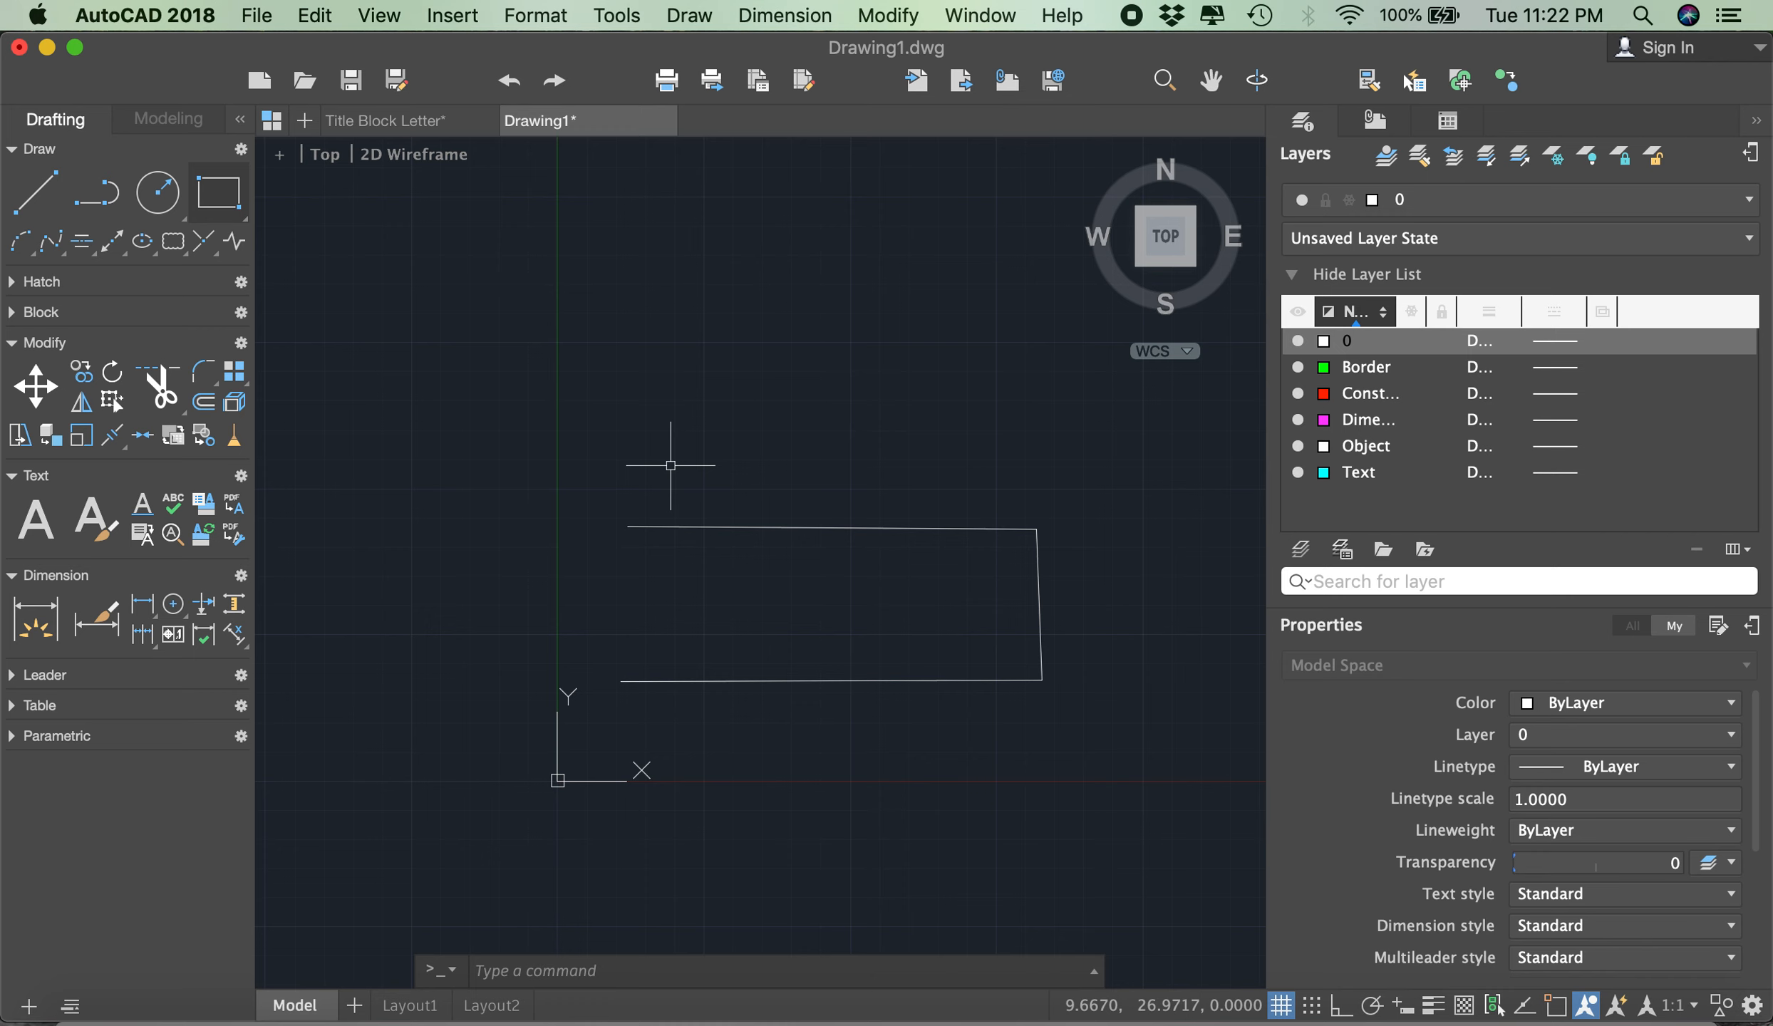
- Select all three lines of the open rectangle with a selection window that fully encloses them
click(779, 395)
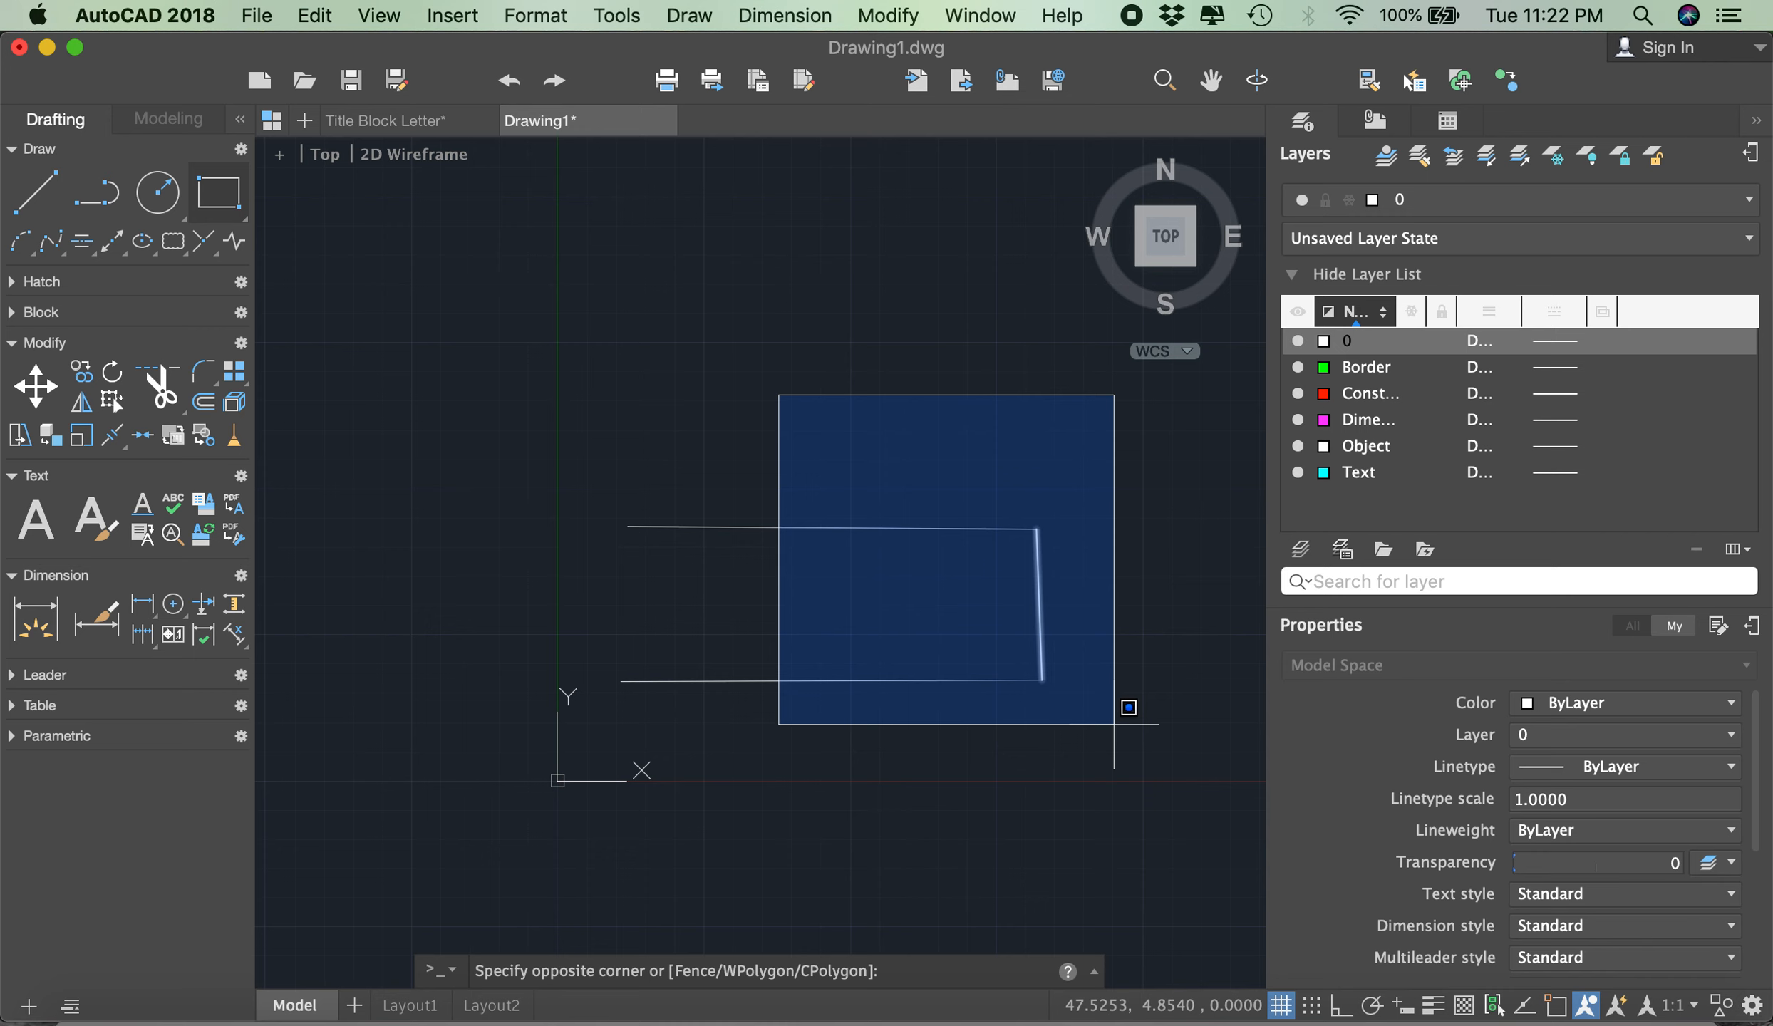
click(683, 387)
click(557, 368)
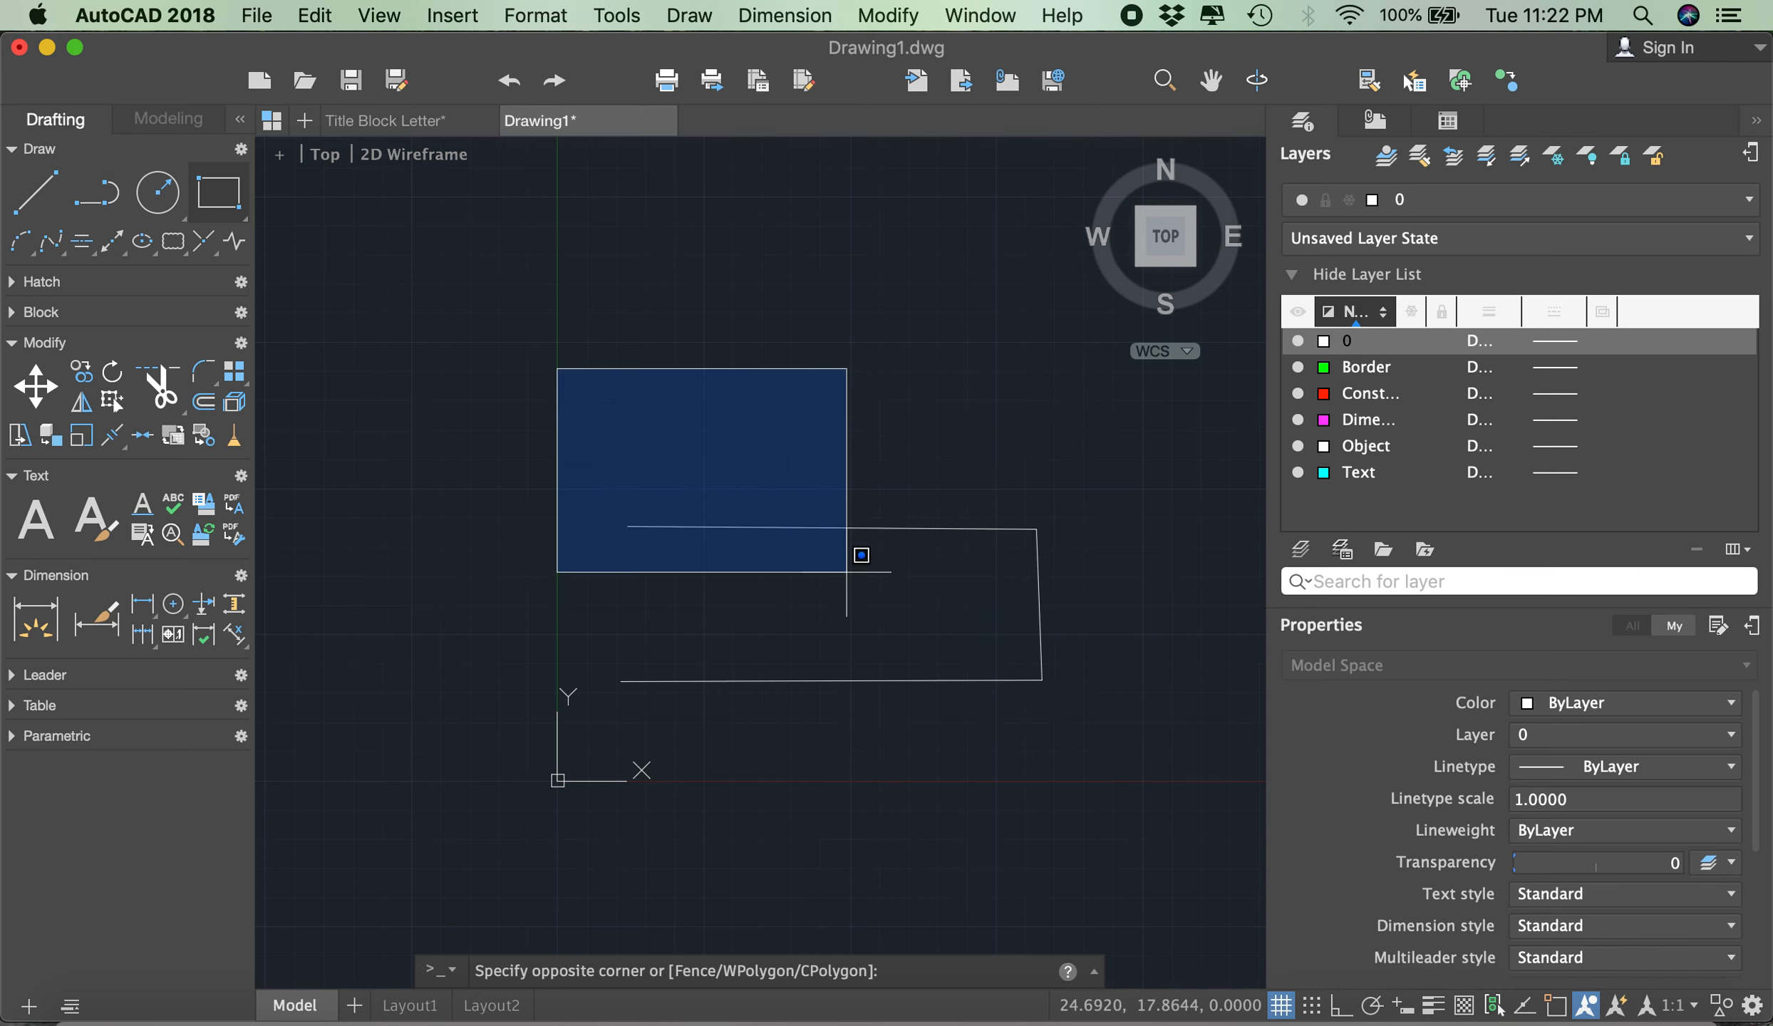
click(1091, 736)
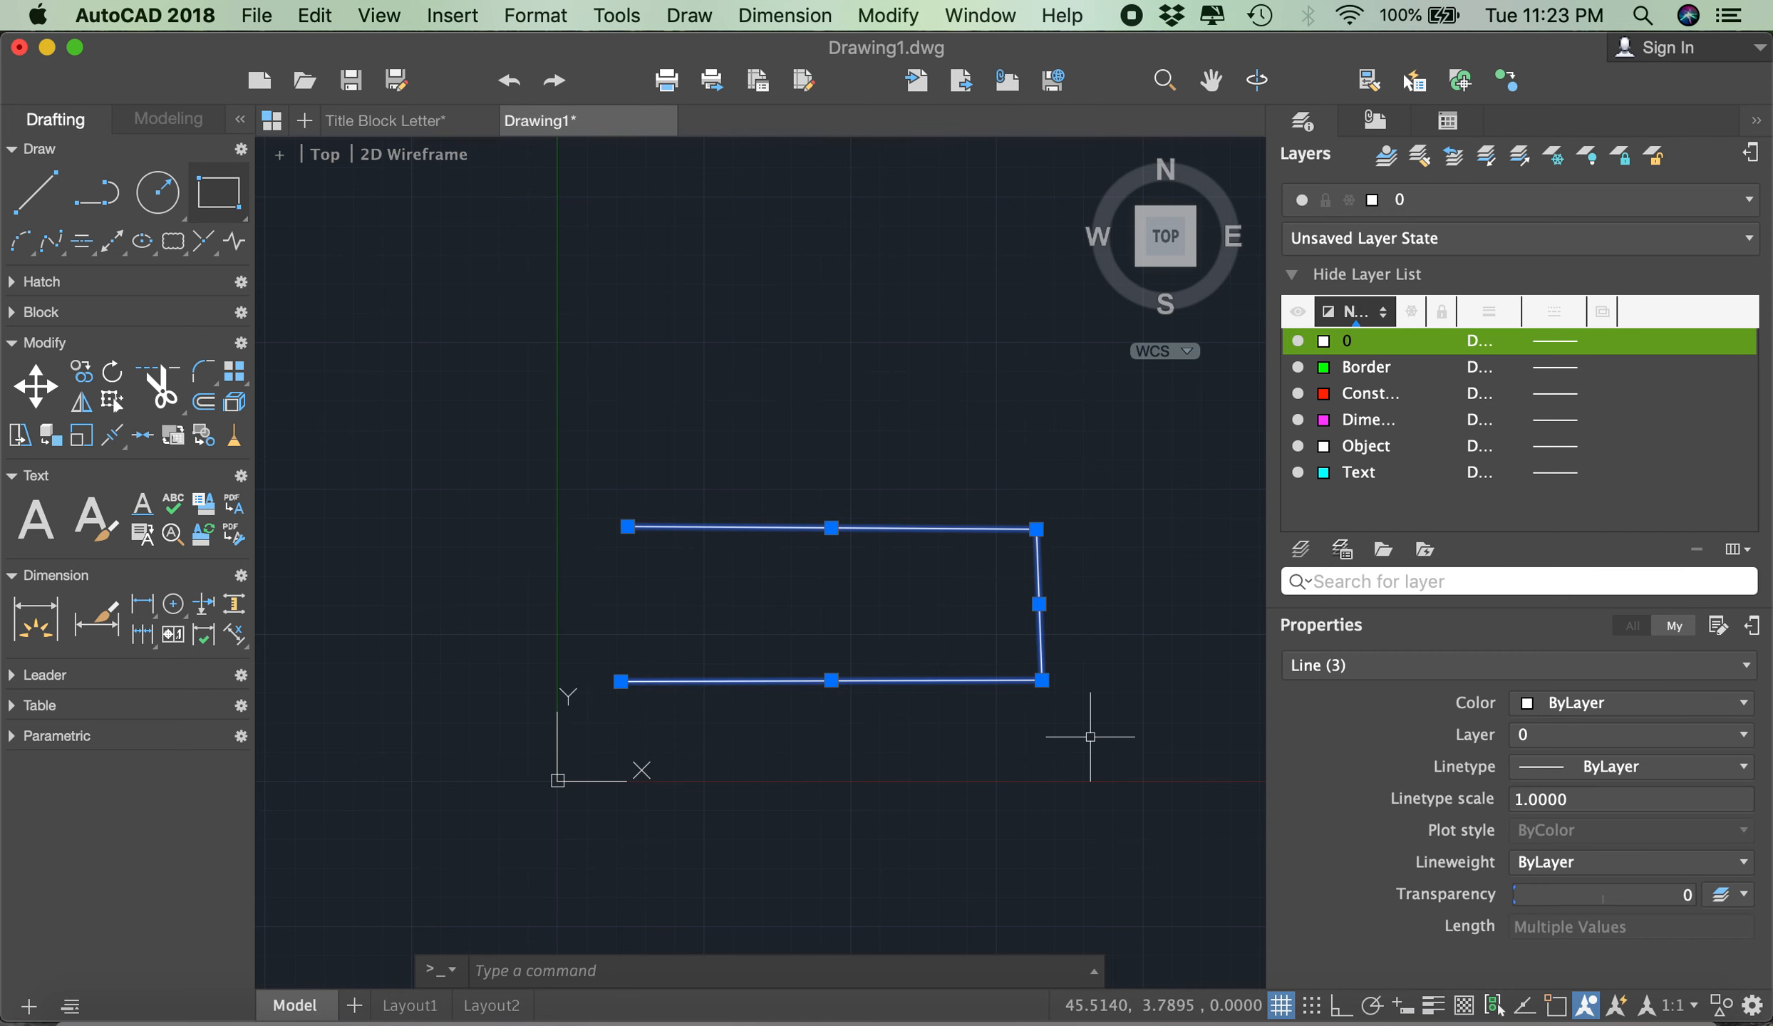
- Delete the three selected lines and start a new line just above the X axis near the origin
key(Delete)
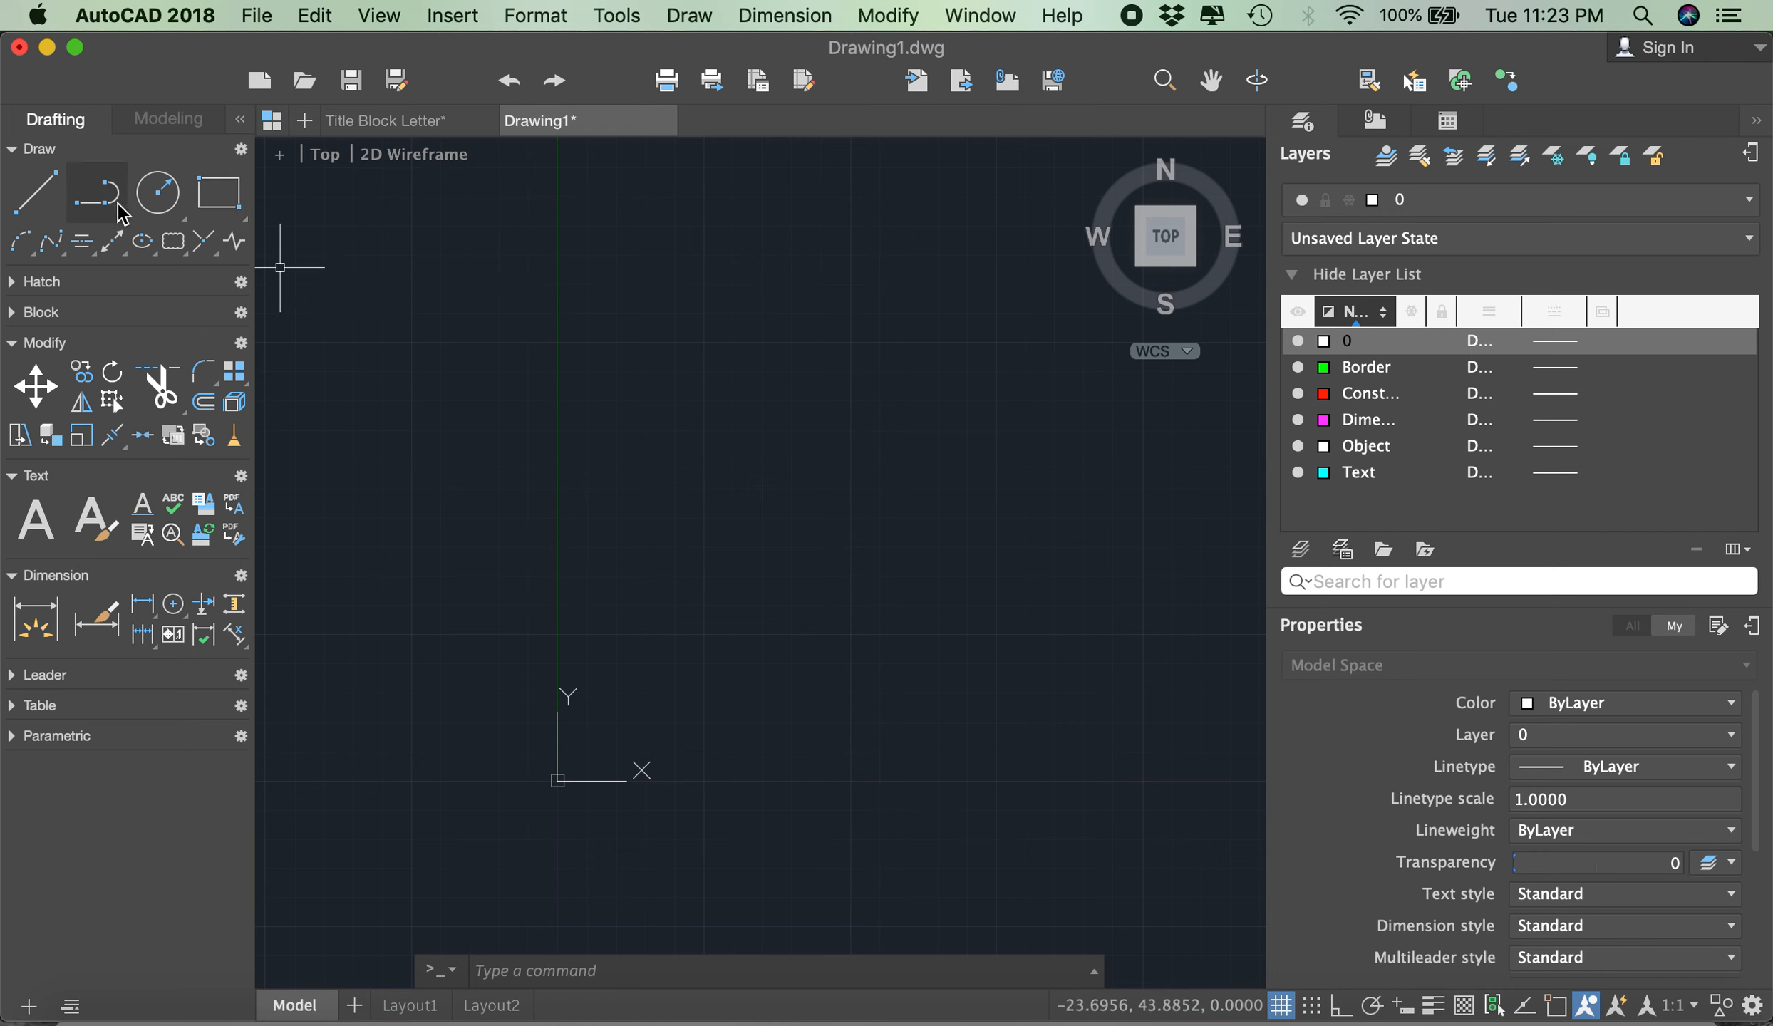
click(50, 201)
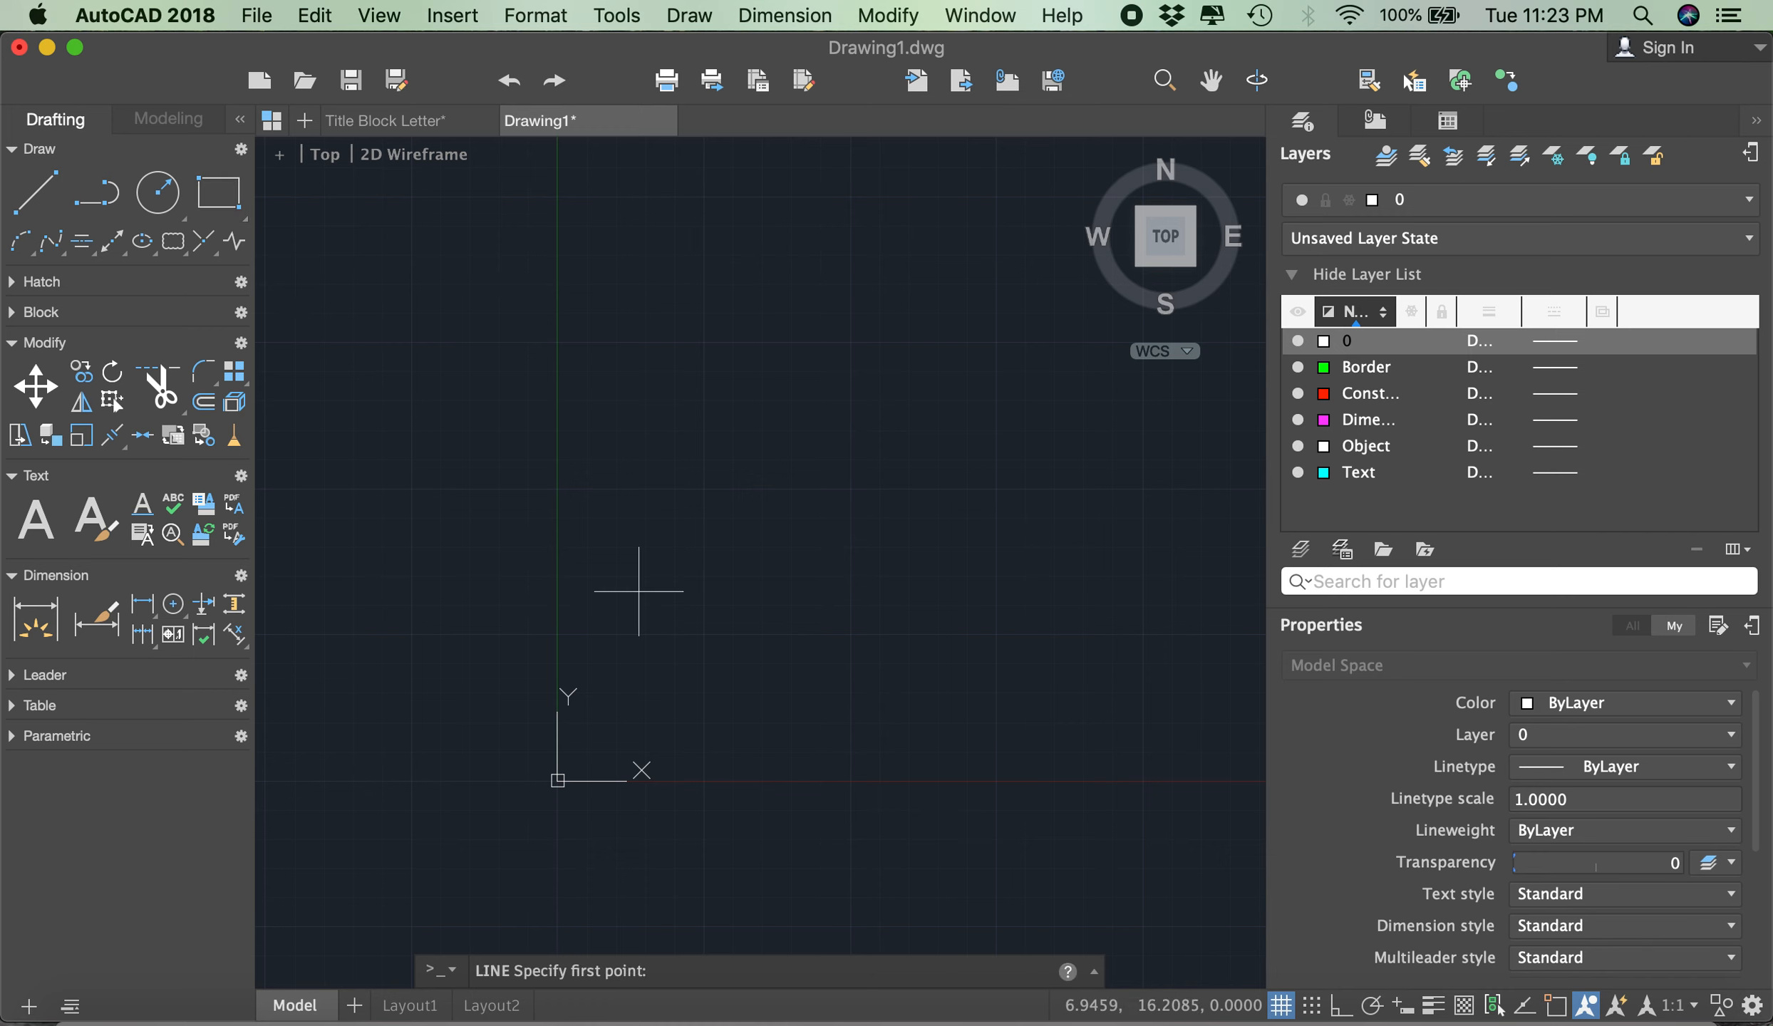
click(637, 712)
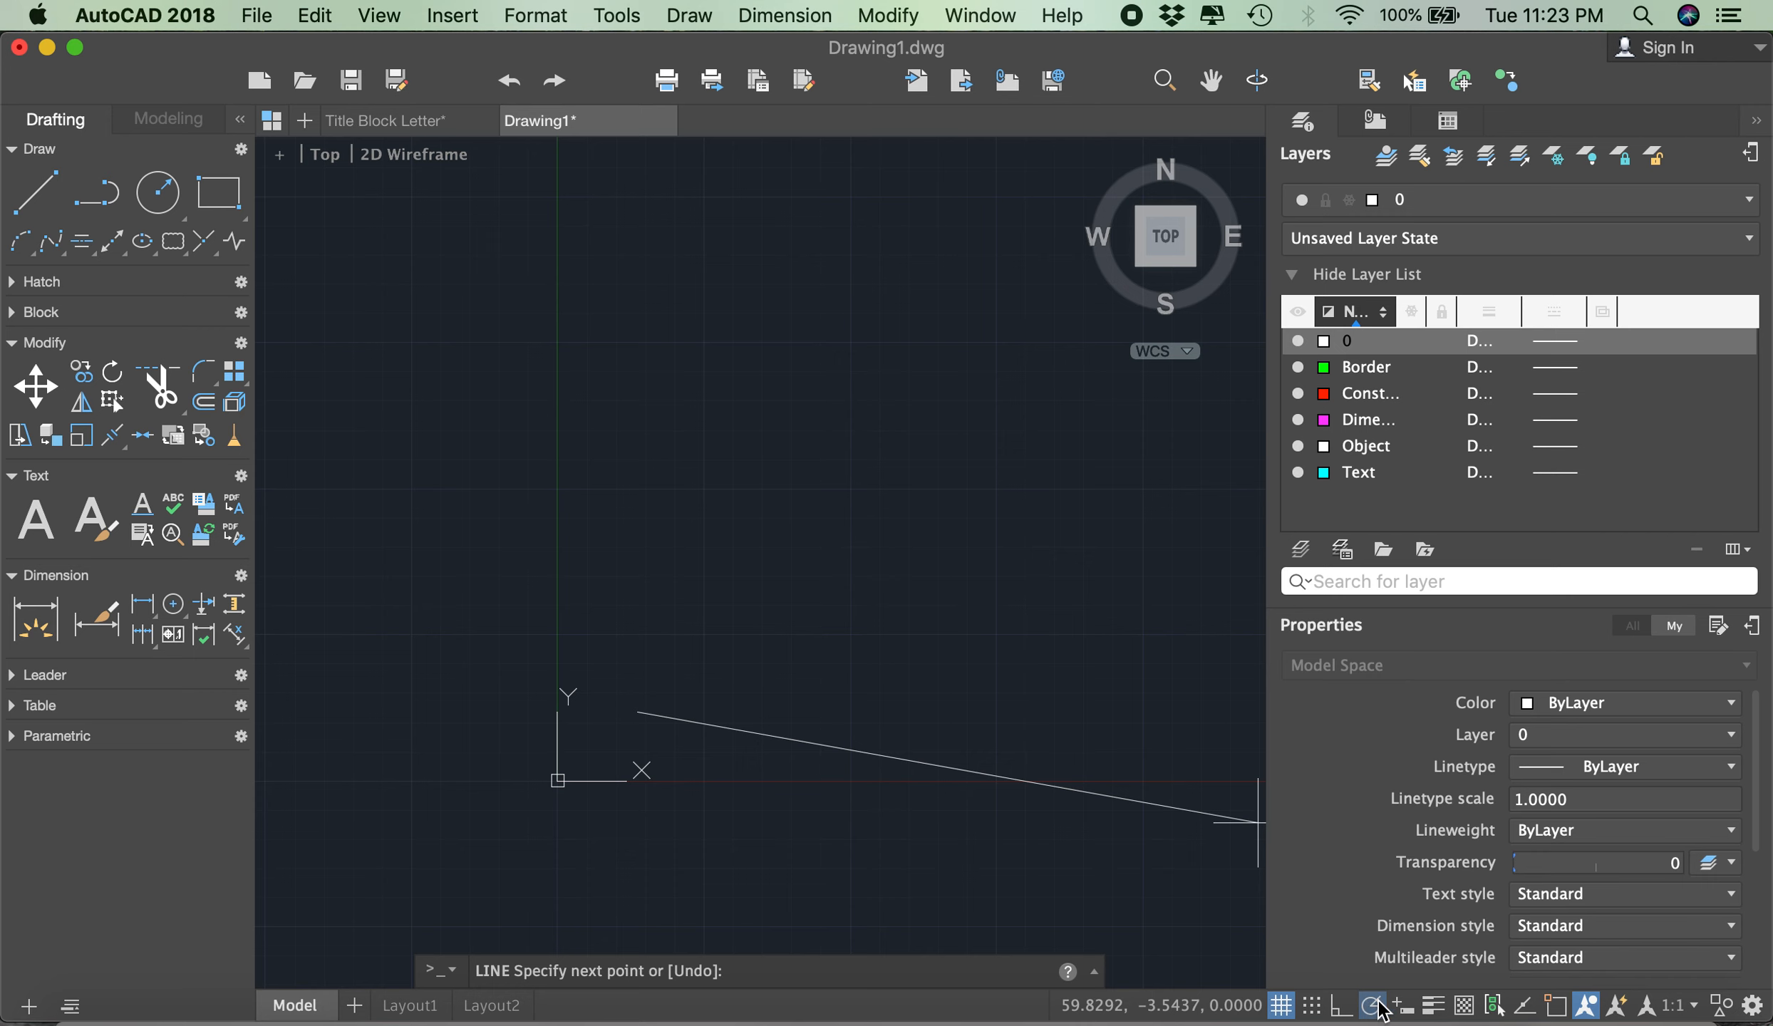
- Turn on Ortho mode, then switch to polar tracking with a 45-degree increment while the line is in progress
click(1341, 1006)
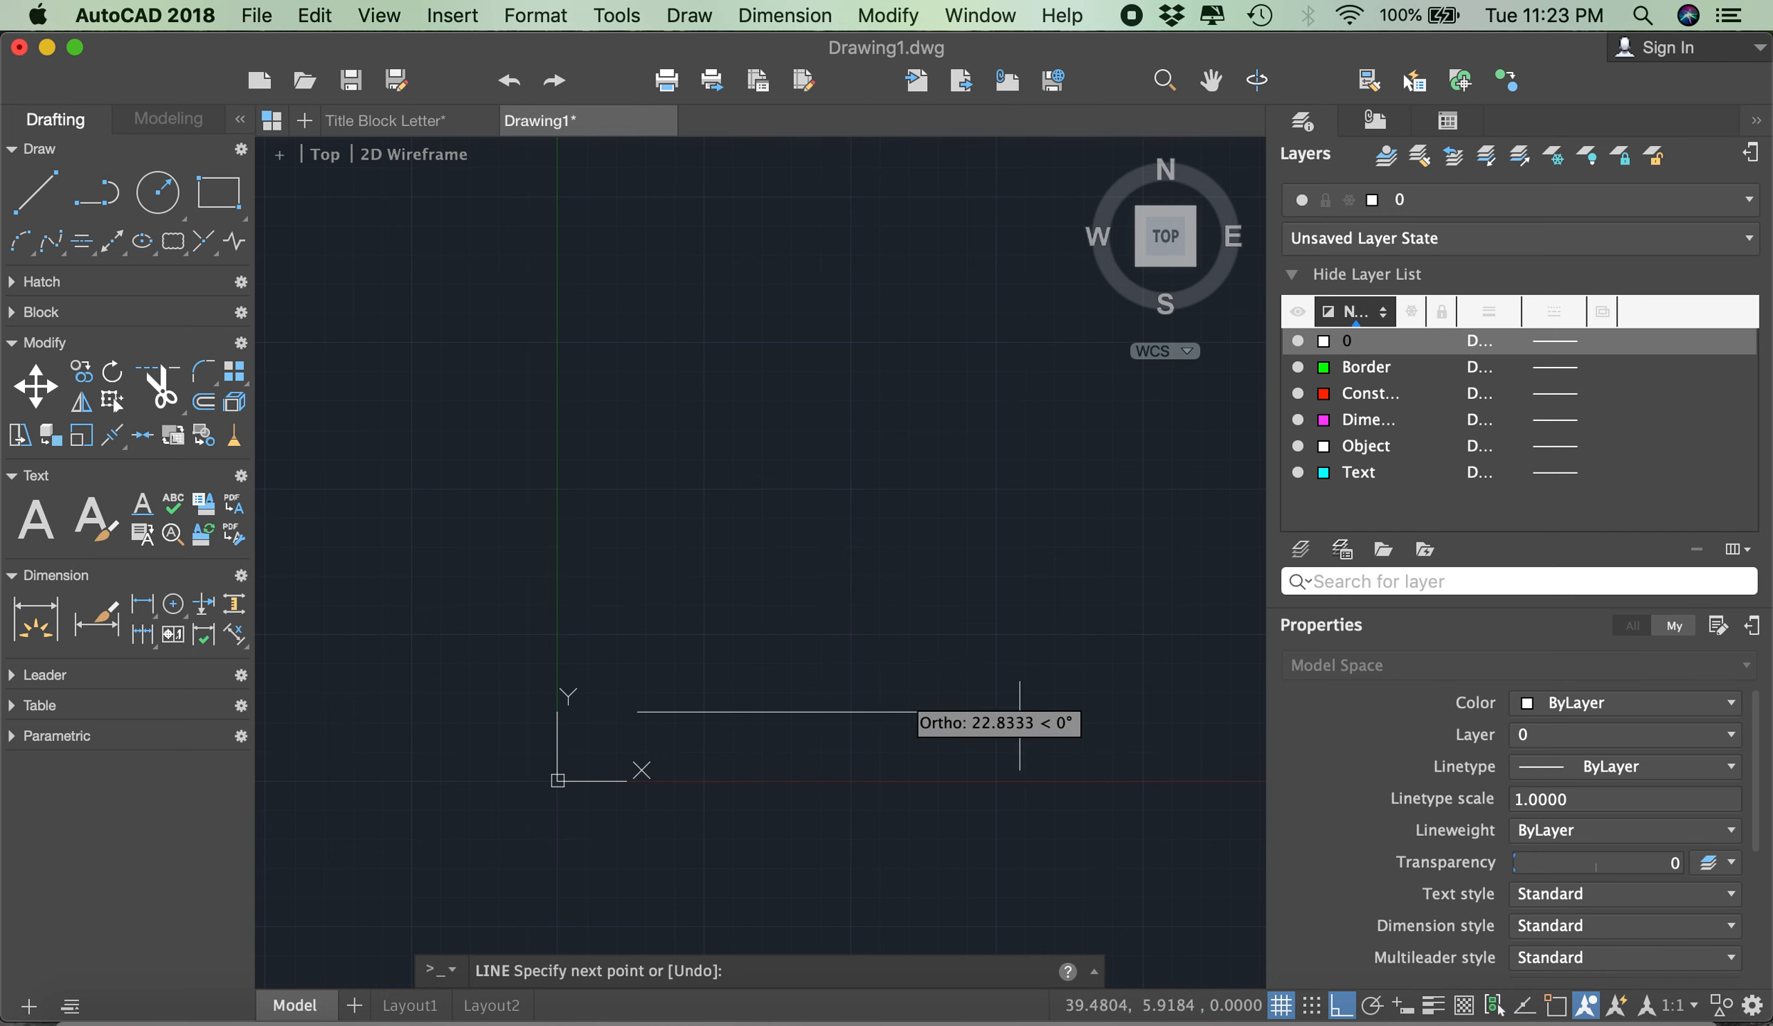
click(1373, 1007)
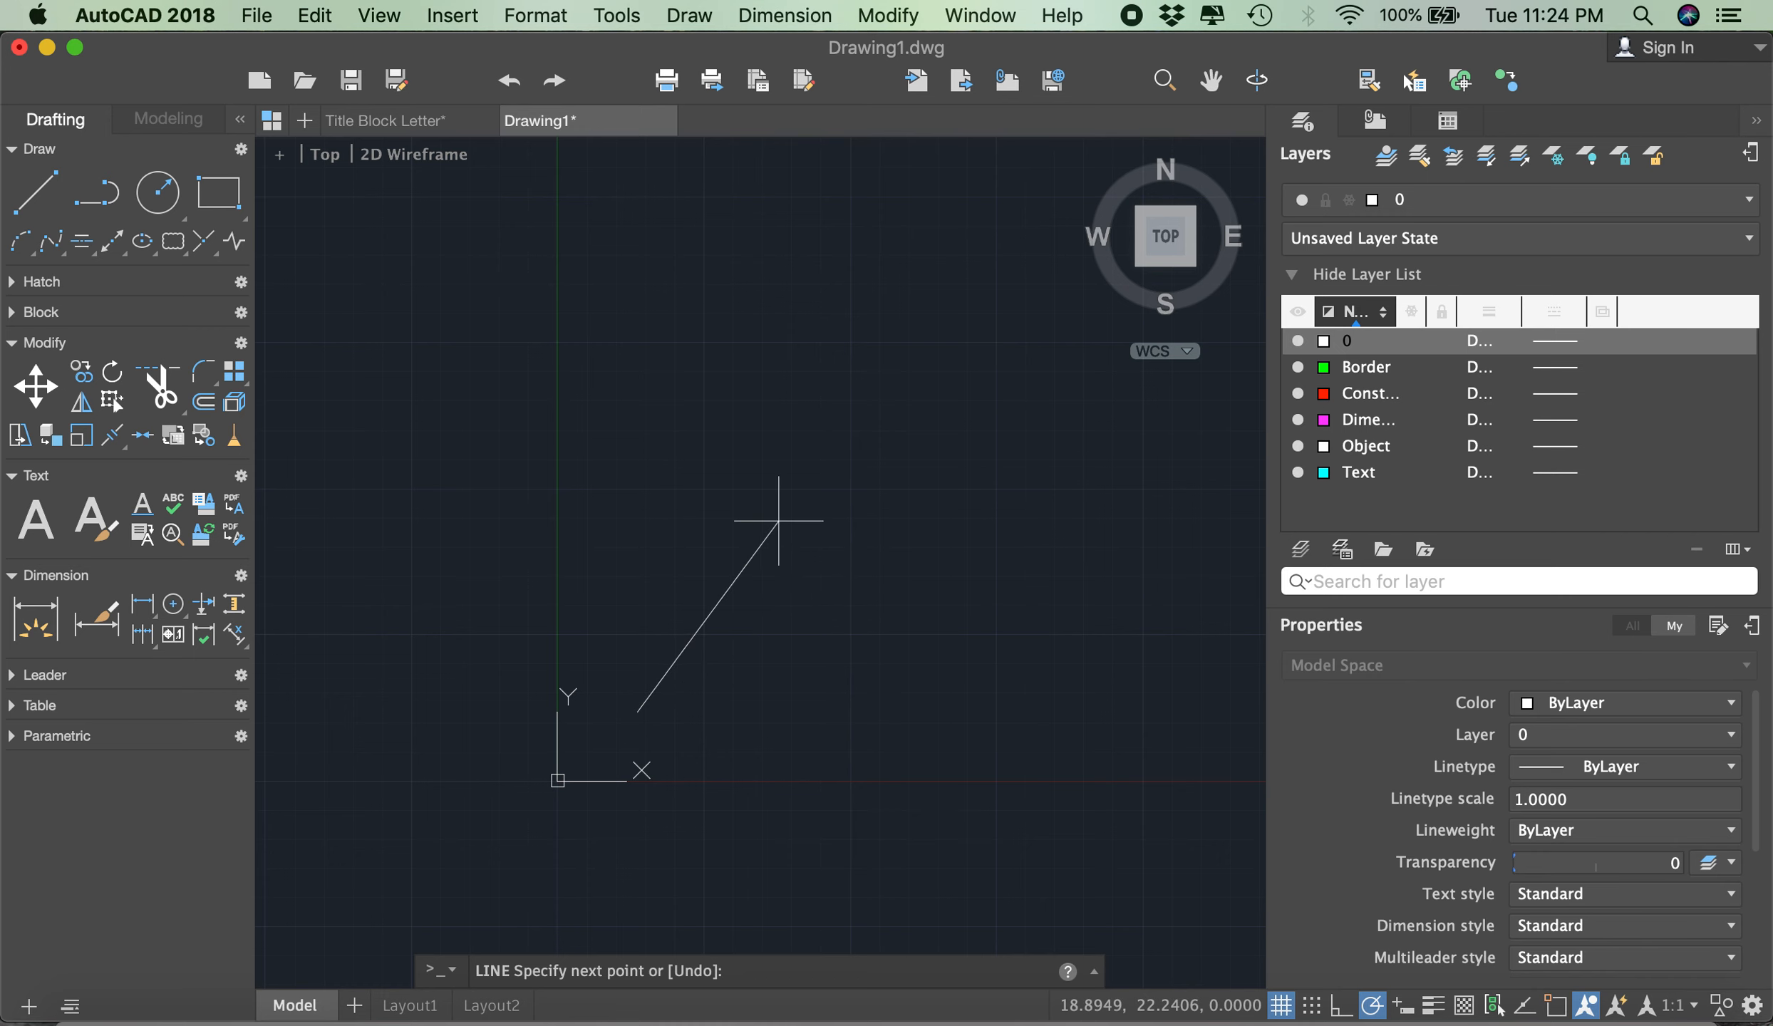
click(1380, 1011)
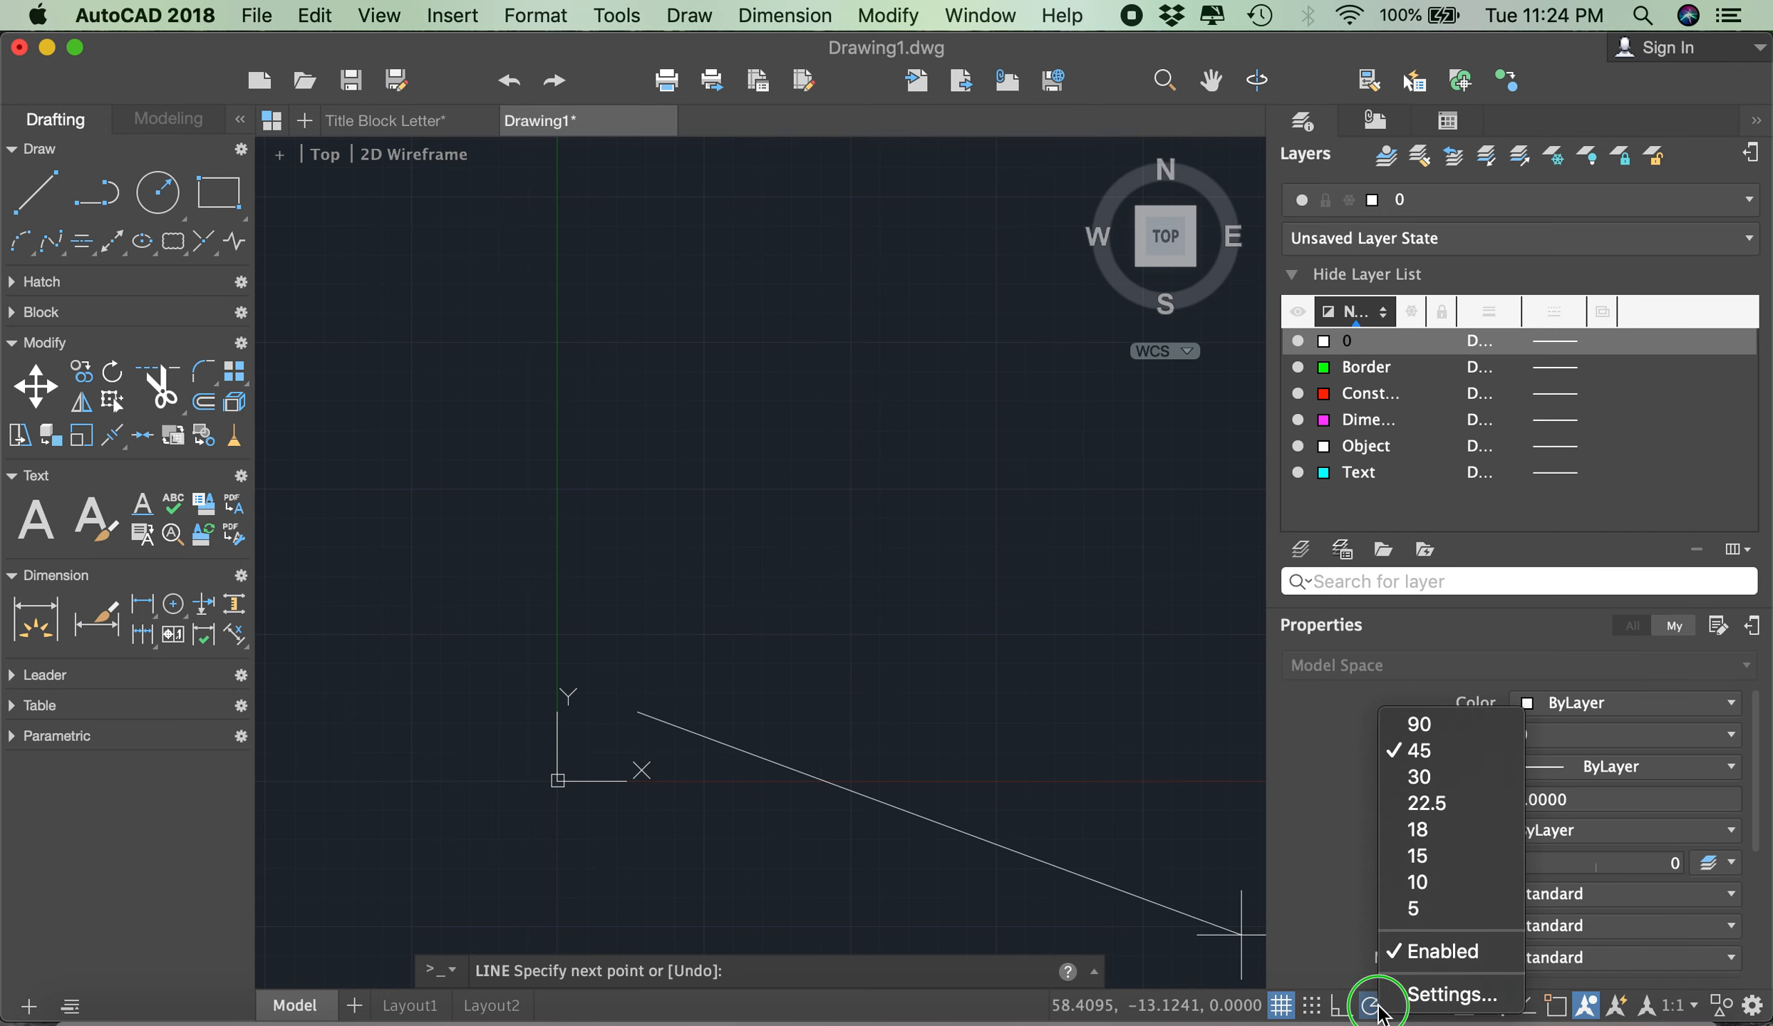
click(1401, 752)
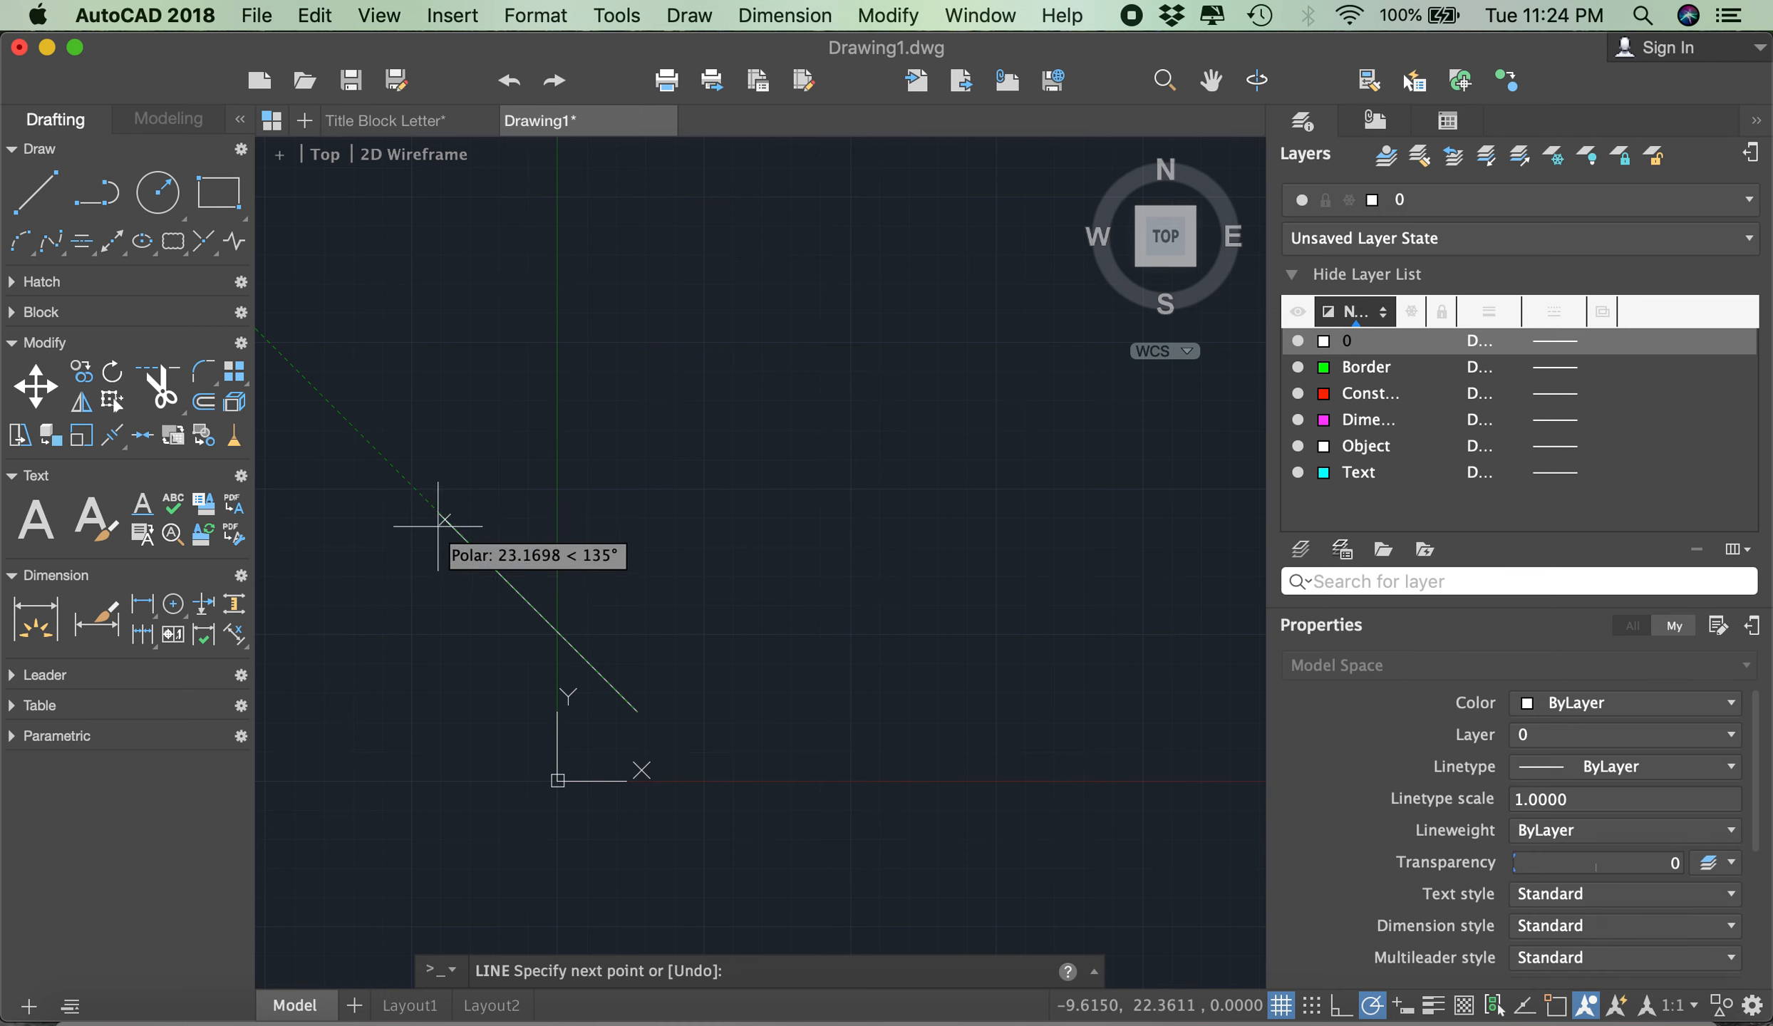
- Try a polar tracking increment of 30 degrees, then restore it to 45 degrees
click(1371, 1006)
click(1412, 779)
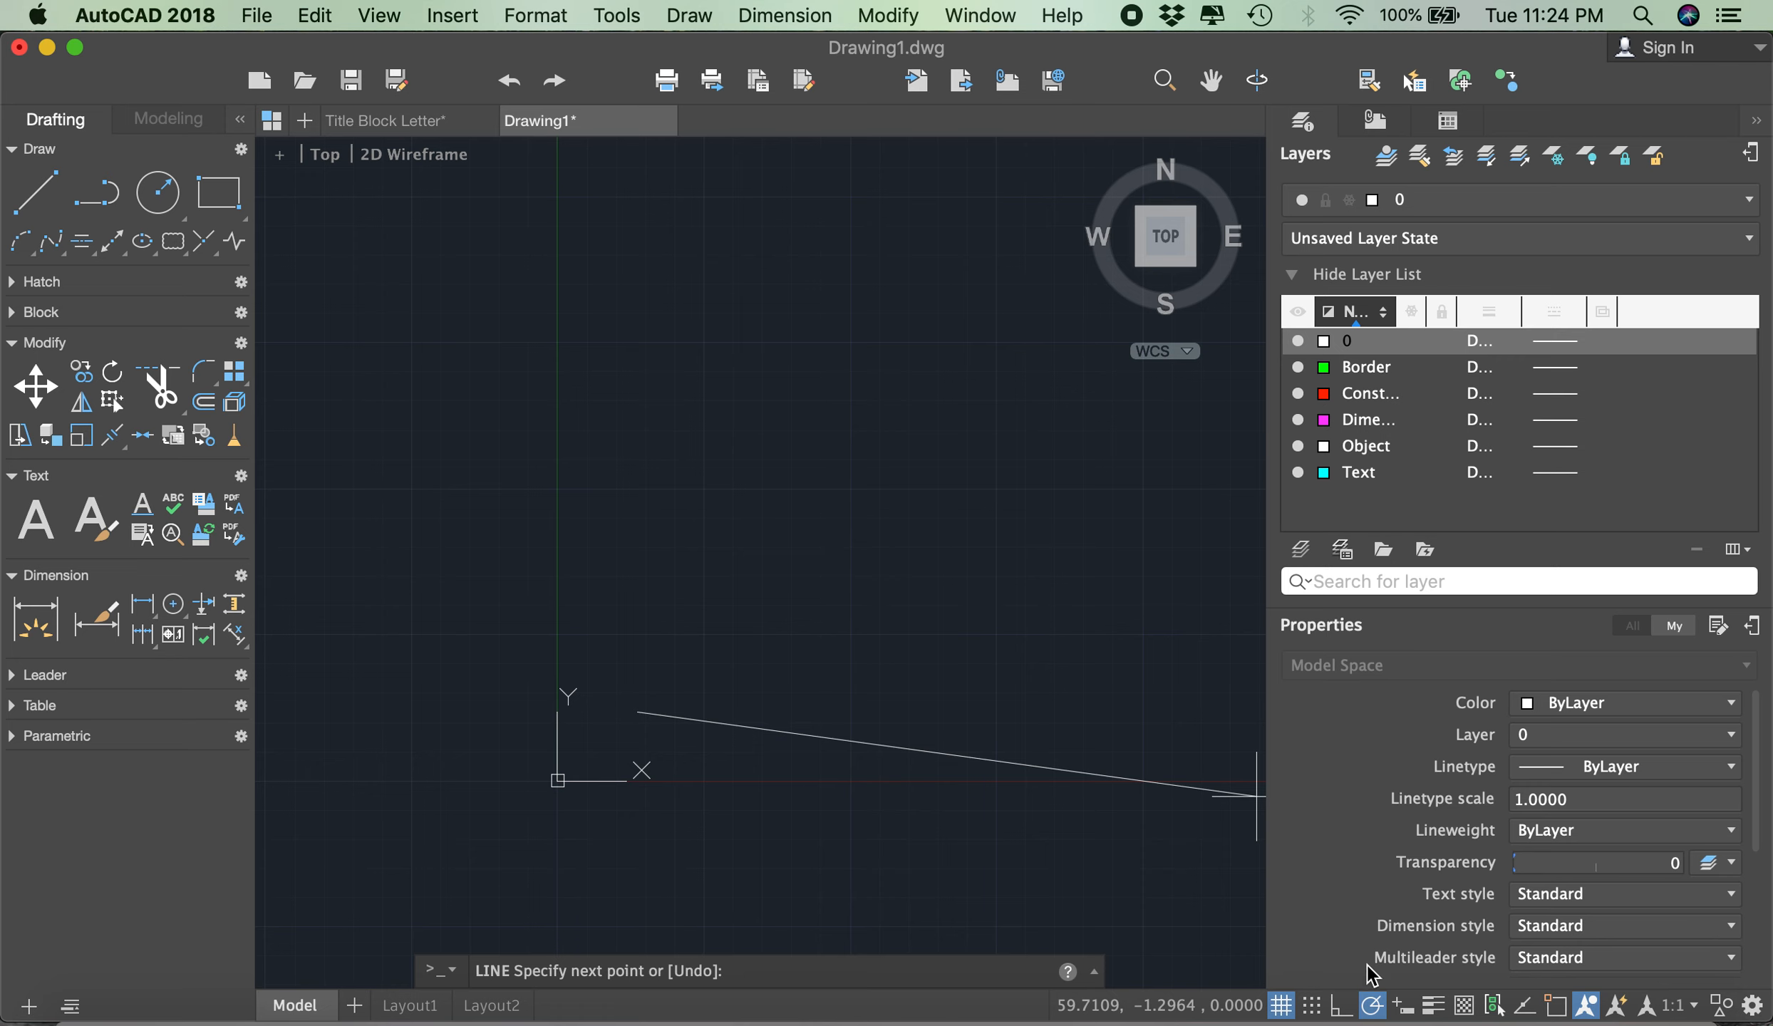
right_click(1372, 1006)
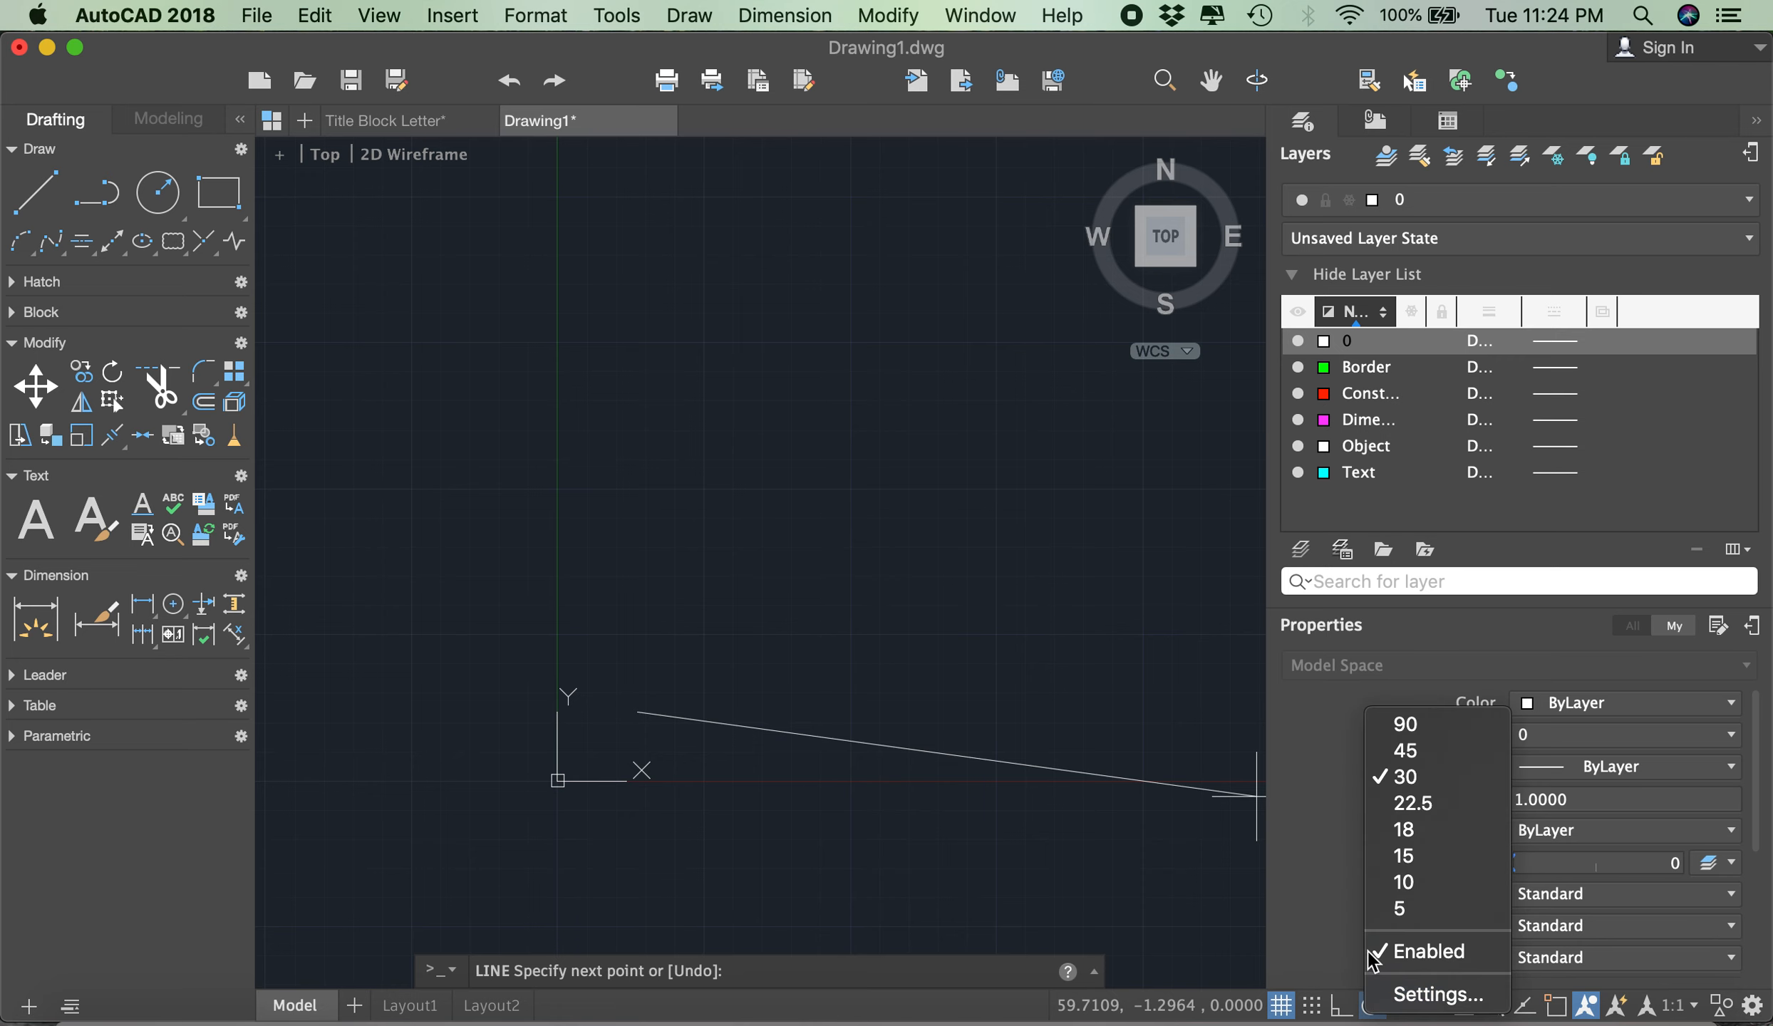
click(1399, 752)
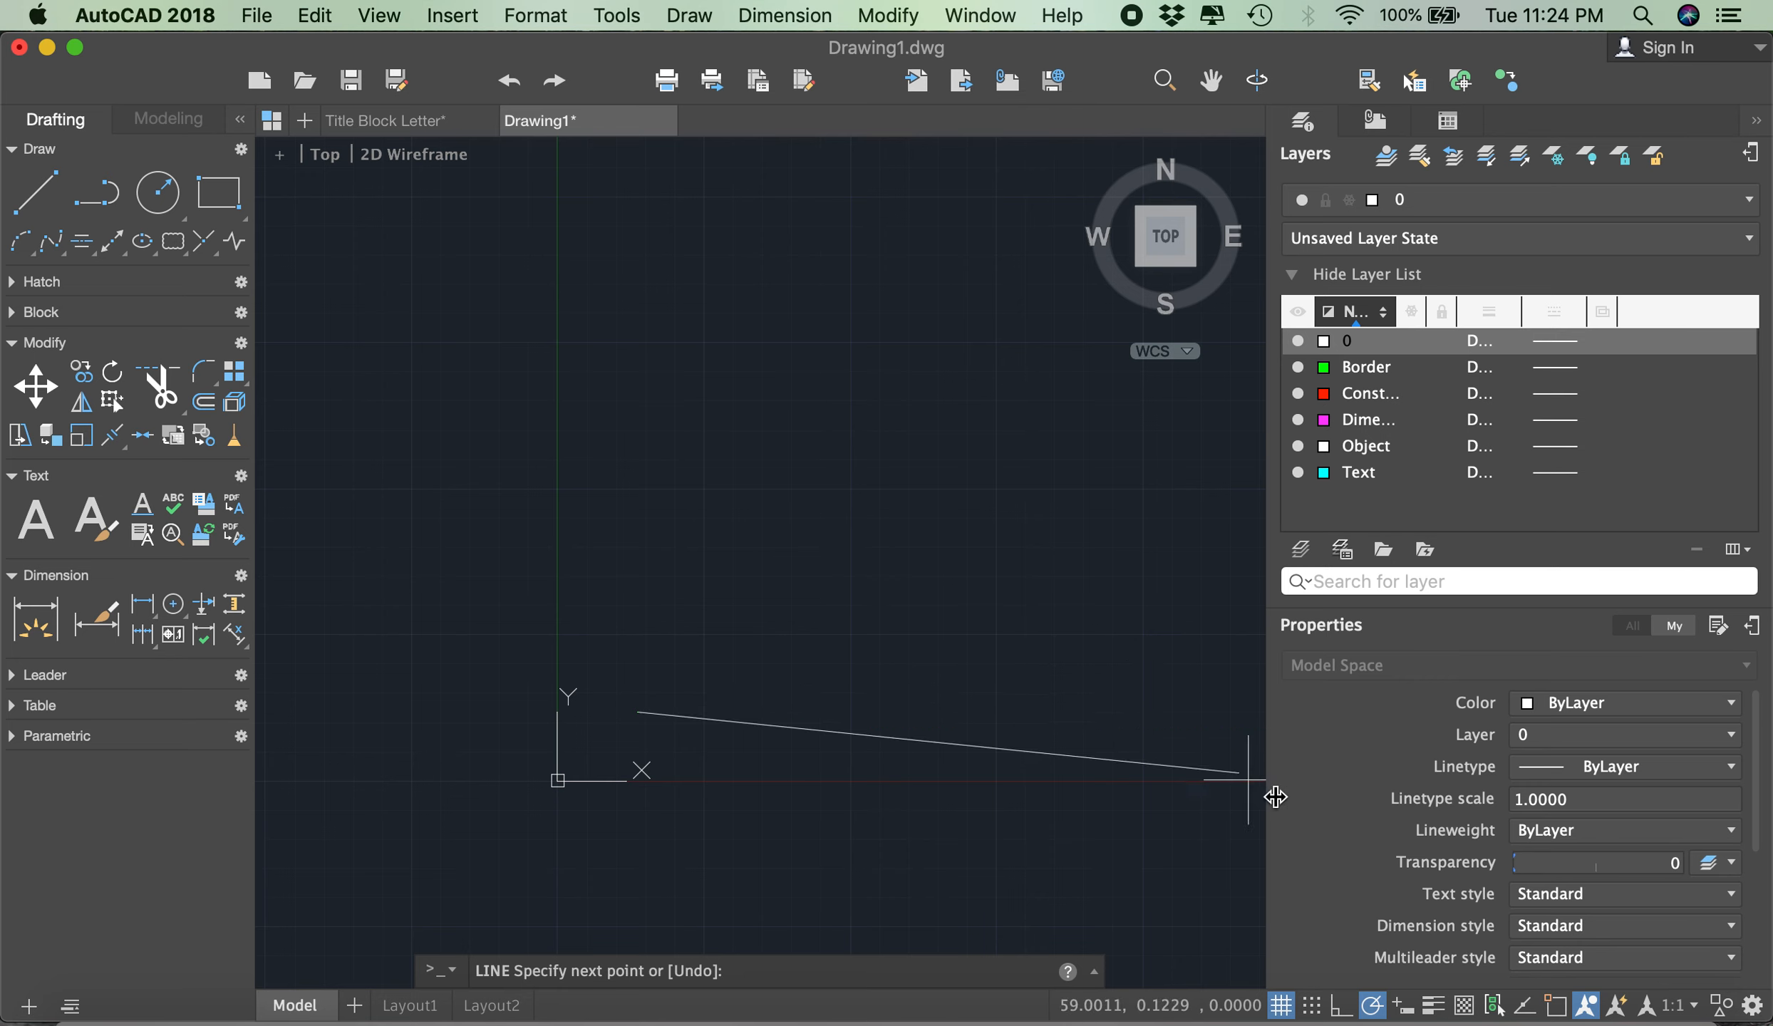
- Enable object snap with tracking, accepting the Endpoint, Midpoint, Center, Node, Intersection and Extension snap modes
click(1557, 1007)
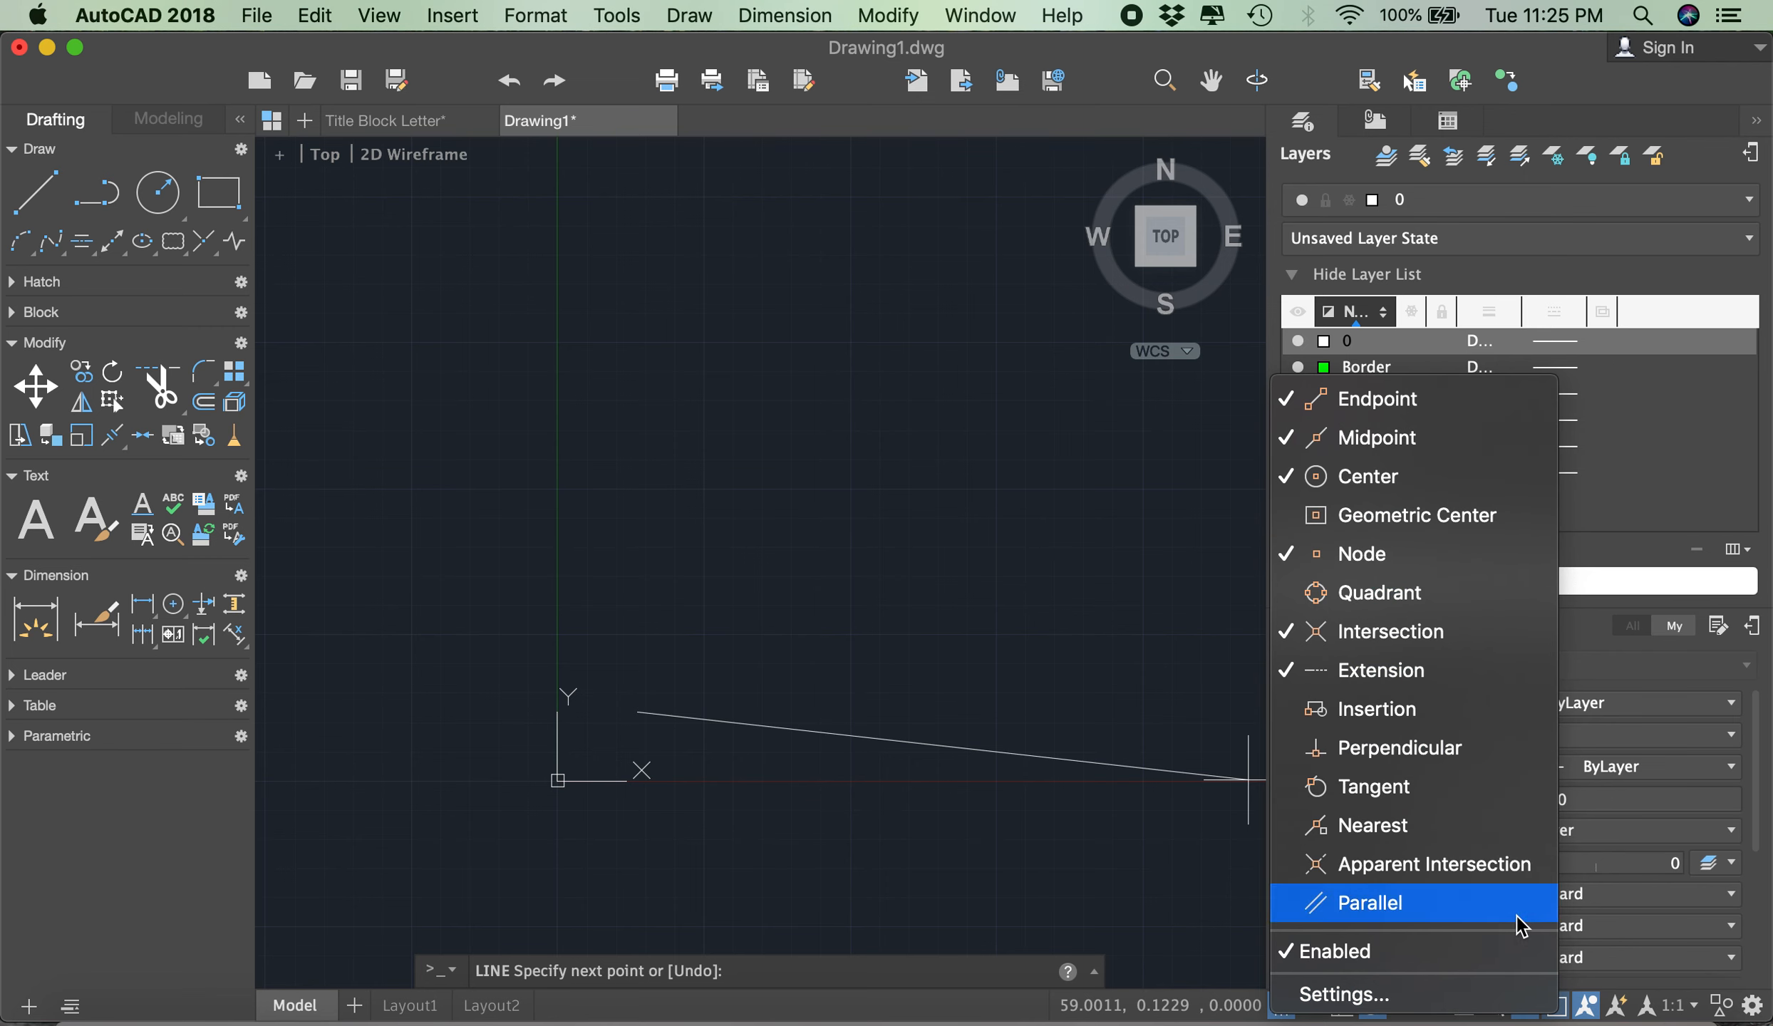
click(1409, 995)
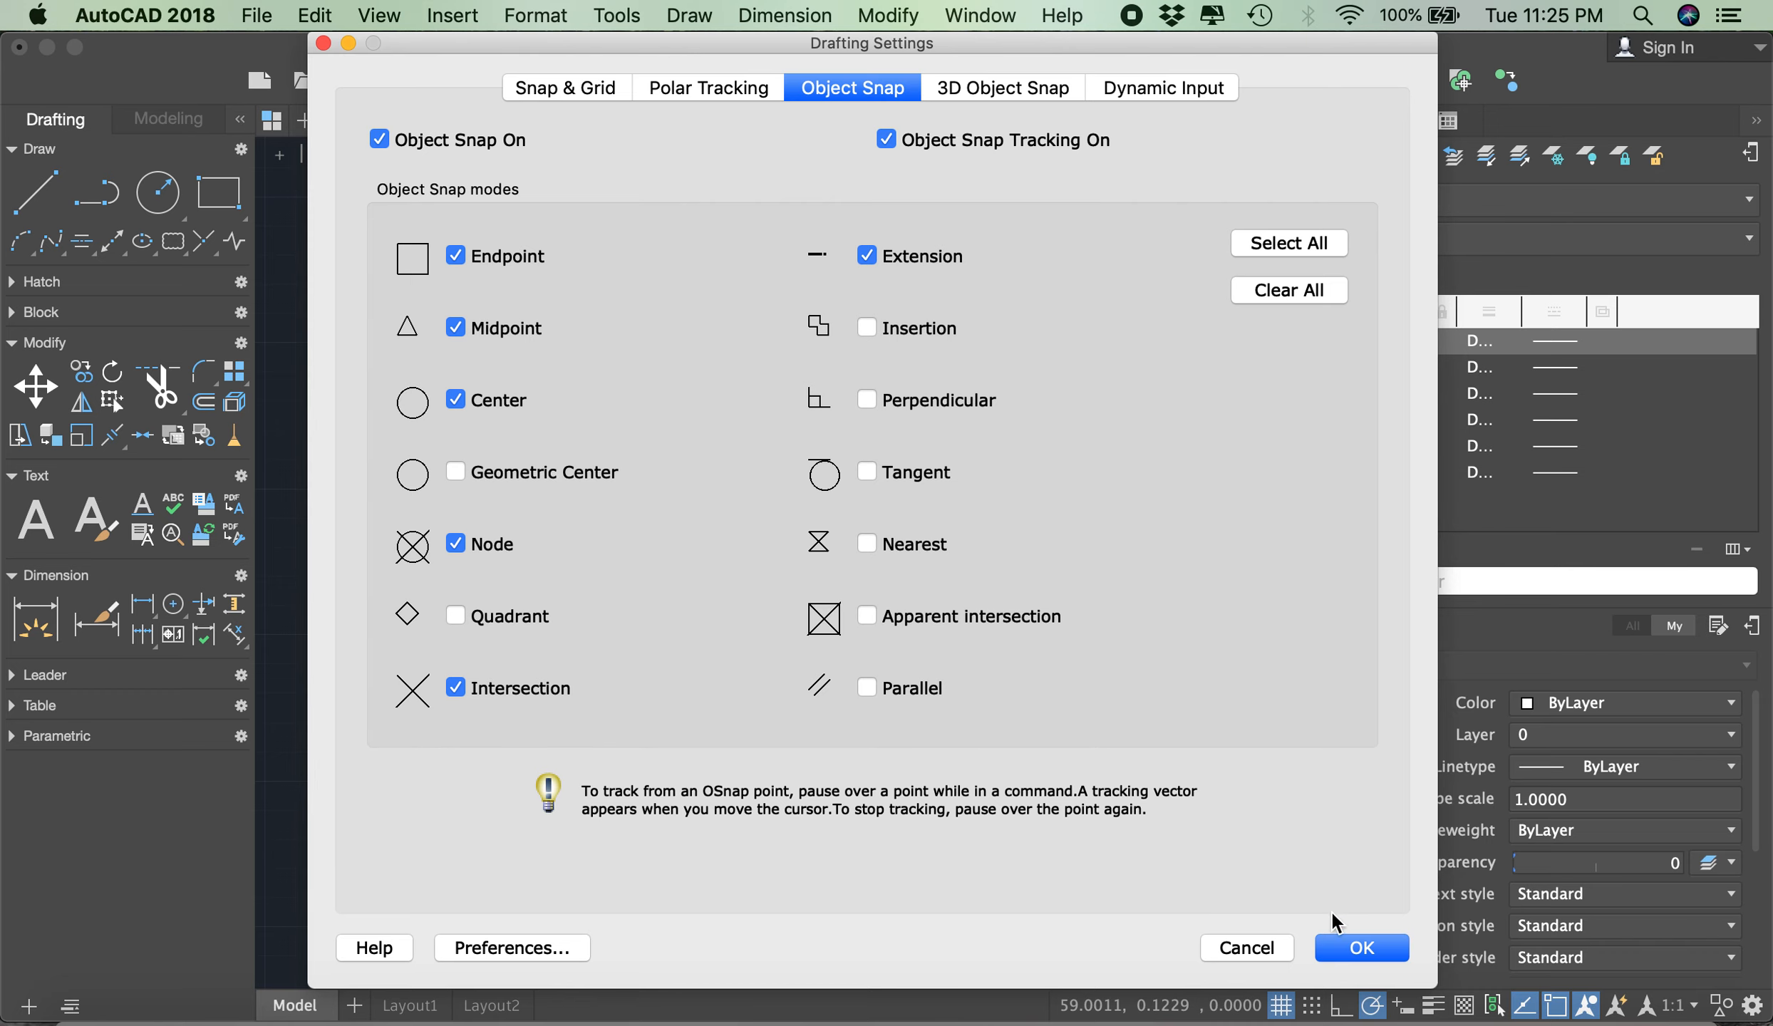
click(1361, 948)
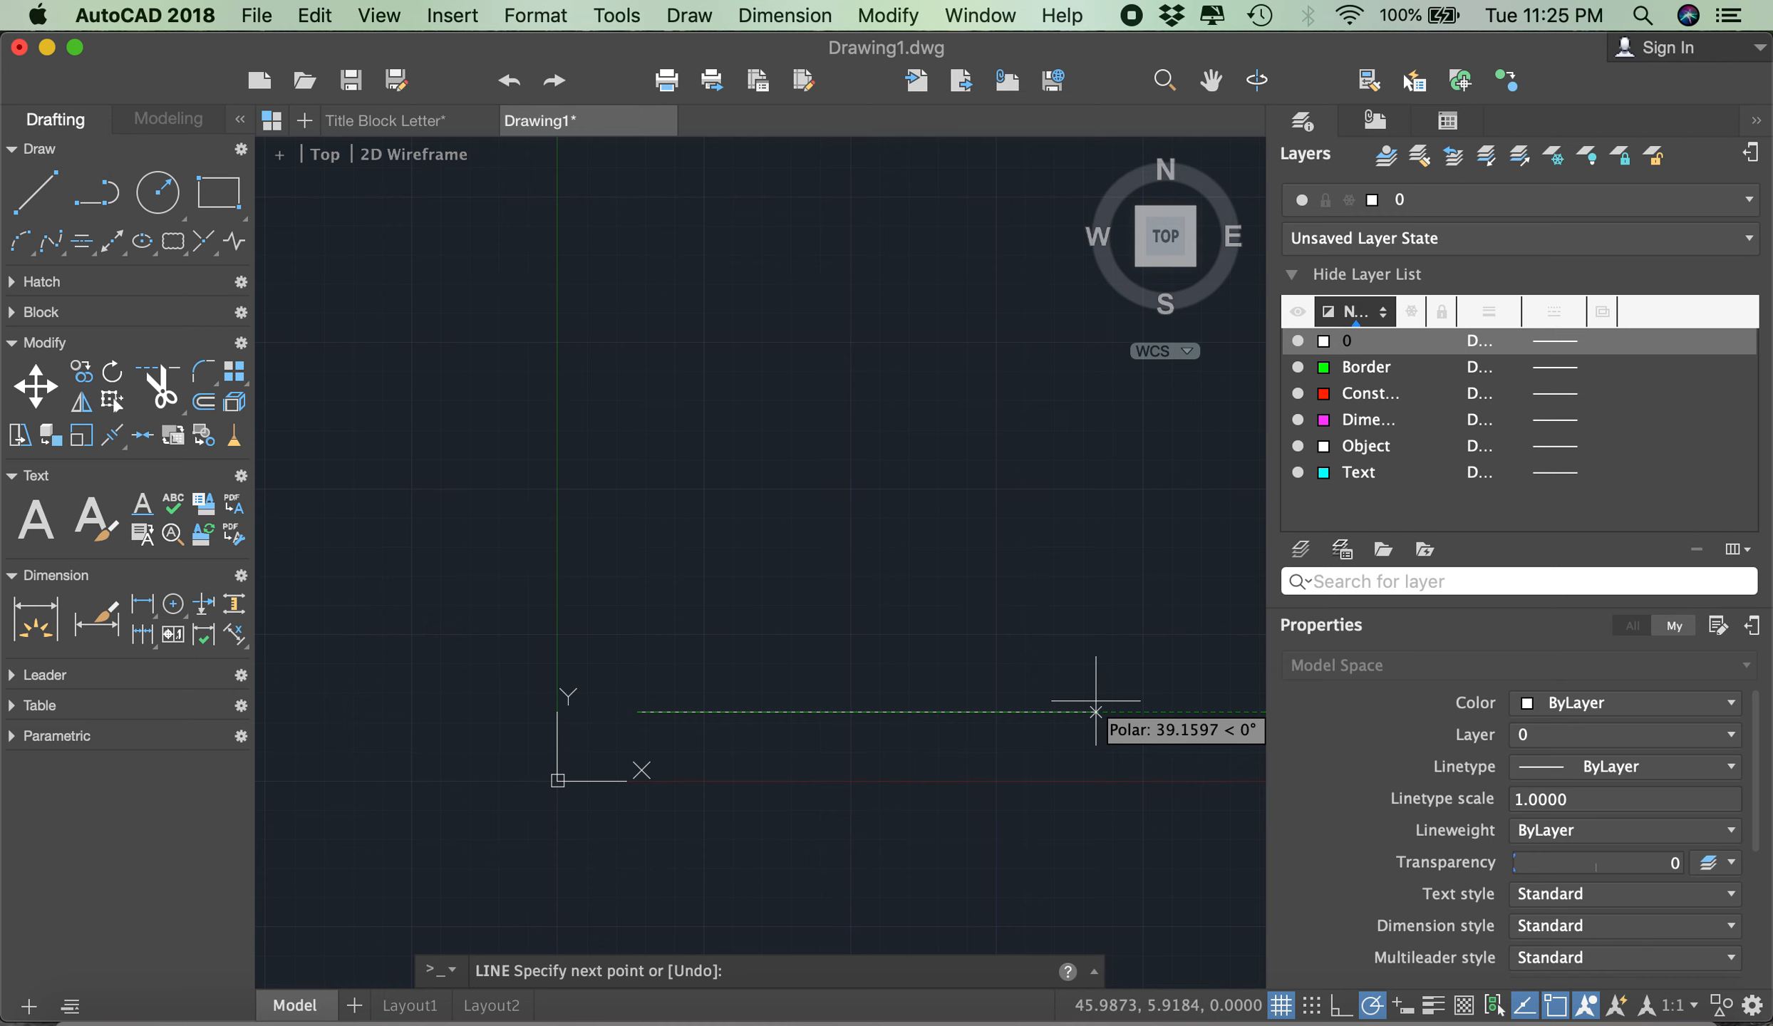
- Finish the line as a horizontal segment 279.4 units long, running in the positive X direction
scroll(1096, 701, down, 10)
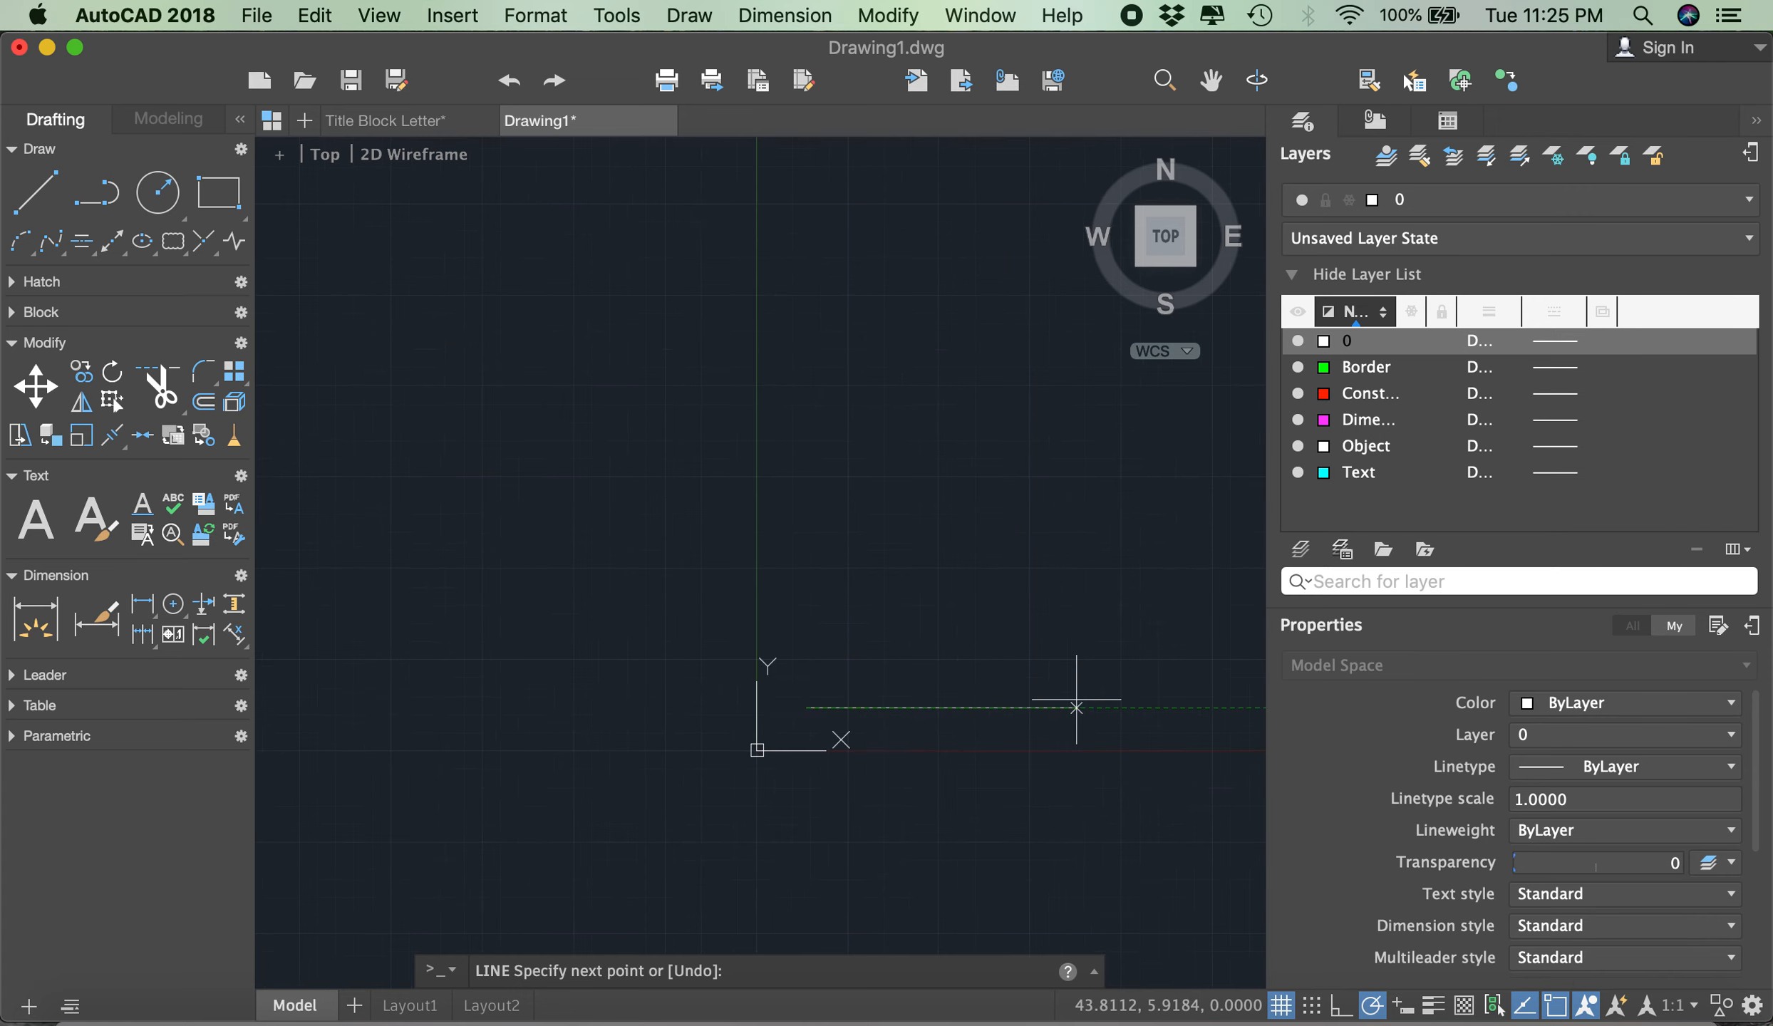
scroll(1062, 570, up, 5)
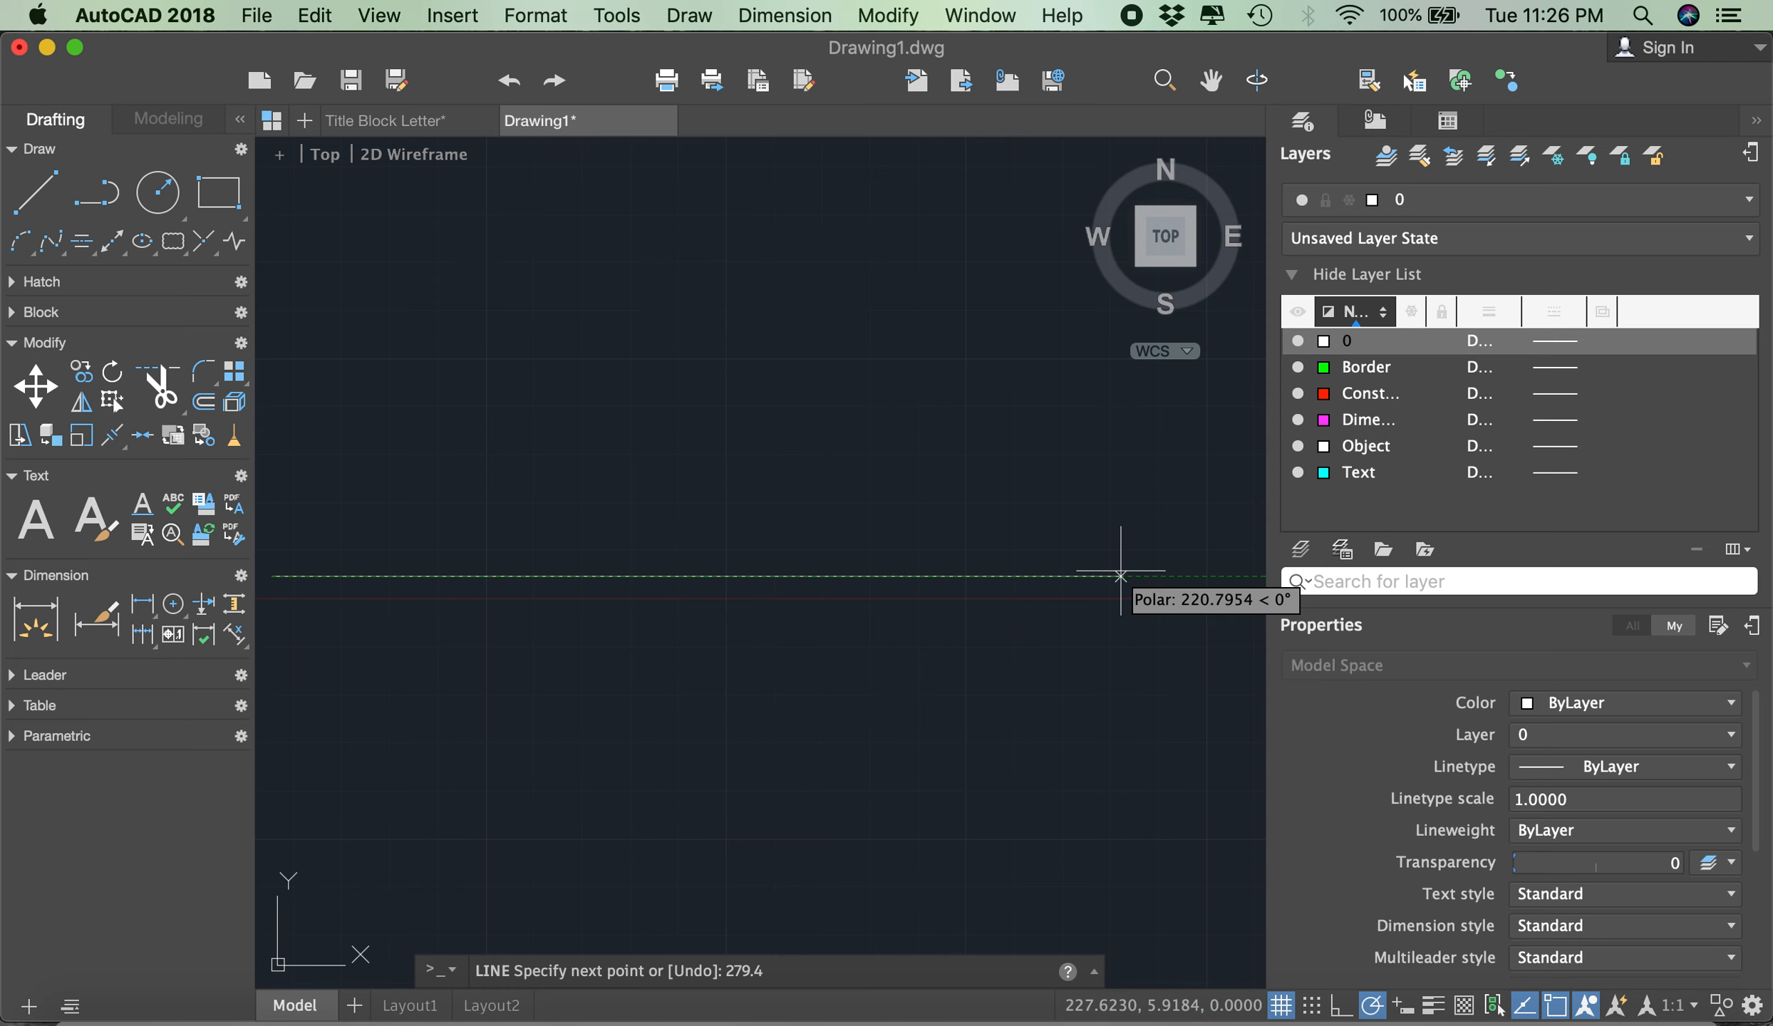
key(Return)
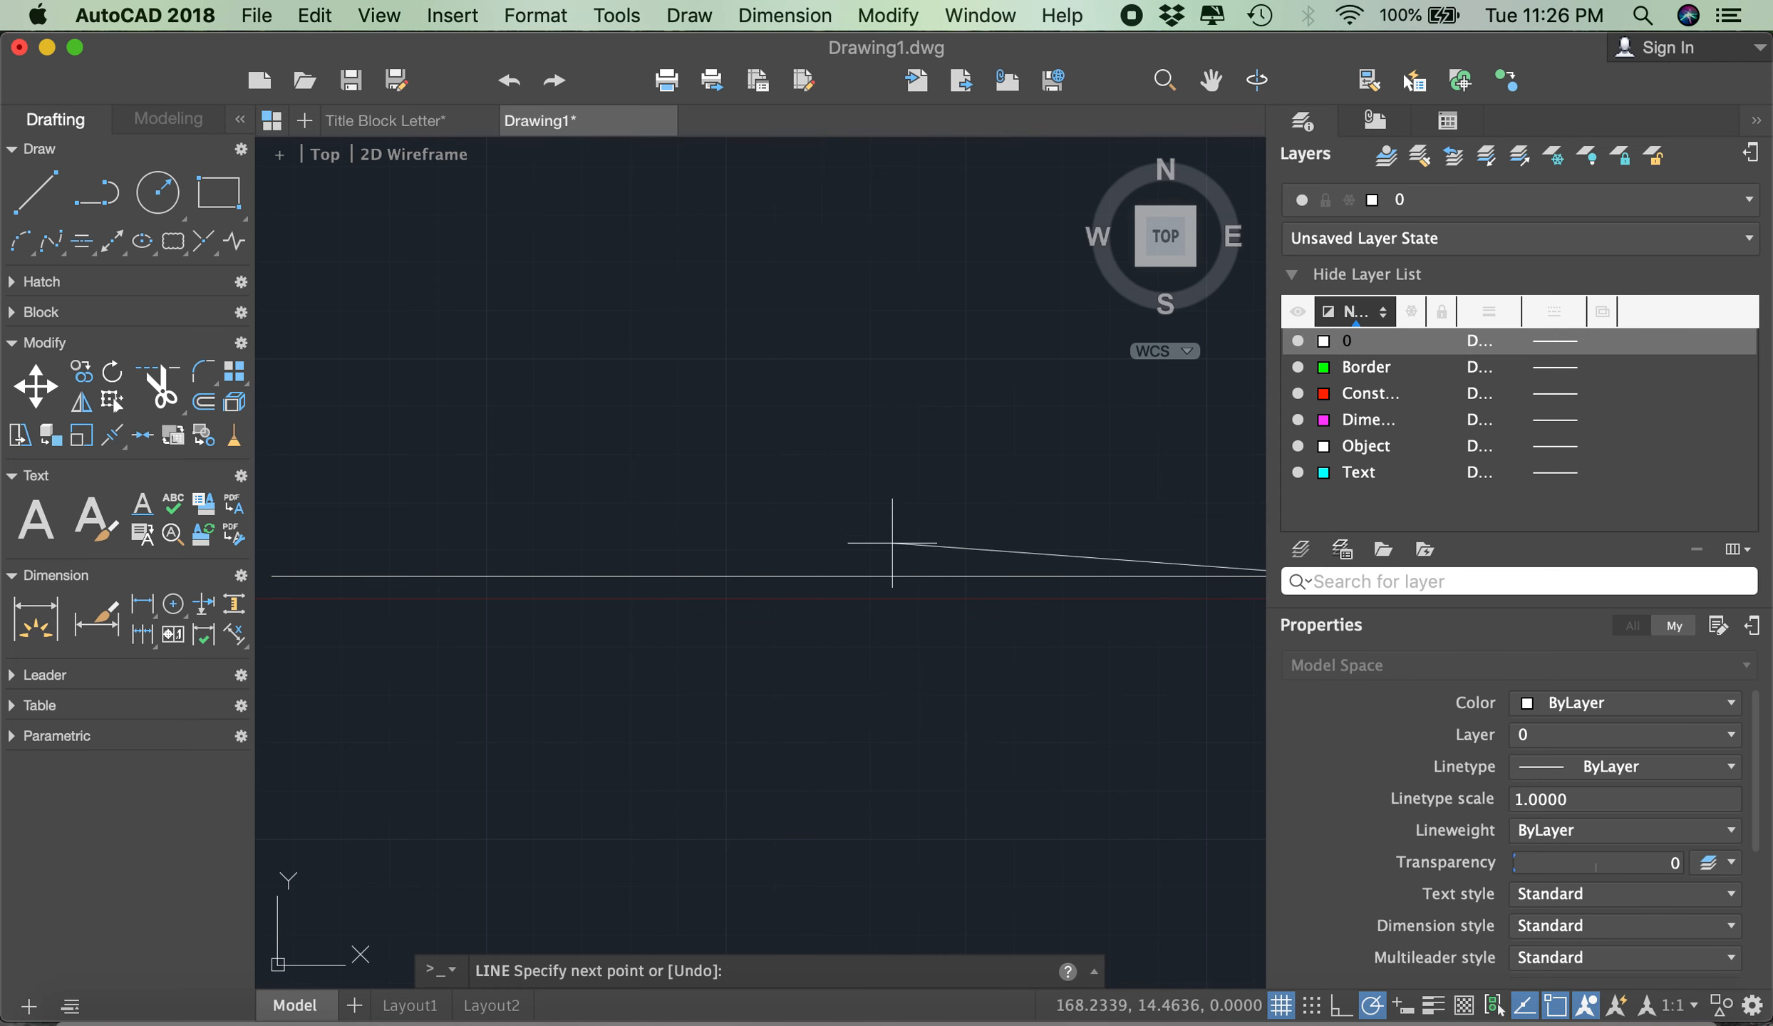
key(Return)
- From the horizontal line's far endpoint, draw a 215.9-unit line straight up and a 279.4-unit line back toward the Y axis
scroll(979, 525, down, 3)
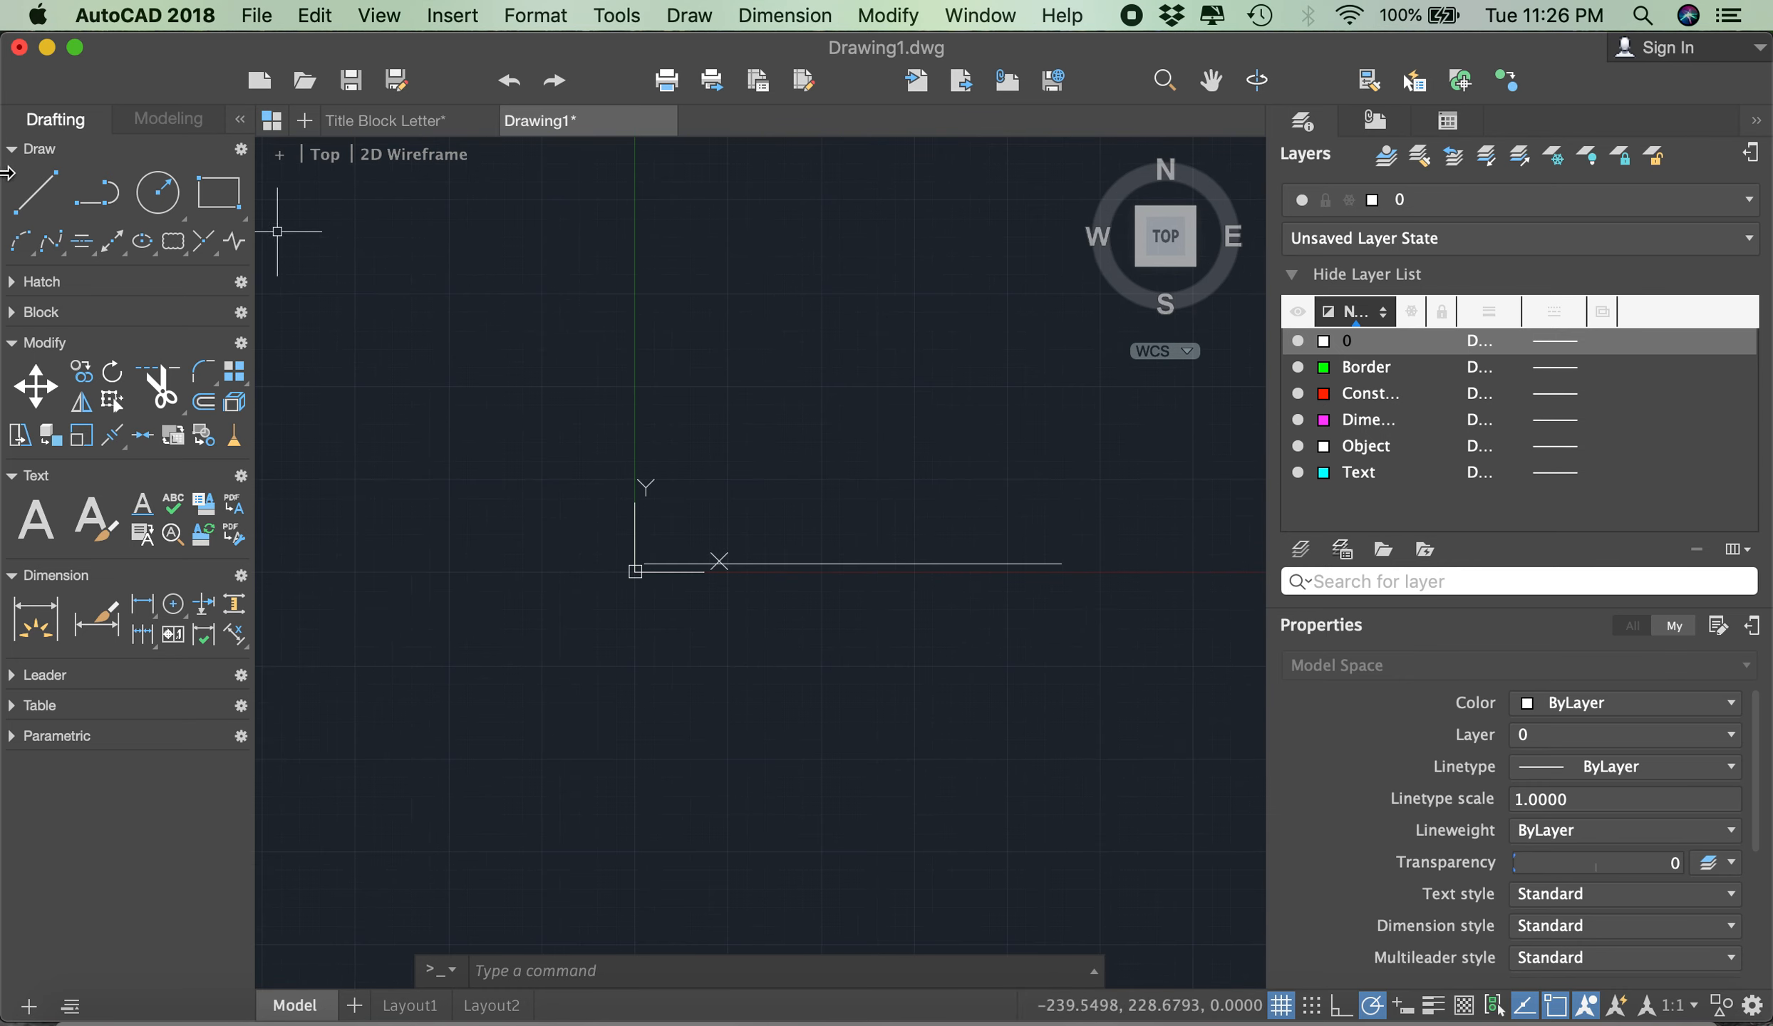
click(35, 191)
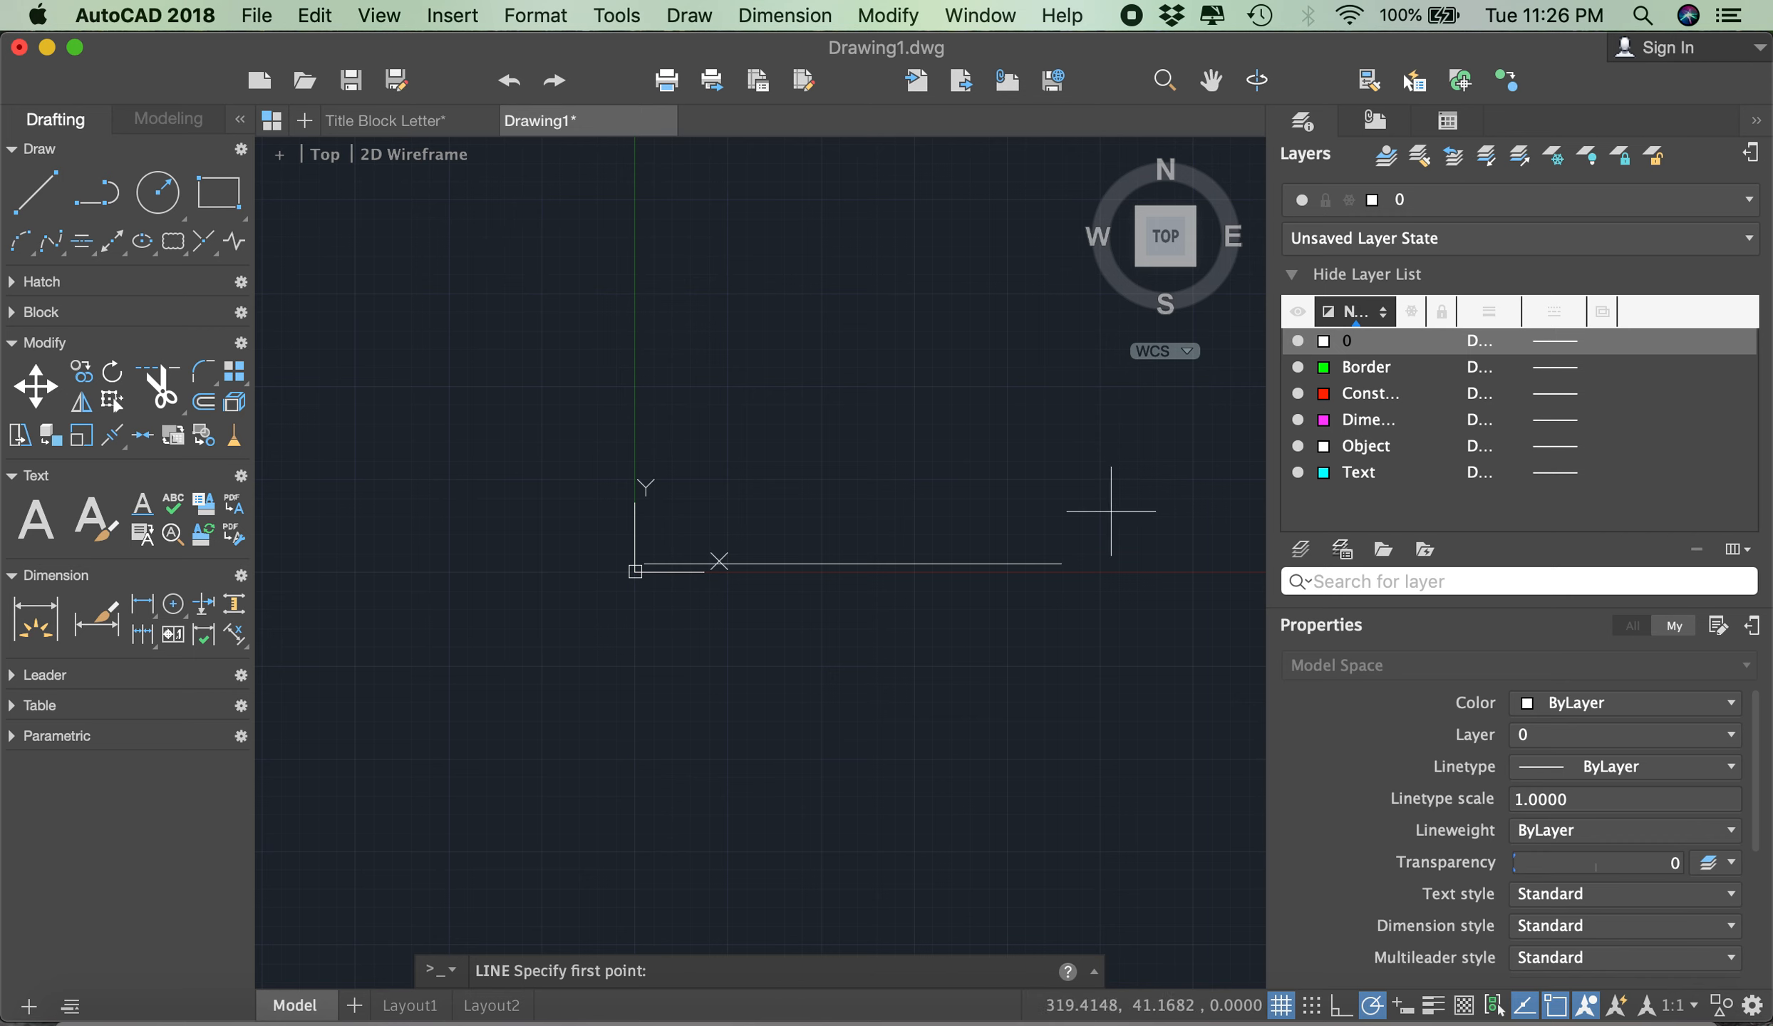
click(1061, 563)
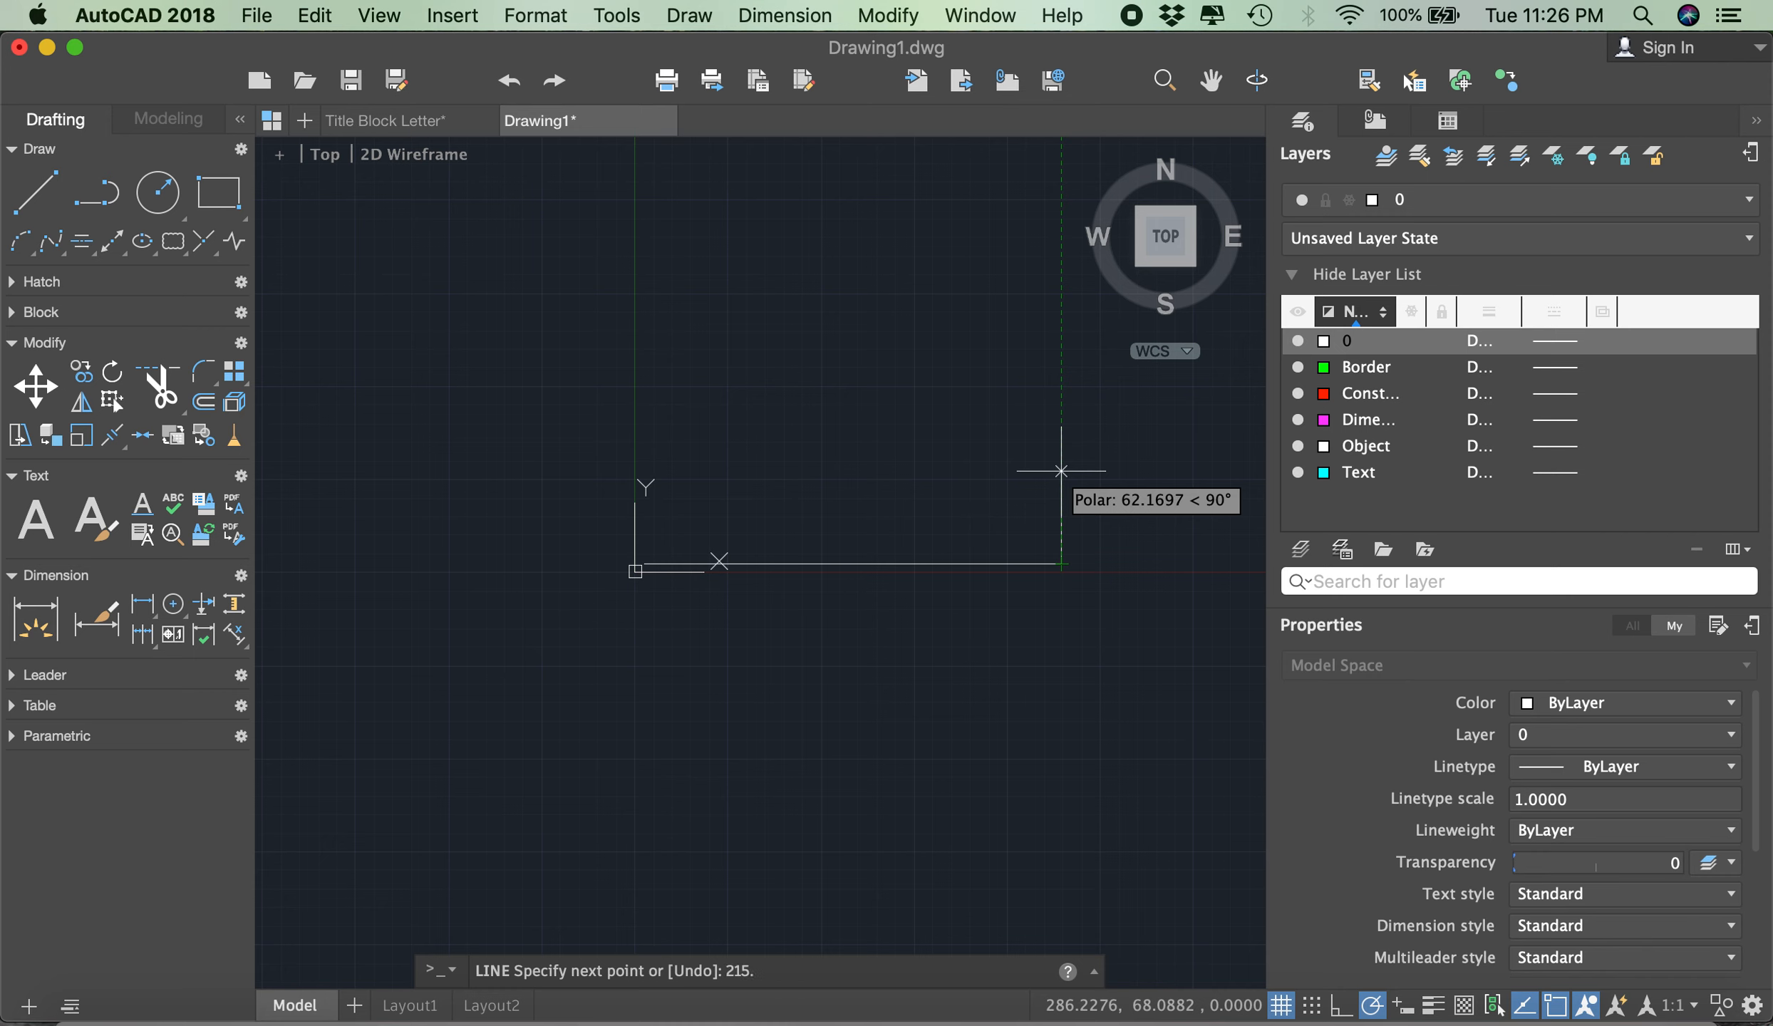
text(215.9)
key(Return)
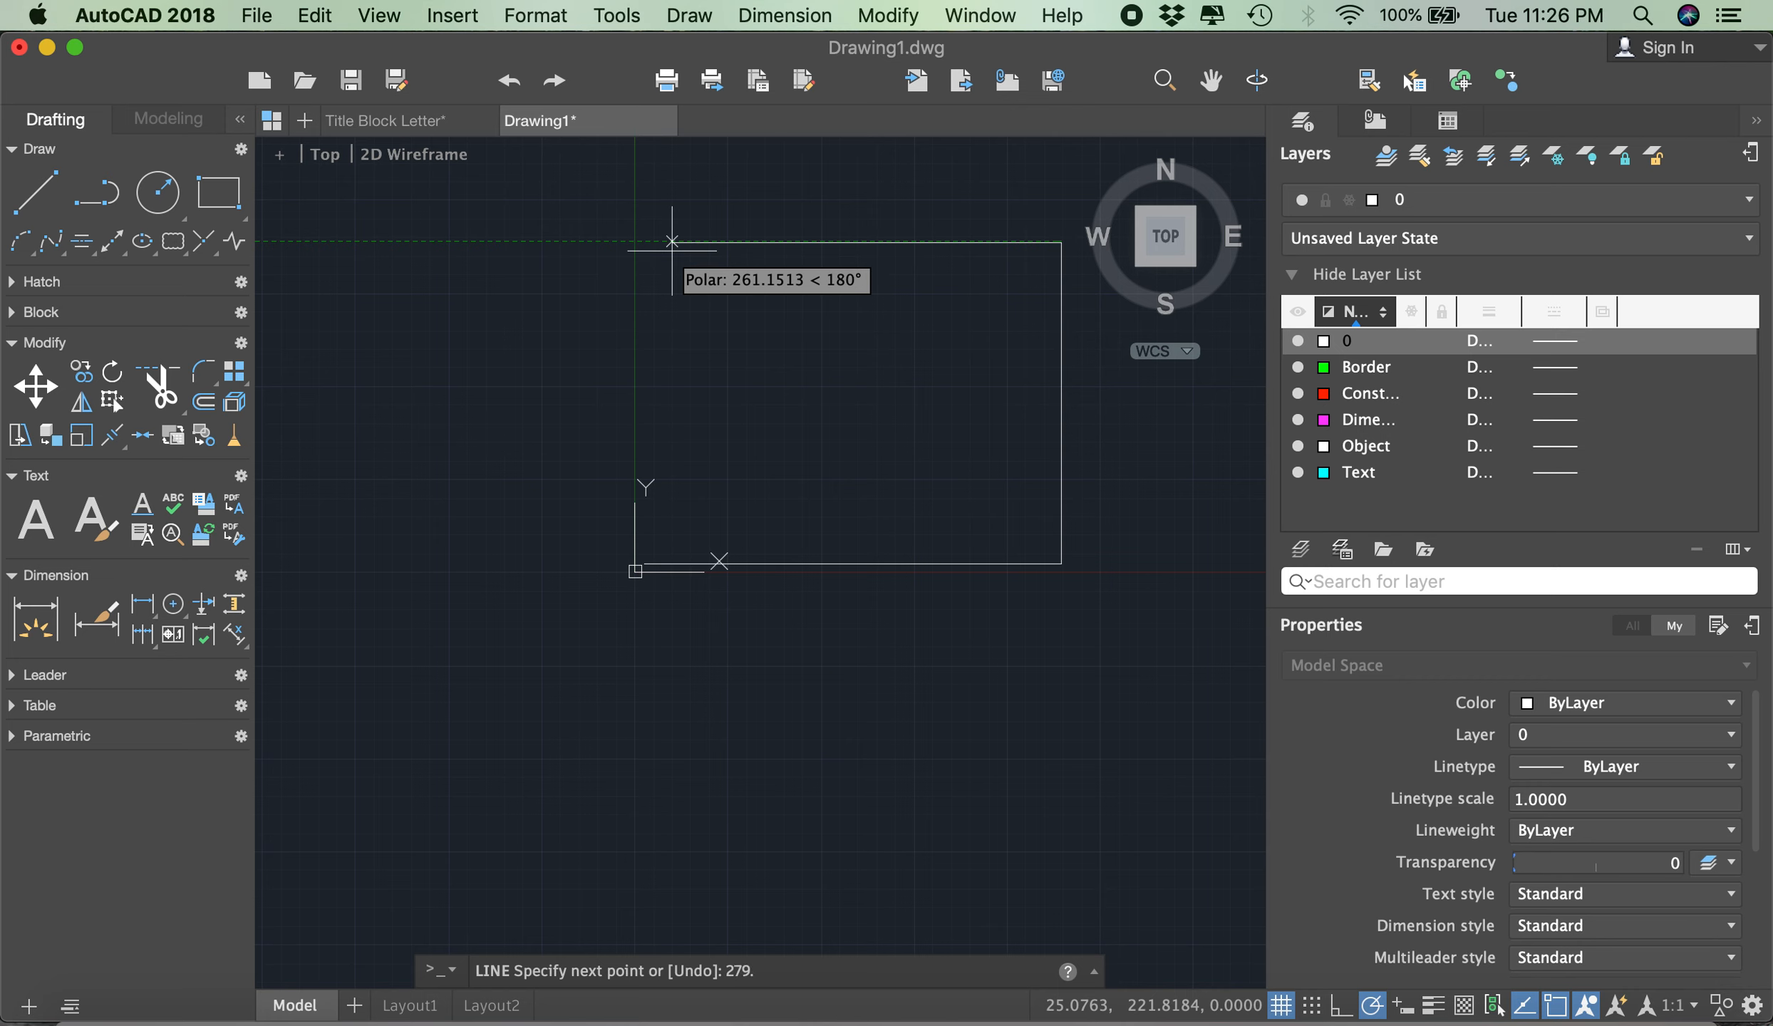
key(Return)
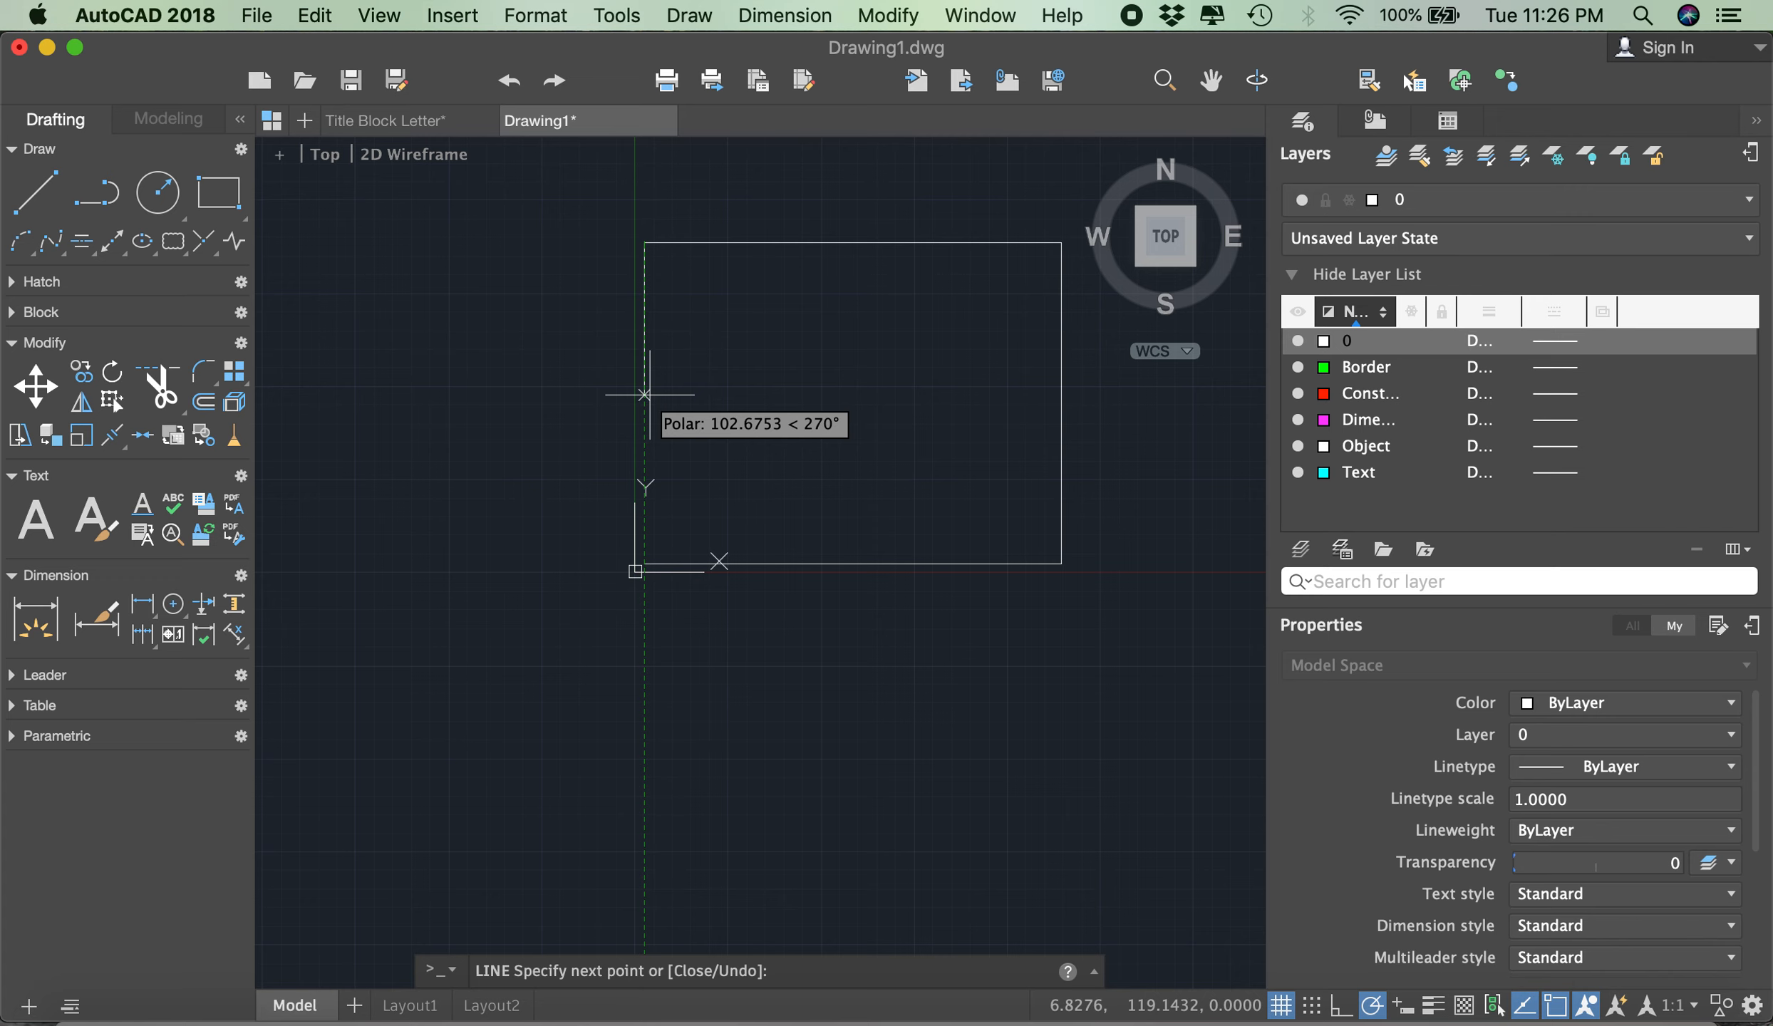
- Close the rectangle by ending its left side on the bottom line's starting endpoint, and end the Line command
scroll(641, 463, up, 5)
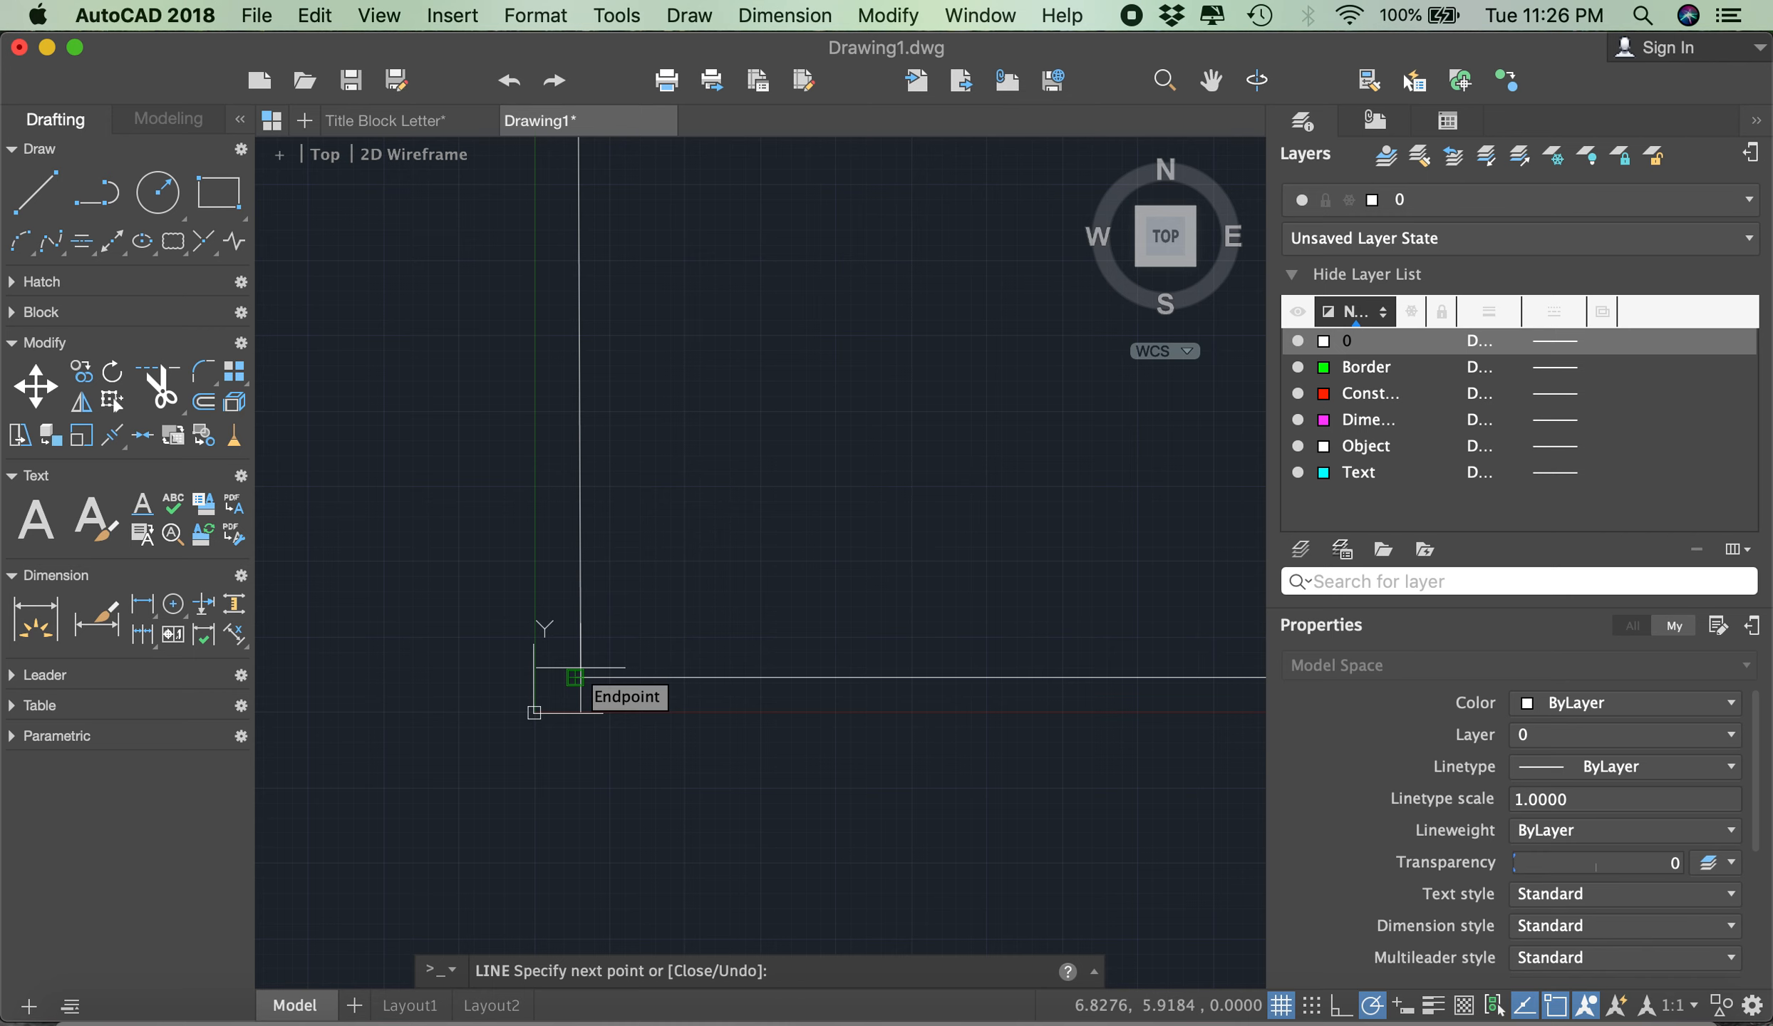
click(574, 677)
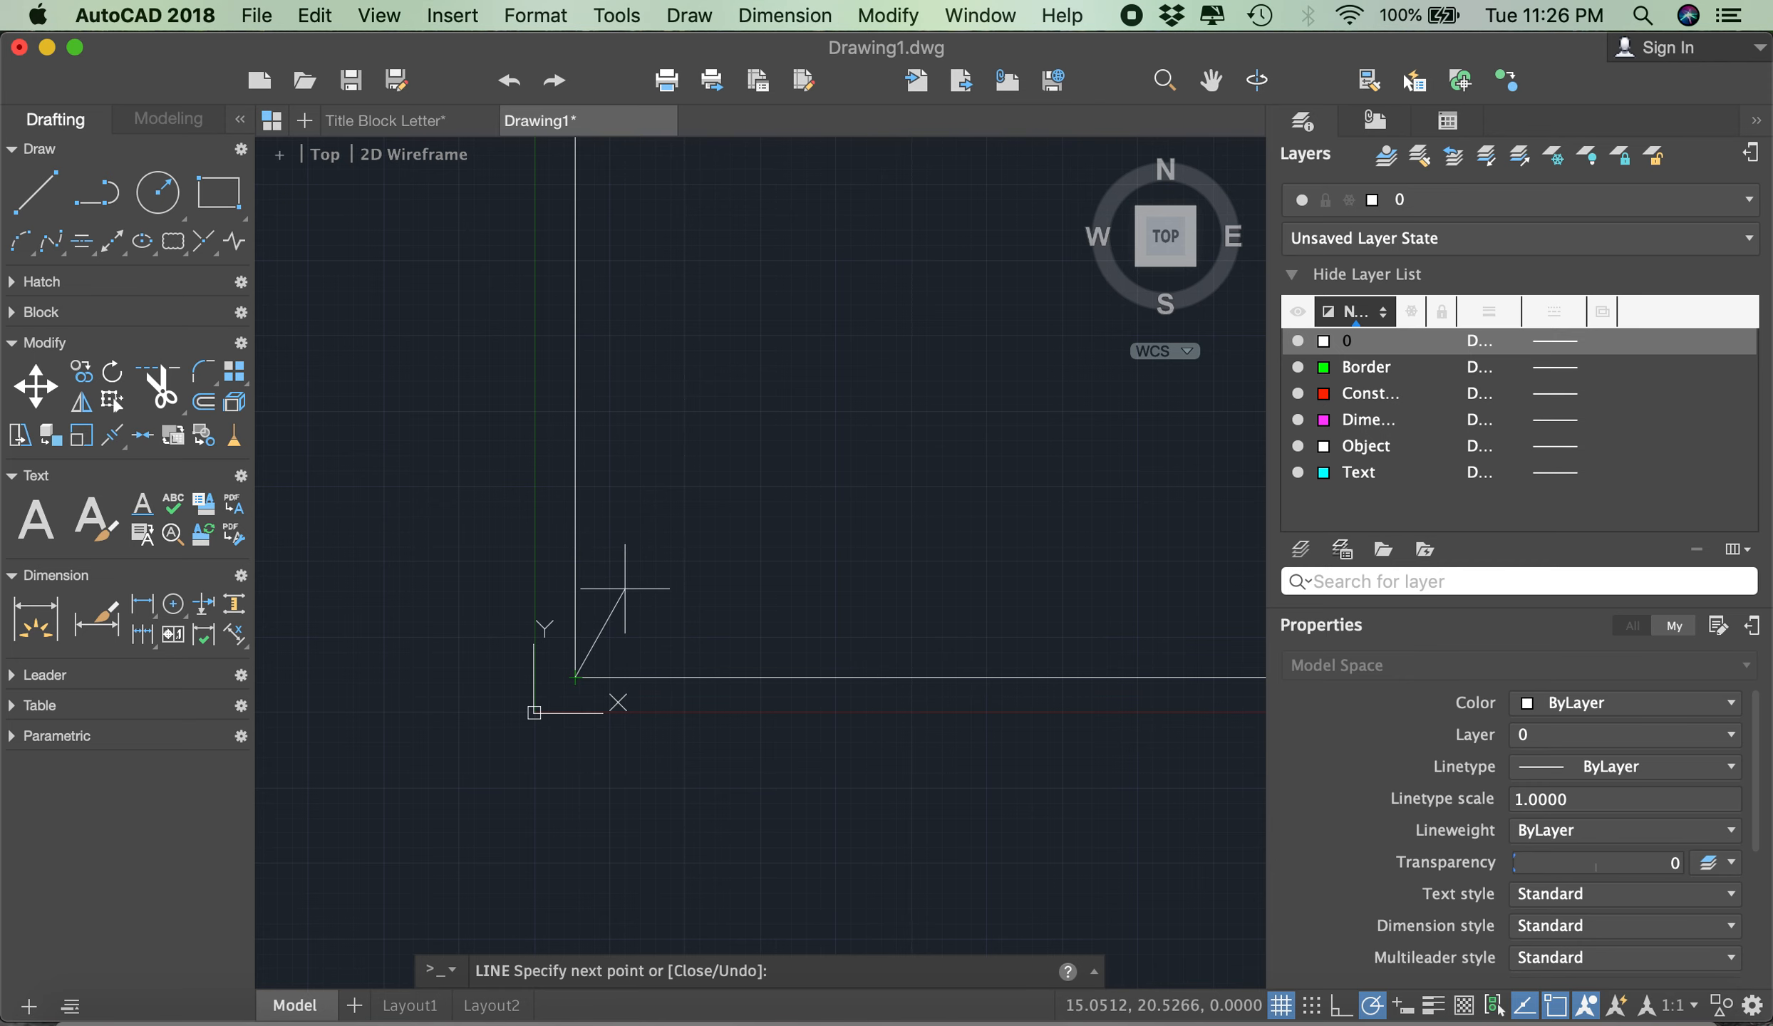
key(Escape)
- Make Border the current layer
scroll(553, 627, down, 3)
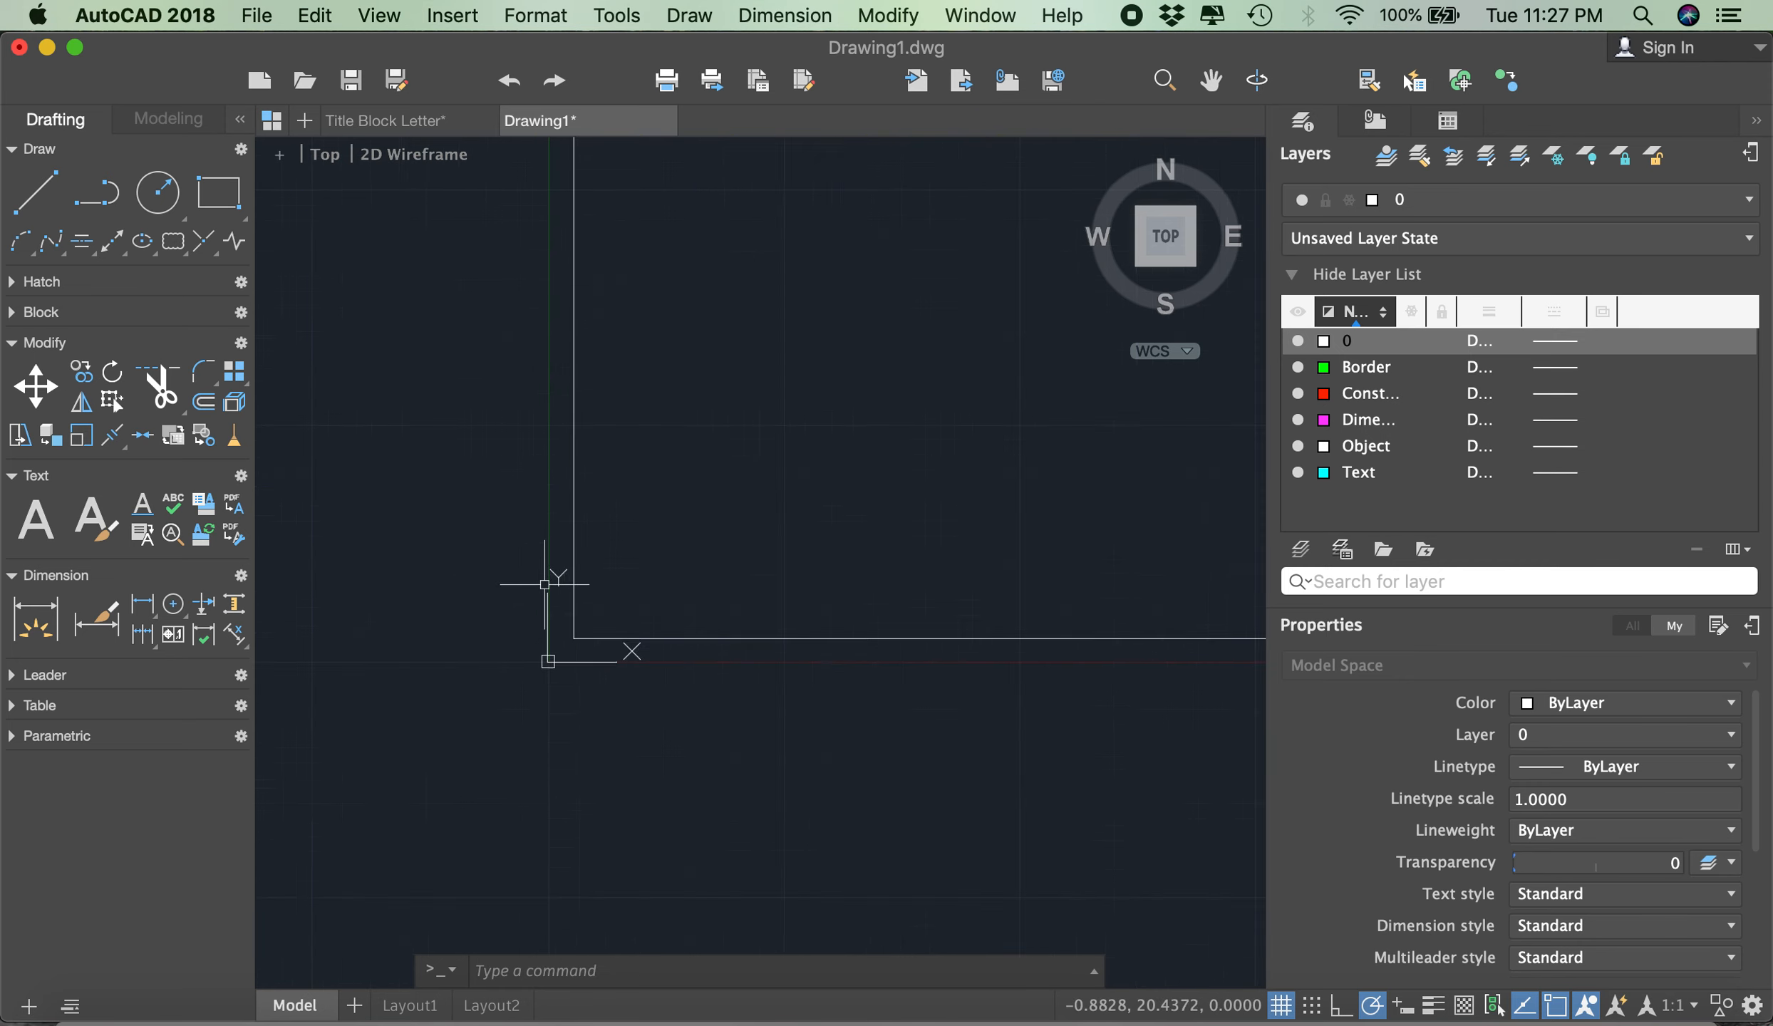
scroll(670, 449, up, 2)
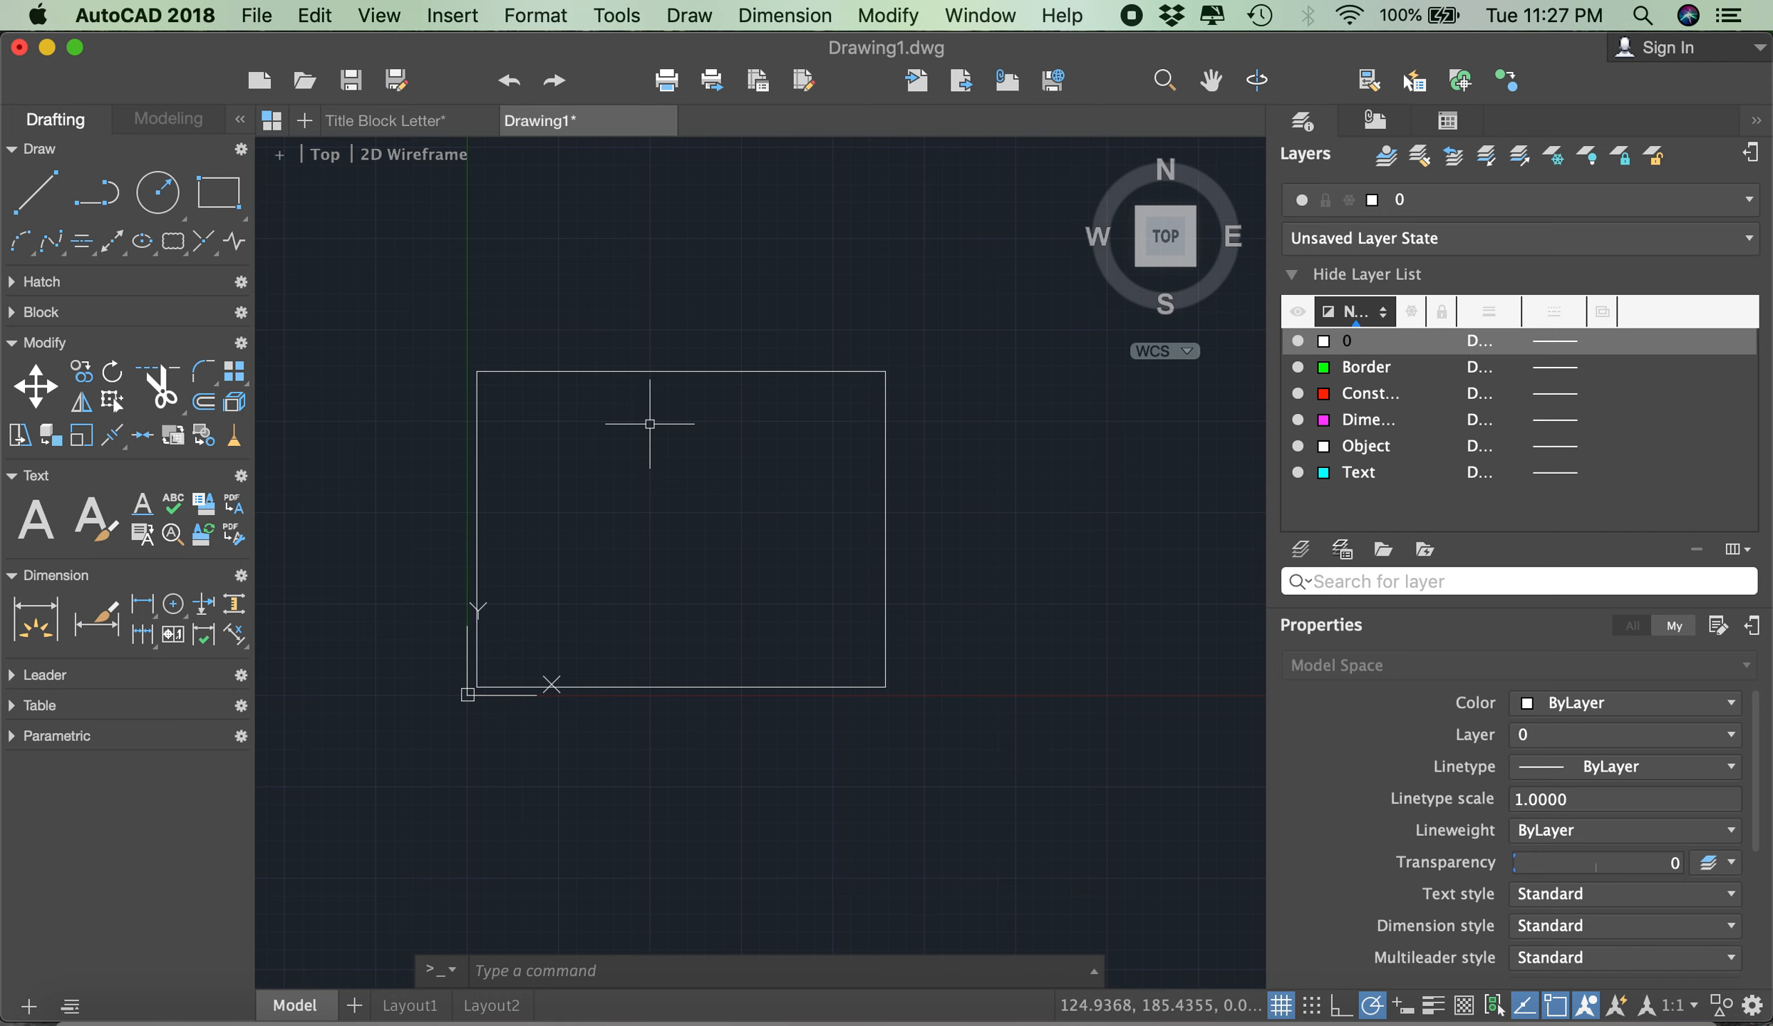
double_click(1360, 370)
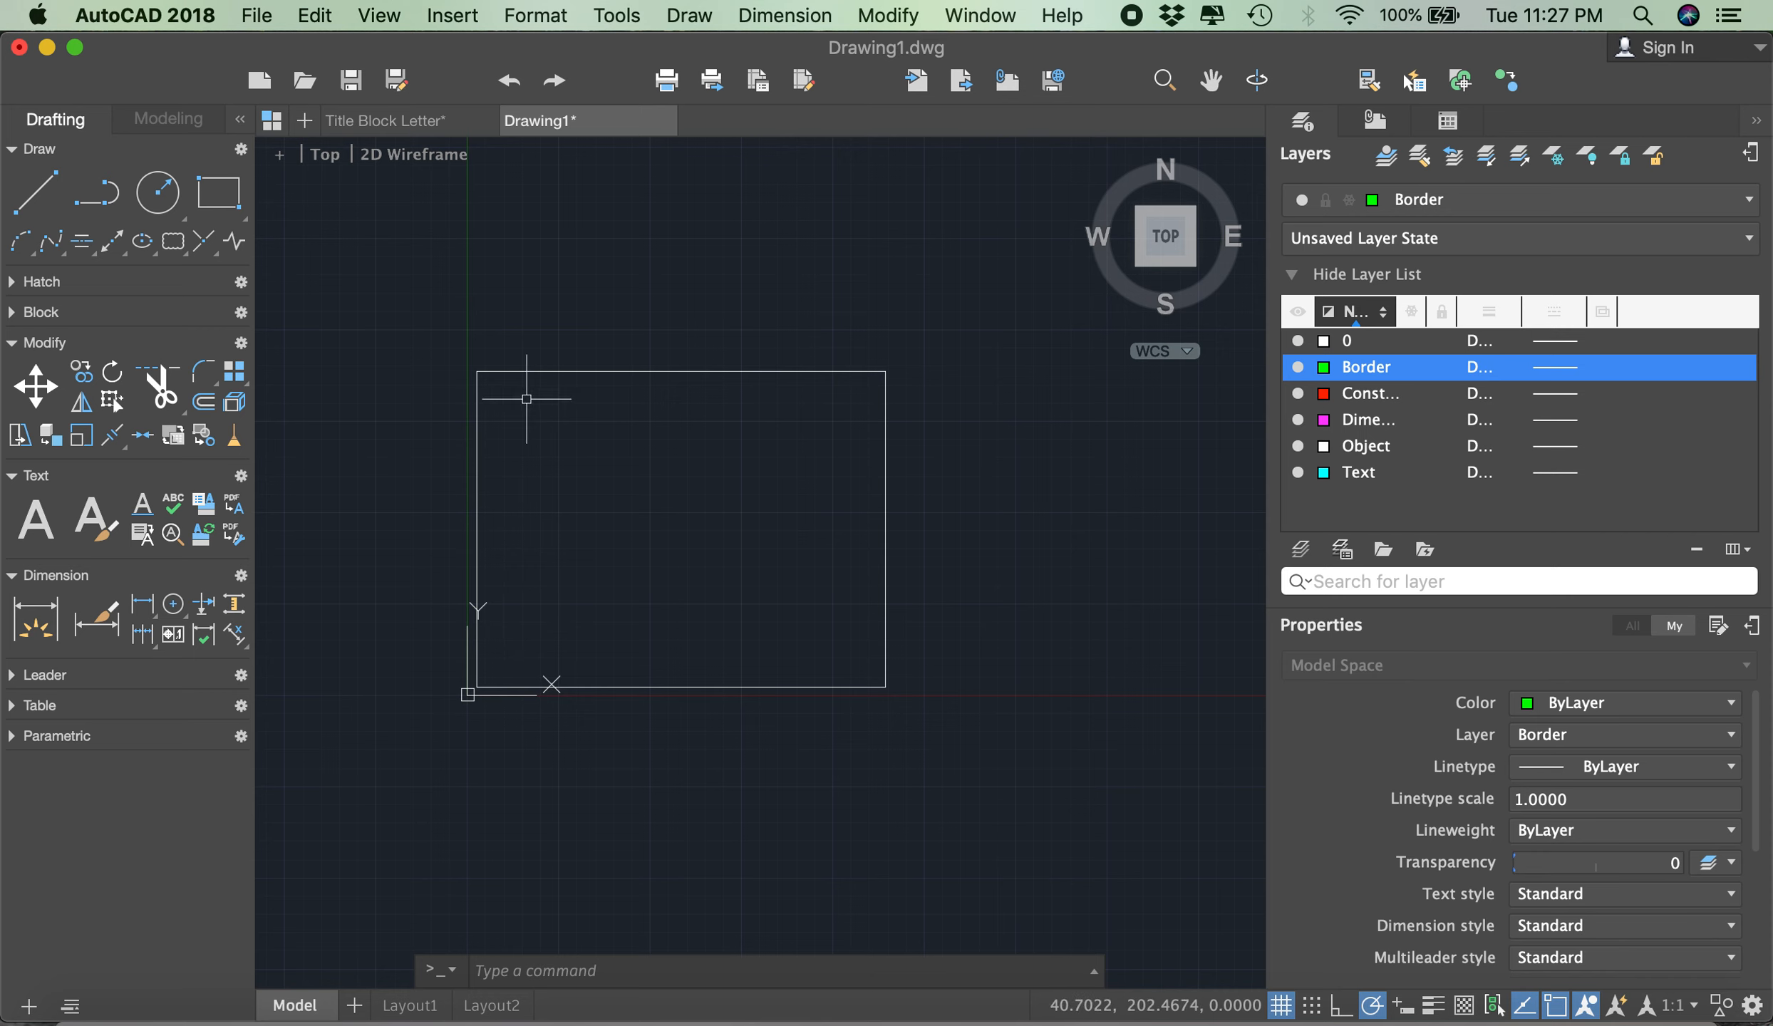
- Copy the rectangle's bottom line a short distance straight up, using its left endpoint as the base point
click(84, 382)
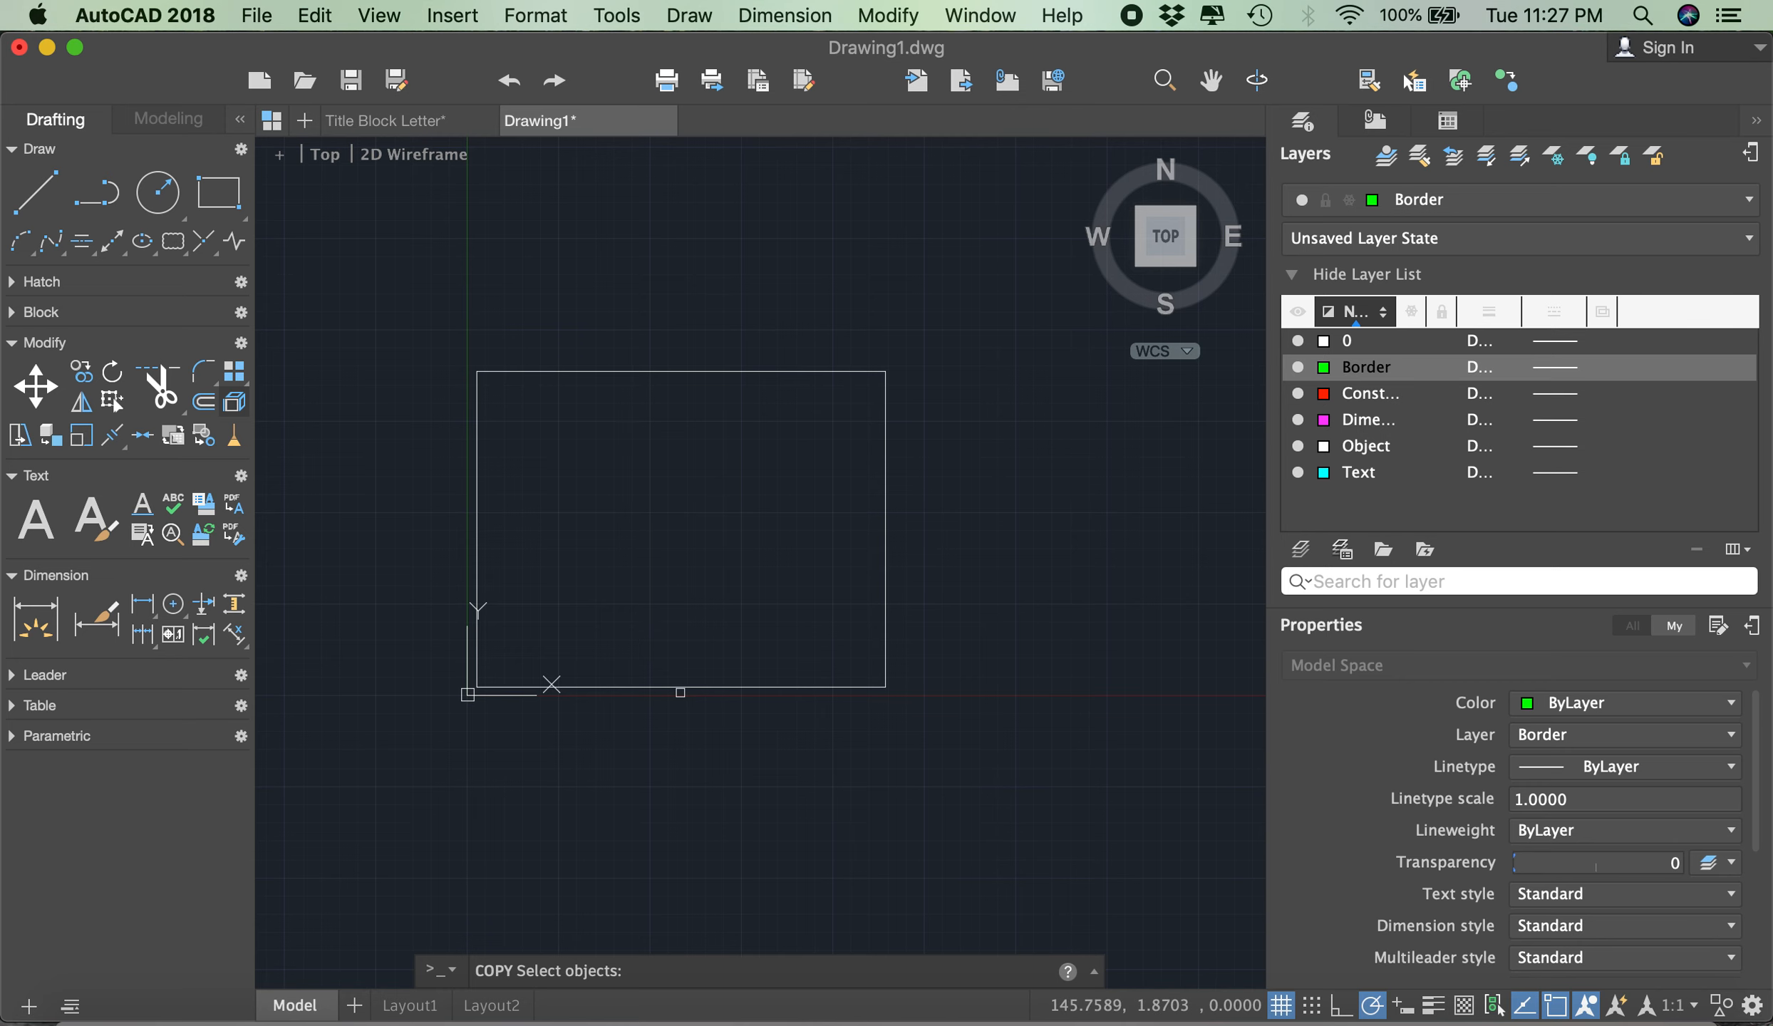
click(681, 688)
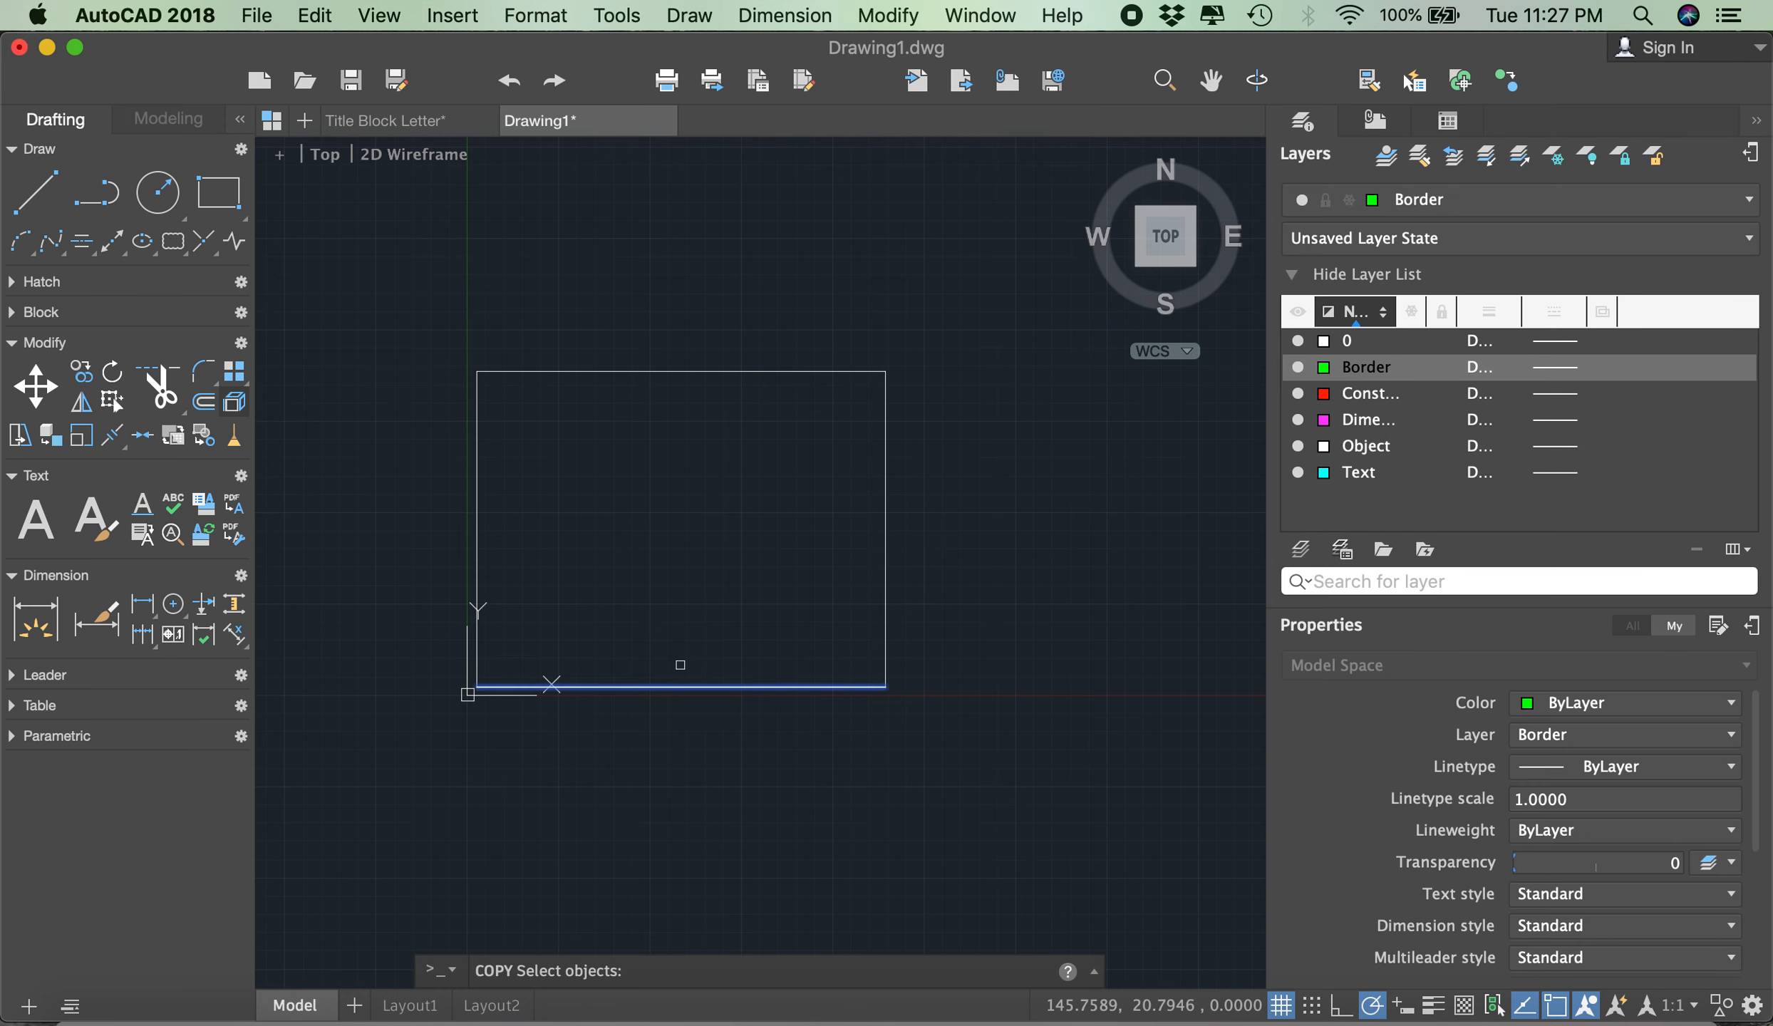
scroll(631, 709, up, 5)
scroll(663, 662, down, 3)
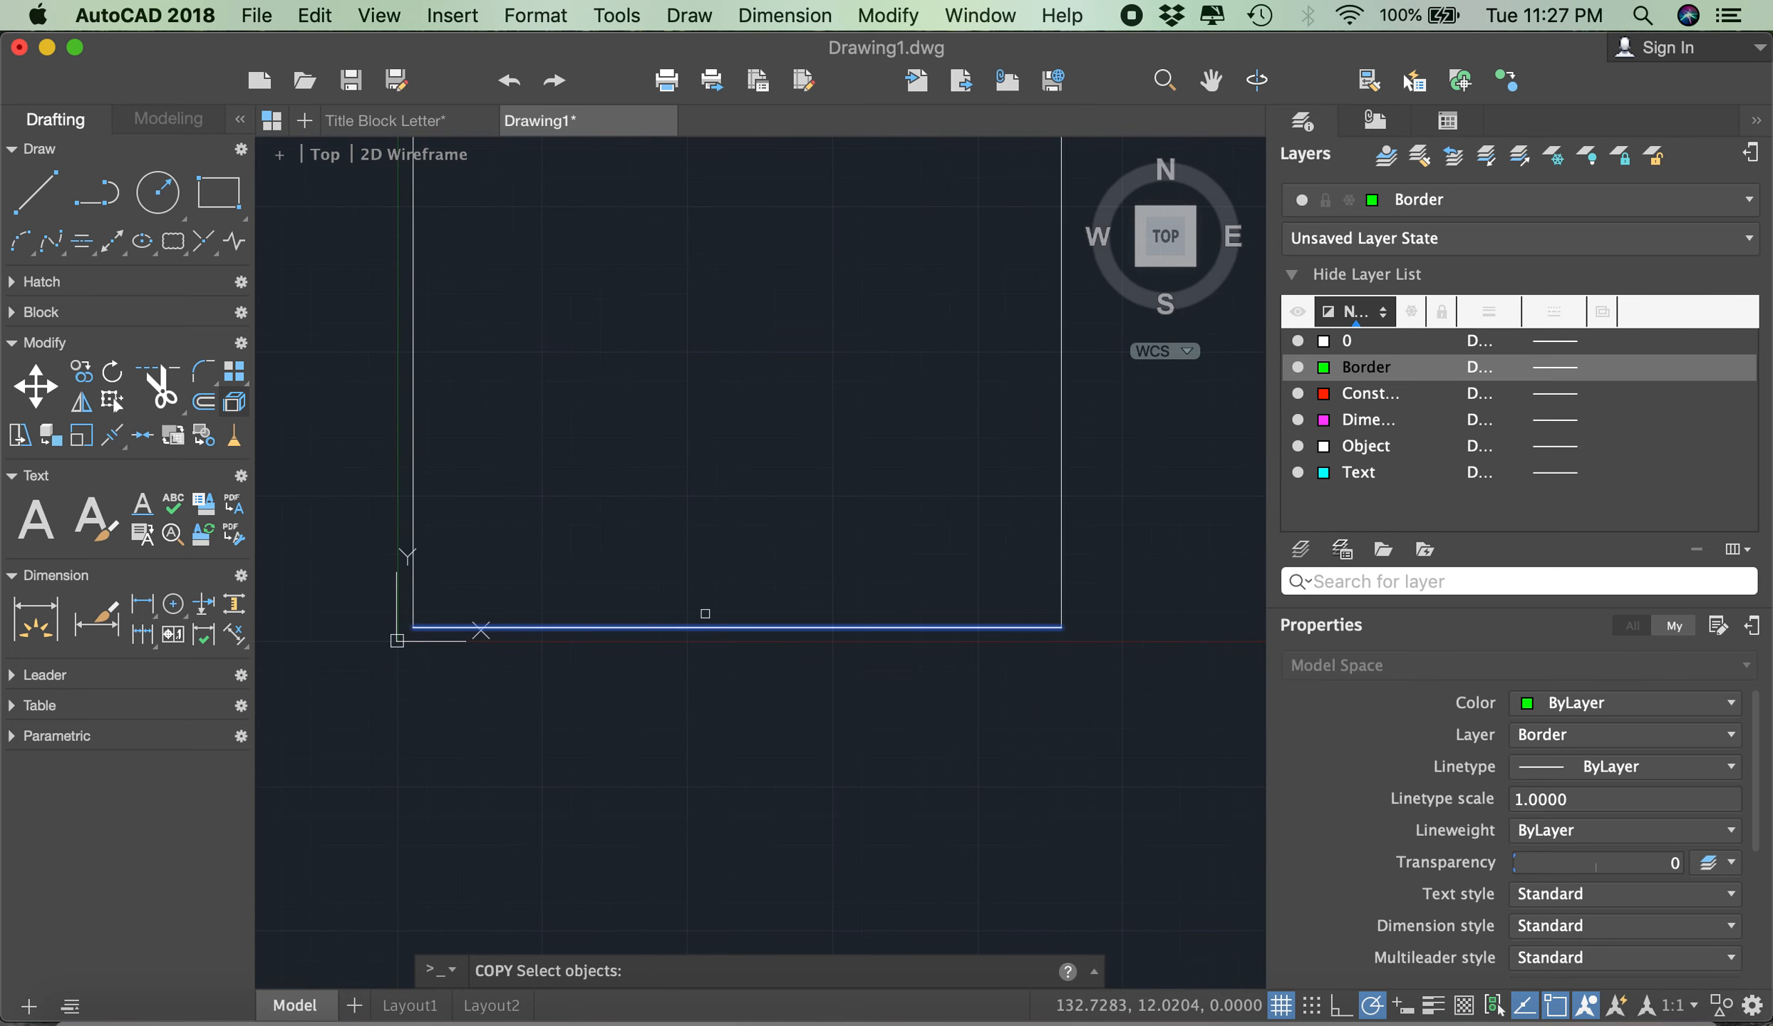
key(Return)
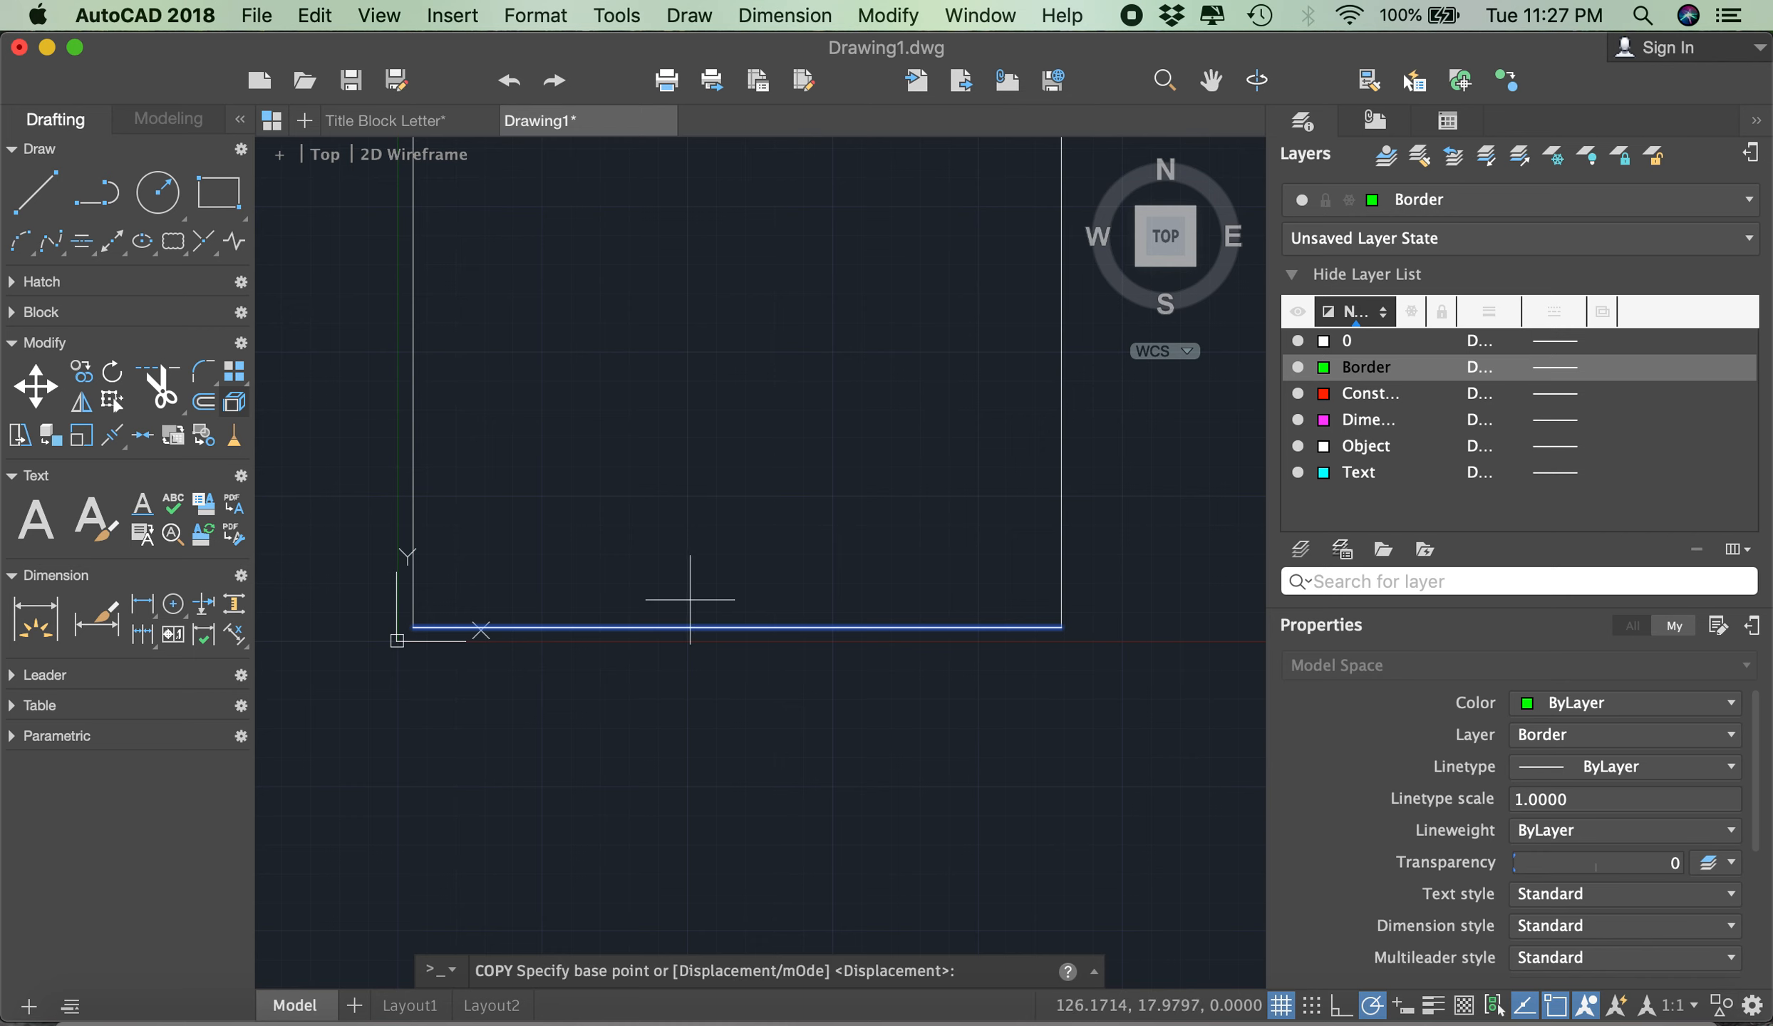
click(413, 628)
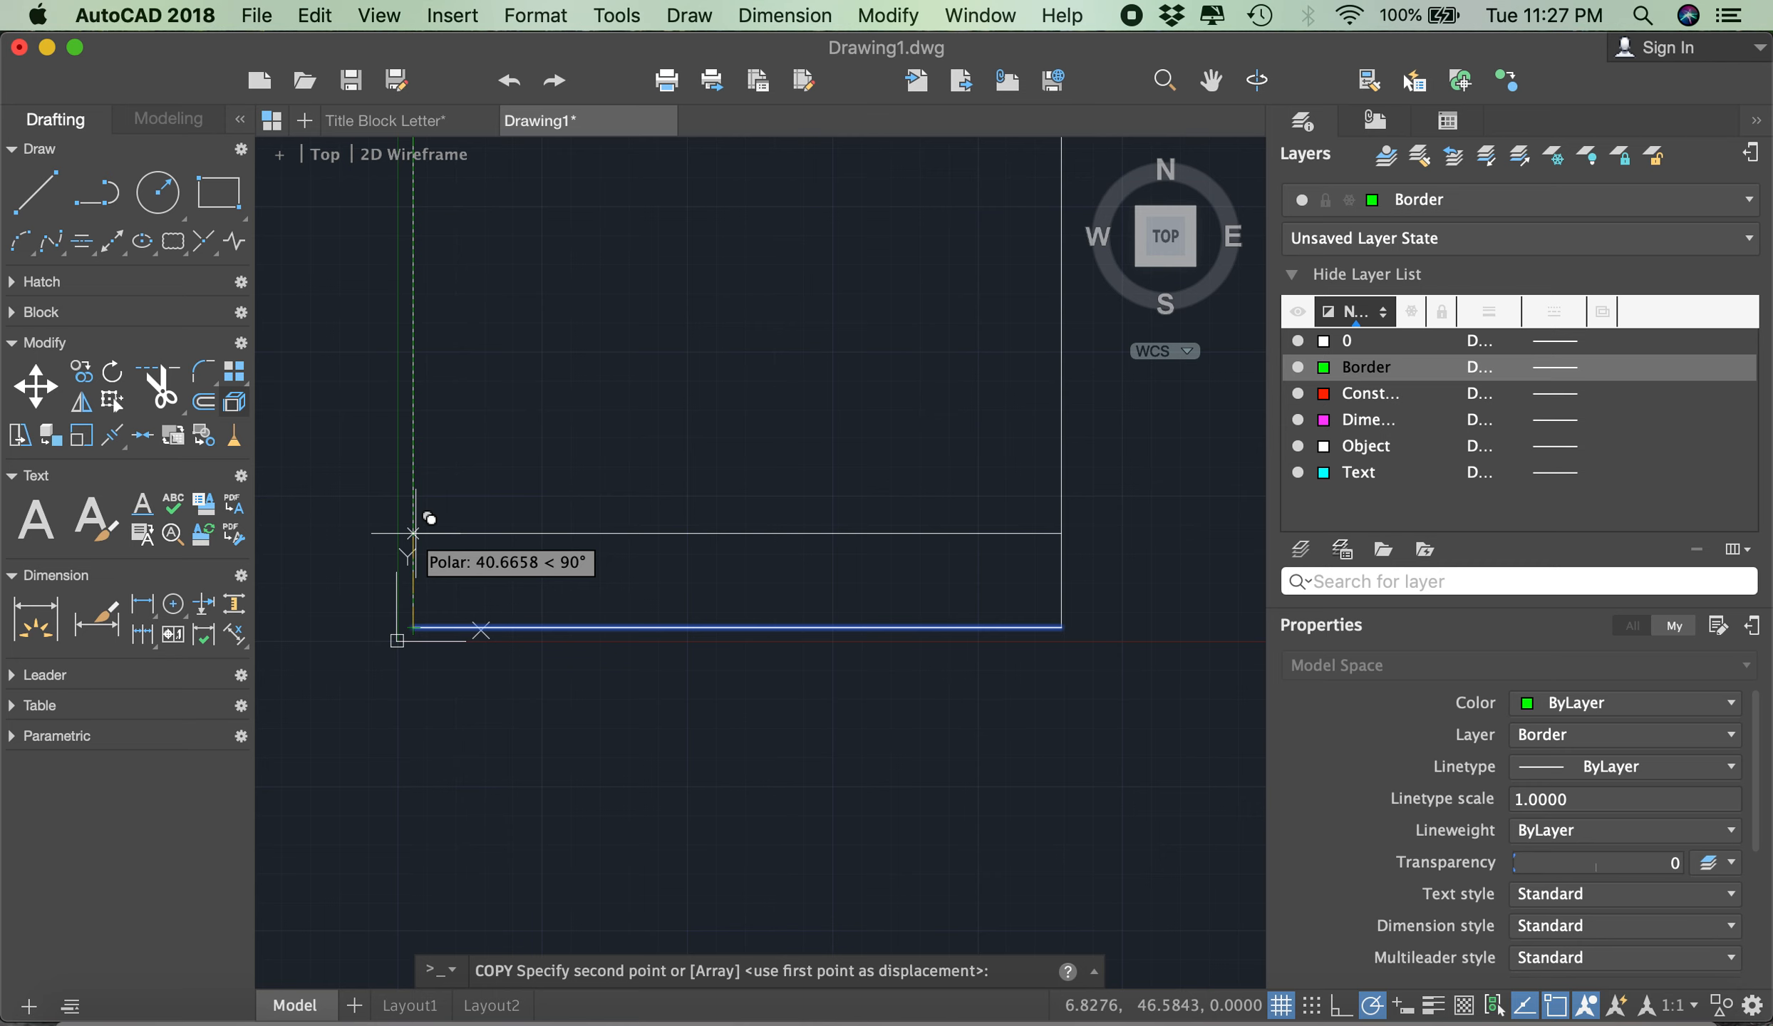
key(Return)
key(Return)
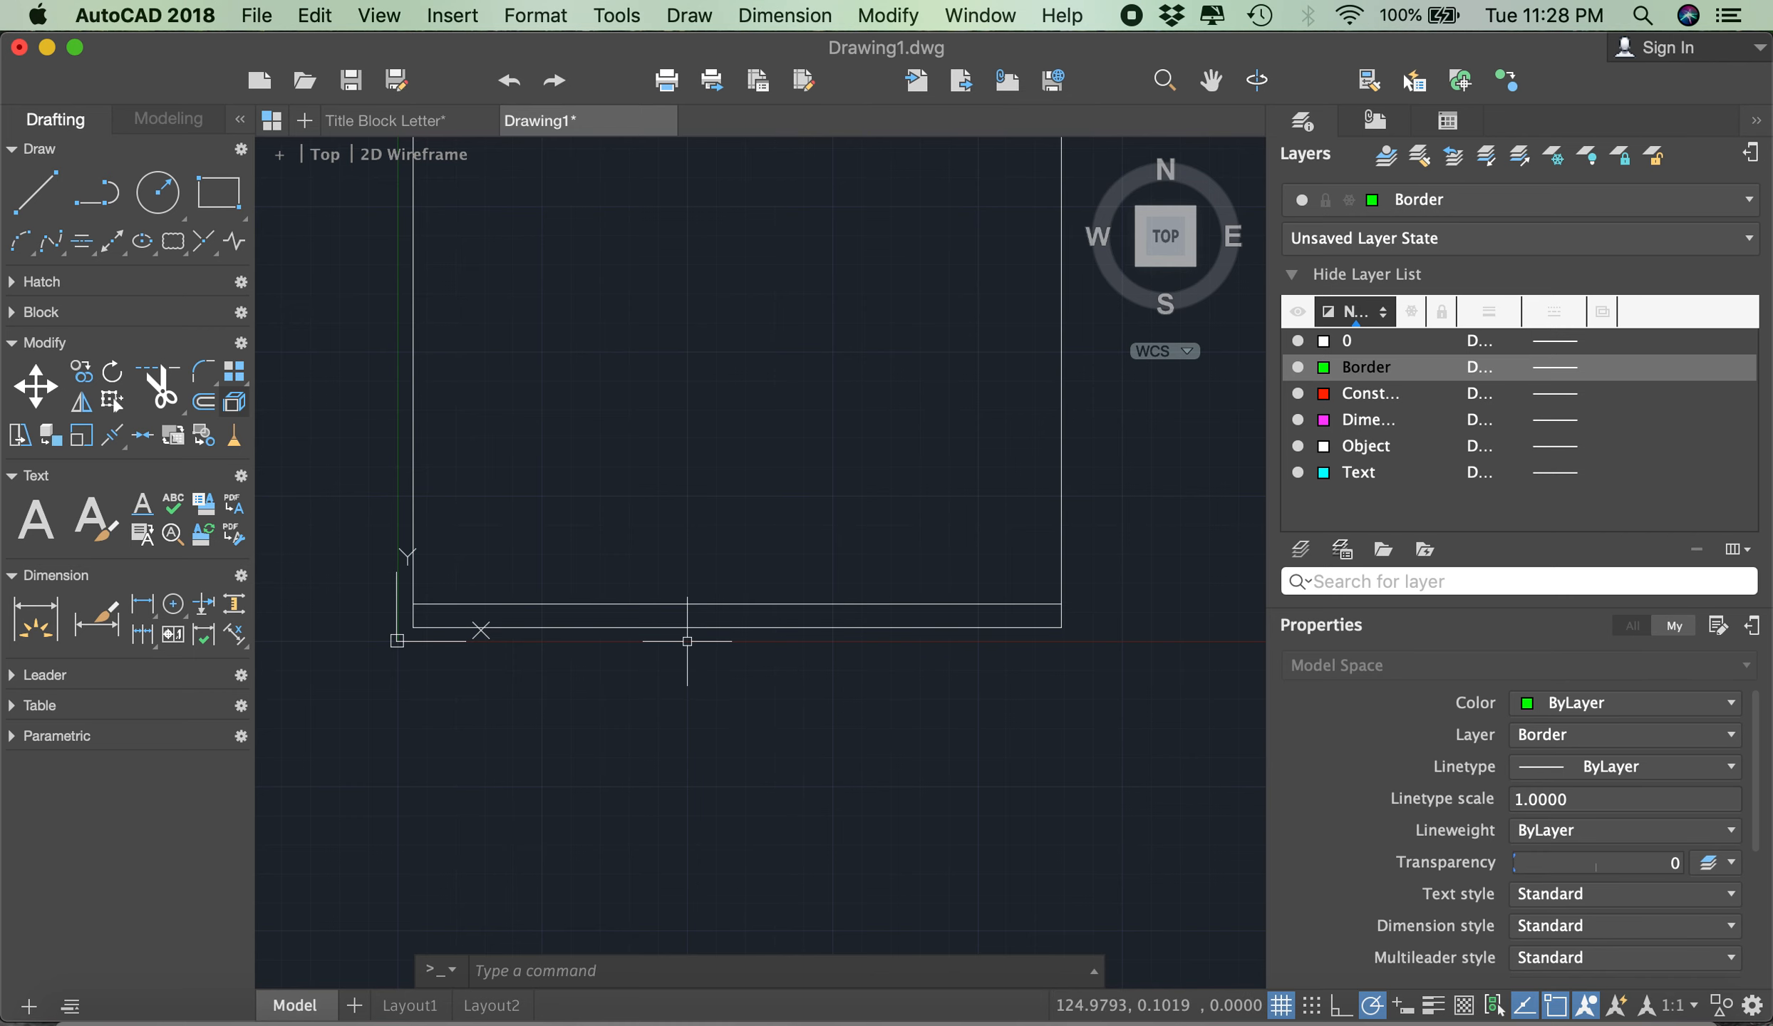
- Move the copied line just above the rectangle's bottom edge to the Border layer
click(709, 612)
click(706, 601)
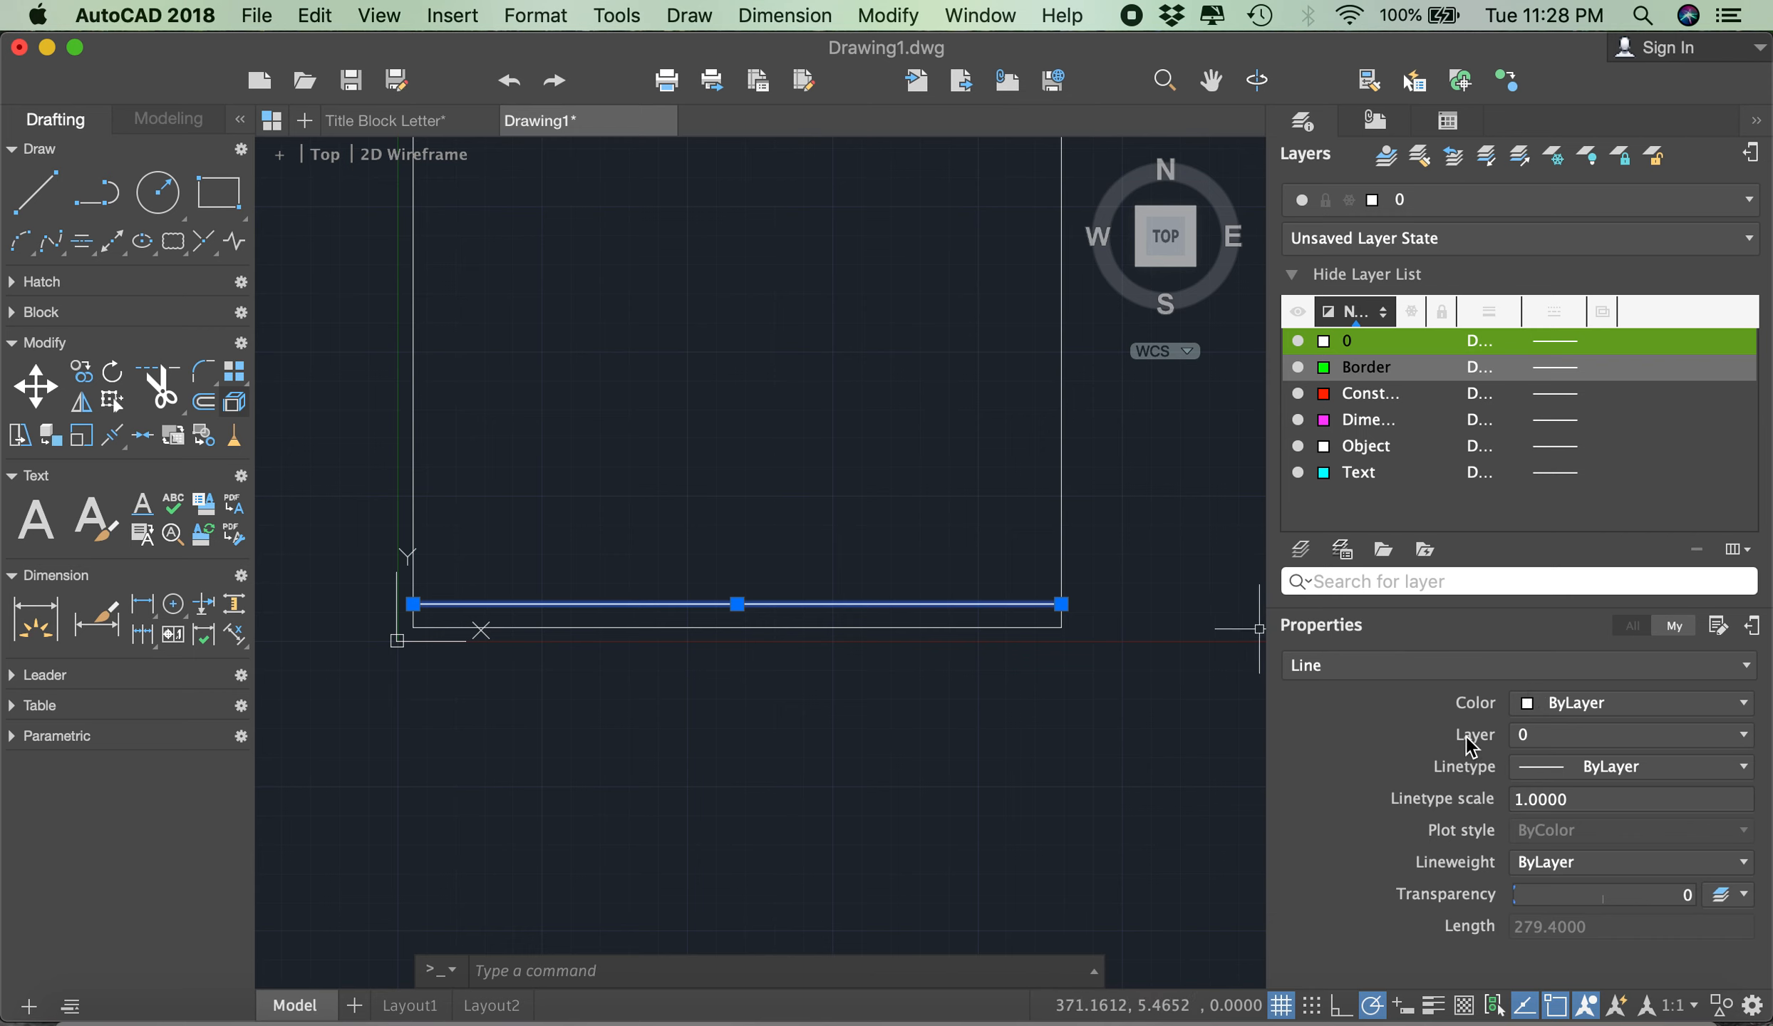
click(1544, 739)
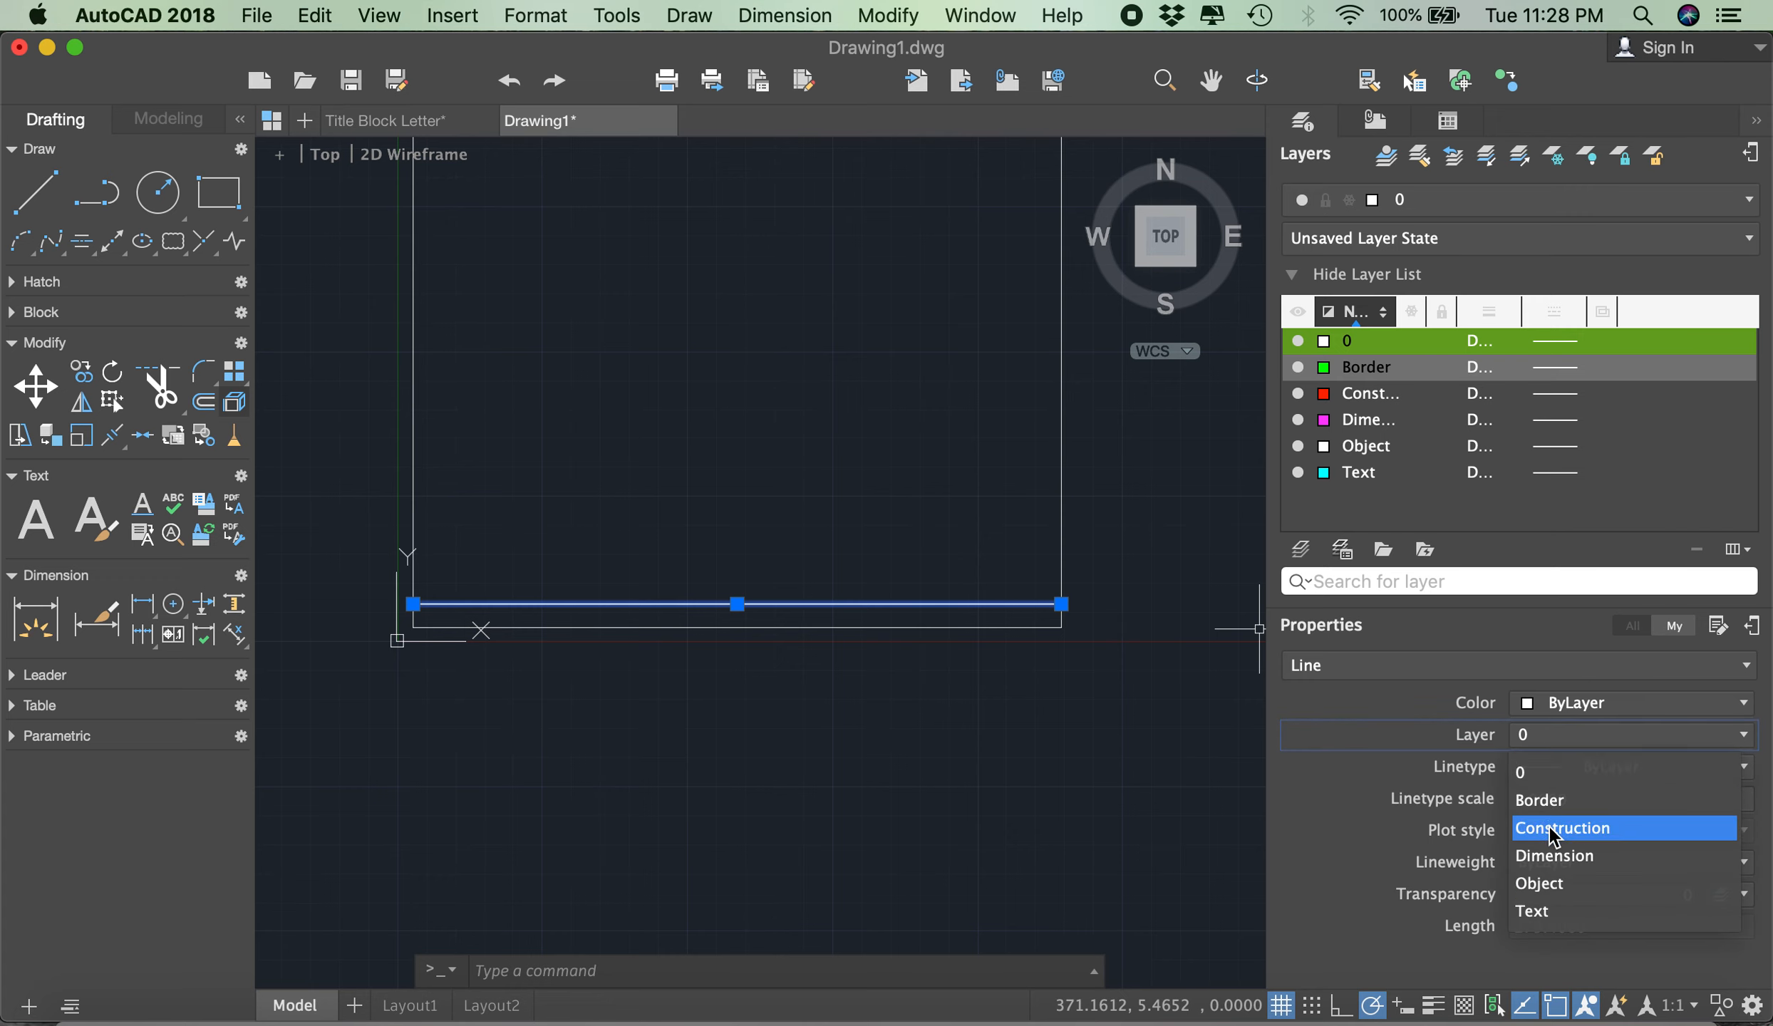
click(1549, 802)
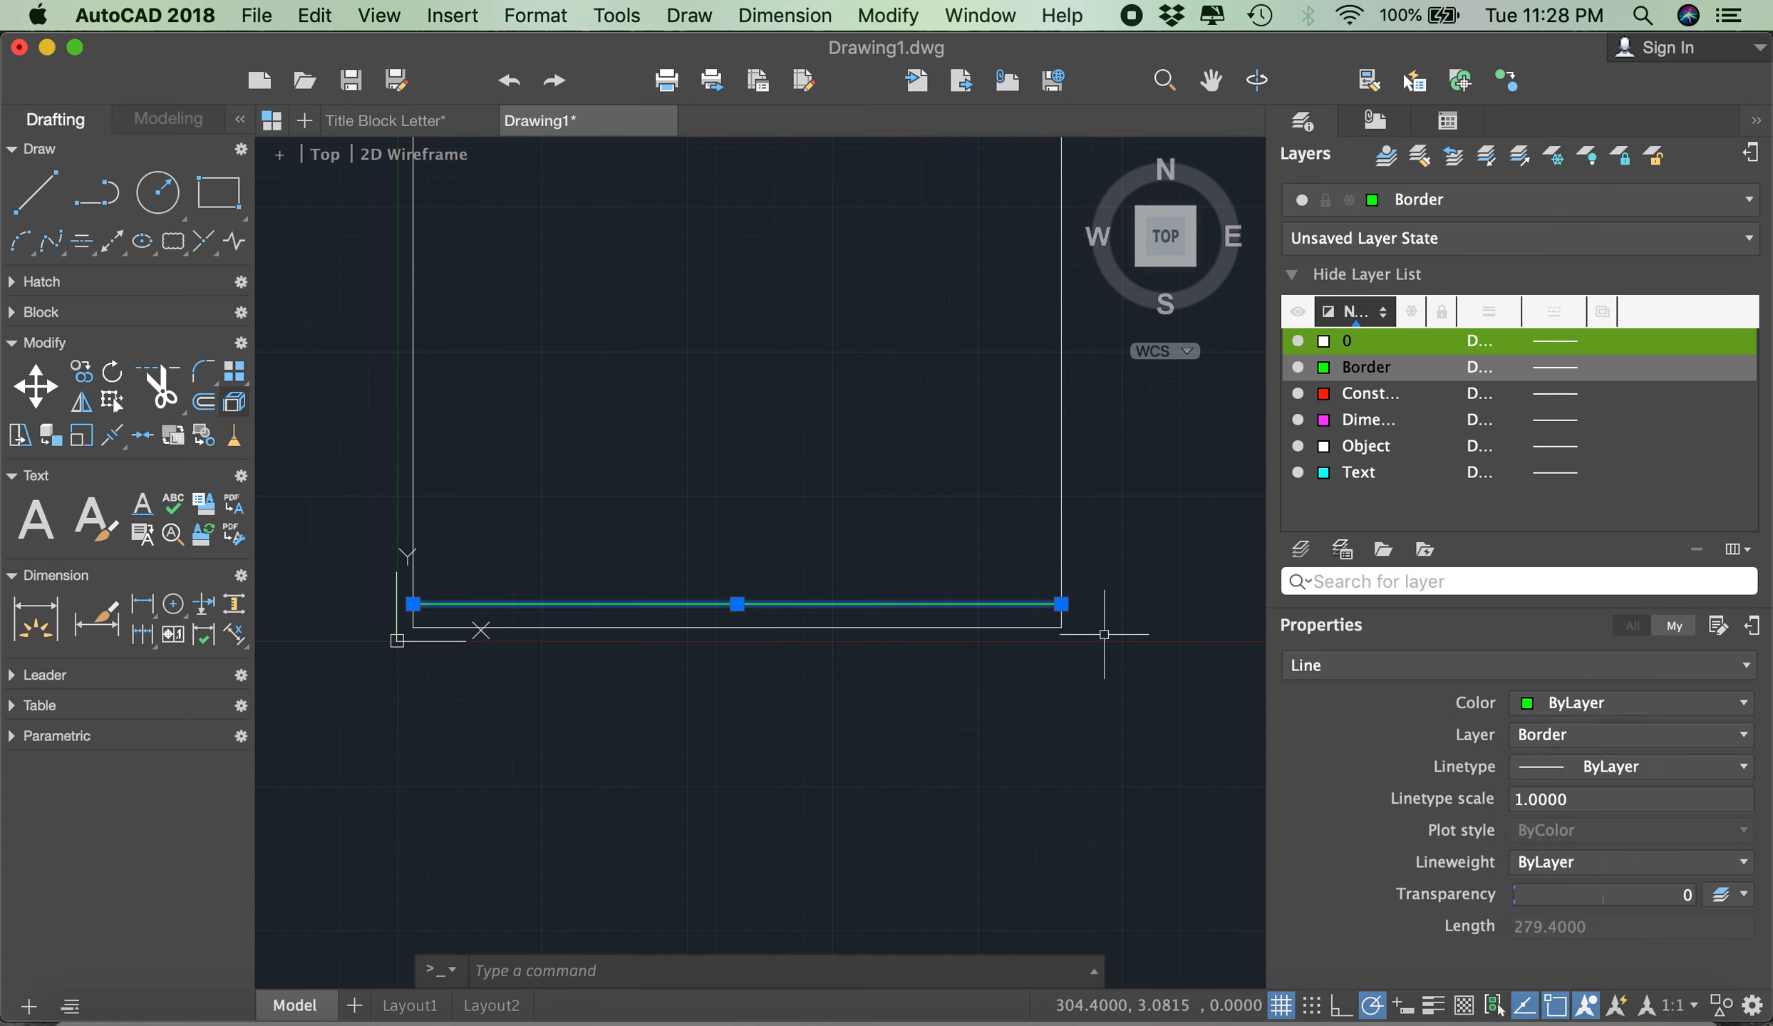
key(Escape)
scroll(908, 701, down, 2)
scroll(919, 445, up, 2)
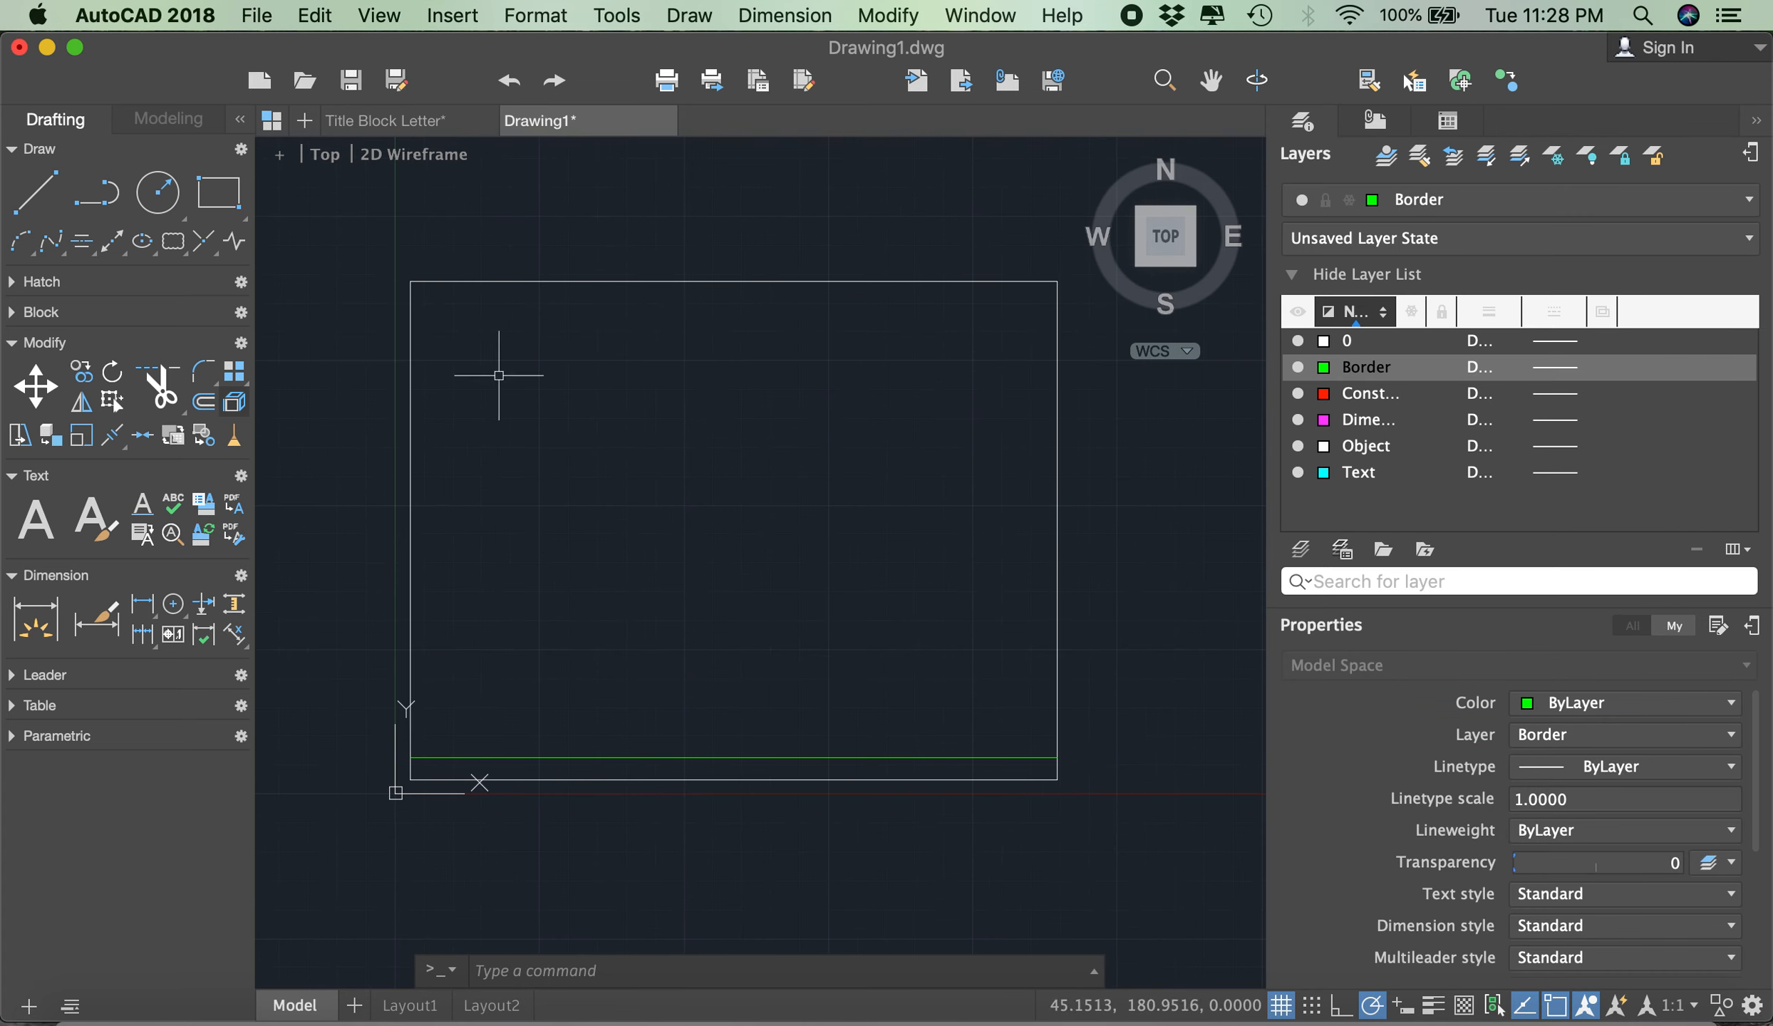
click(207, 403)
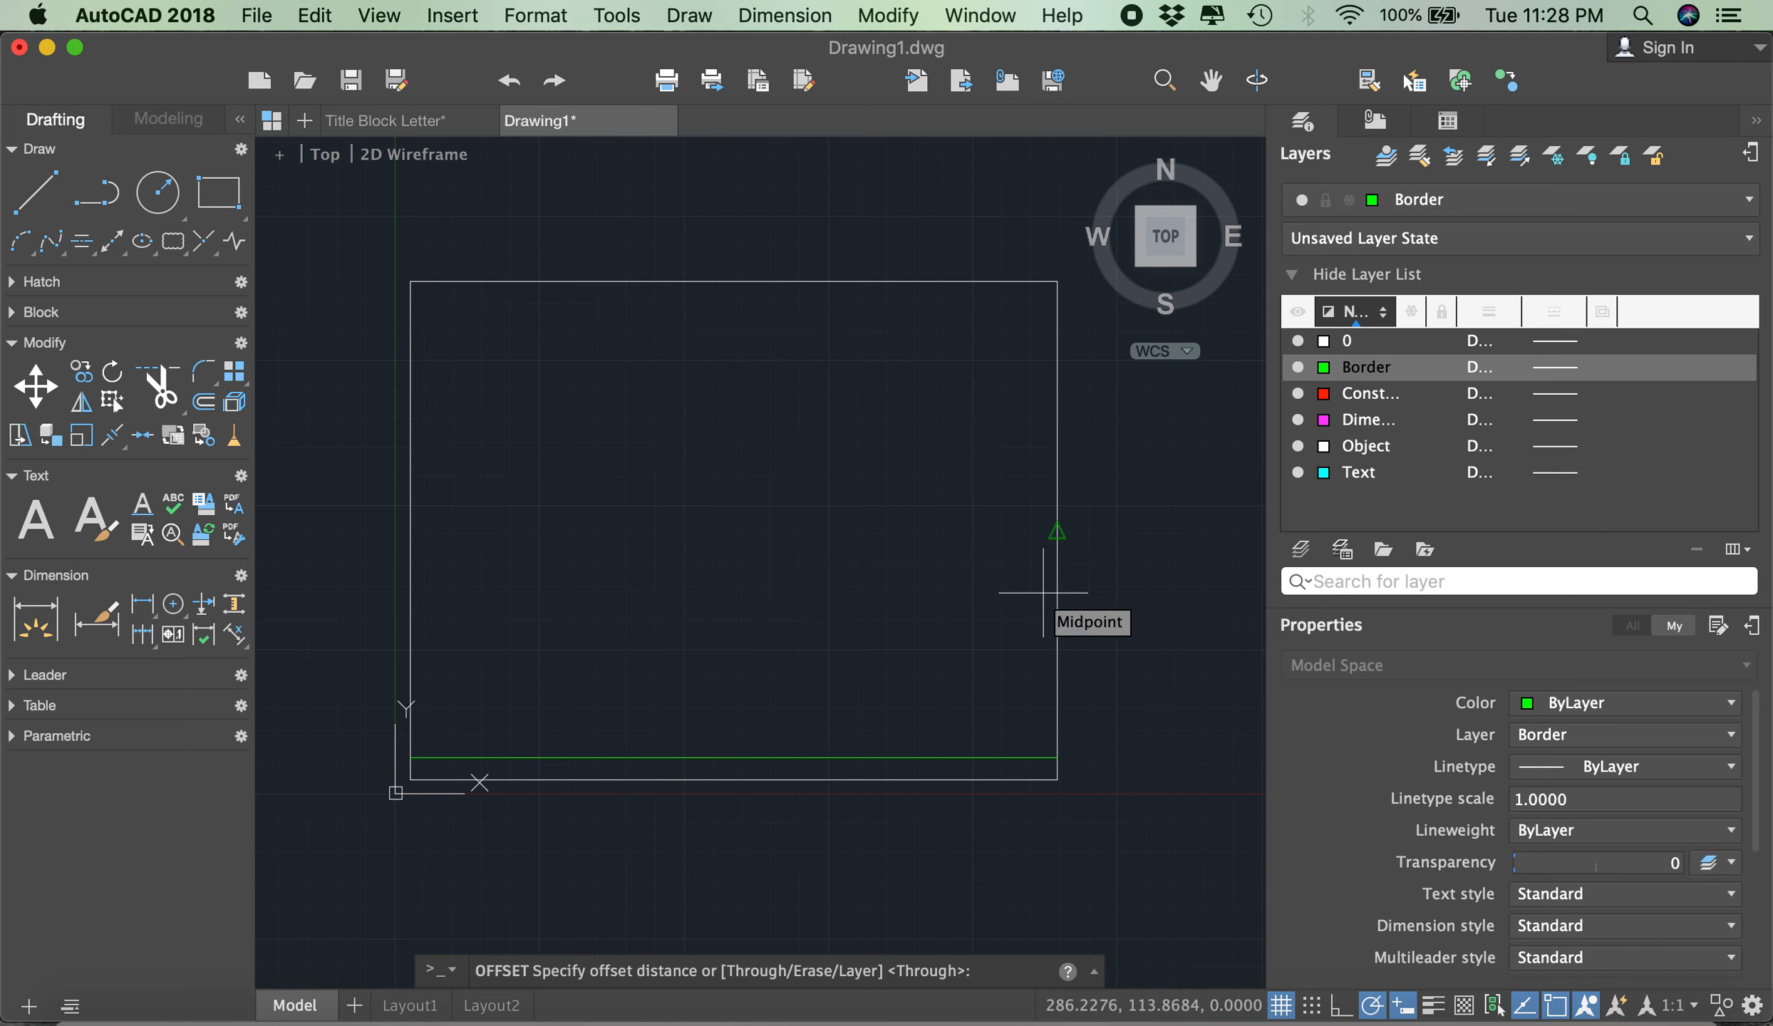
text(10)
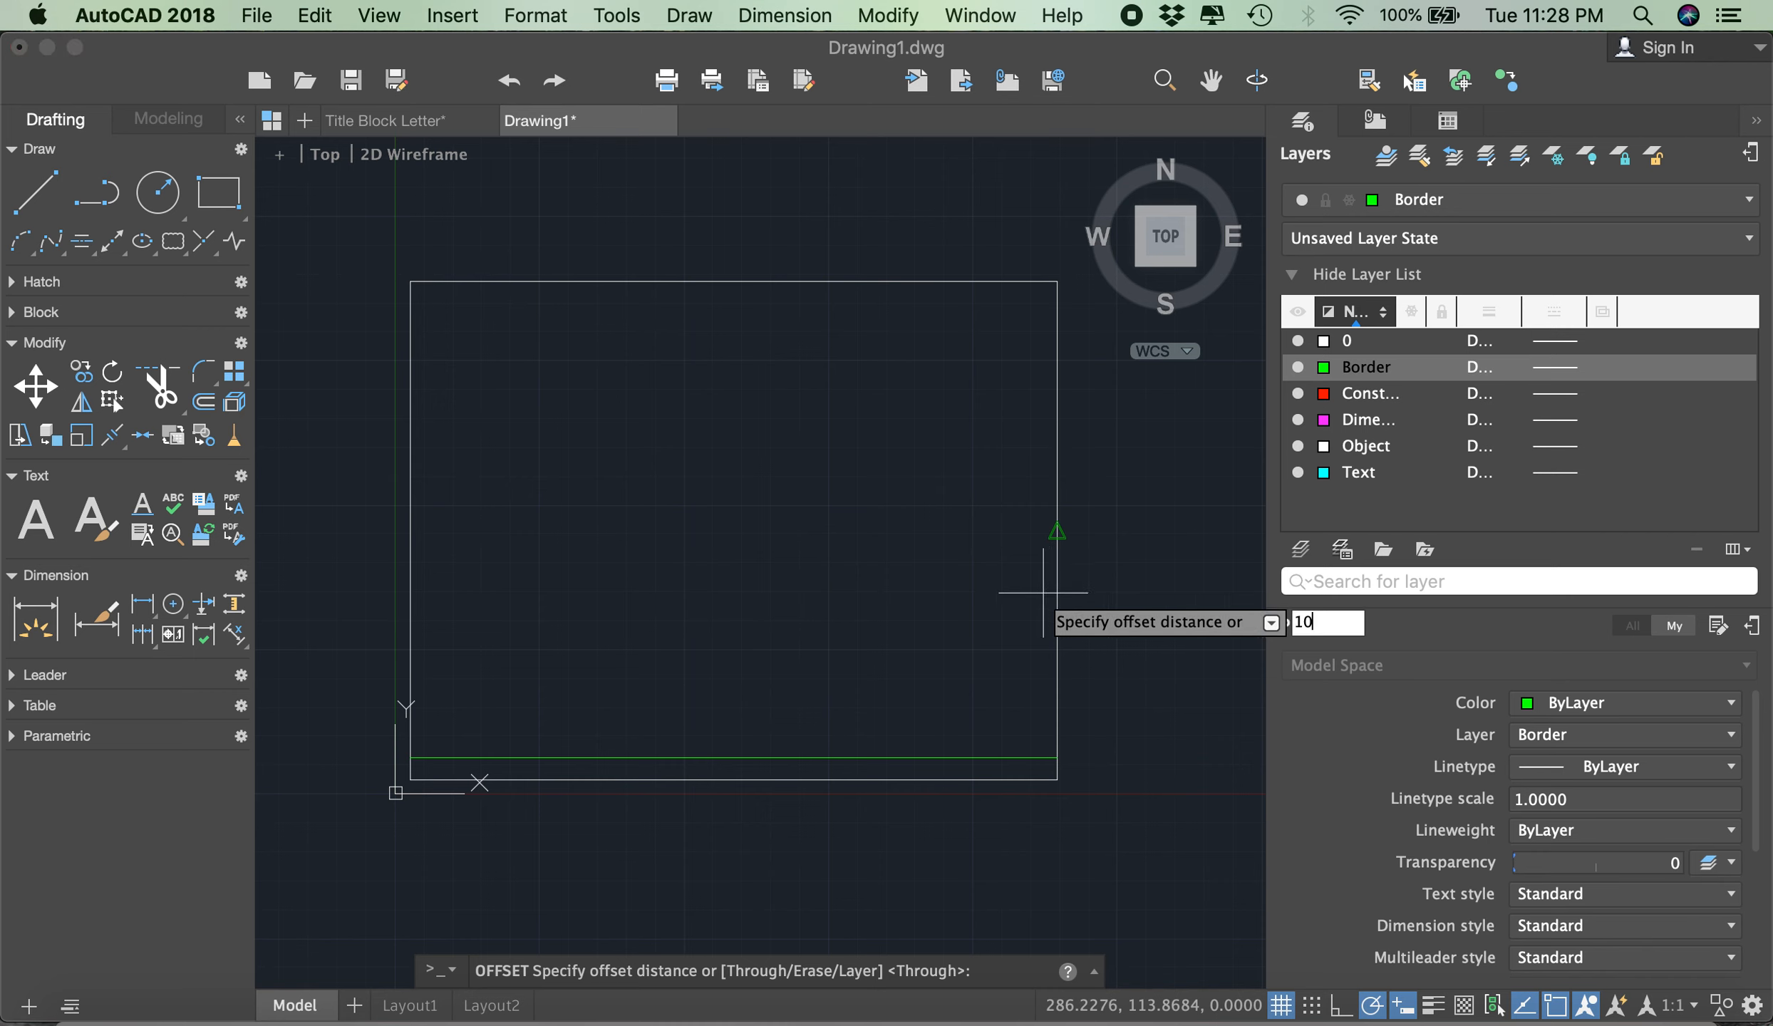
key(Return)
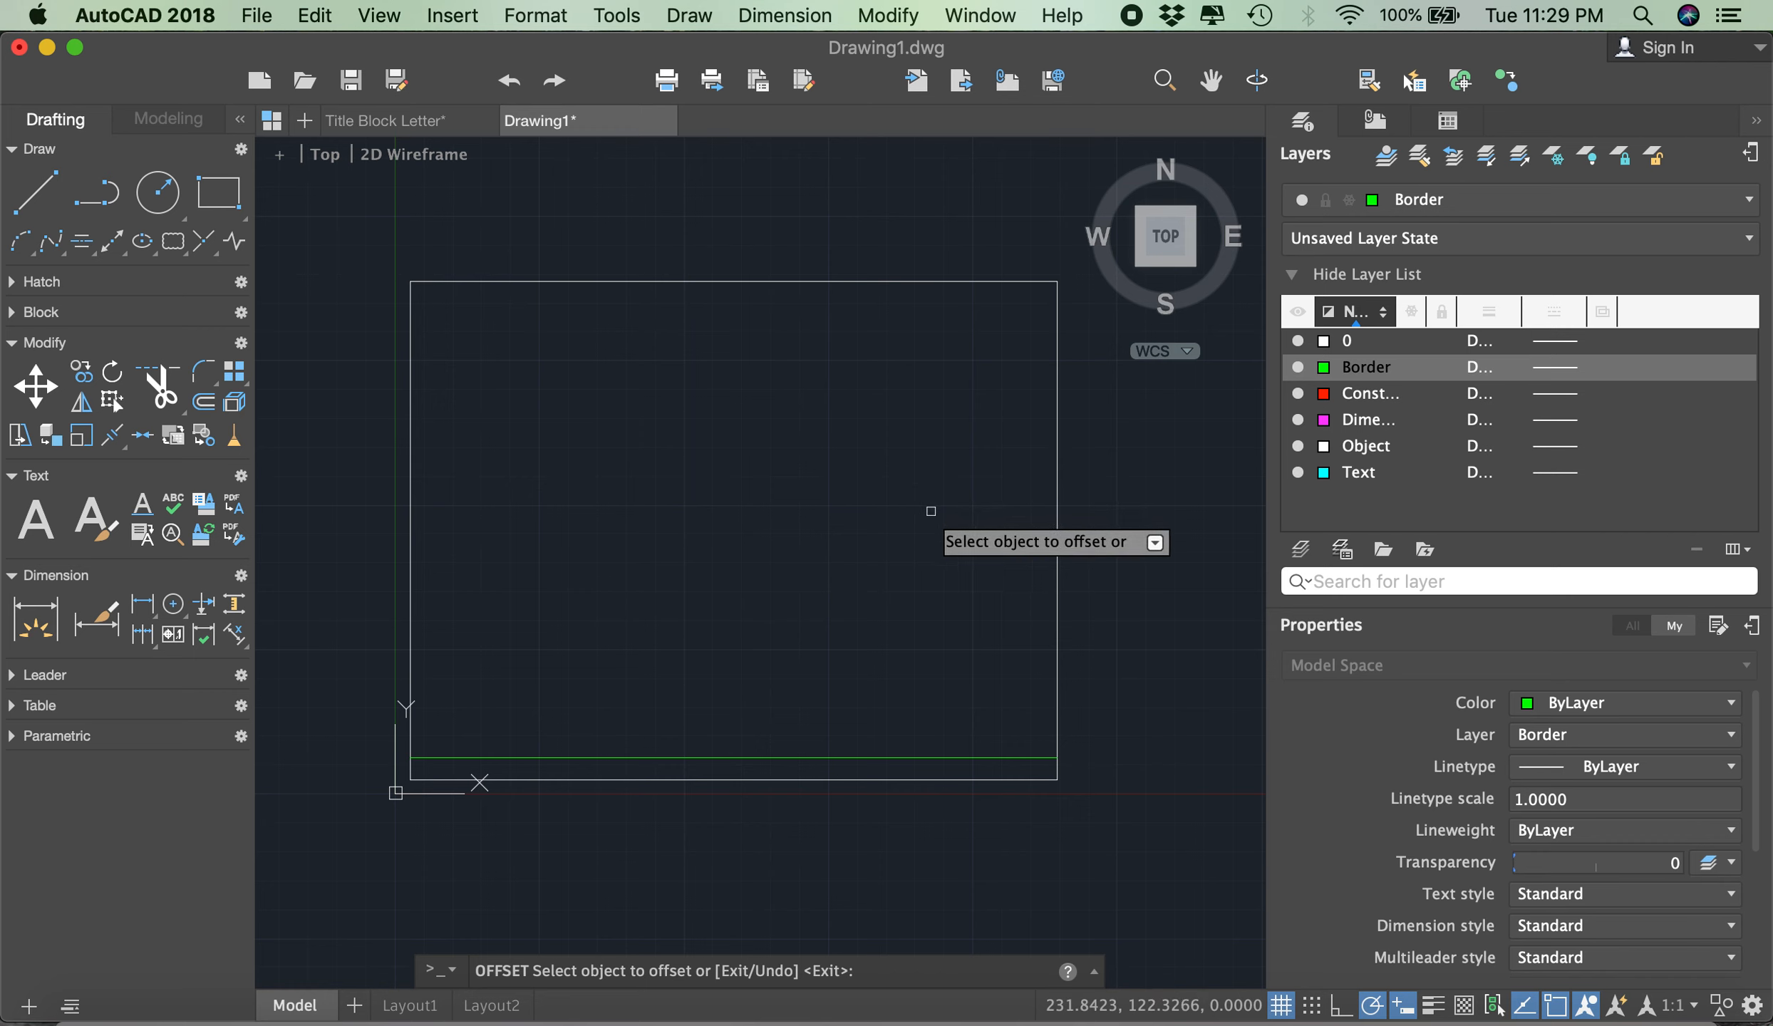
key(Escape)
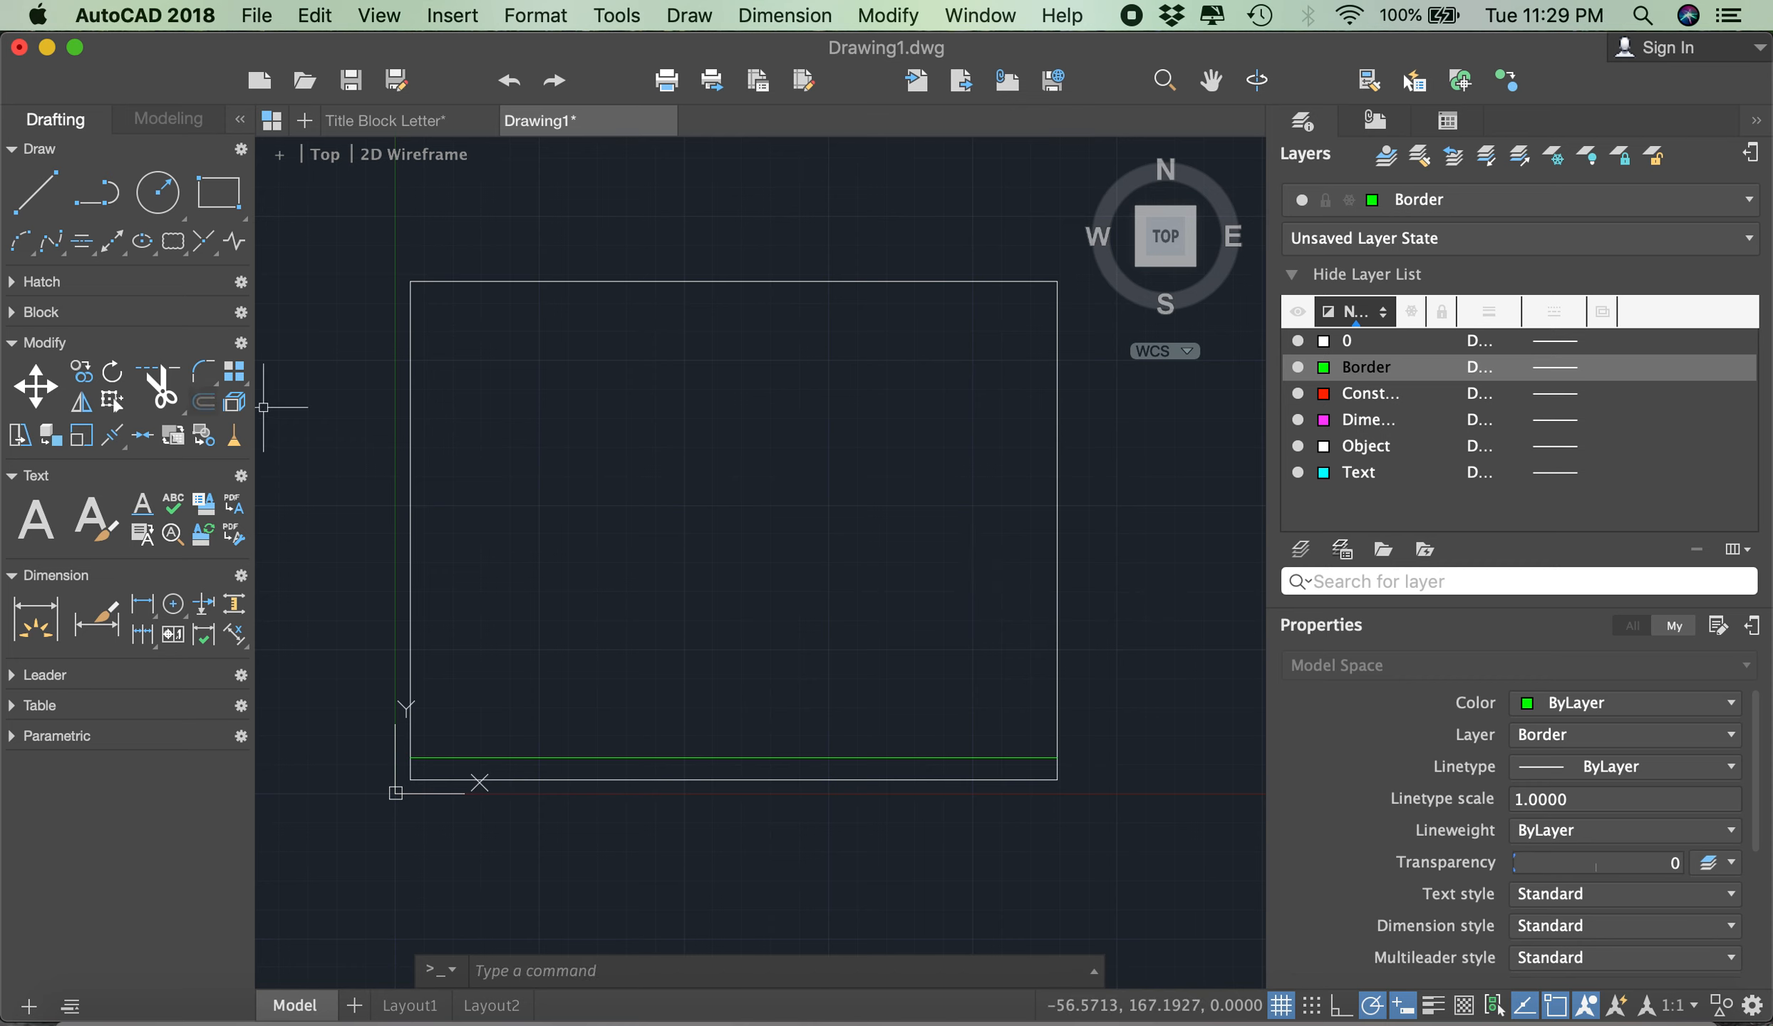
- Offset the sheet rectangle's right, top and left sides inward by 10, and end the Offset command
click(203, 401)
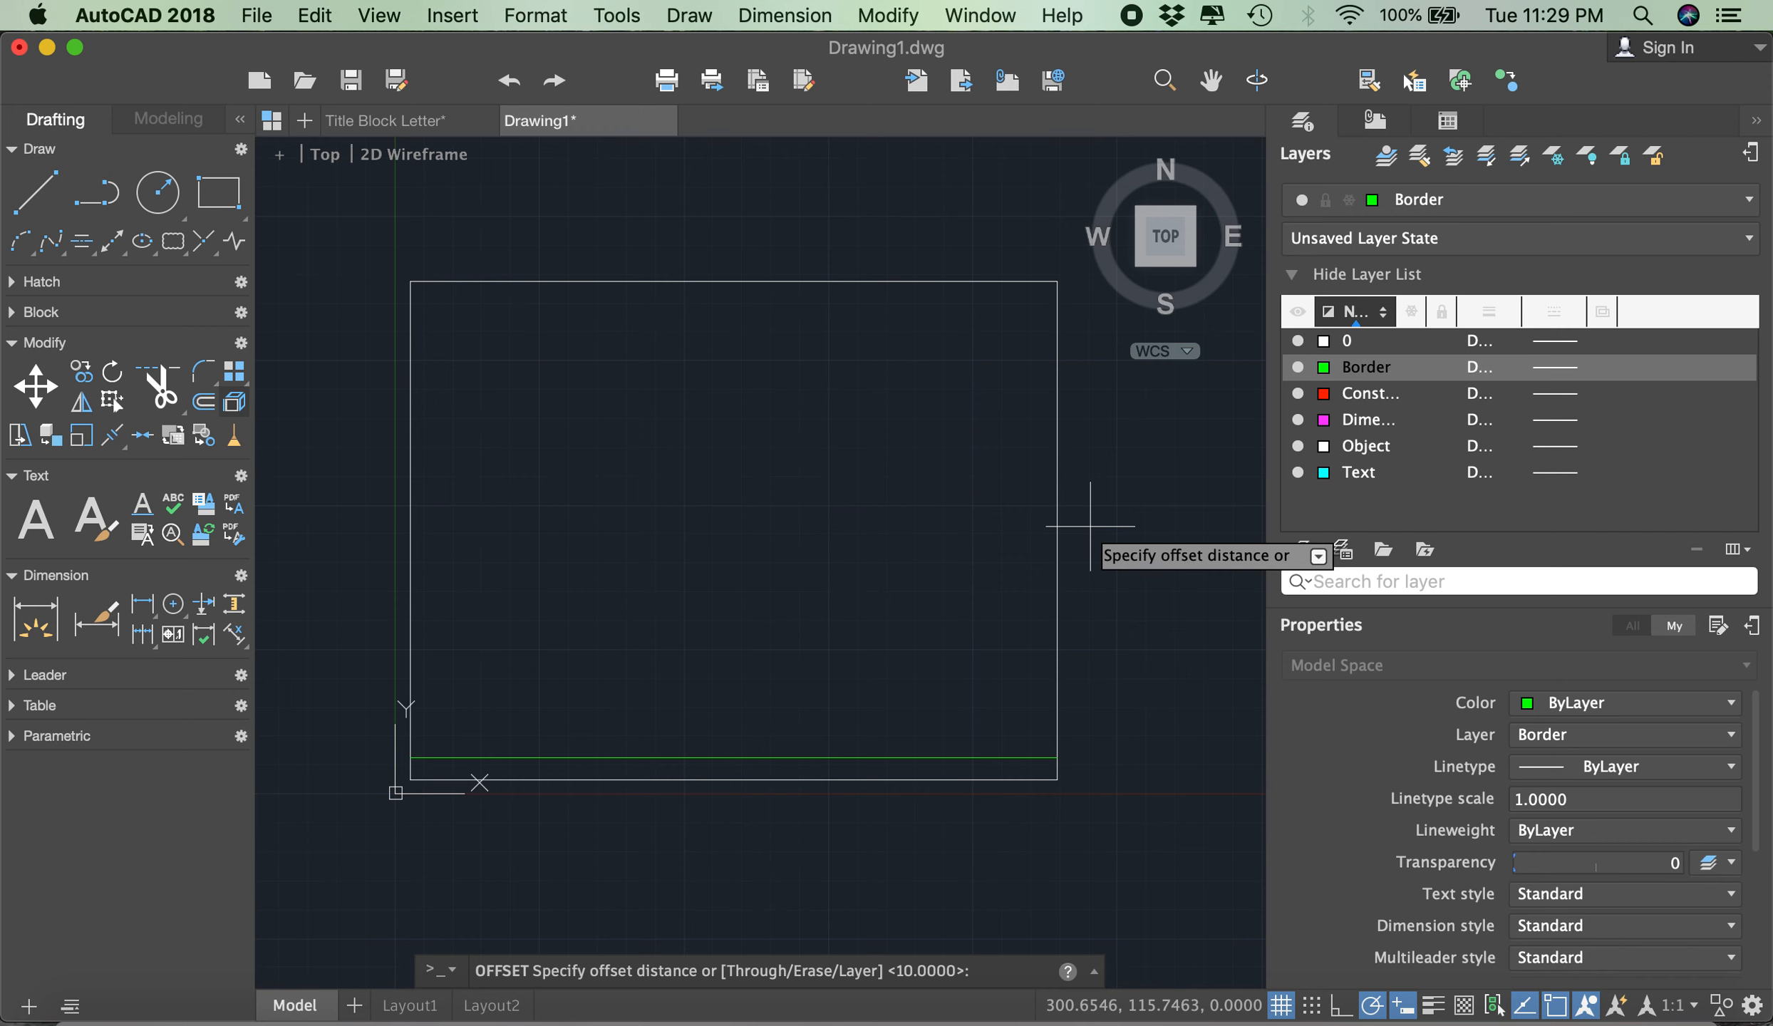
text(10)
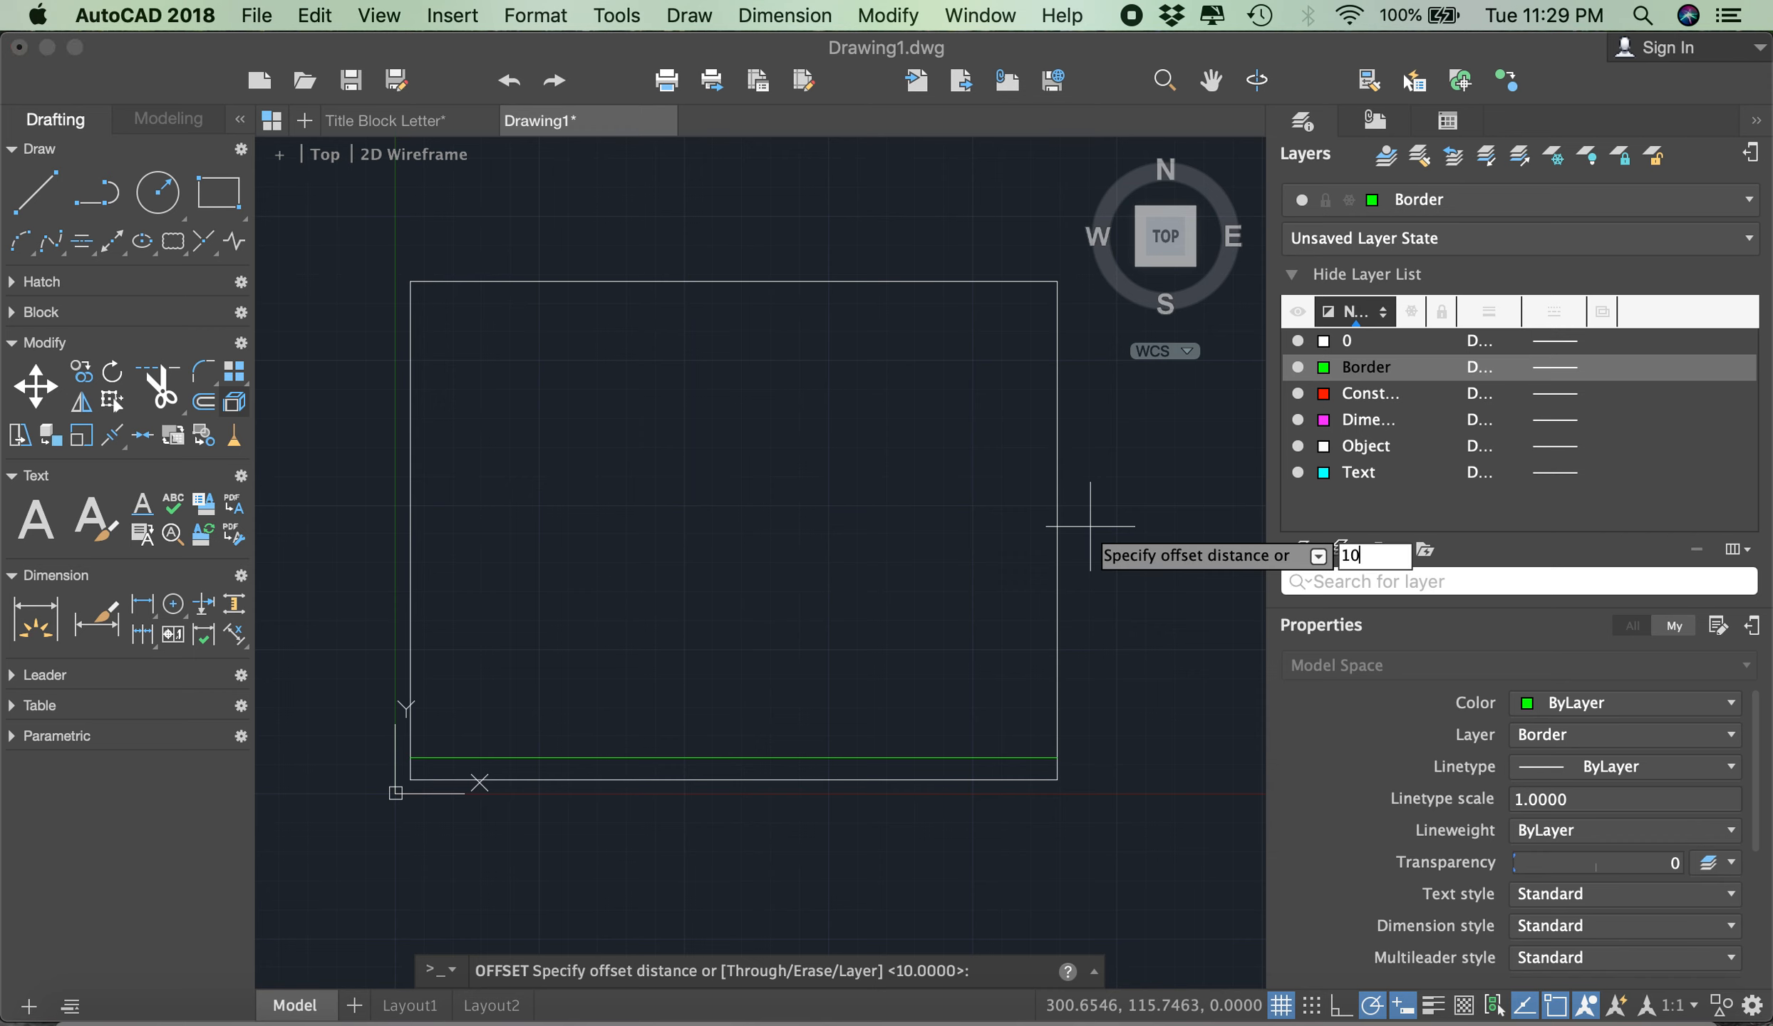
key(Return)
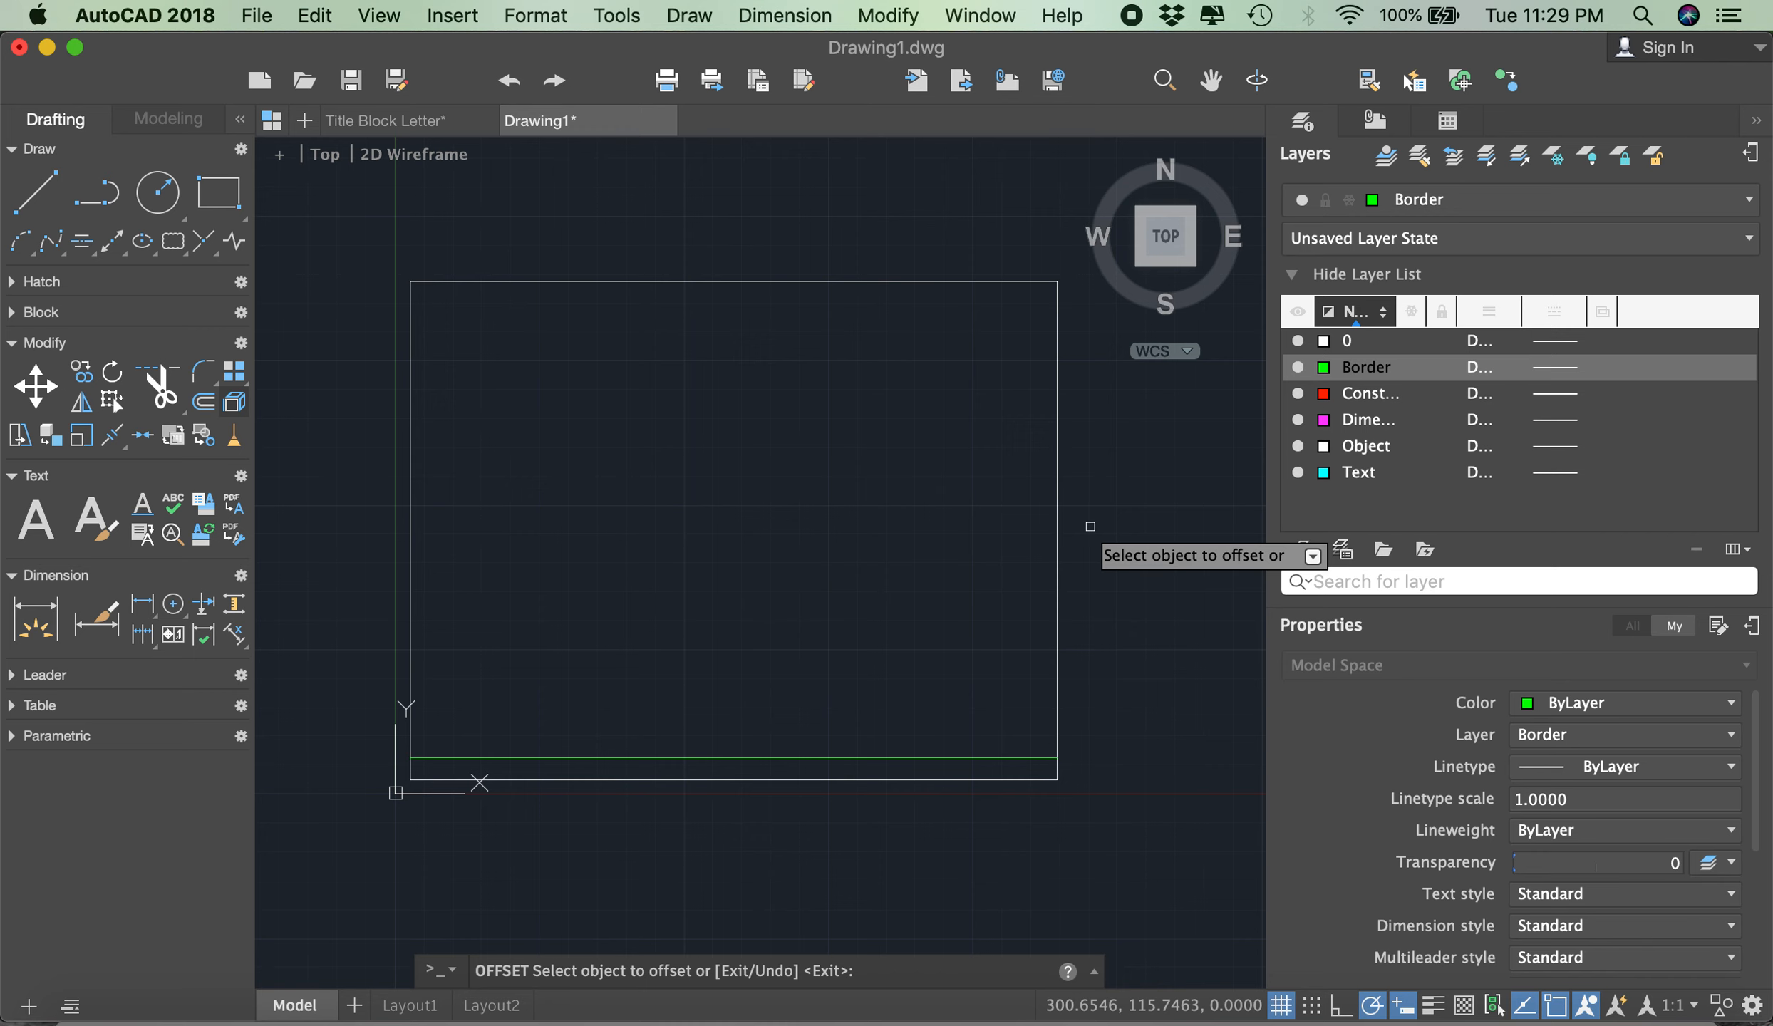
click(1060, 545)
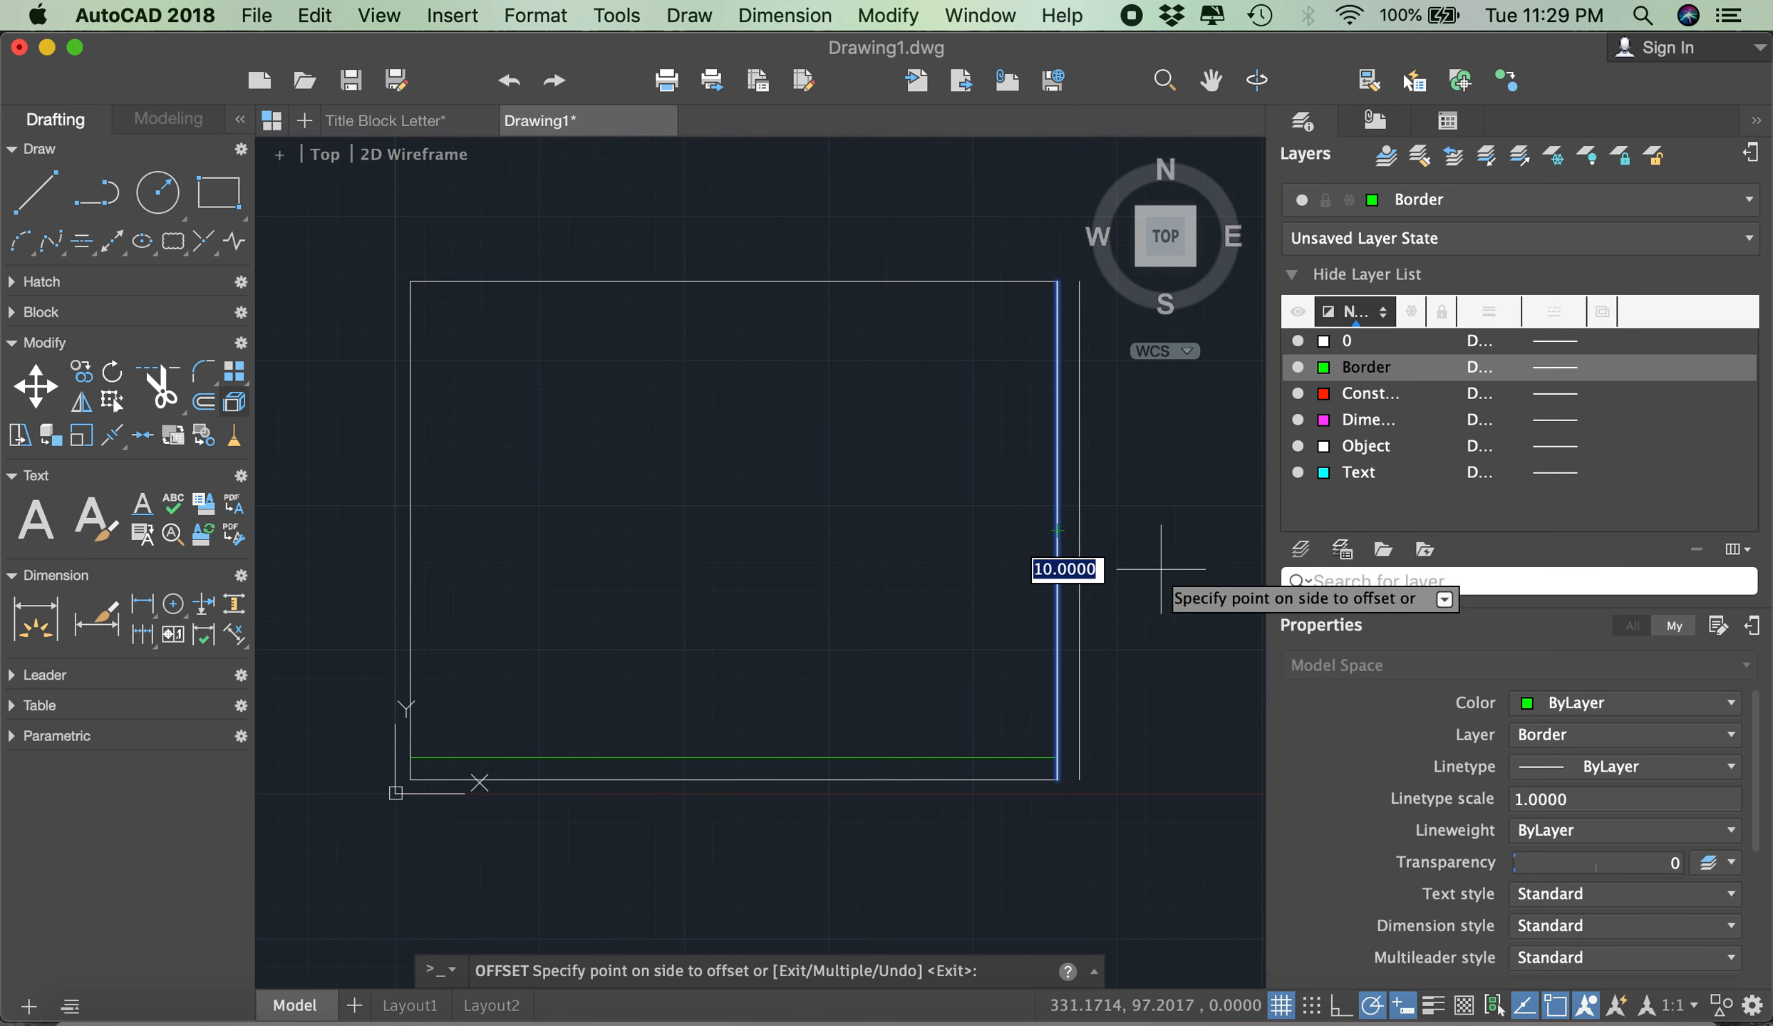
click(927, 553)
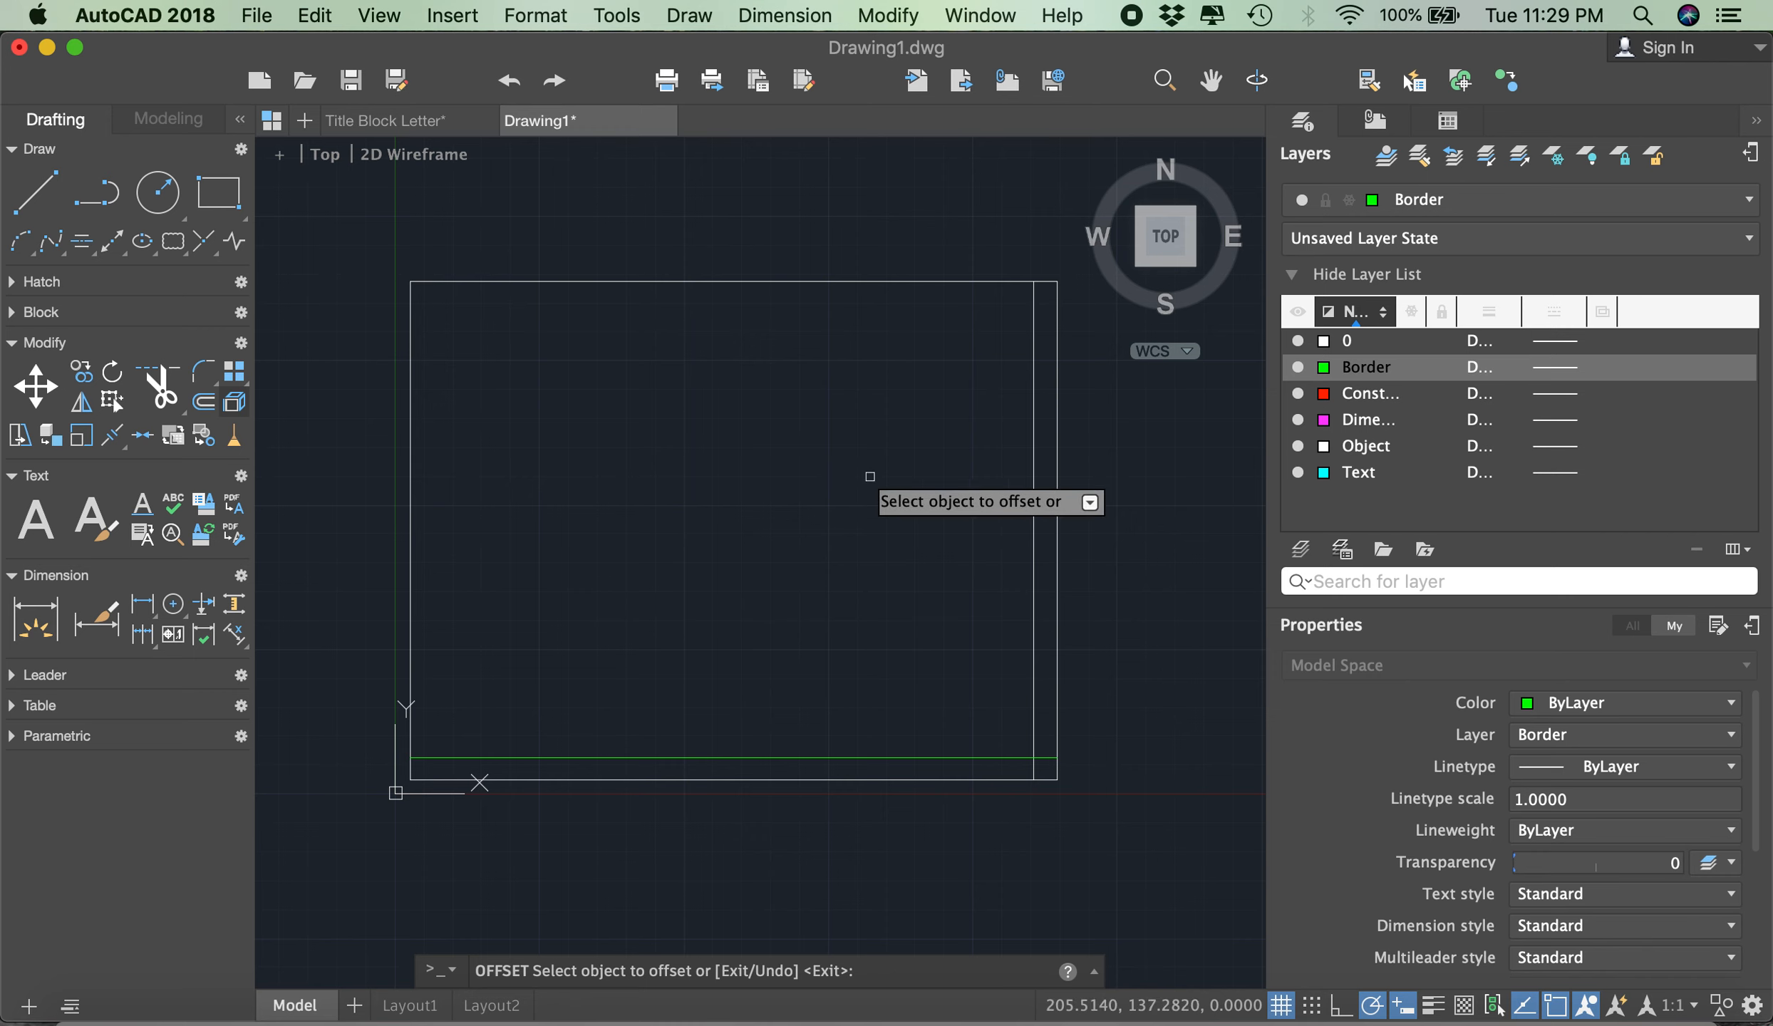
click(736, 283)
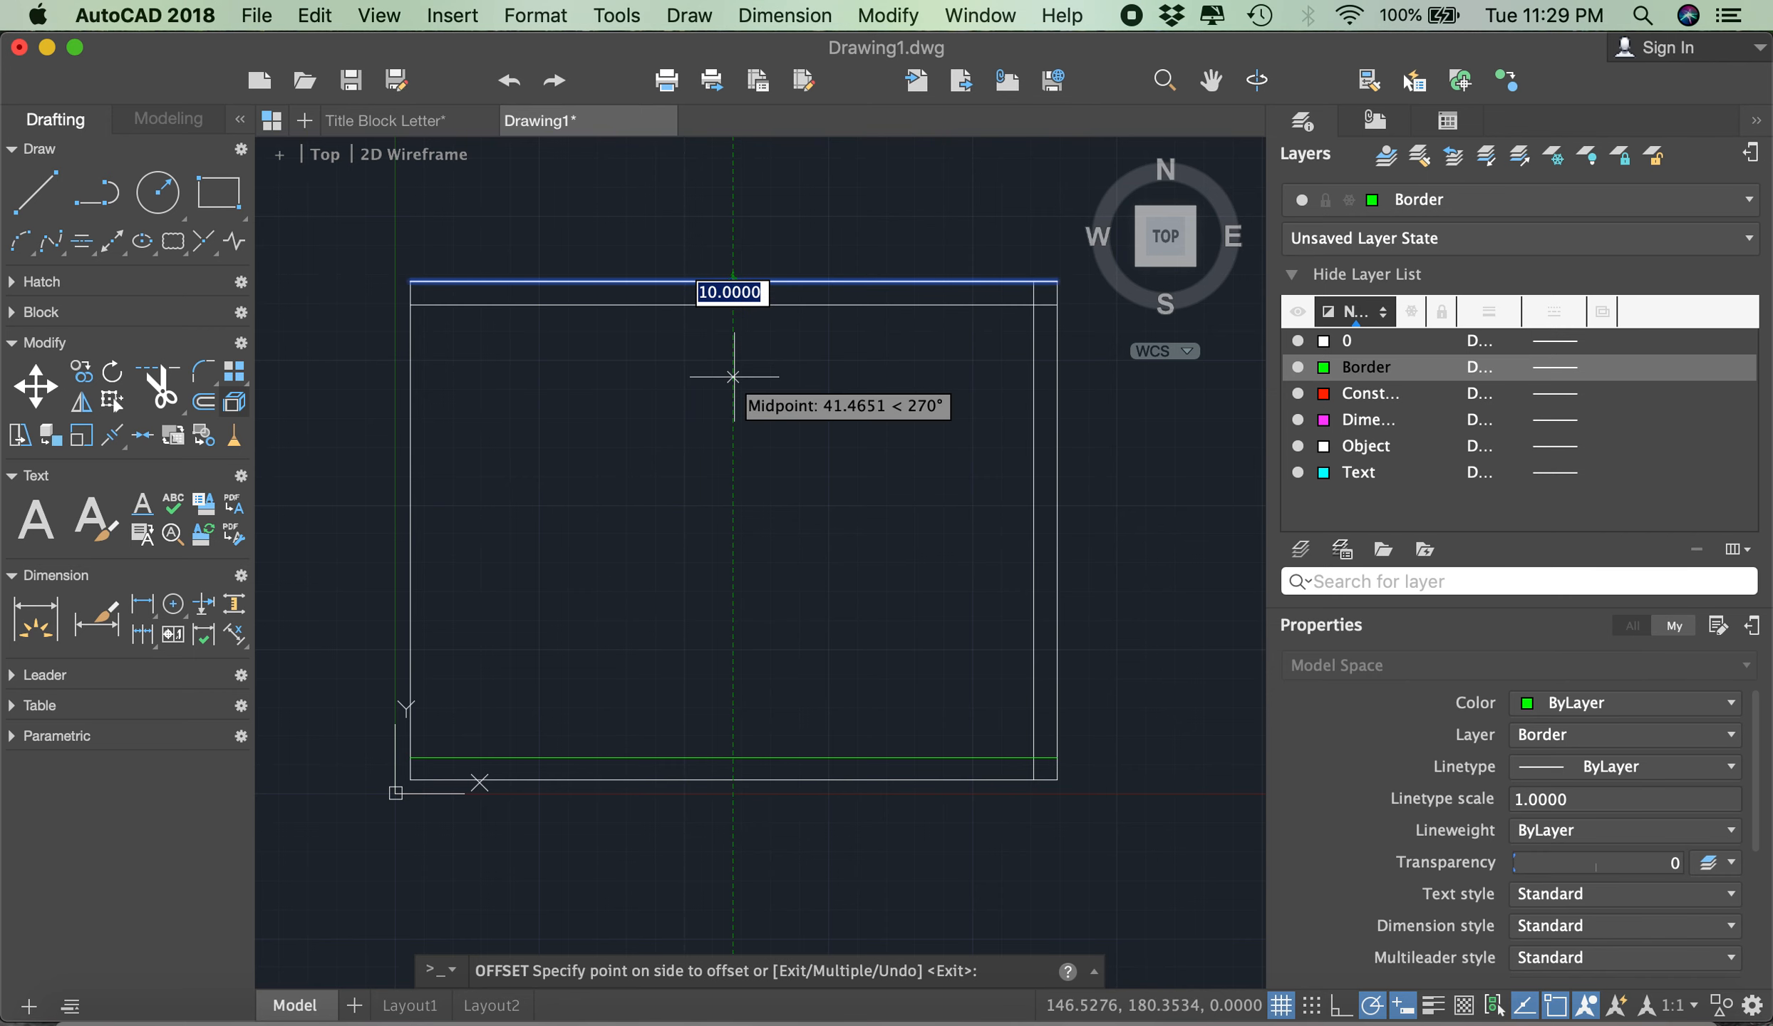
click(733, 376)
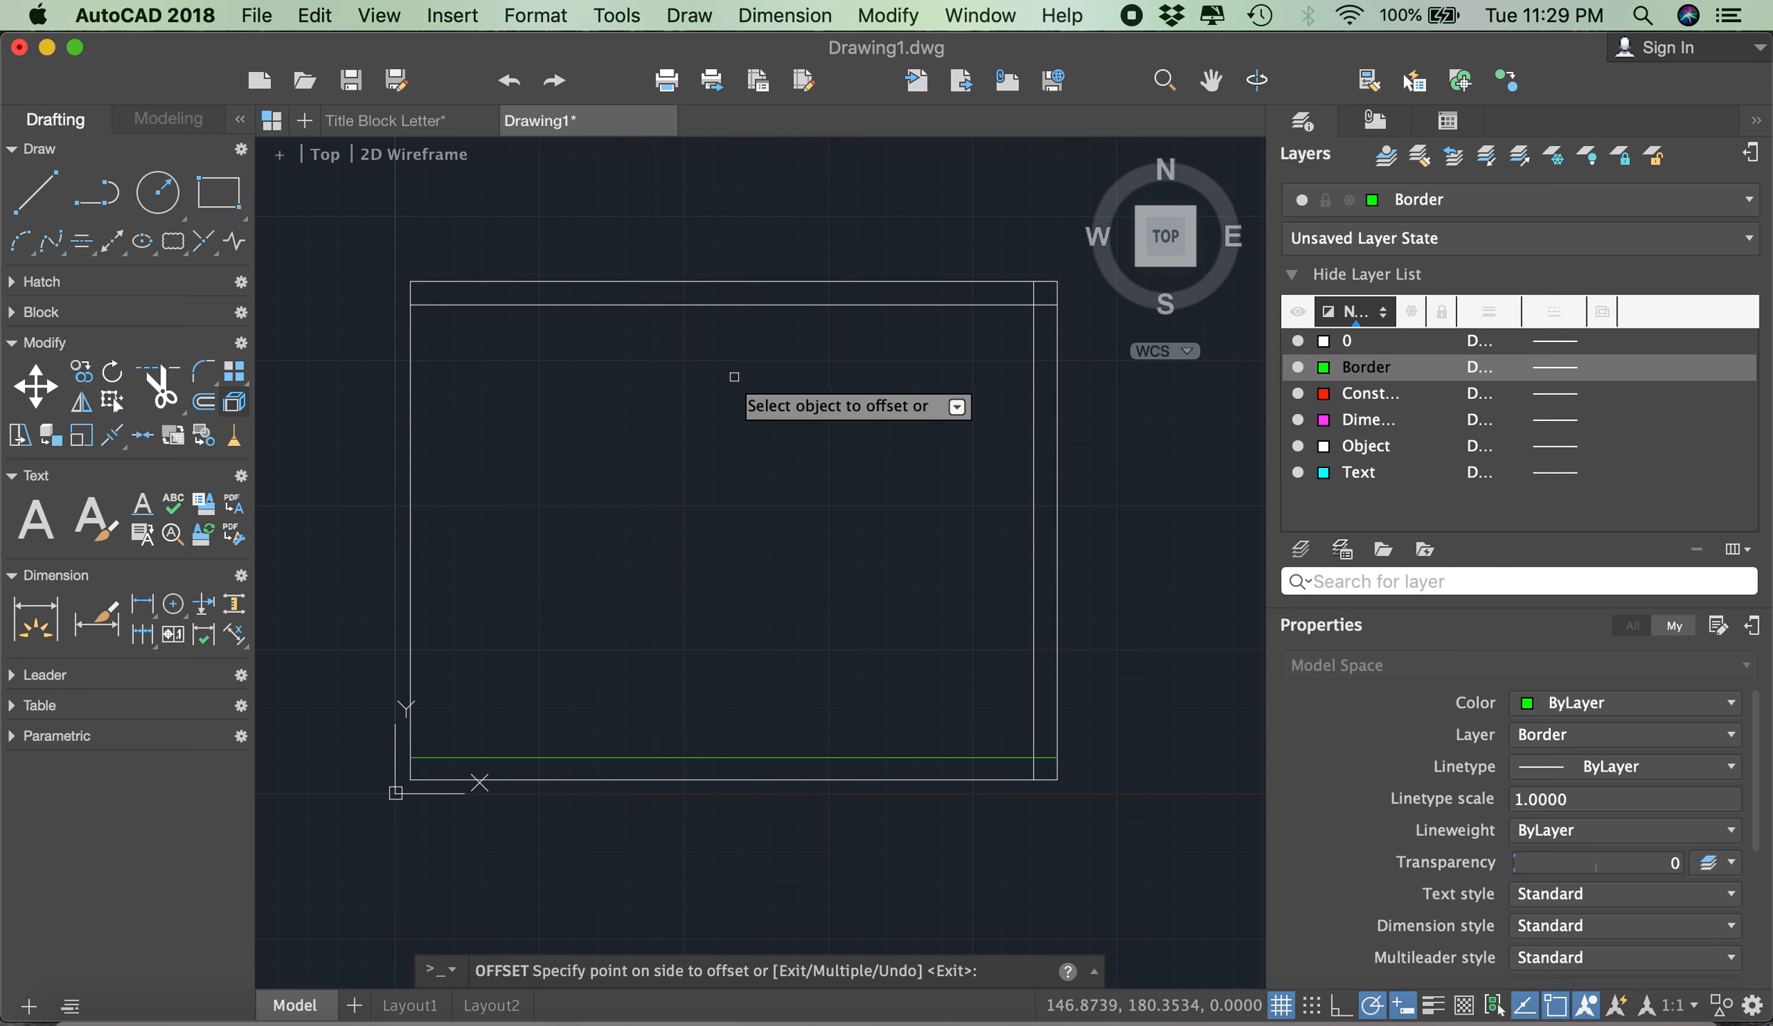
click(410, 440)
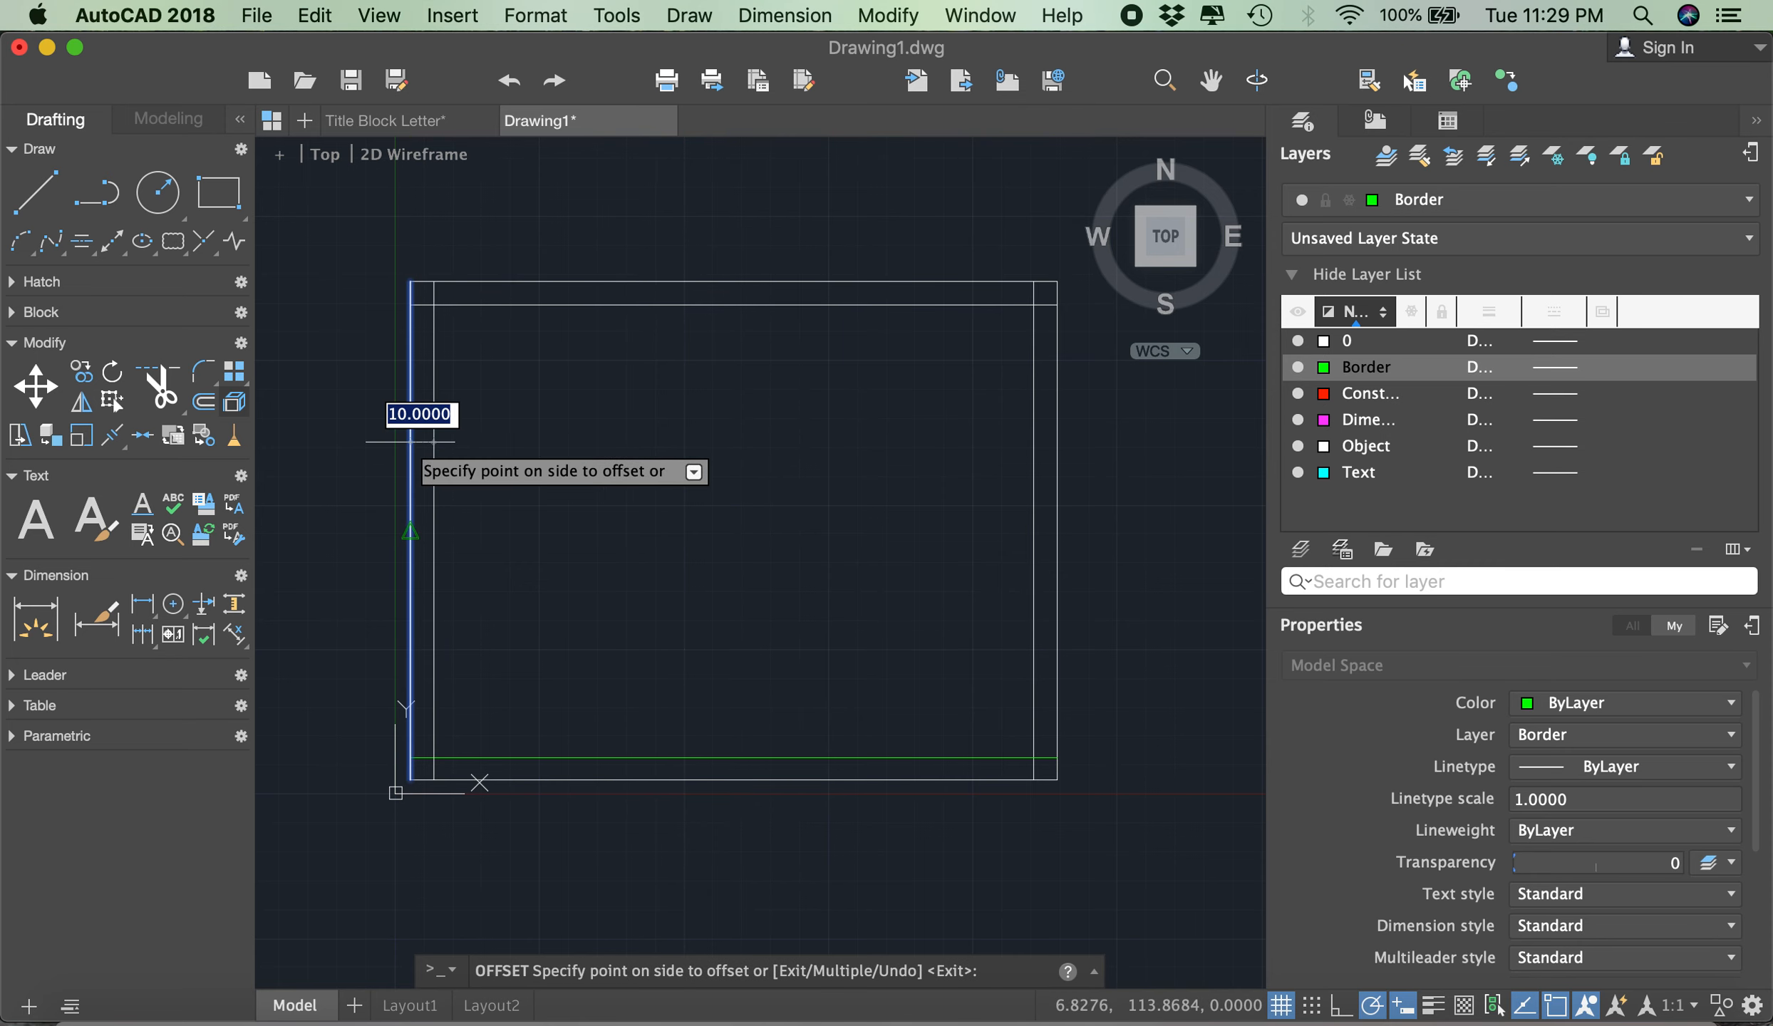
click(493, 441)
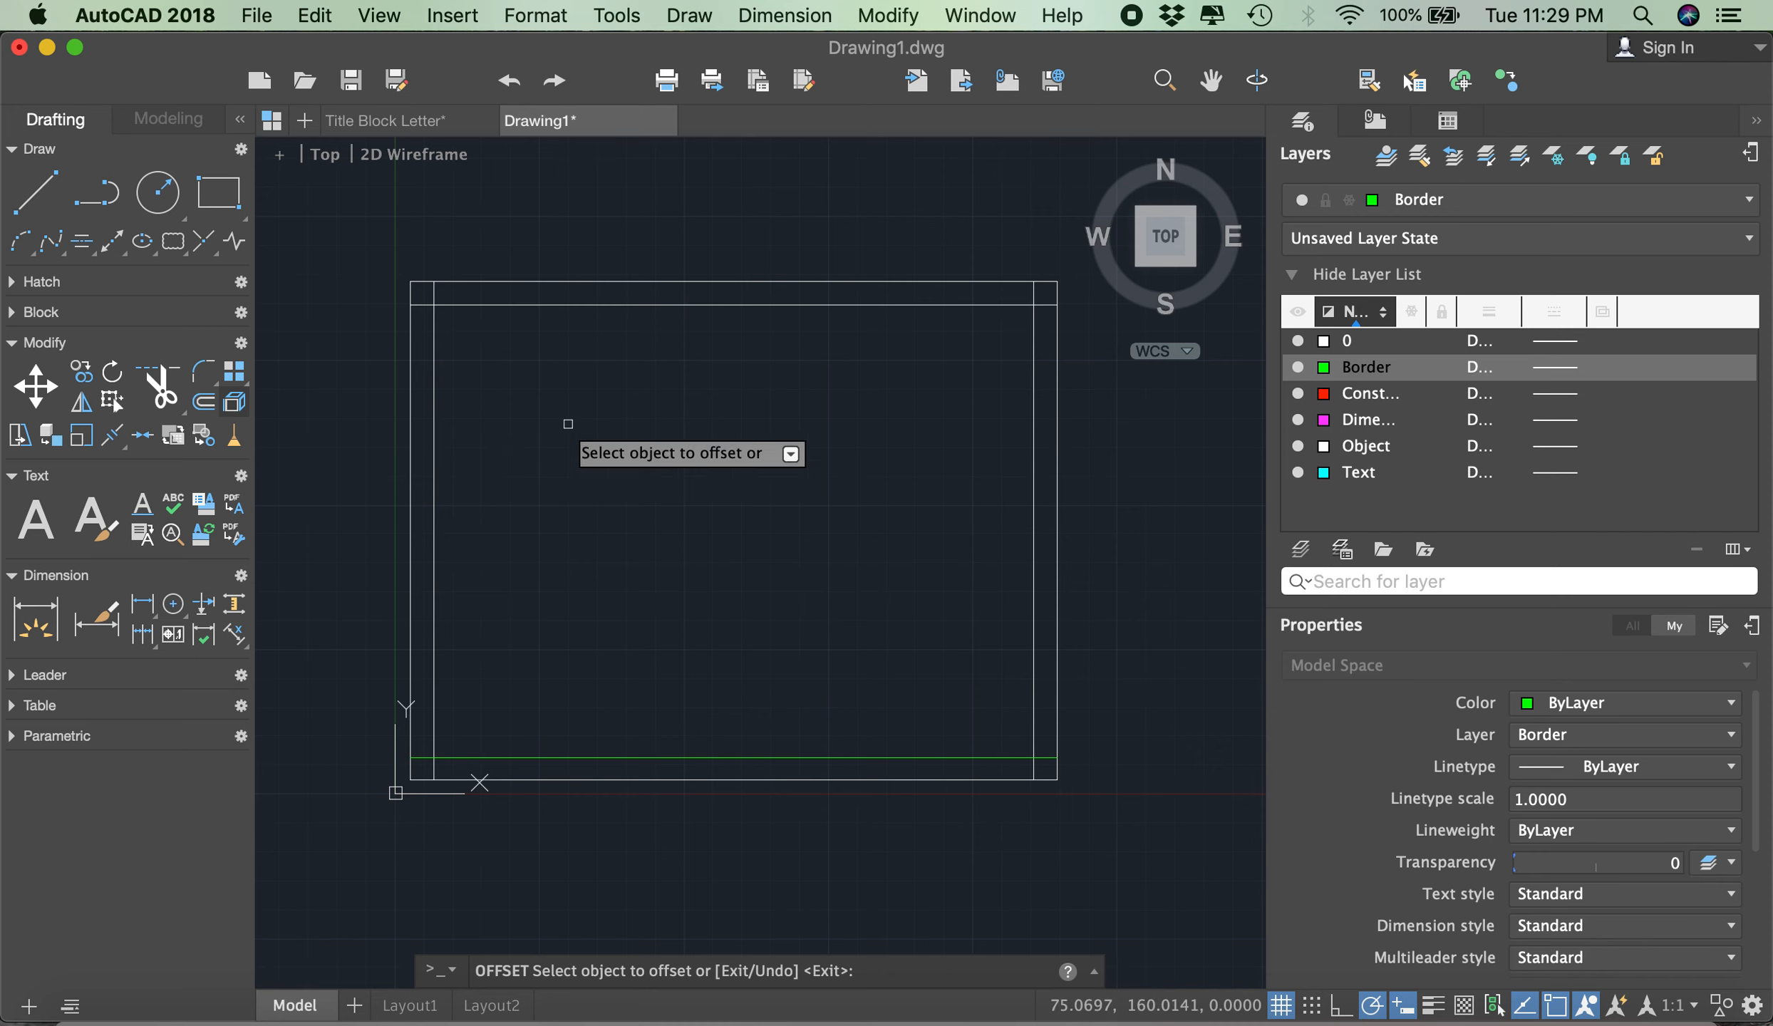
key(Escape)
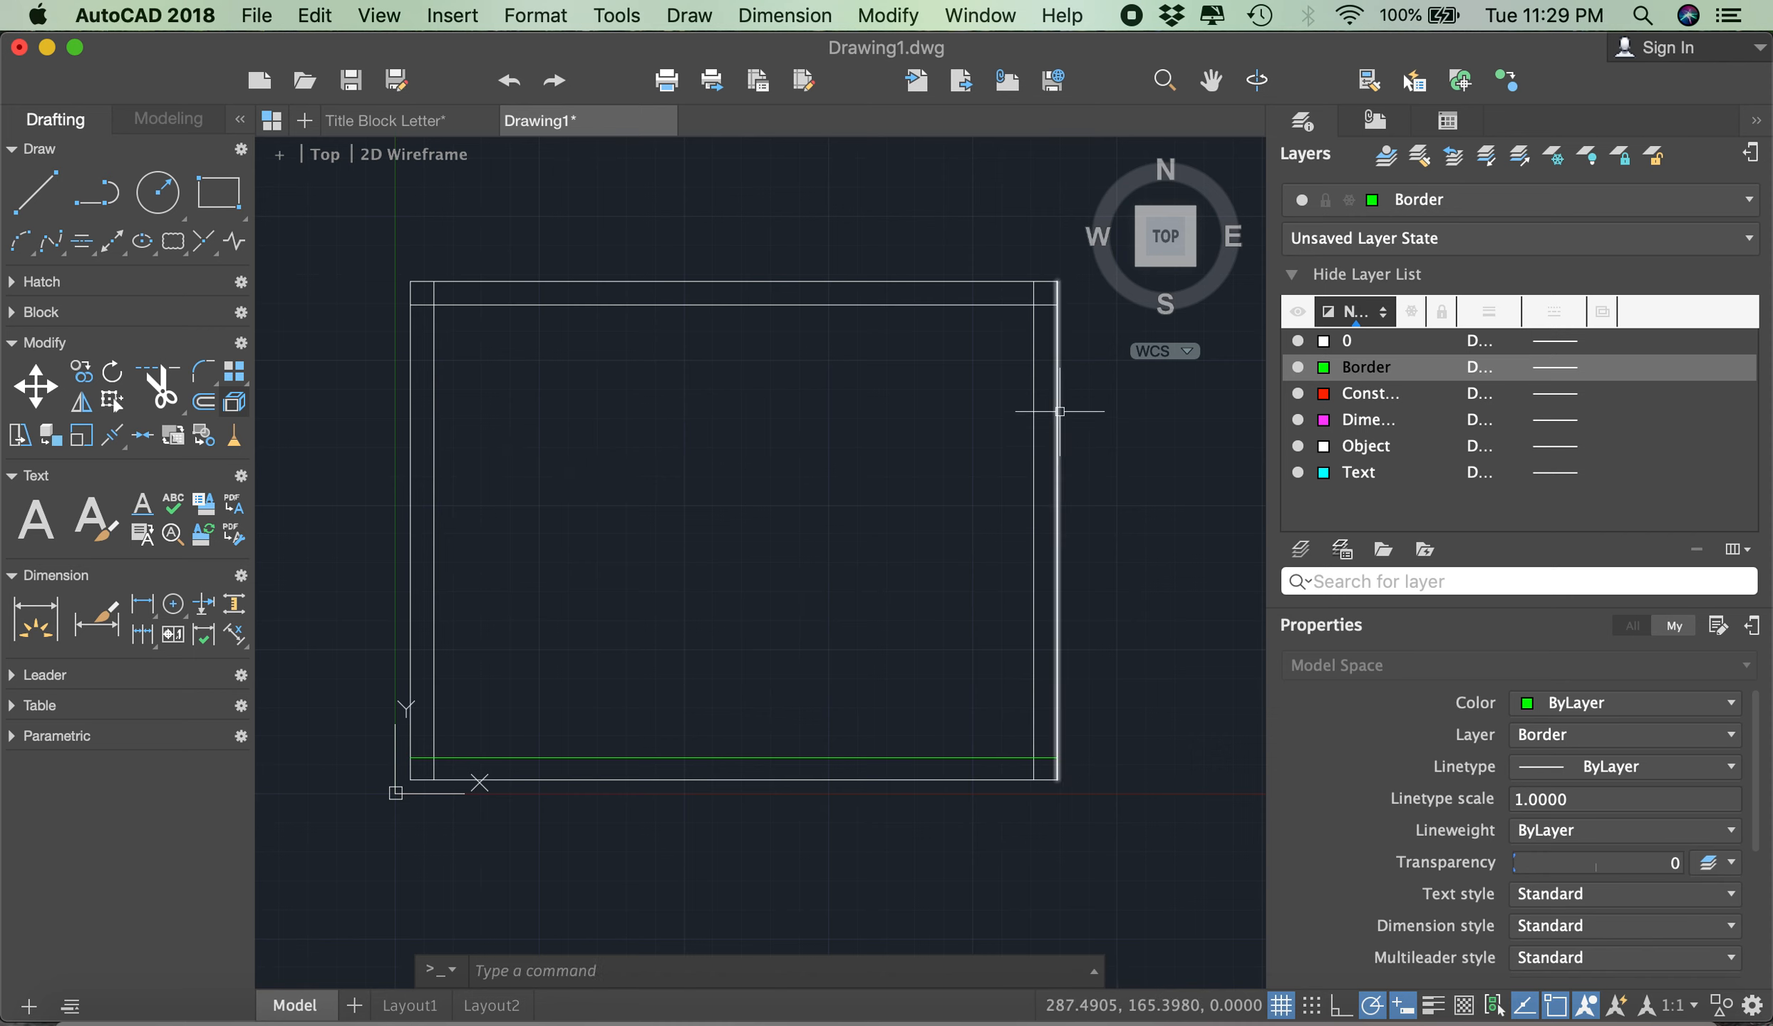
- Move the three offset lines to the Border layer and clear the selection
click(1034, 342)
click(756, 303)
click(434, 422)
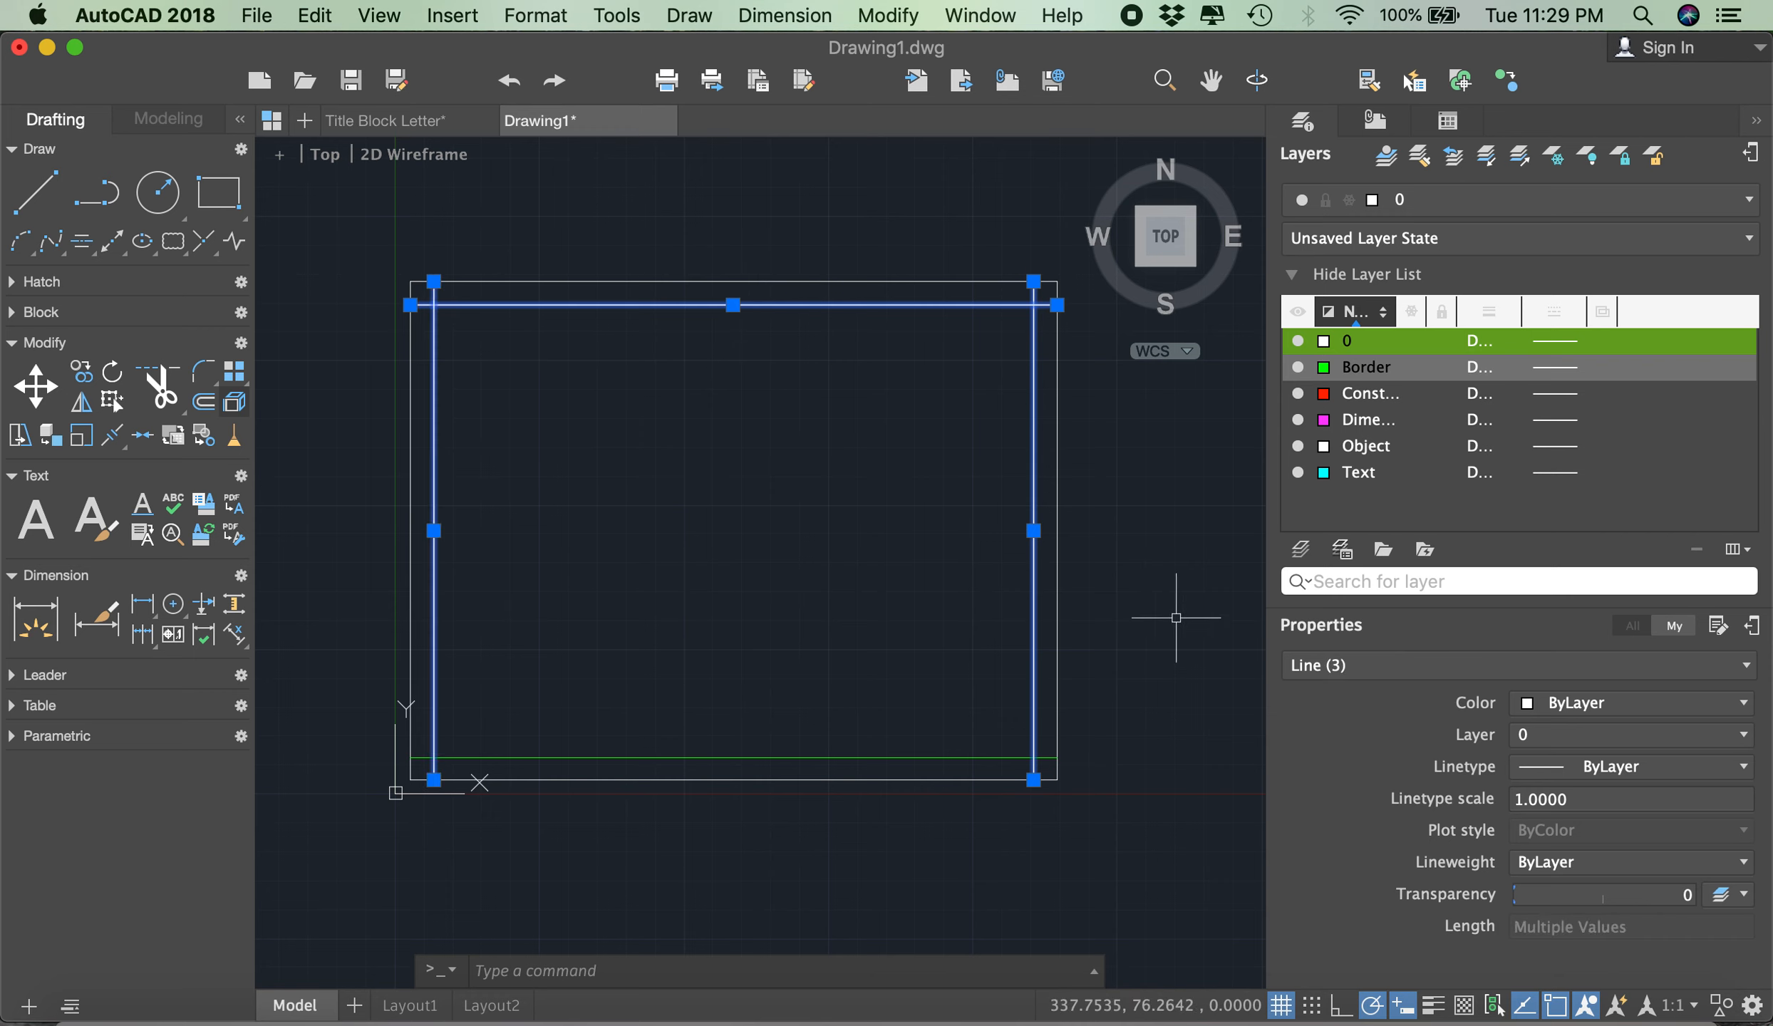
click(1631, 734)
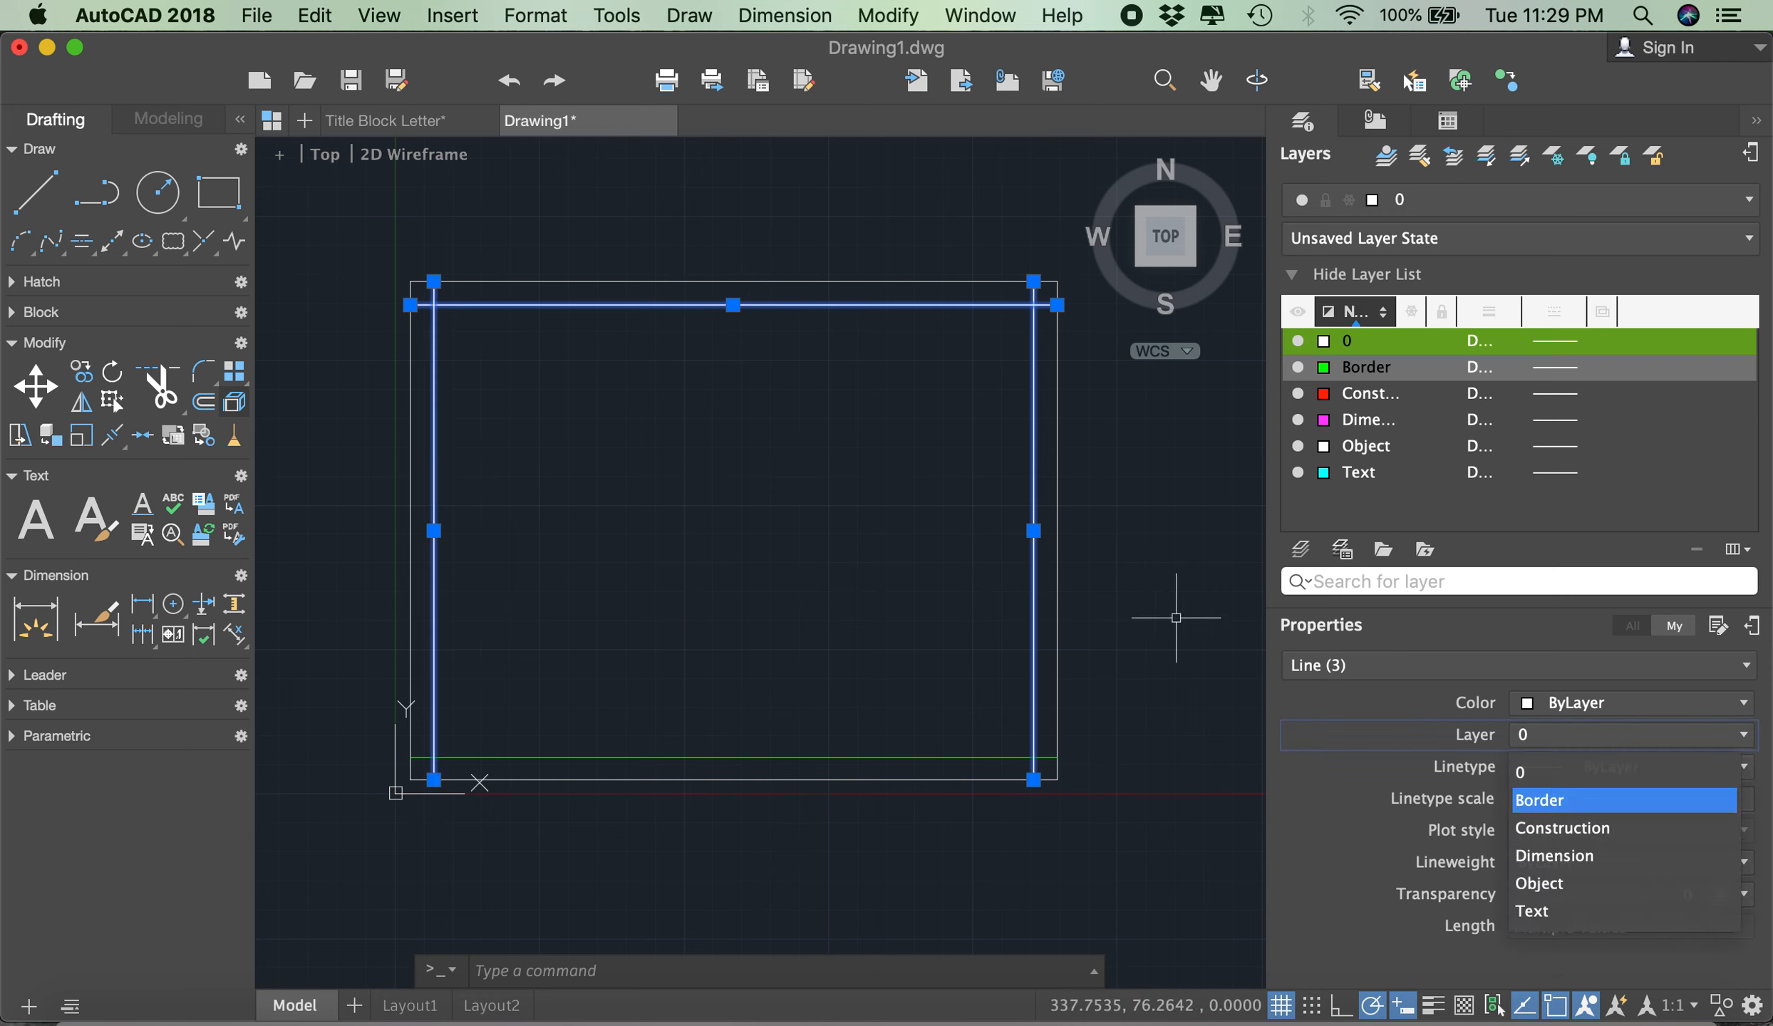
click(1603, 799)
key(Escape)
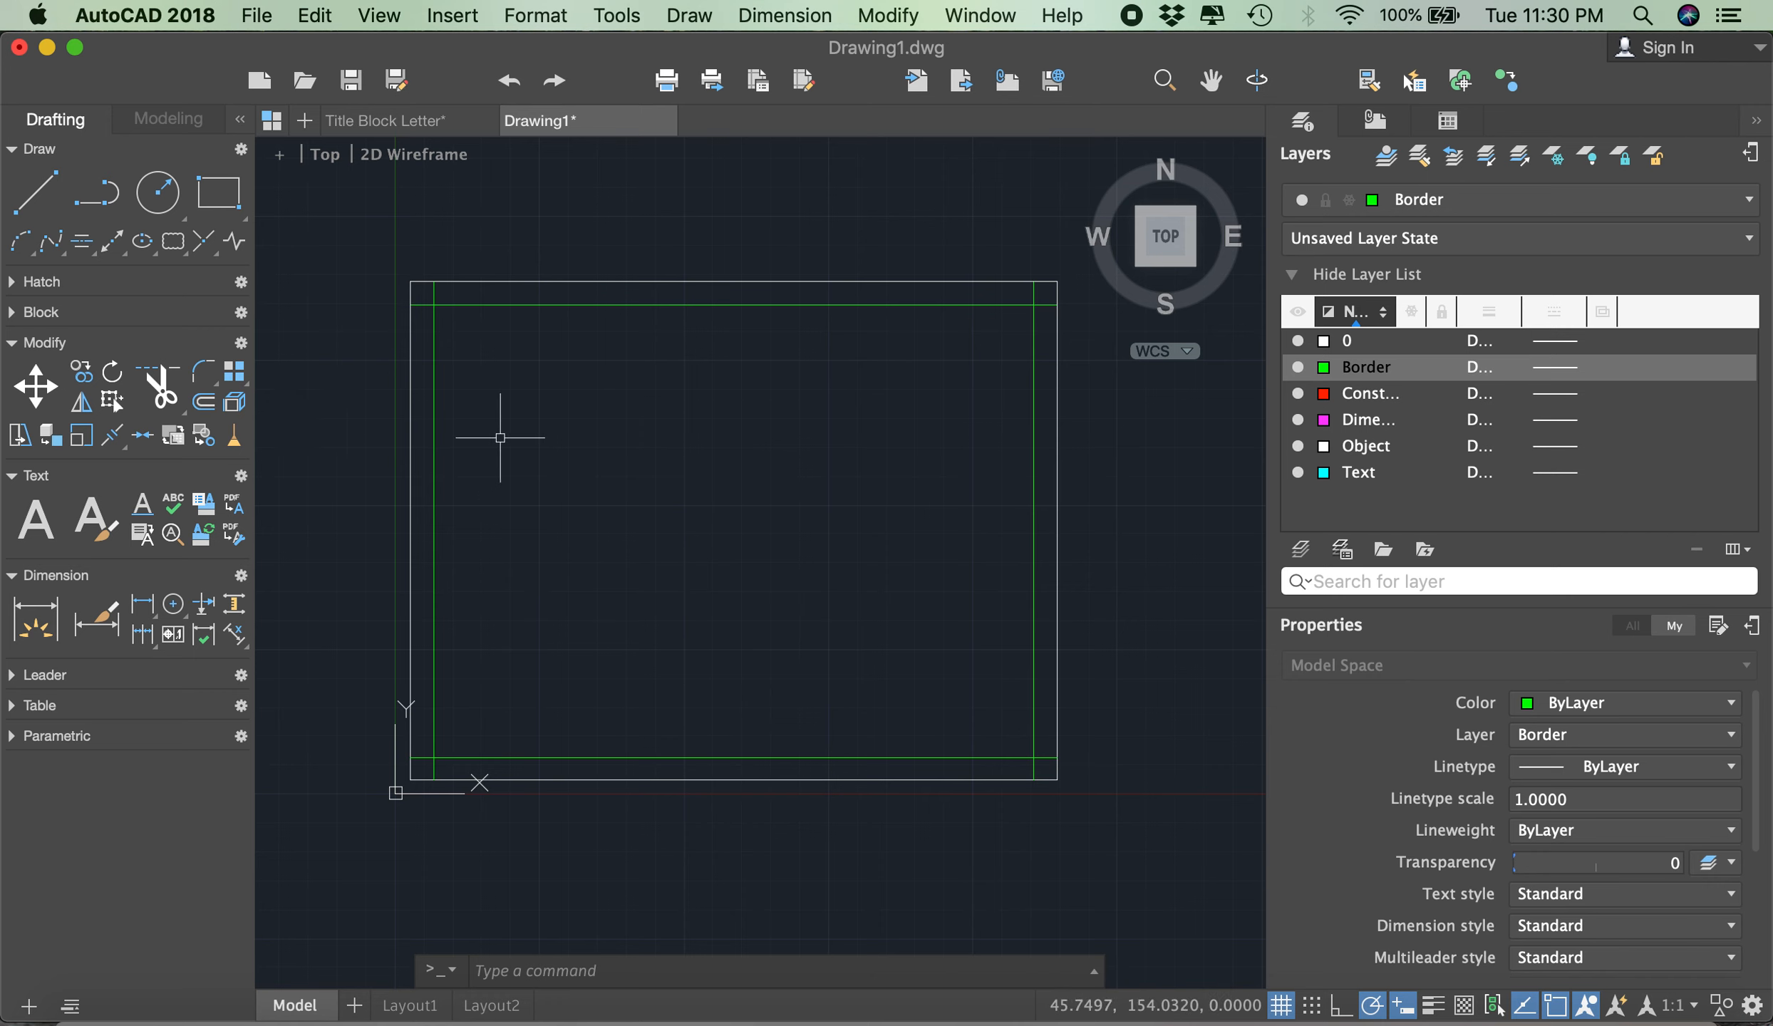
- Trim the overhanging ends of the four inner border lines at every corner, using all objects as cutting edges
text(trim)
key(Return)
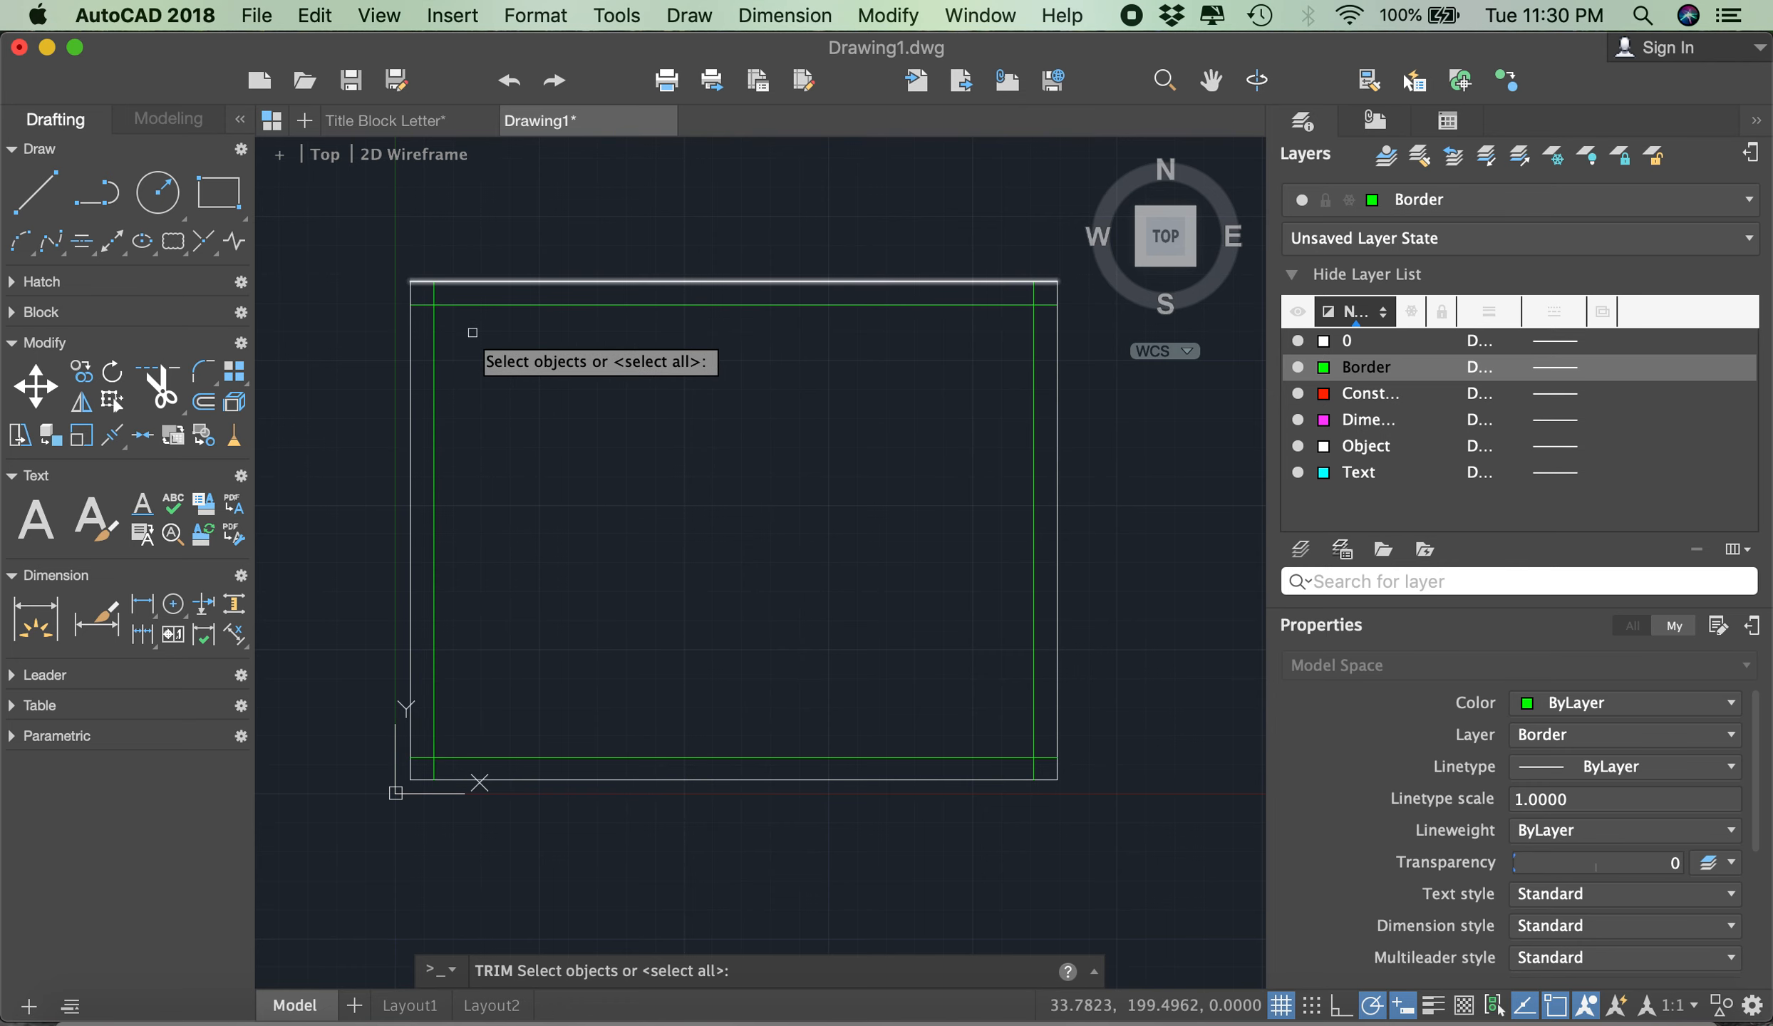
key(Return)
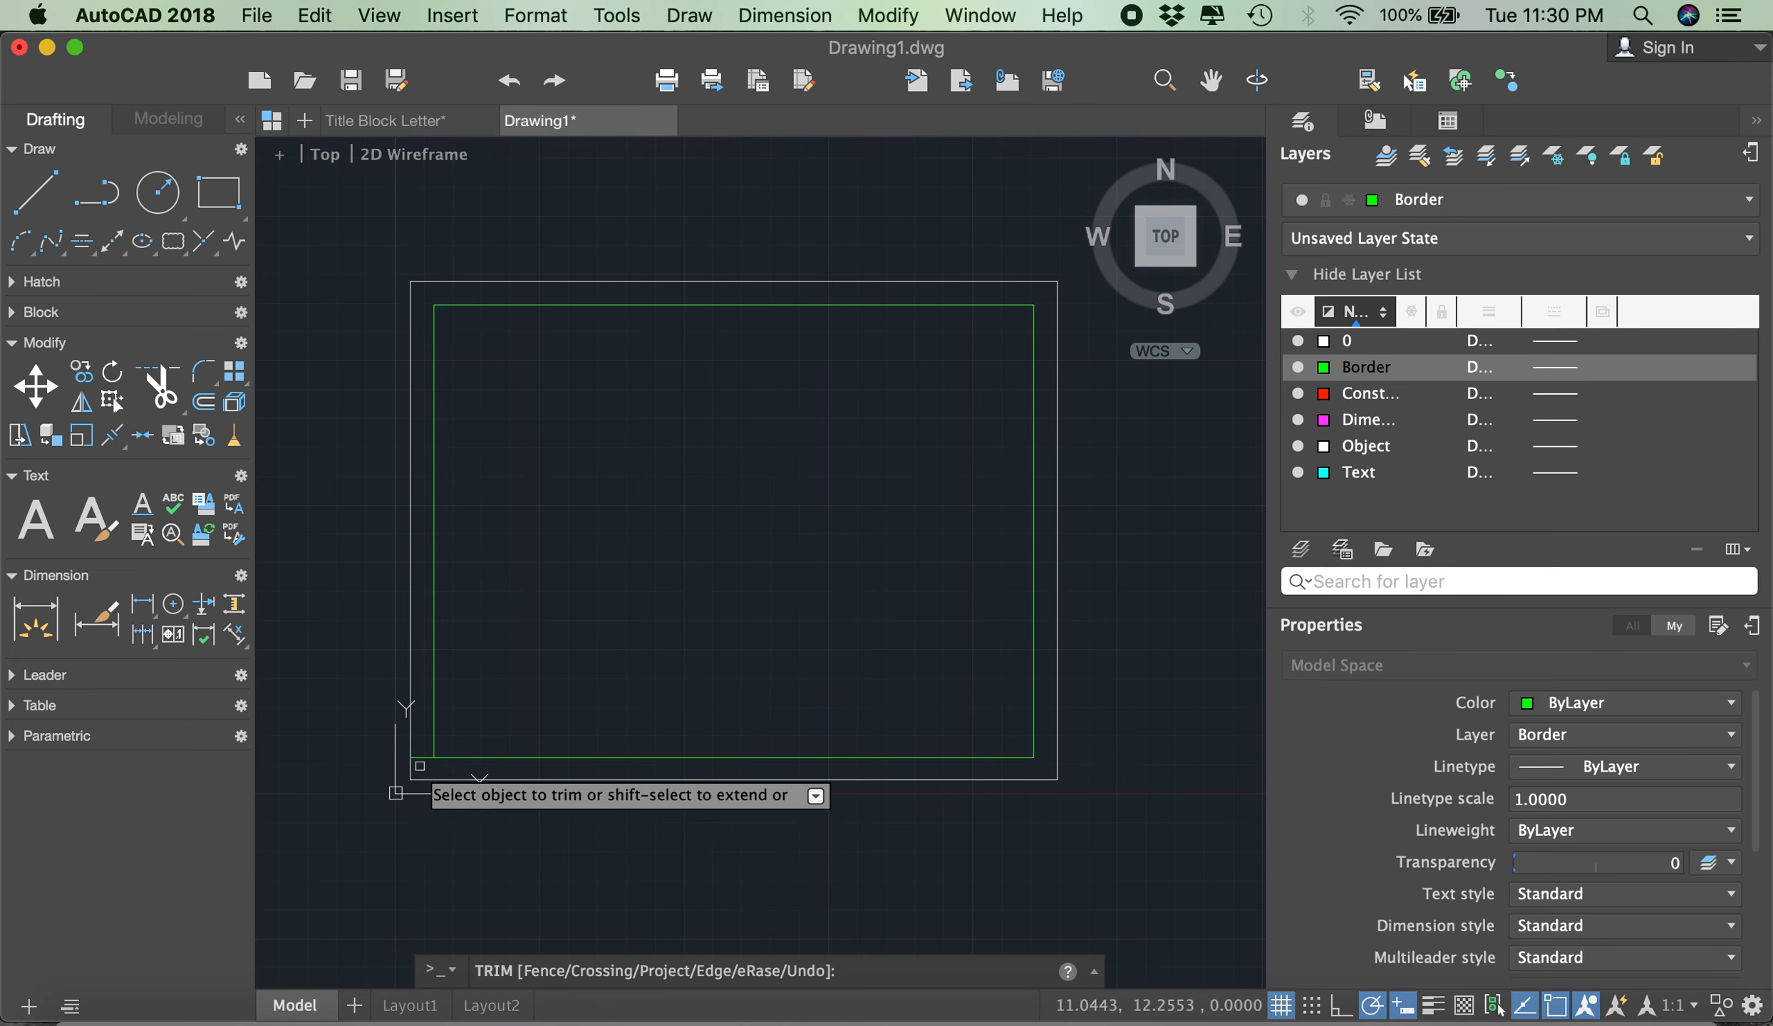
right_click(566, 661)
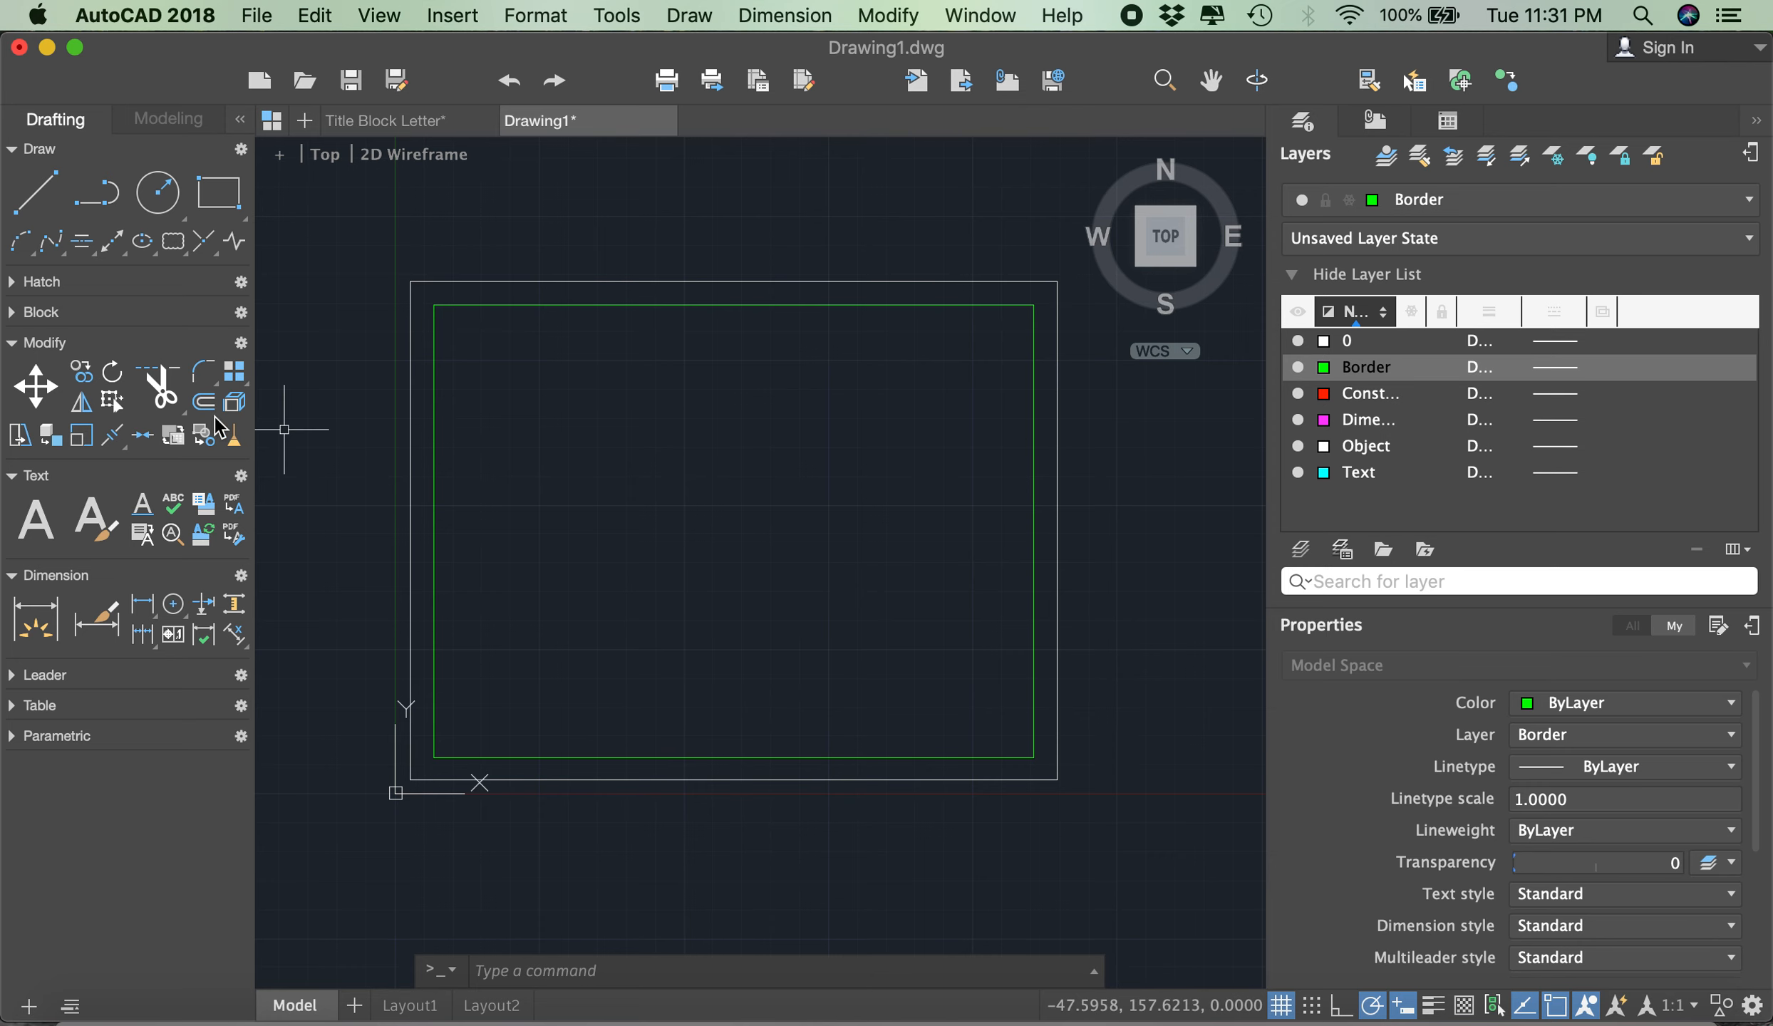
- Copy the inner border's bottom line straight up by 9 and by 18, using its left endpoint as the base point
click(82, 389)
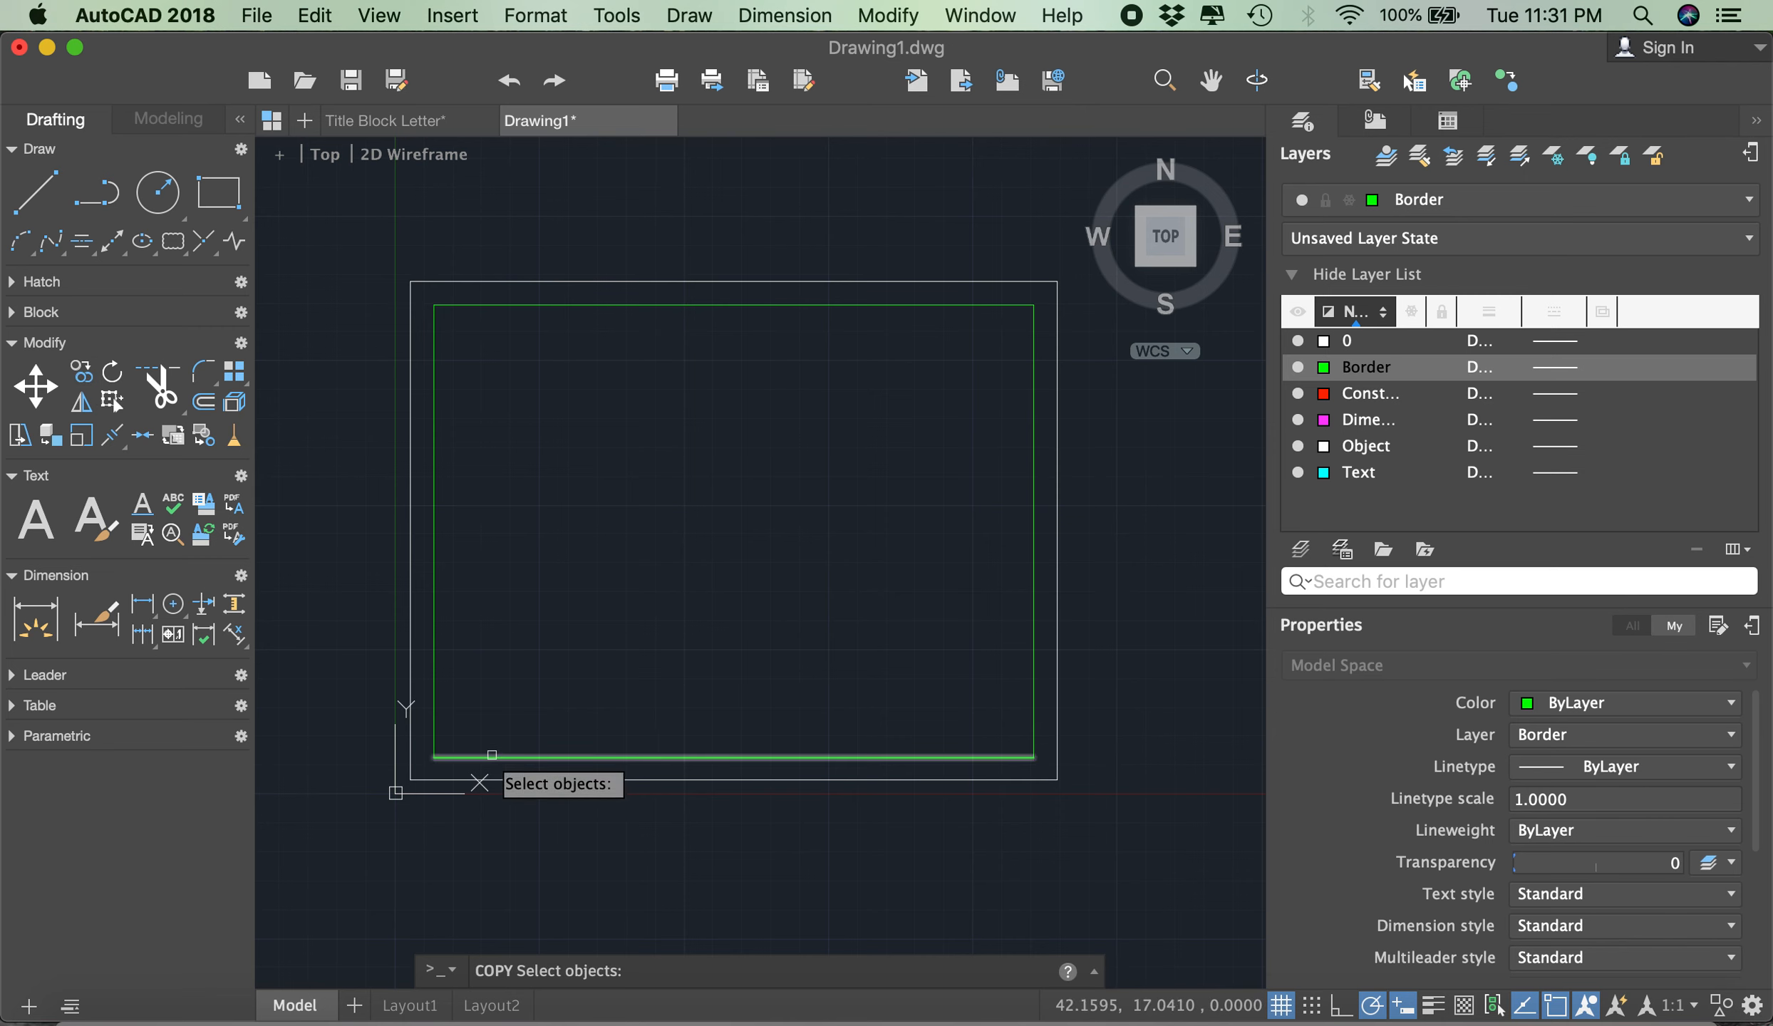
click(491, 755)
key(Return)
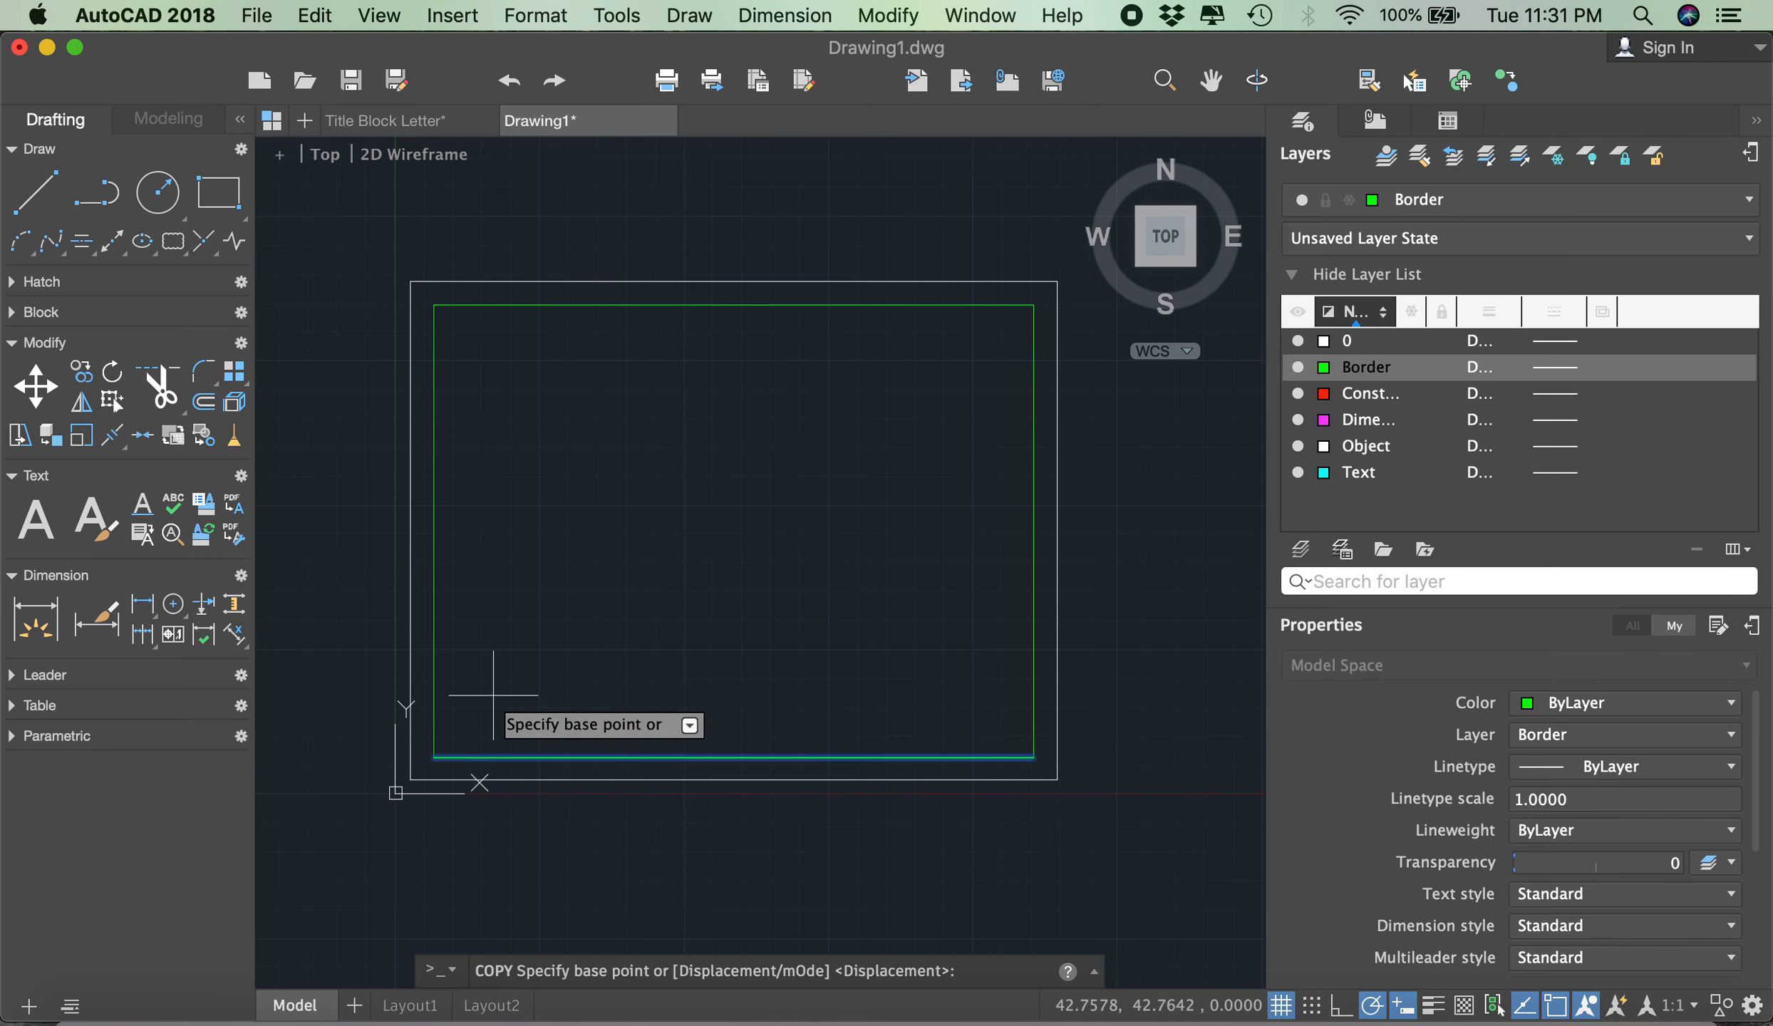
click(435, 756)
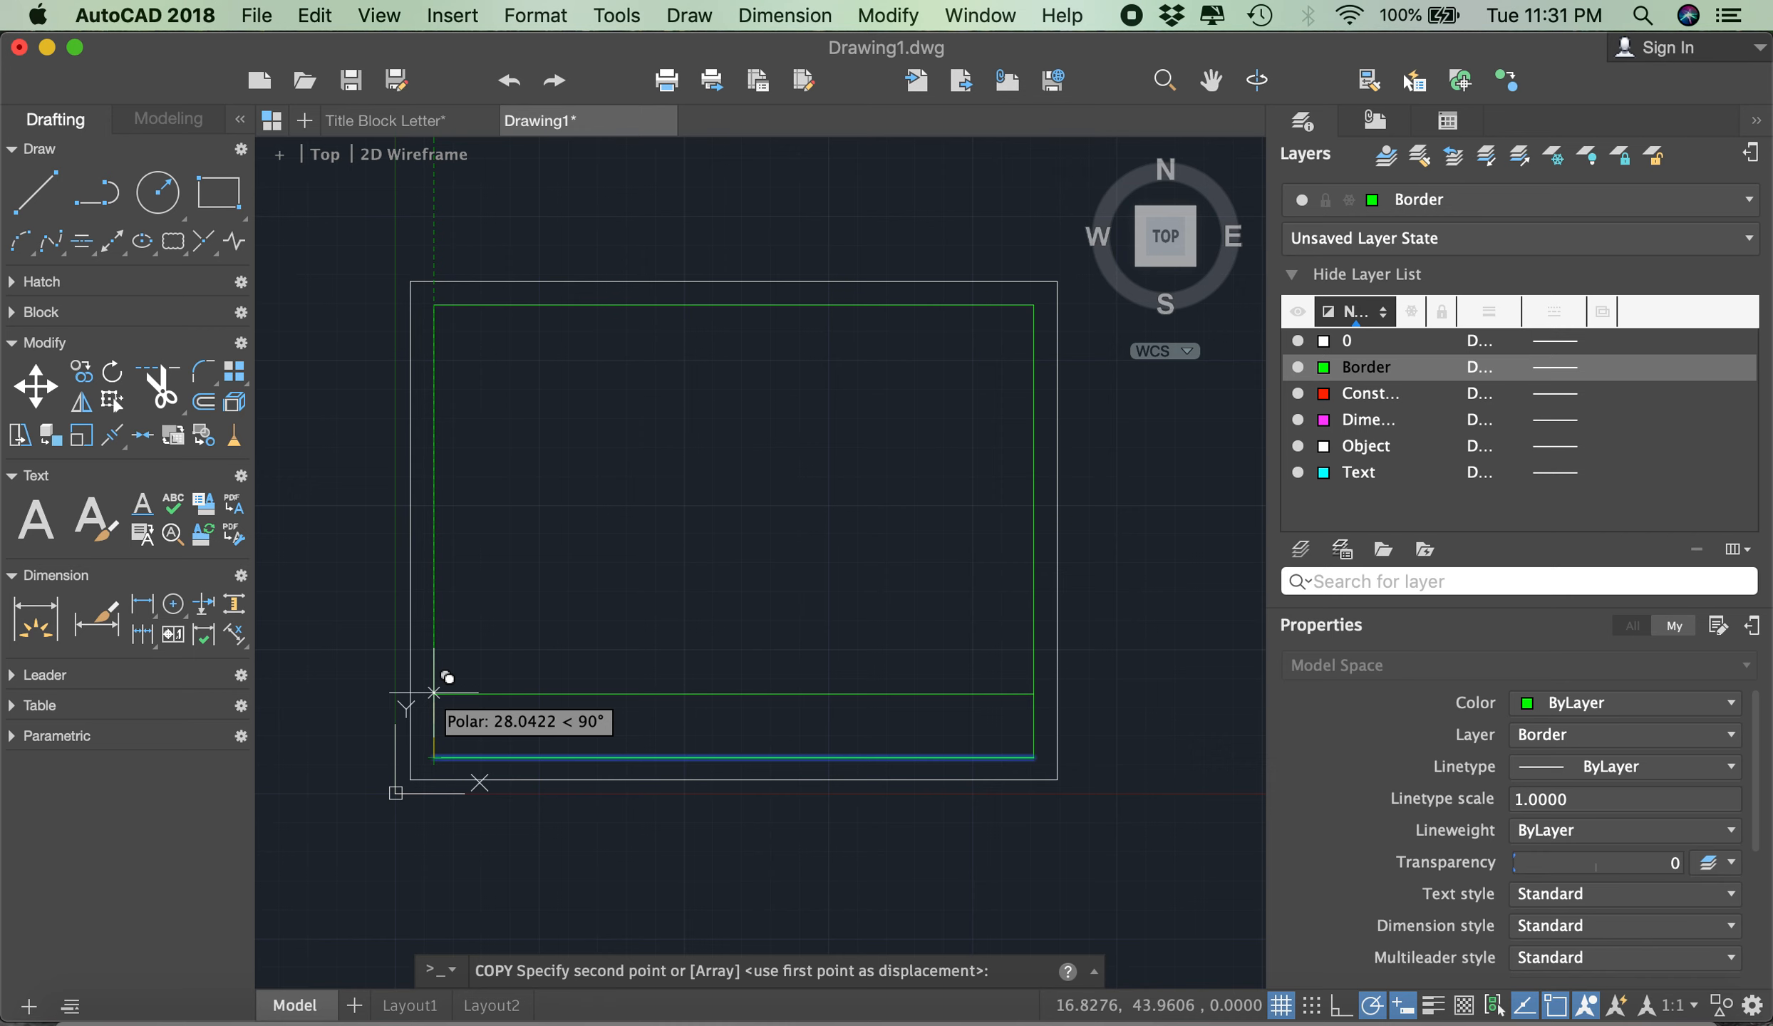
text(9)
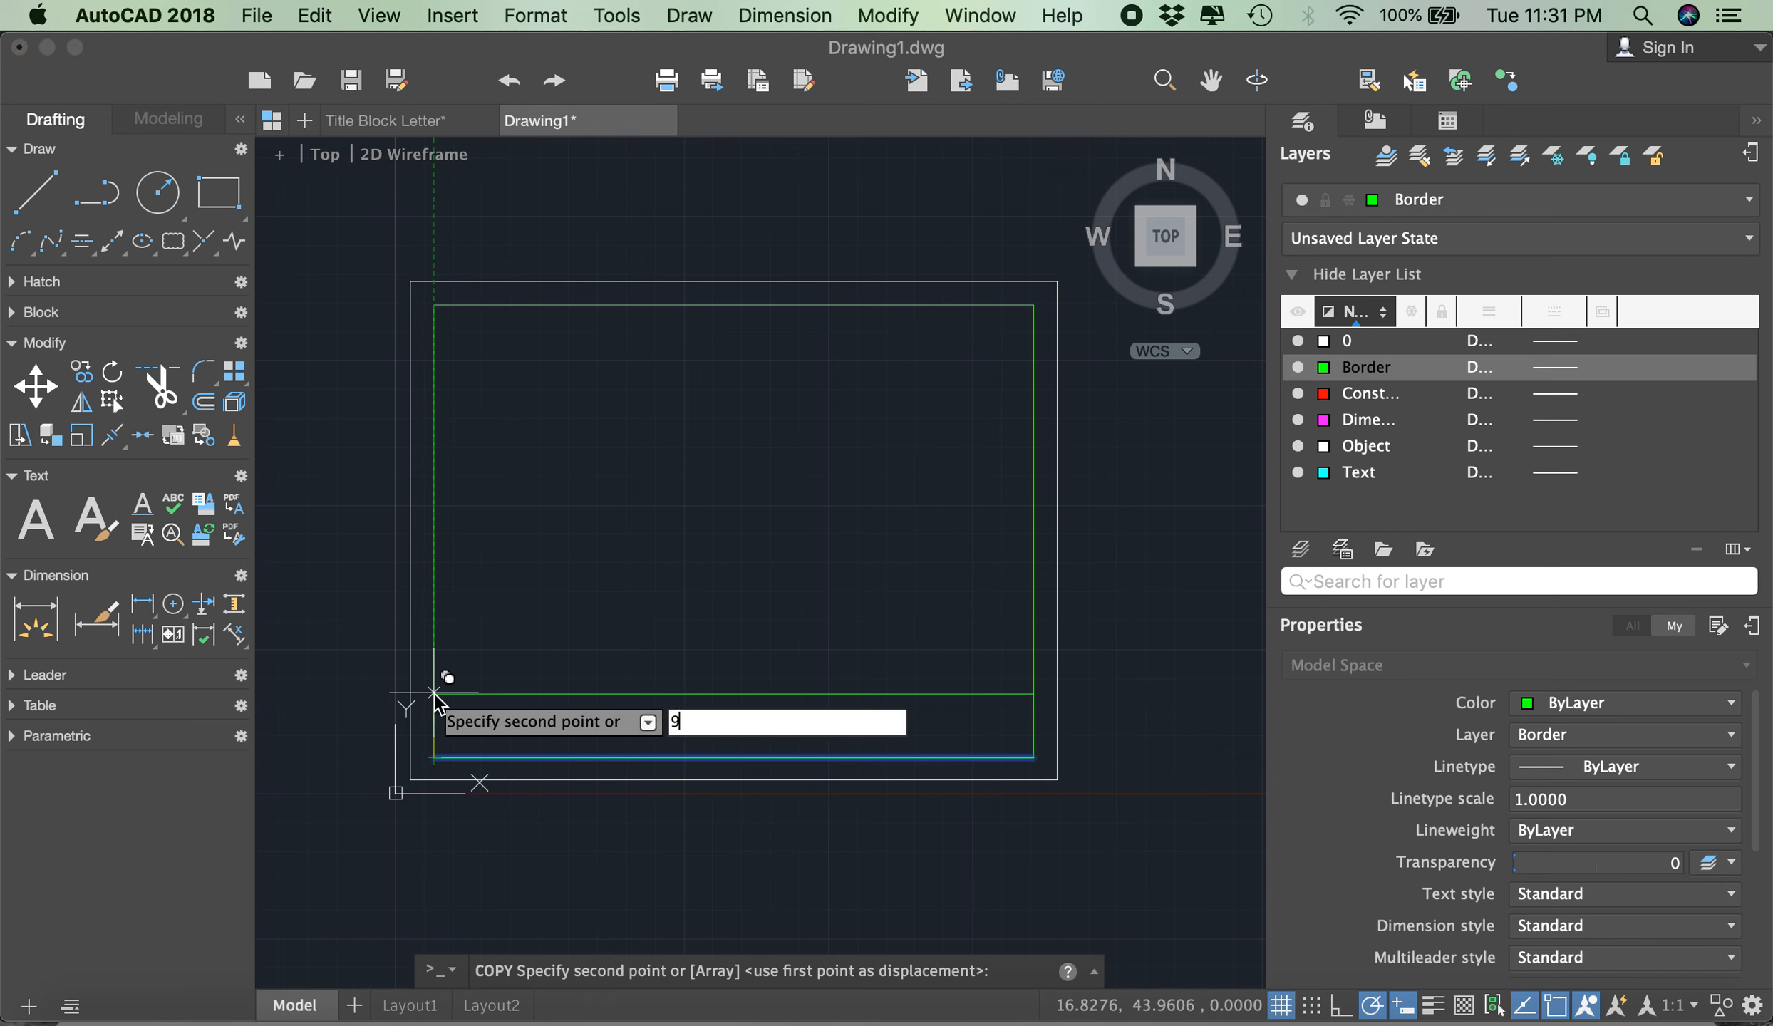
key(Return)
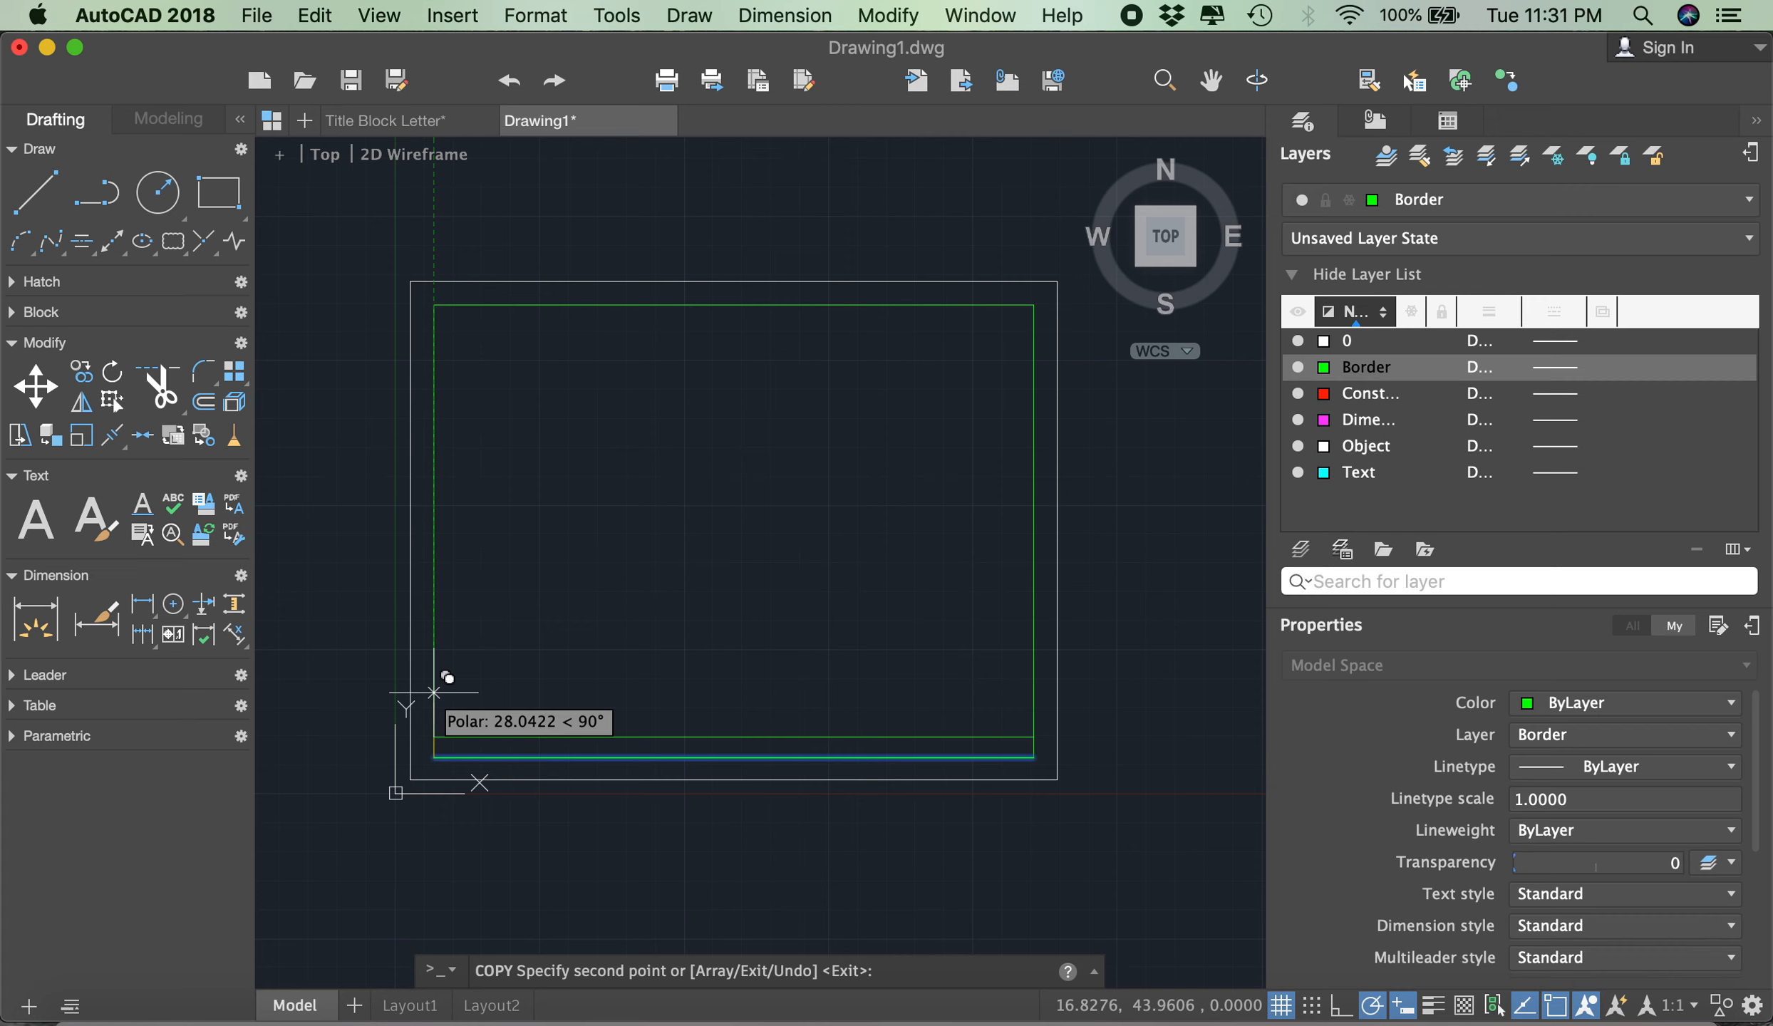
scroll(434, 692, up, 3)
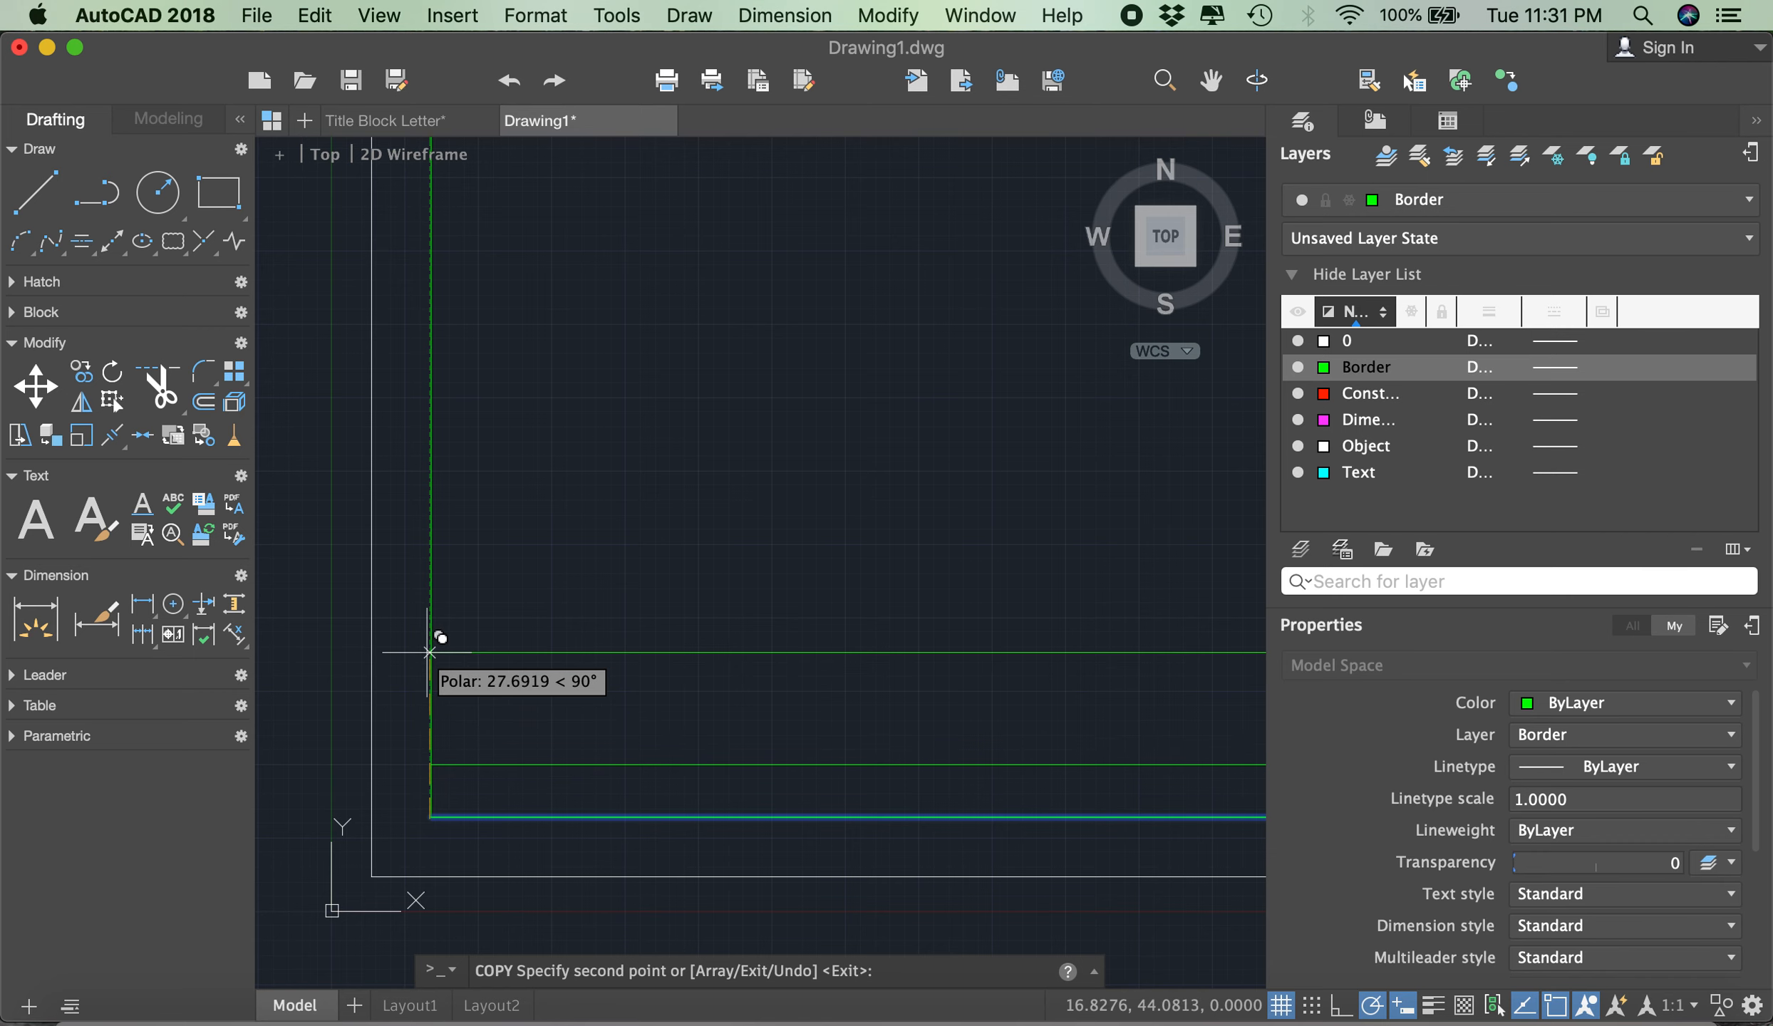
text(1)
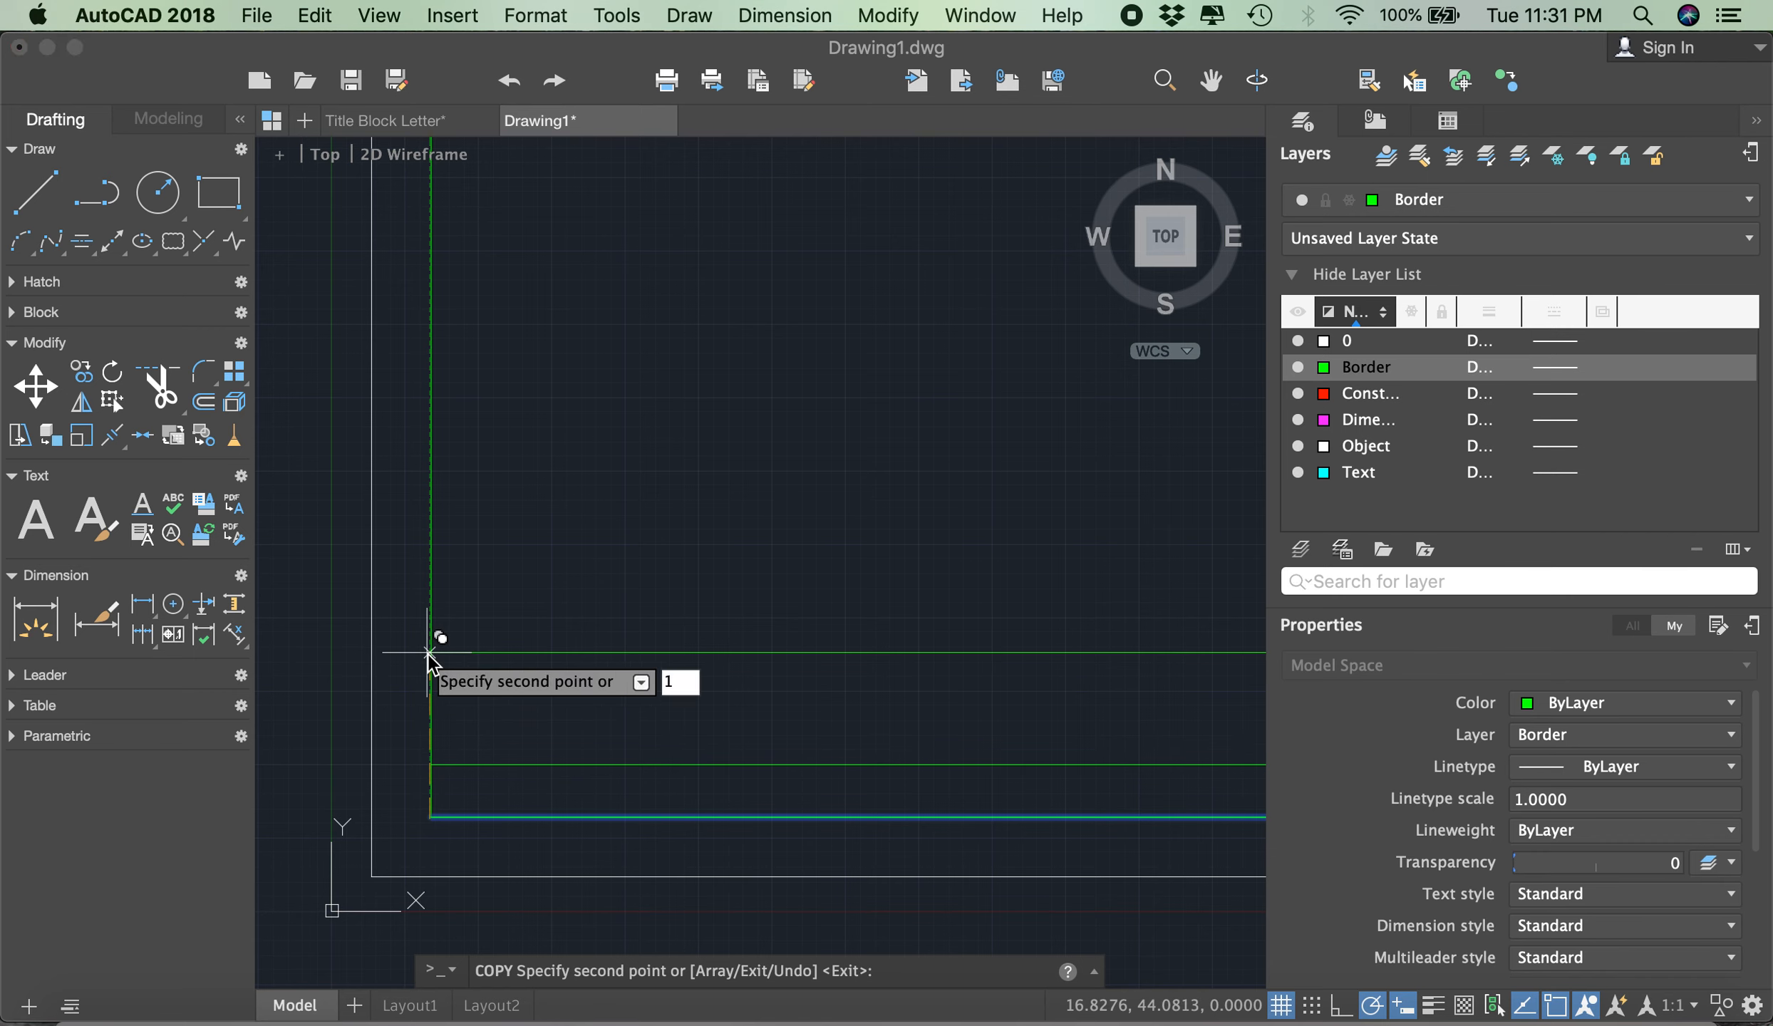
text(8)
key(Return)
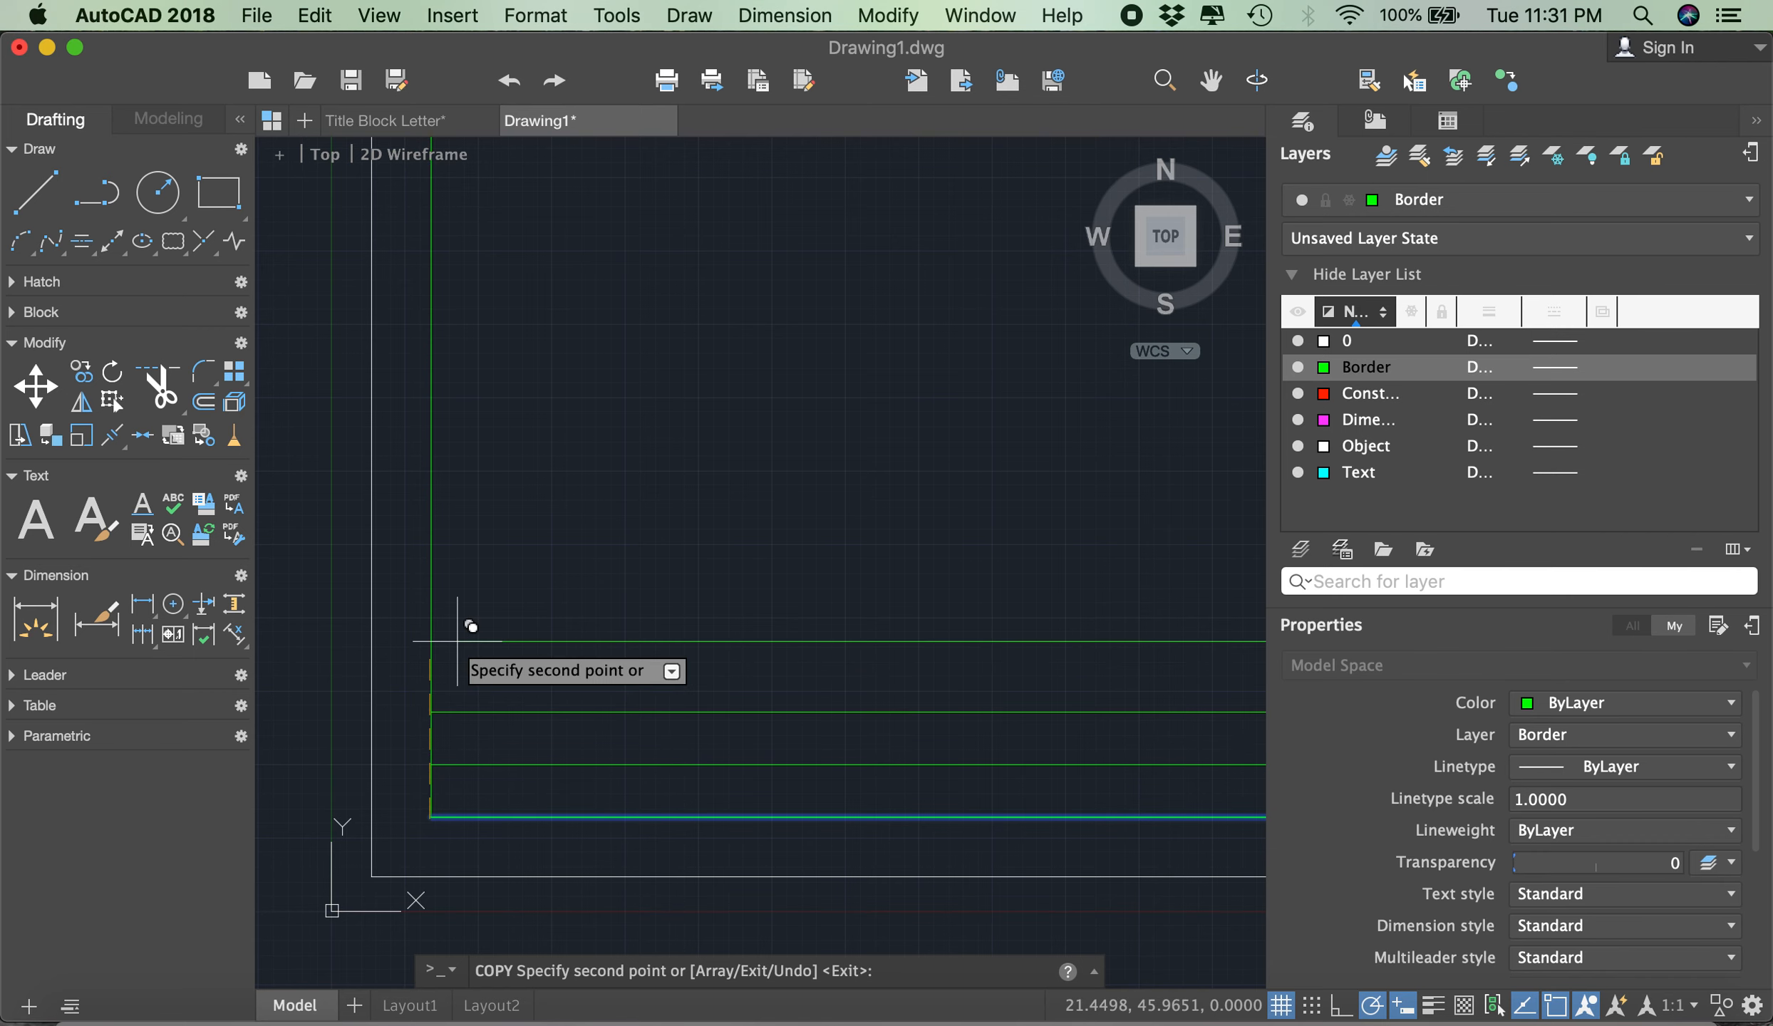
key(Return)
- Draw a vertical line from a point 130 along the upper copied line from its left end, down to the border's bottom line
scroll(359, 624, down, 5)
scroll(359, 623, down, 2)
scroll(400, 611, up, 5)
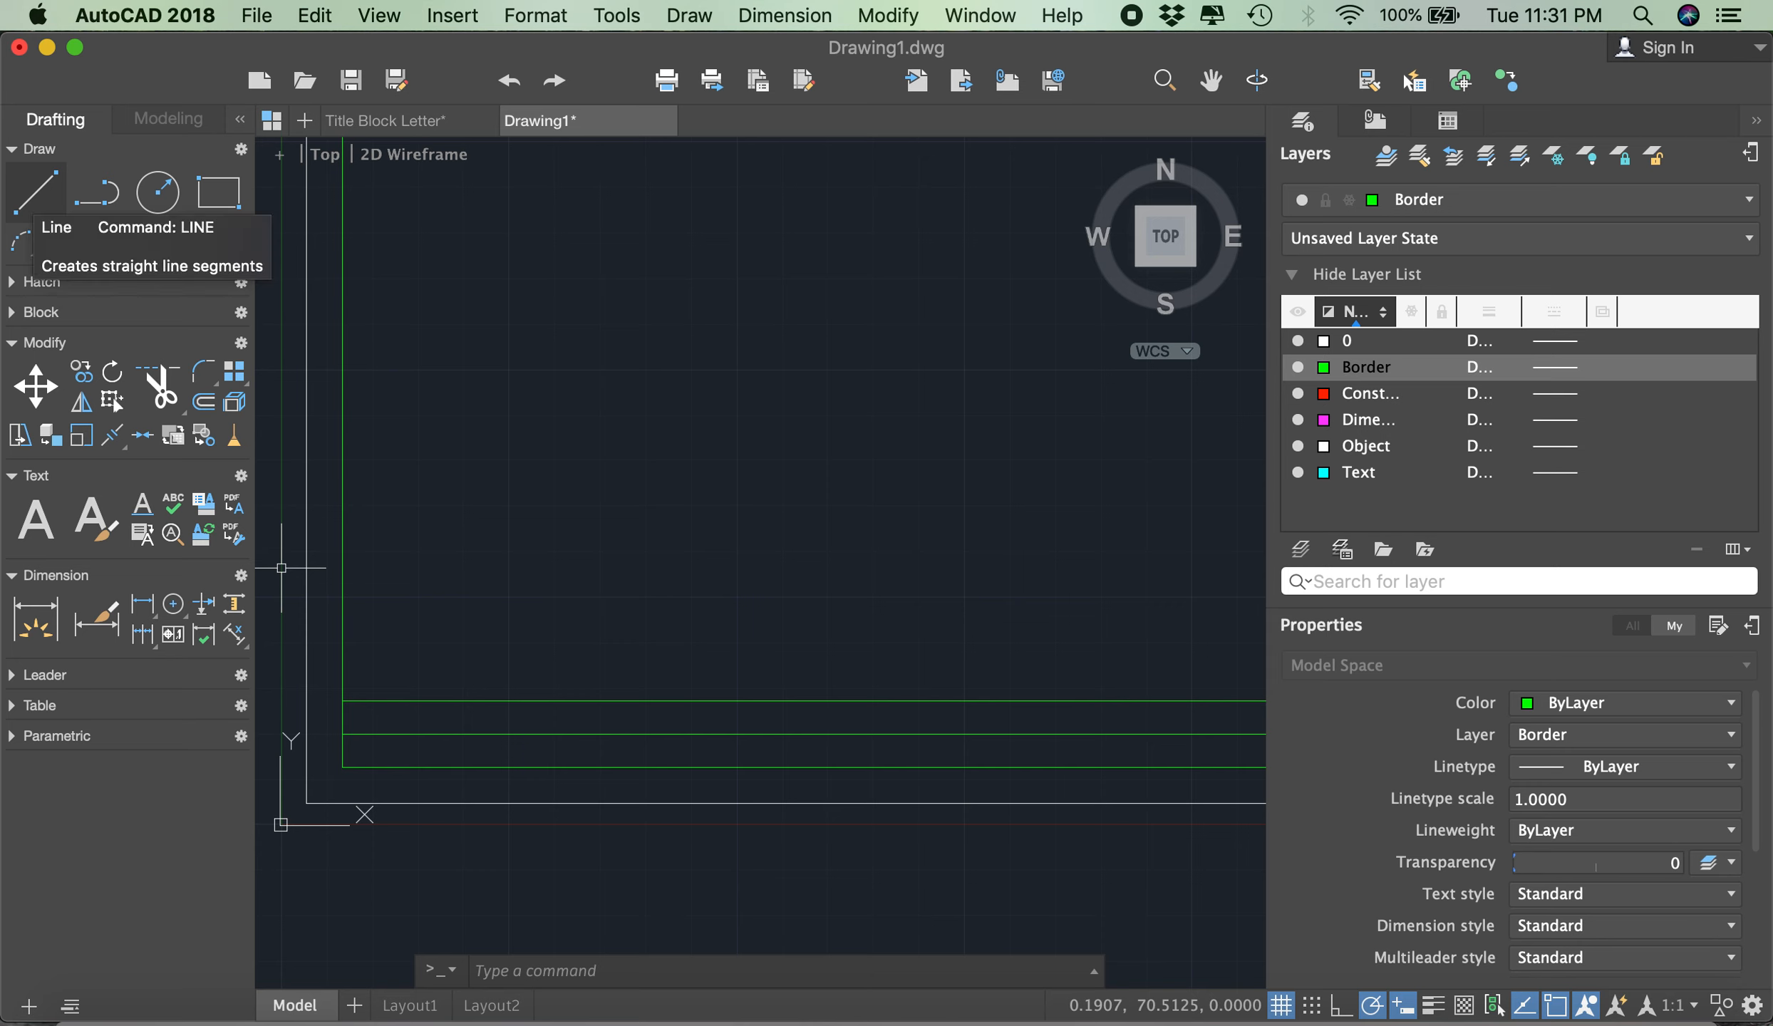
click(35, 191)
scroll(371, 591, down, 3)
scroll(370, 620, up, 3)
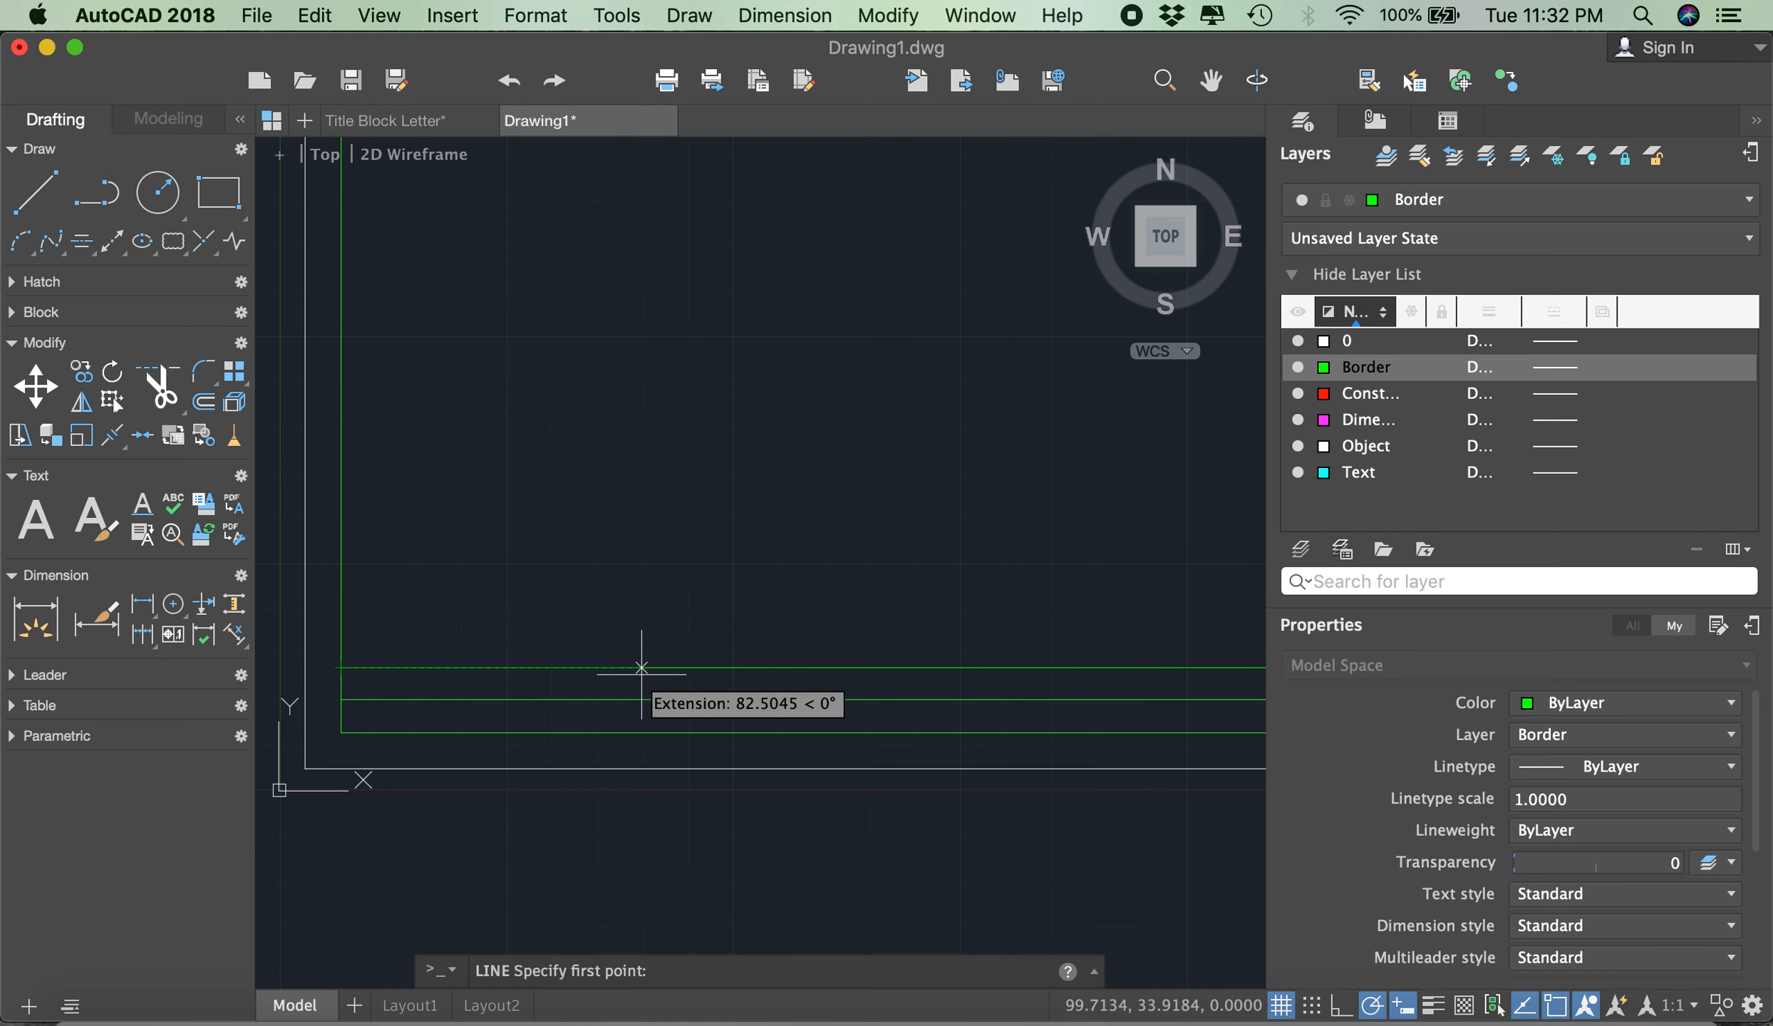
text(130)
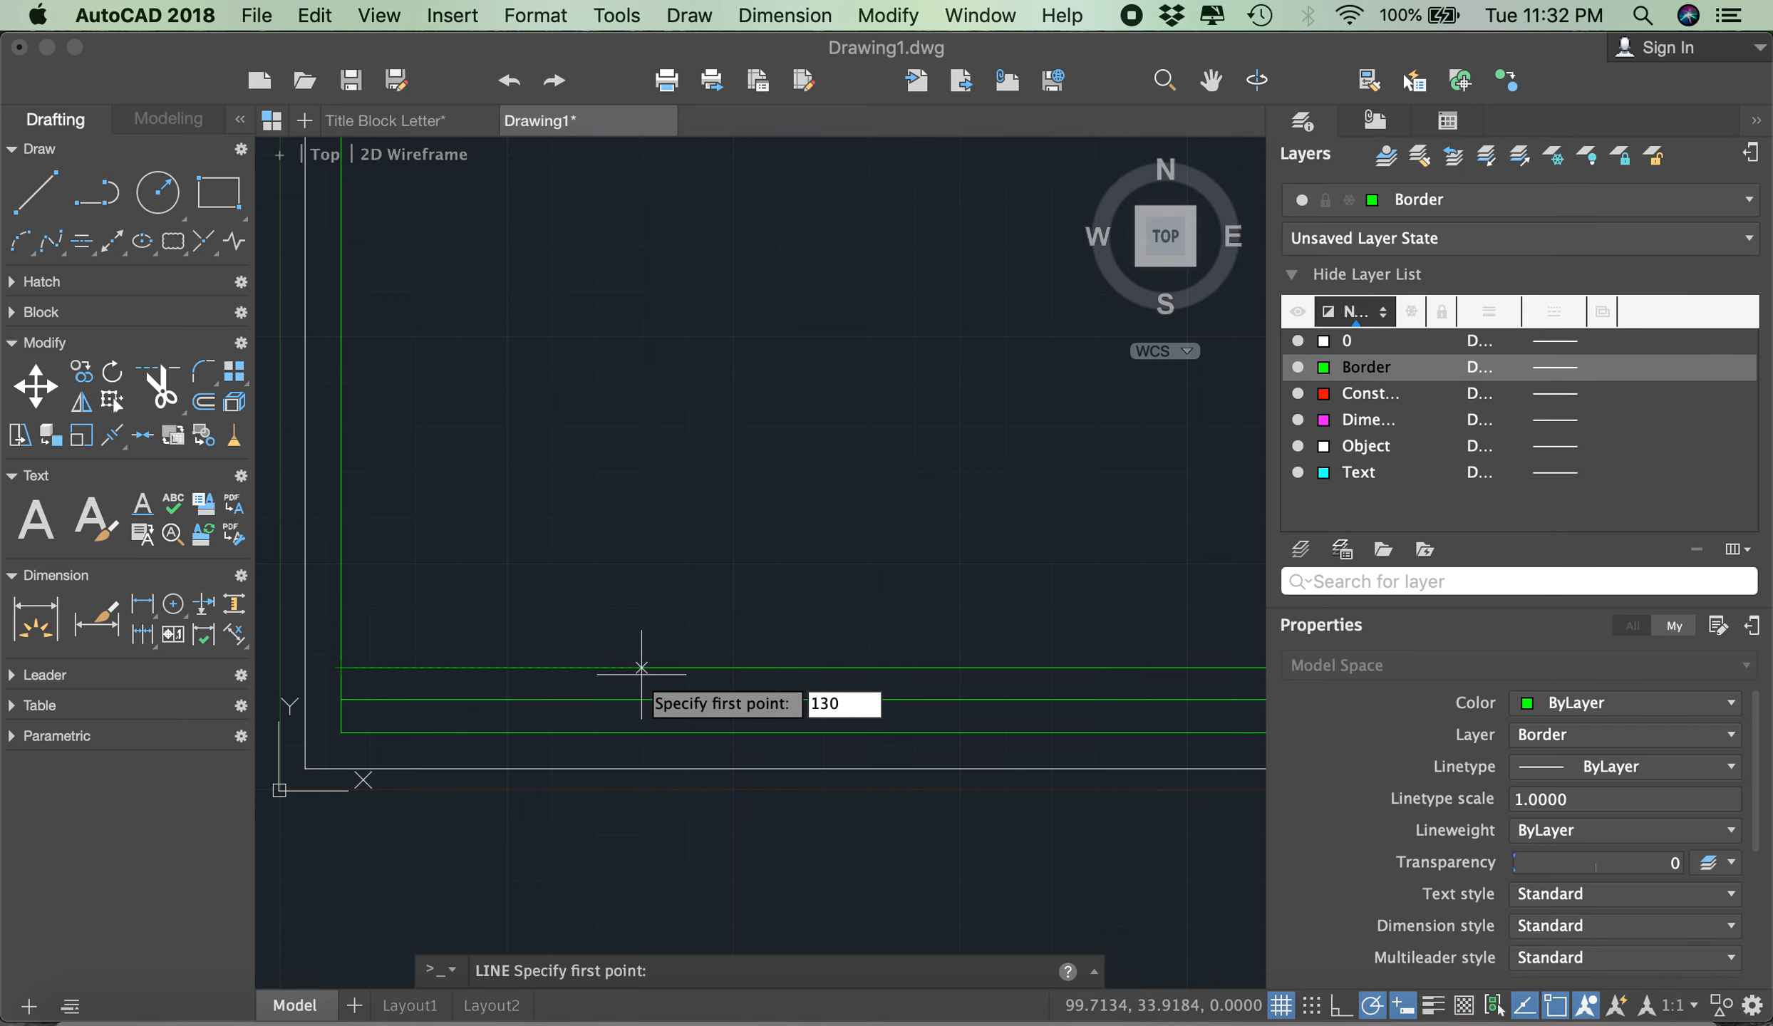
key(Return)
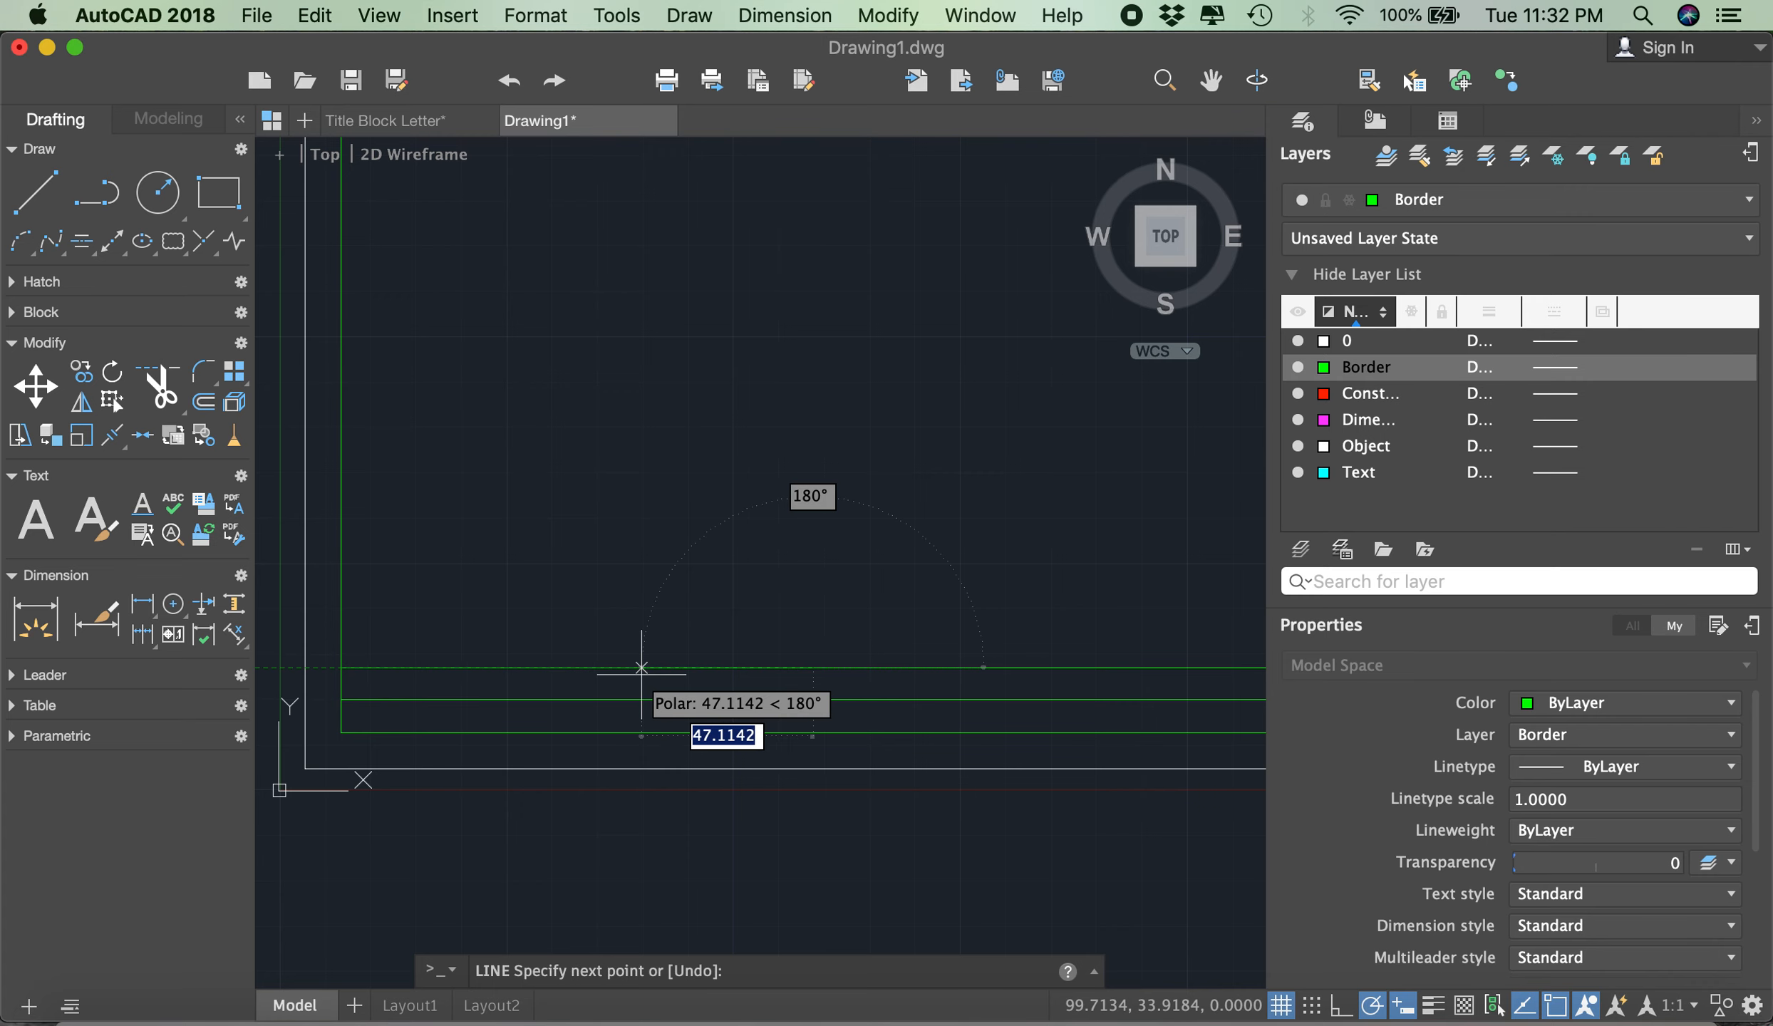
scroll(622, 673, down, 2)
scroll(573, 647, up, 5)
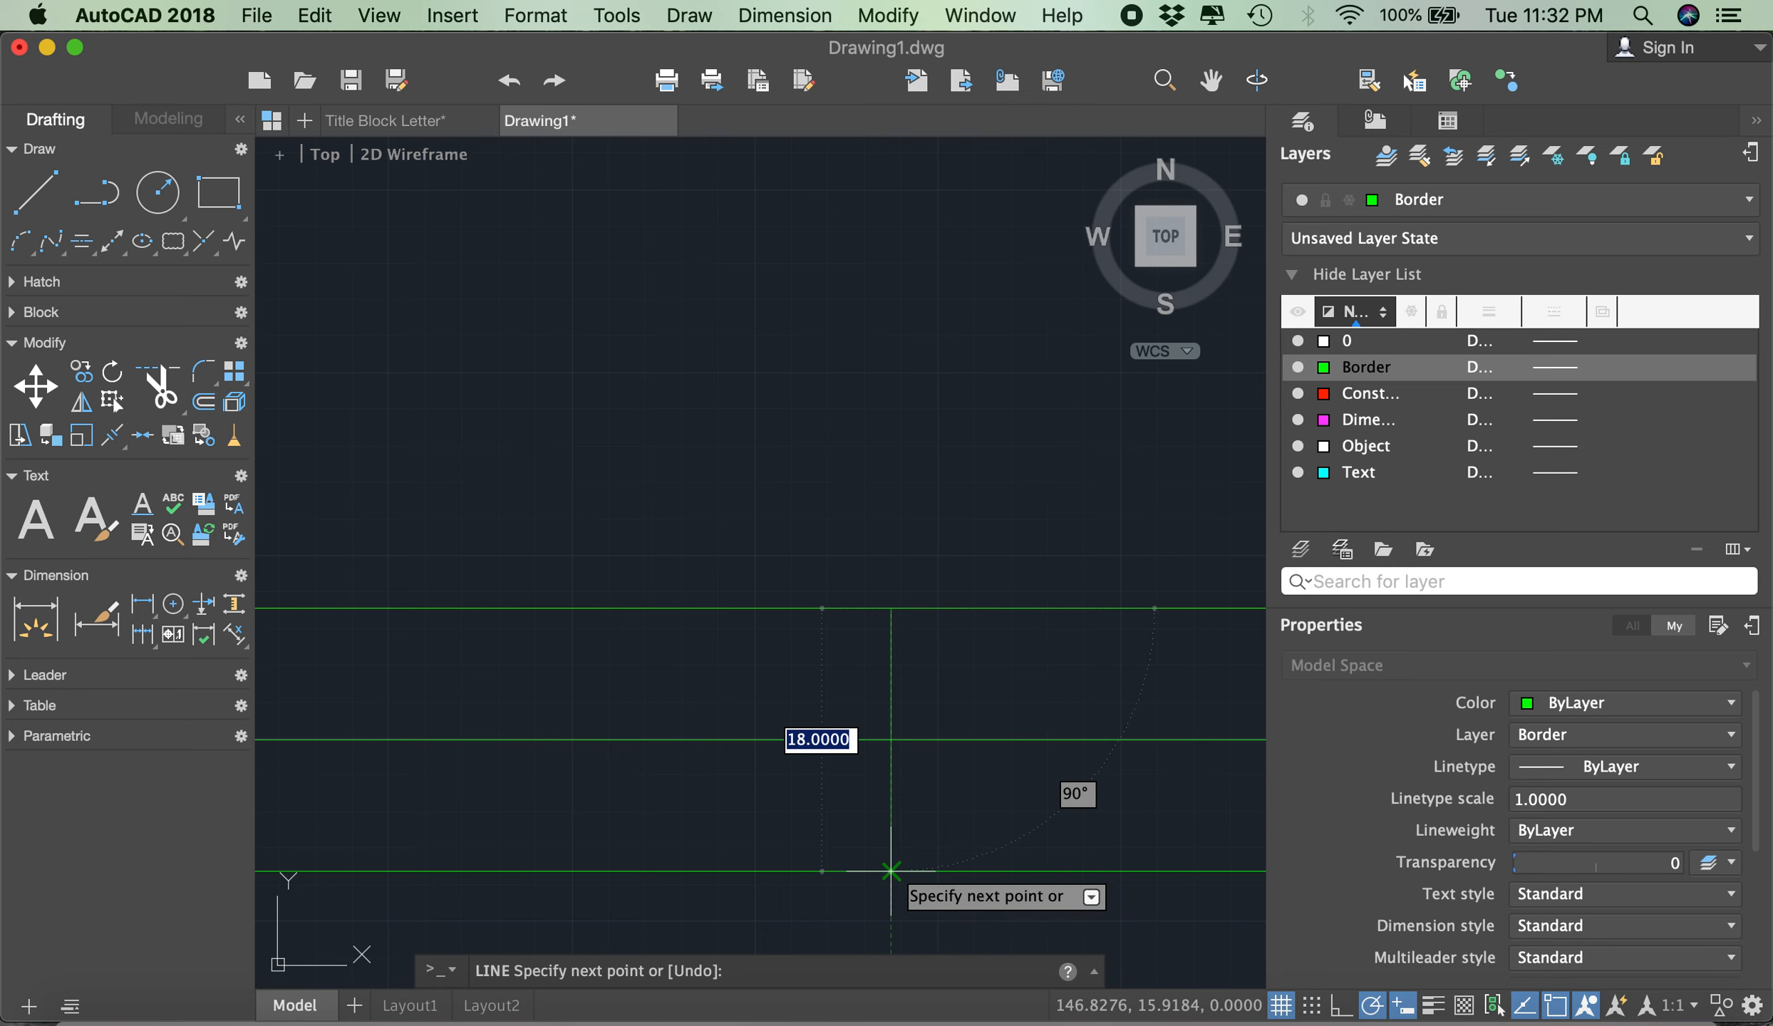
click(891, 871)
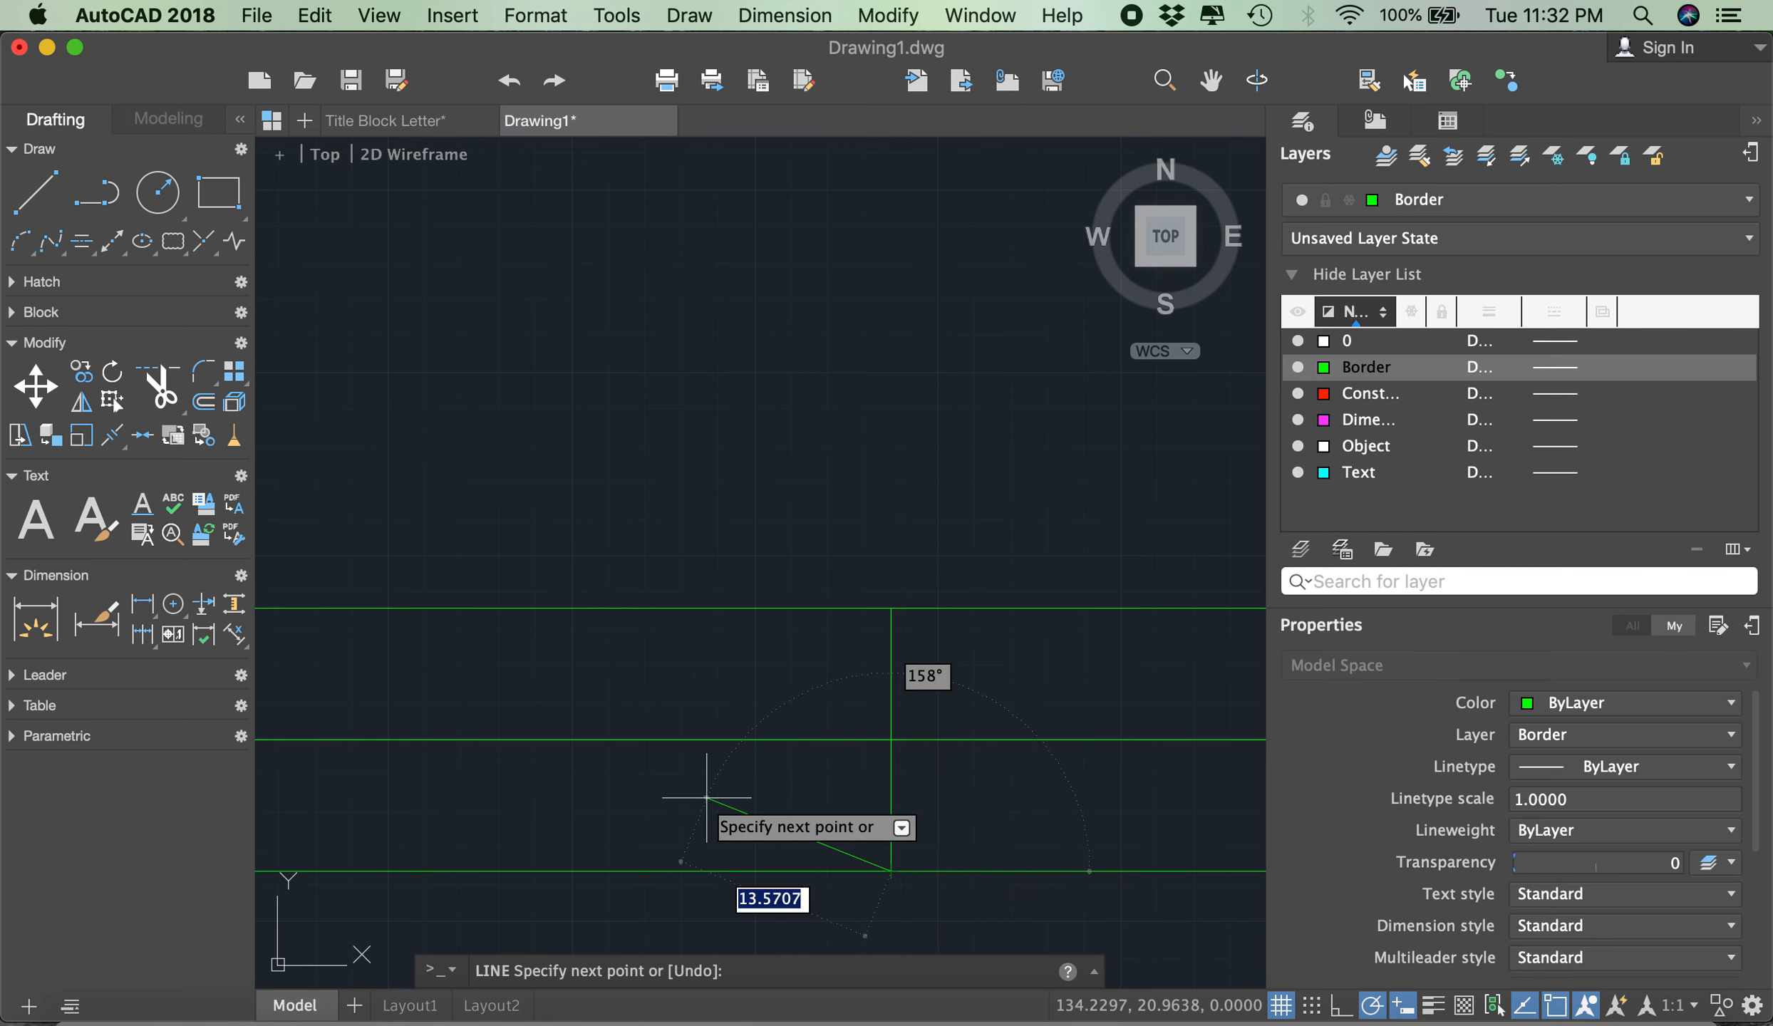
- Draw a vertical line 50 right of the existing divider, from the upper title block line down to the border's bottom line
key(Escape)
scroll(637, 716, down, 4)
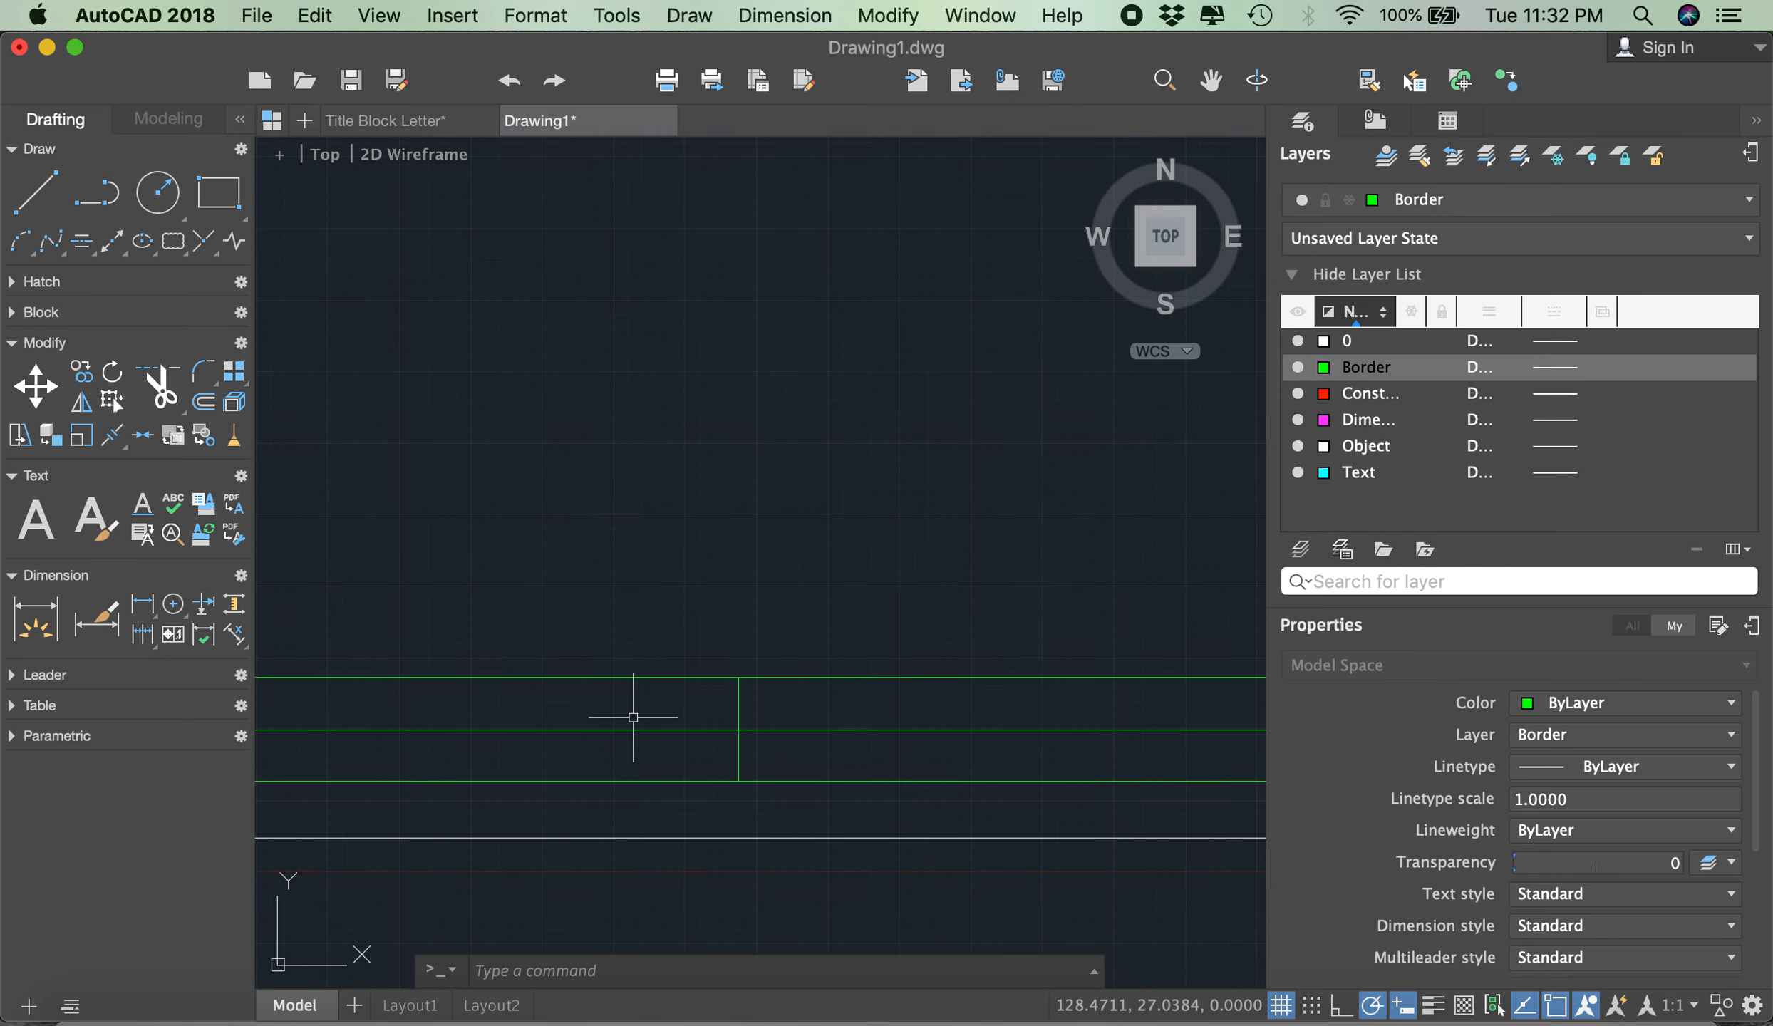
scroll(694, 606, down, 4)
scroll(704, 606, up, 3)
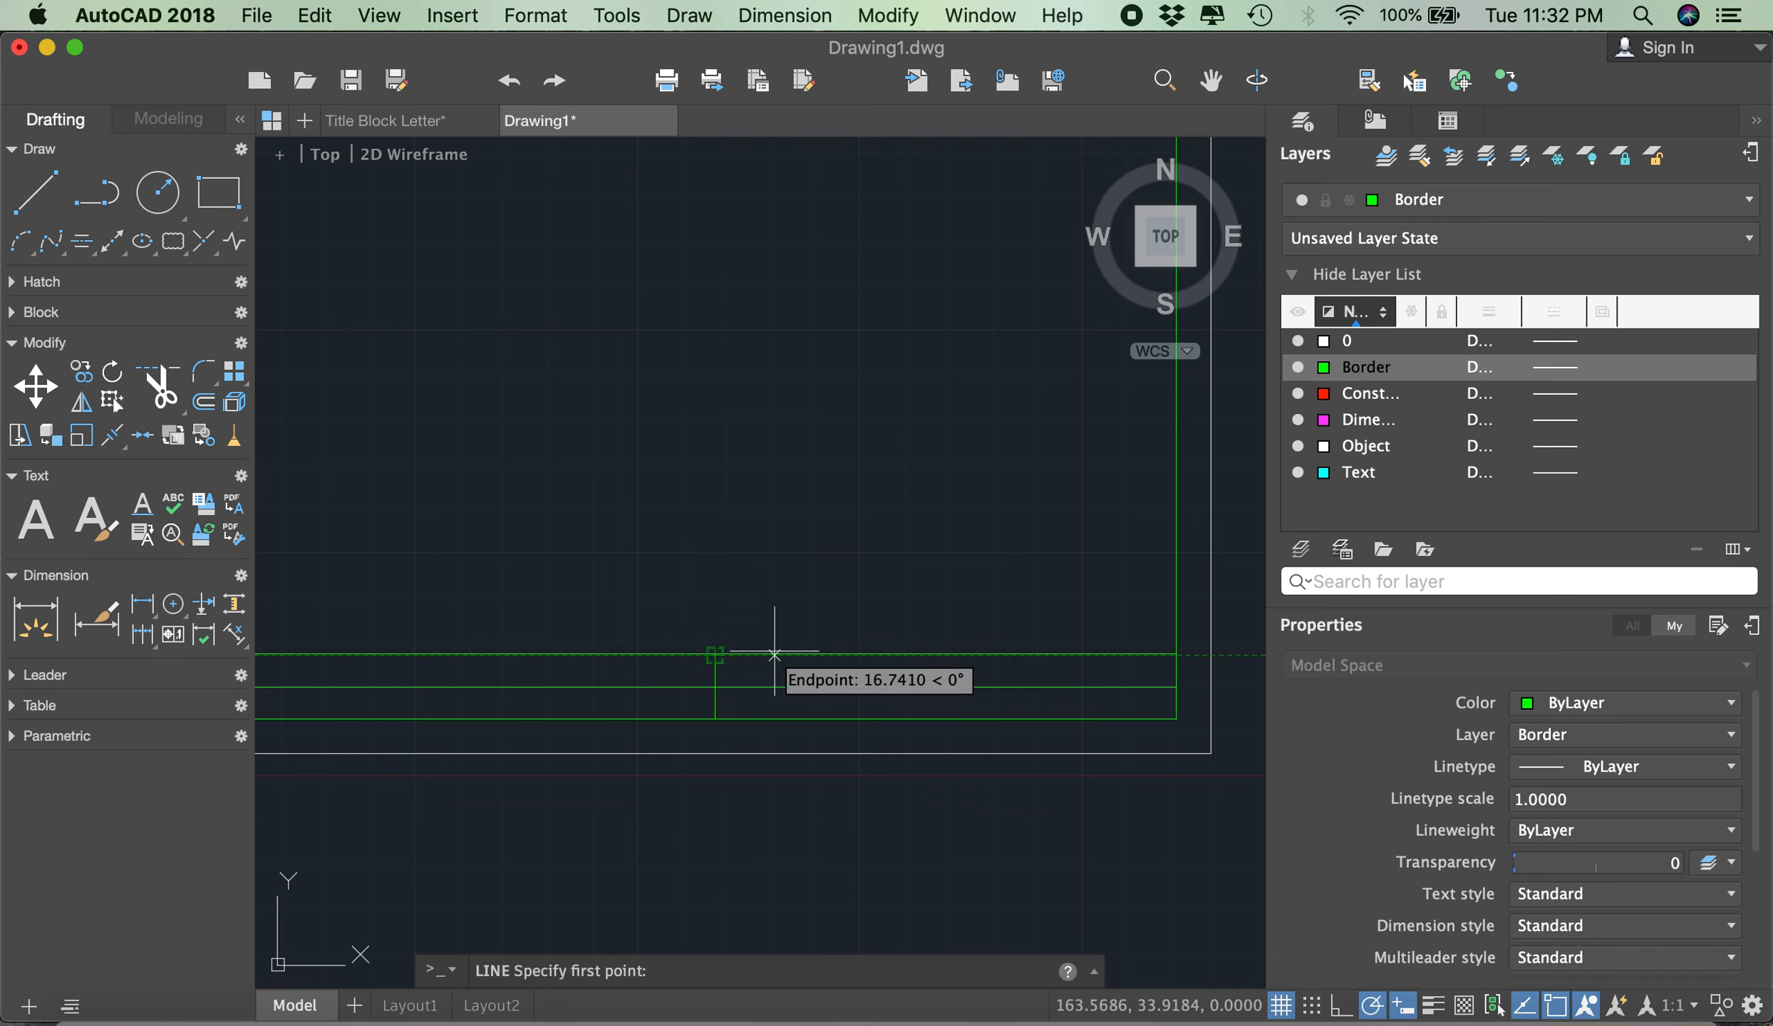
text(50)
key(Return)
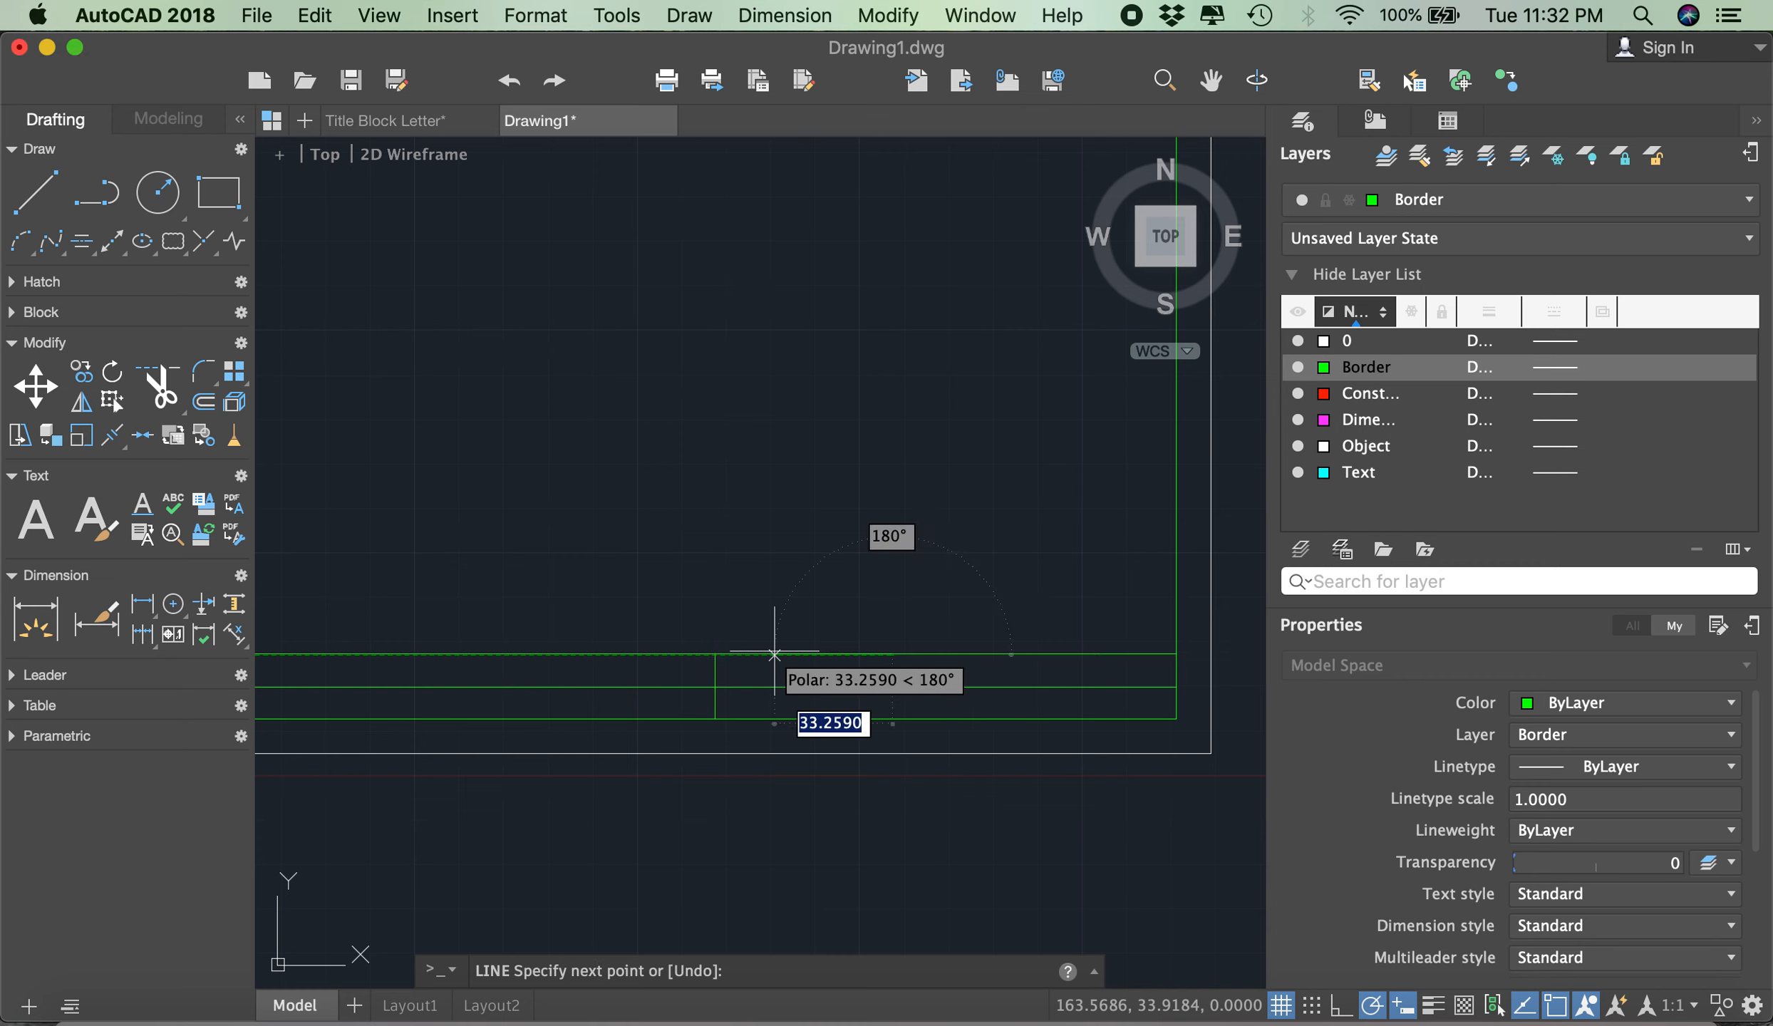
click(893, 718)
key(Return)
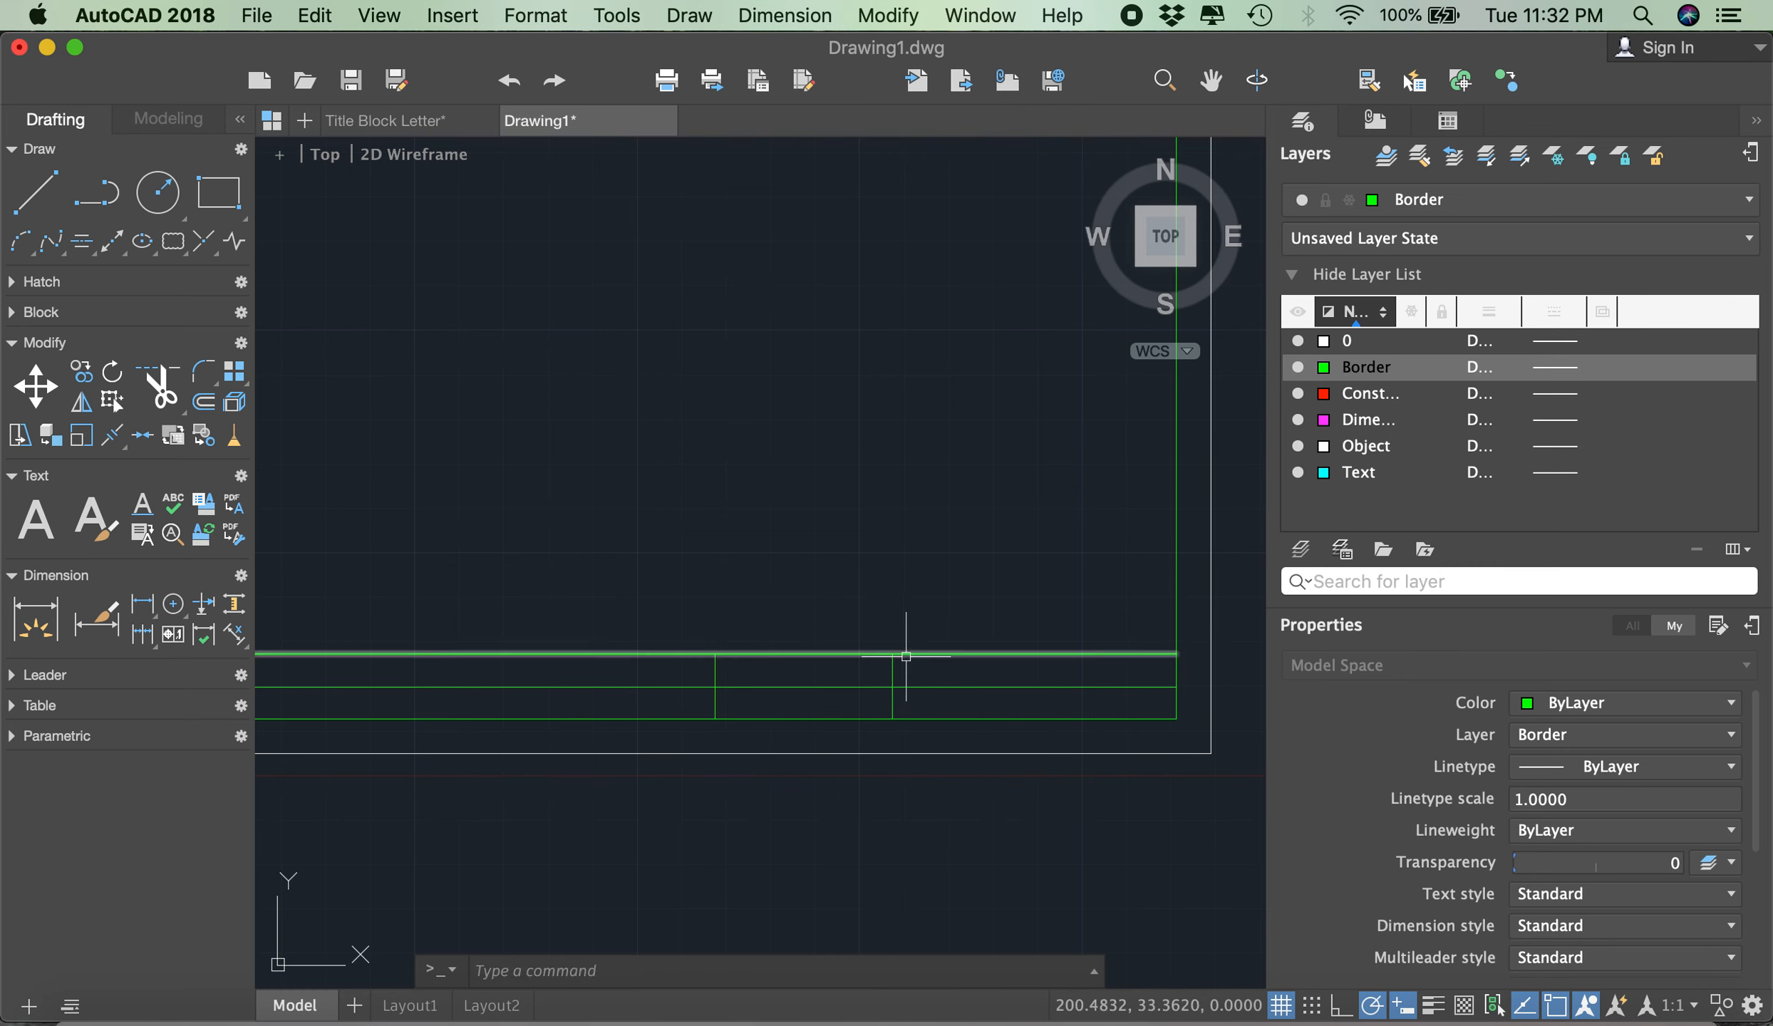
- Draw another full-height vertical divider, starting 50 right of the second divider's top endpoint and ending on the border's bottom line
key(Return)
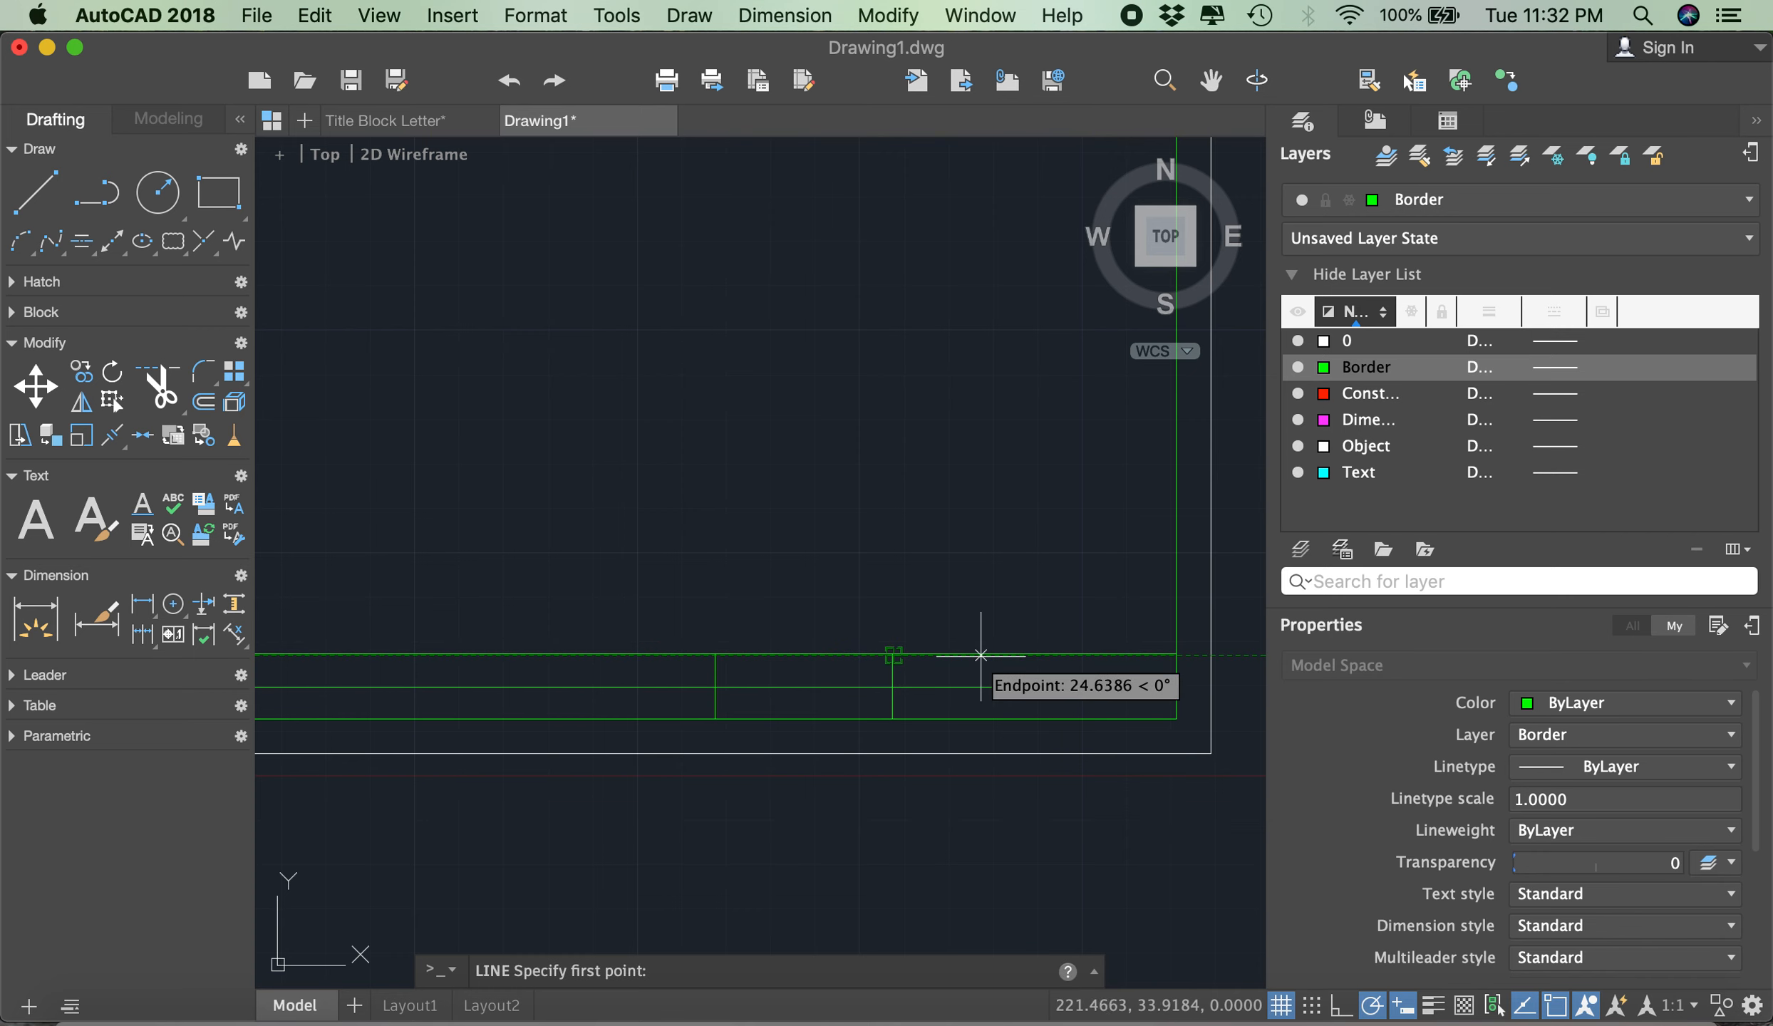
text(50)
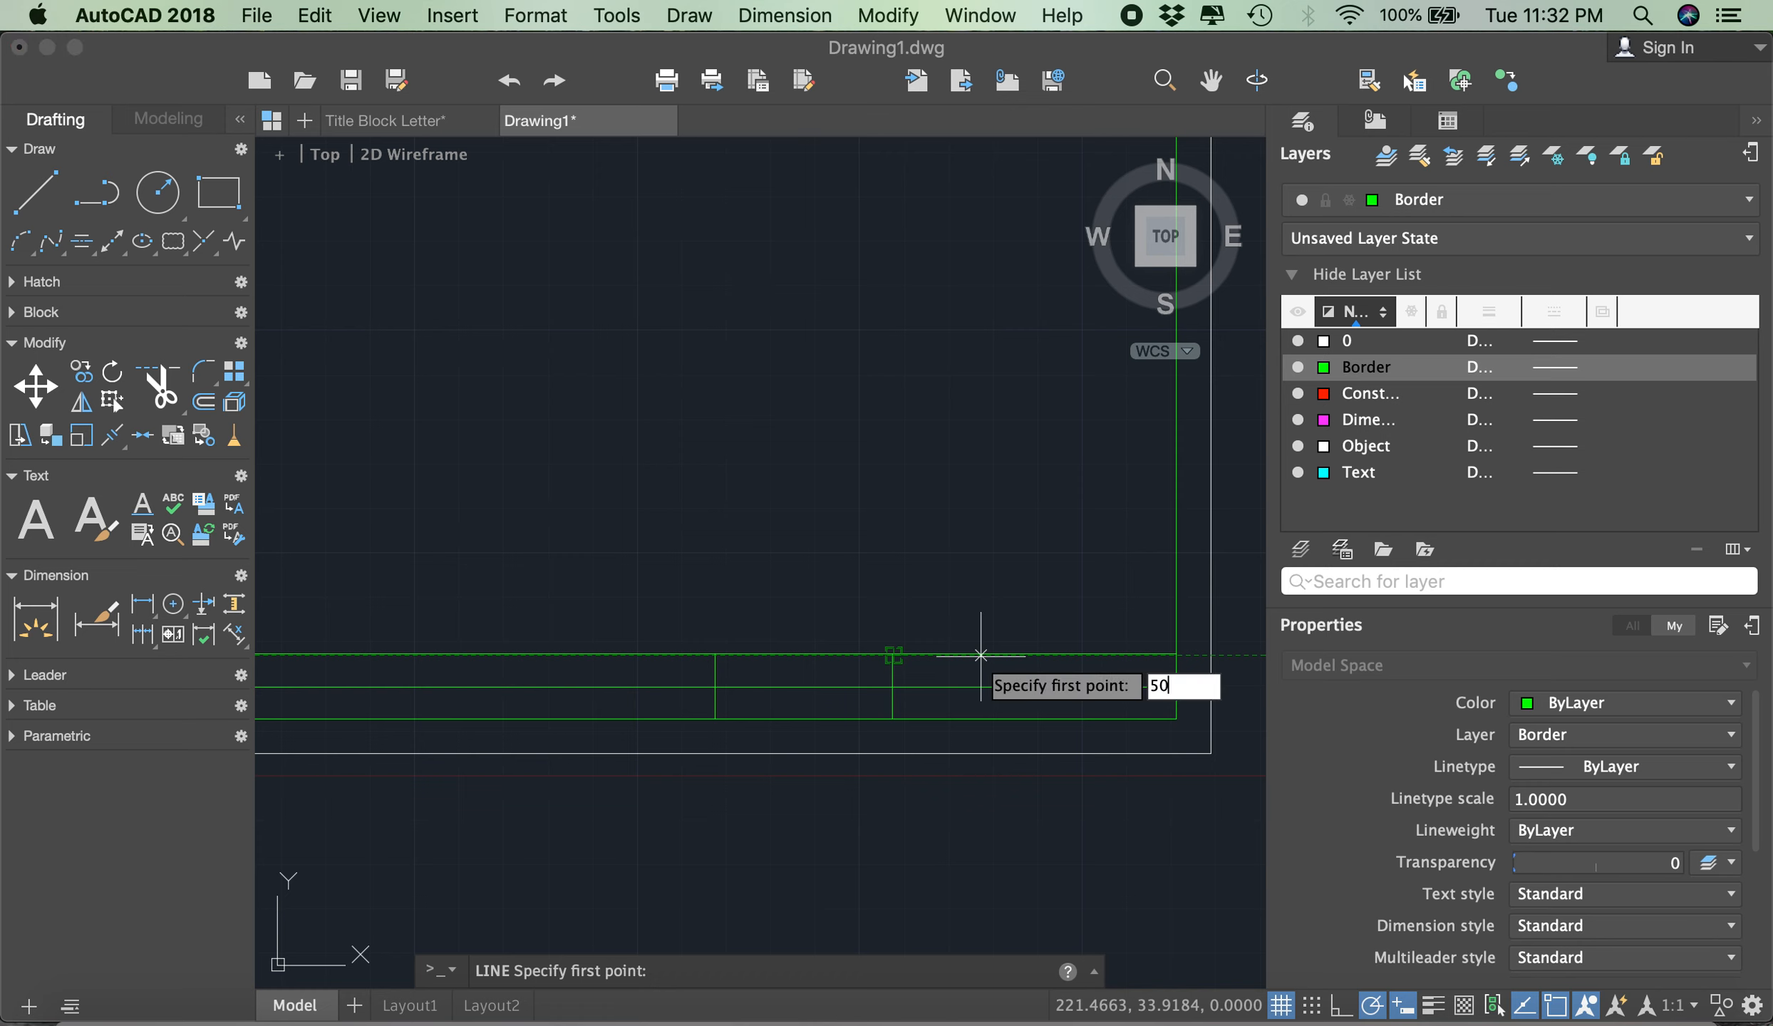
key(Return)
scroll(1046, 712, up, 2)
scroll(1046, 716, up, 2)
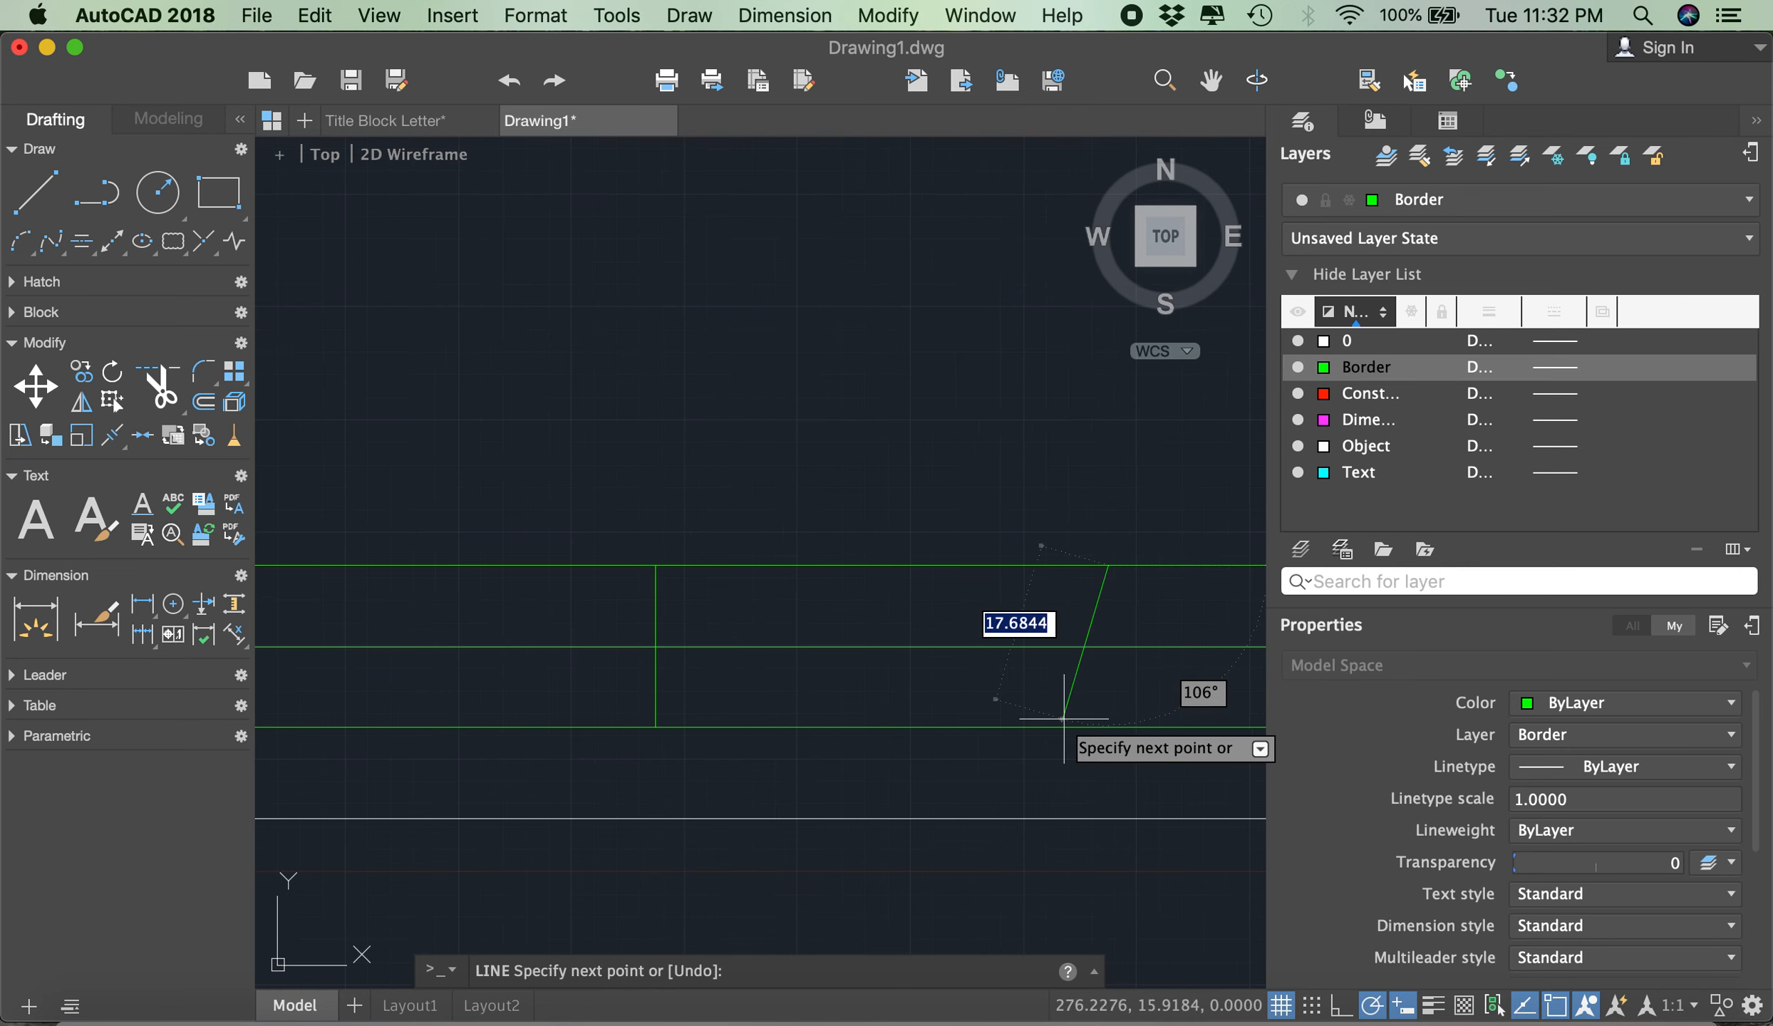
click(1108, 727)
key(Return)
scroll(916, 681, down, 4)
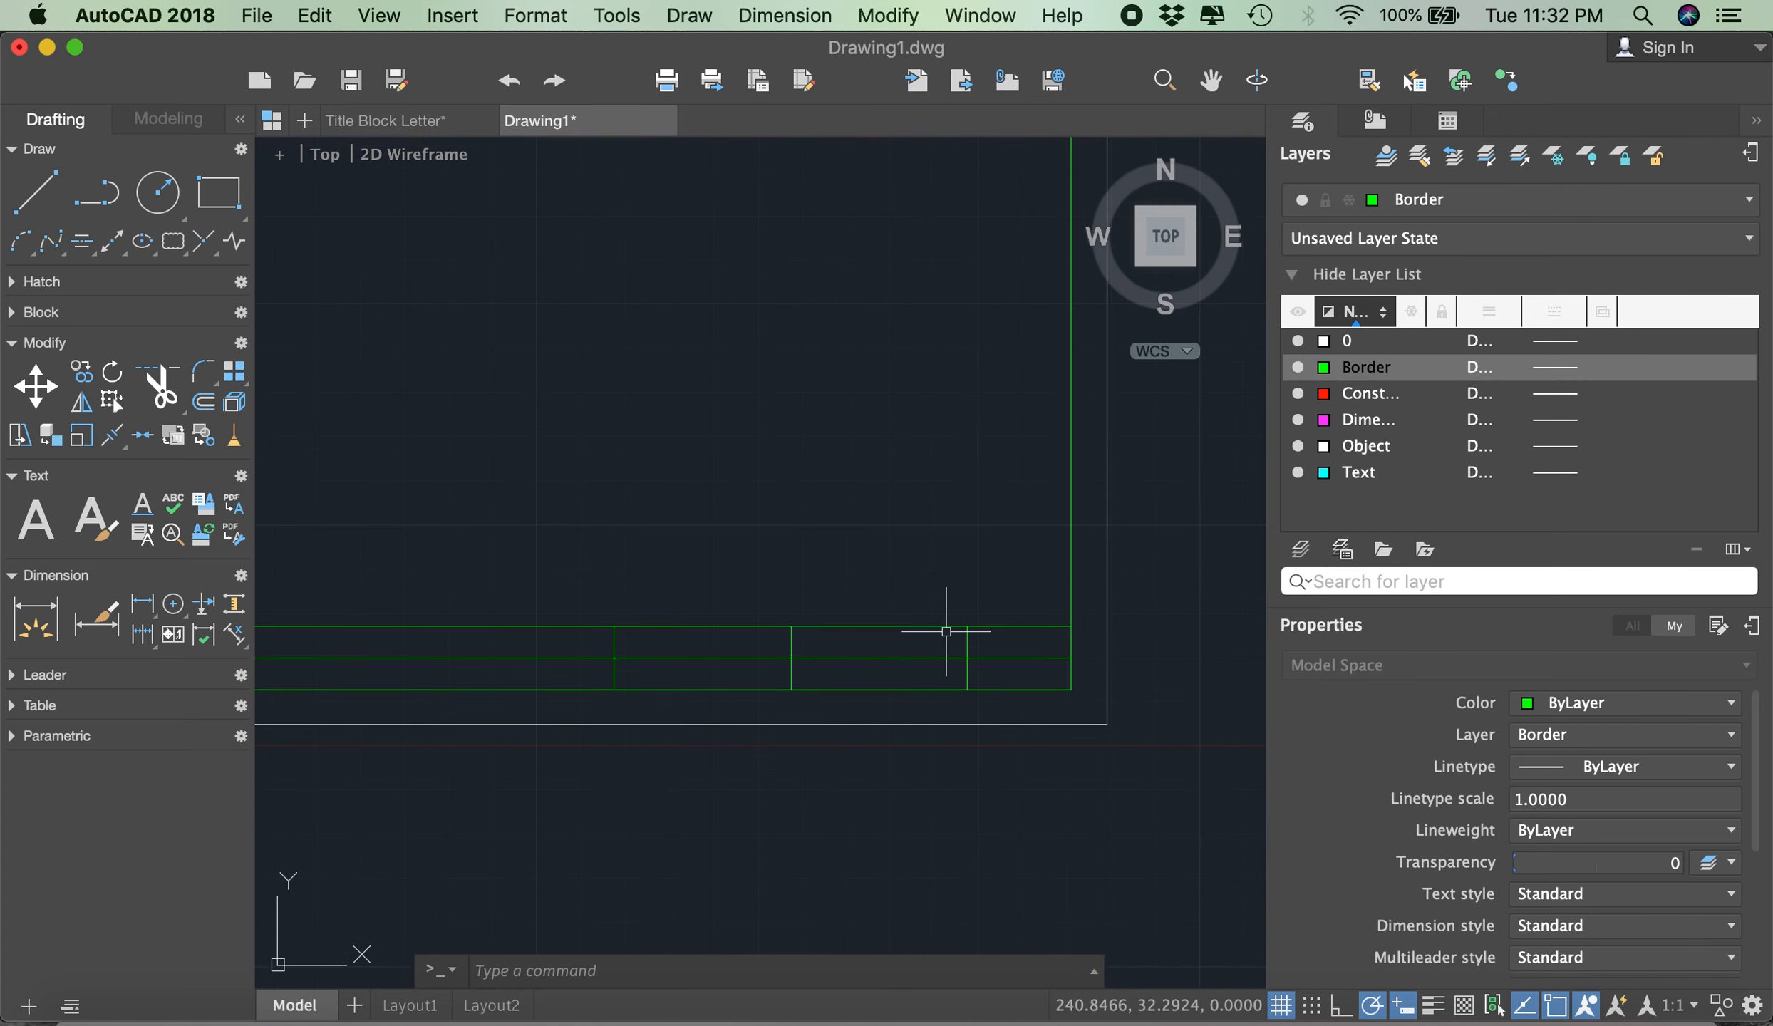
- Trim the upper half of the second vertical divider, using the title block's middle horizontal line as the cutting edge
click(755, 610)
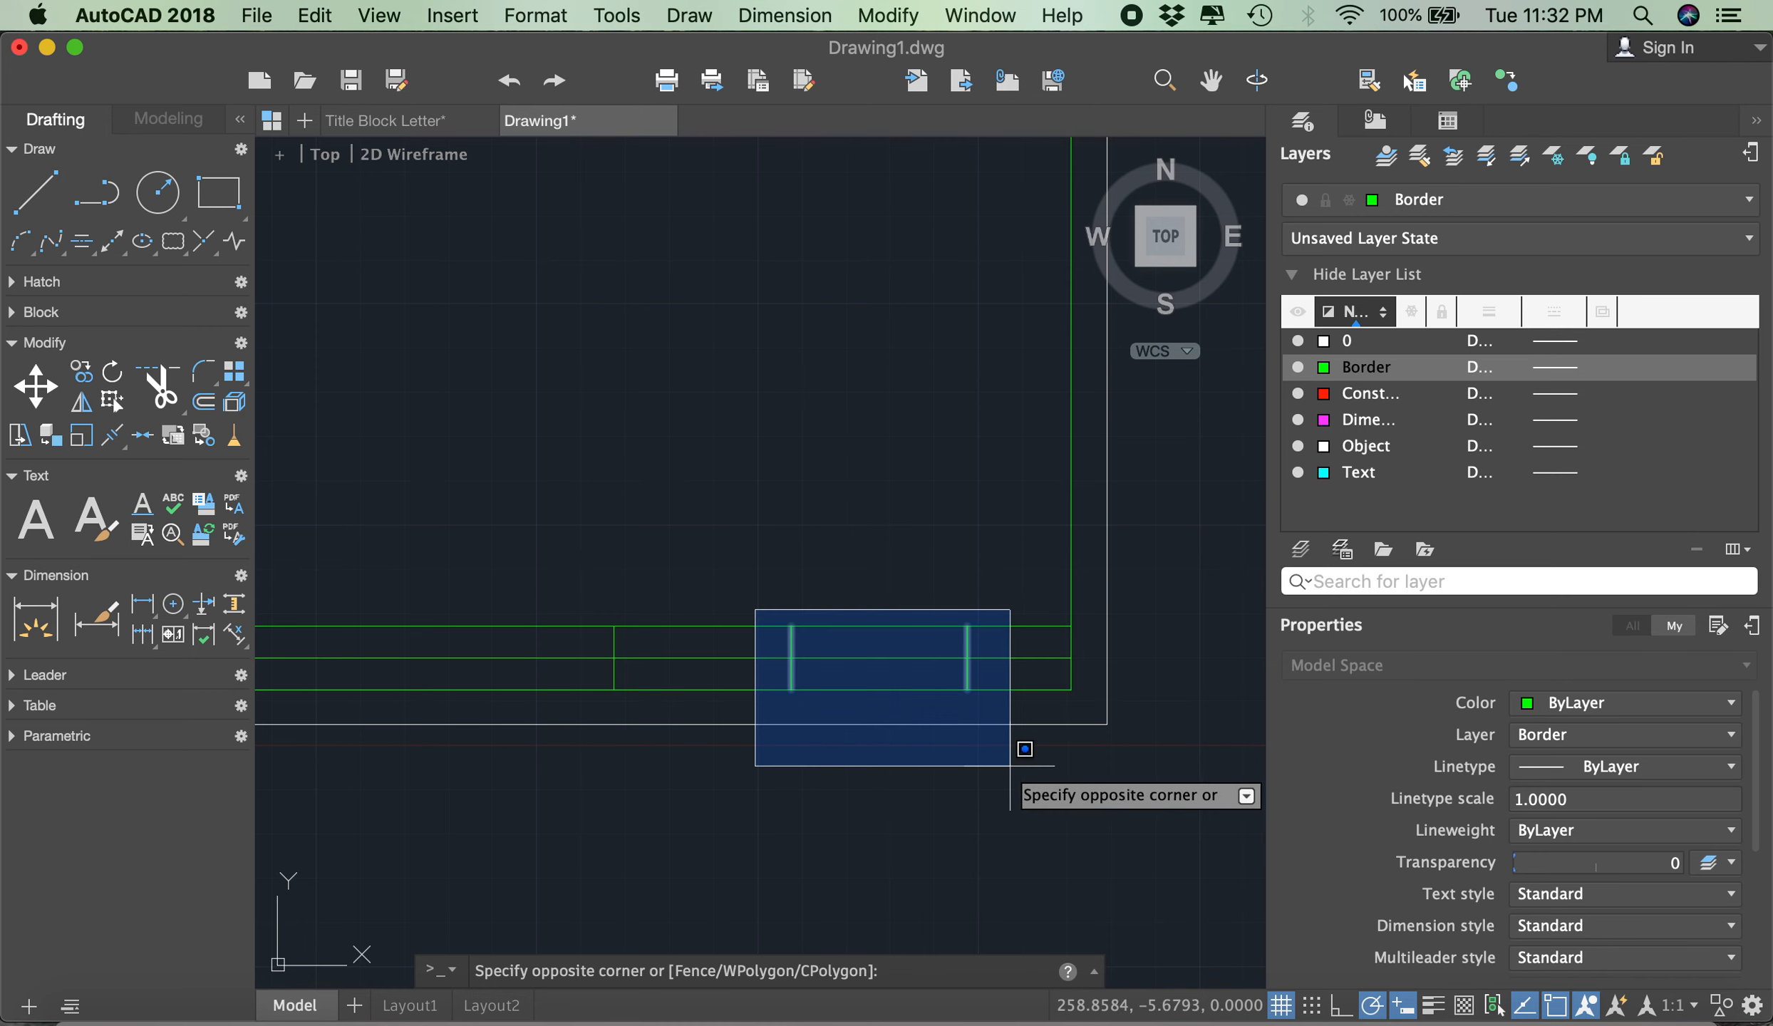
click(857, 562)
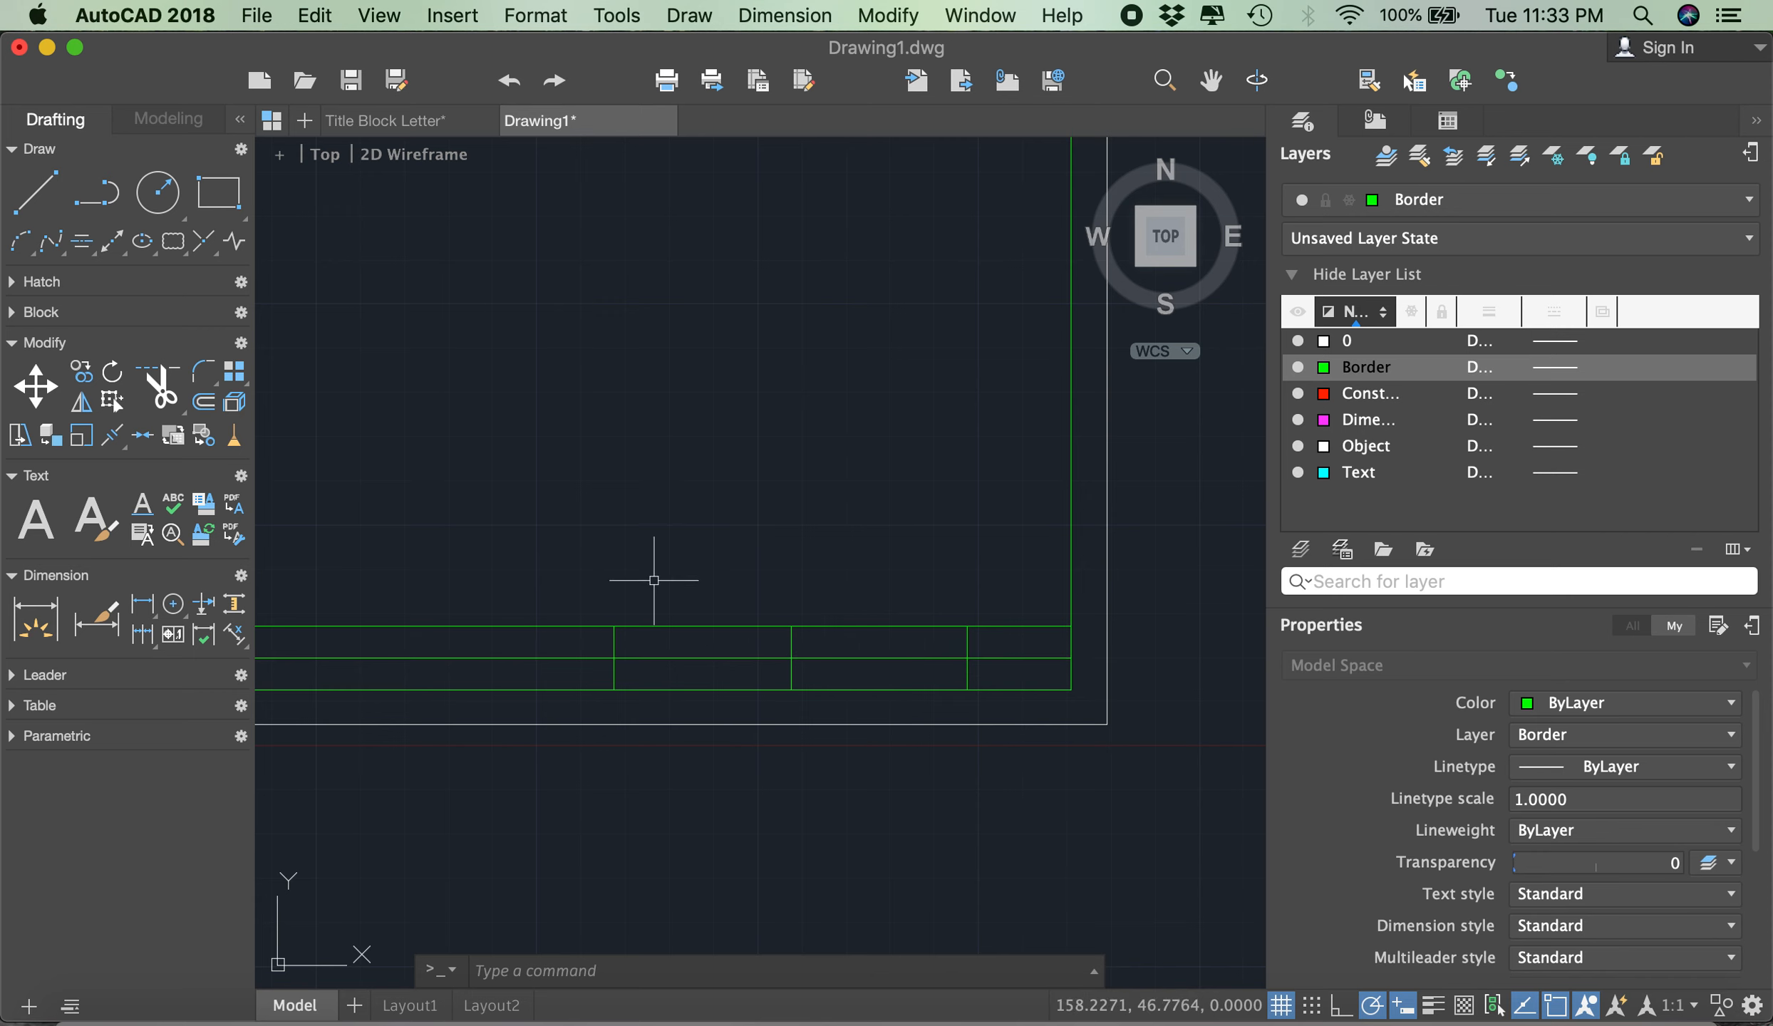
click(160, 387)
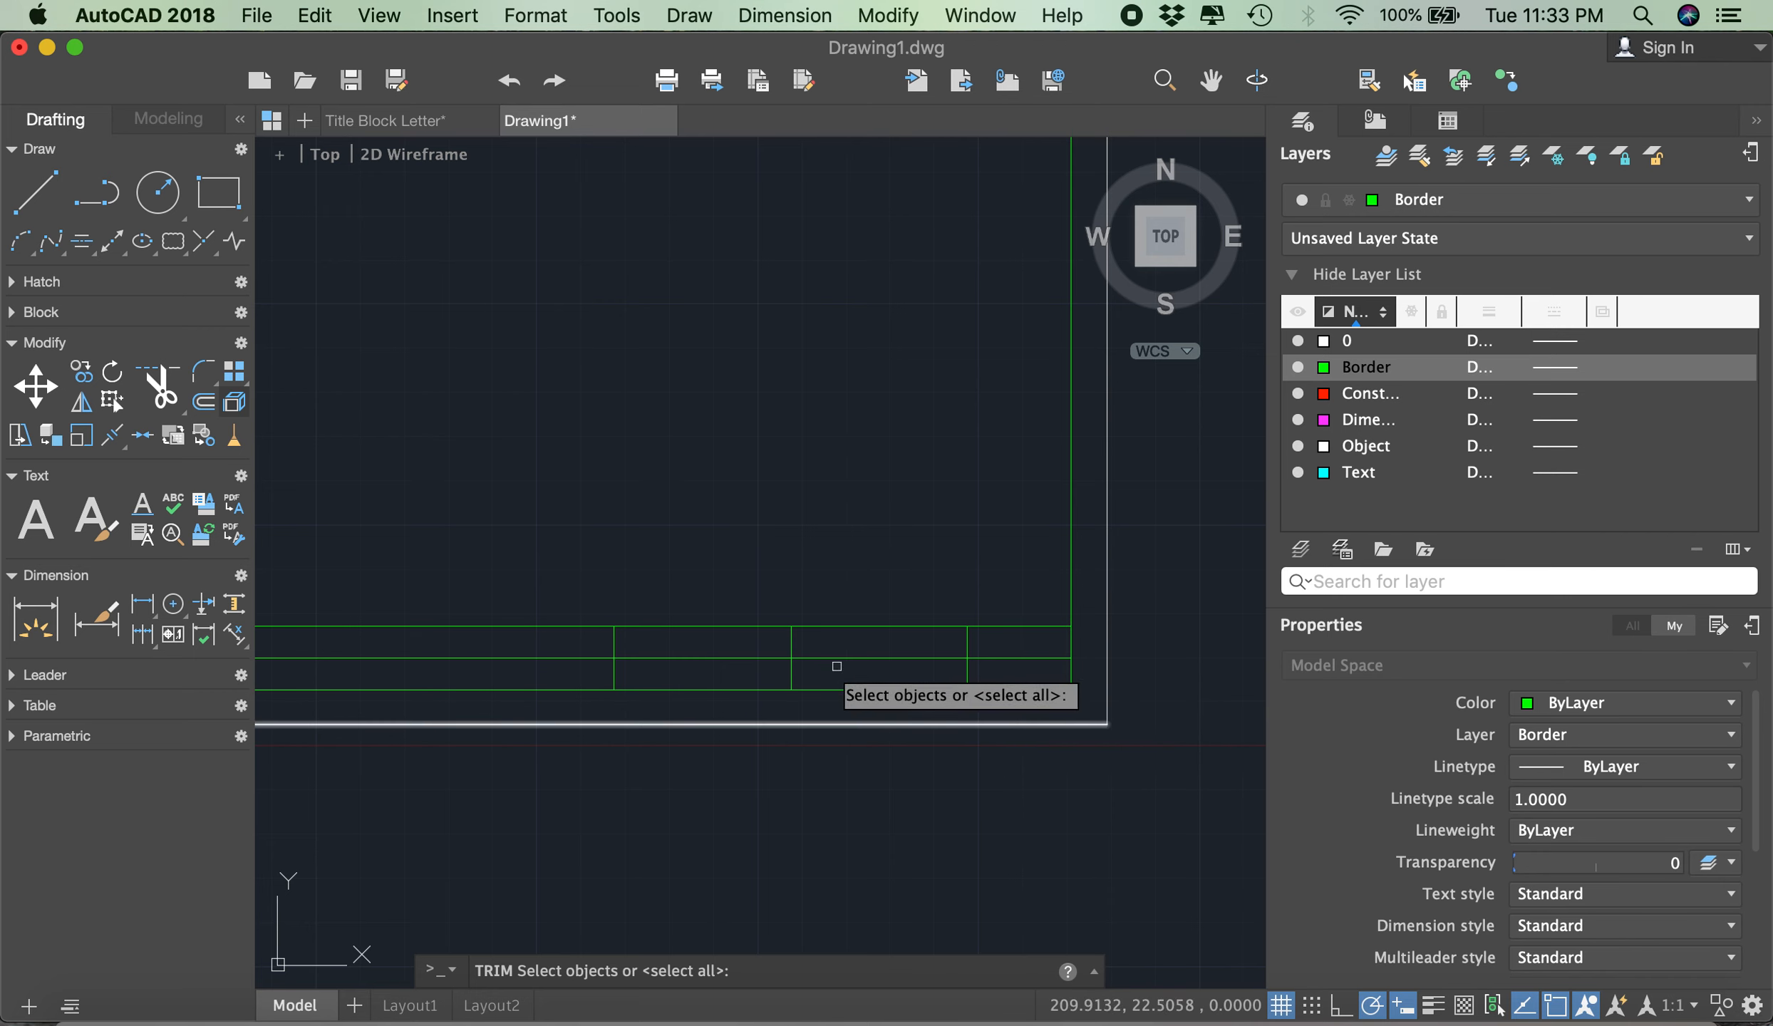
click(753, 657)
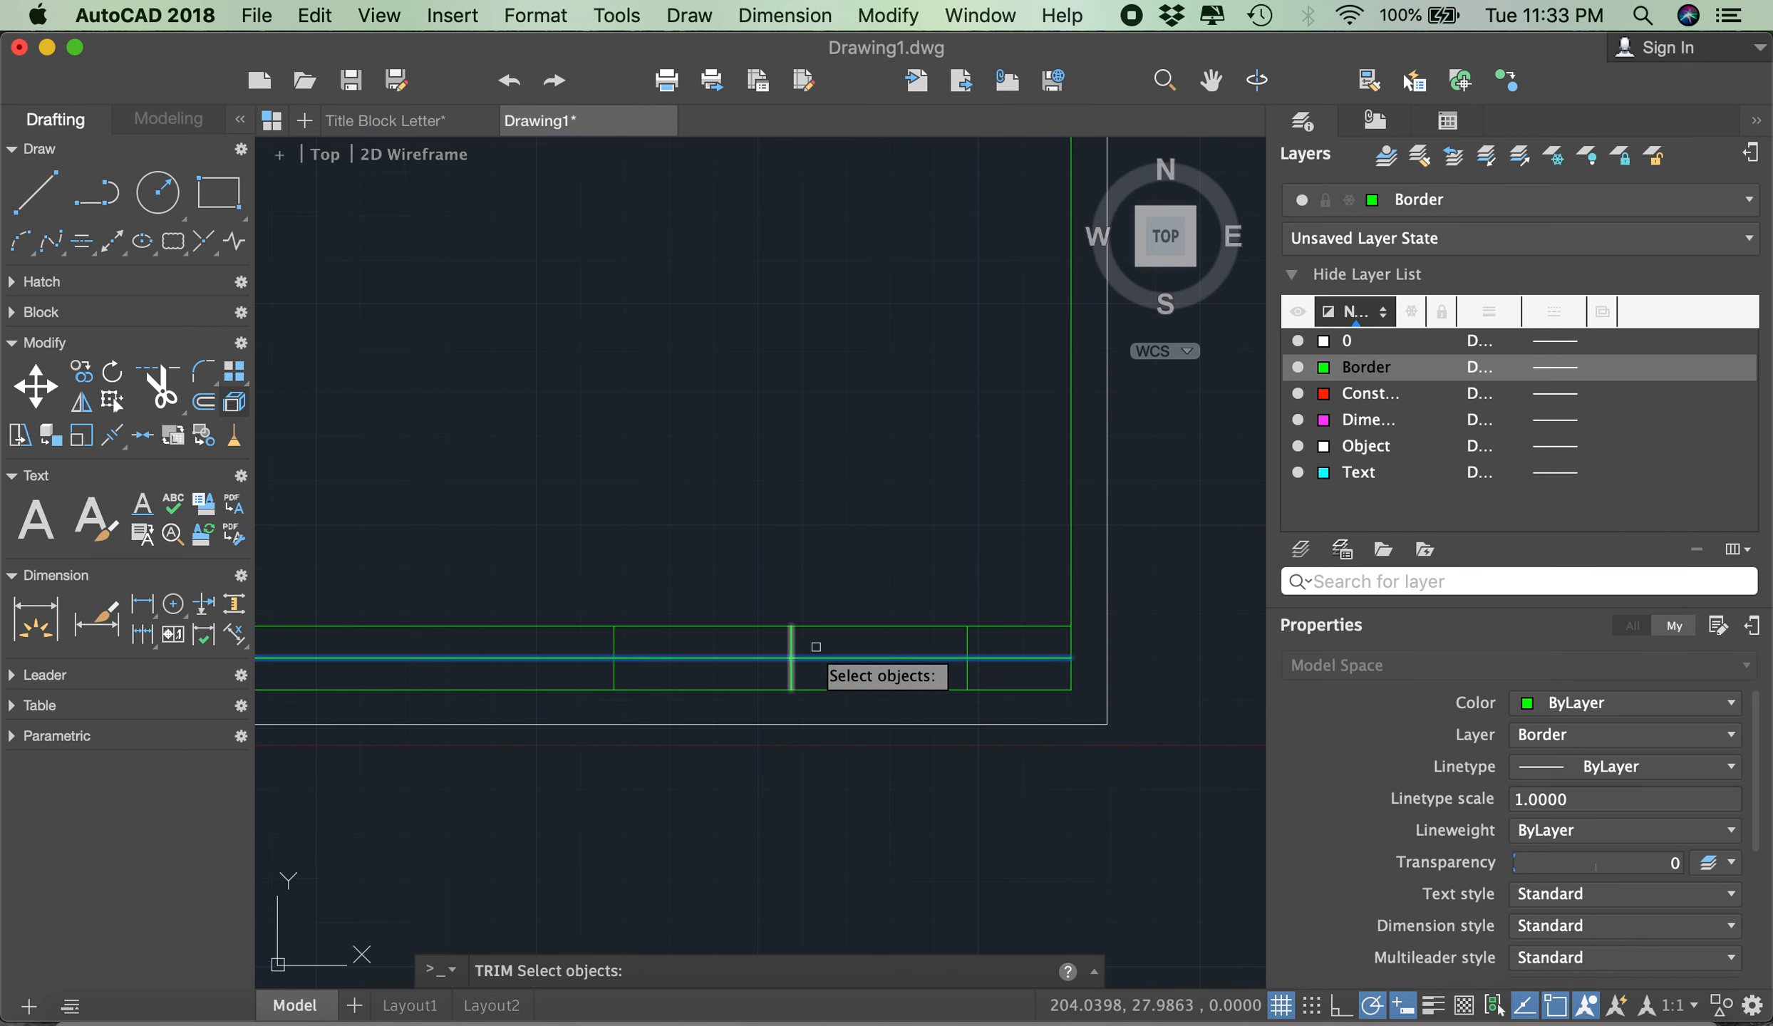
key(Return)
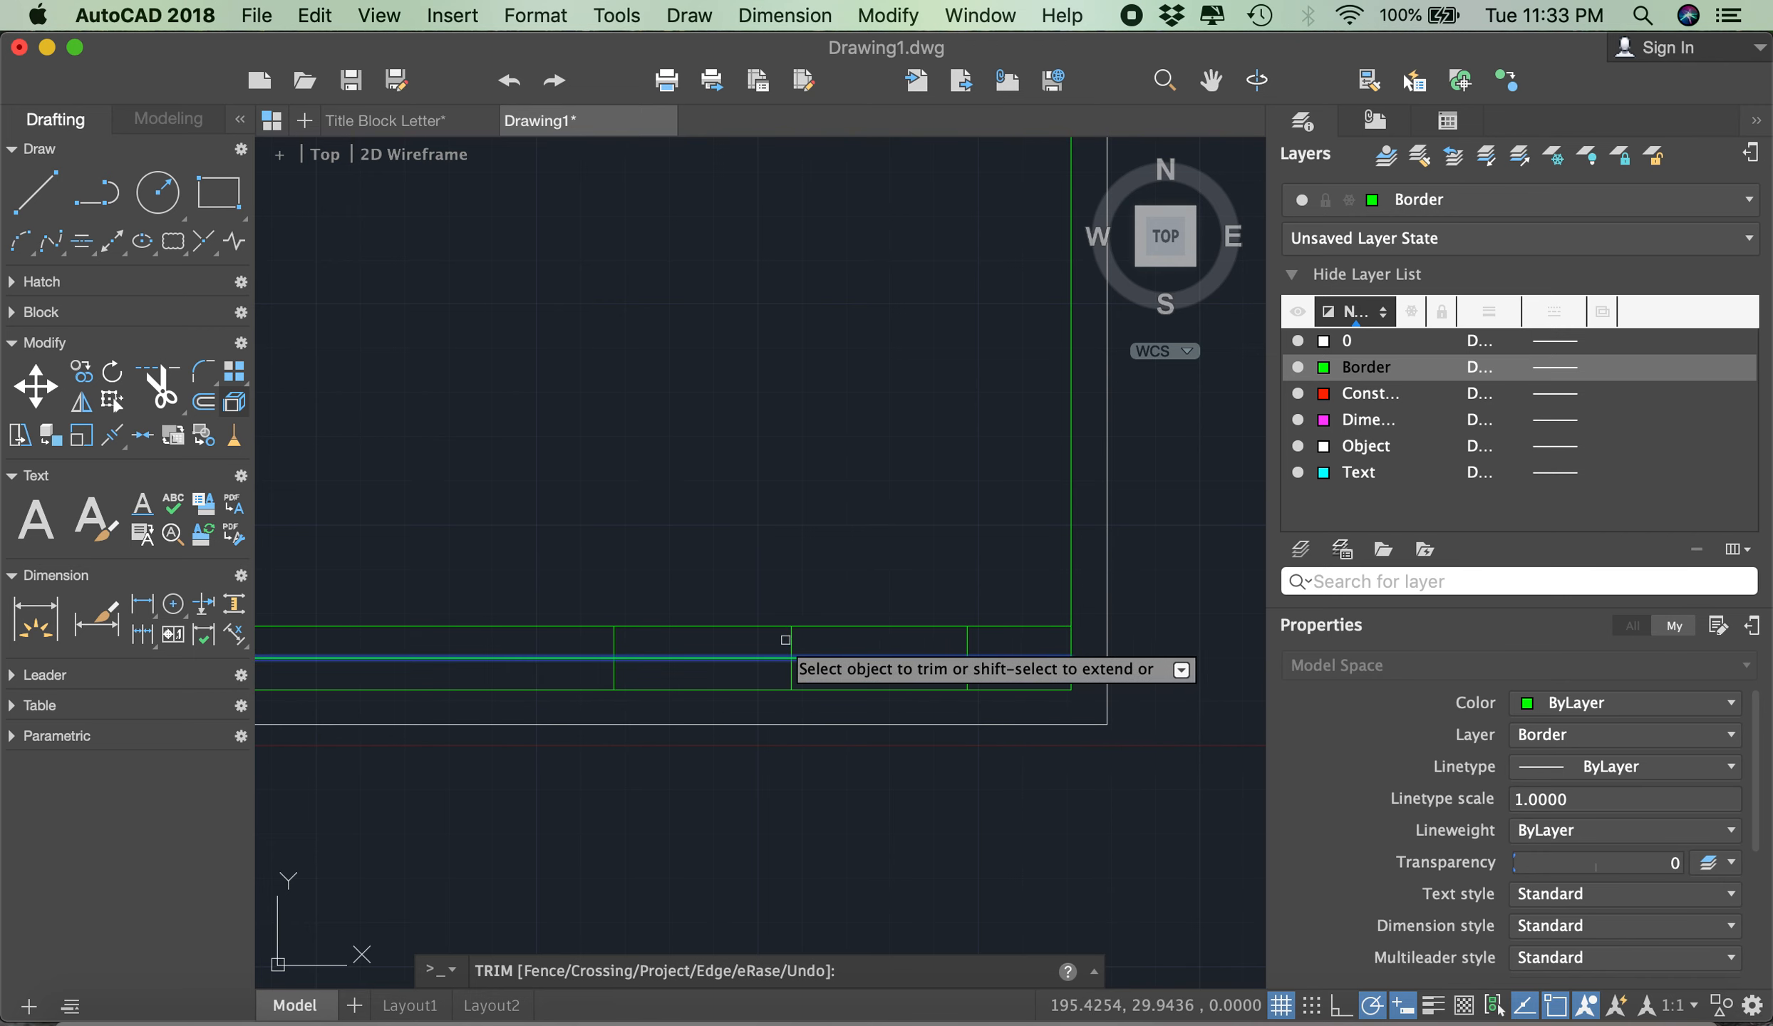
click(791, 636)
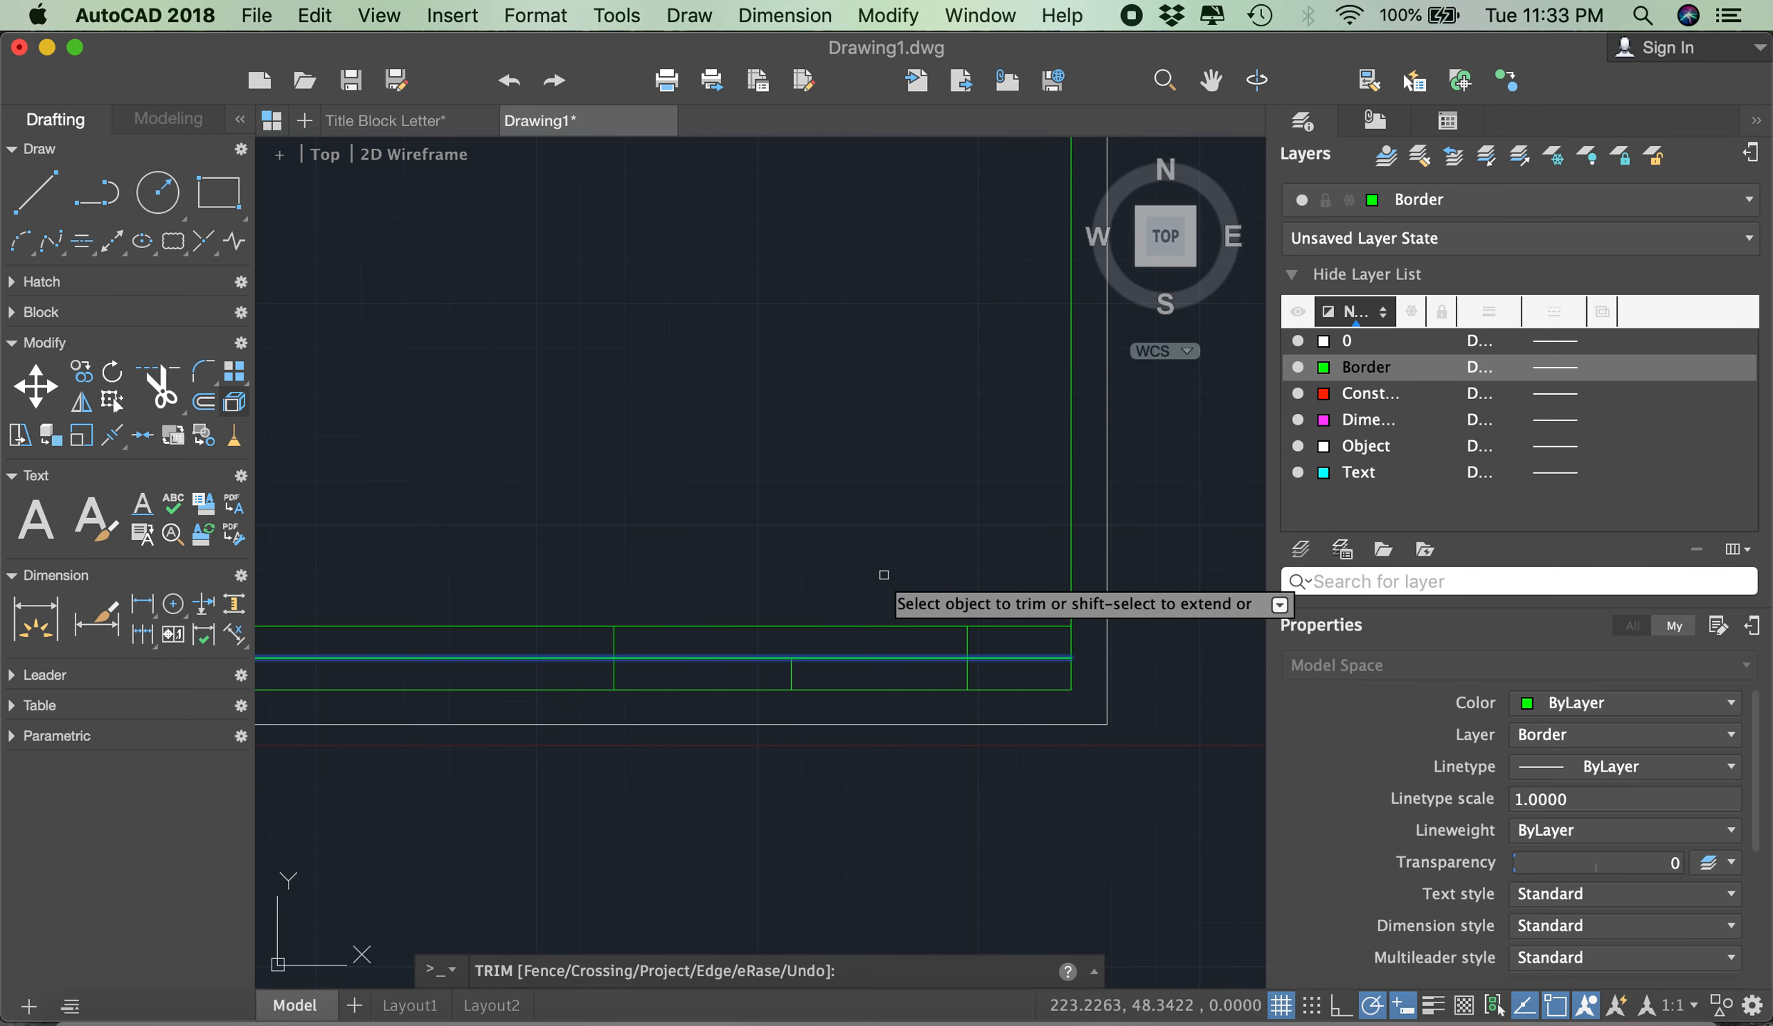
key(Return)
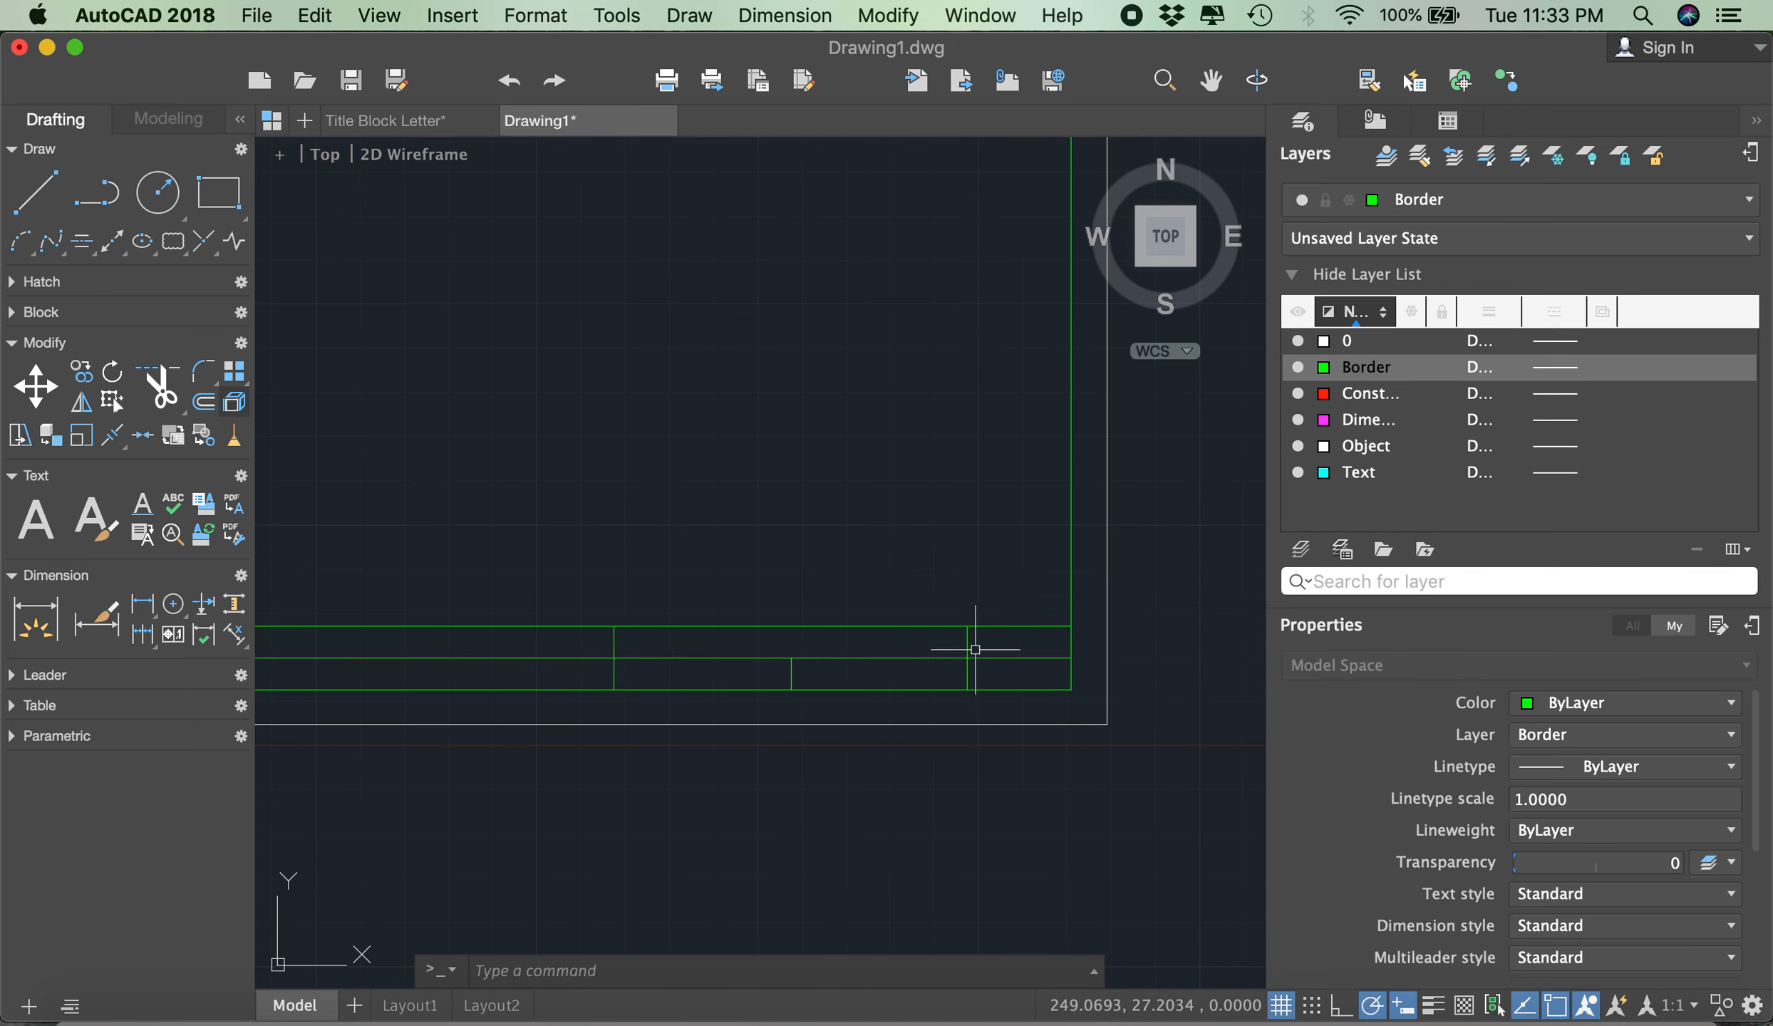
- Shorten the rightmost vertical divider by stretching its top endpoint down to the middle horizontal line, and clear the selection
scroll(970, 672, up, 4)
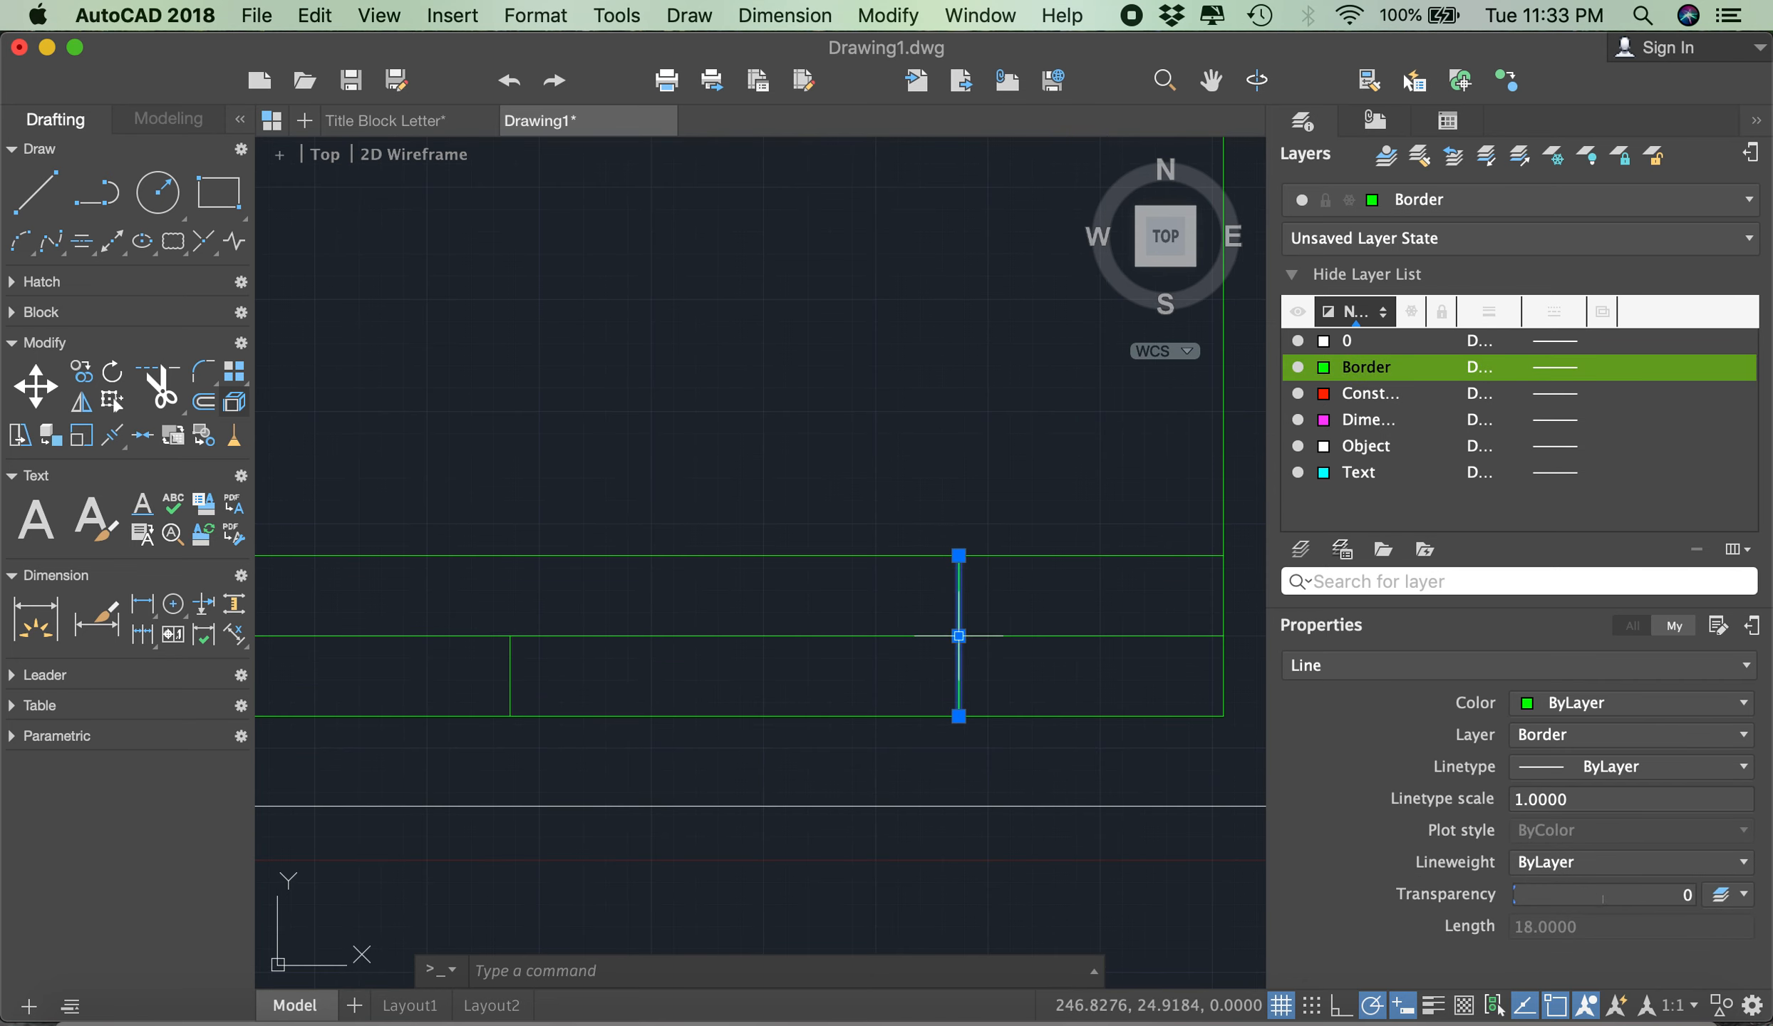
click(958, 636)
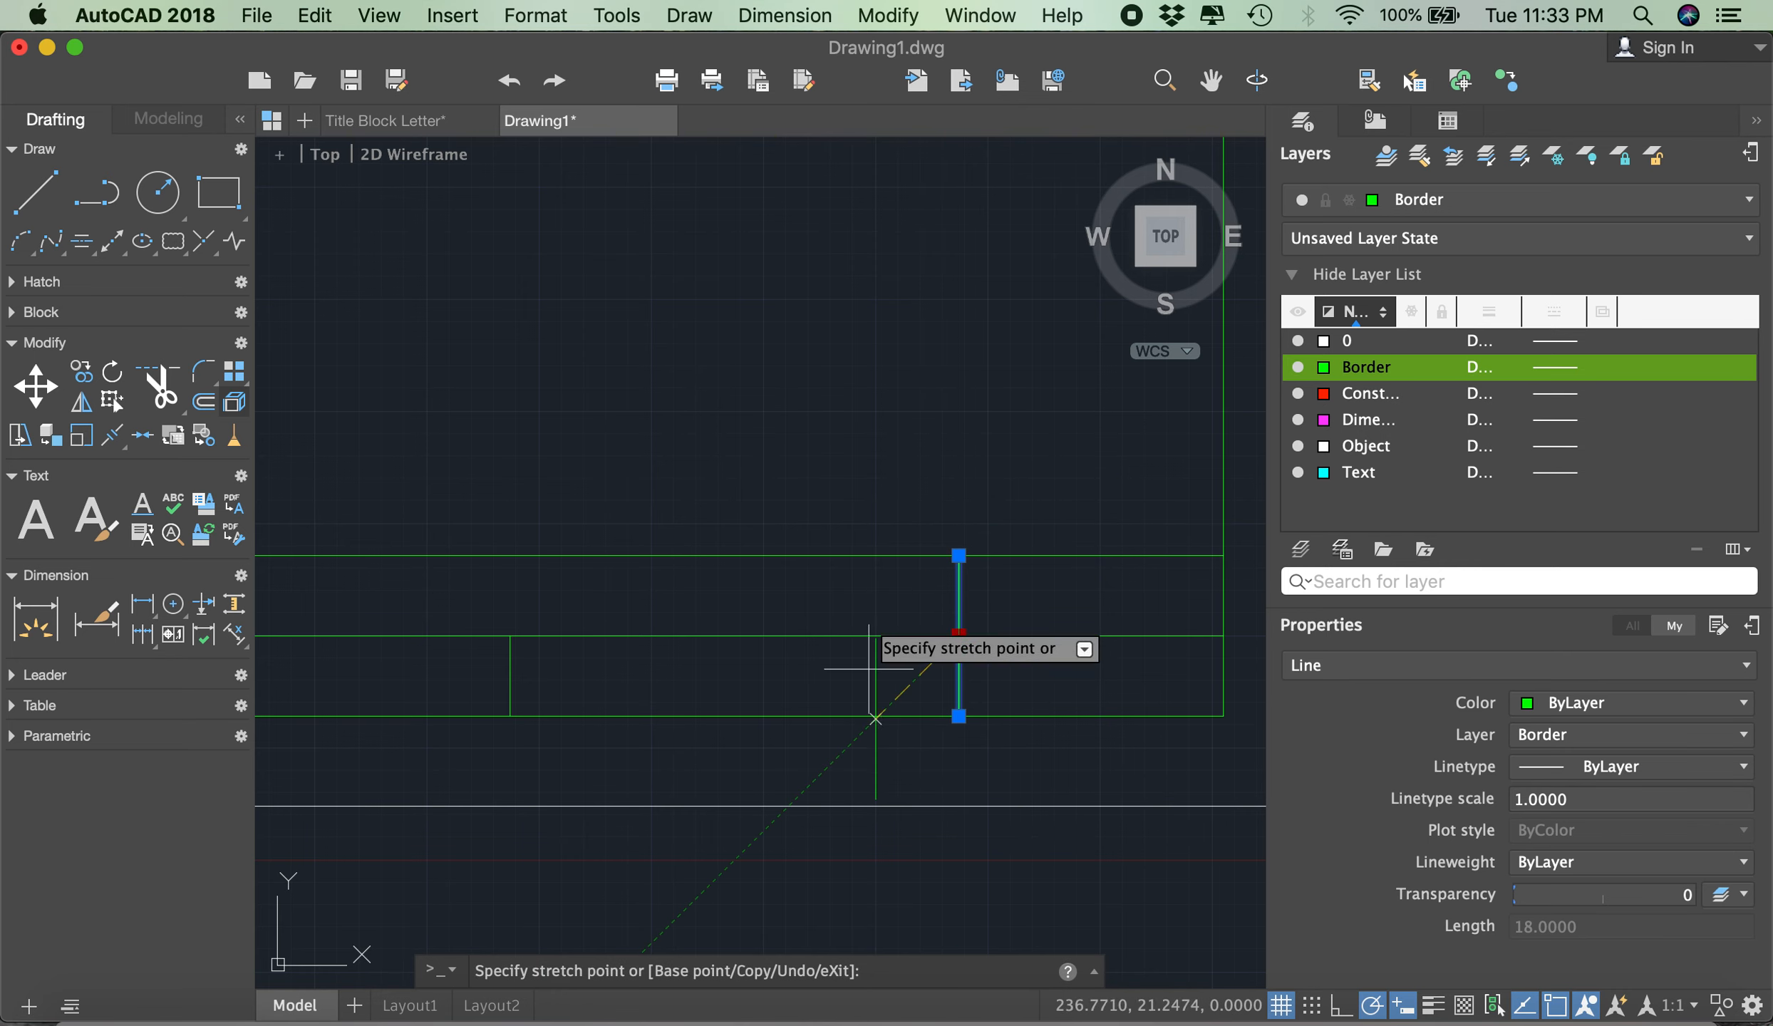
key(Escape)
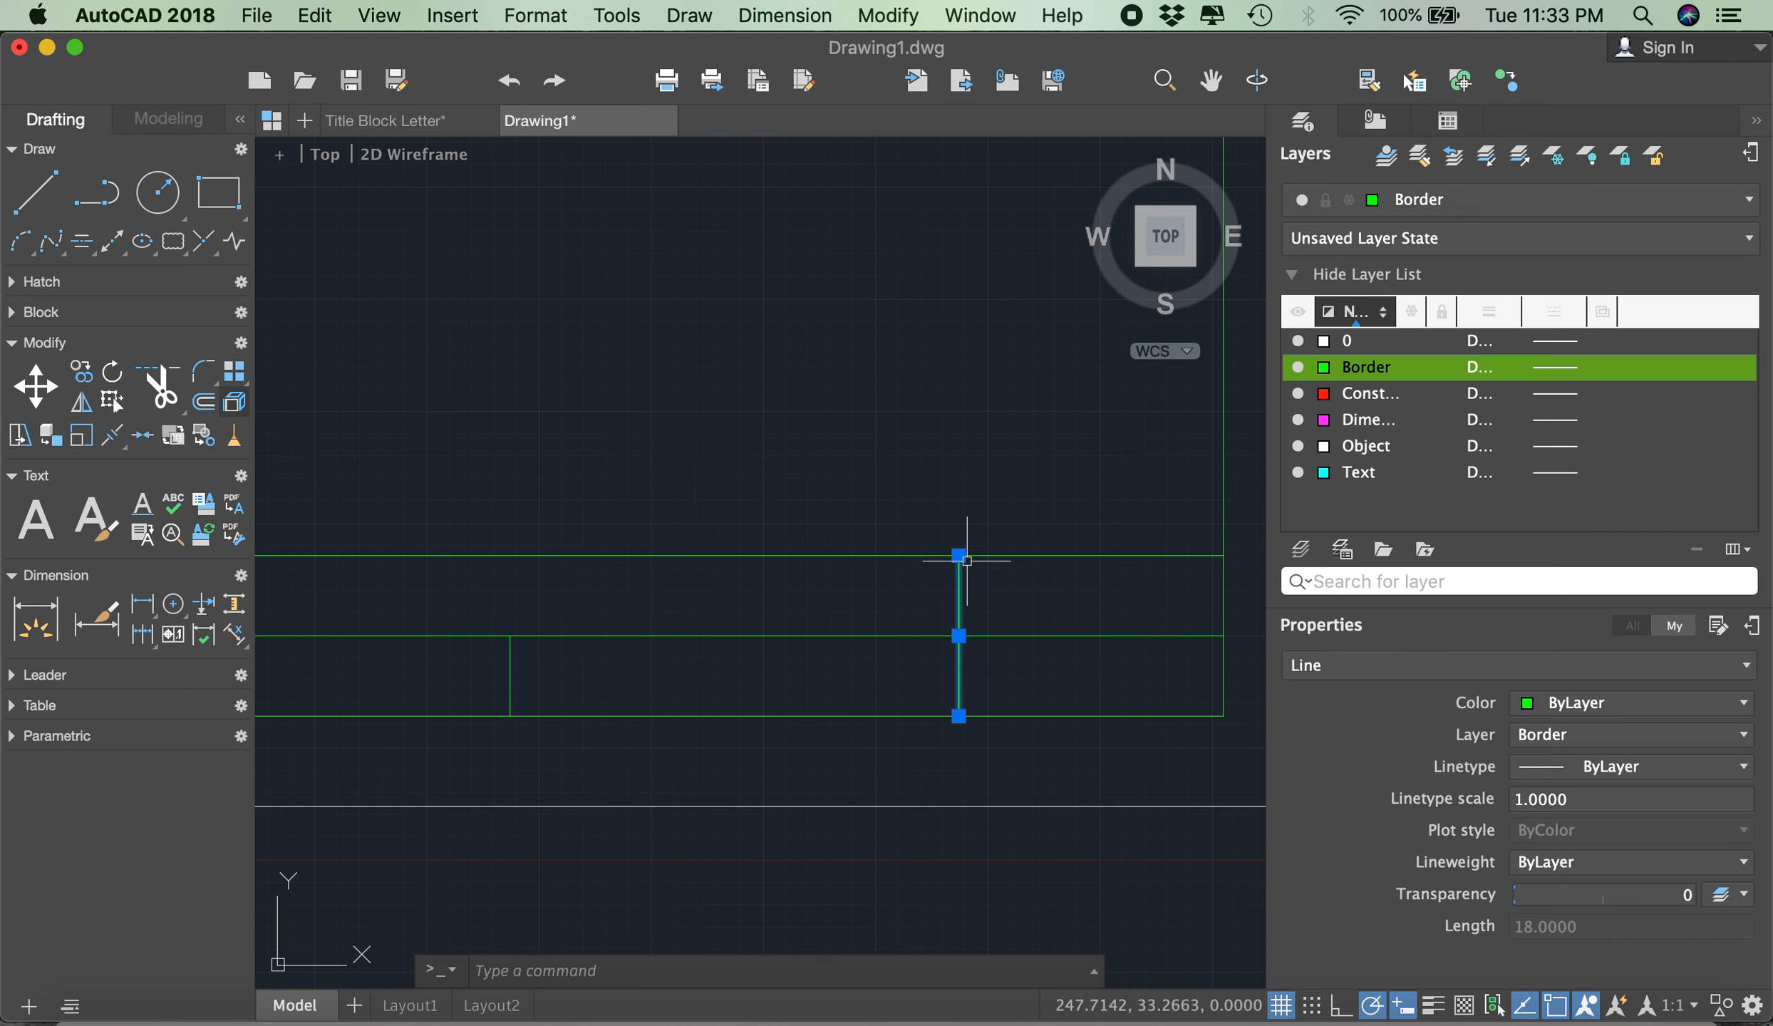
mouse_move(965, 562)
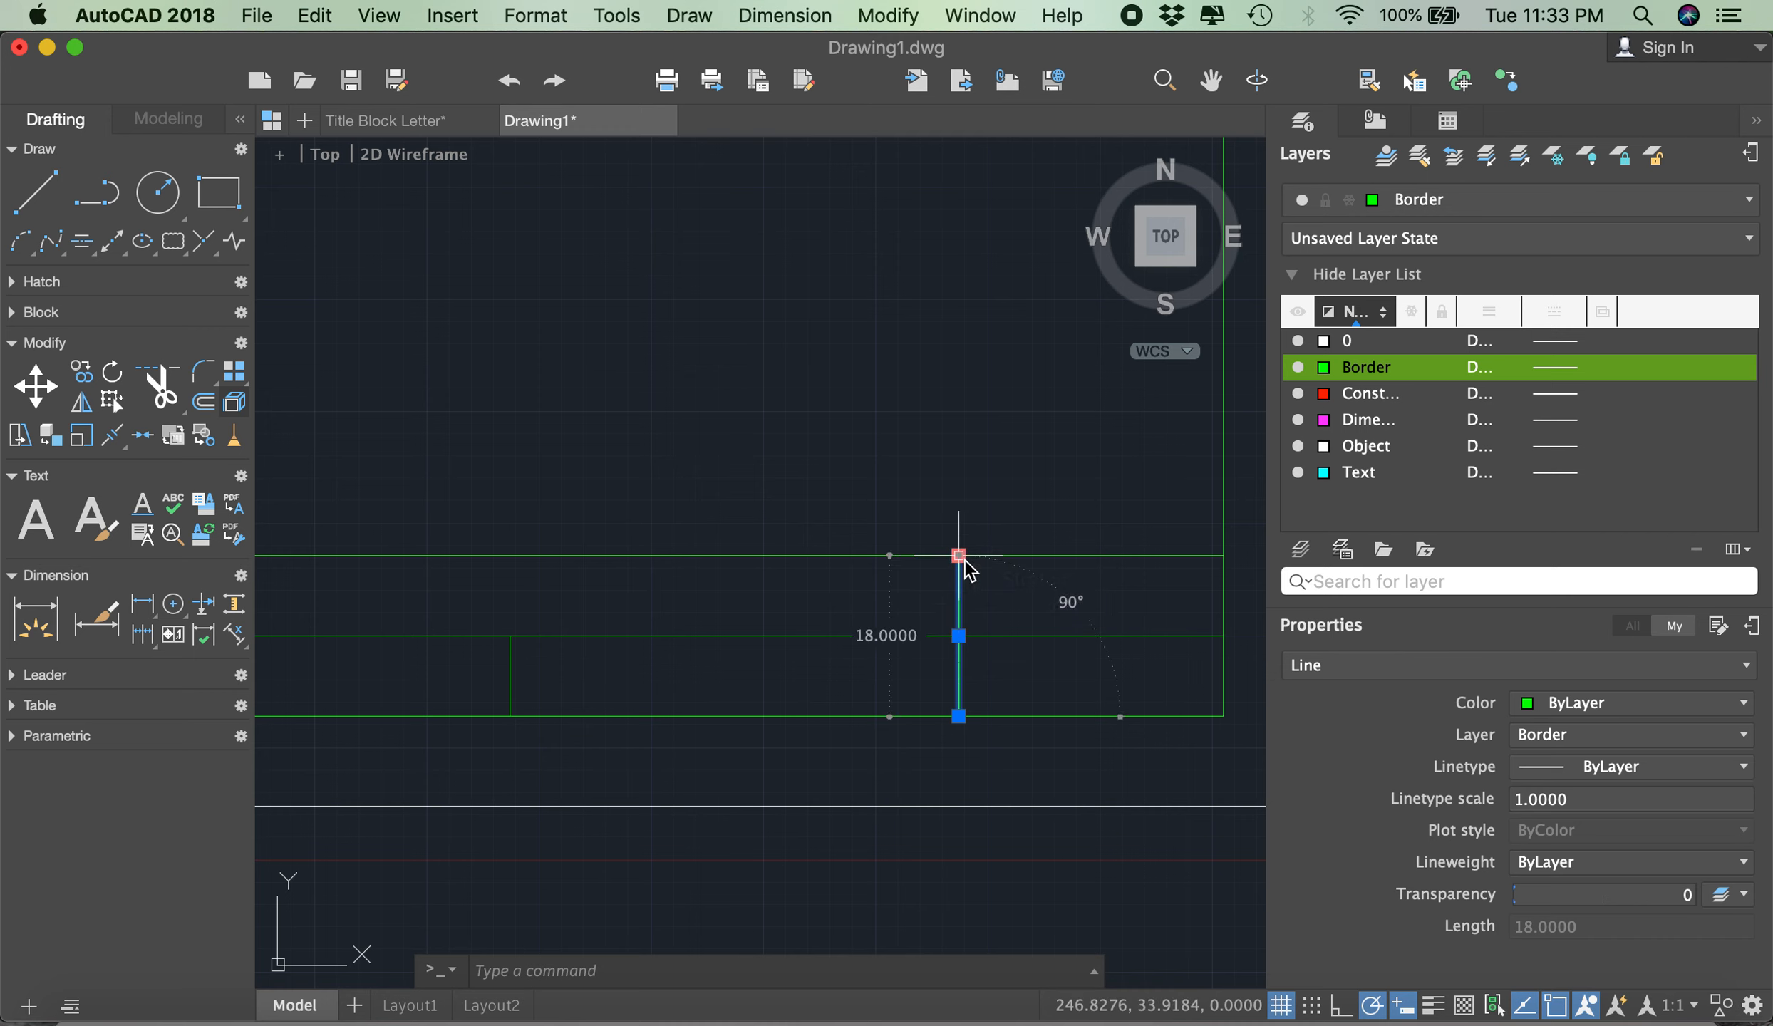
click(959, 556)
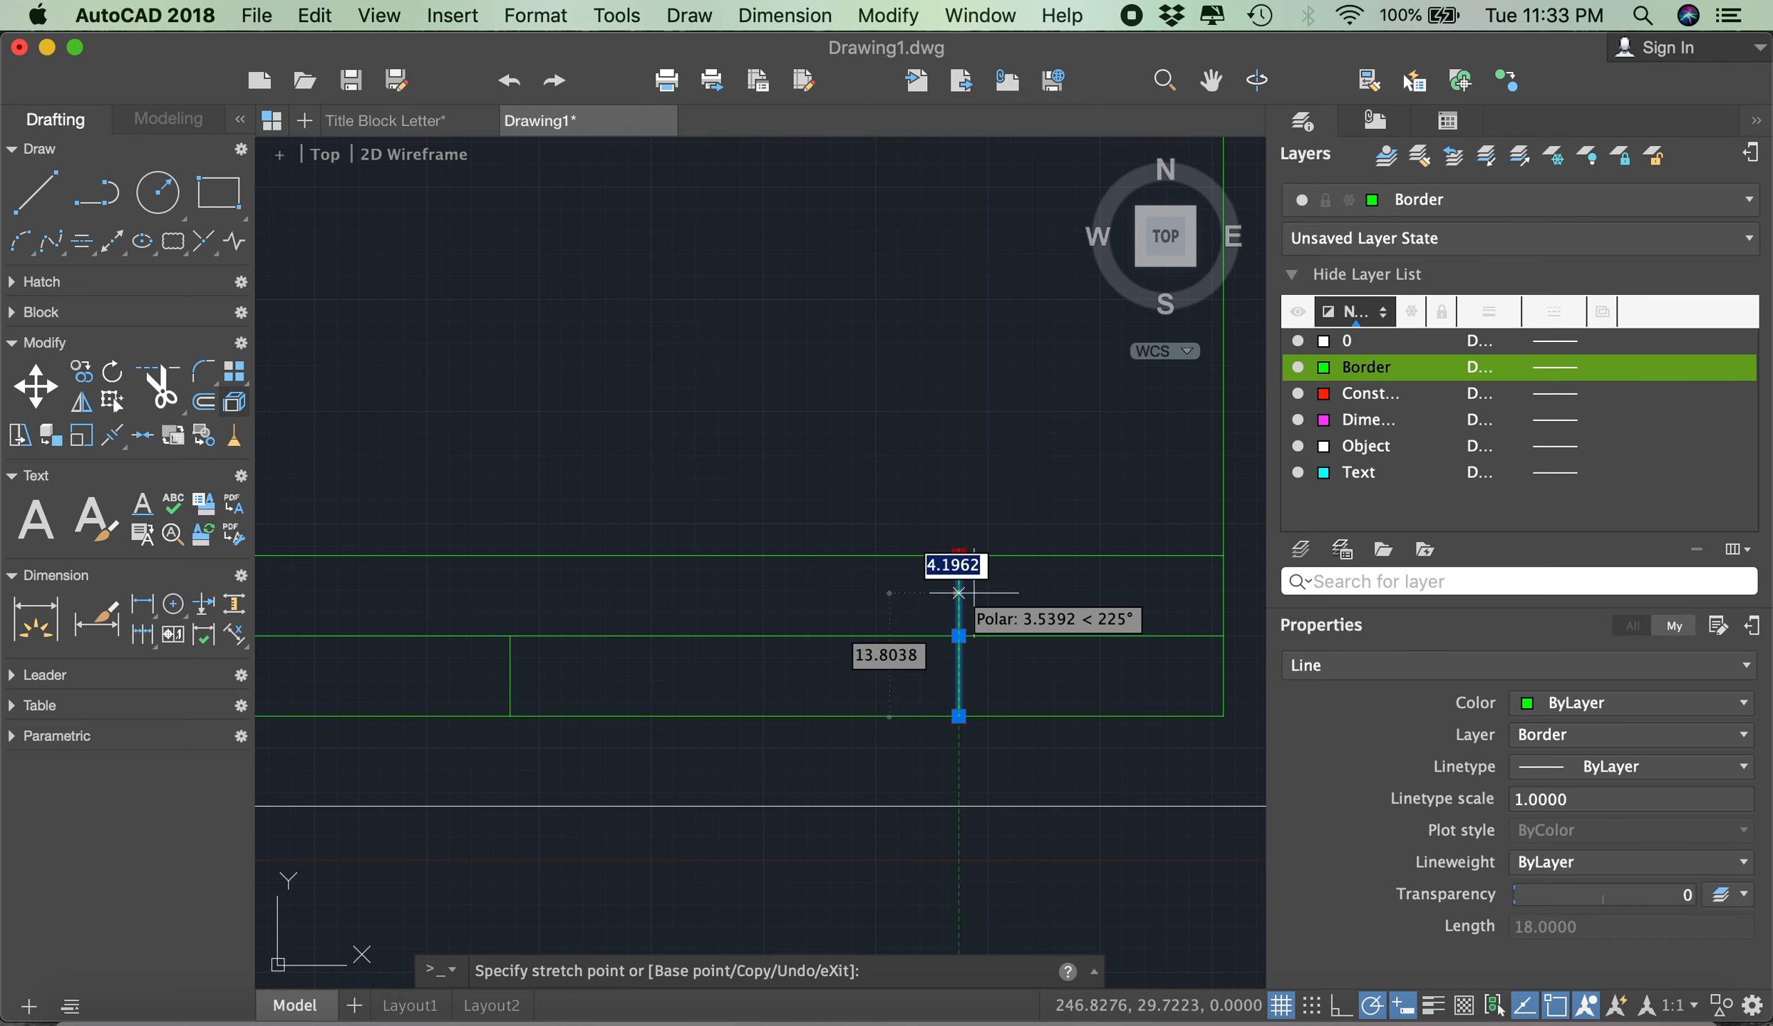
click(959, 634)
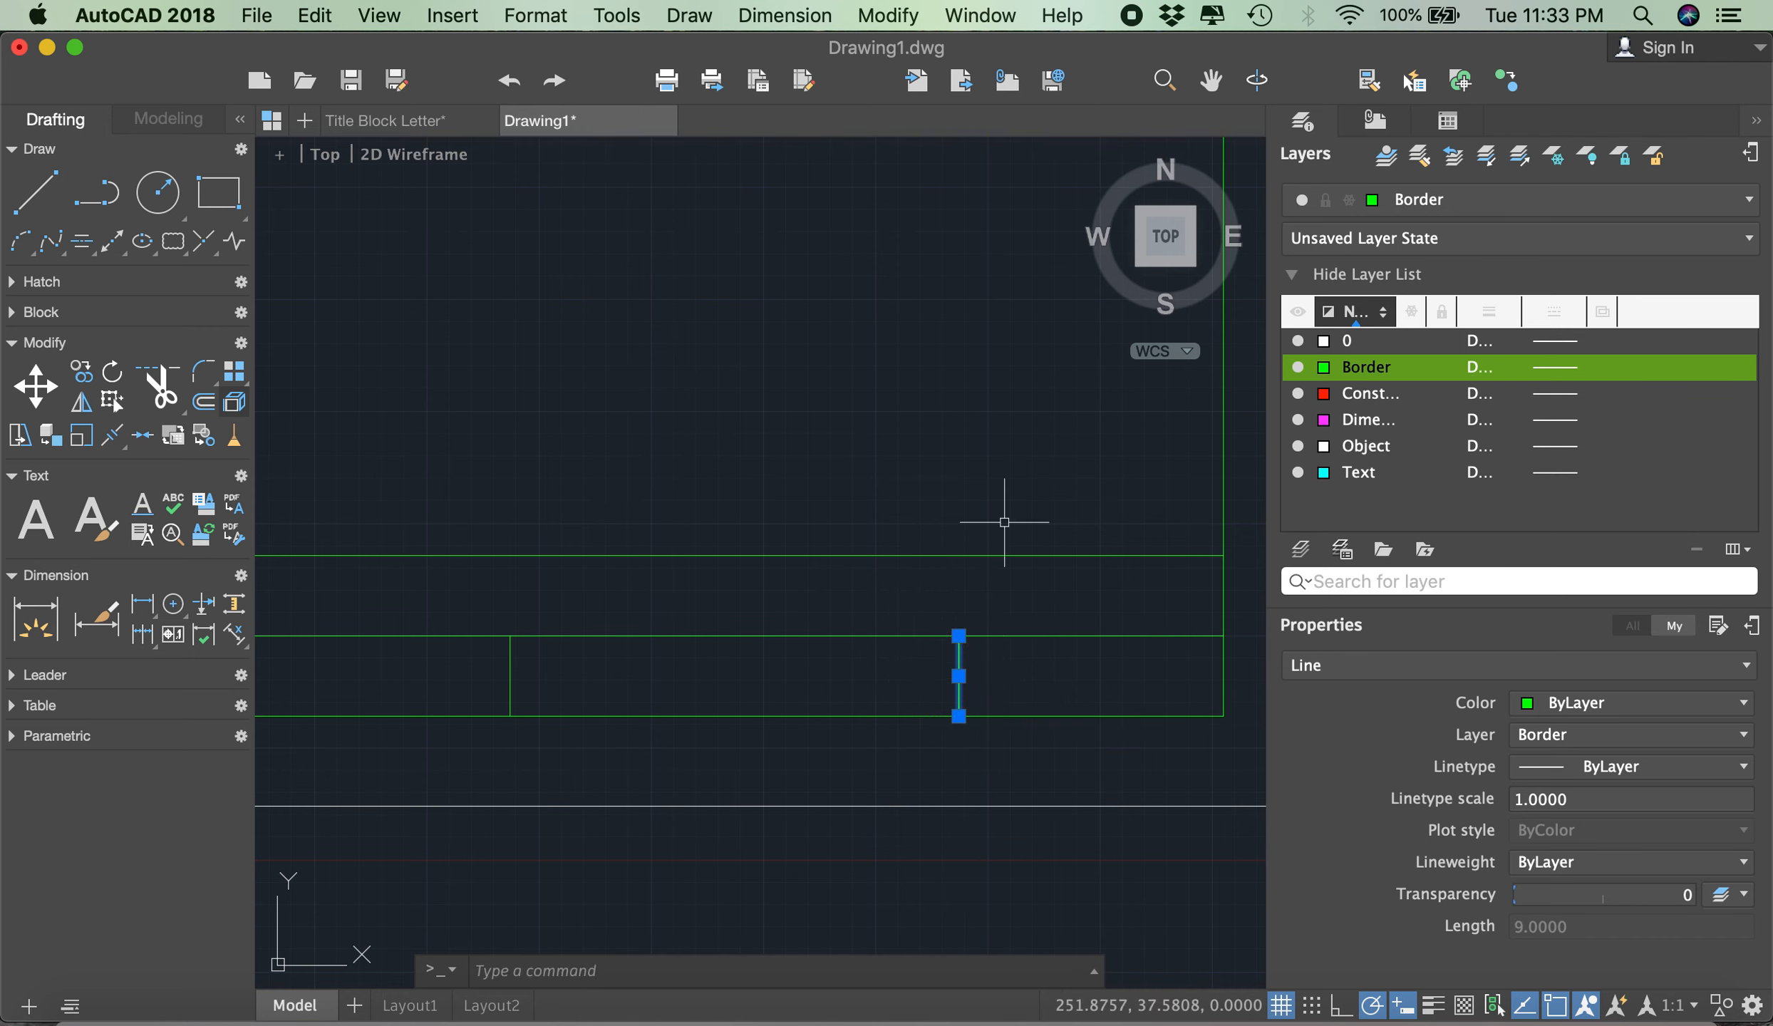
scroll(974, 510, down, 10)
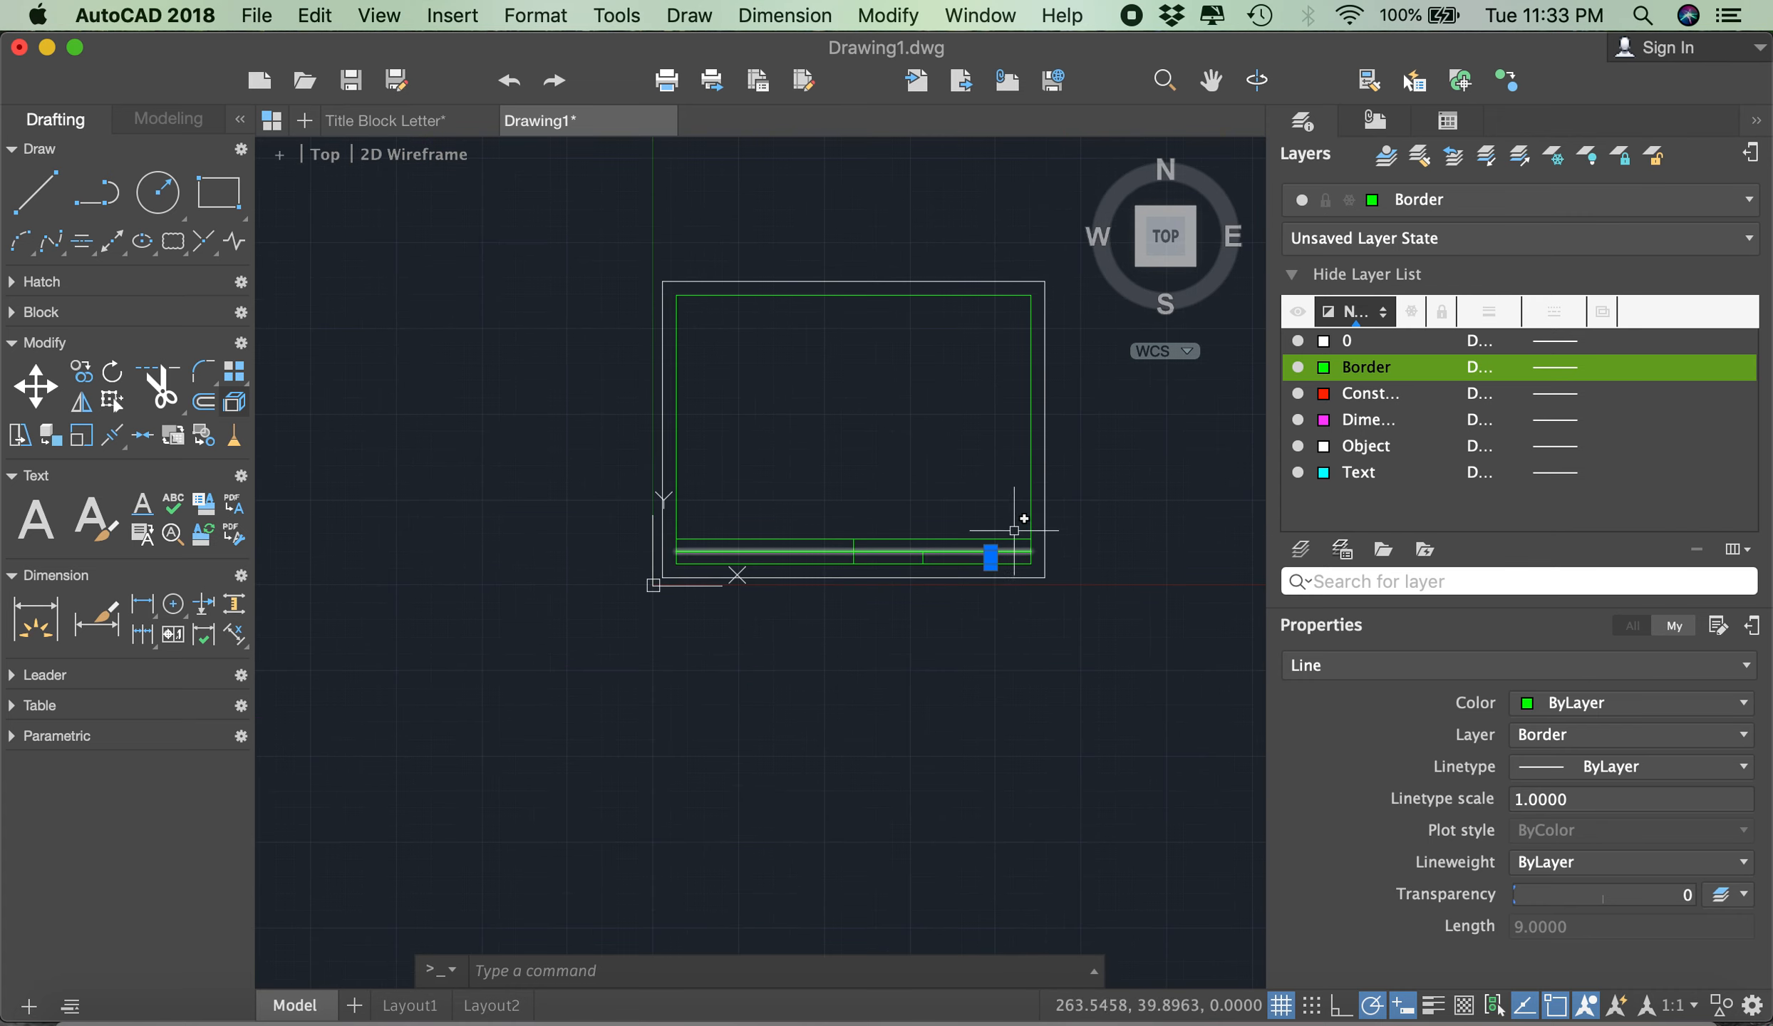
key(Escape)
- Make the Construction layer current
scroll(973, 503, up, 5)
scroll(1094, 536, down, 5)
scroll(863, 542, up, 3)
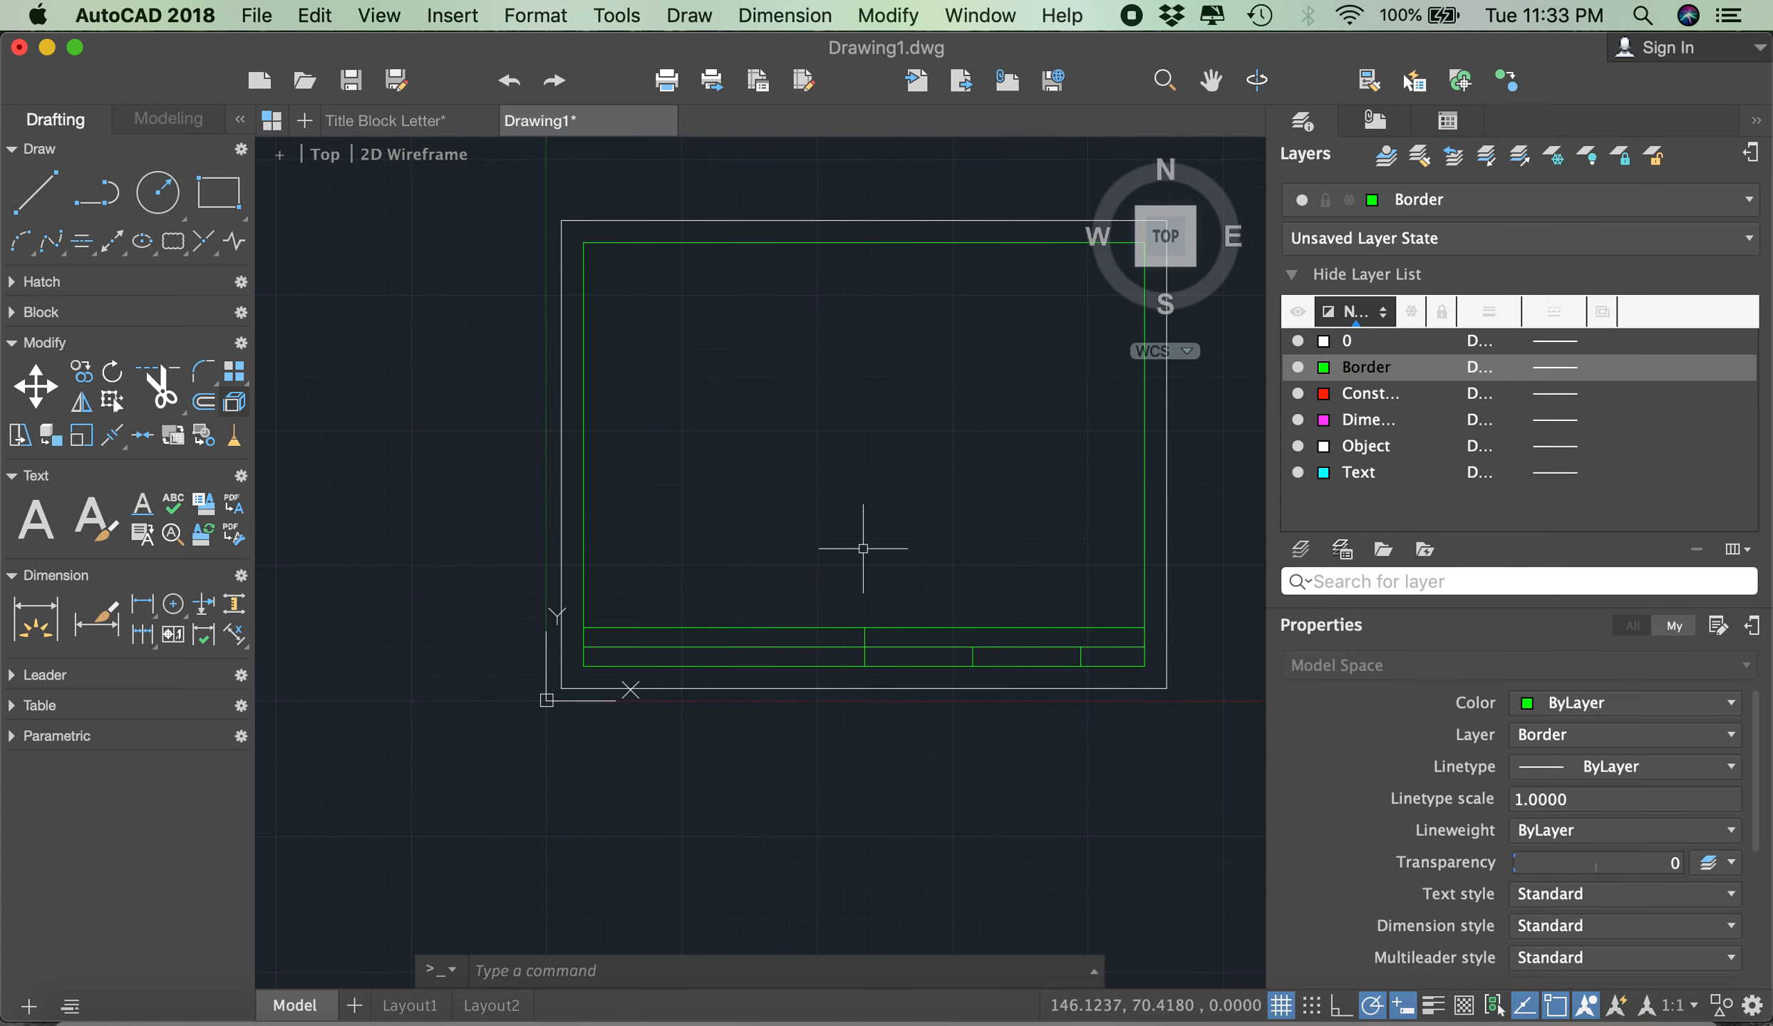
scroll(843, 566, down, 3)
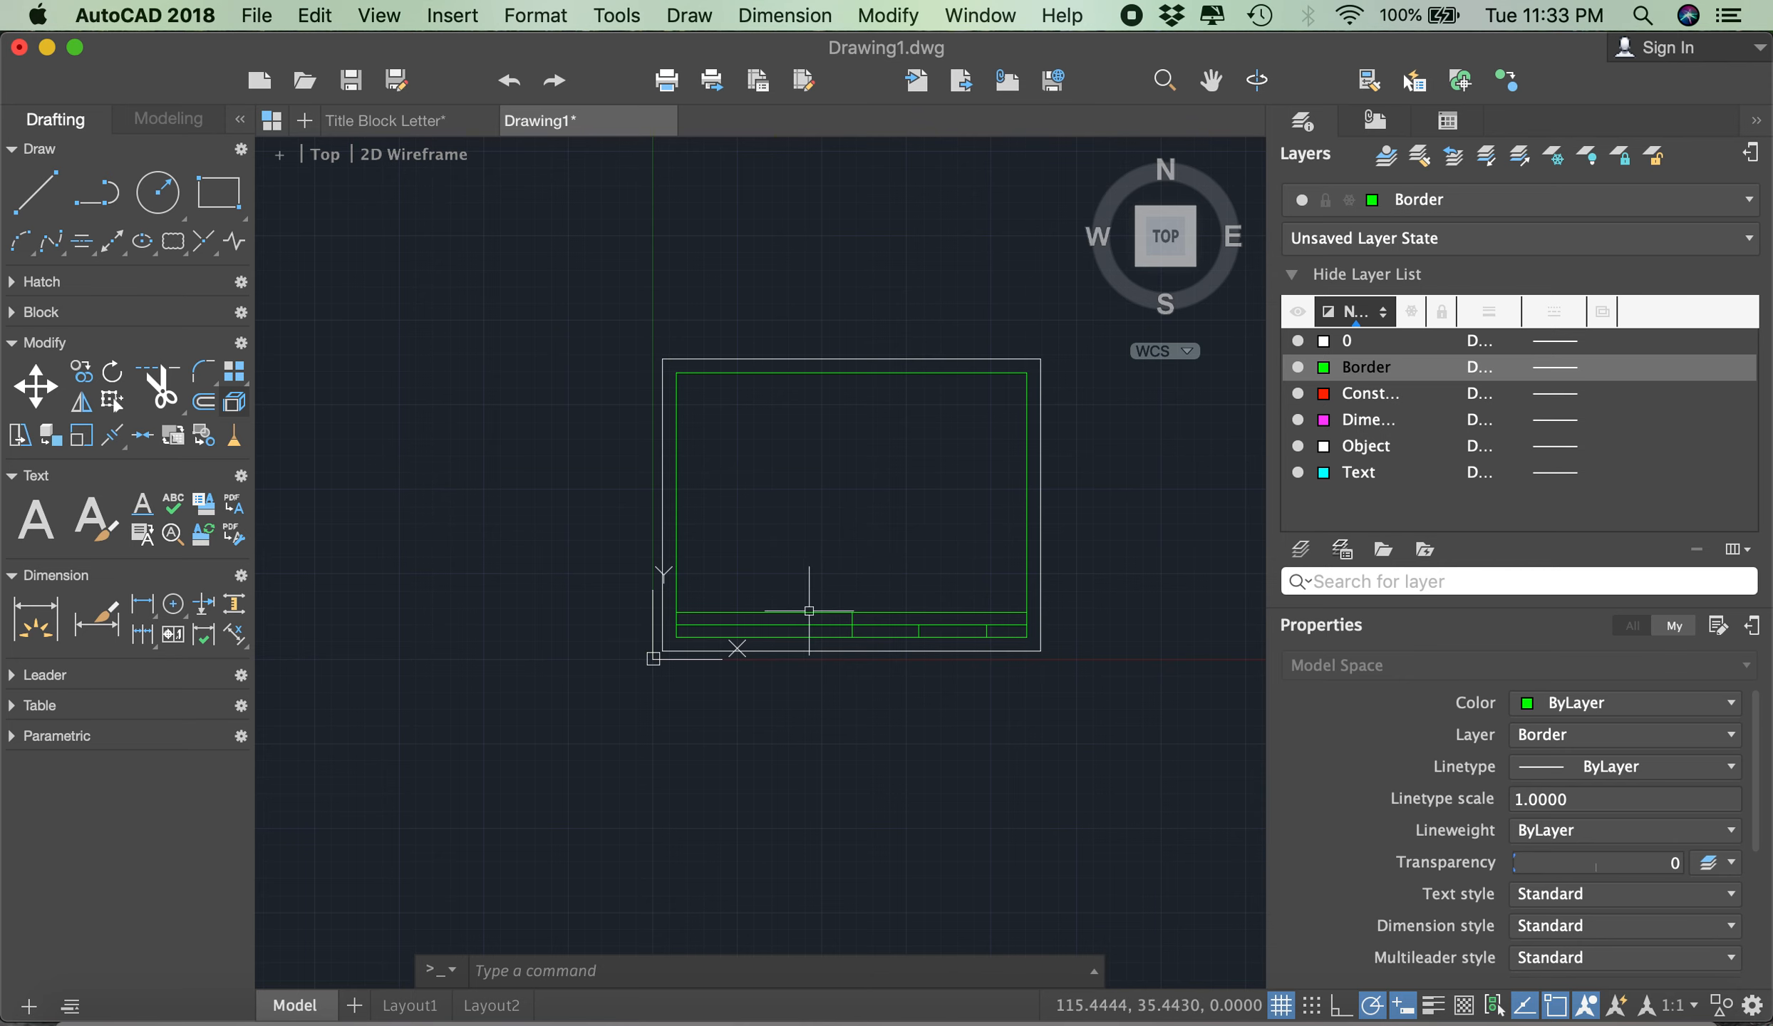
scroll(833, 544, up, 2)
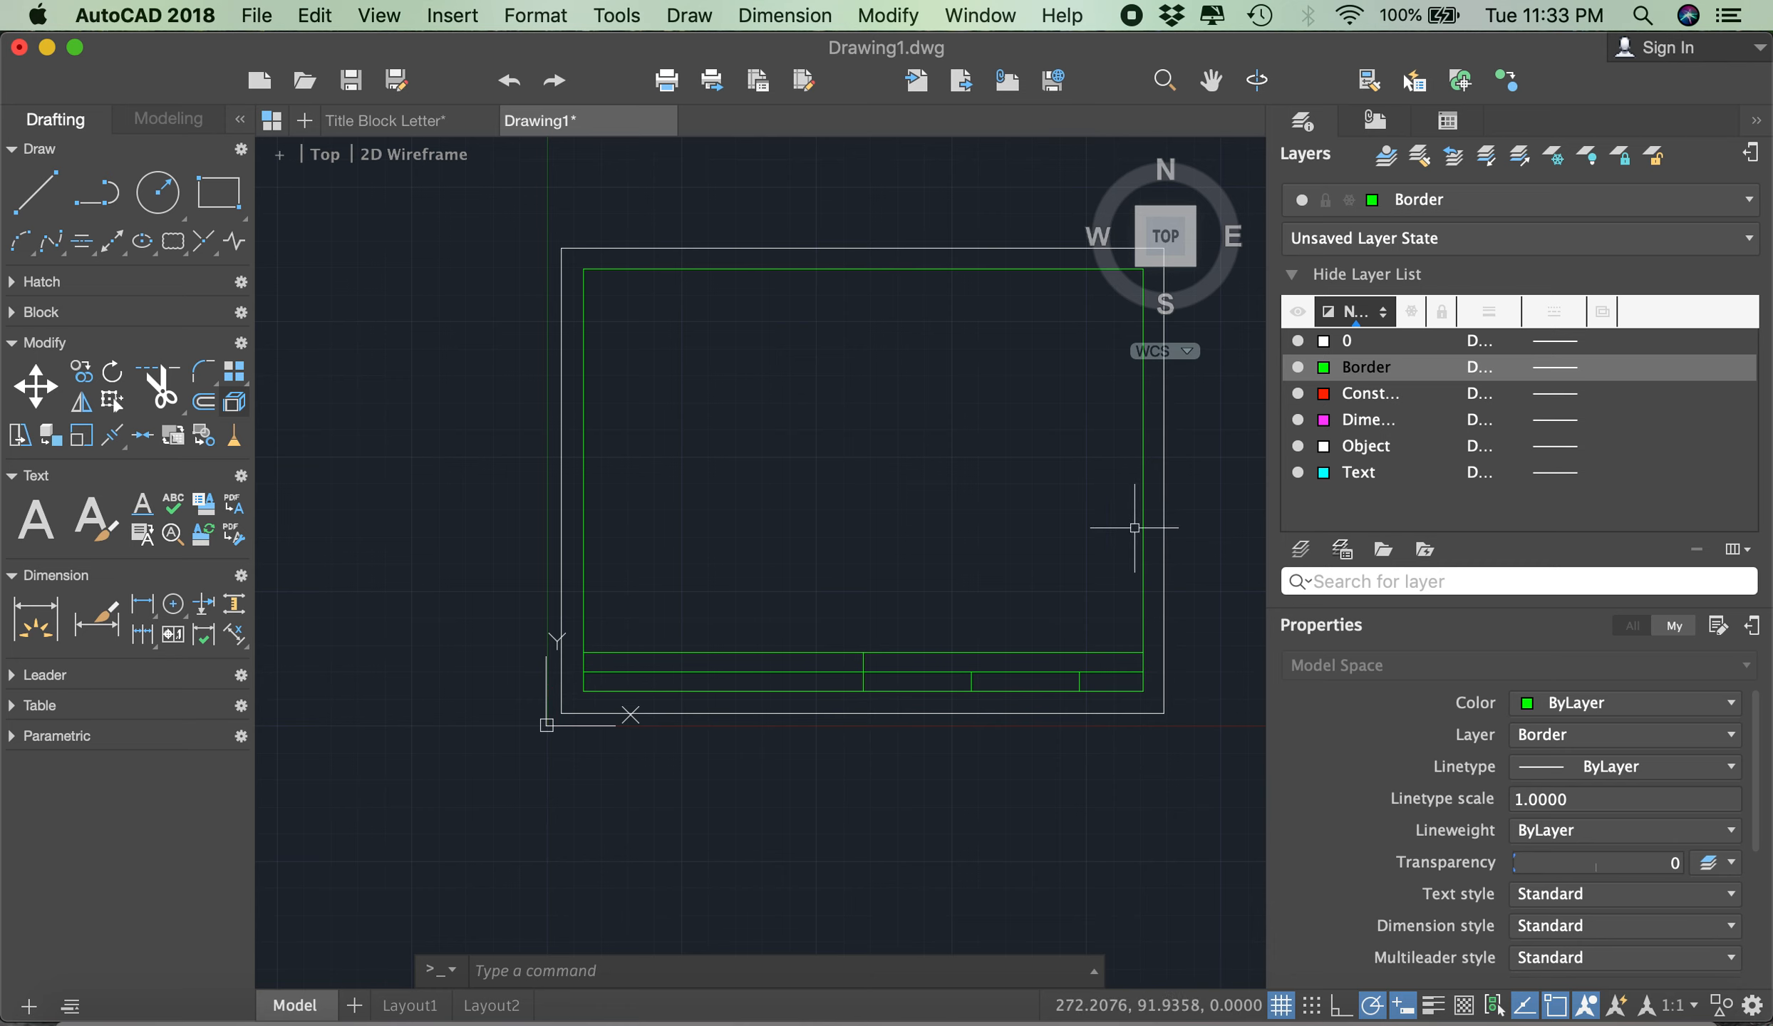
double_click(1362, 394)
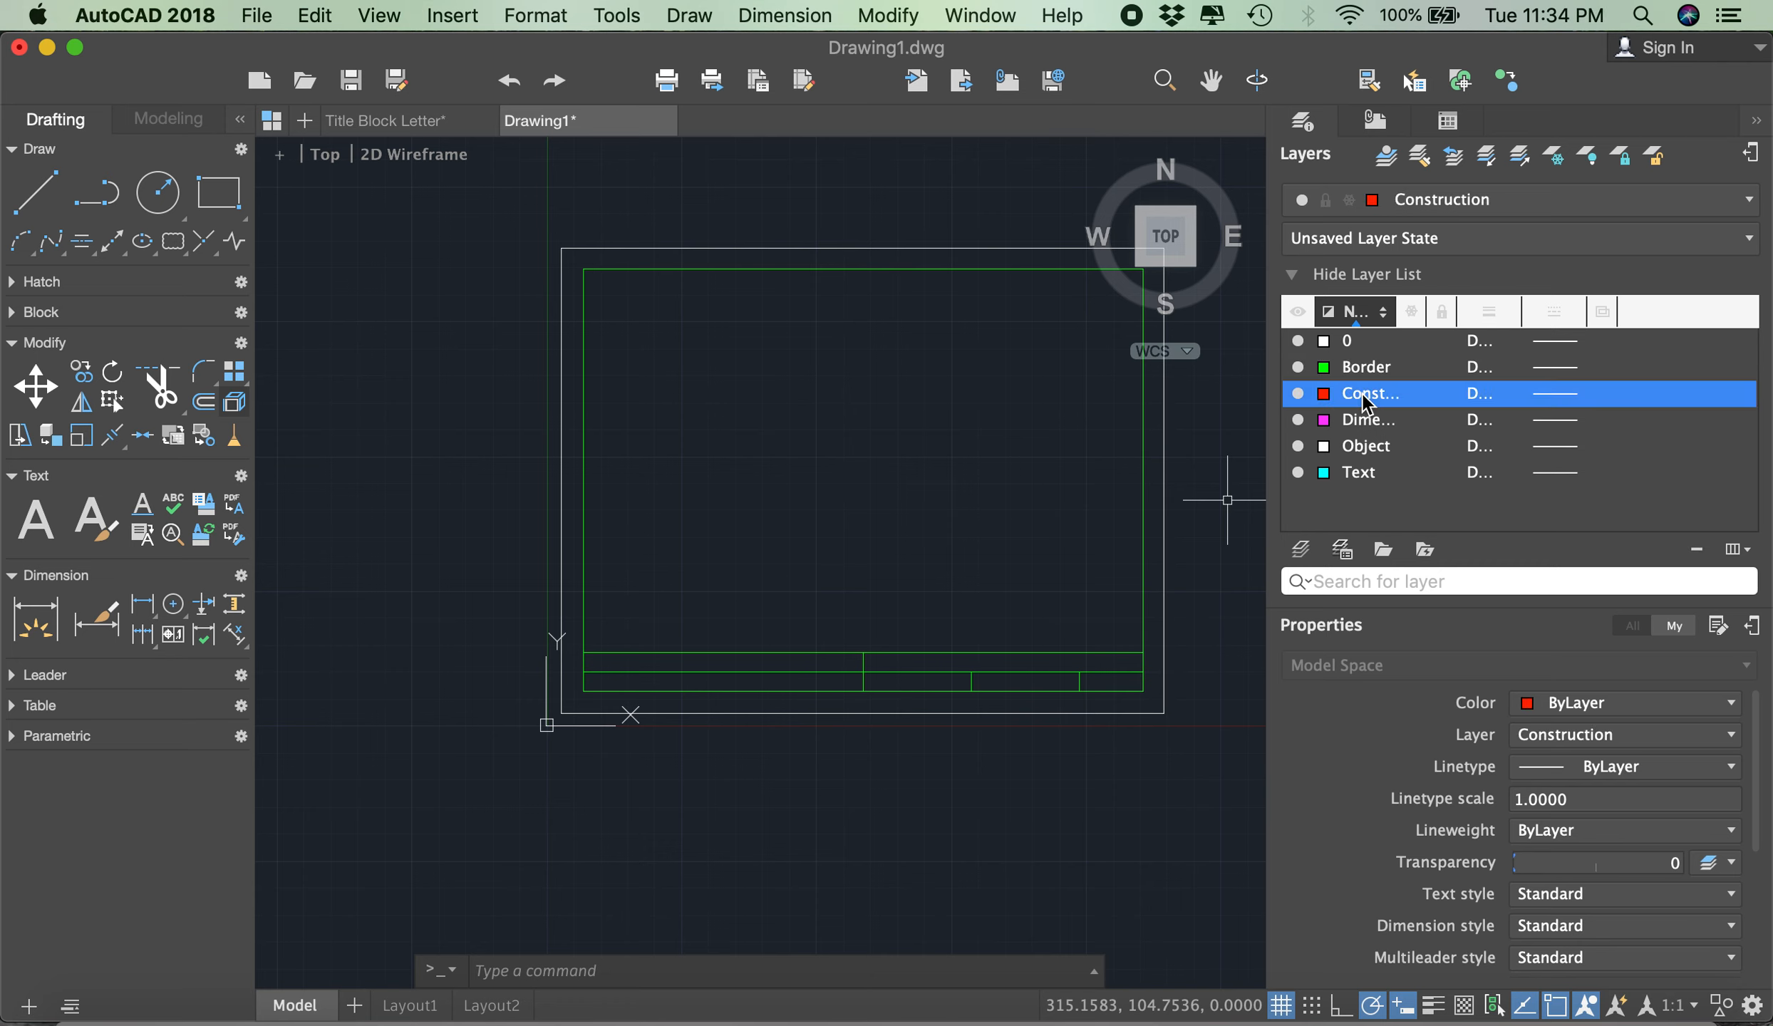
- Copy the three vertical dividers 10 to the right, using the top endpoint of the full-height divider as the base point
click(89, 376)
click(743, 549)
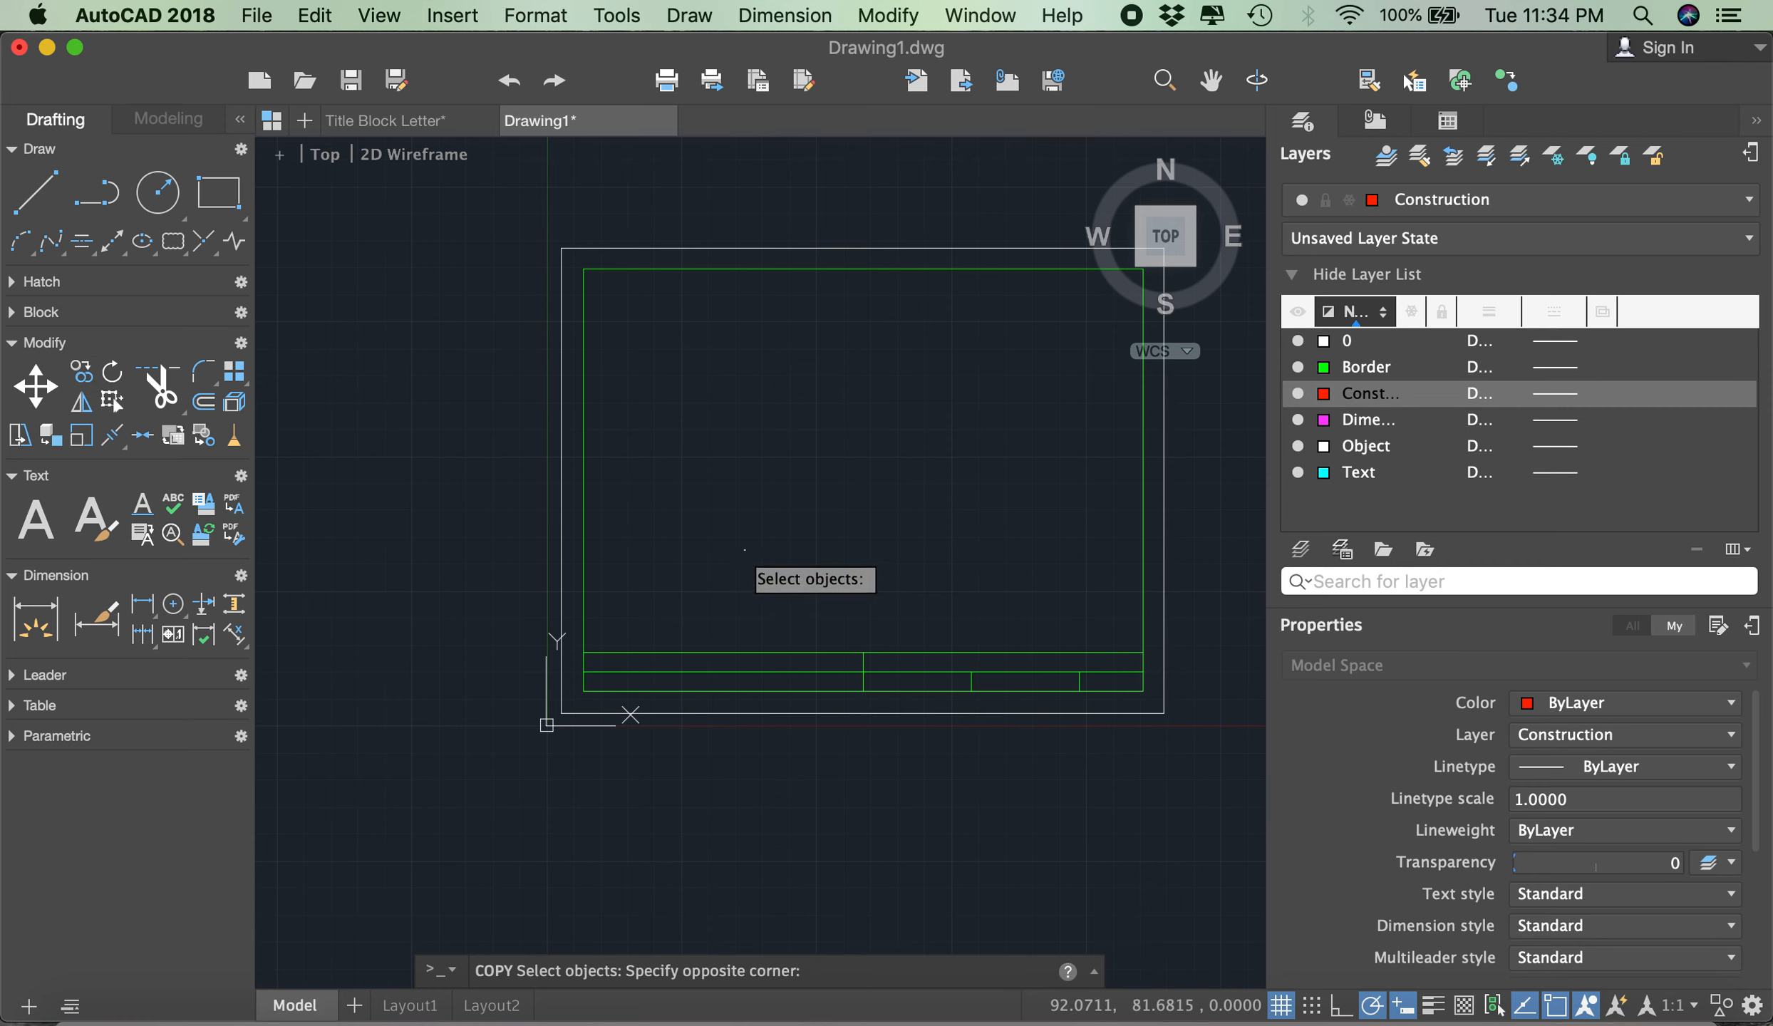
click(1101, 799)
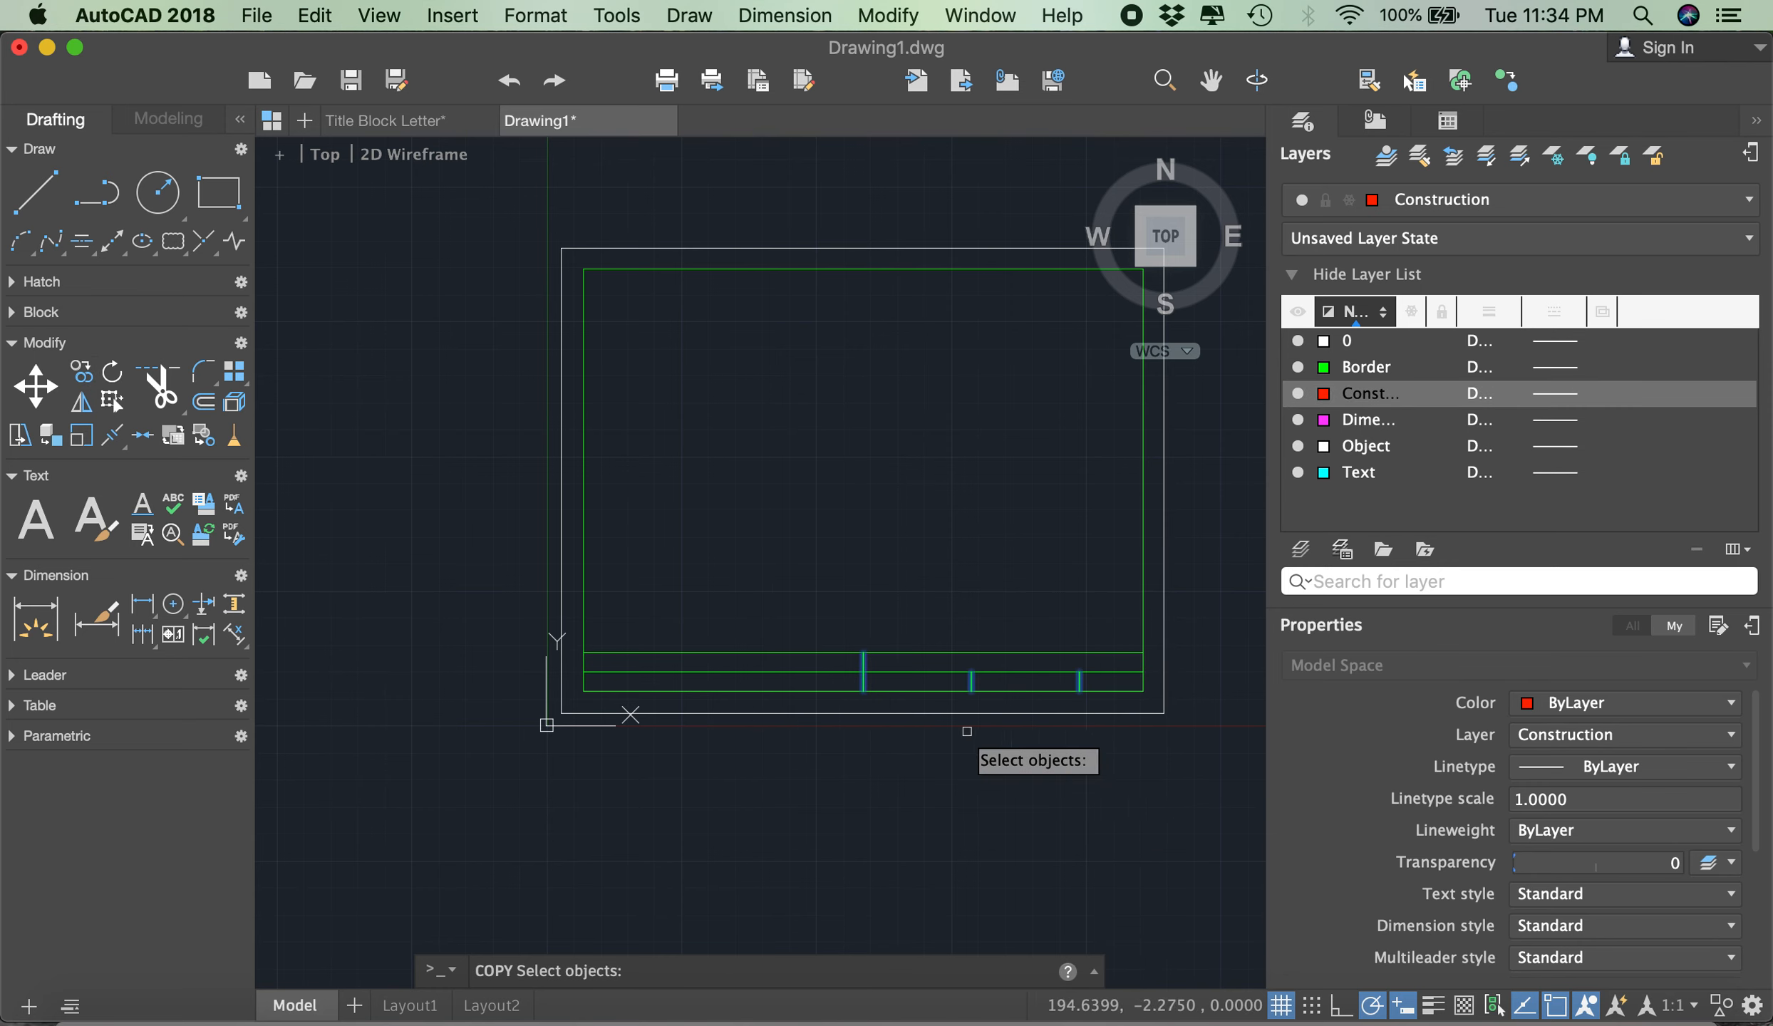
key(Return)
scroll(870, 661, up, 4)
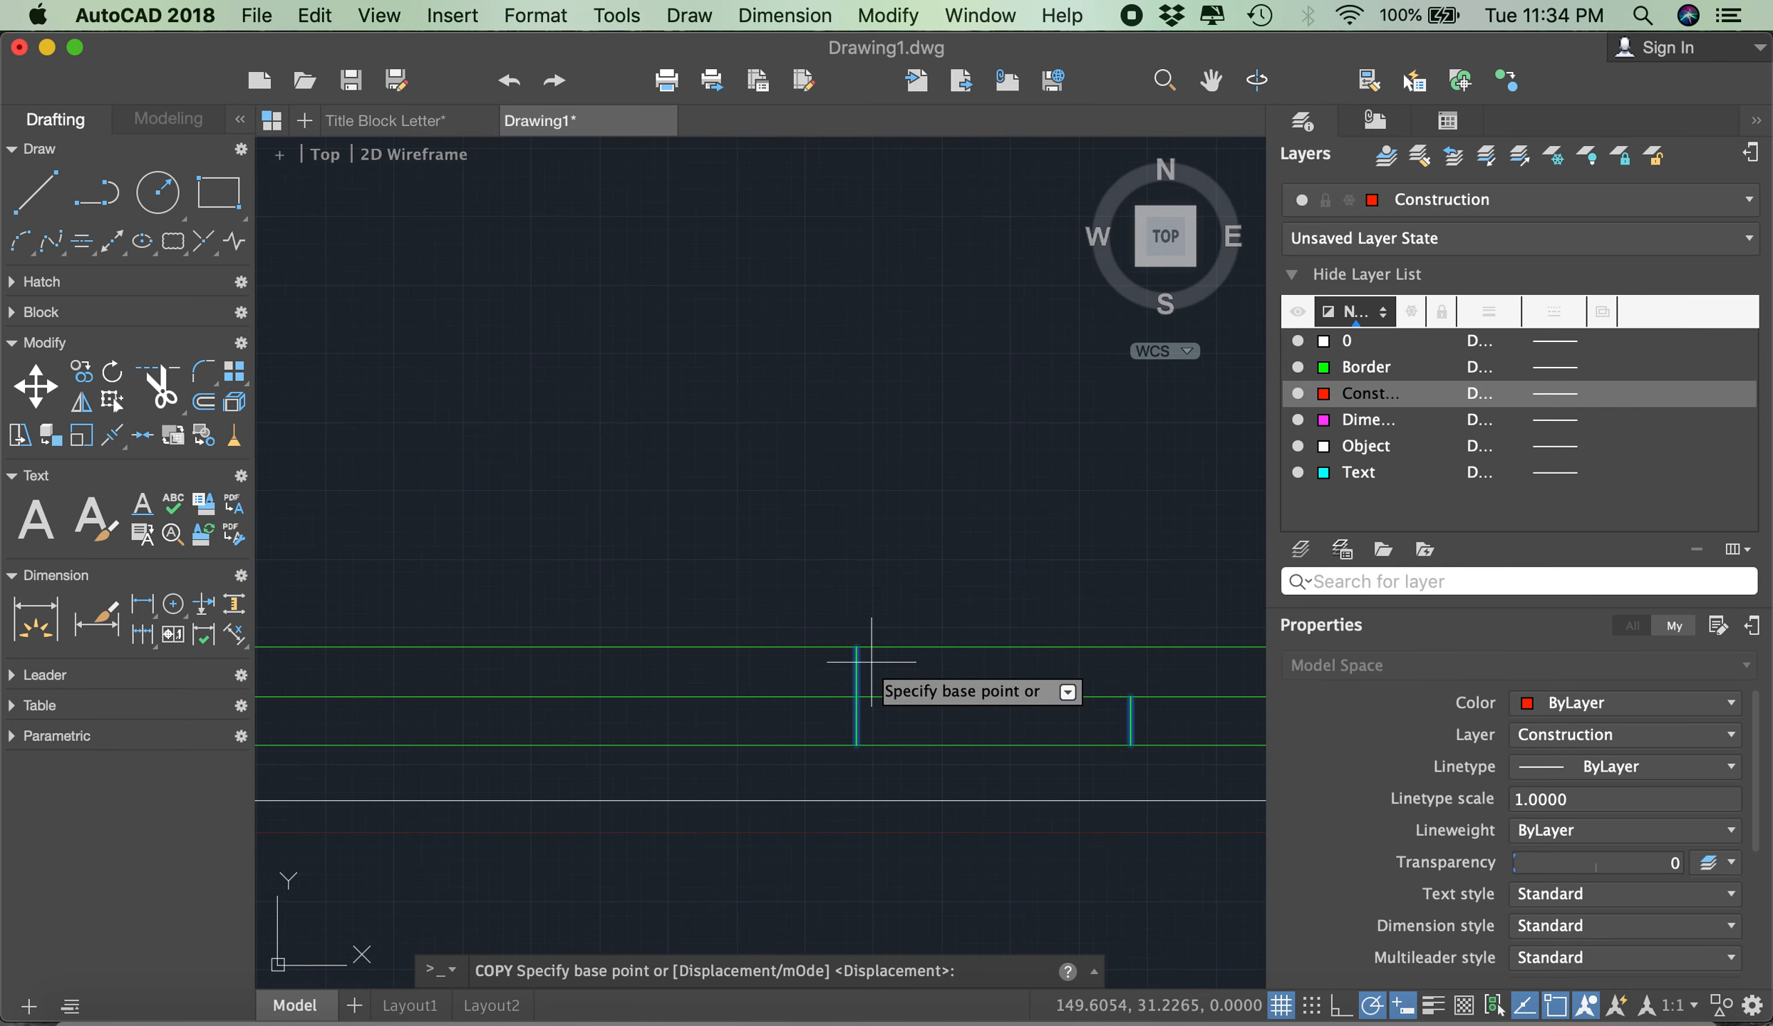
click(857, 647)
scroll(834, 620, down, 4)
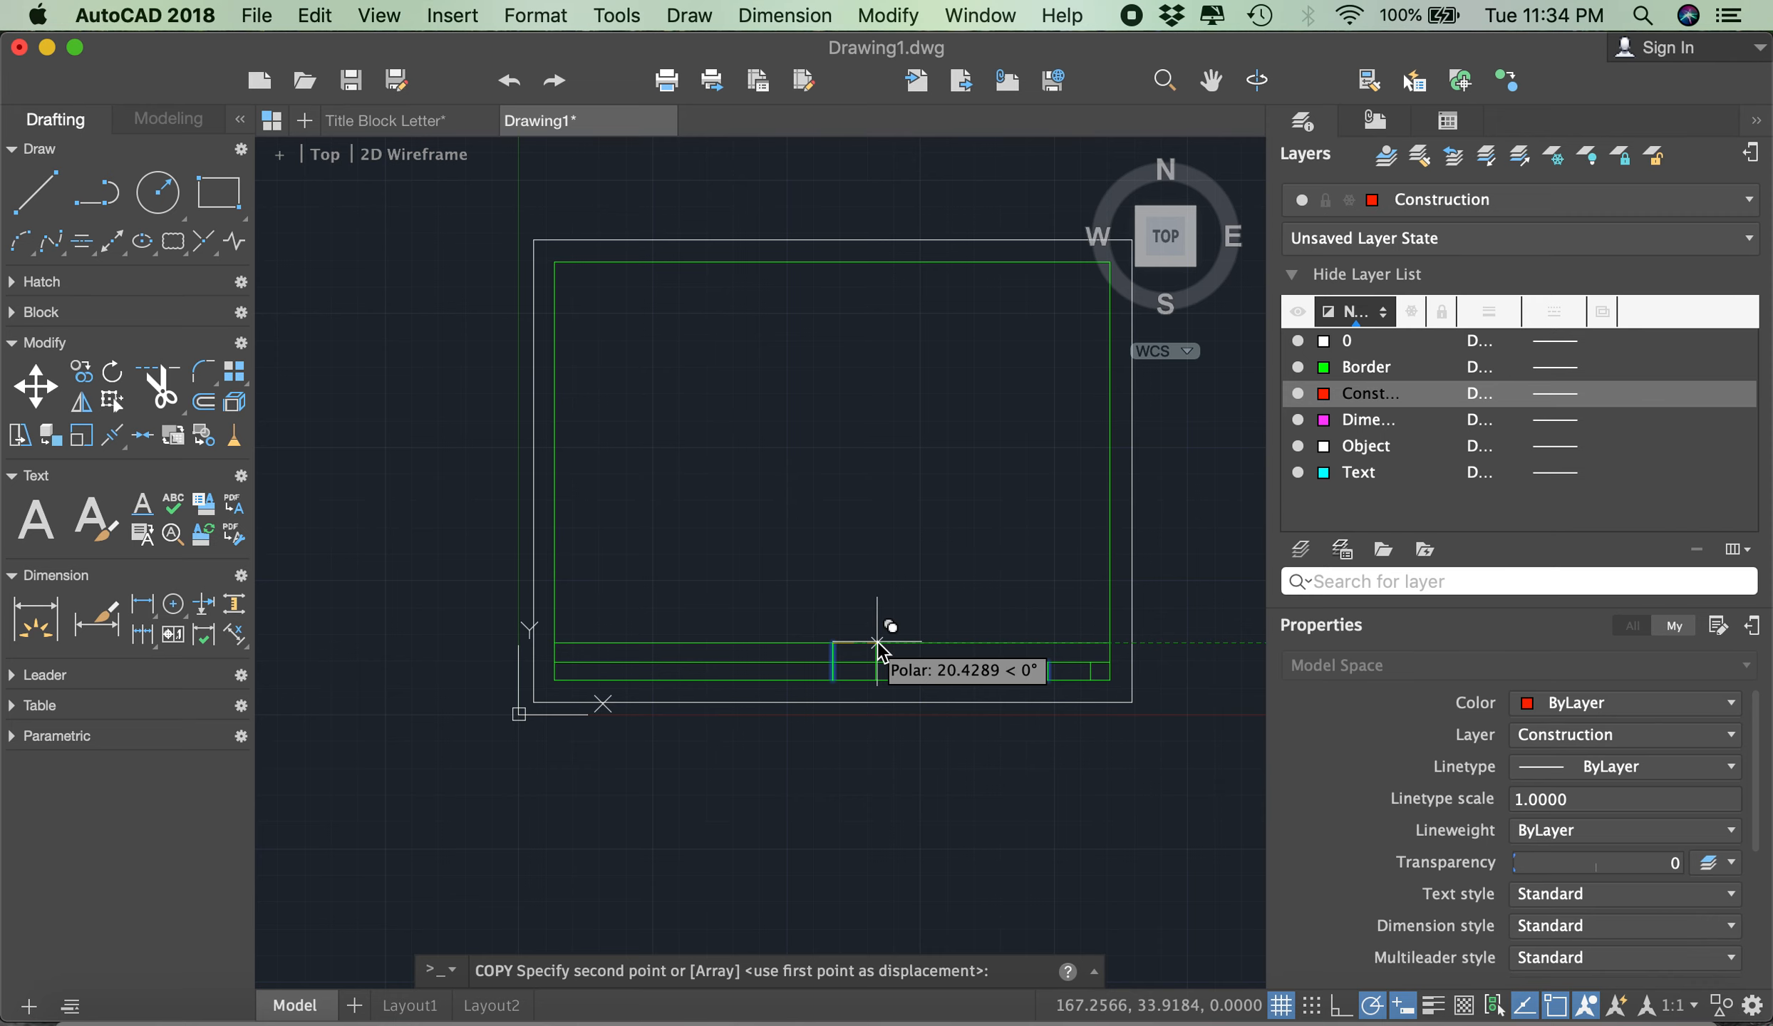
text(10)
key(Return)
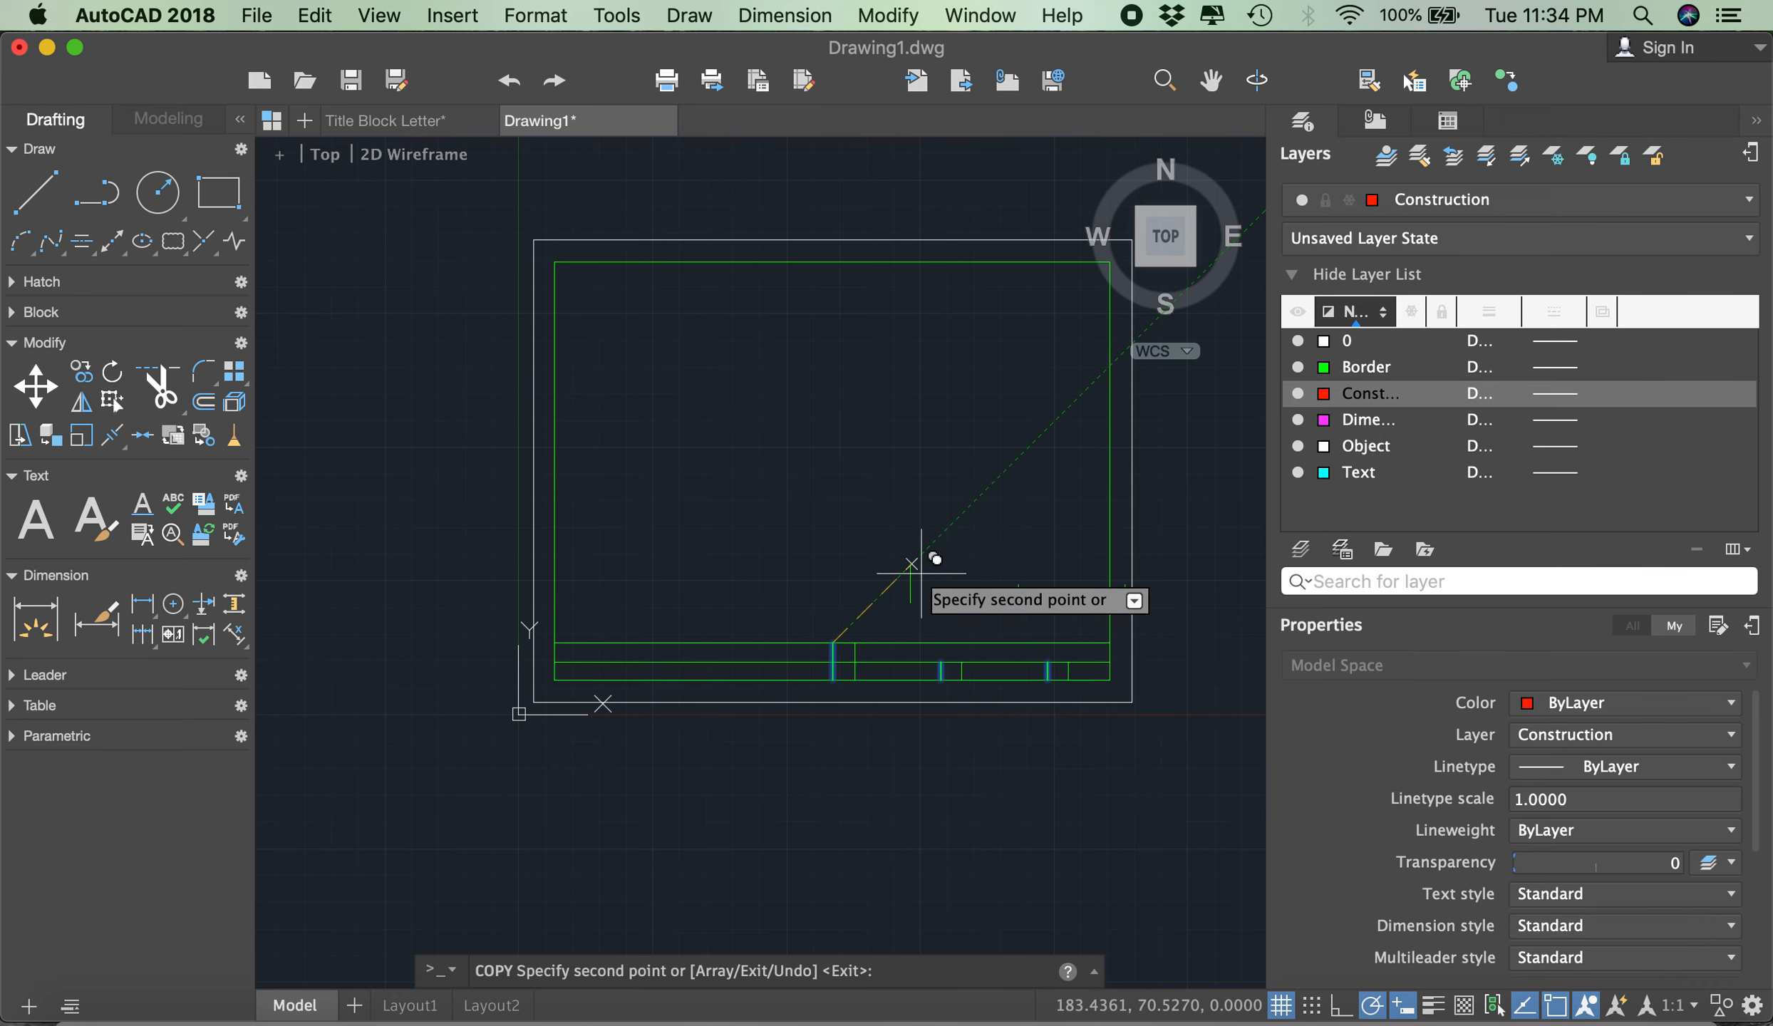
key(Return)
- Select the three copied vertical lines and move them to the Construction layer
scroll(1005, 663, up, 2)
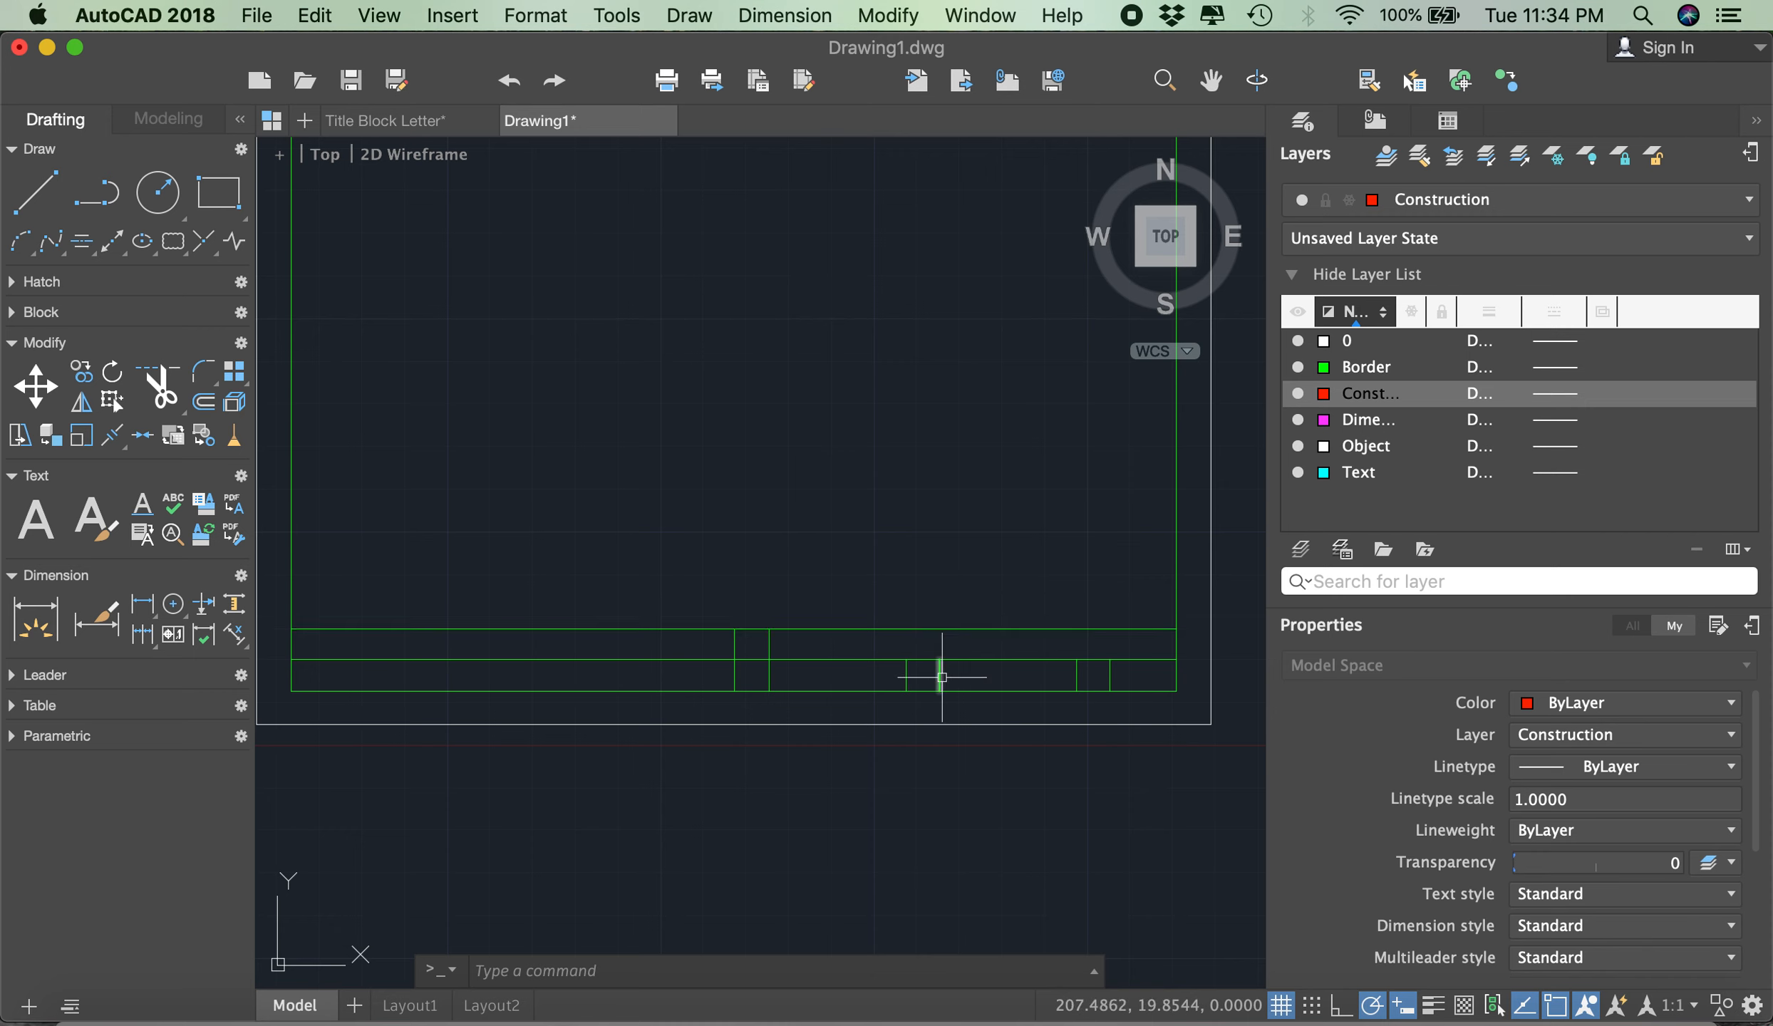
click(762, 594)
click(788, 737)
click(933, 611)
click(959, 770)
click(1083, 612)
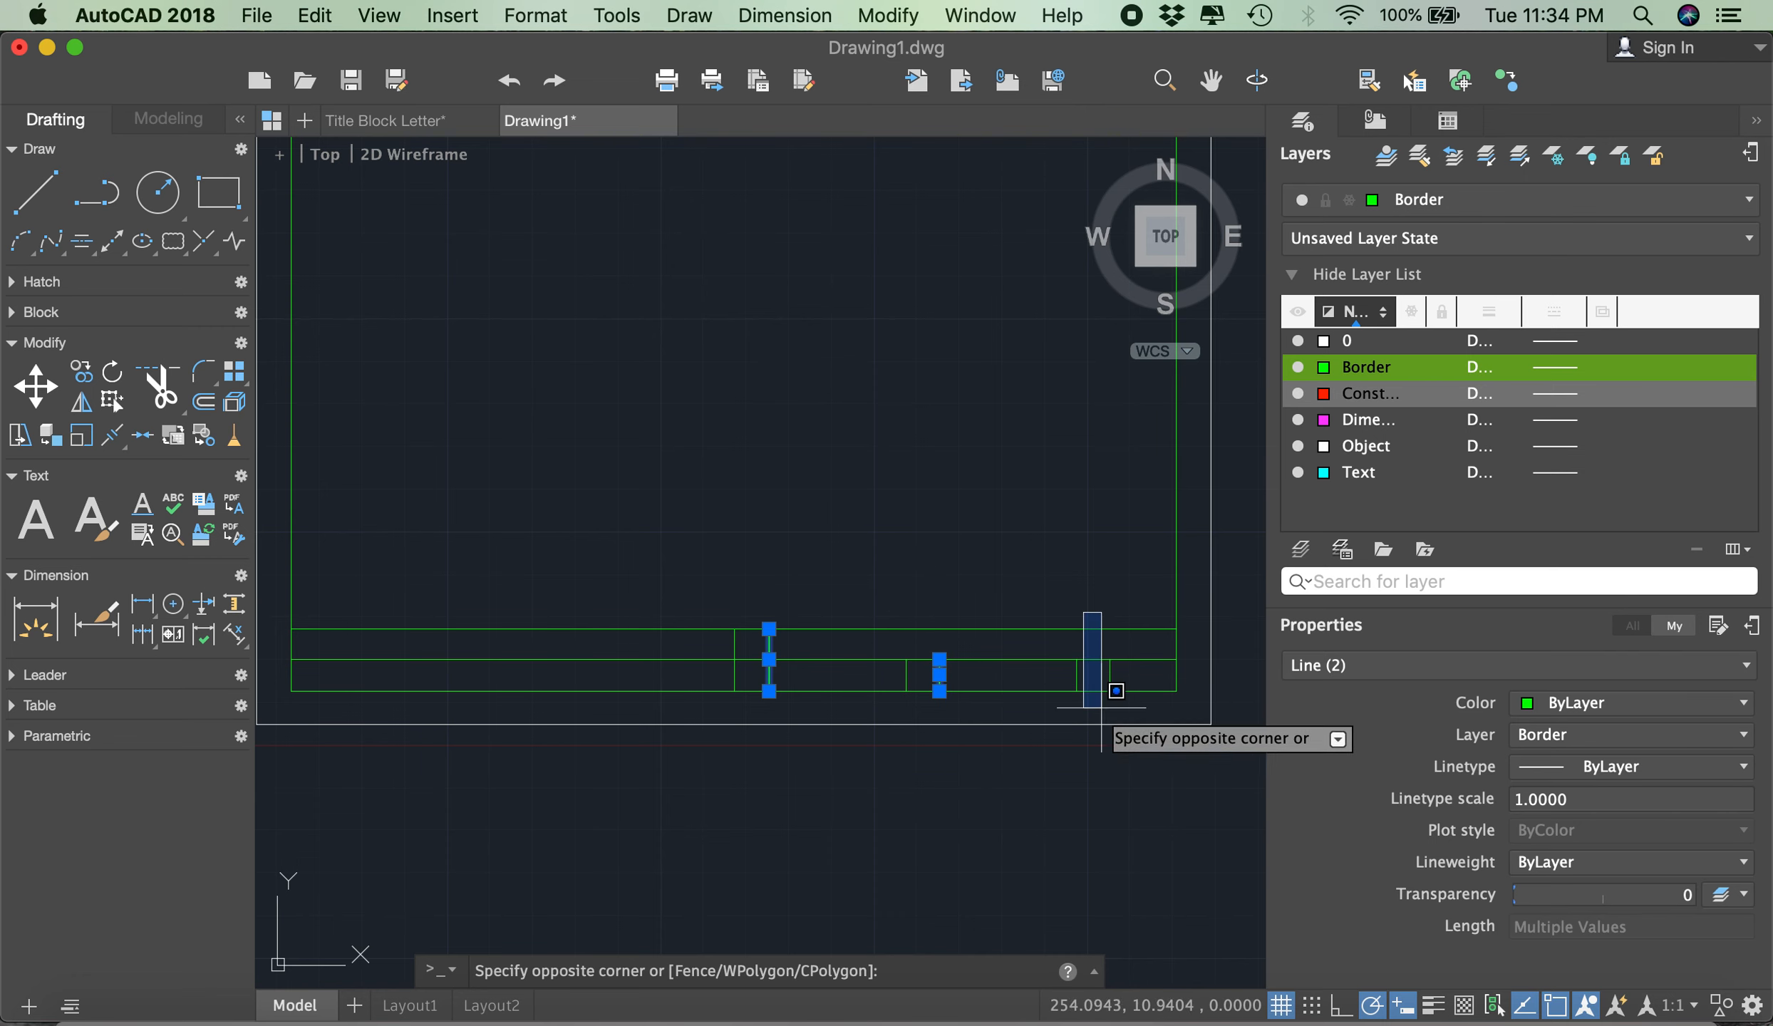
click(1121, 738)
click(1632, 735)
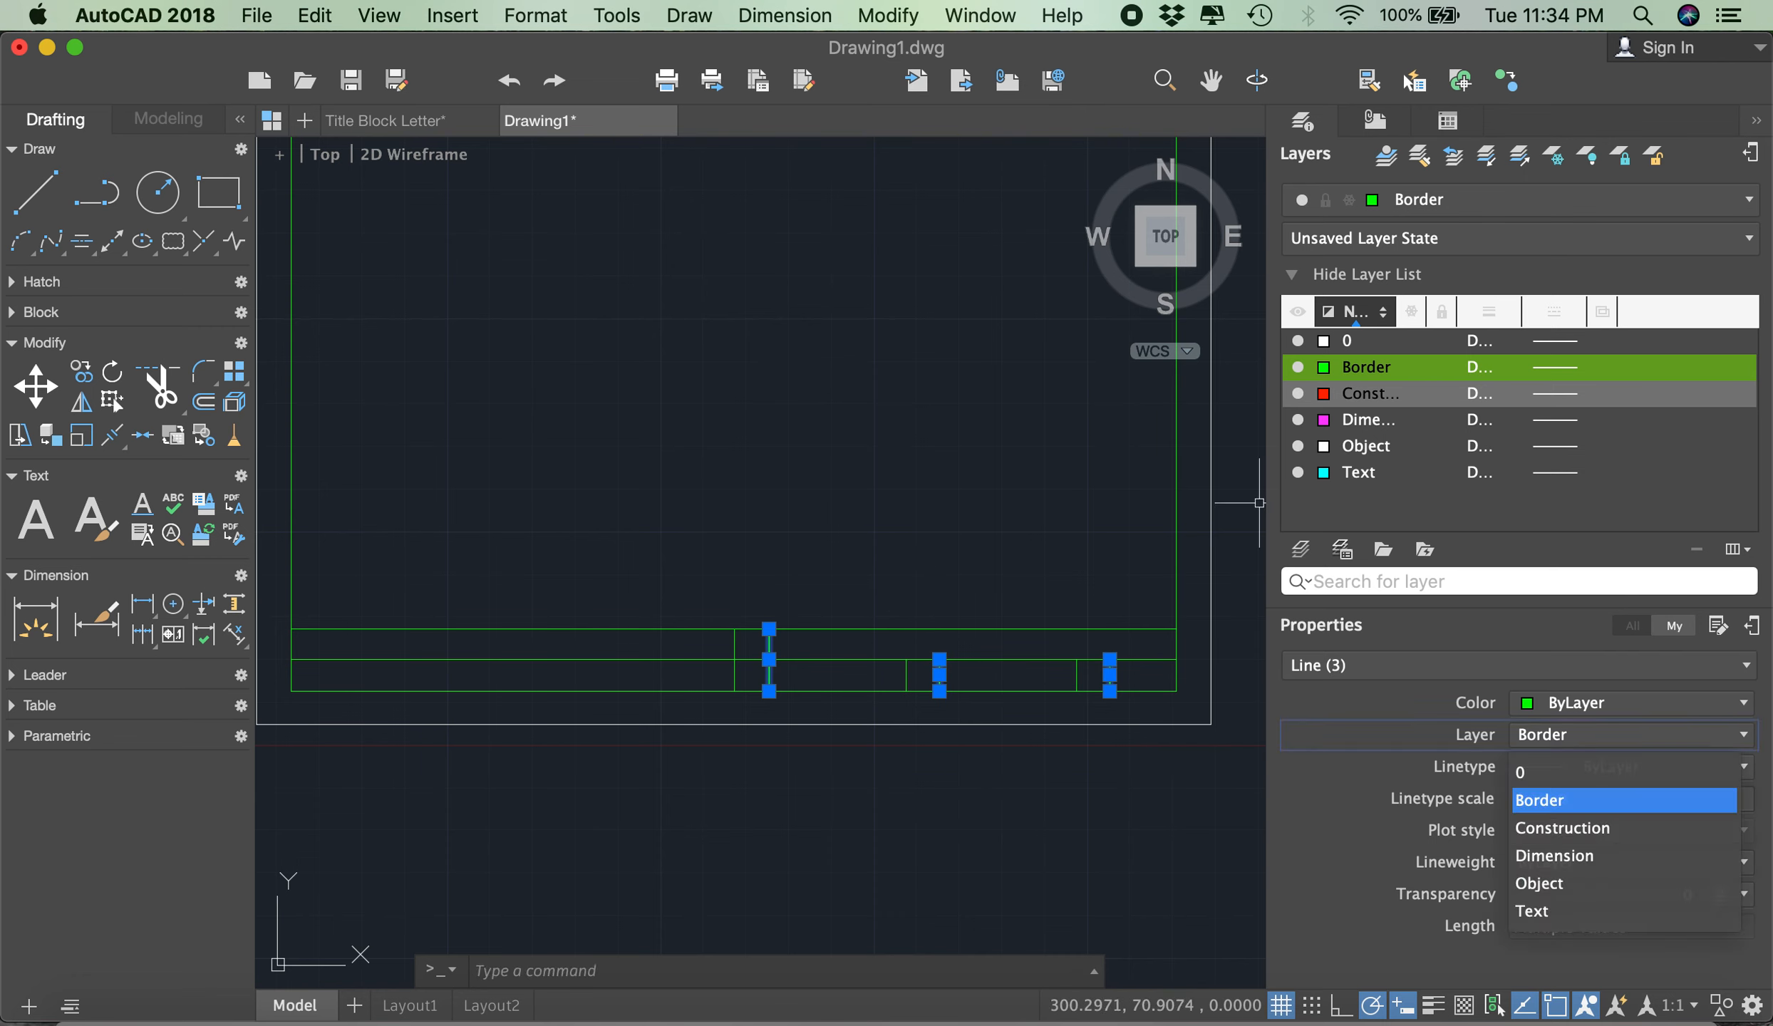
click(1568, 827)
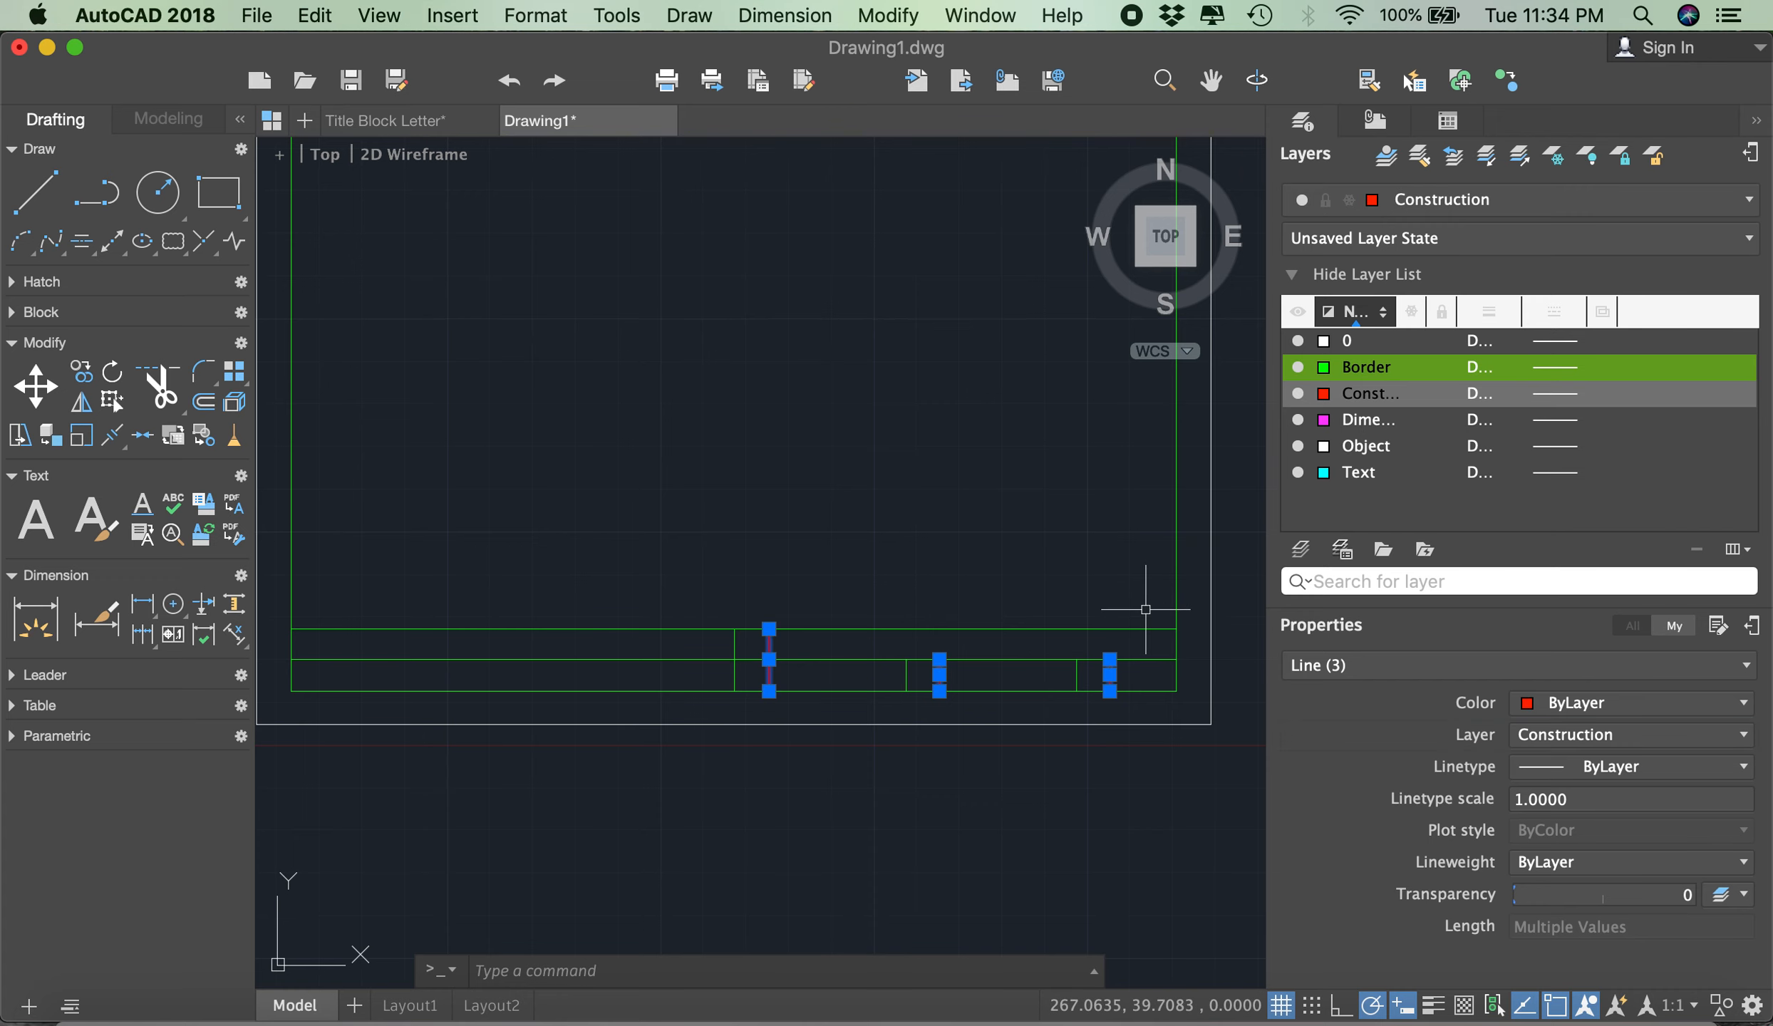
- Copy the full-height vertical construction line from the top of the full-height divider to the title block's upper-left corner
key(Escape)
scroll(1227, 599, down, 2)
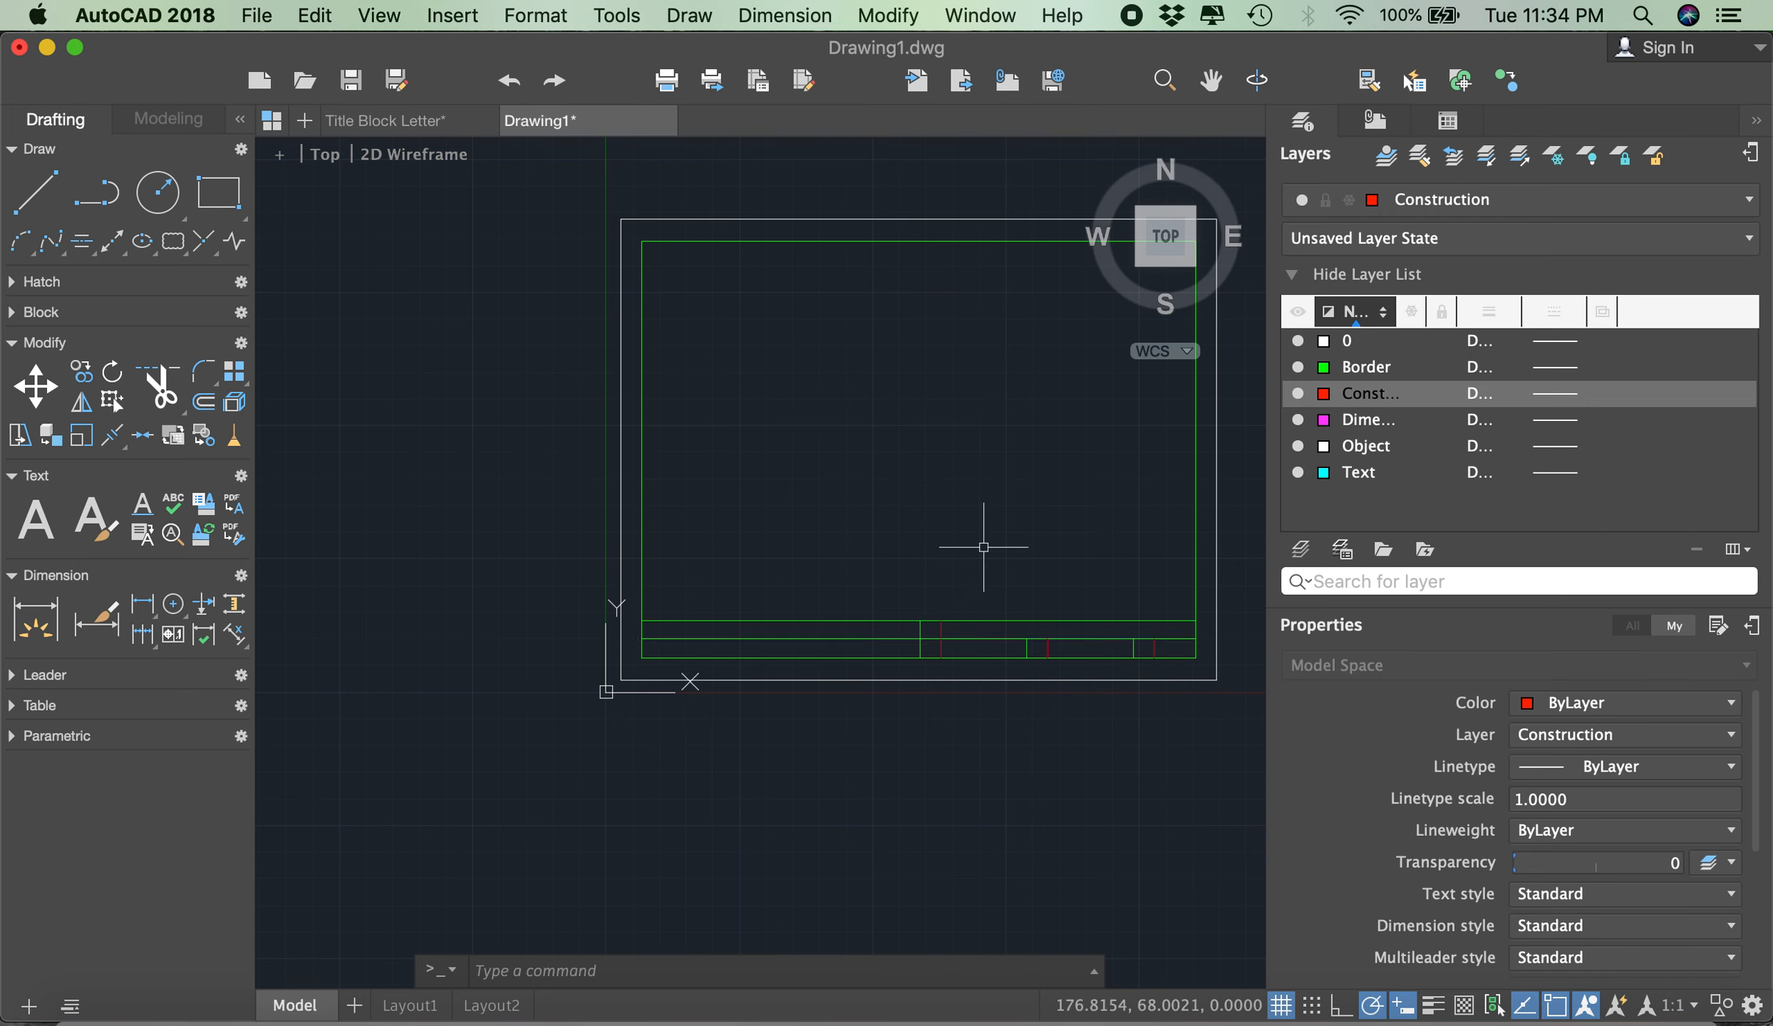
text(copy)
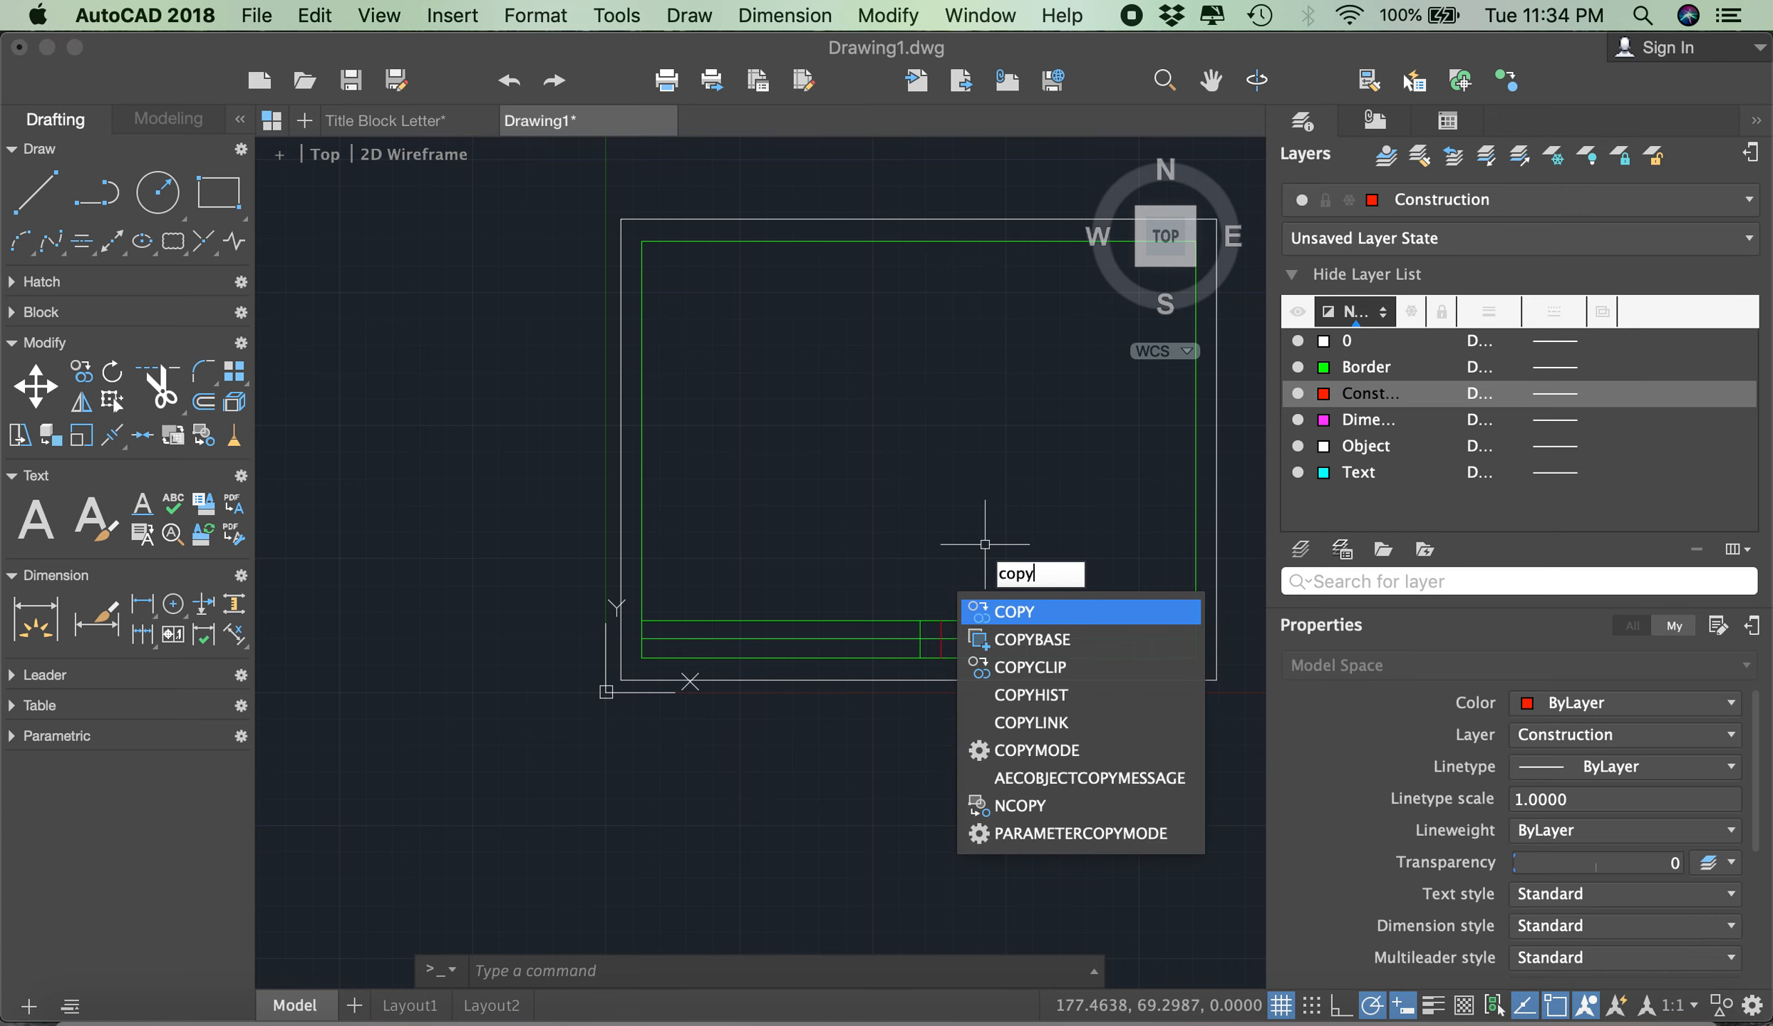
key(Return)
scroll(980, 613, up, 3)
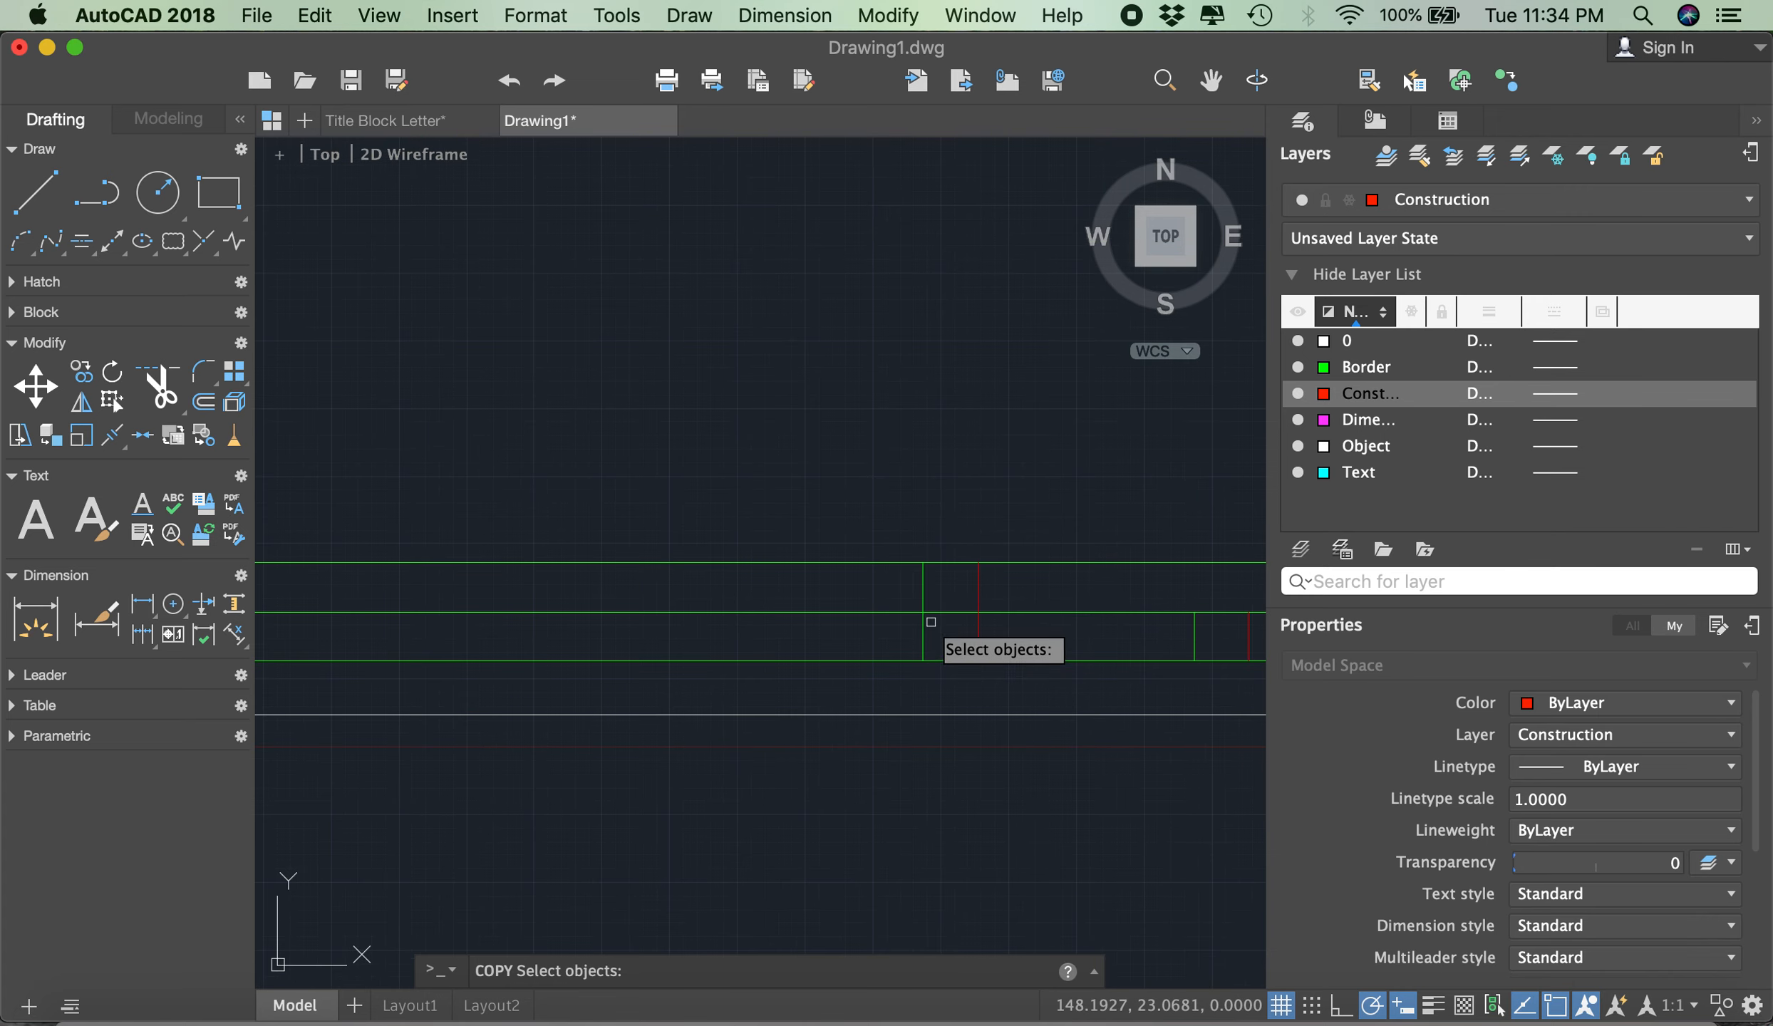
click(979, 585)
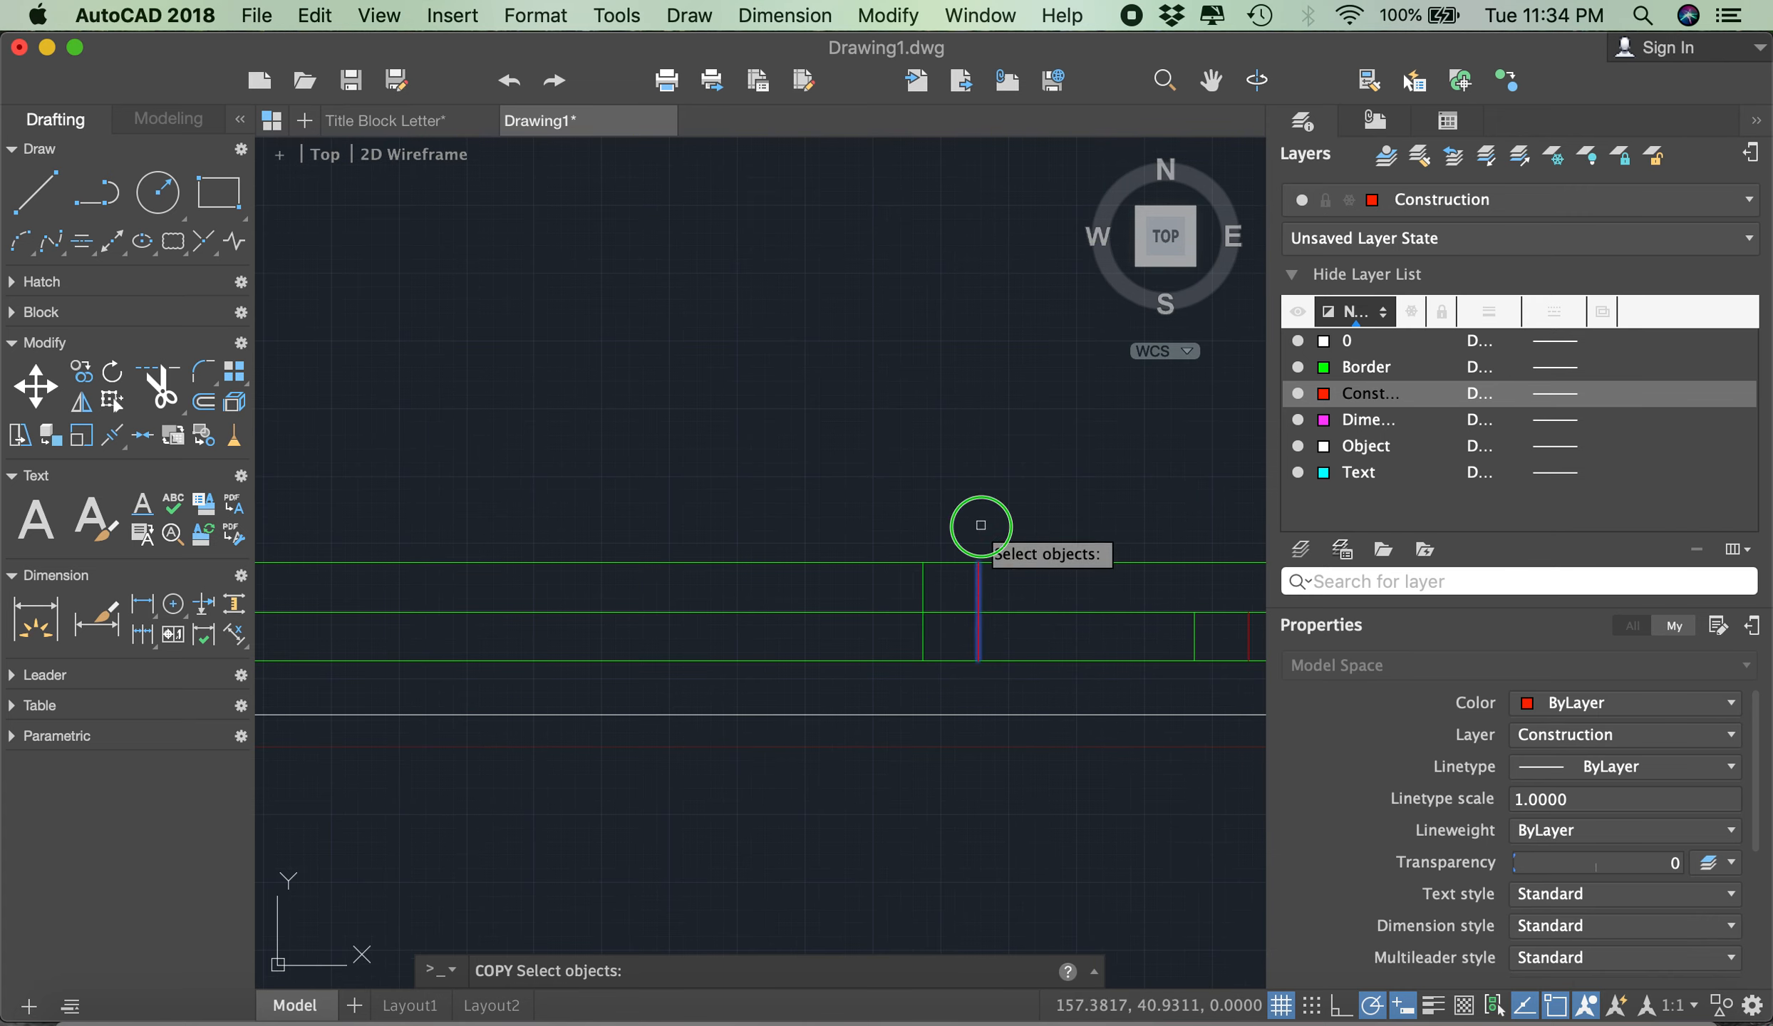
key(Return)
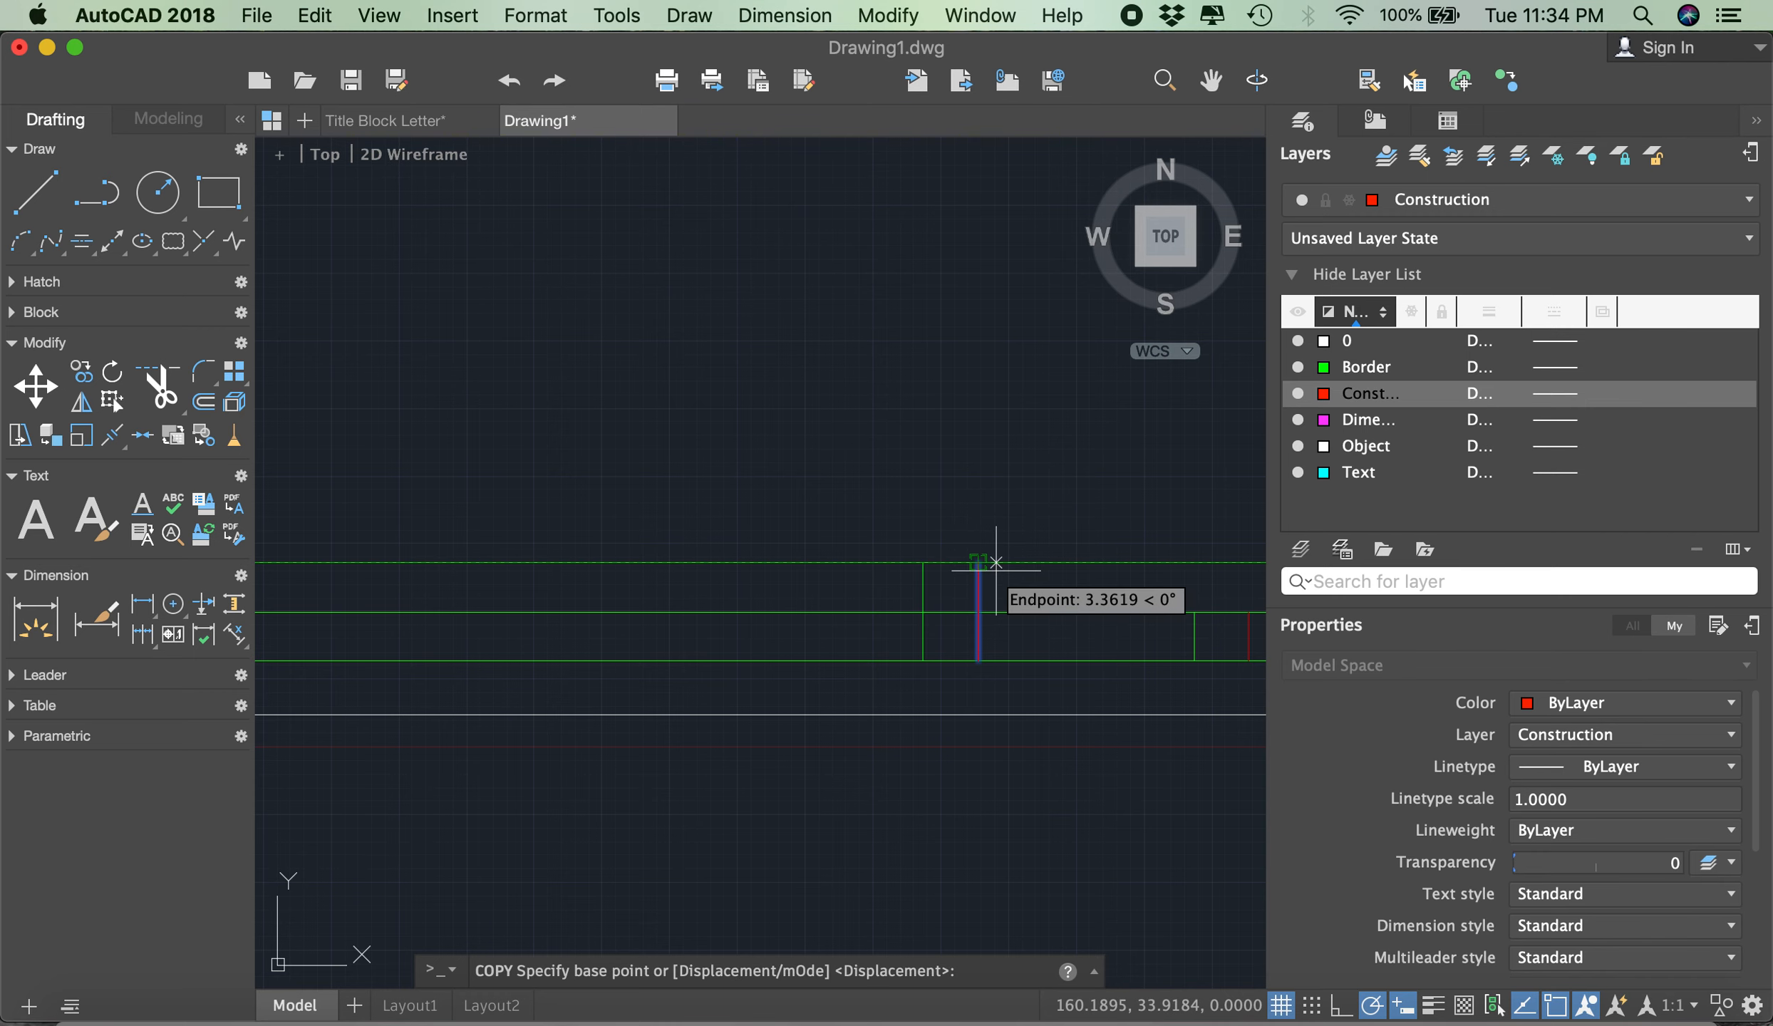
click(923, 563)
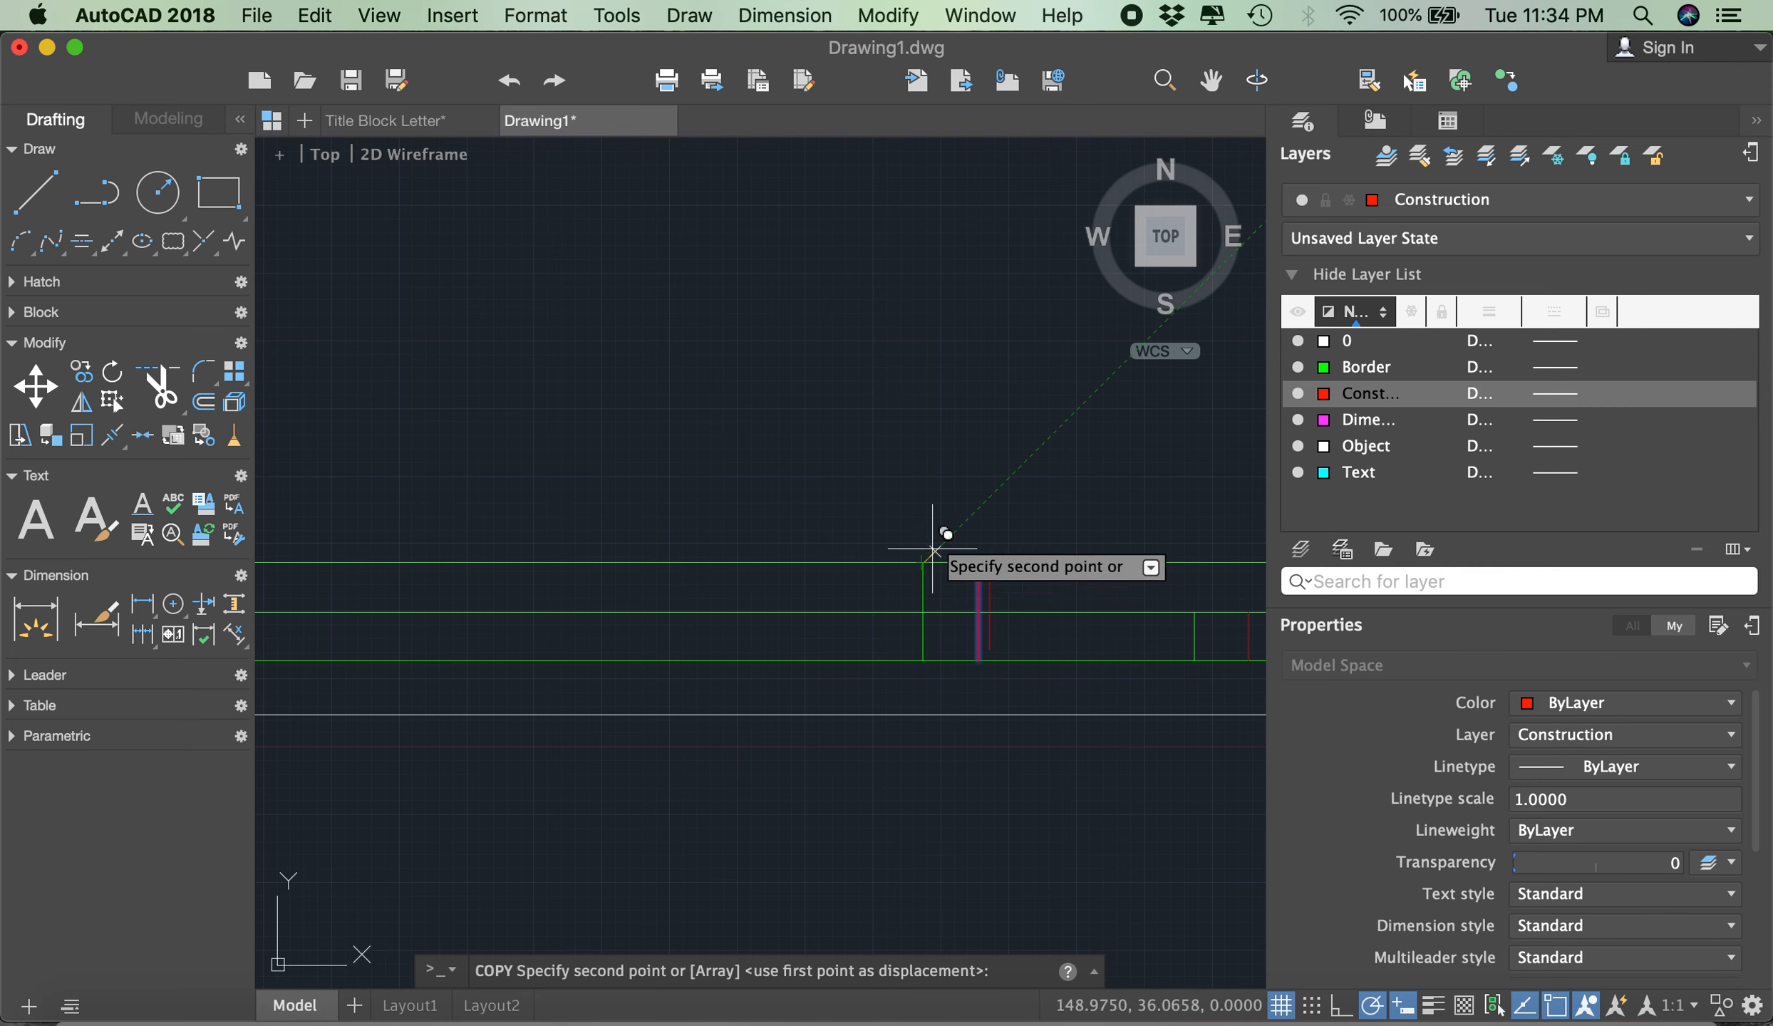
scroll(991, 499, down, 3)
scroll(955, 484, down, 3)
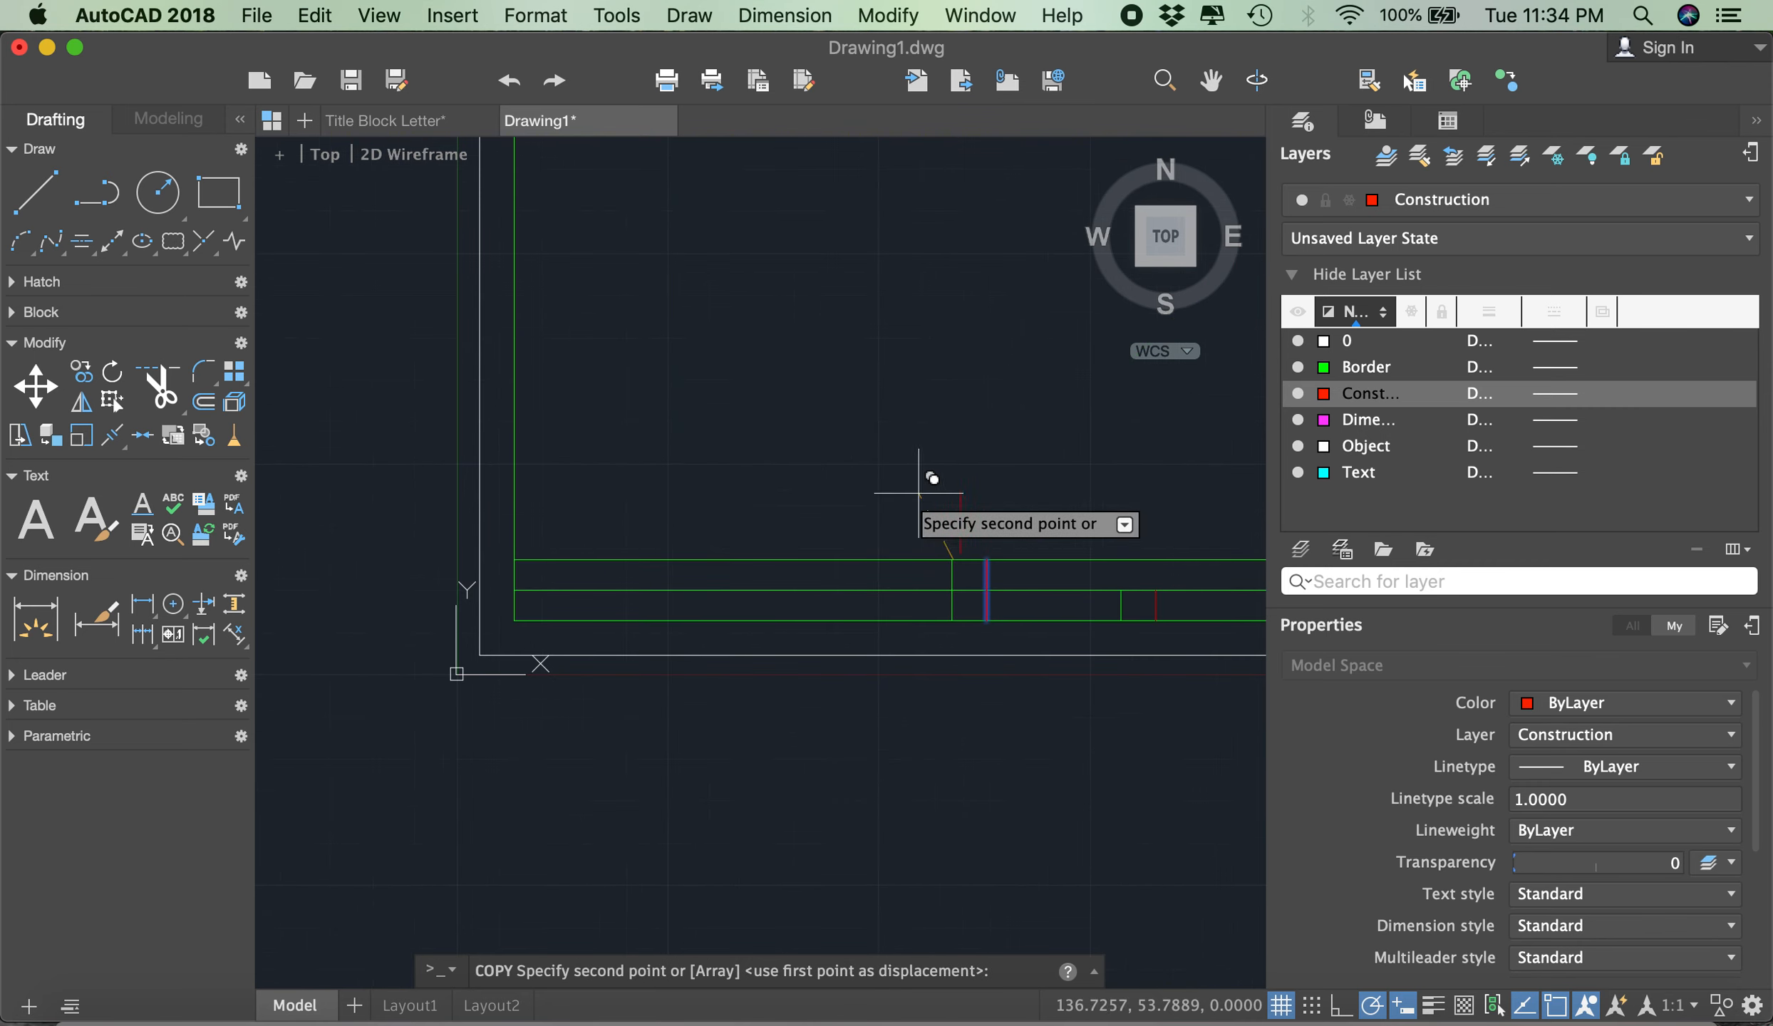
click(513, 560)
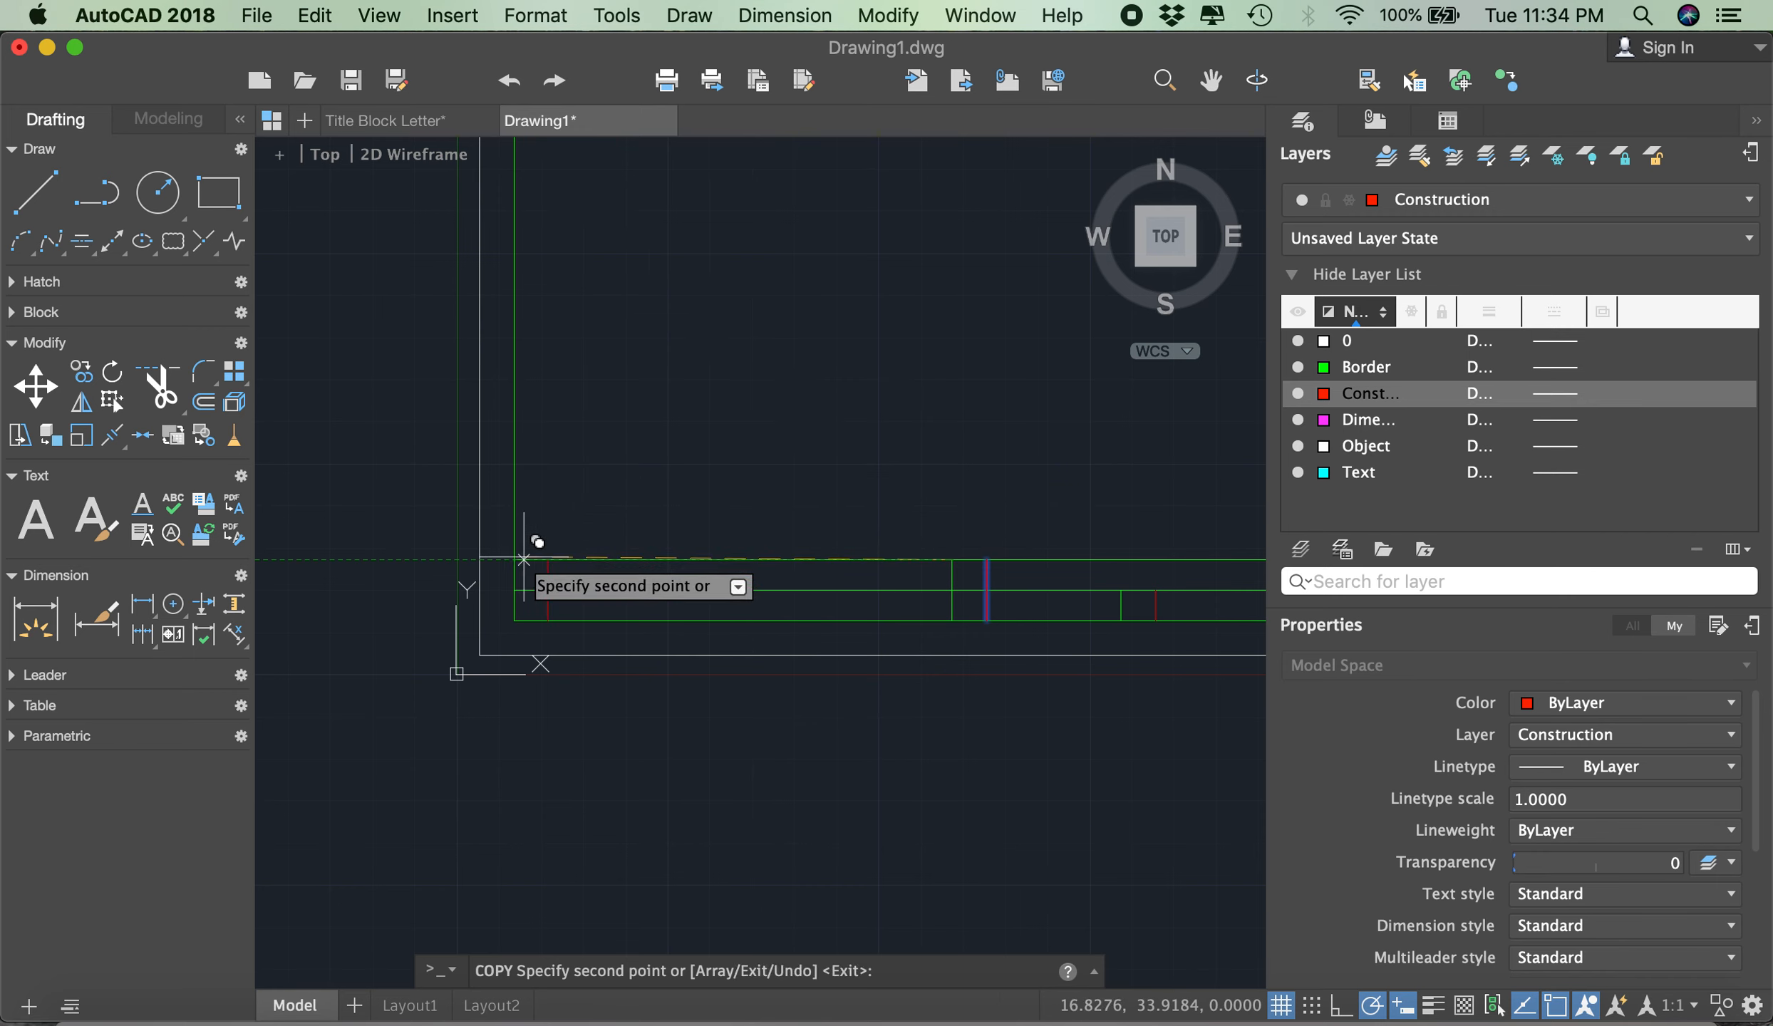
key(Return)
scroll(570, 533, down, 5)
scroll(463, 543, up, 6)
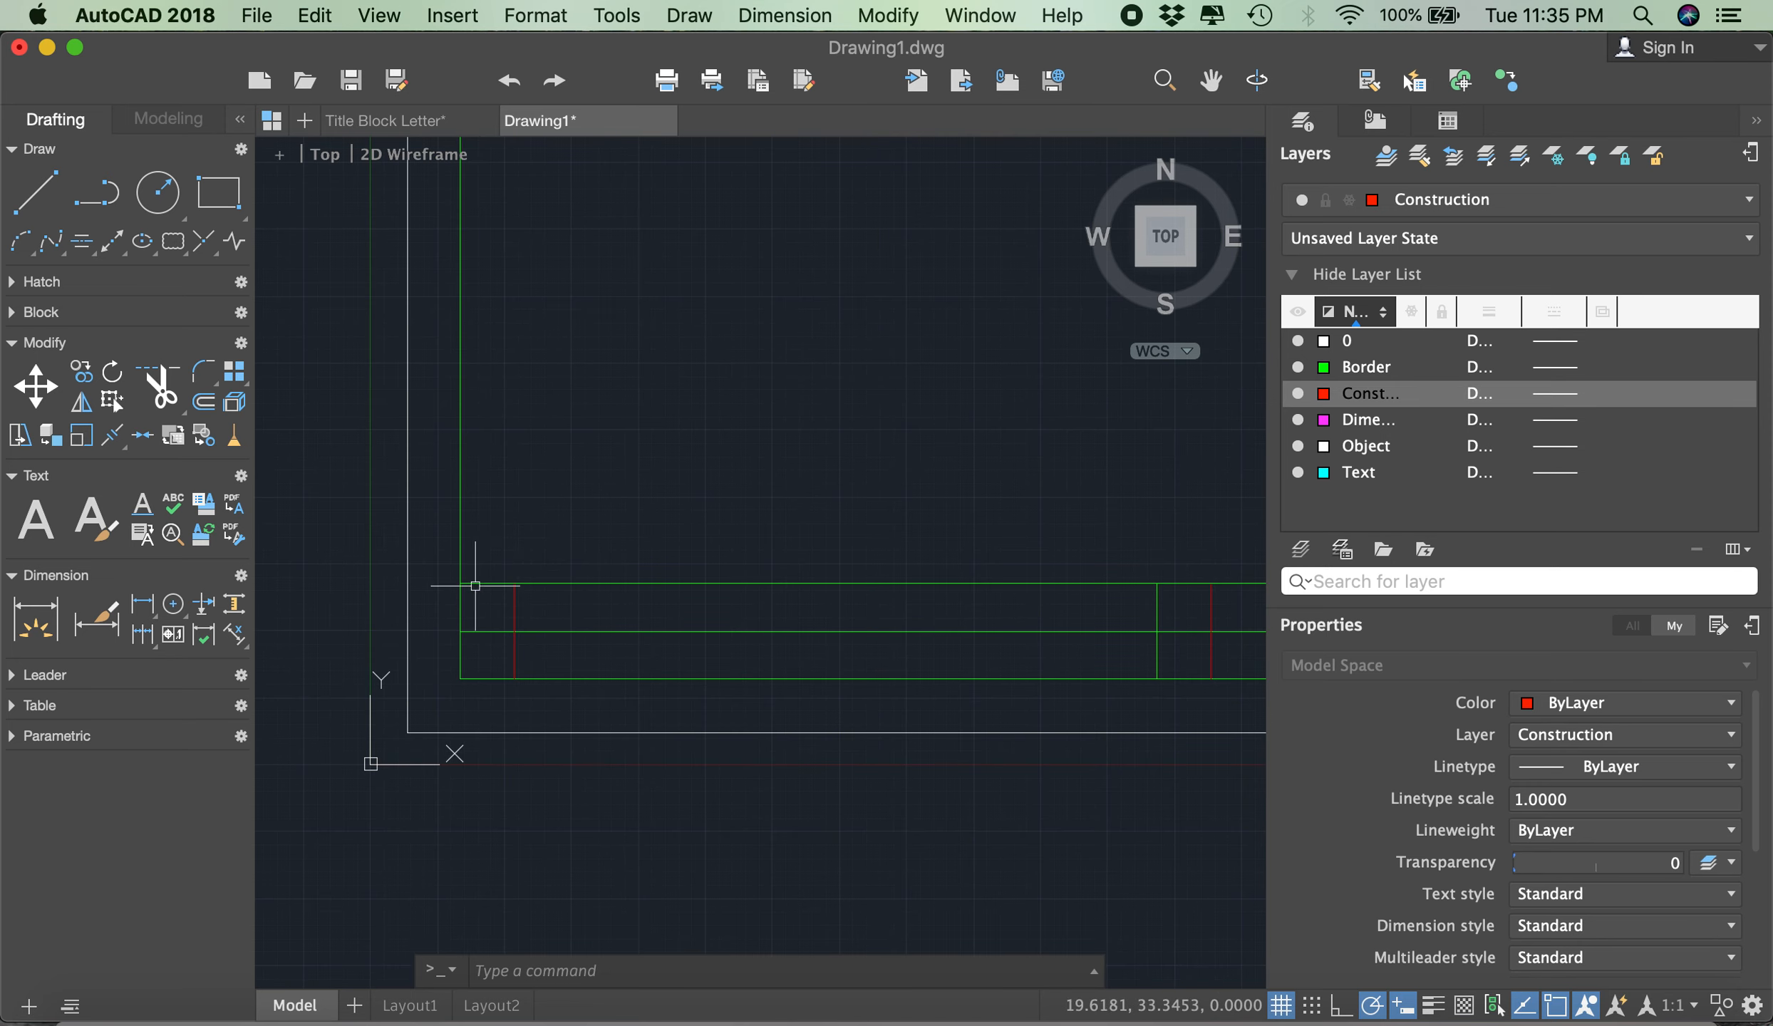
- Offset the title block's bottom line 3 upward and its top line 3 downward
scroll(476, 586, down, 5)
scroll(531, 584, up, 4)
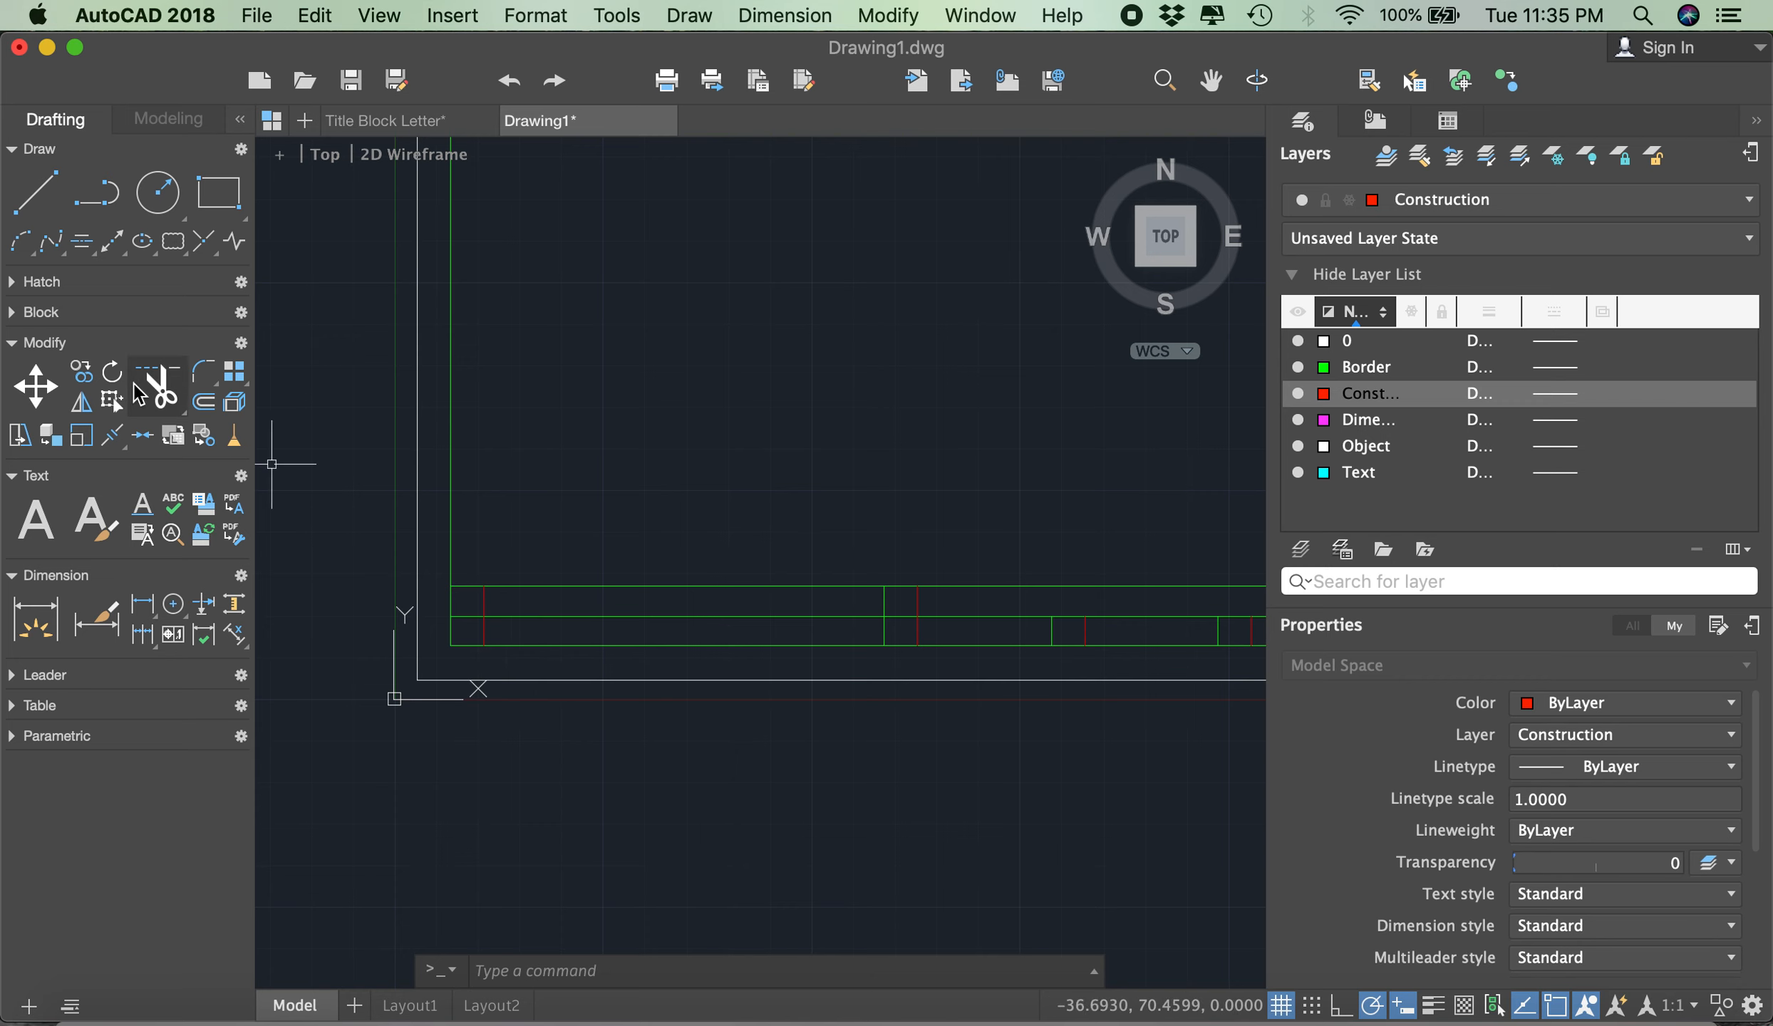
click(209, 404)
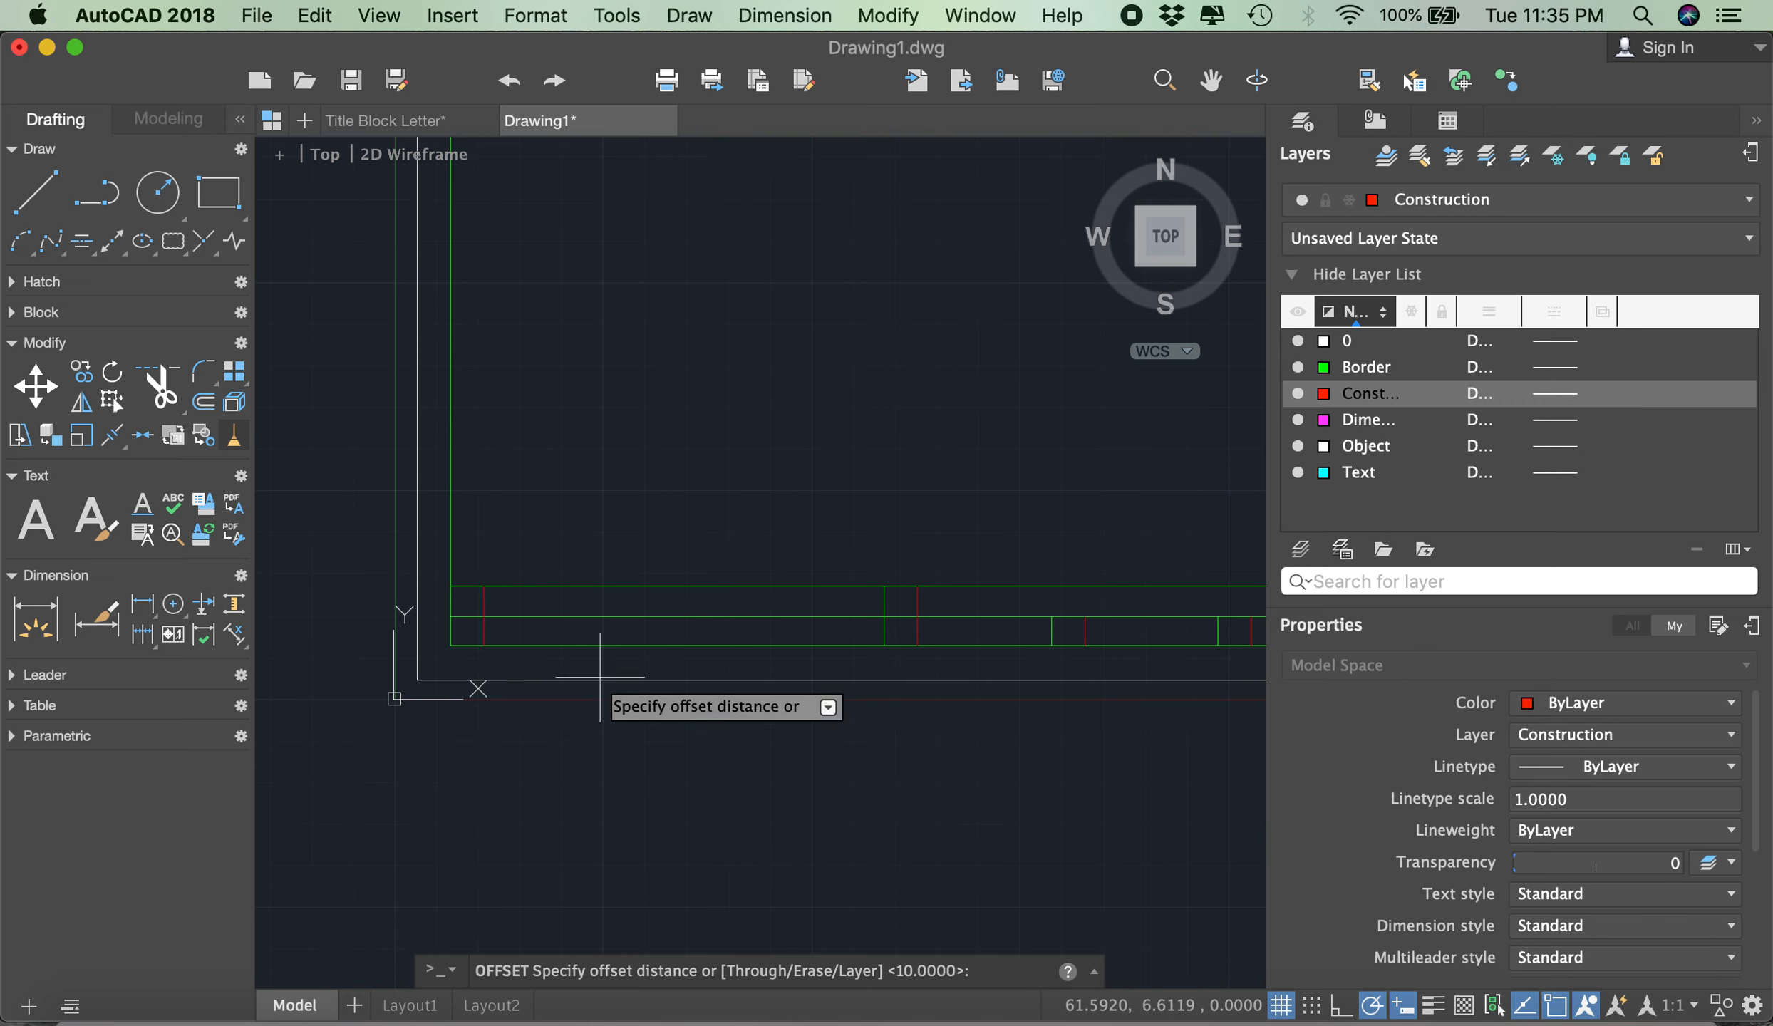
text(1)
key(Return)
click(600, 645)
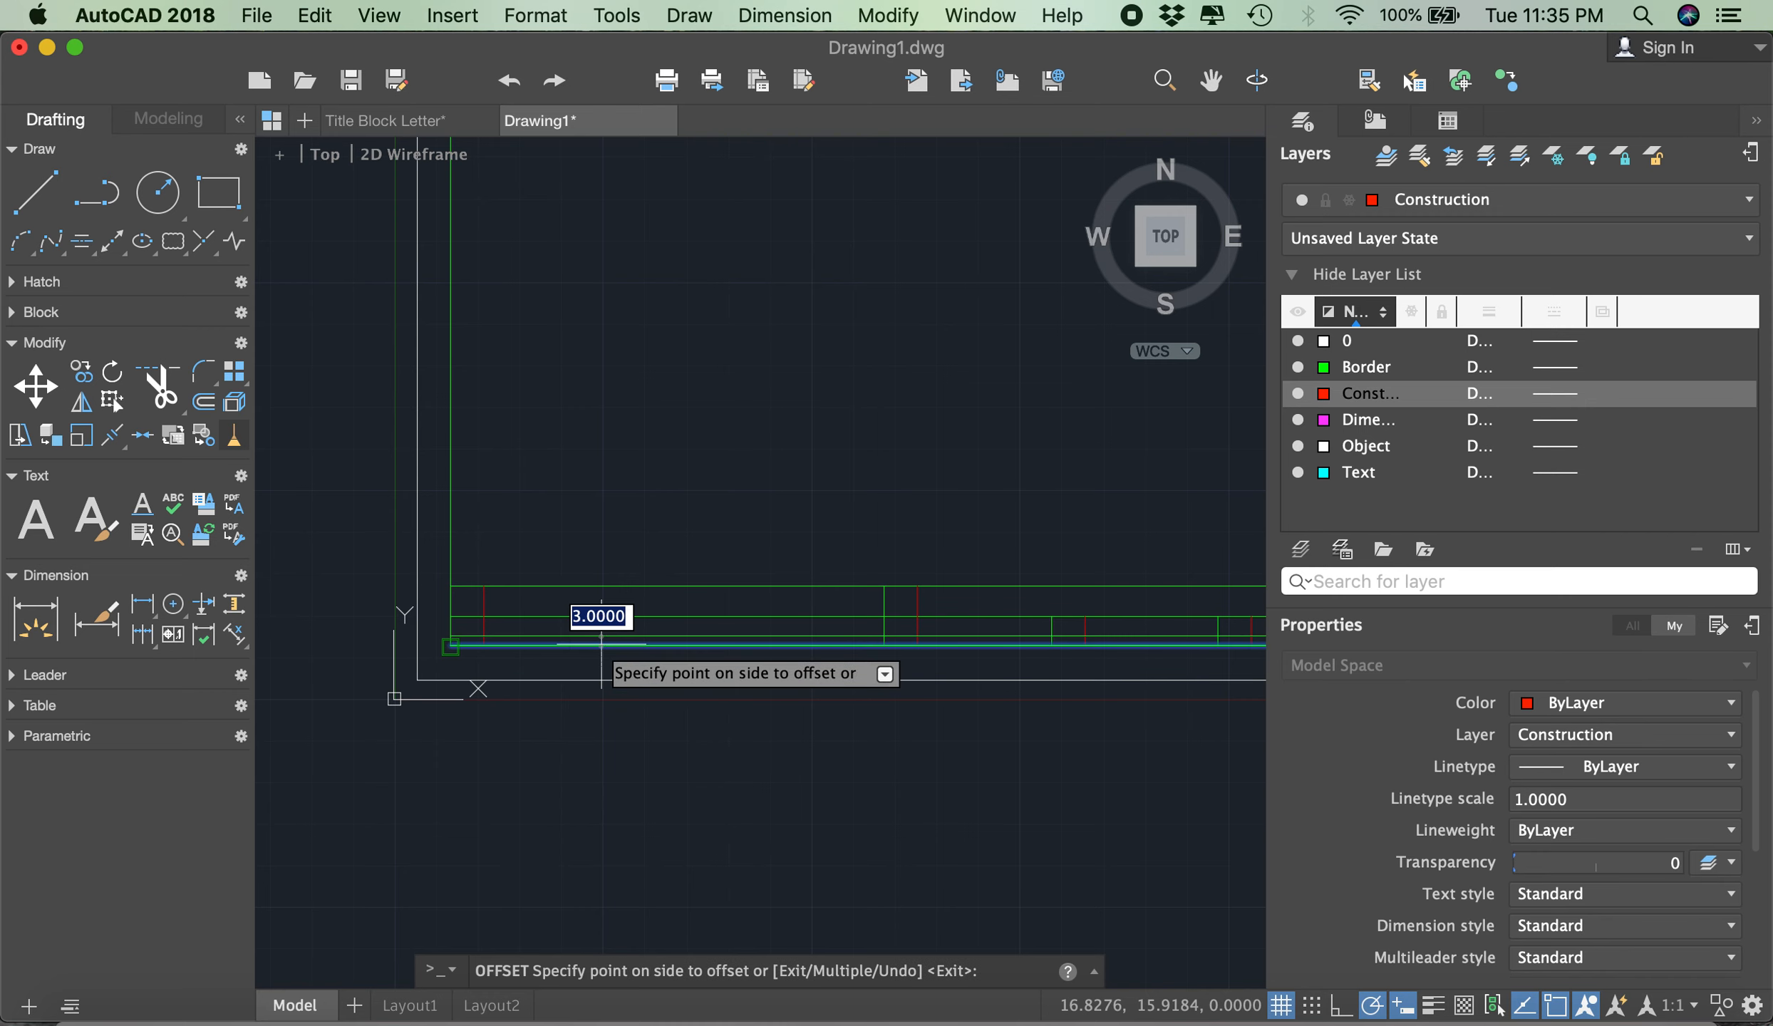
click(613, 528)
click(602, 586)
click(609, 784)
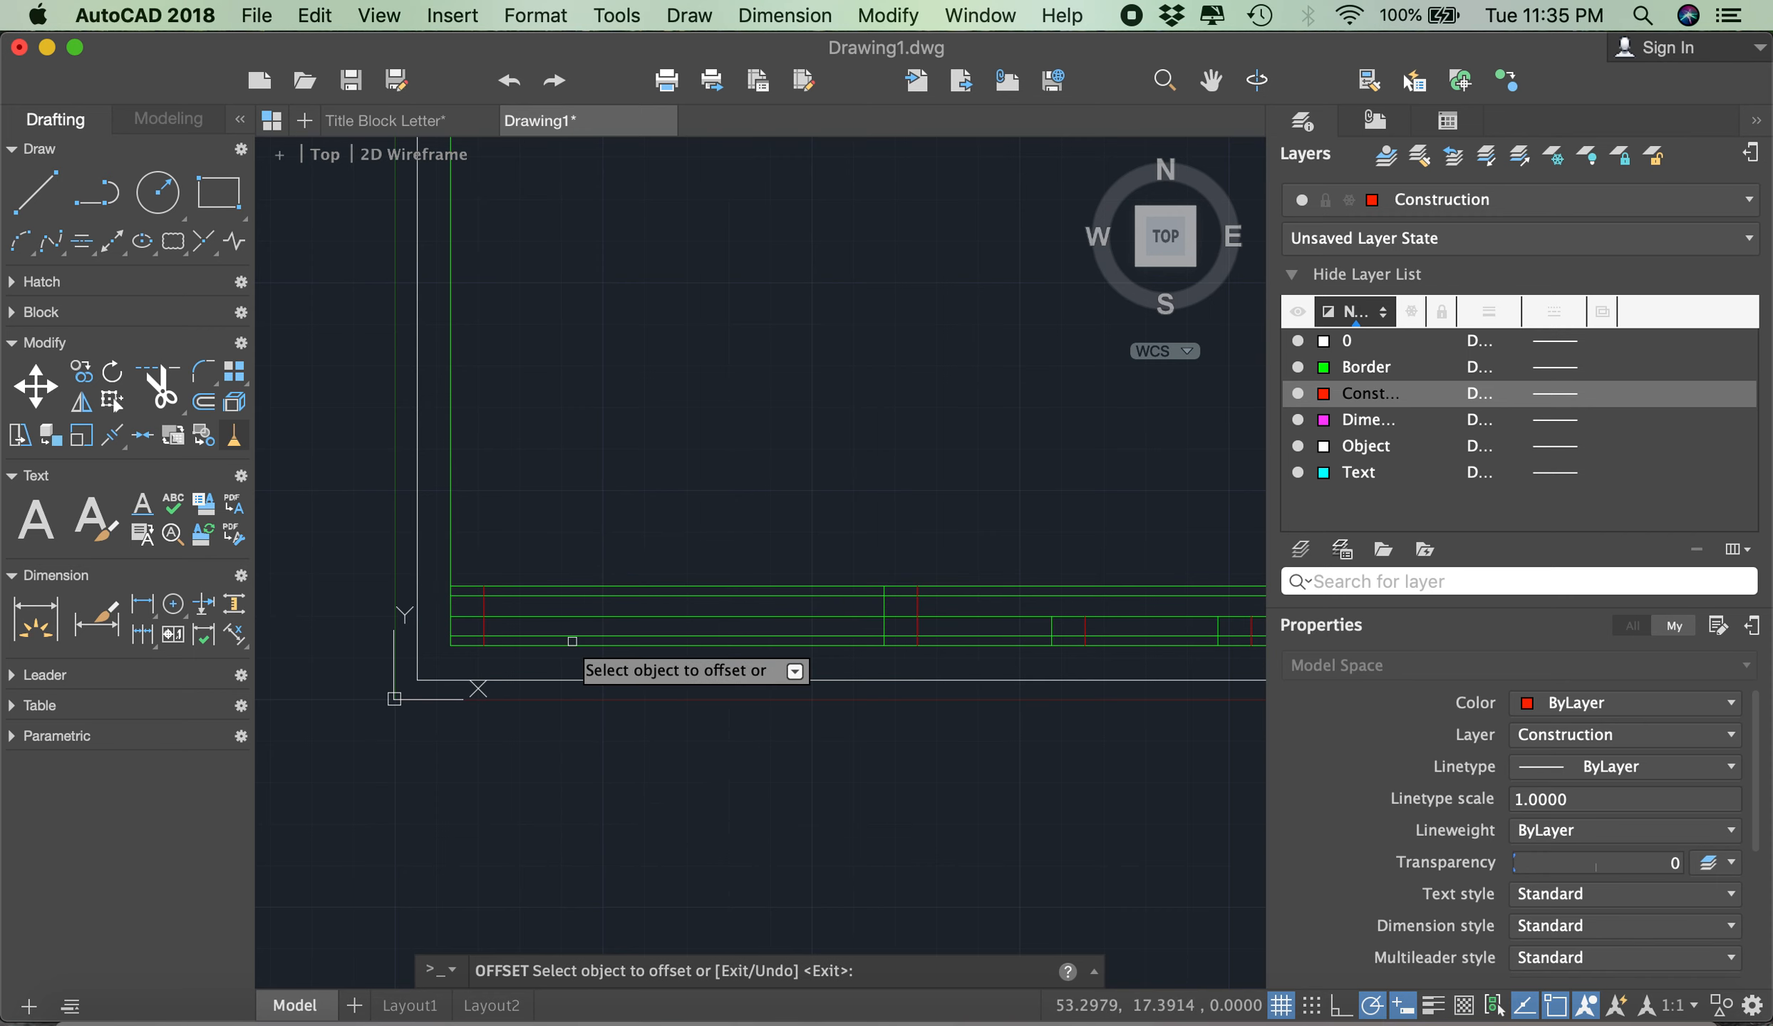
- Offset the title block's middle horizontal line 3 downward and 3 upward, and end the Offset command
click(582, 617)
click(588, 754)
click(604, 616)
click(600, 503)
scroll(578, 495, down, 2)
scroll(573, 542, up, 1)
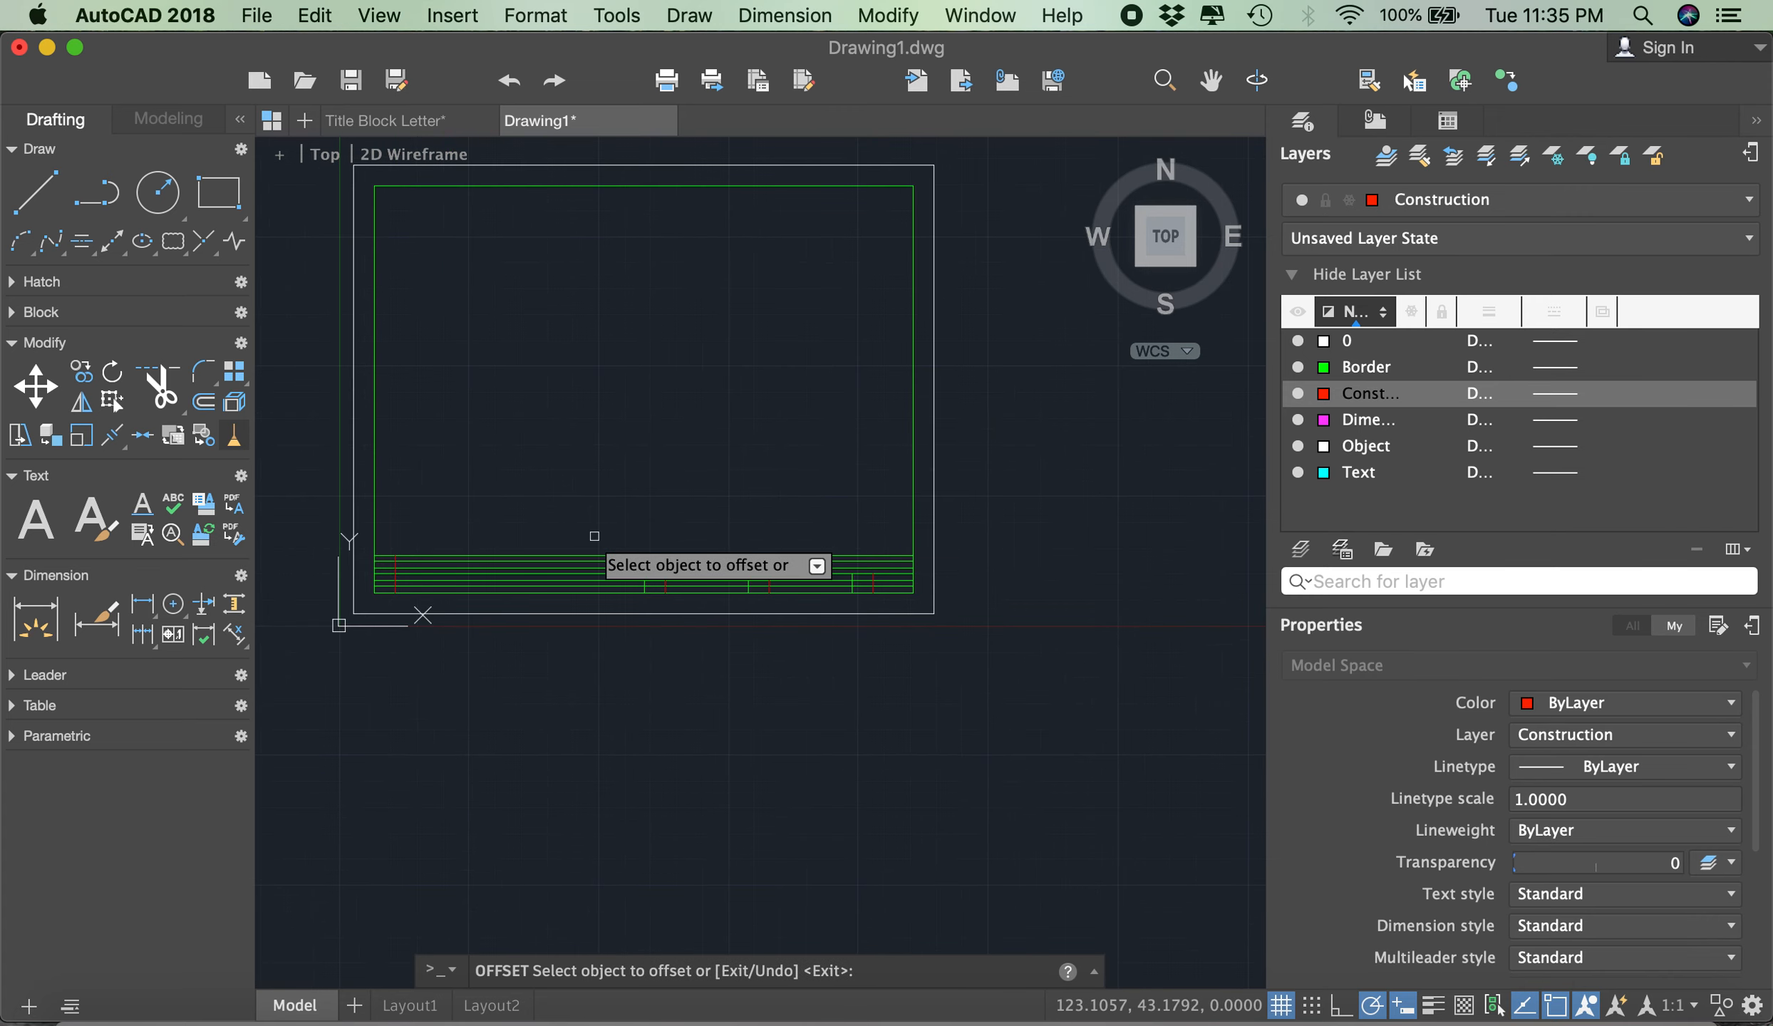
key(Escape)
- Move the four offset horizontal lines in the title block to the Construction layer and clear the selection
scroll(571, 566, up, 5)
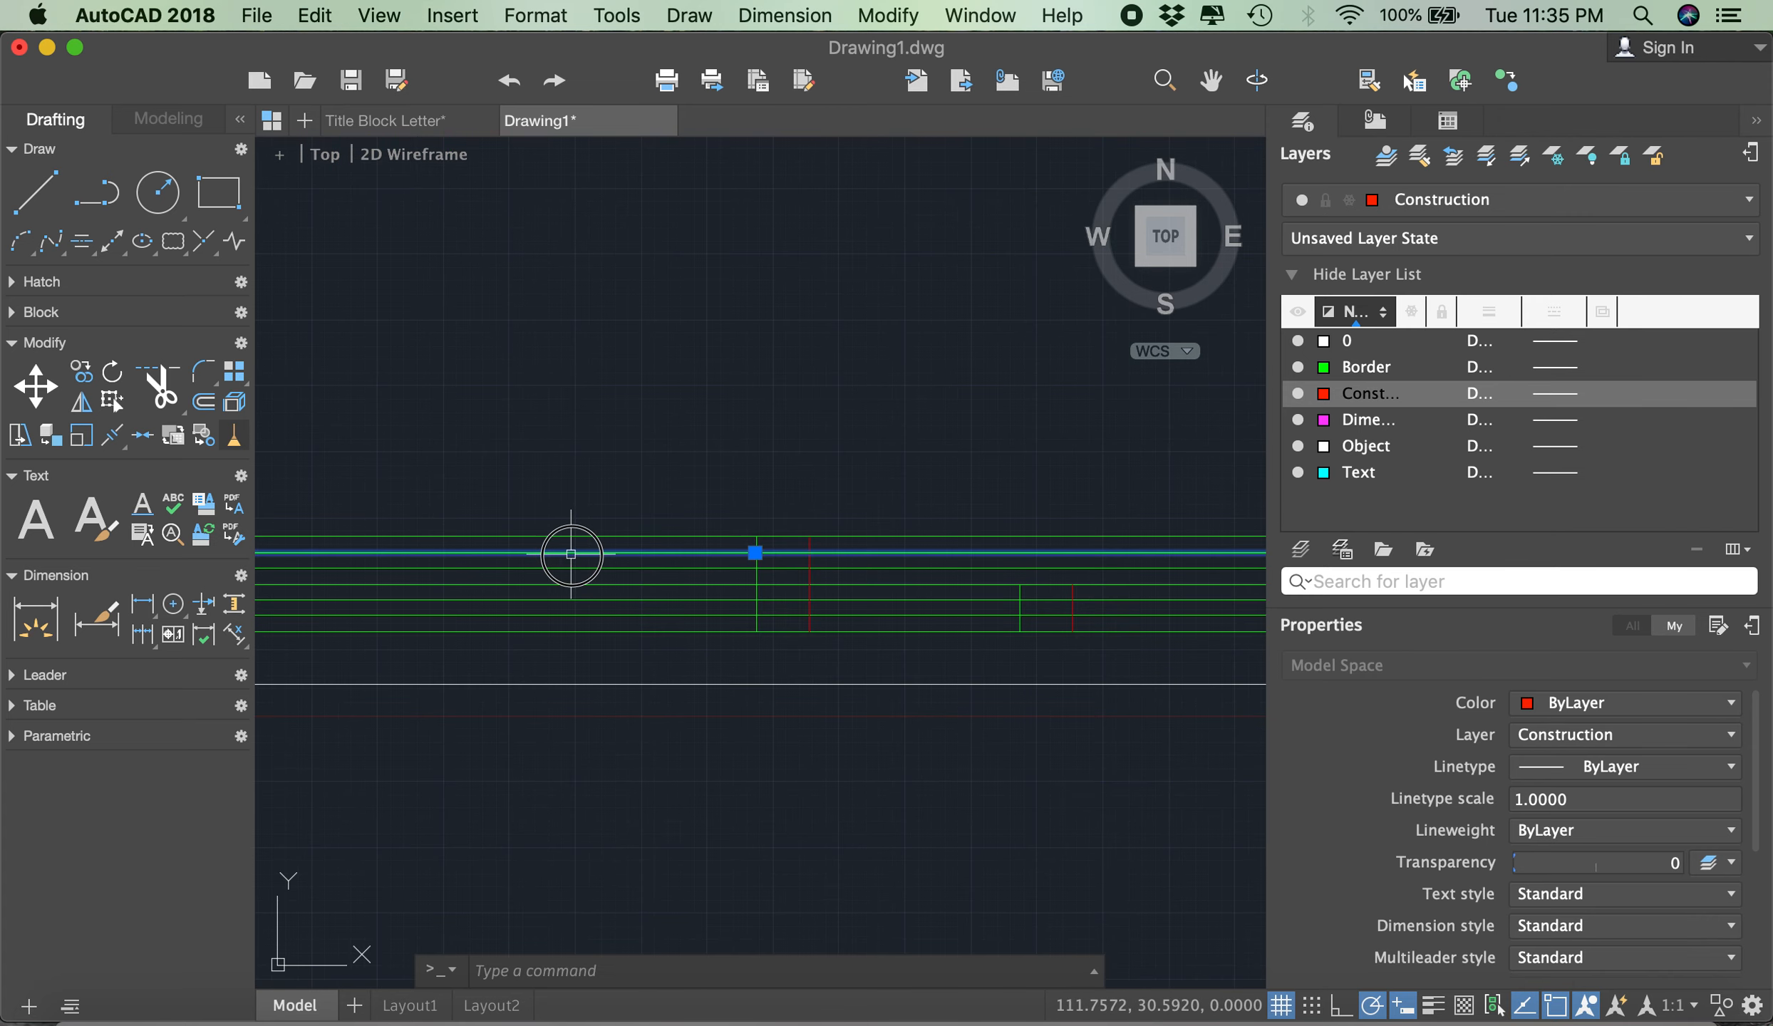
click(575, 553)
click(570, 567)
click(570, 600)
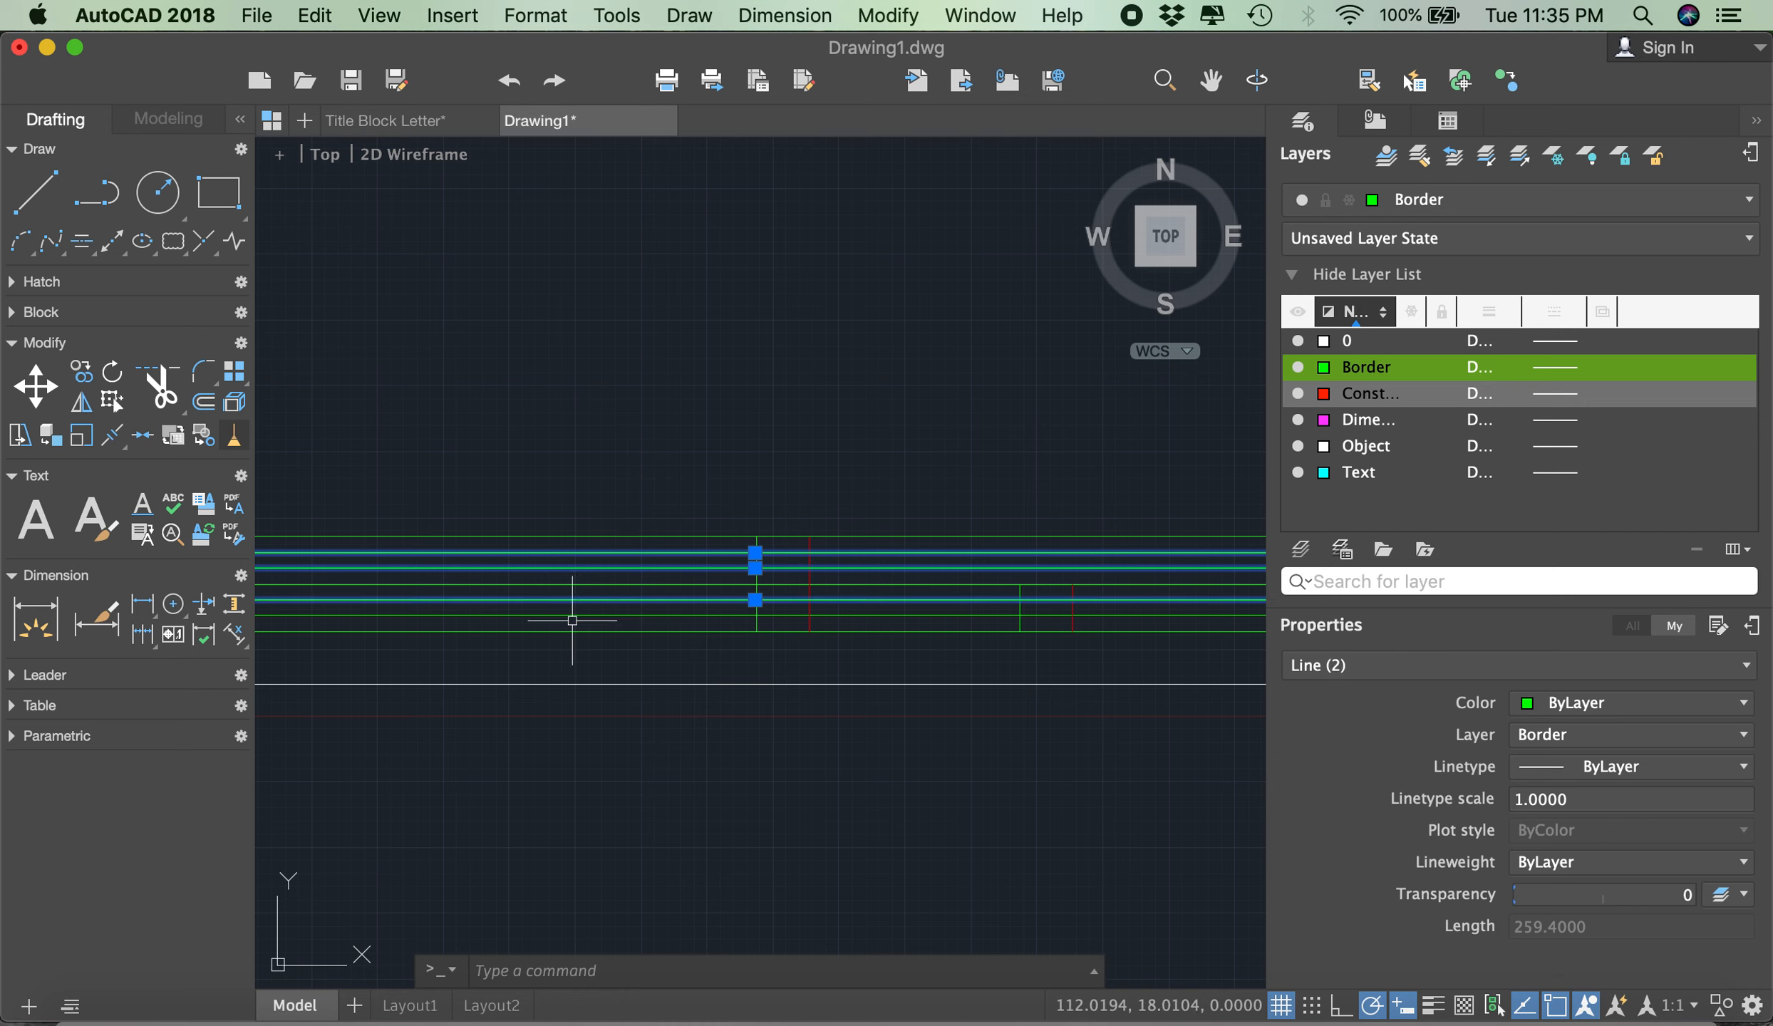
click(572, 622)
click(570, 613)
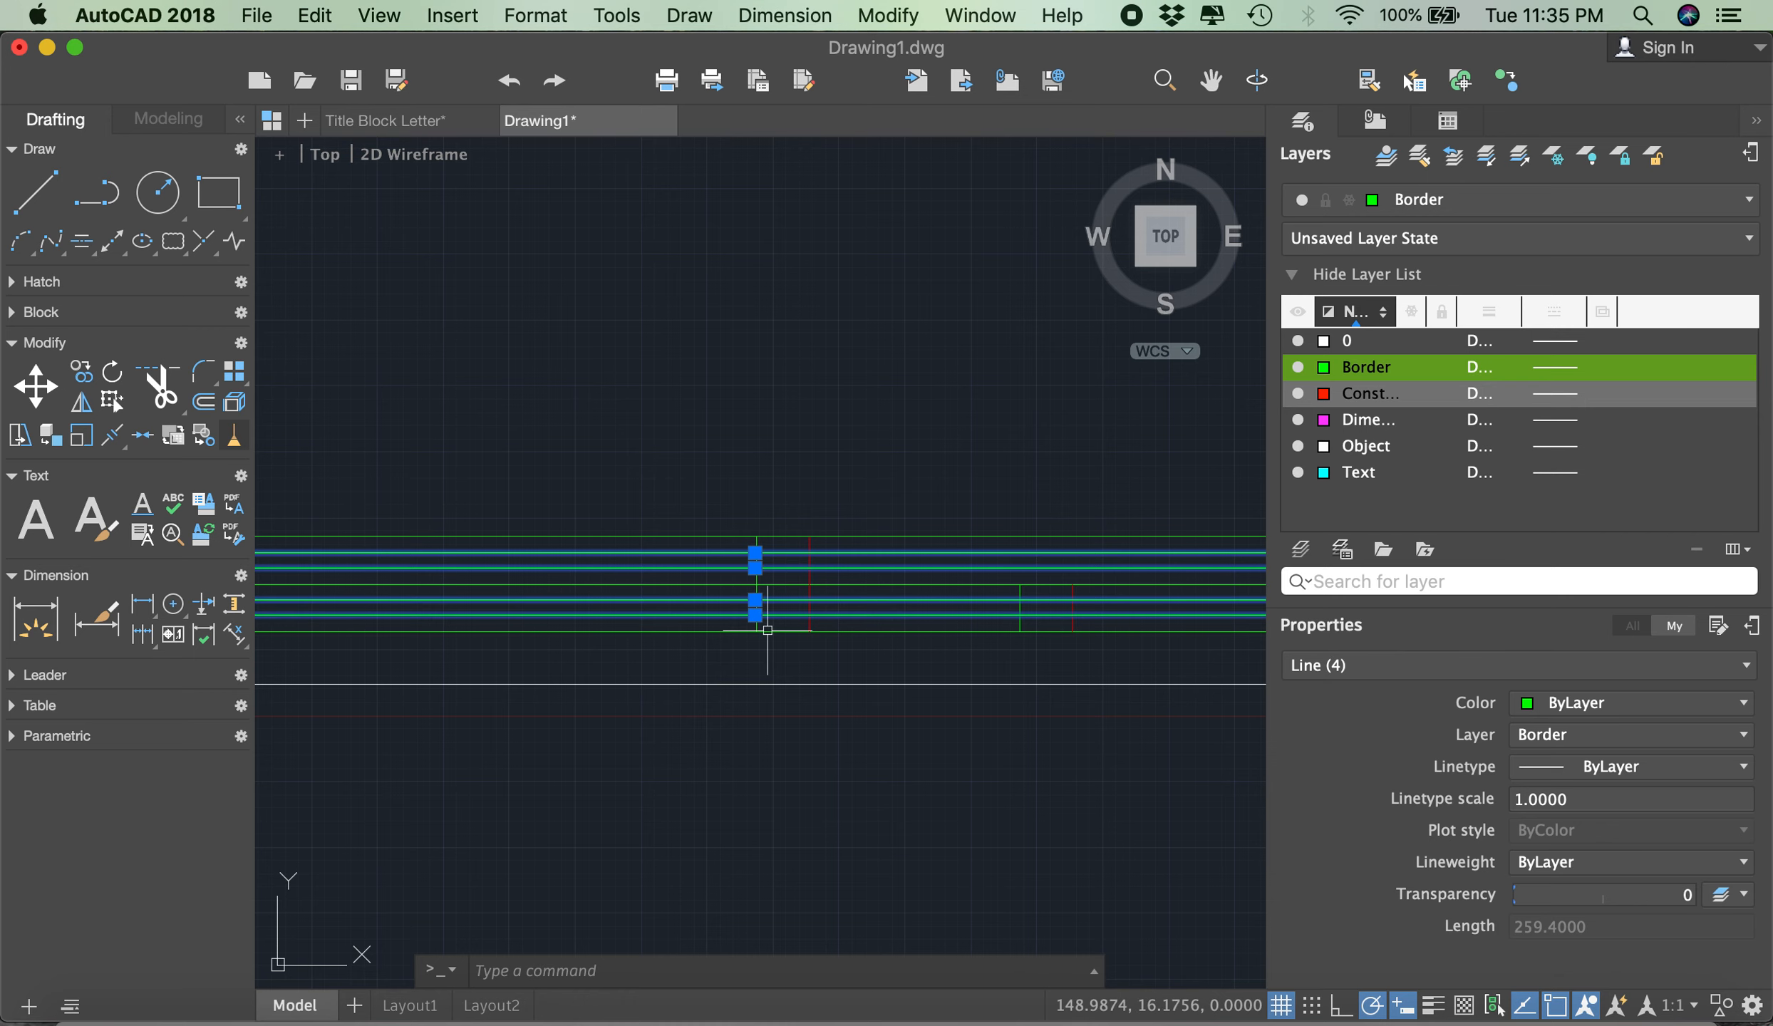
click(1530, 741)
click(1547, 826)
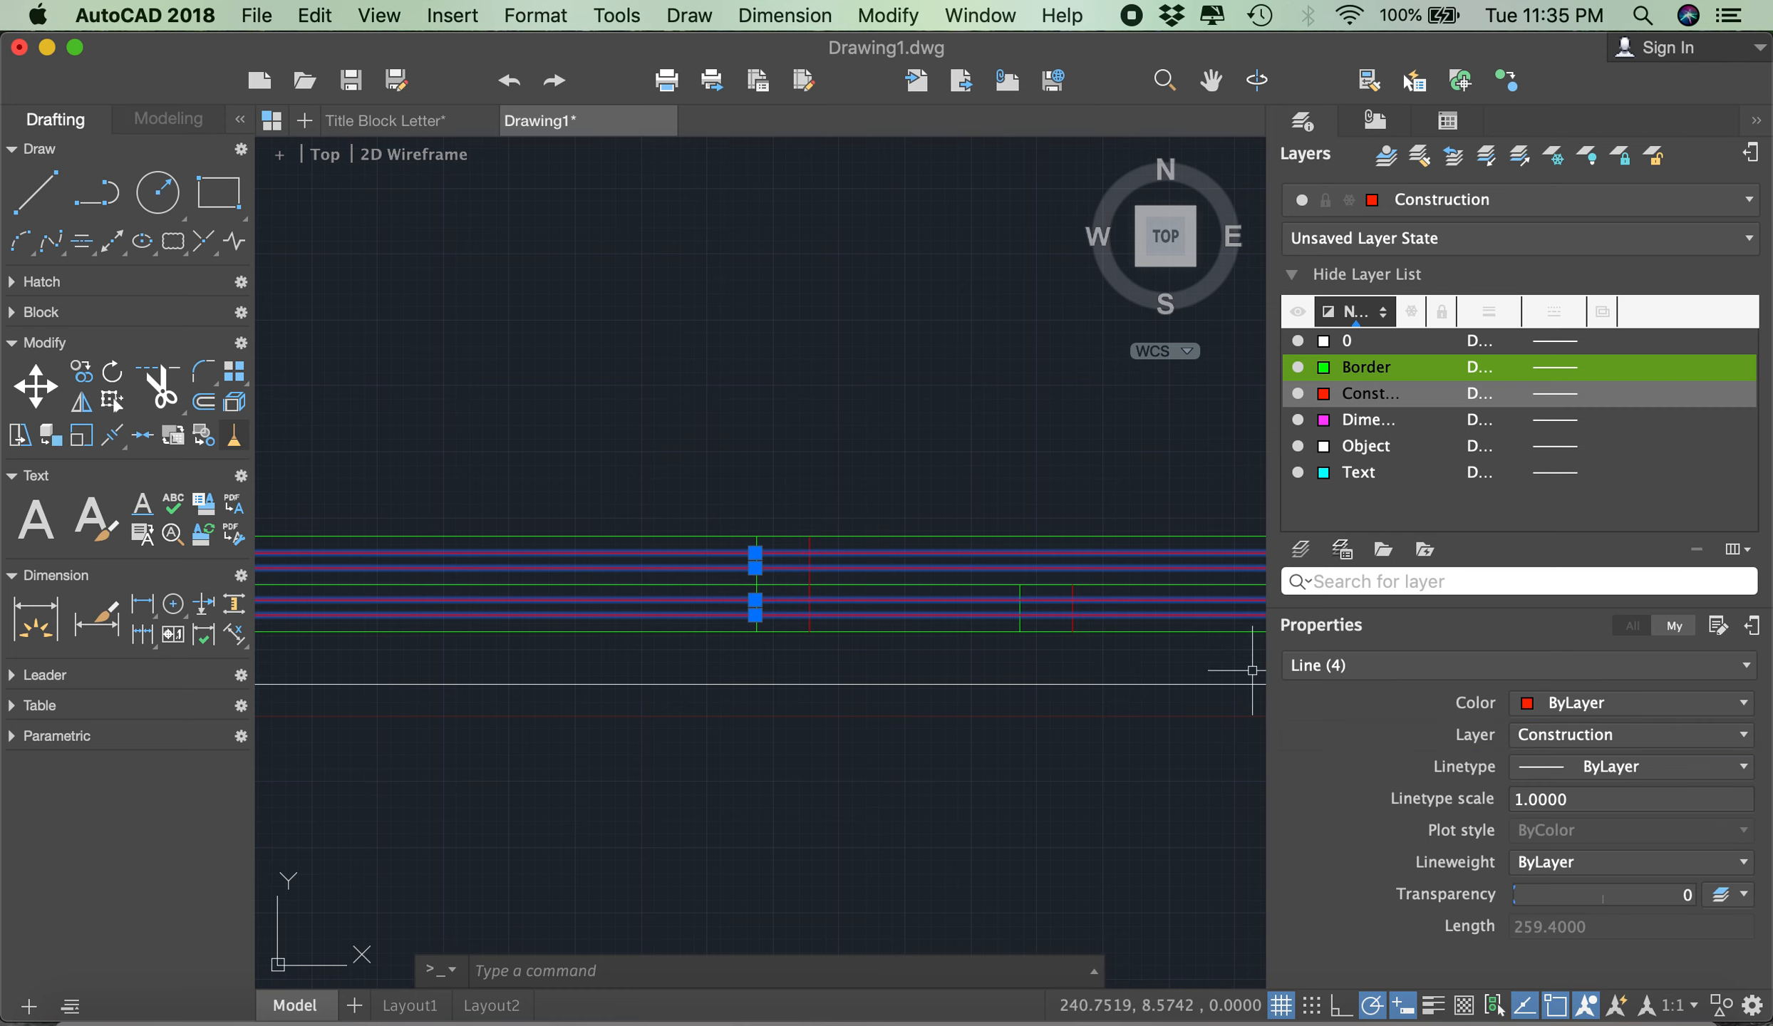
scroll(953, 642, down, 3)
scroll(954, 627, up, 3)
key(Escape)
- Create a multiline text box between the horizontal guides of the upper-left title block cell, from the vertical guide to the divider, with text height 3
scroll(632, 589, down, 2)
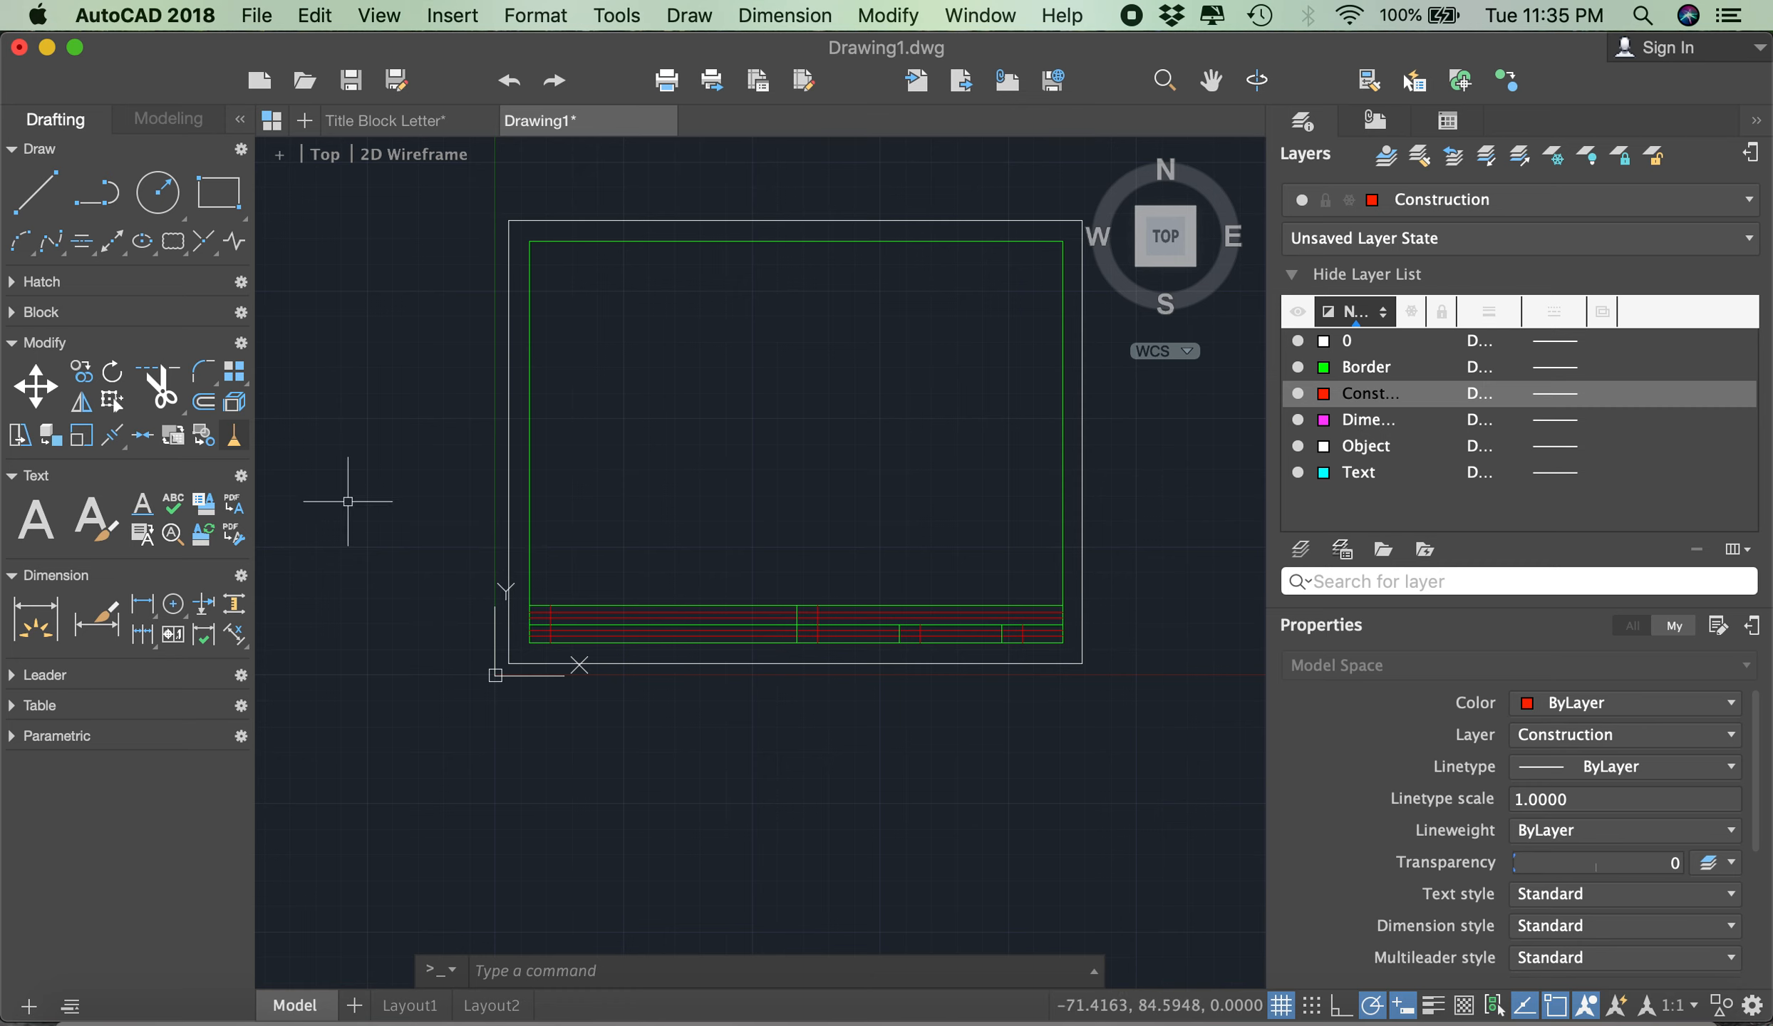
click(57, 522)
scroll(491, 578, up, 2)
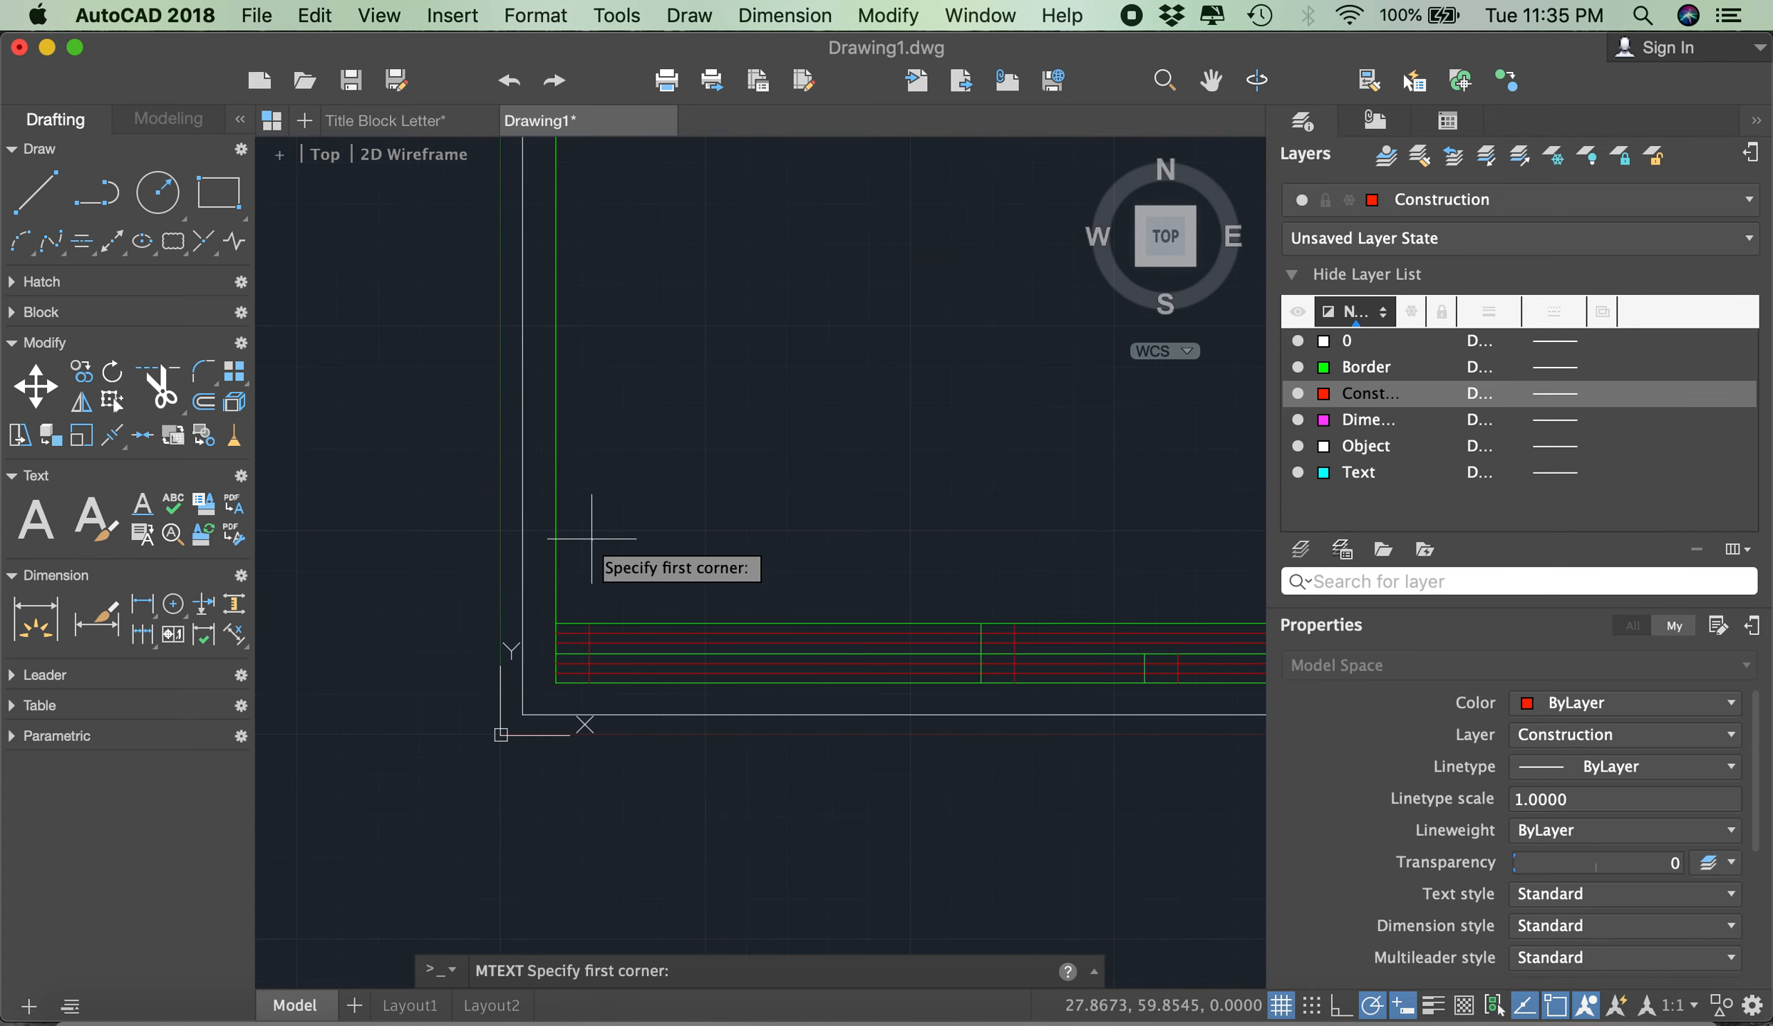
scroll(598, 682, up, 2)
click(583, 604)
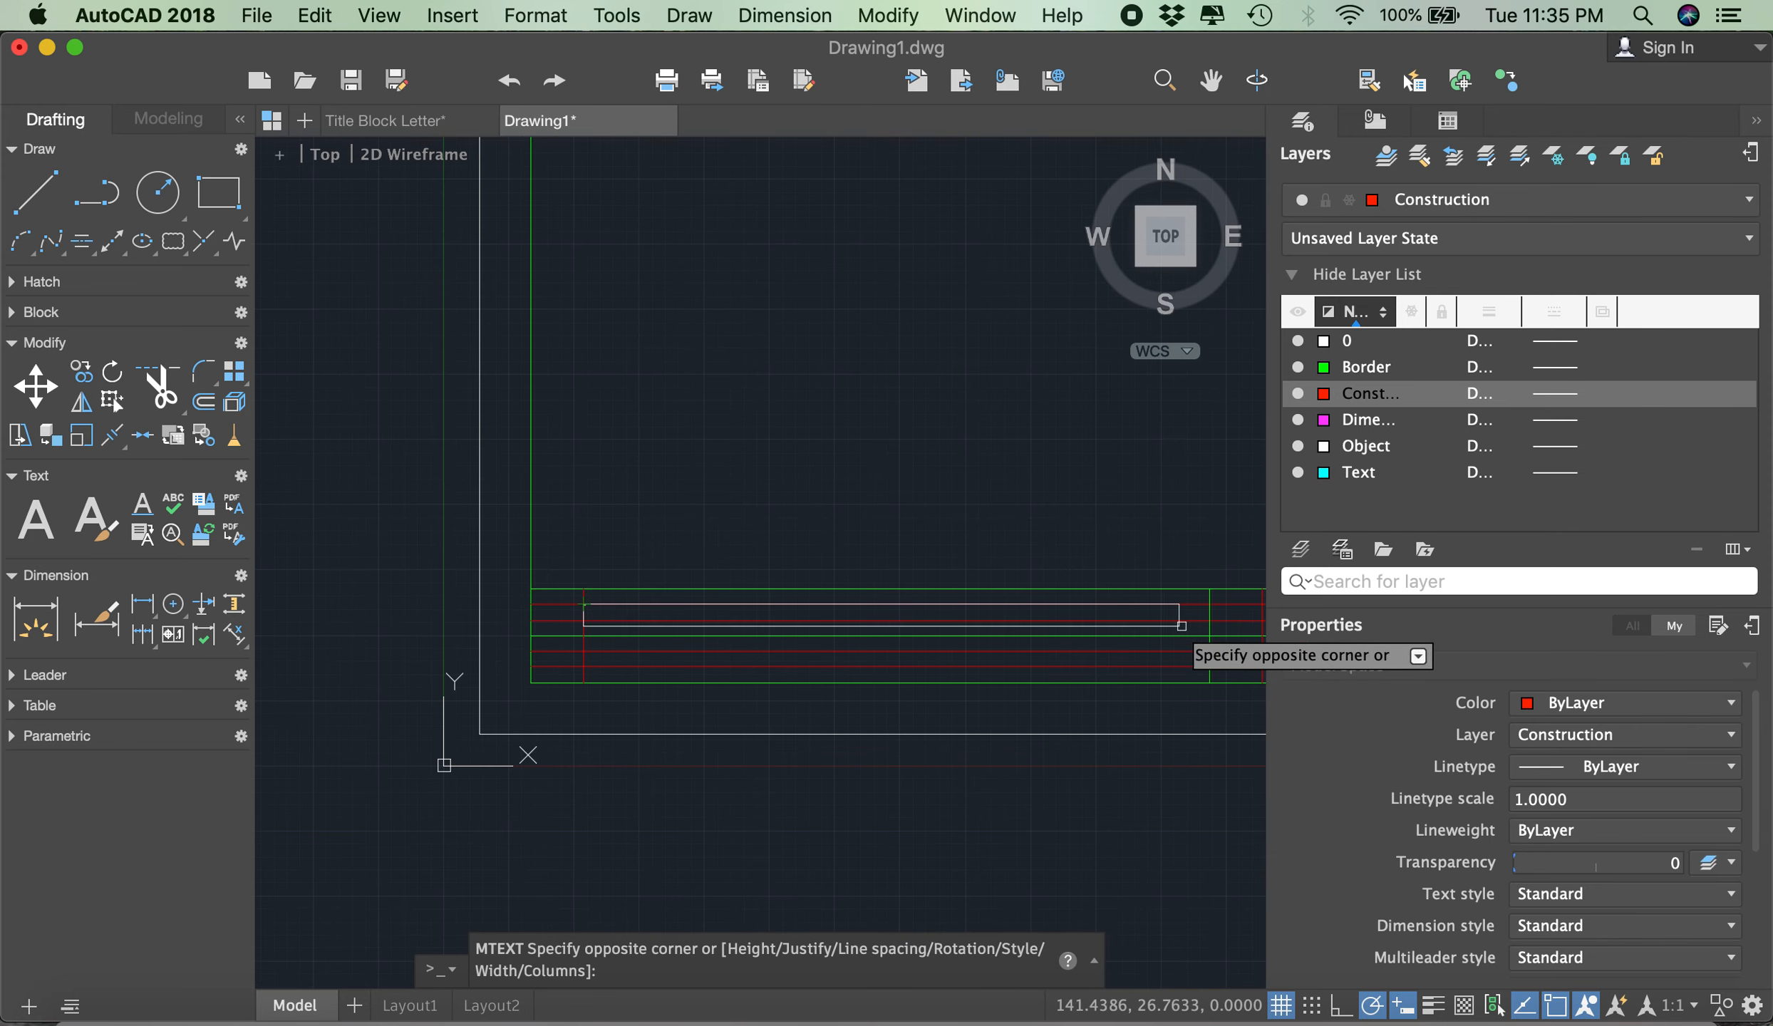
click(1209, 621)
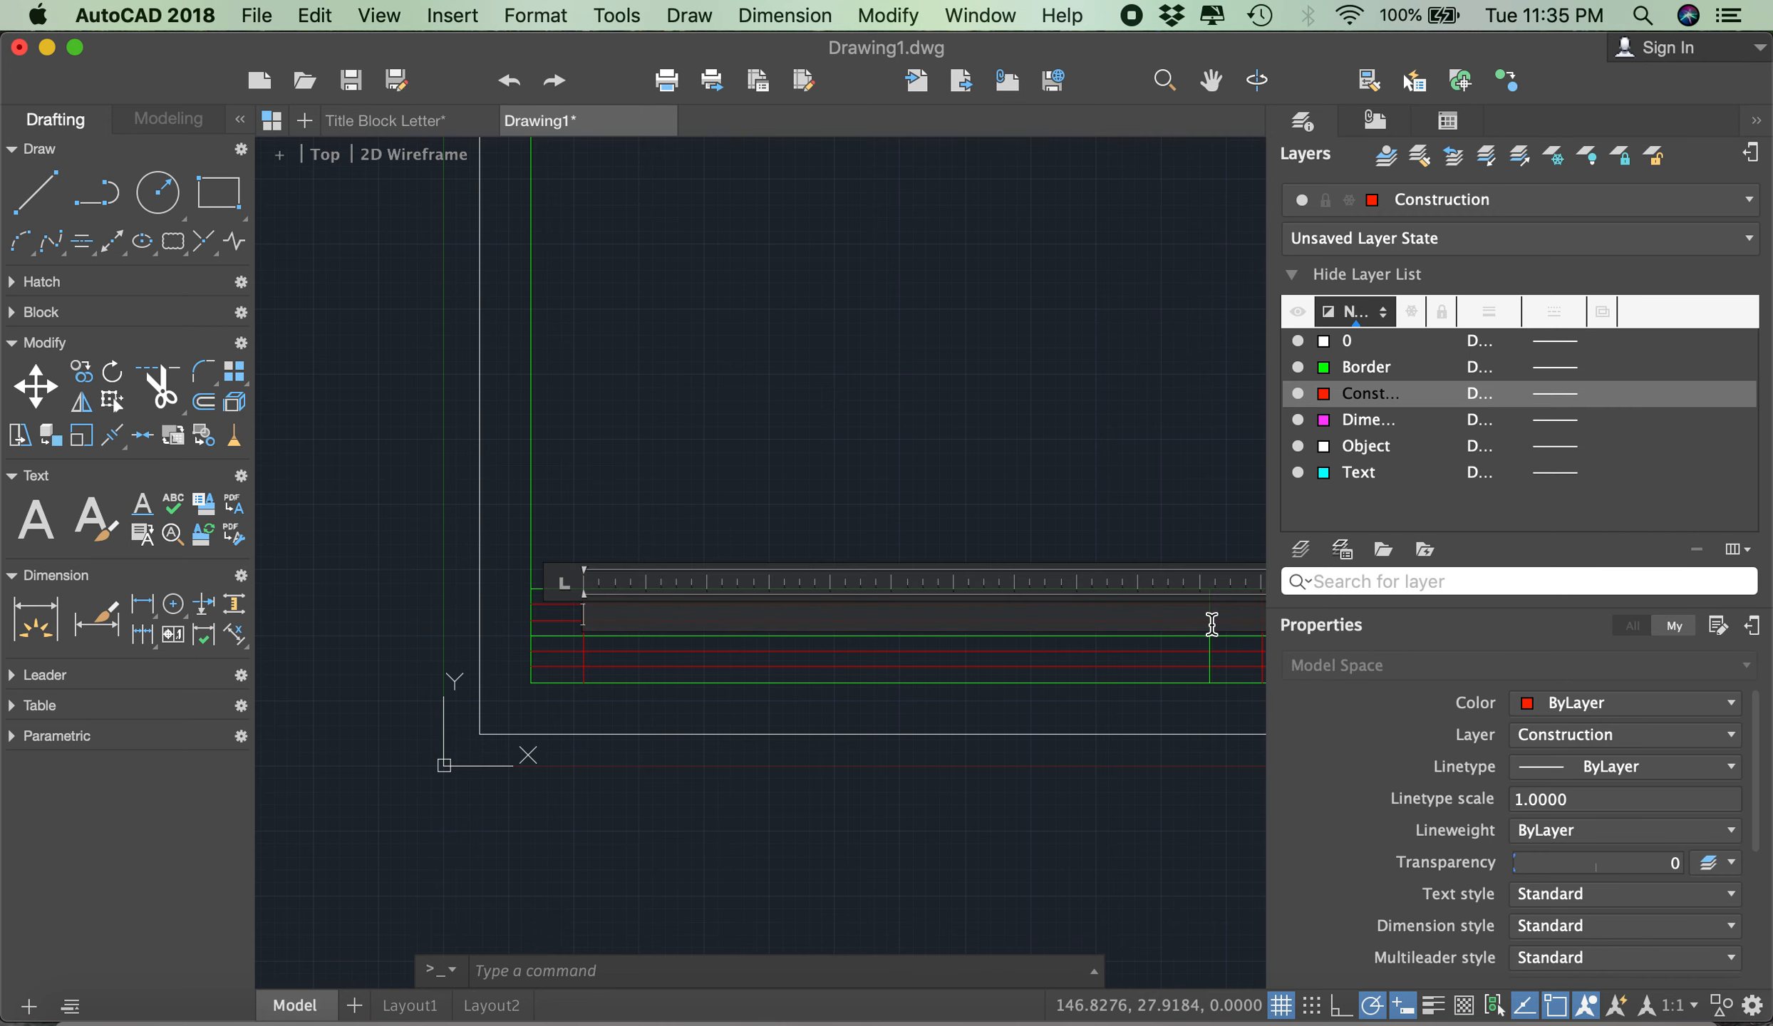
click(543, 178)
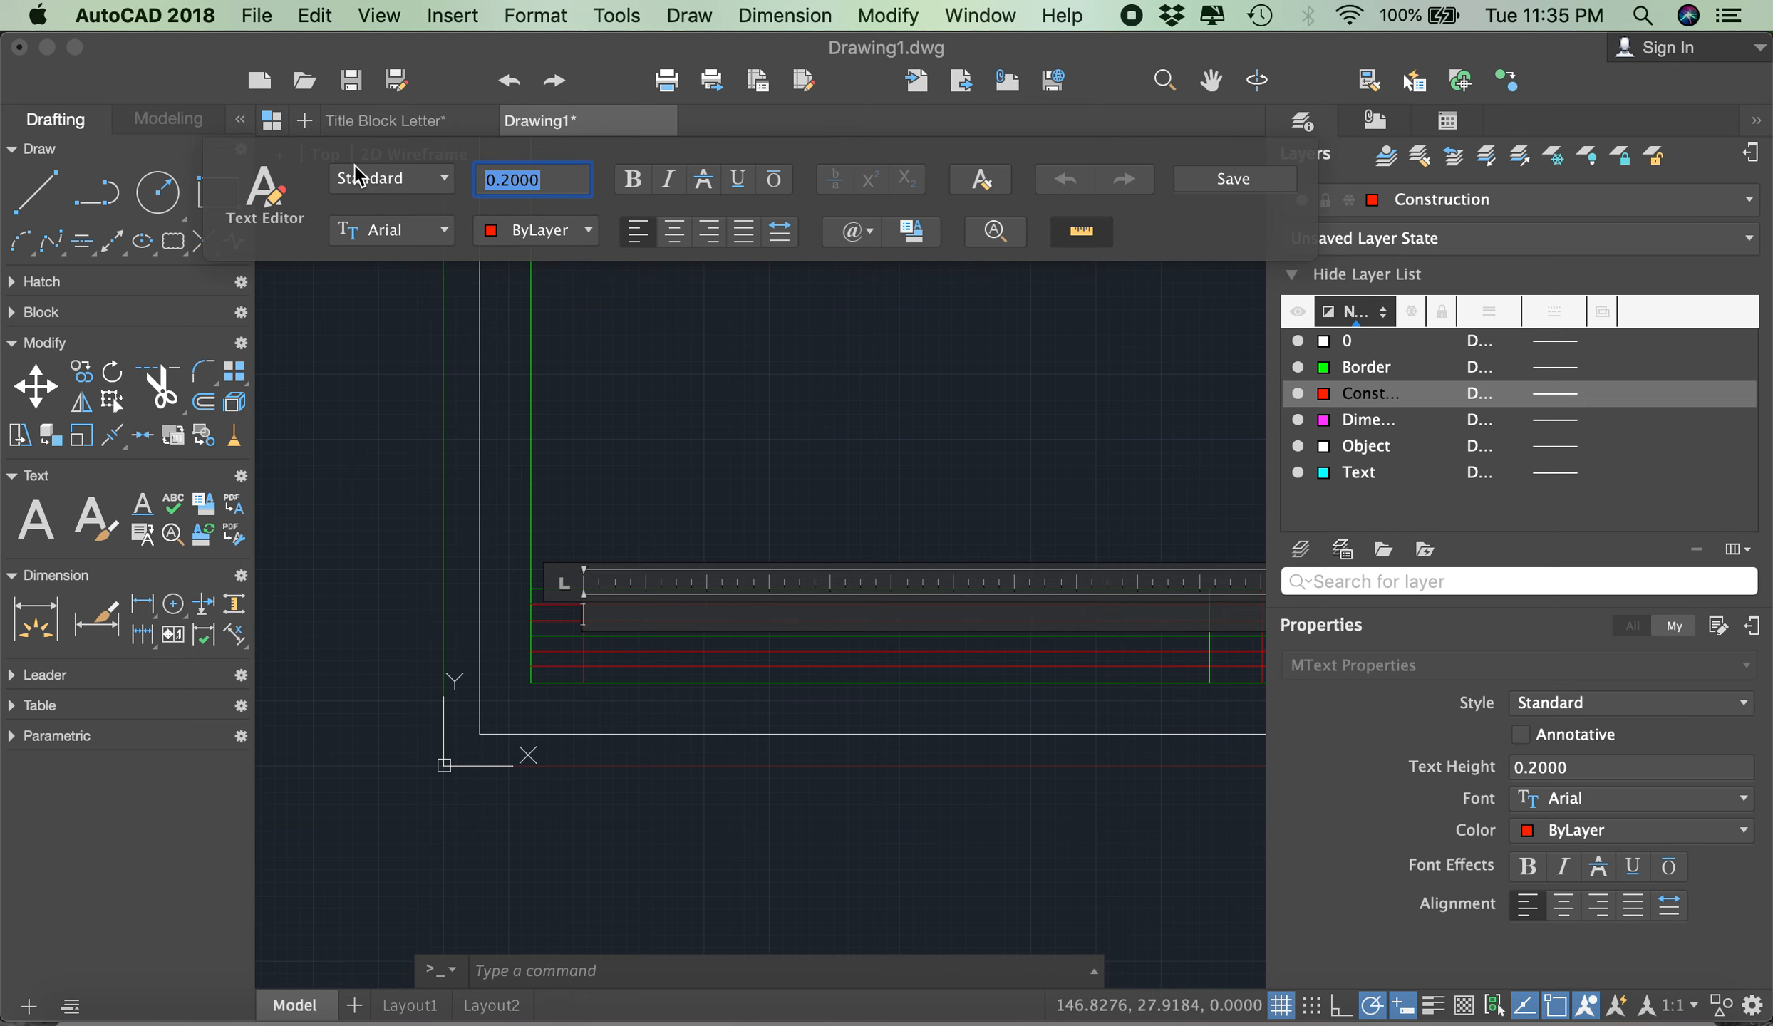
text(3)
key(Return)
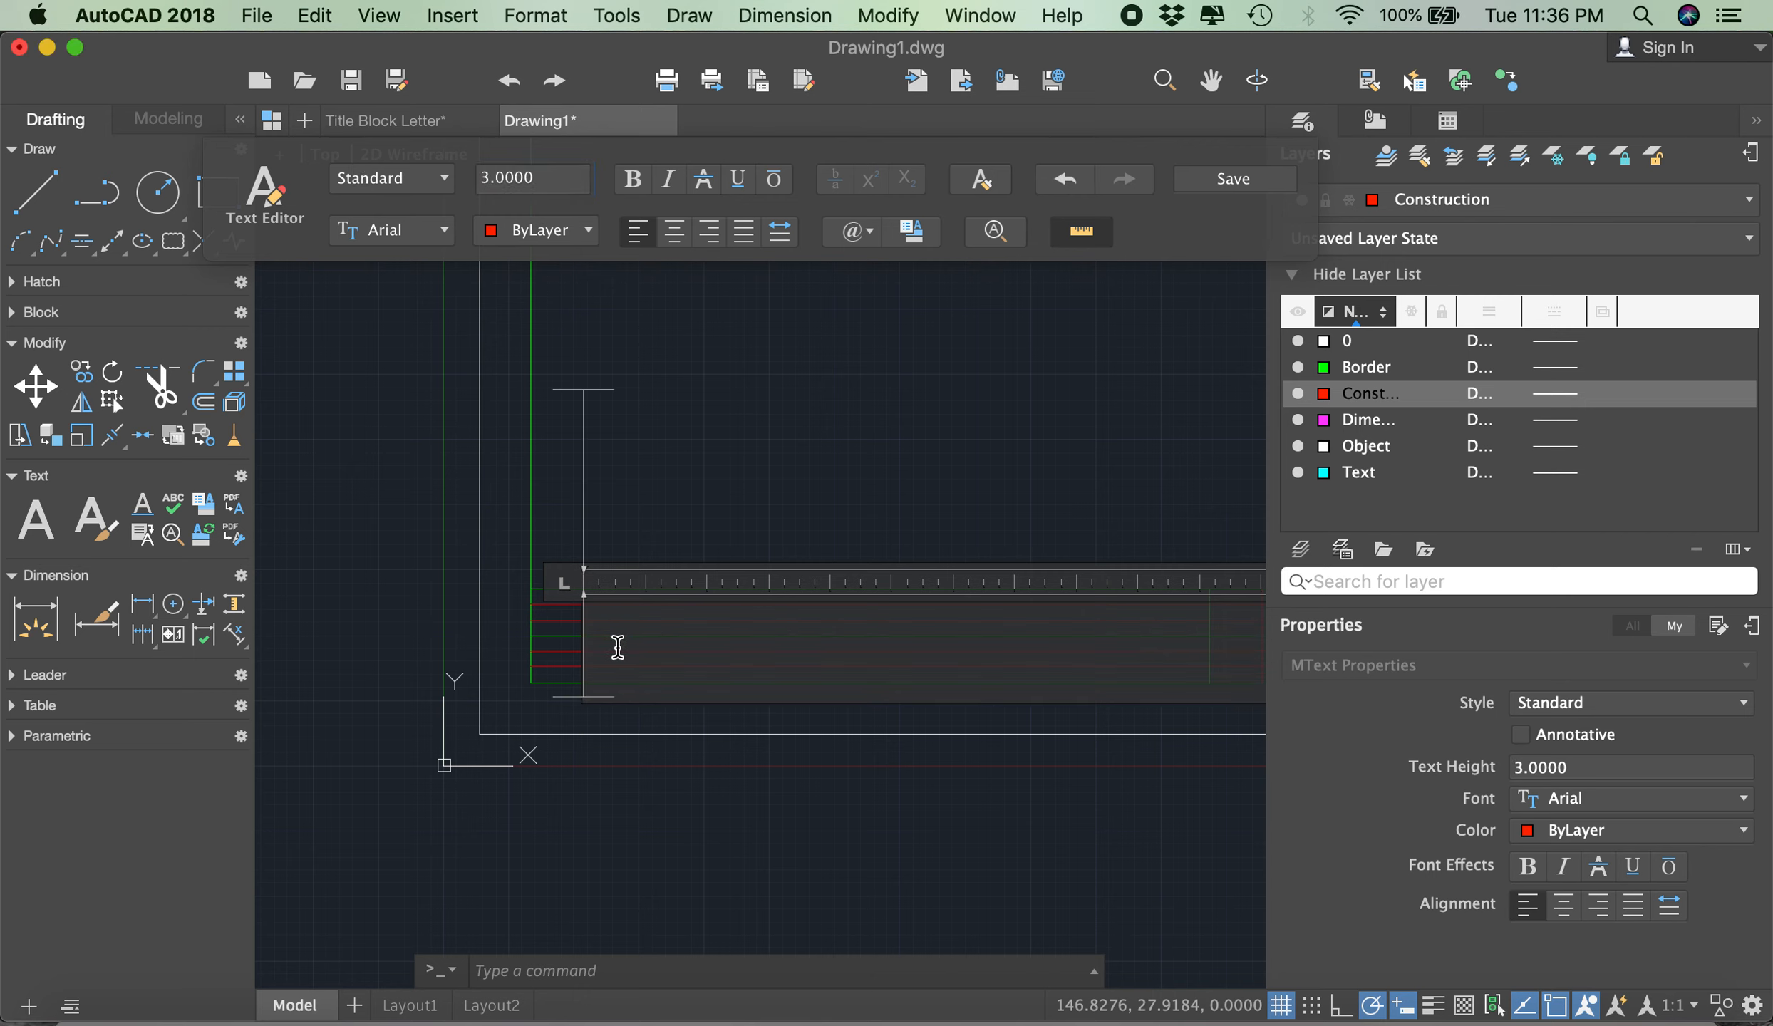
- Enter TITLE BLOCK in the new multiline text box
scroll(620, 623, down, 2)
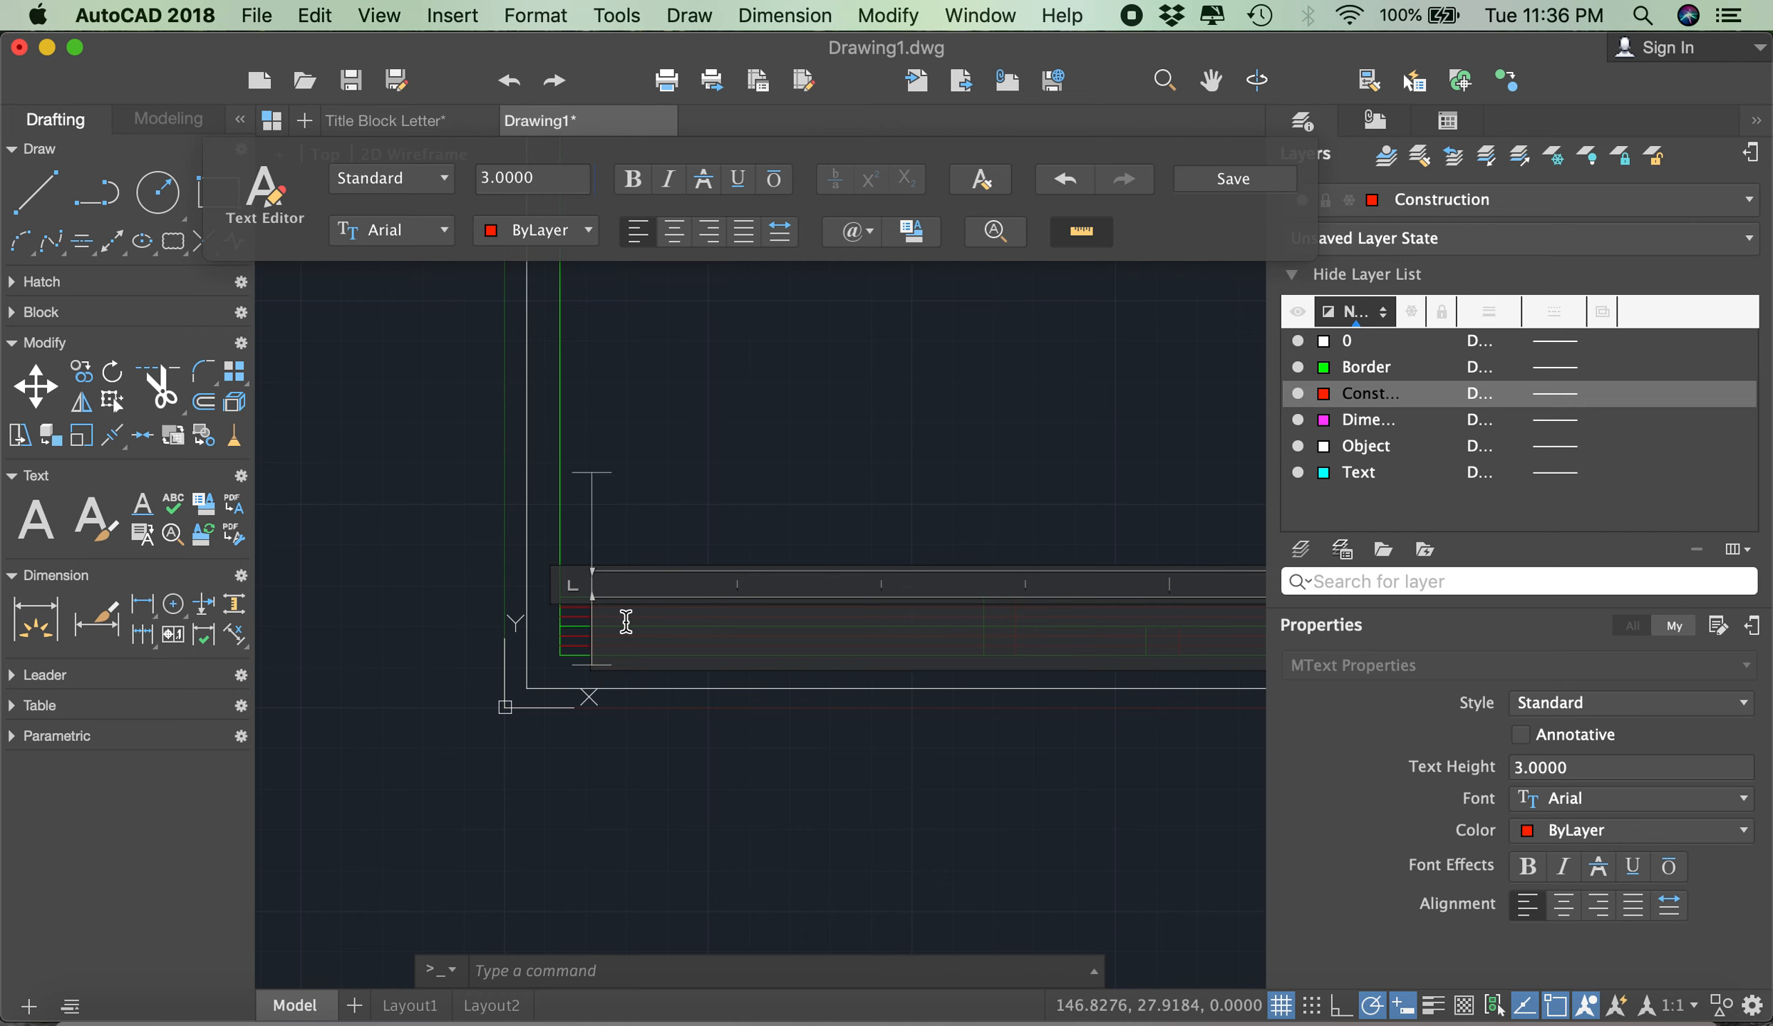
text(Ti)
key(BackSpace)
text(T)
key(BackSpace)
text(I)
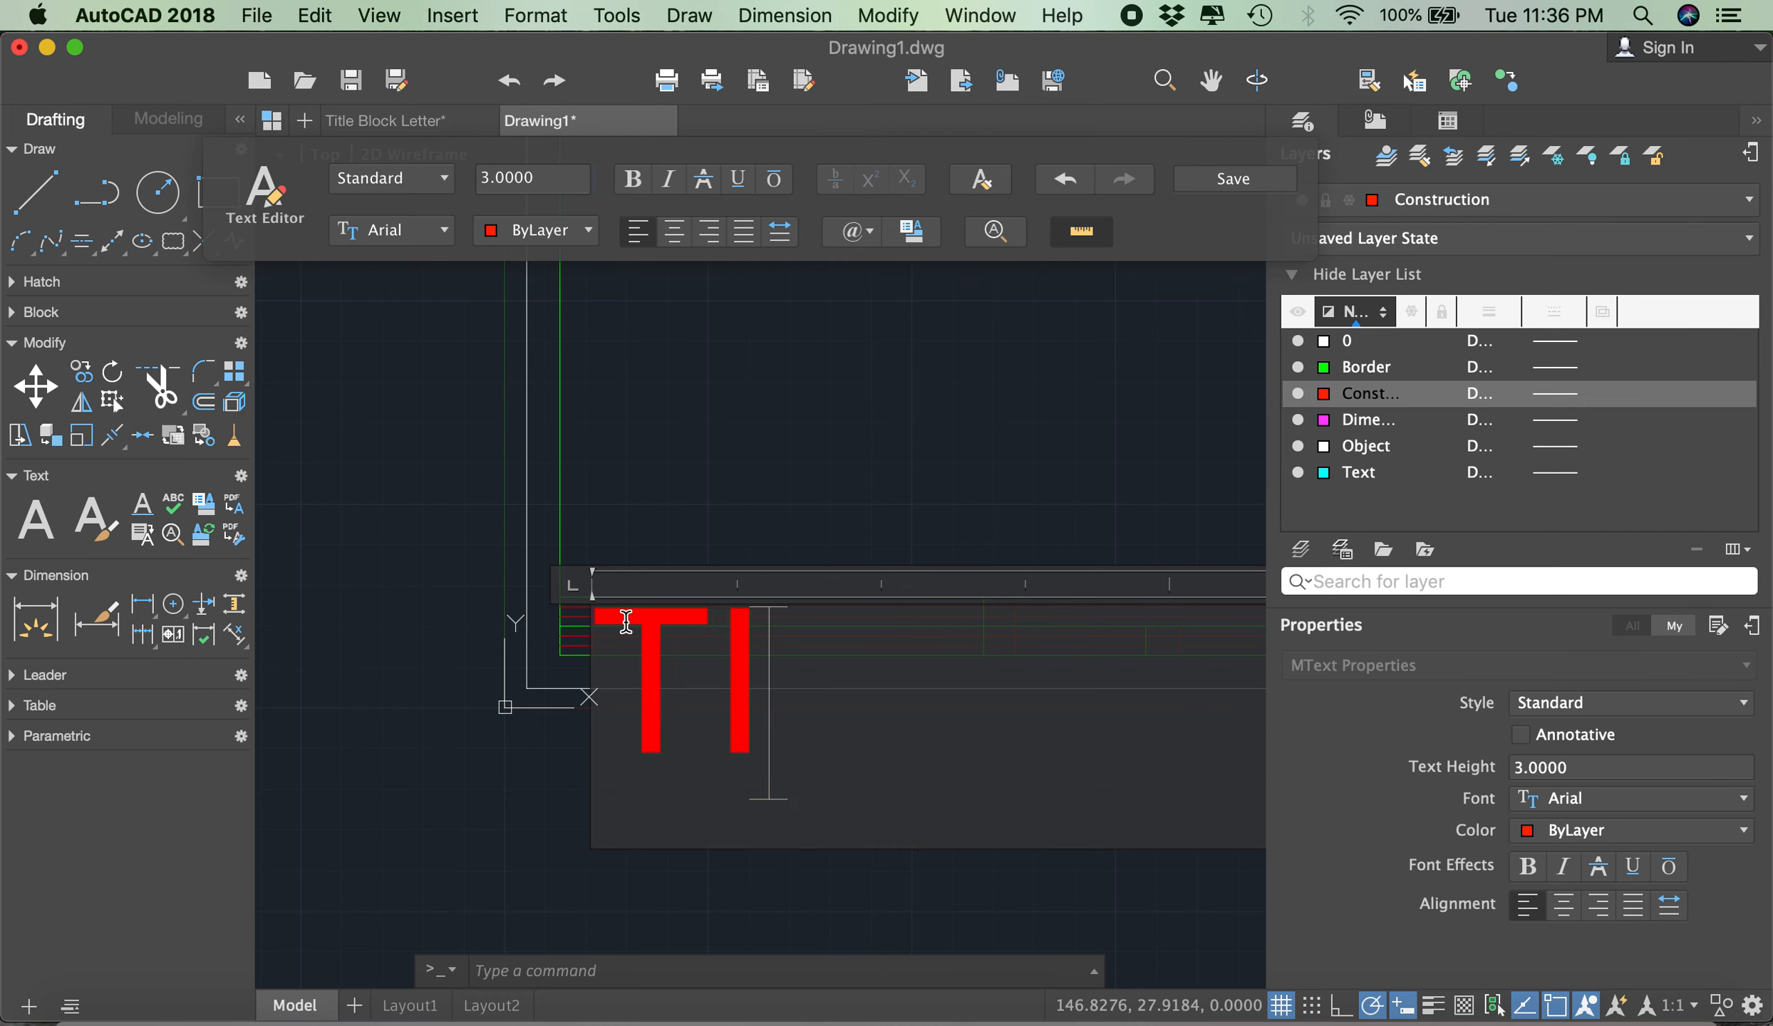
text(TLE BLOCK)
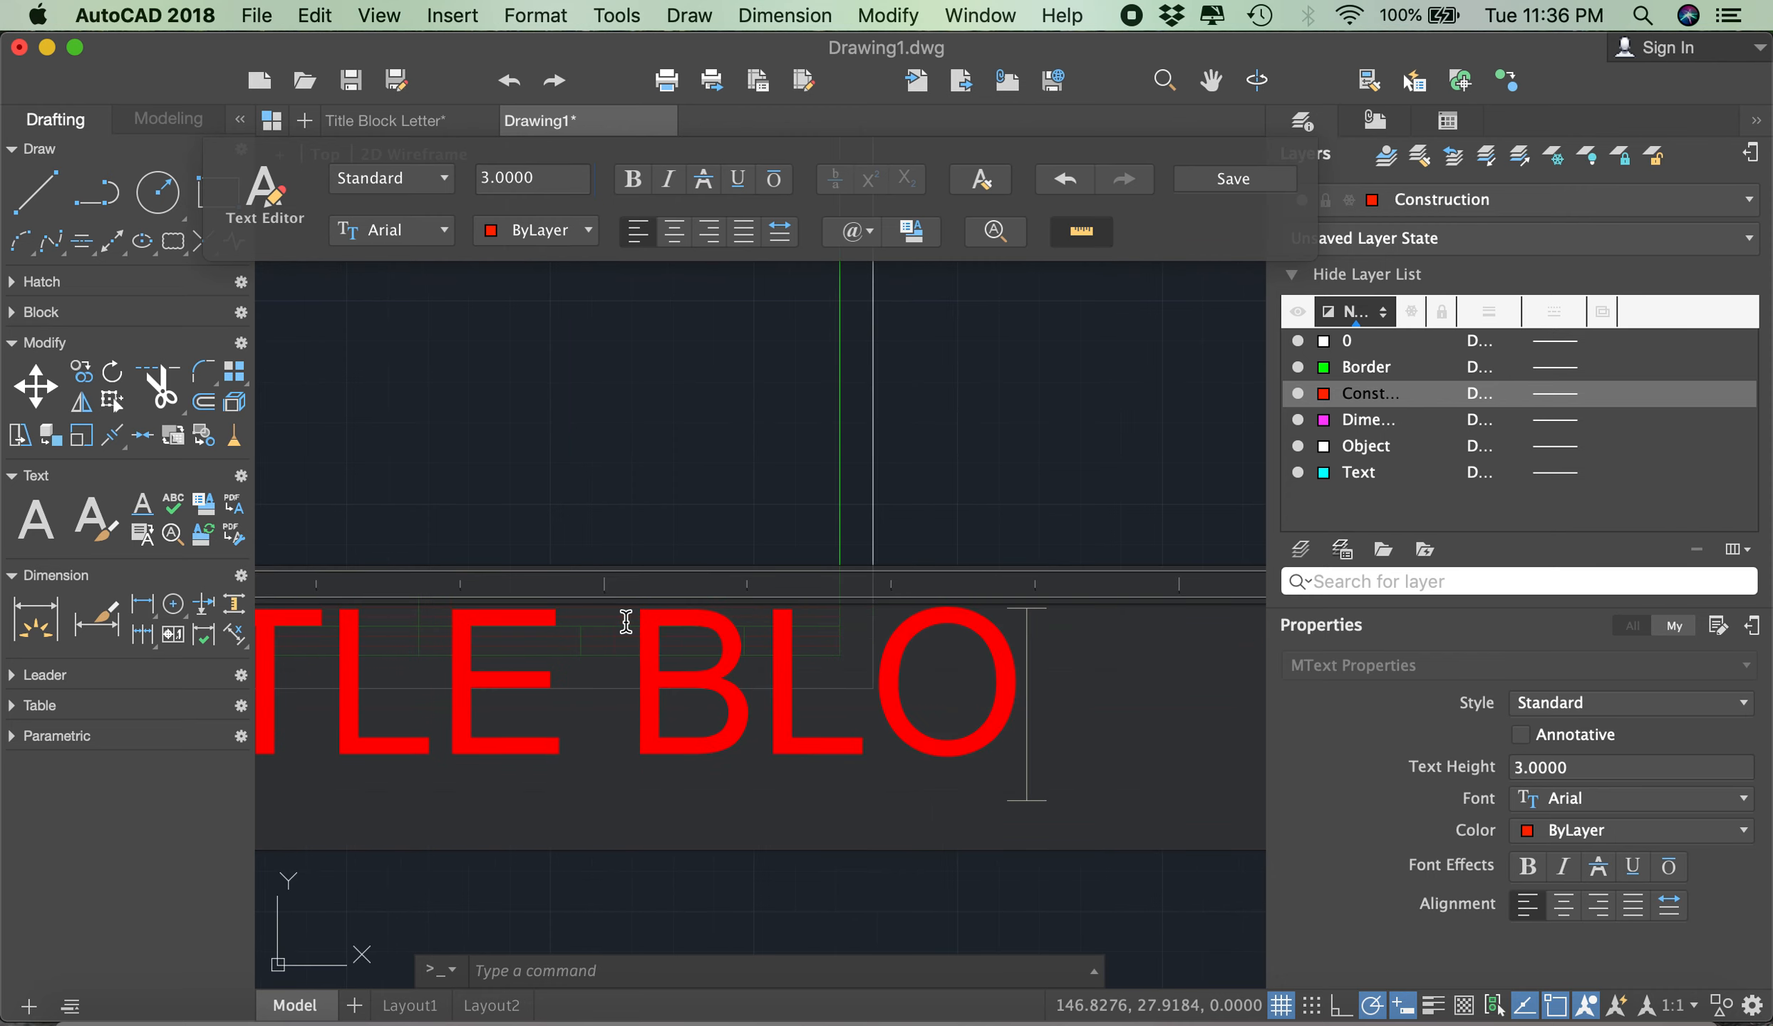
scroll(733, 593, down, 4)
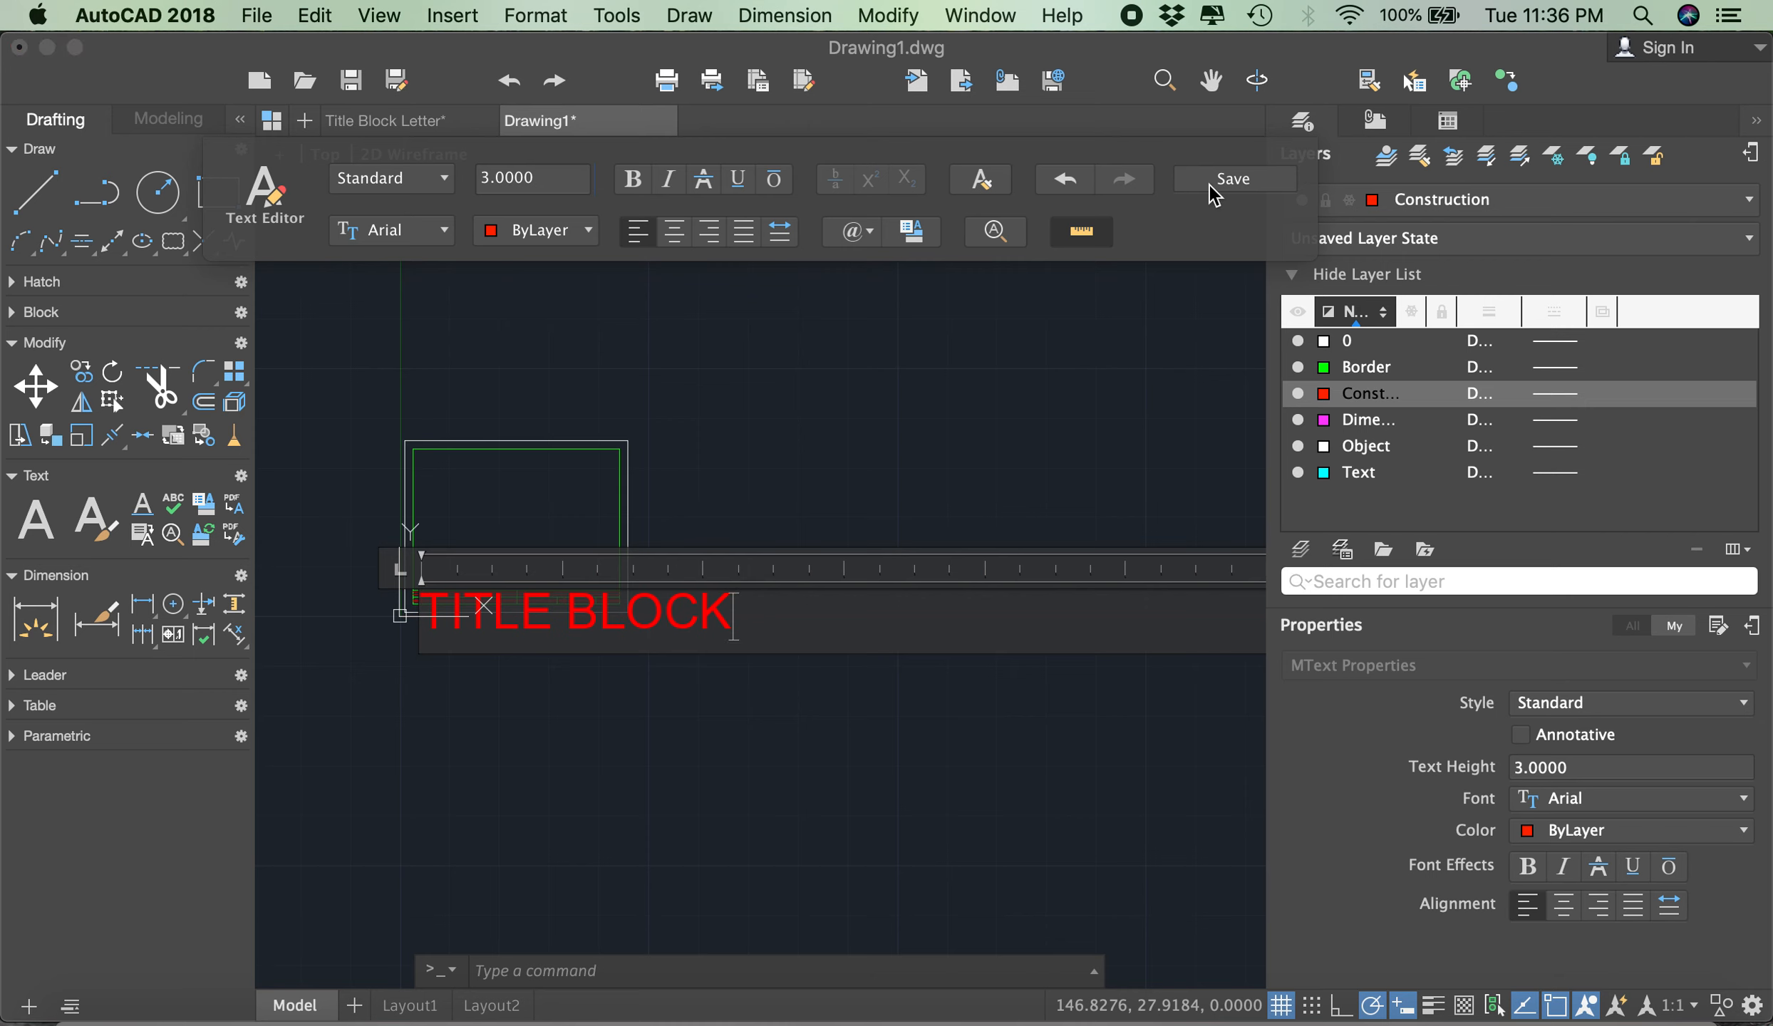
- Replace the whole text with DRAWING NAME and save the multiline text
click(642, 594)
drag(641, 594, 393, 603)
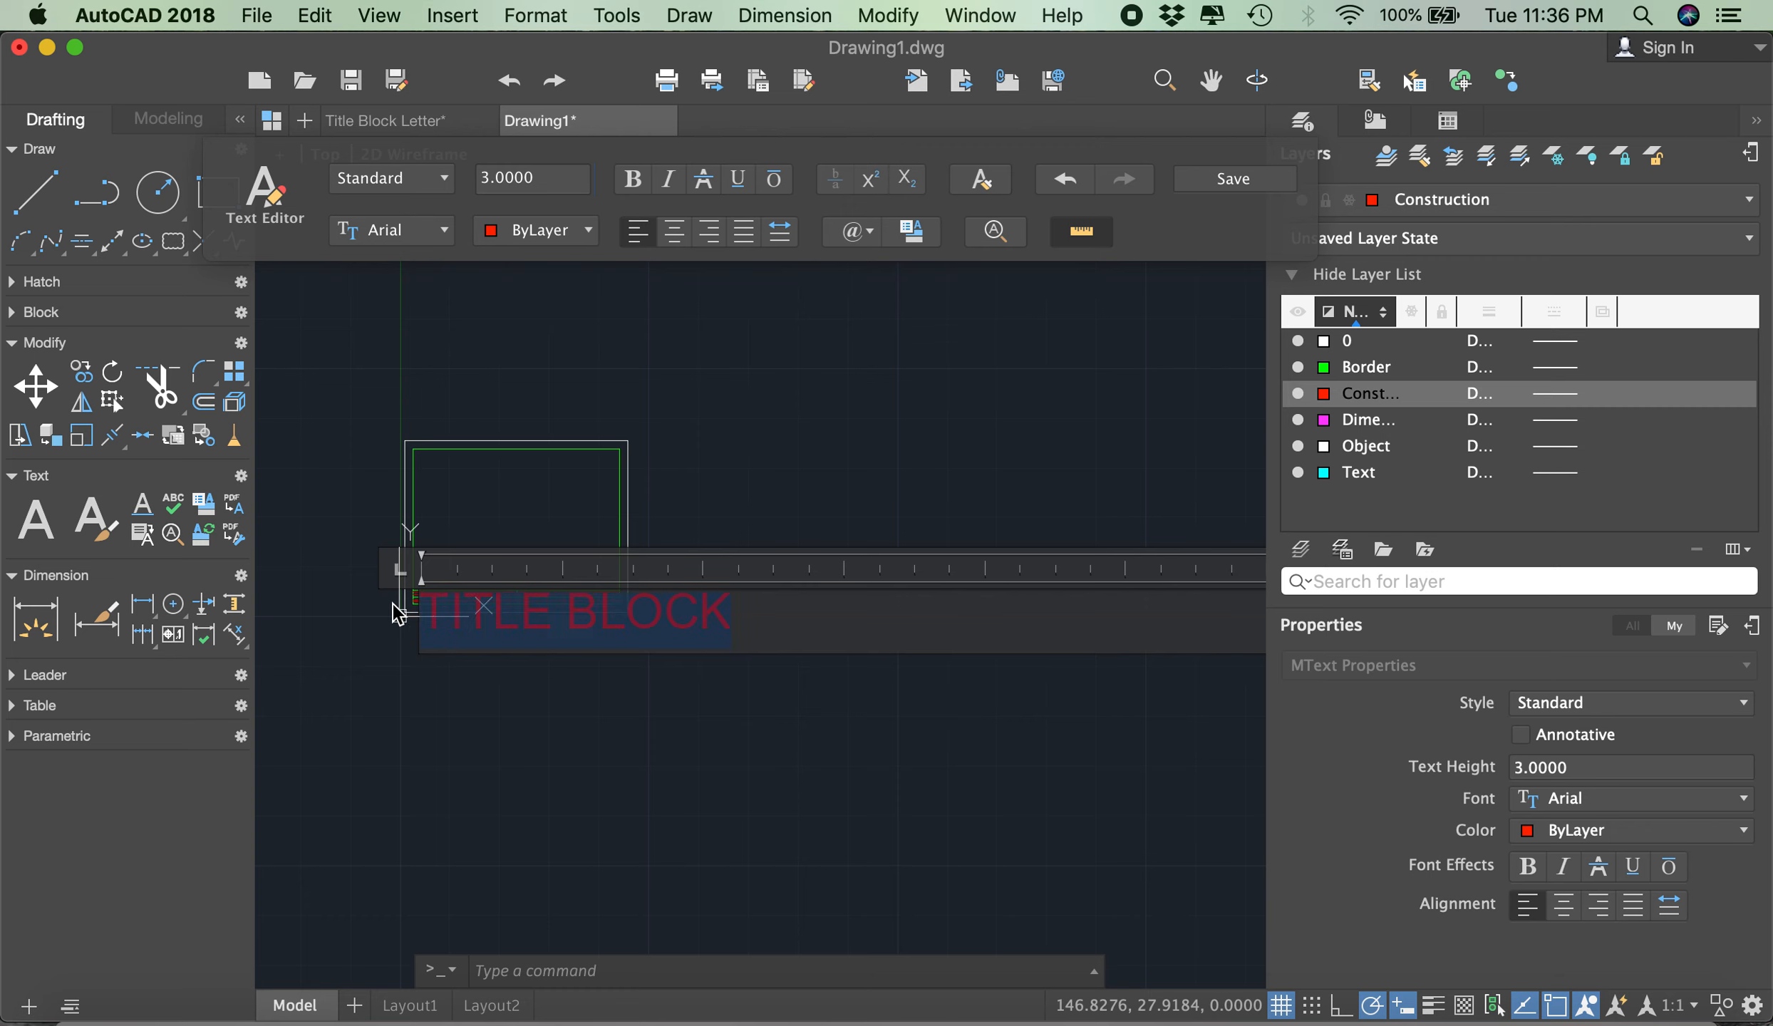
text(DRA)
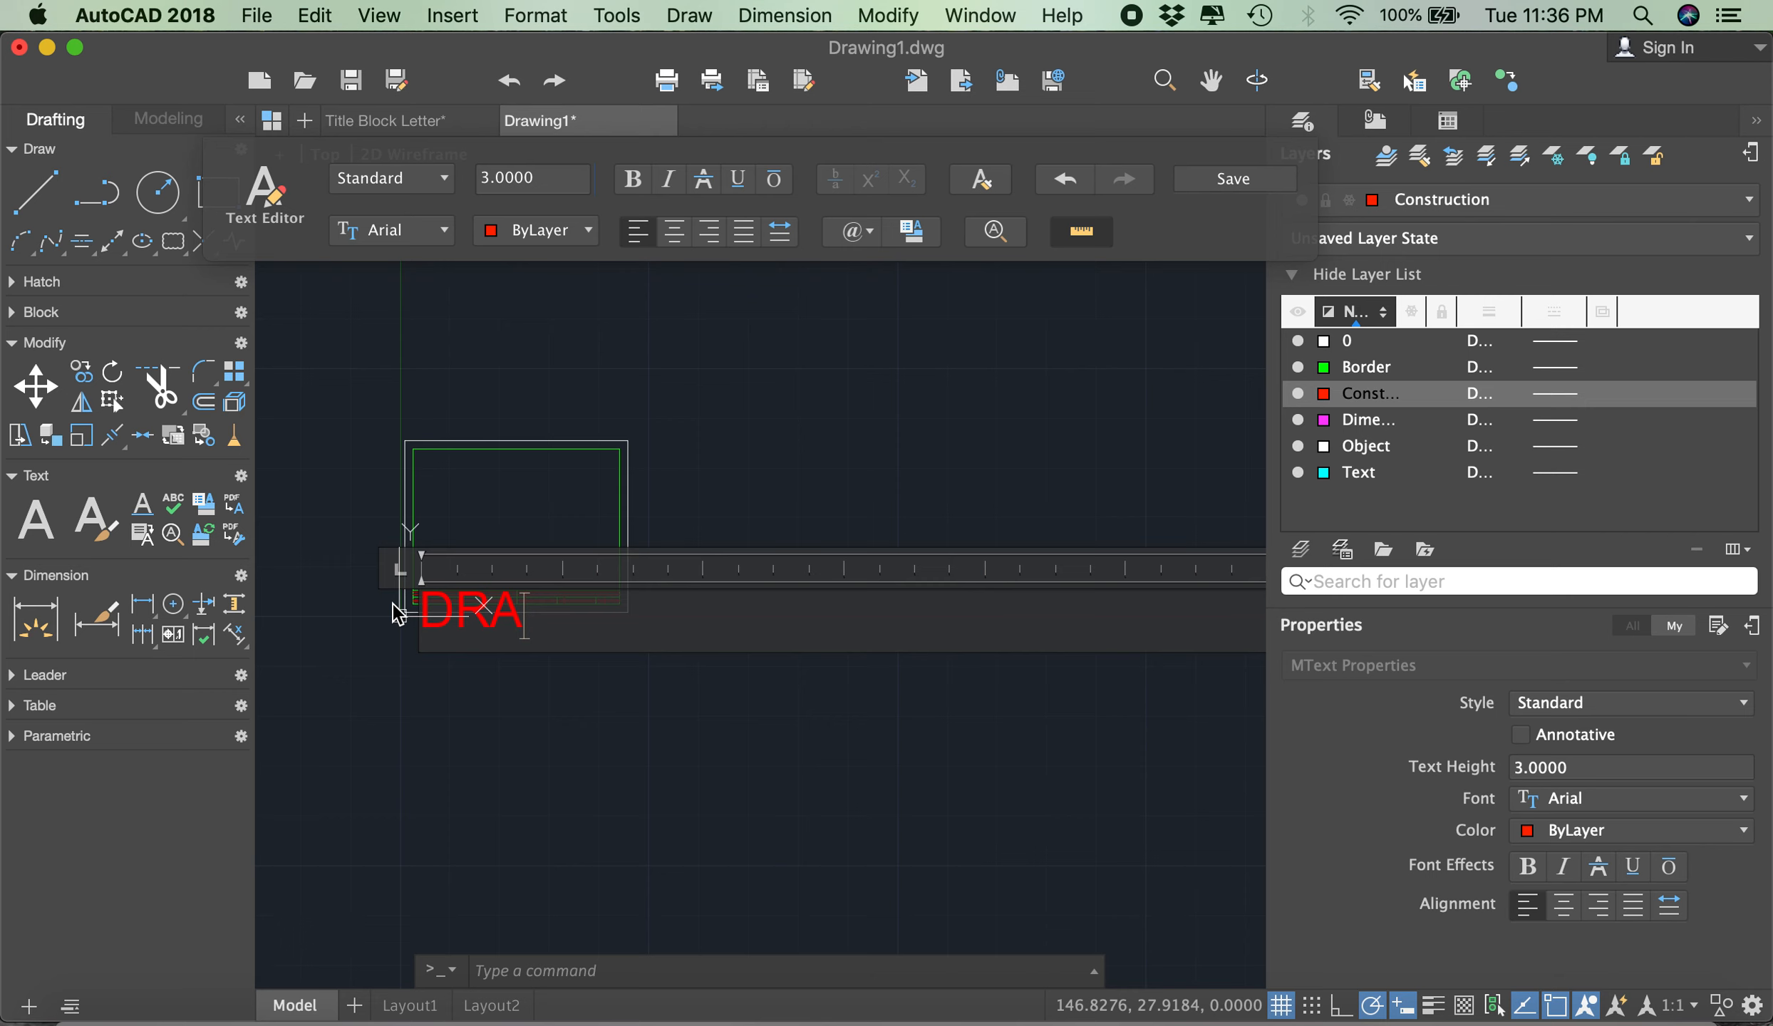
text(WING NAME)
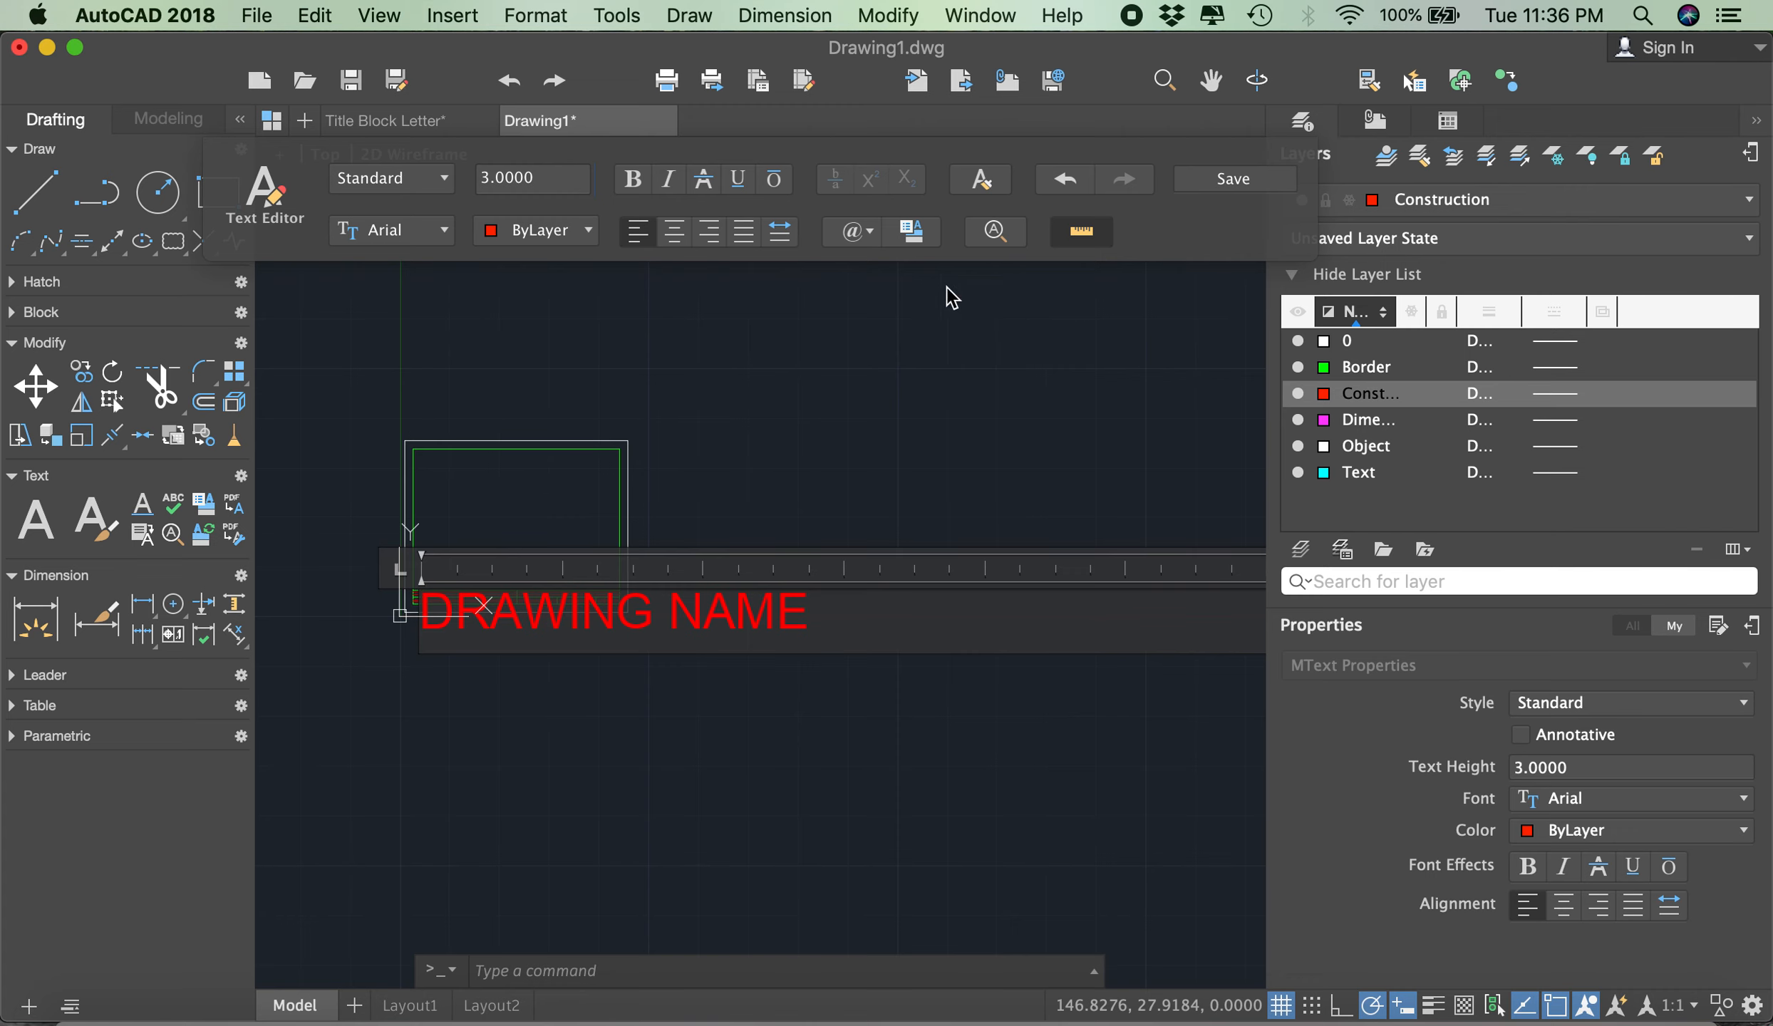
click(1233, 179)
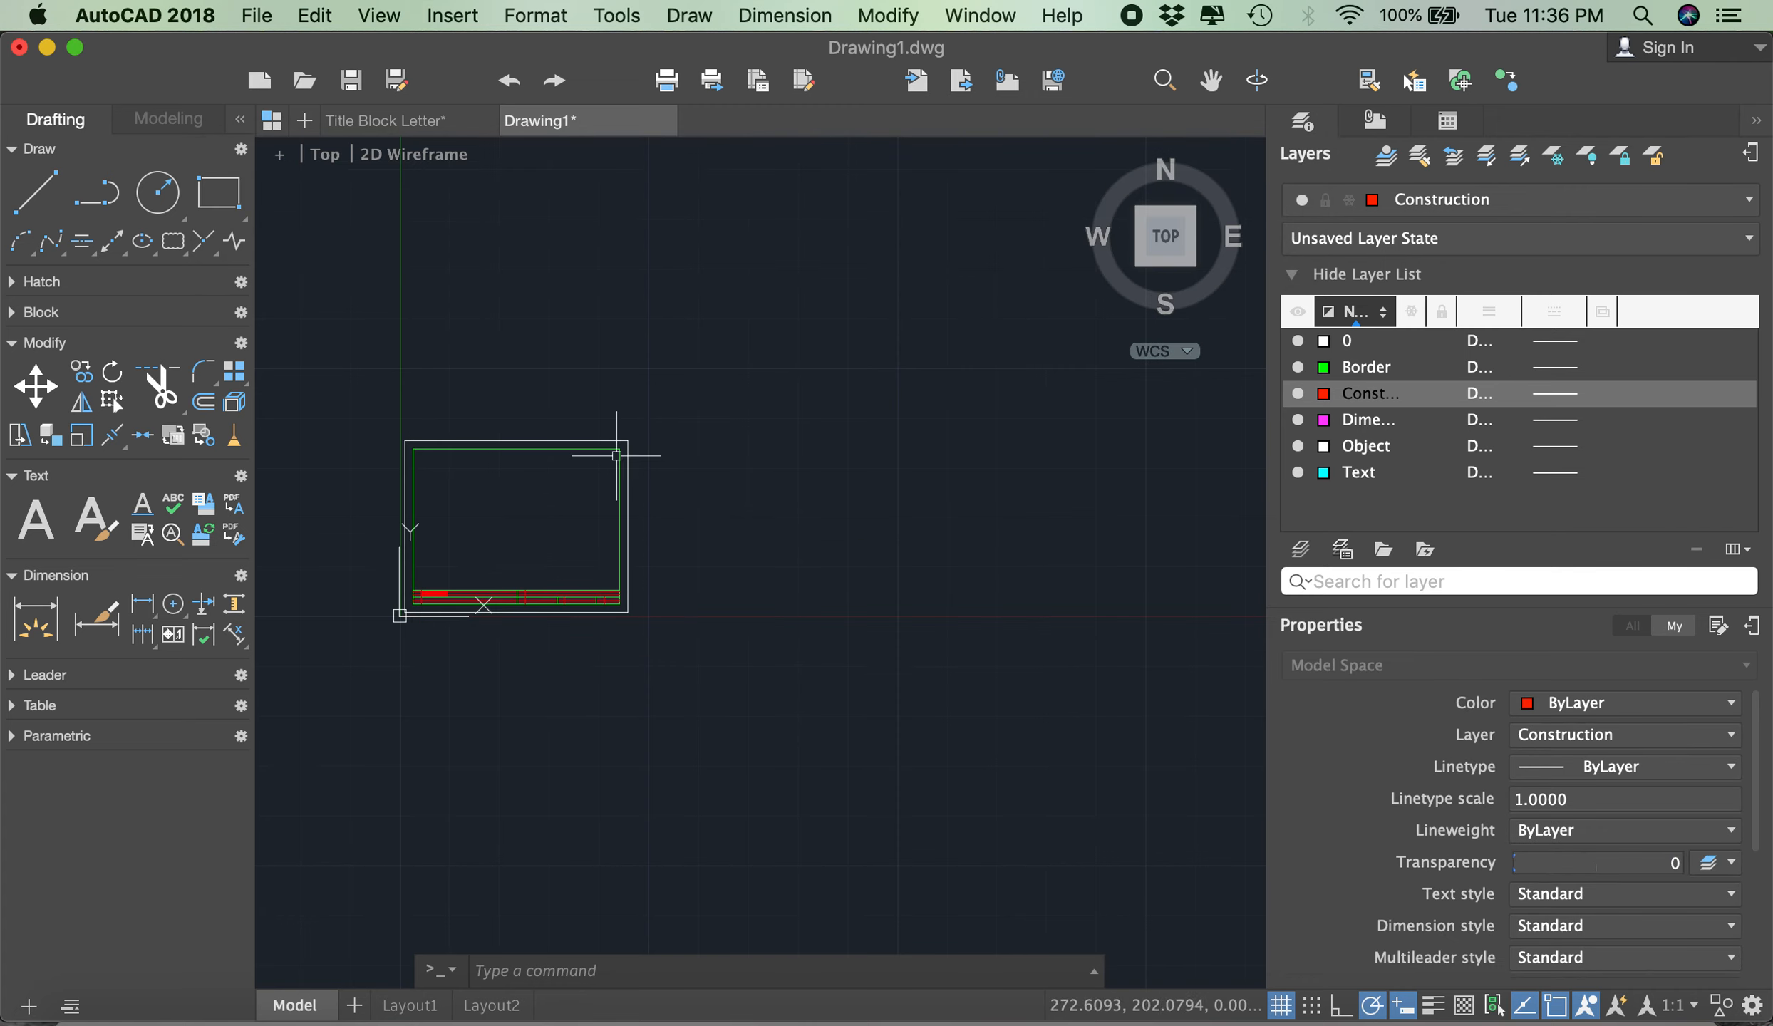
- Create a multiline text box between the horizontal guides of the title block's lower-left cell, from the vertical guide to the divider, with text height 3
scroll(405, 599, up, 5)
scroll(474, 584, up, 4)
scroll(490, 545, up, 5)
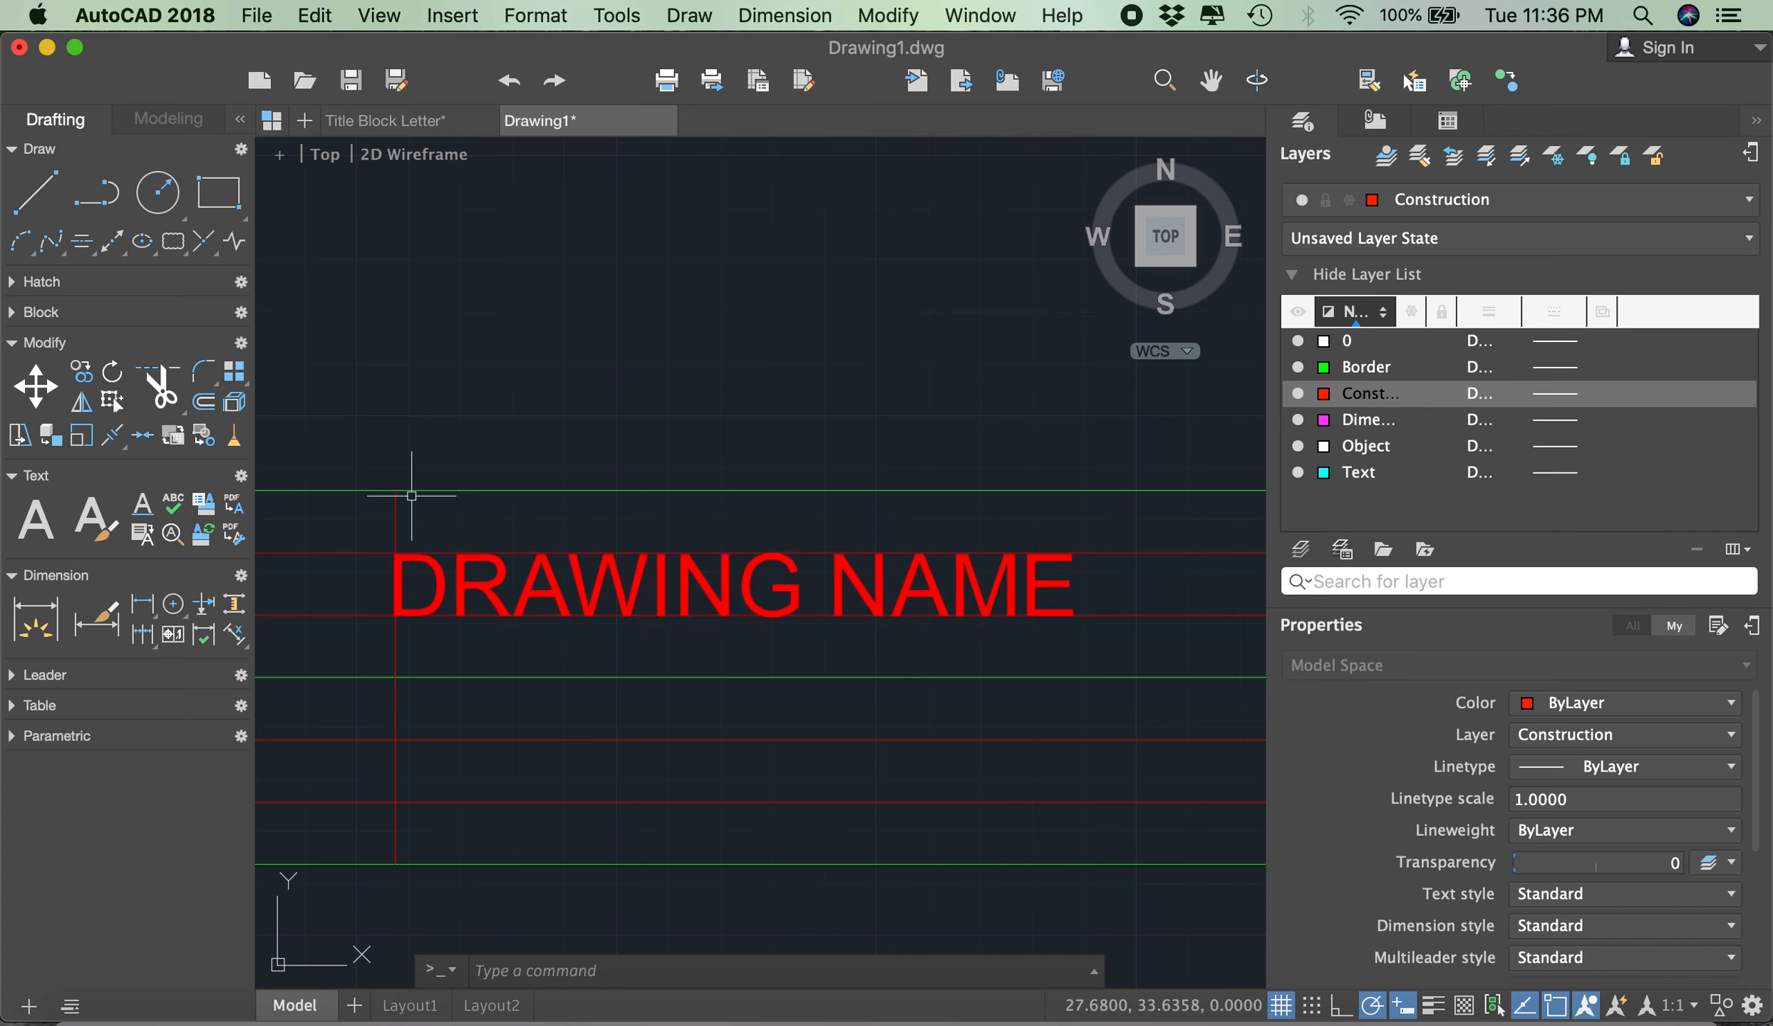
scroll(434, 616, up, 2)
scroll(434, 606, up, 4)
scroll(456, 585, down, 2)
scroll(375, 497, down, 5)
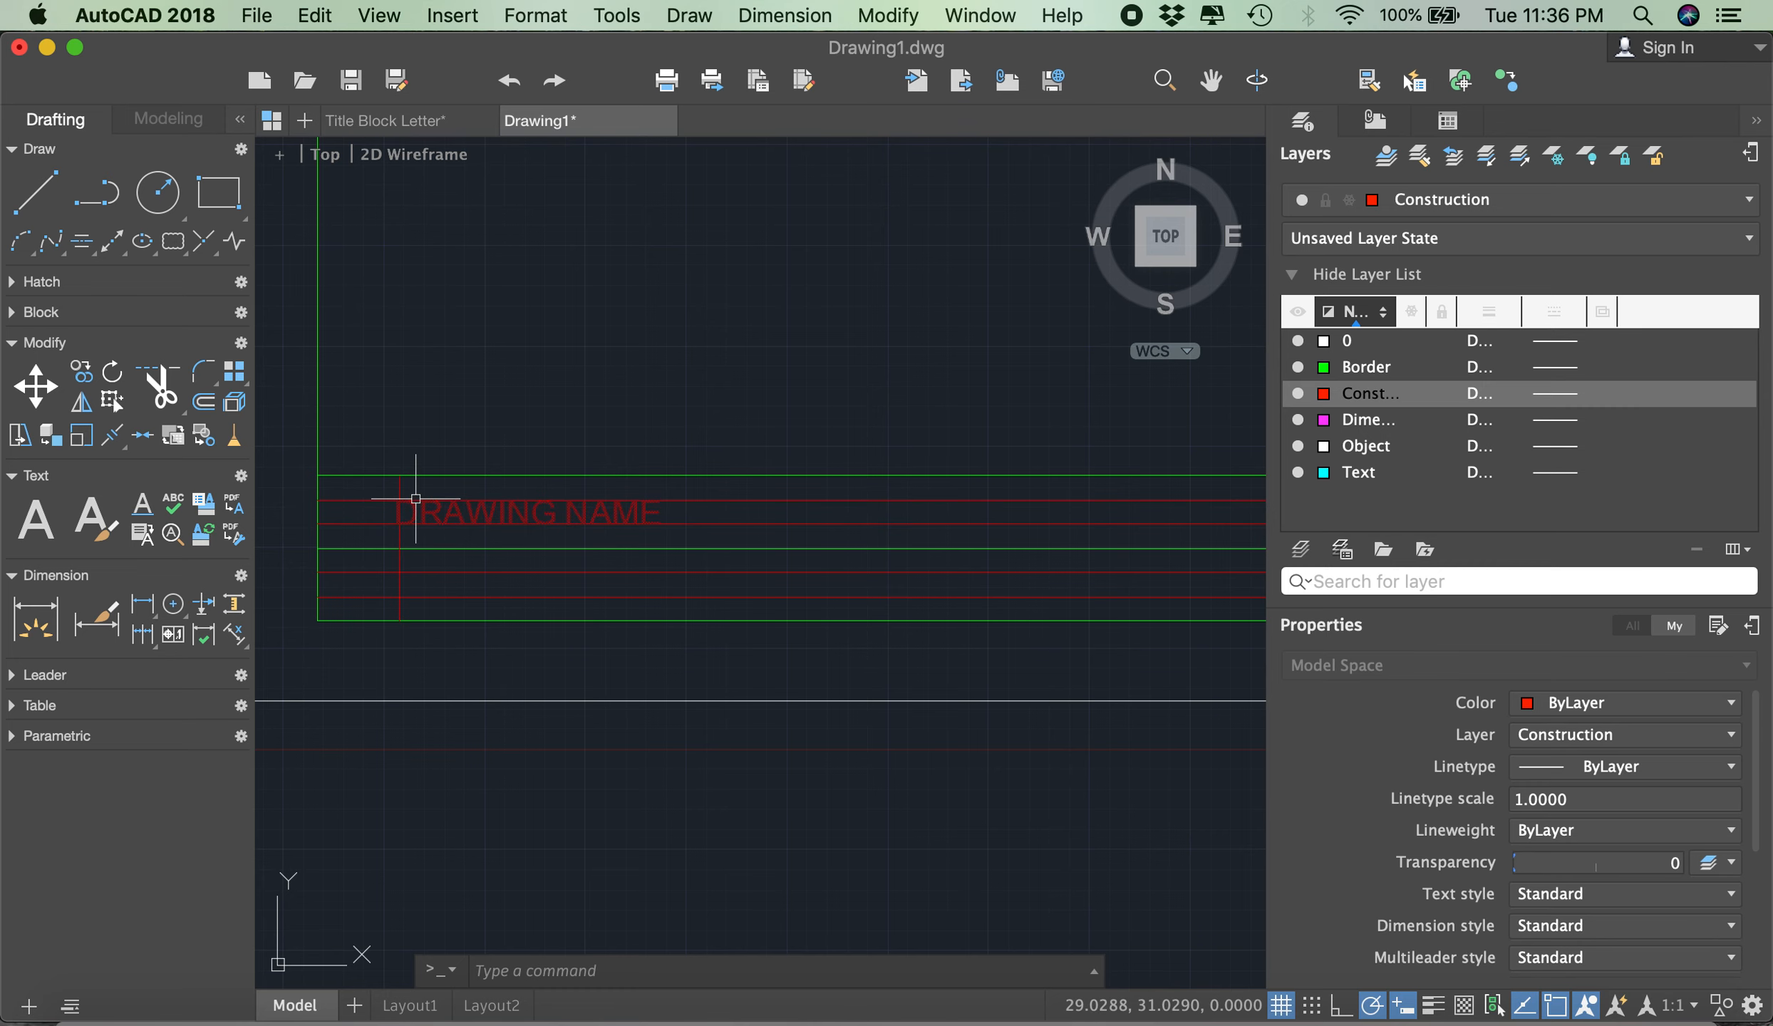
click(32, 522)
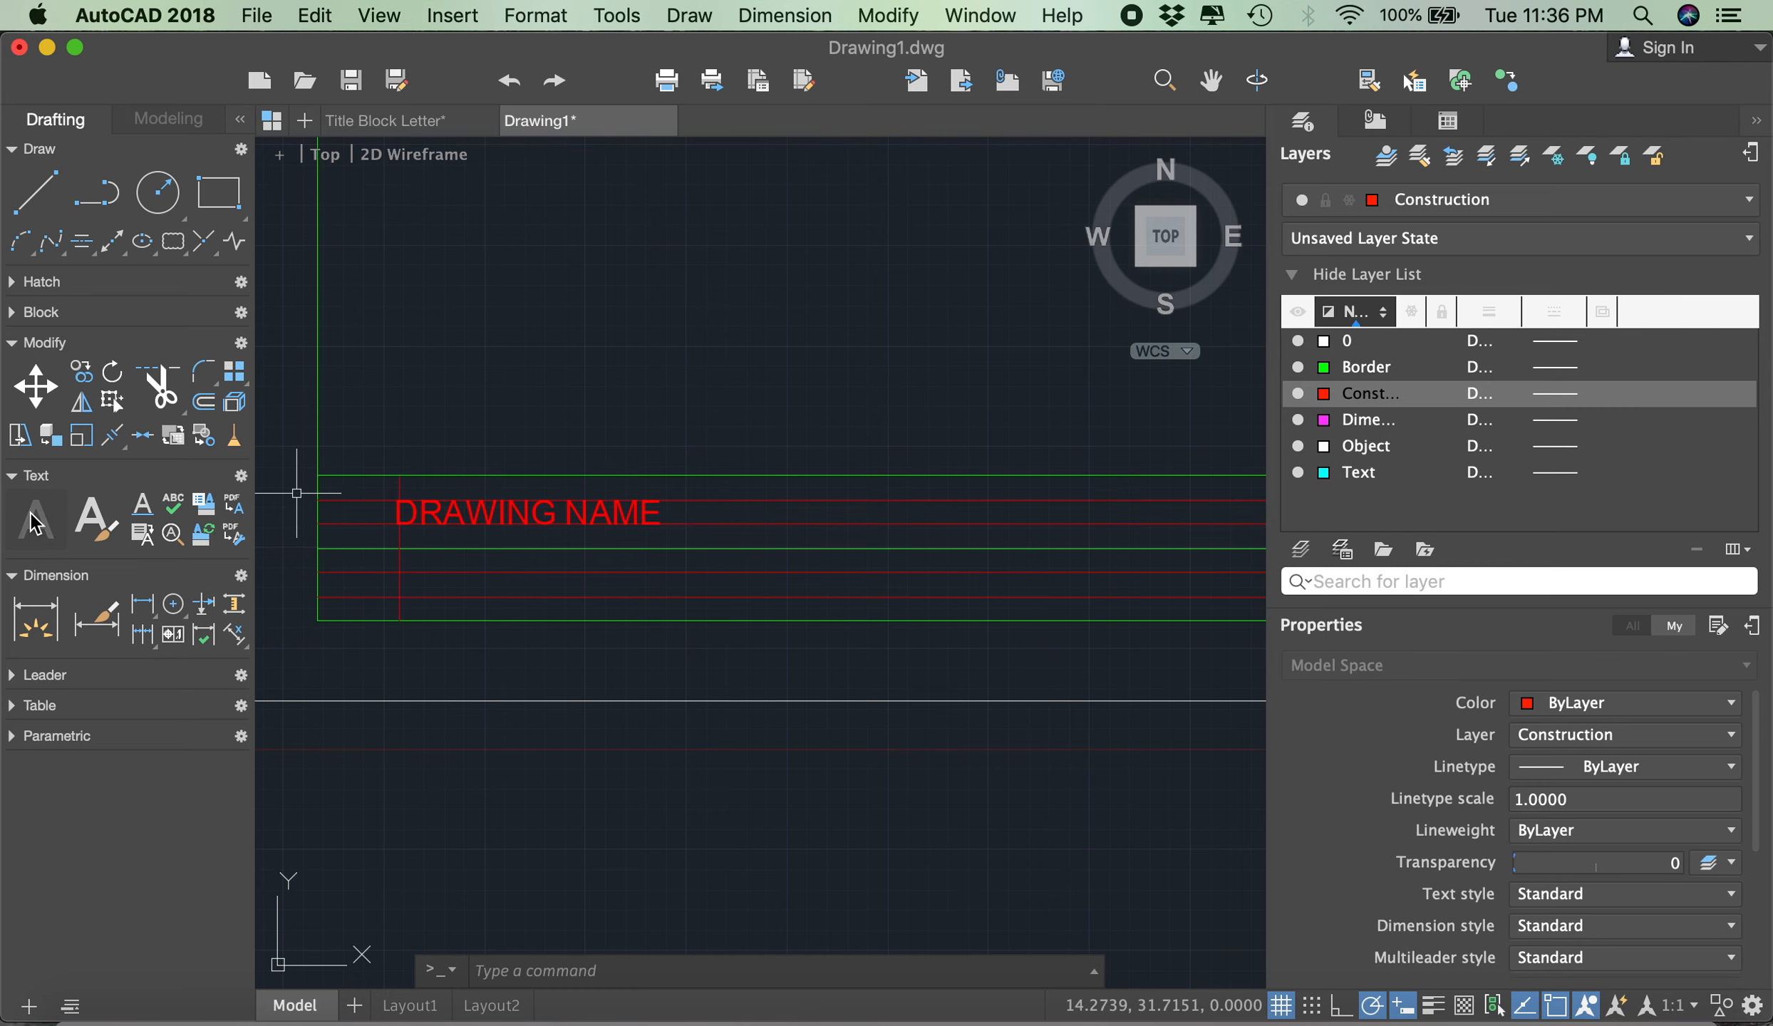
scroll(317, 566, down, 2)
click(319, 578)
scroll(641, 581, up, 5)
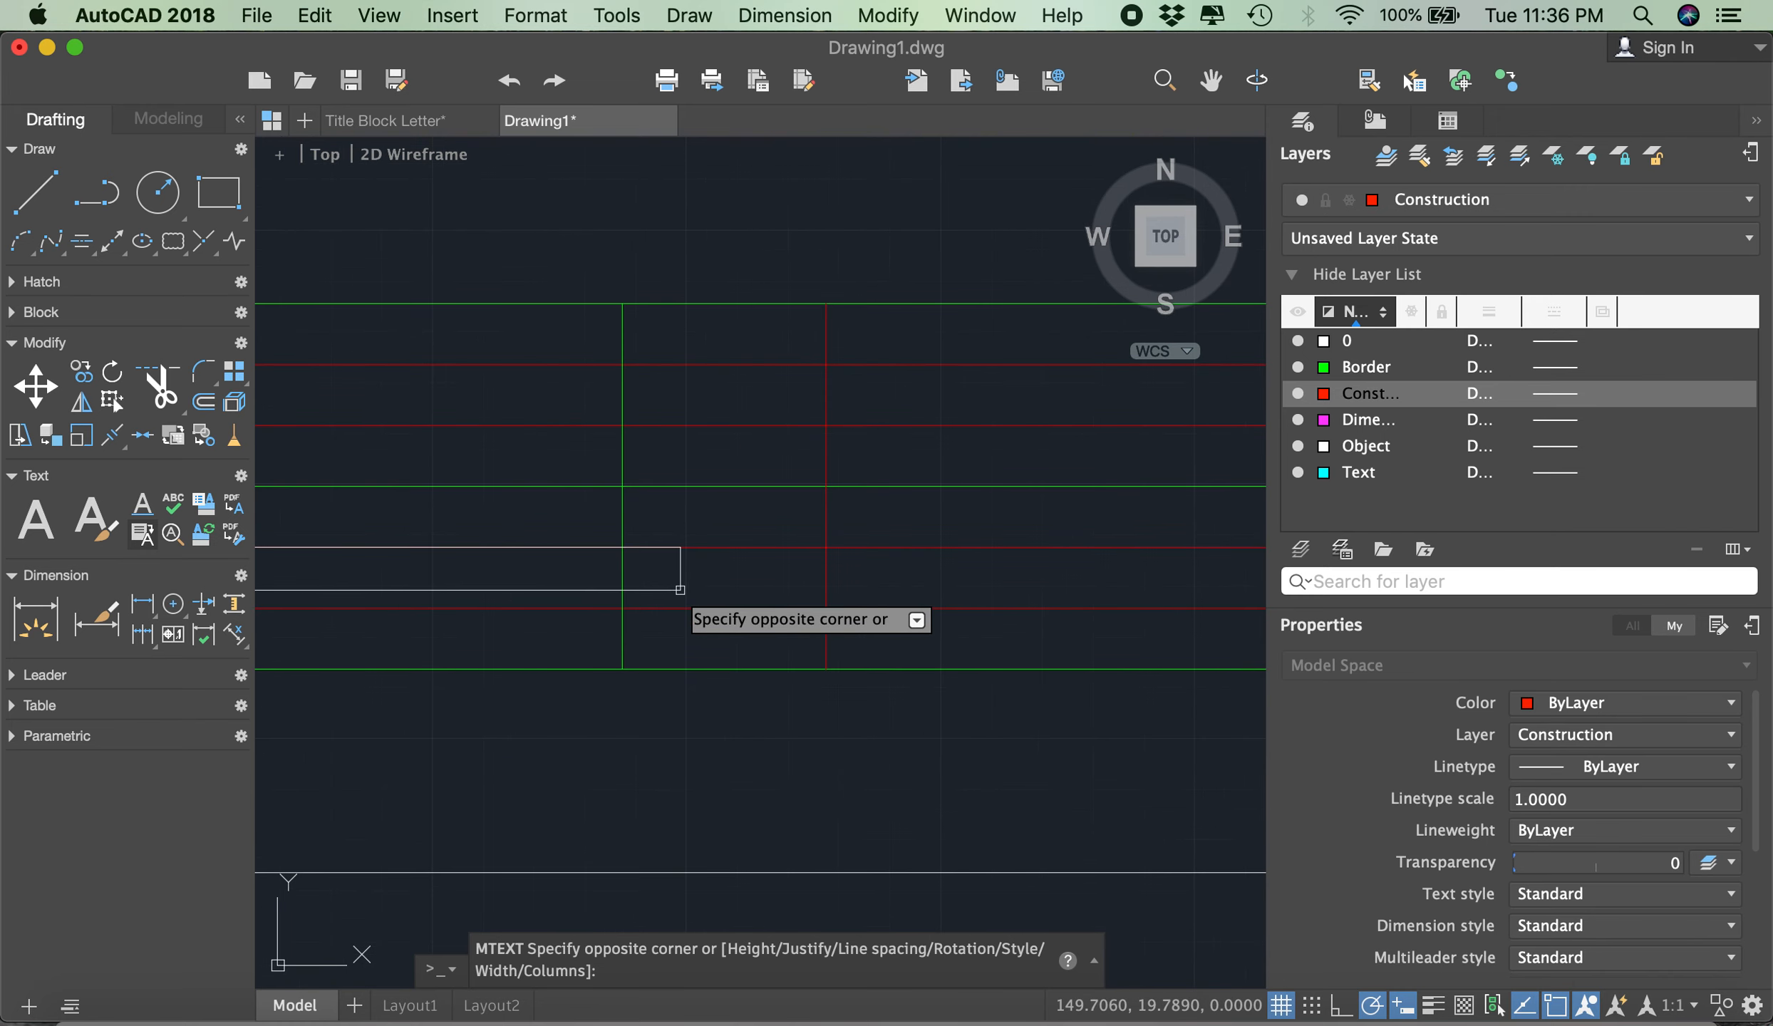
click(625, 595)
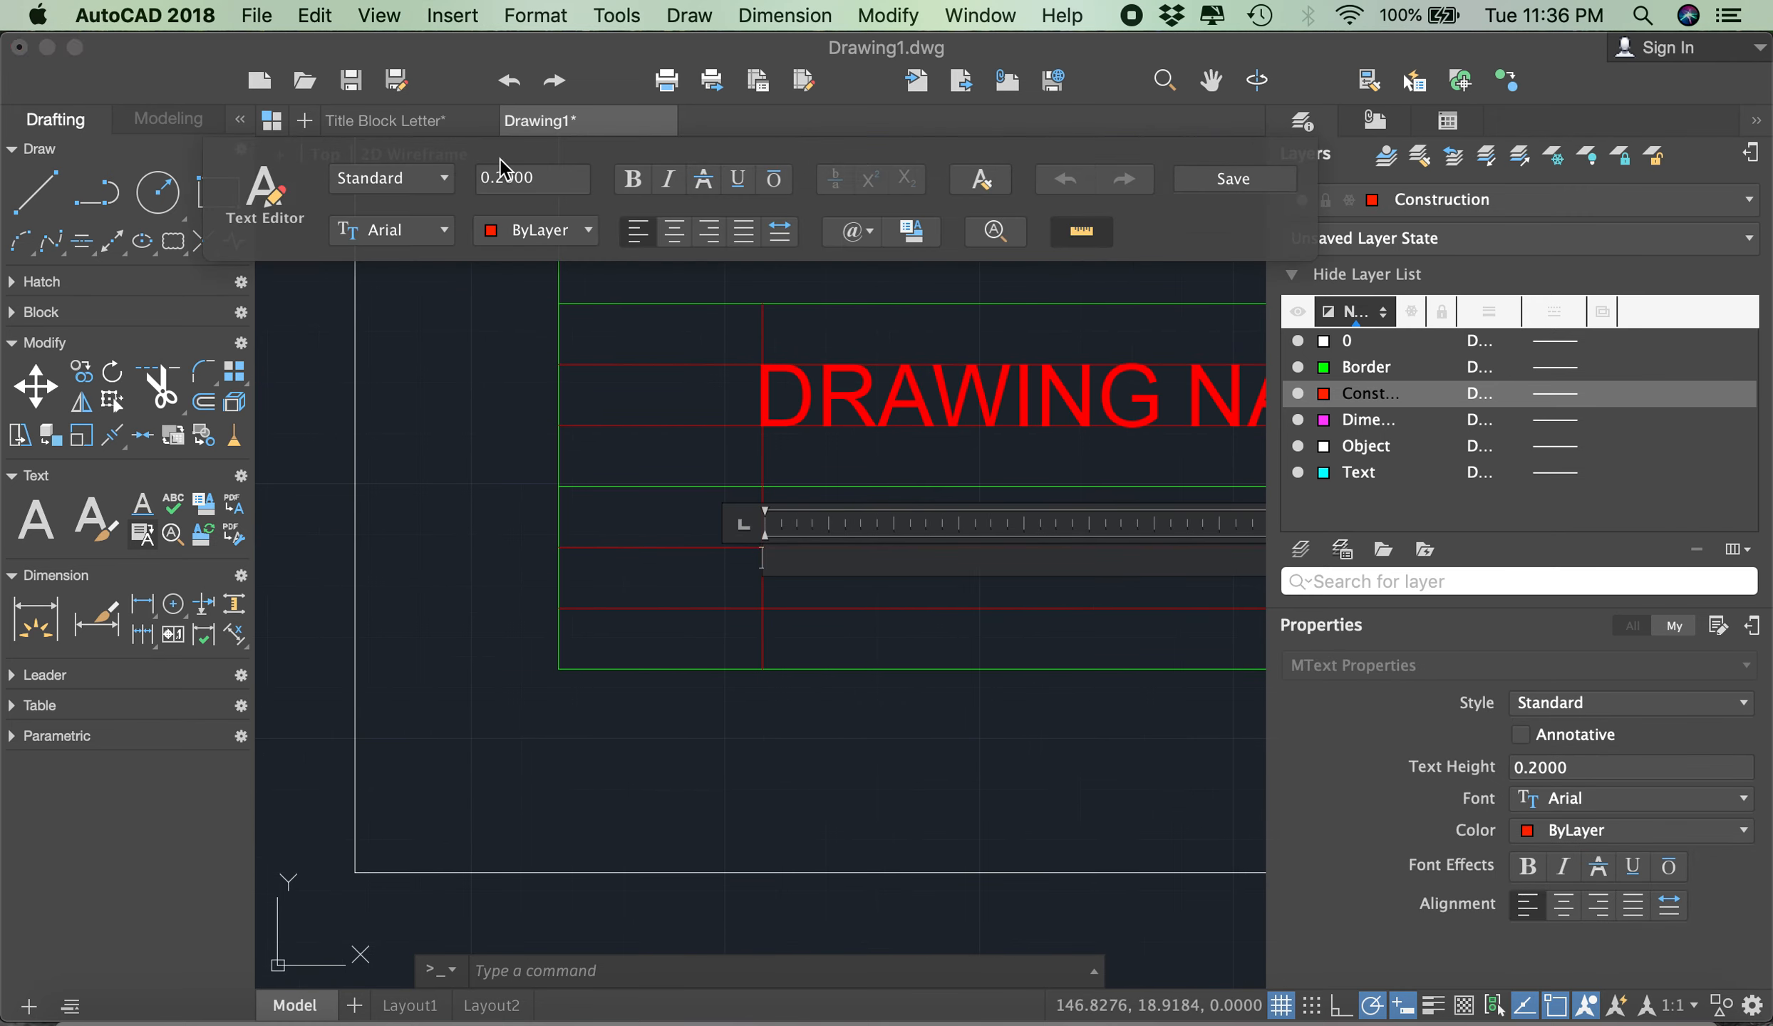
click(546, 179)
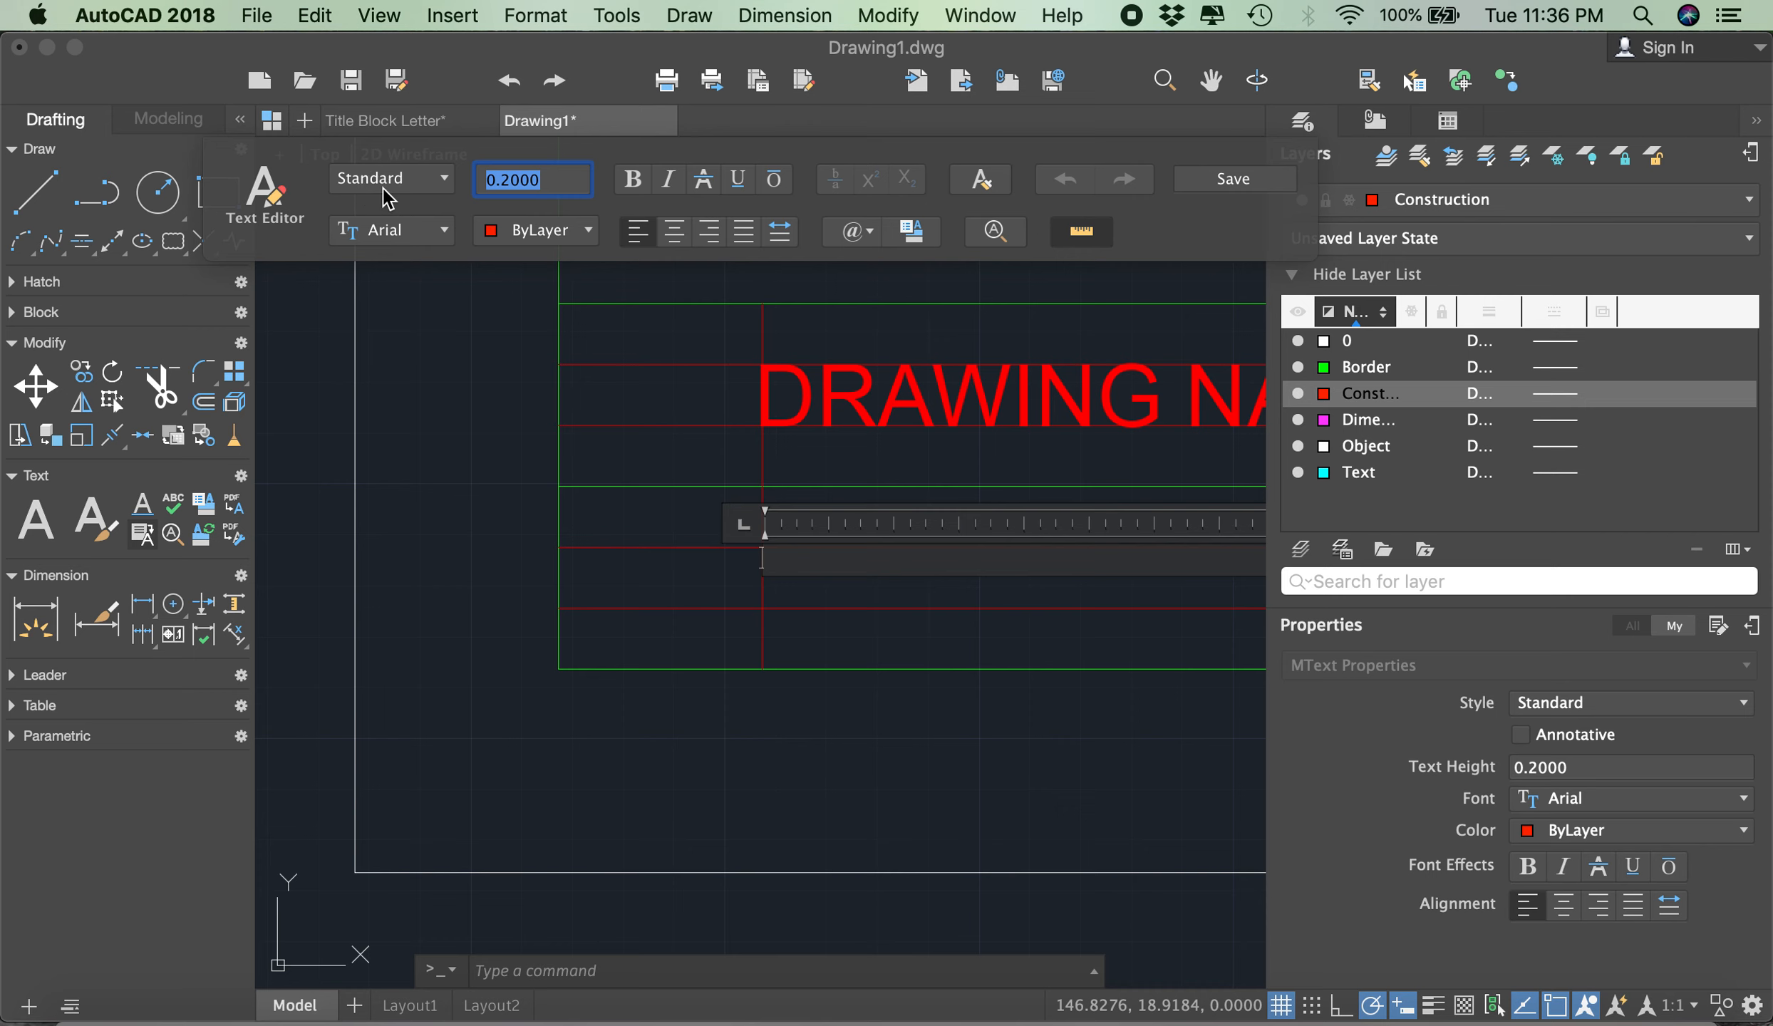
text(3)
key(Return)
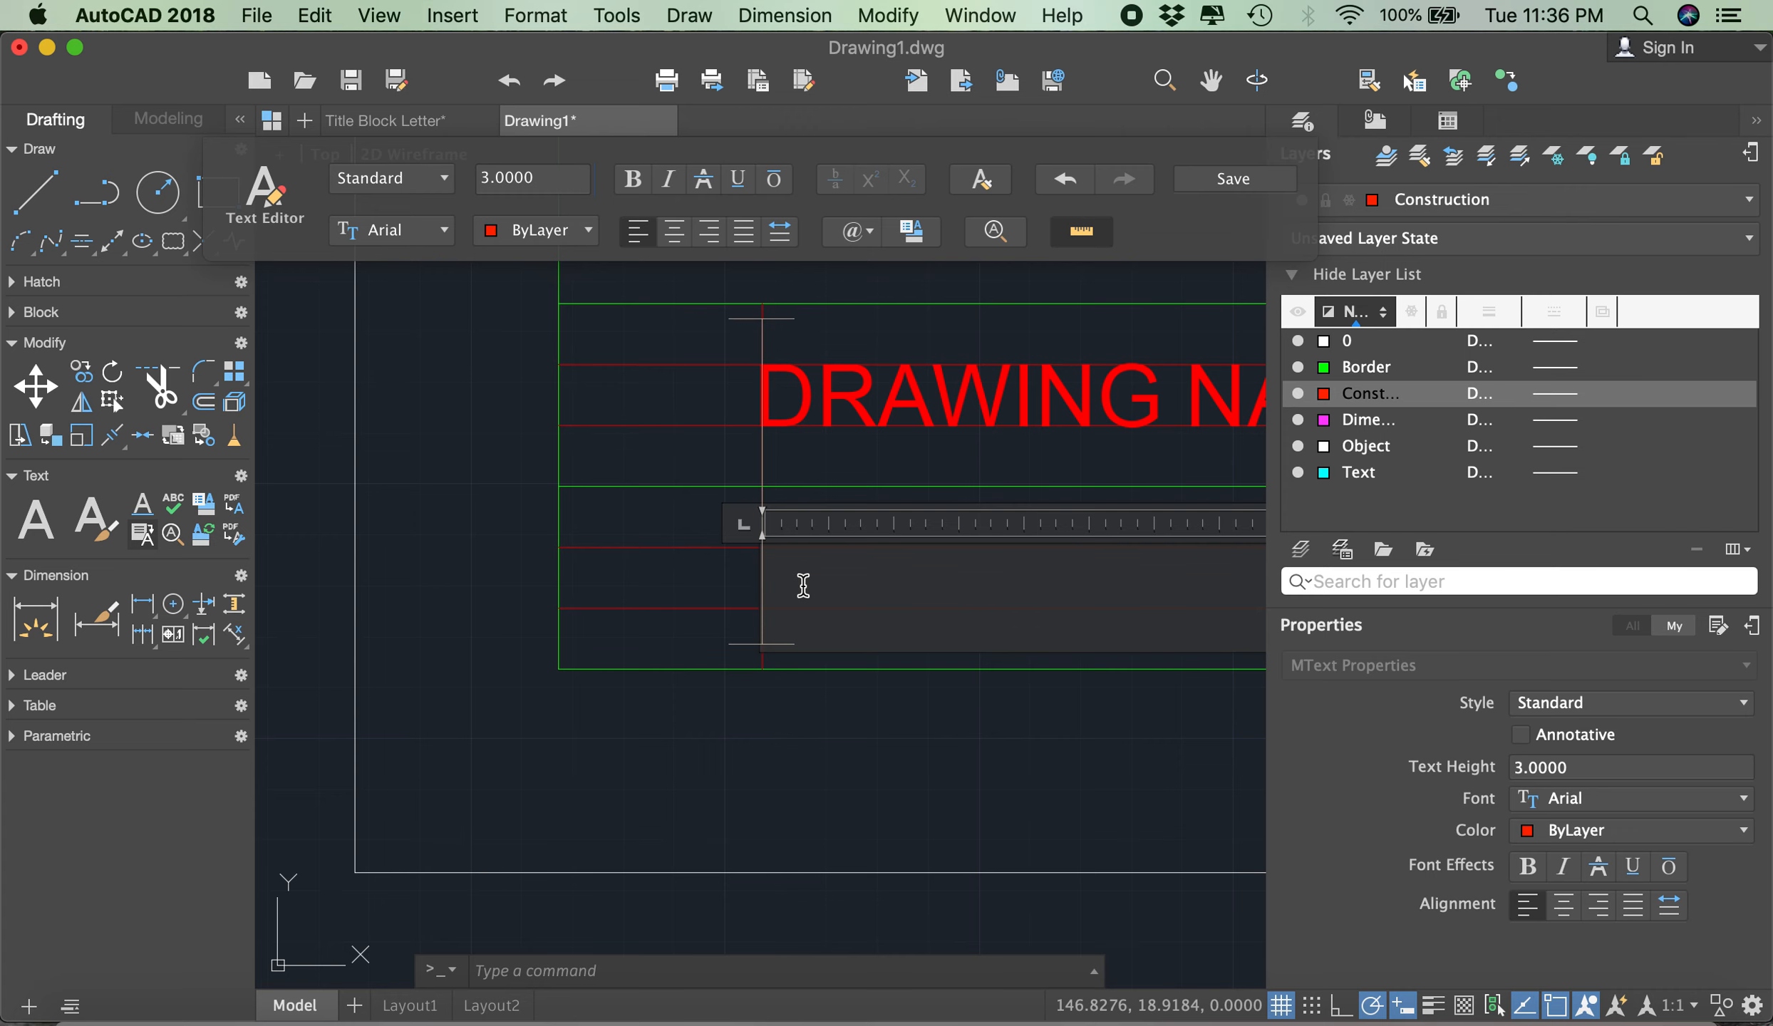
- Enter the drafter's full name in capitals in the new multiline text and save it
text(JOSEF HEU)
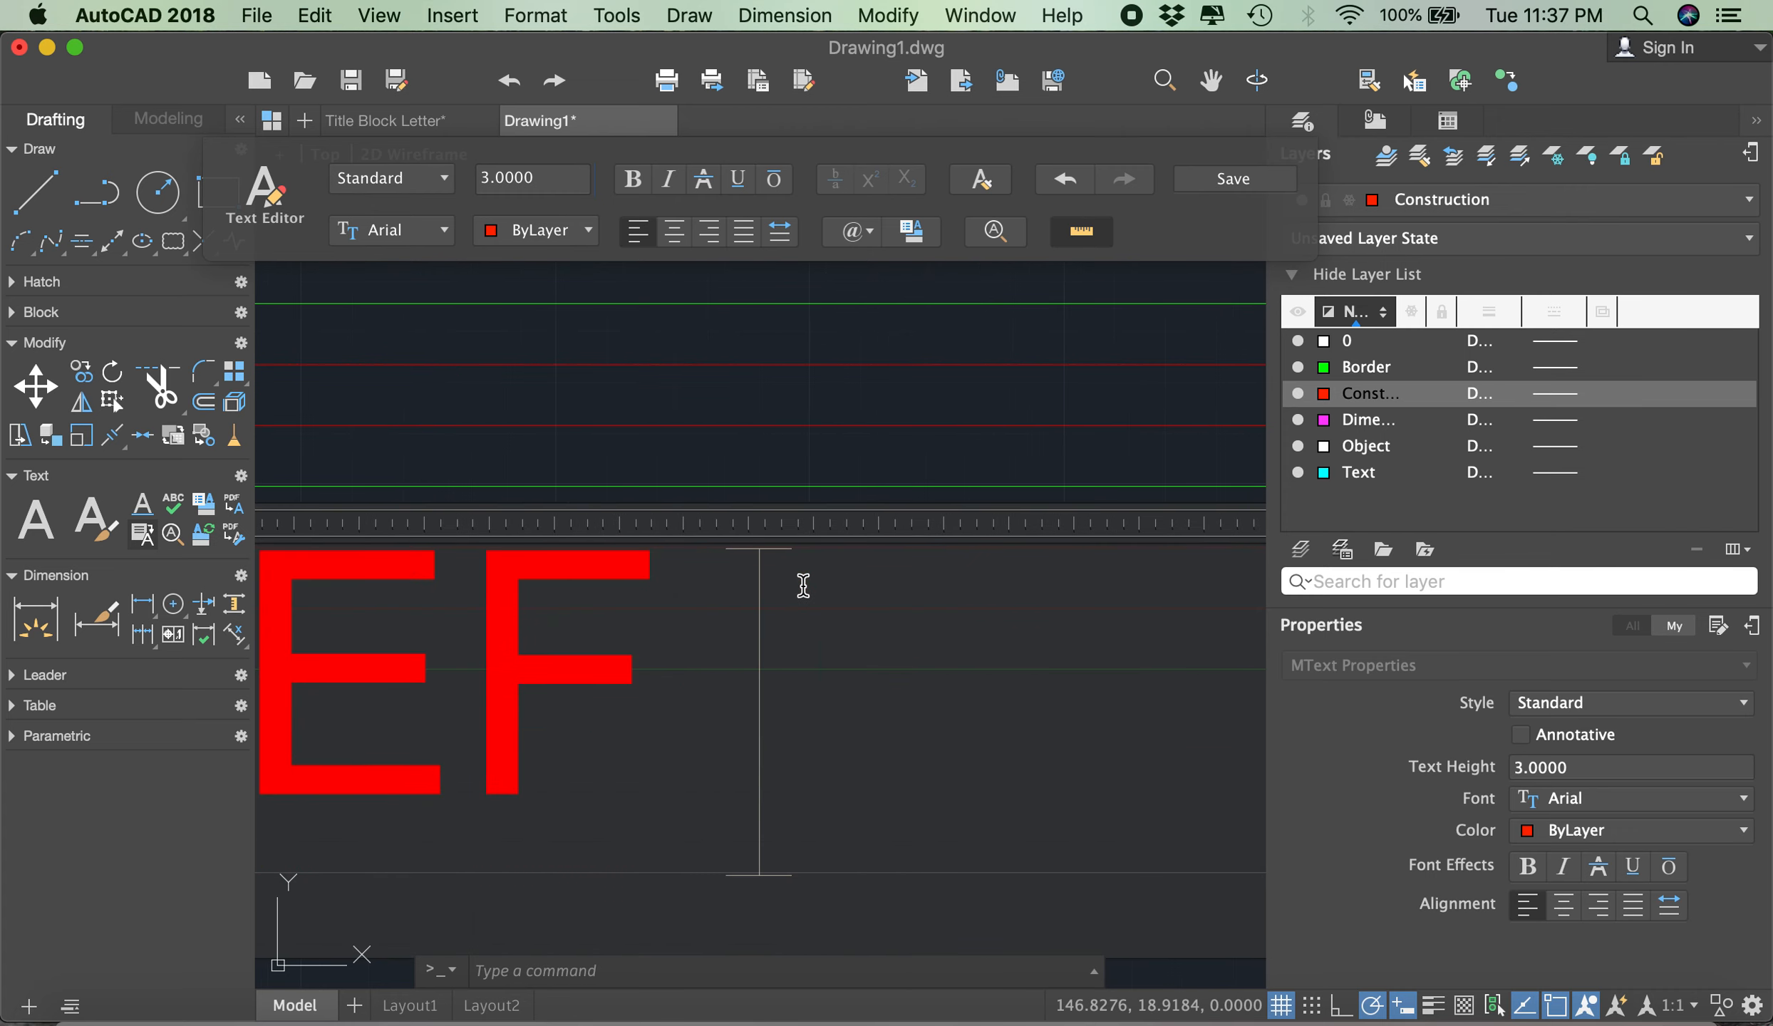
text(FELD)
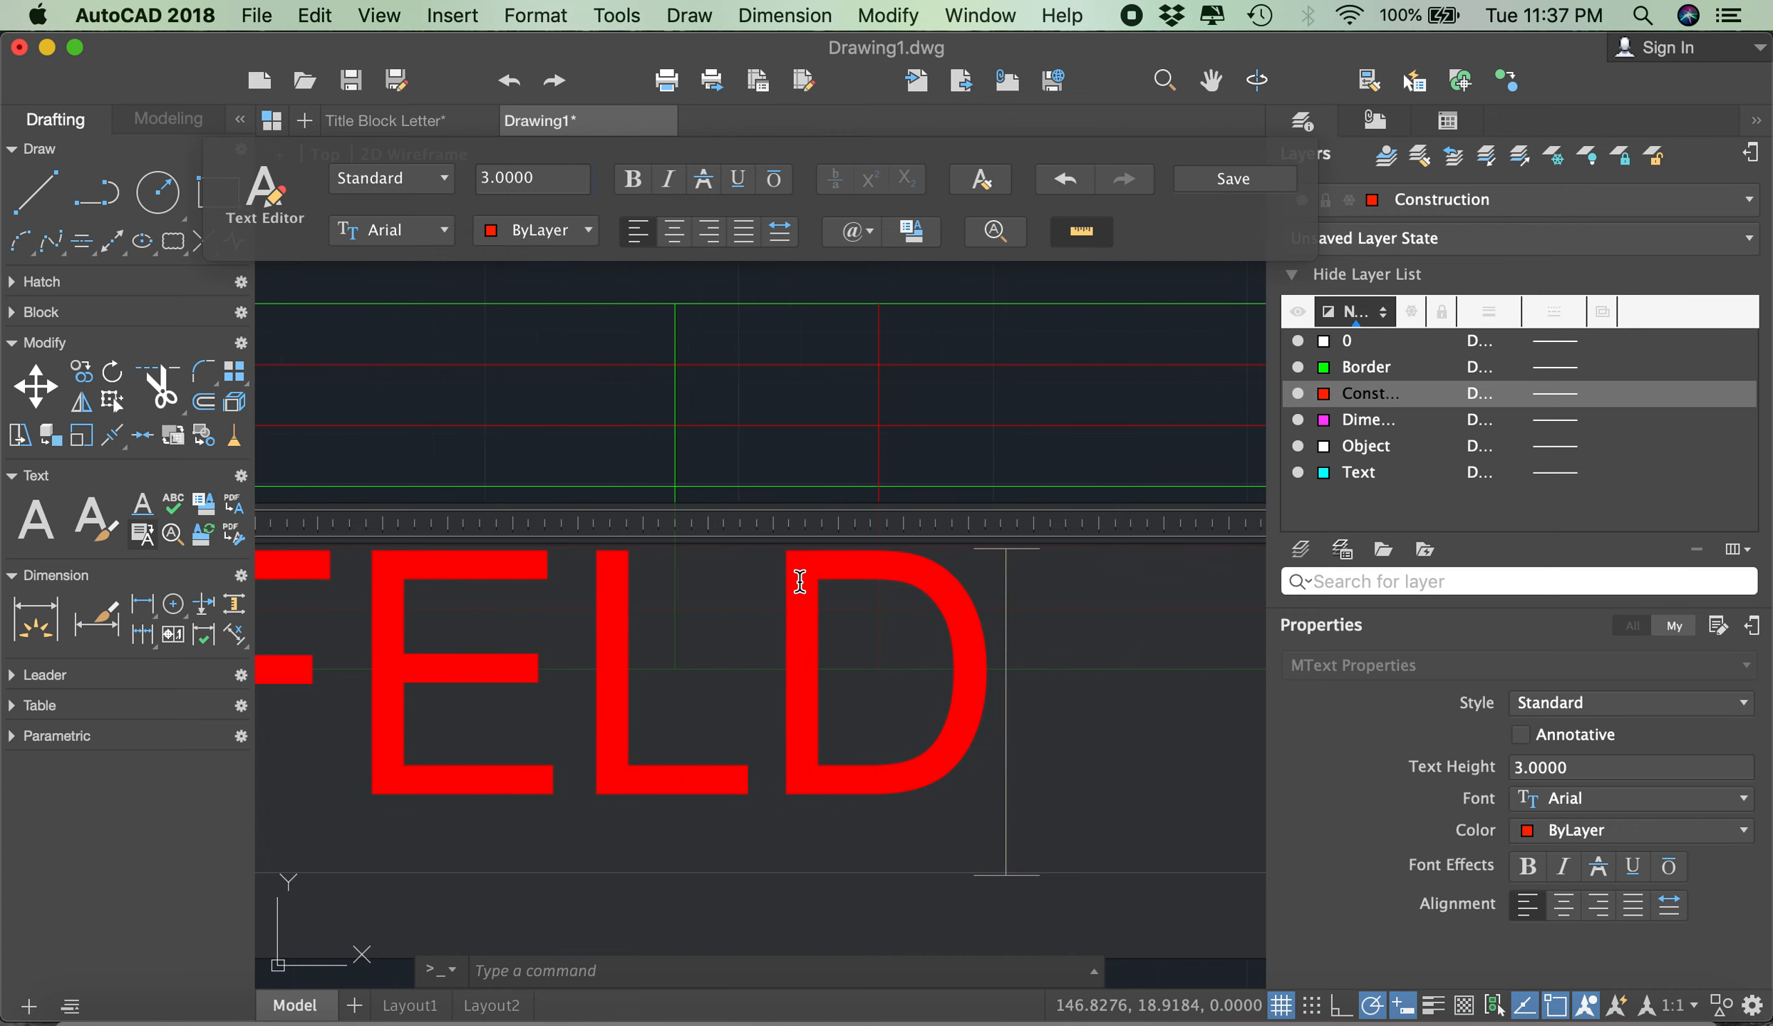
click(1265, 185)
- Copy the name text from its guide intersection to the matching guide intersections in the upper-right cell and the cell directly below it
scroll(894, 373, down, 5)
scroll(894, 373, up, 2)
scroll(898, 356, down, 2)
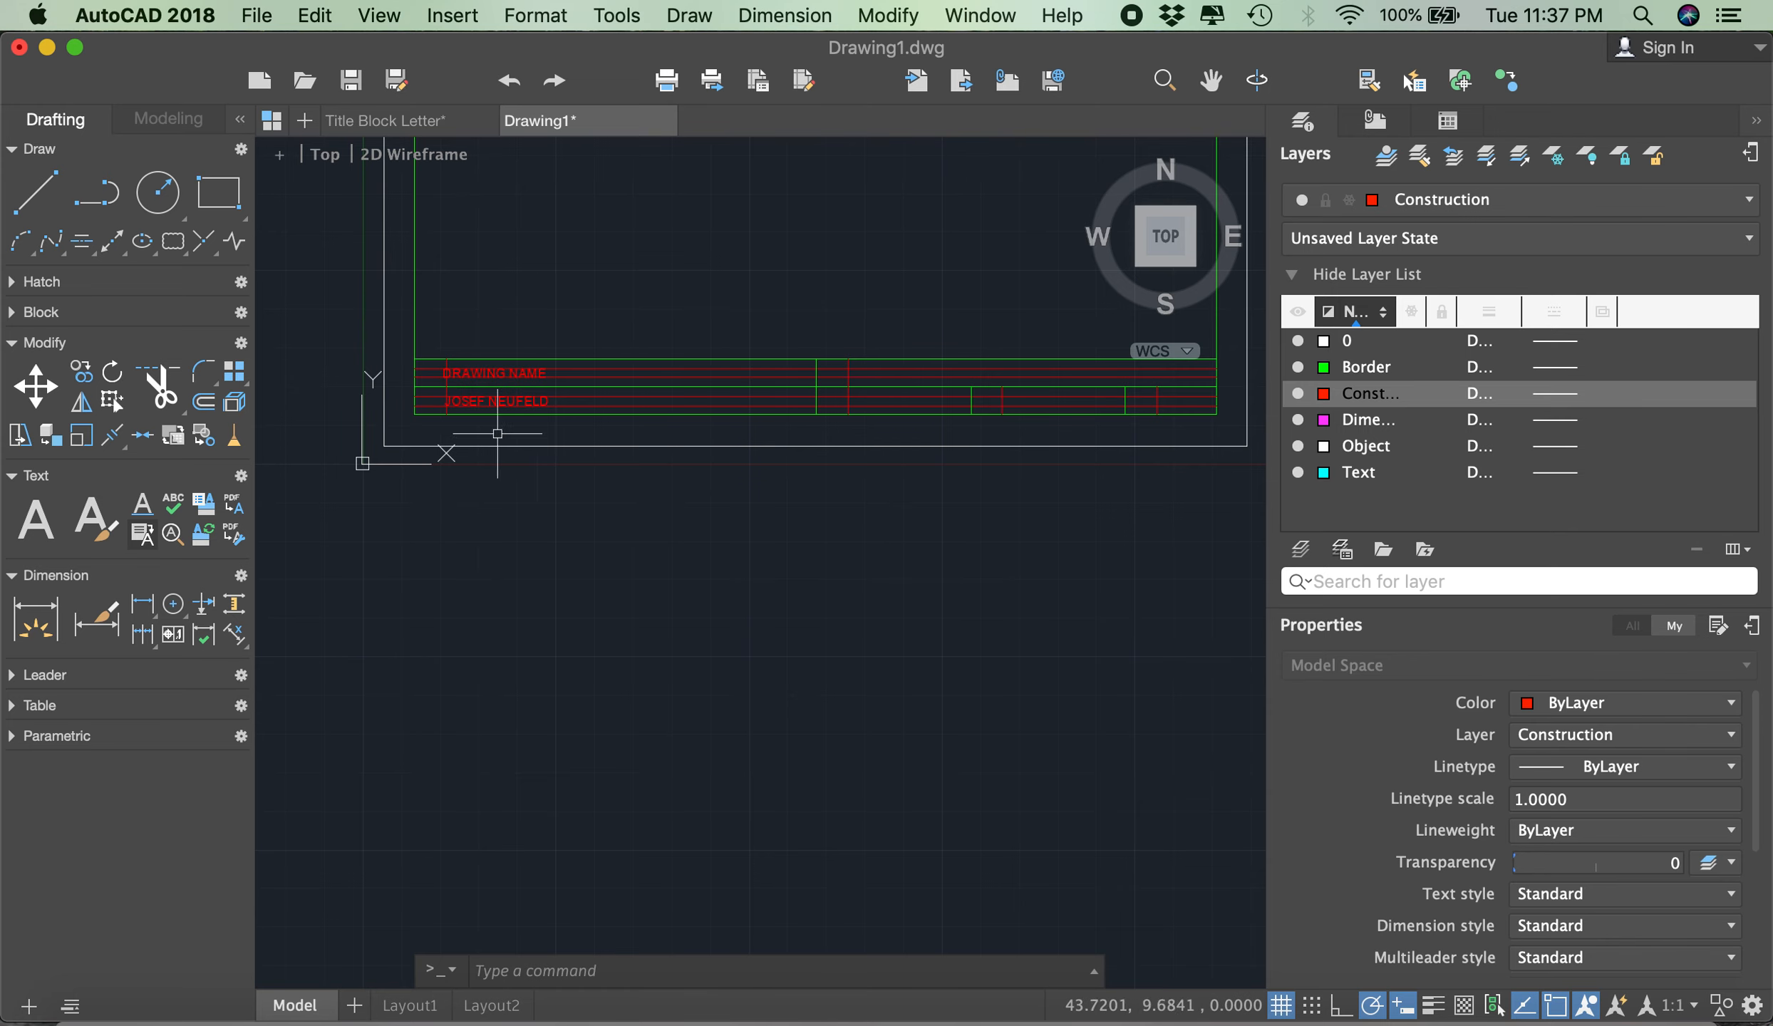
scroll(471, 381, up, 4)
scroll(463, 374, down, 2)
scroll(420, 367, down, 2)
scroll(416, 366, up, 2)
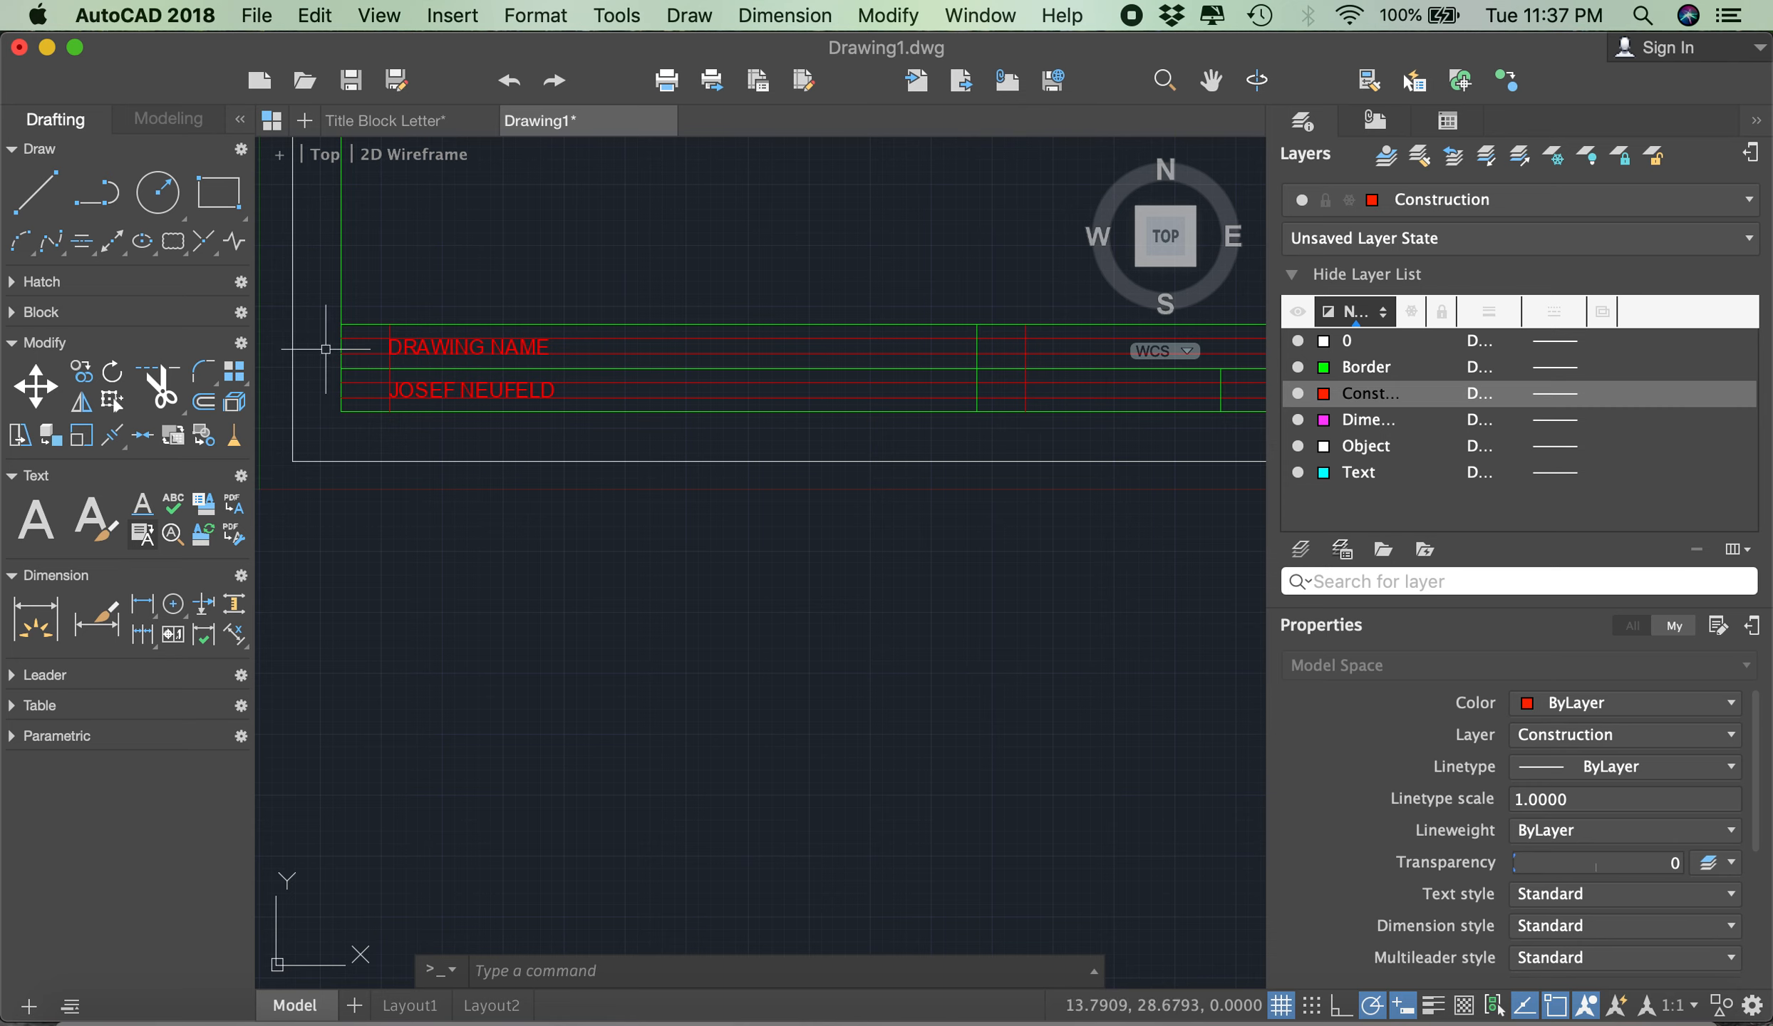
click(82, 377)
scroll(421, 392, up, 3)
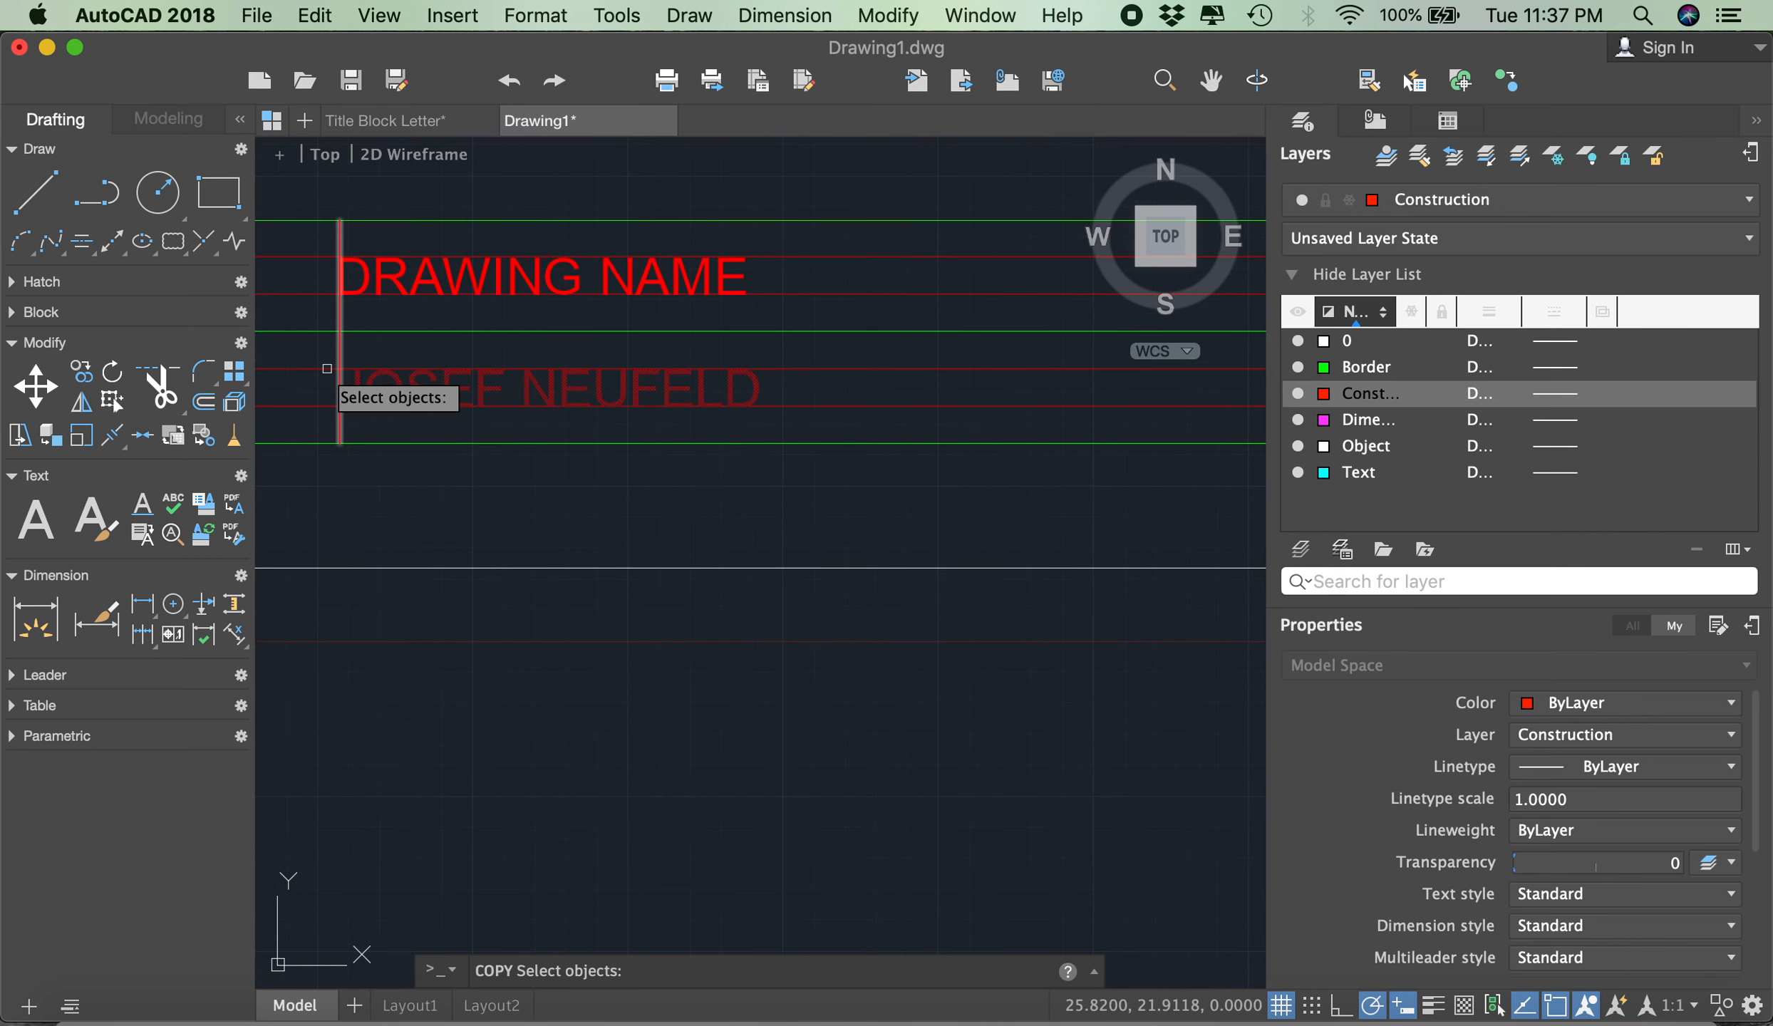
key(Return)
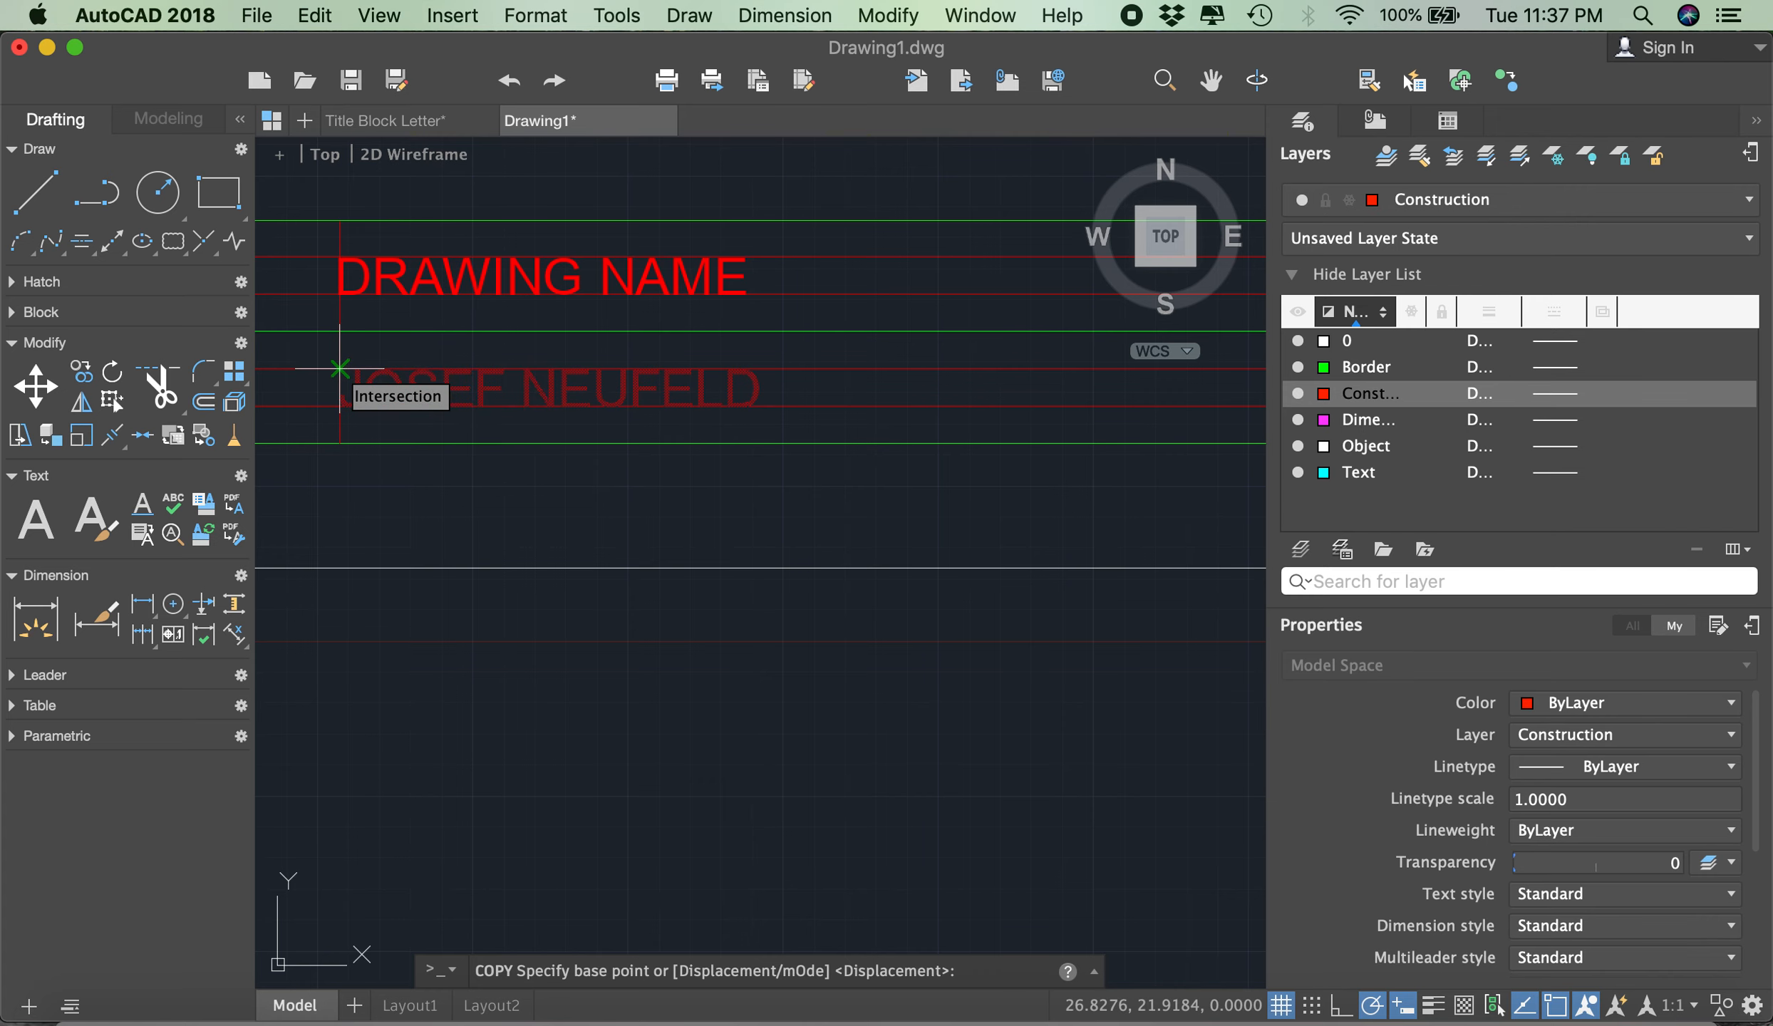
click(340, 369)
scroll(348, 356, down, 5)
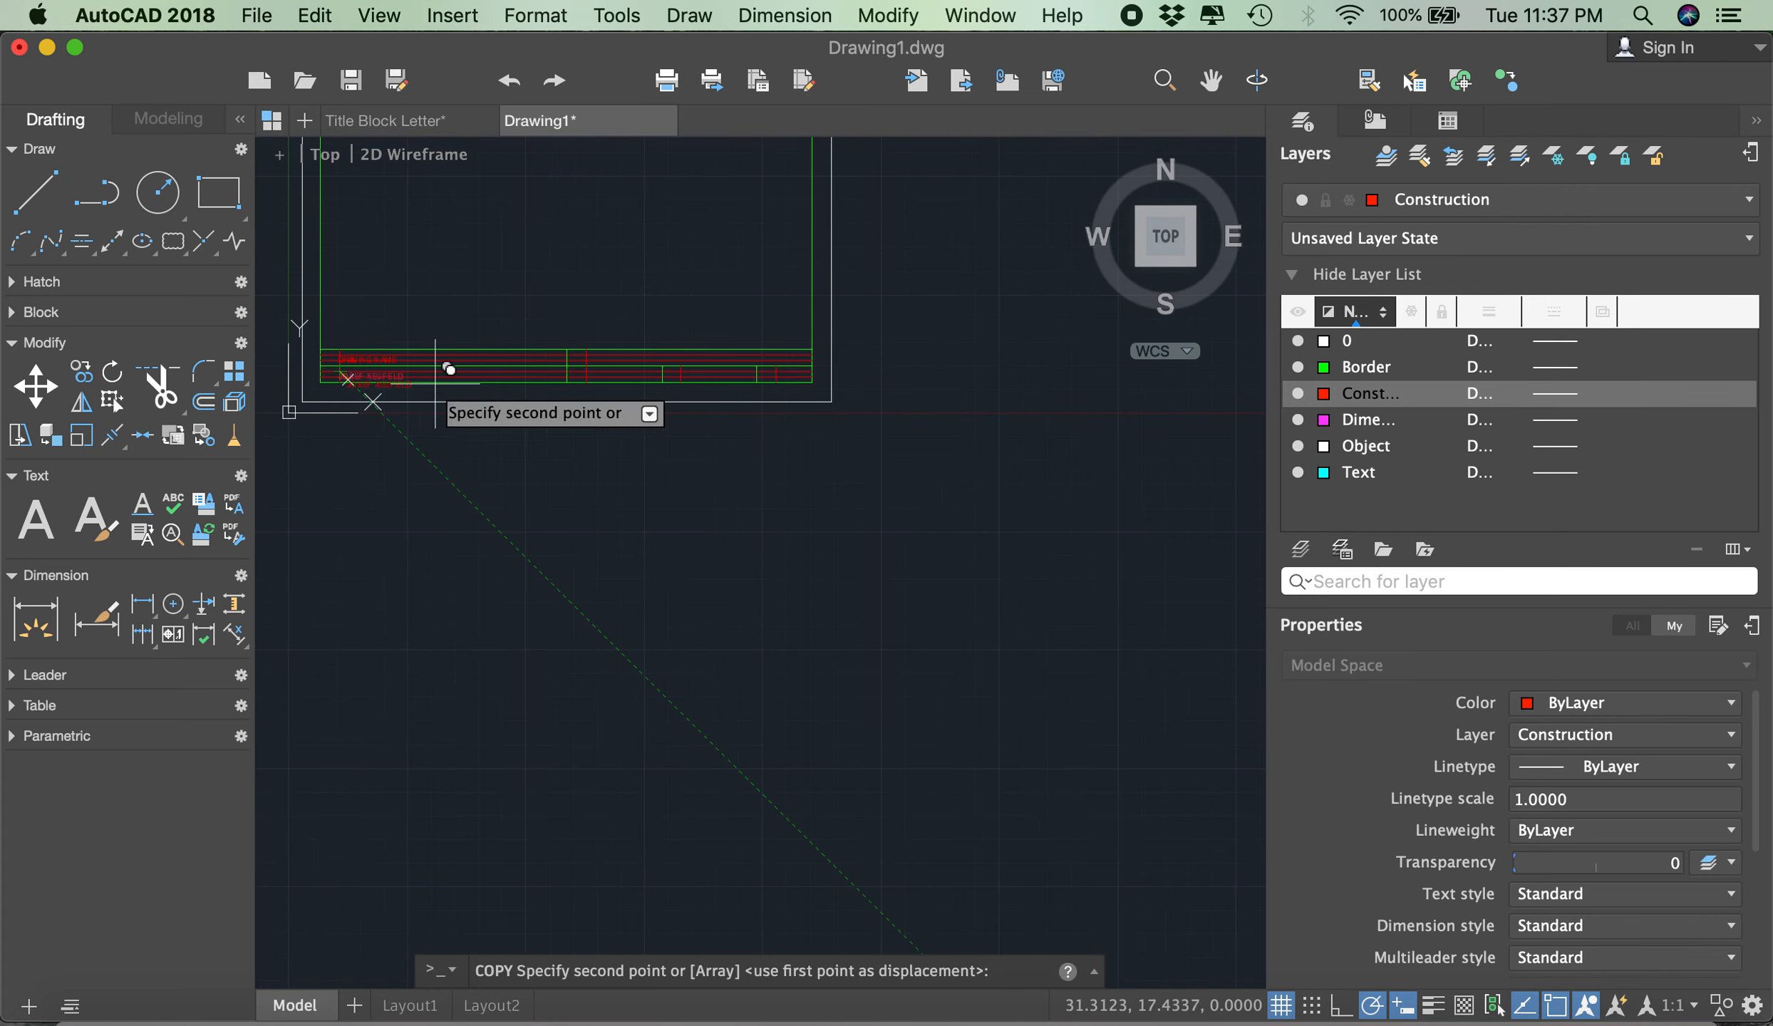
scroll(587, 361, up, 8)
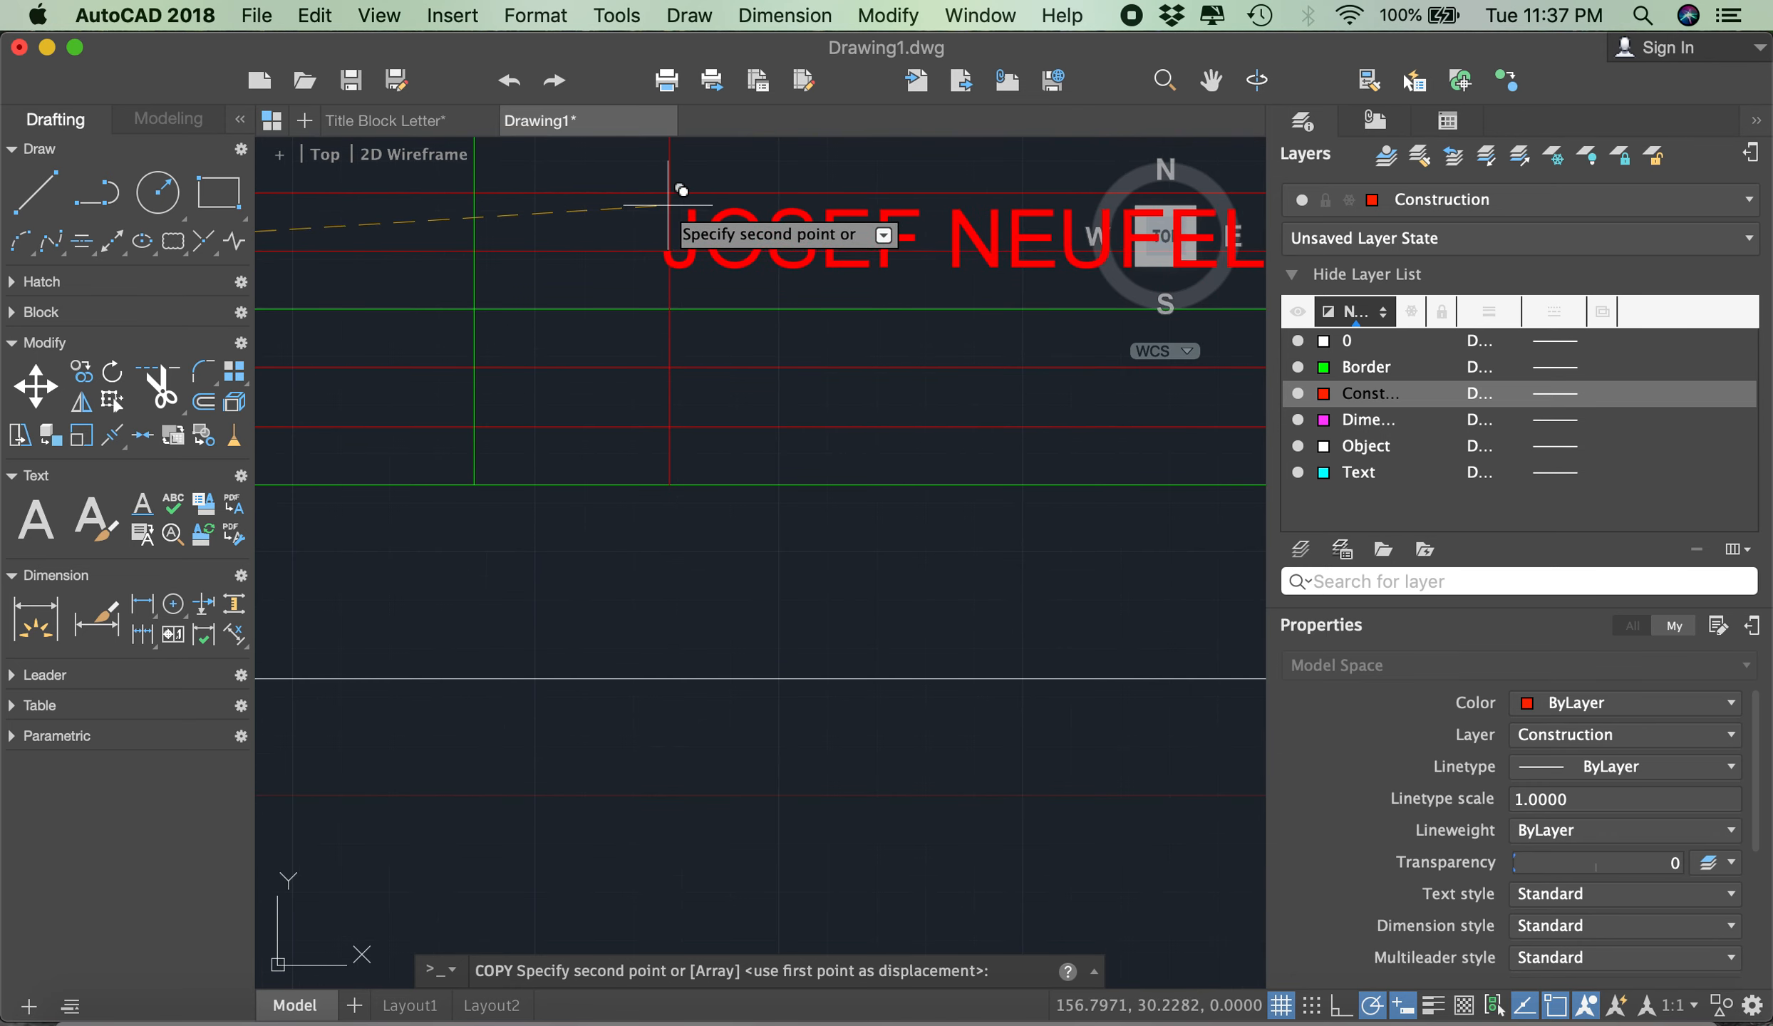
click(665, 383)
- Place two more copies of the name text at the guide intersections of the last two lower-row cells and finish copying
scroll(563, 388, down, 4)
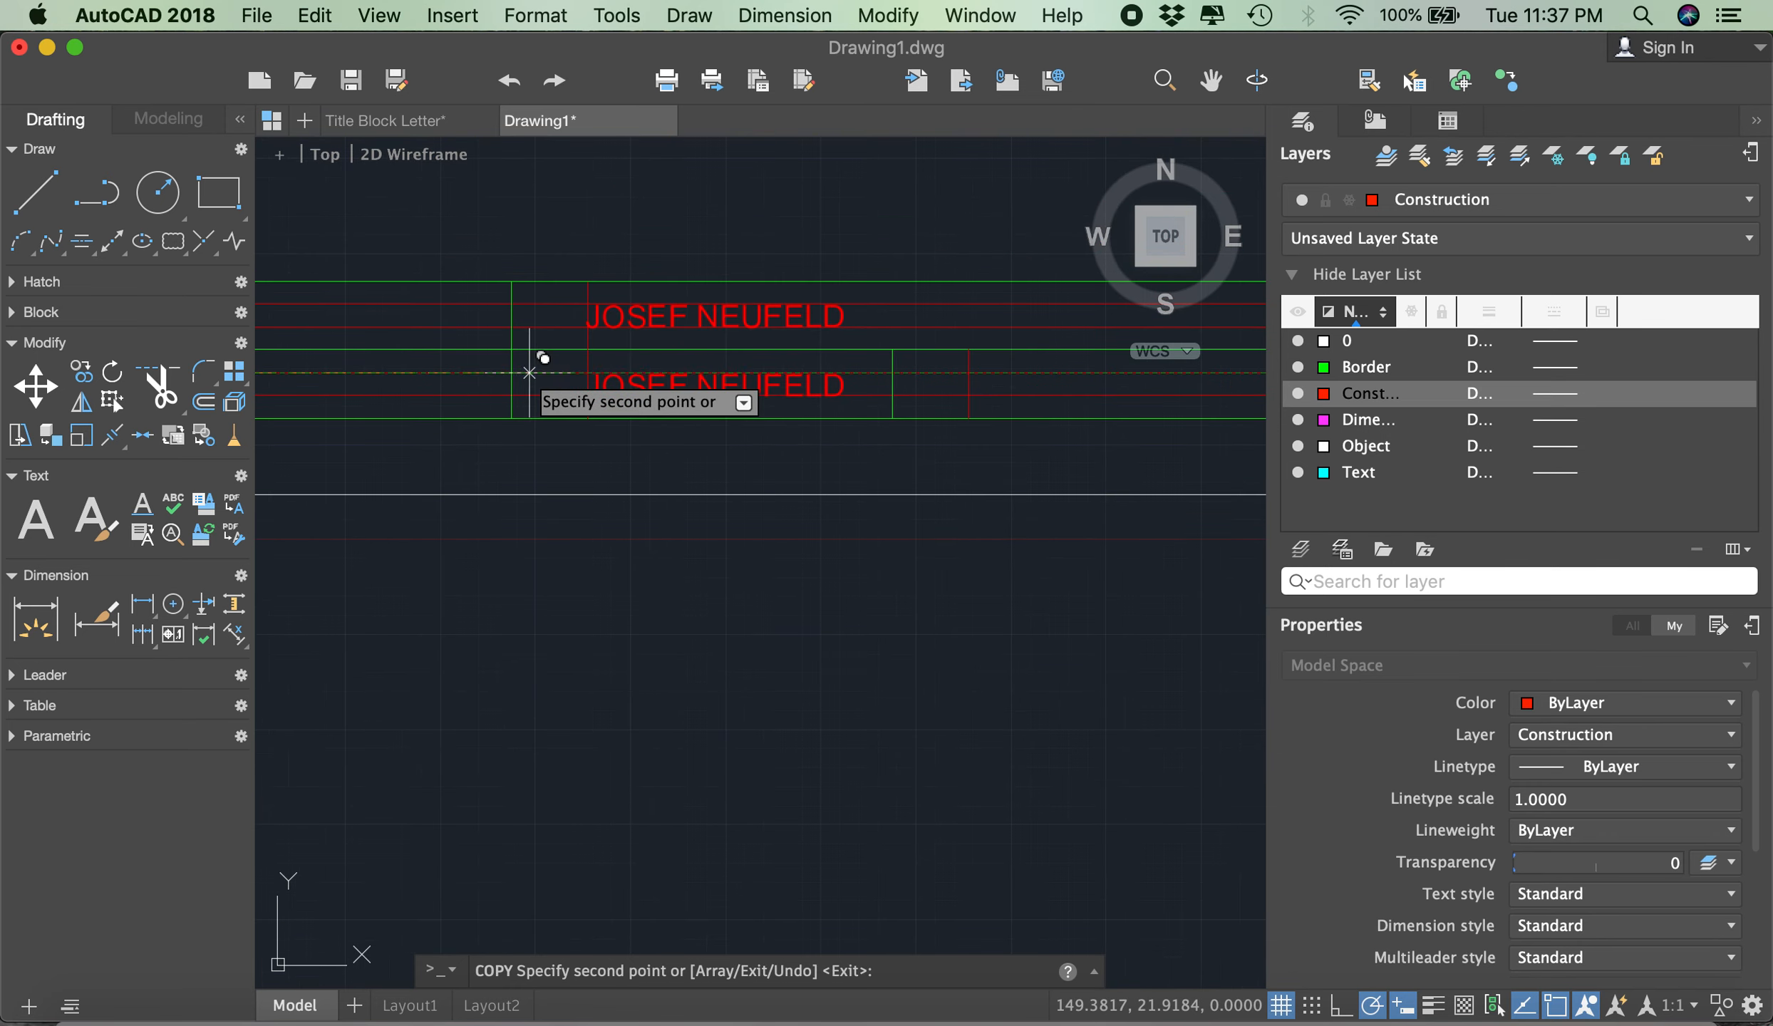
scroll(601, 371, down, 3)
scroll(800, 376, up, 3)
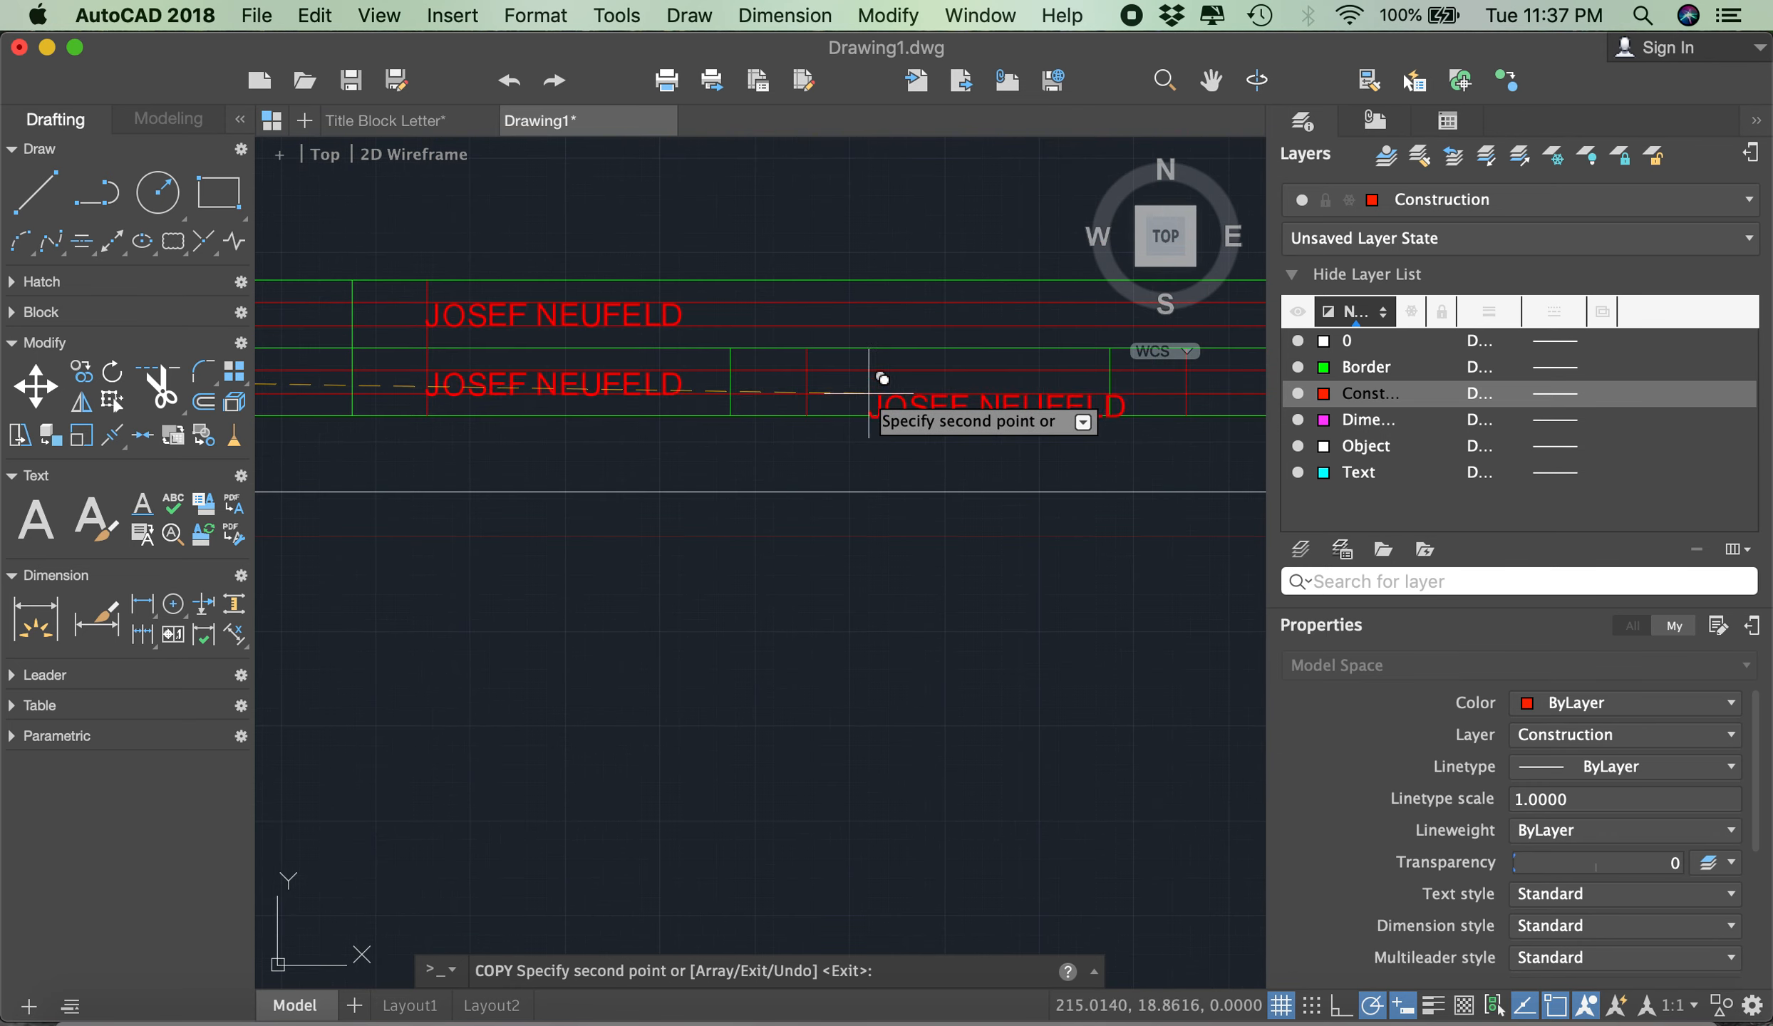
click(806, 369)
scroll(813, 370, down, 2)
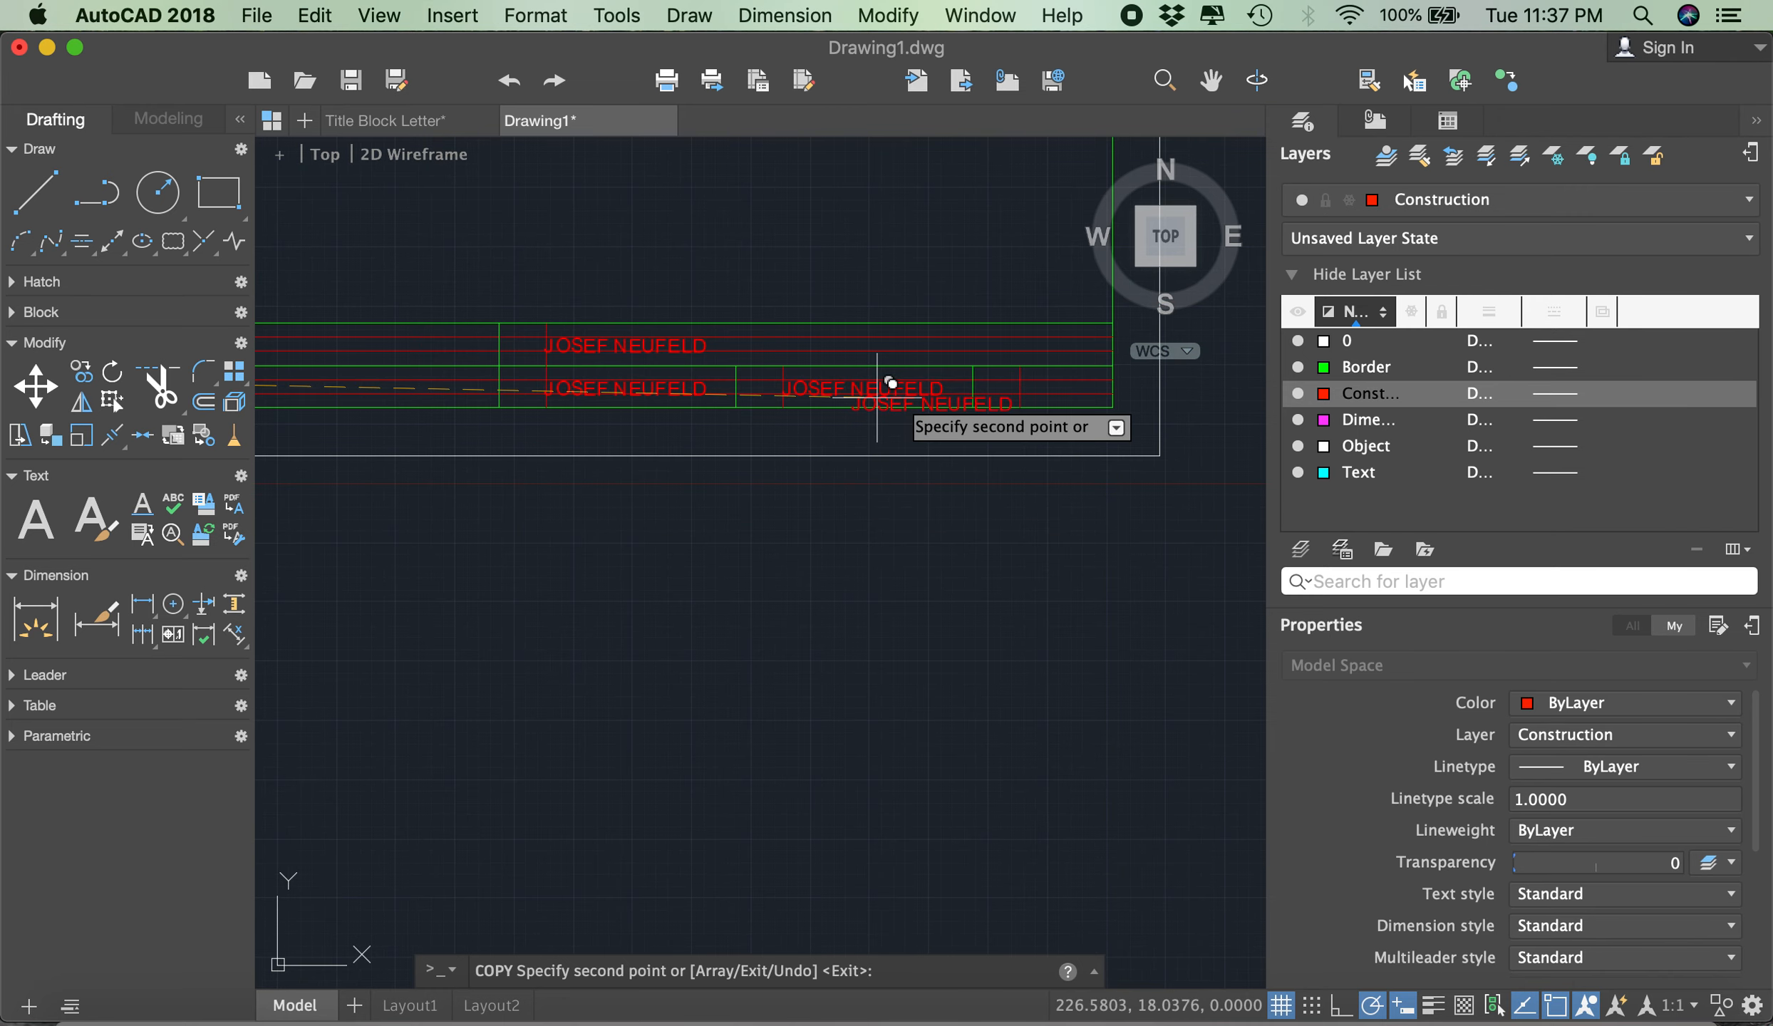
click(1020, 377)
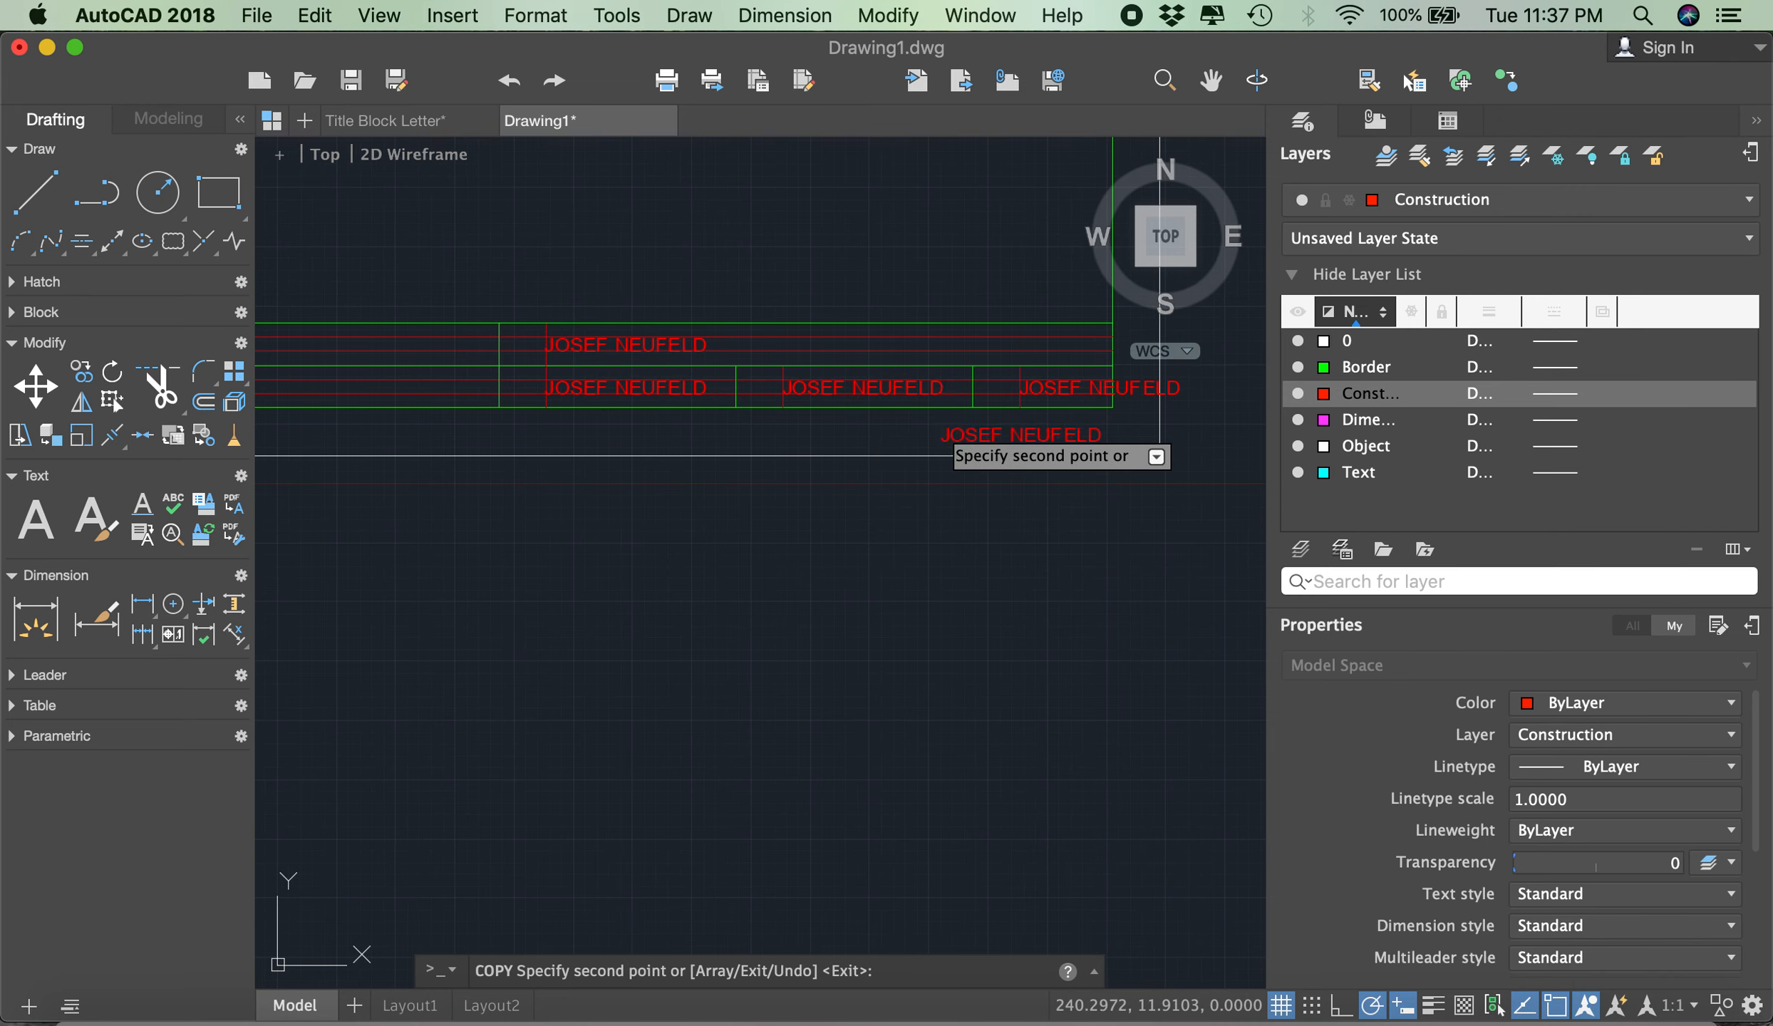
key(Return)
- Replace the copied name in the upper-right title block cell with RED RIVER COLLEGE and save the text
scroll(1060, 384, down, 2)
scroll(712, 349, up, 3)
scroll(713, 349, down, 3)
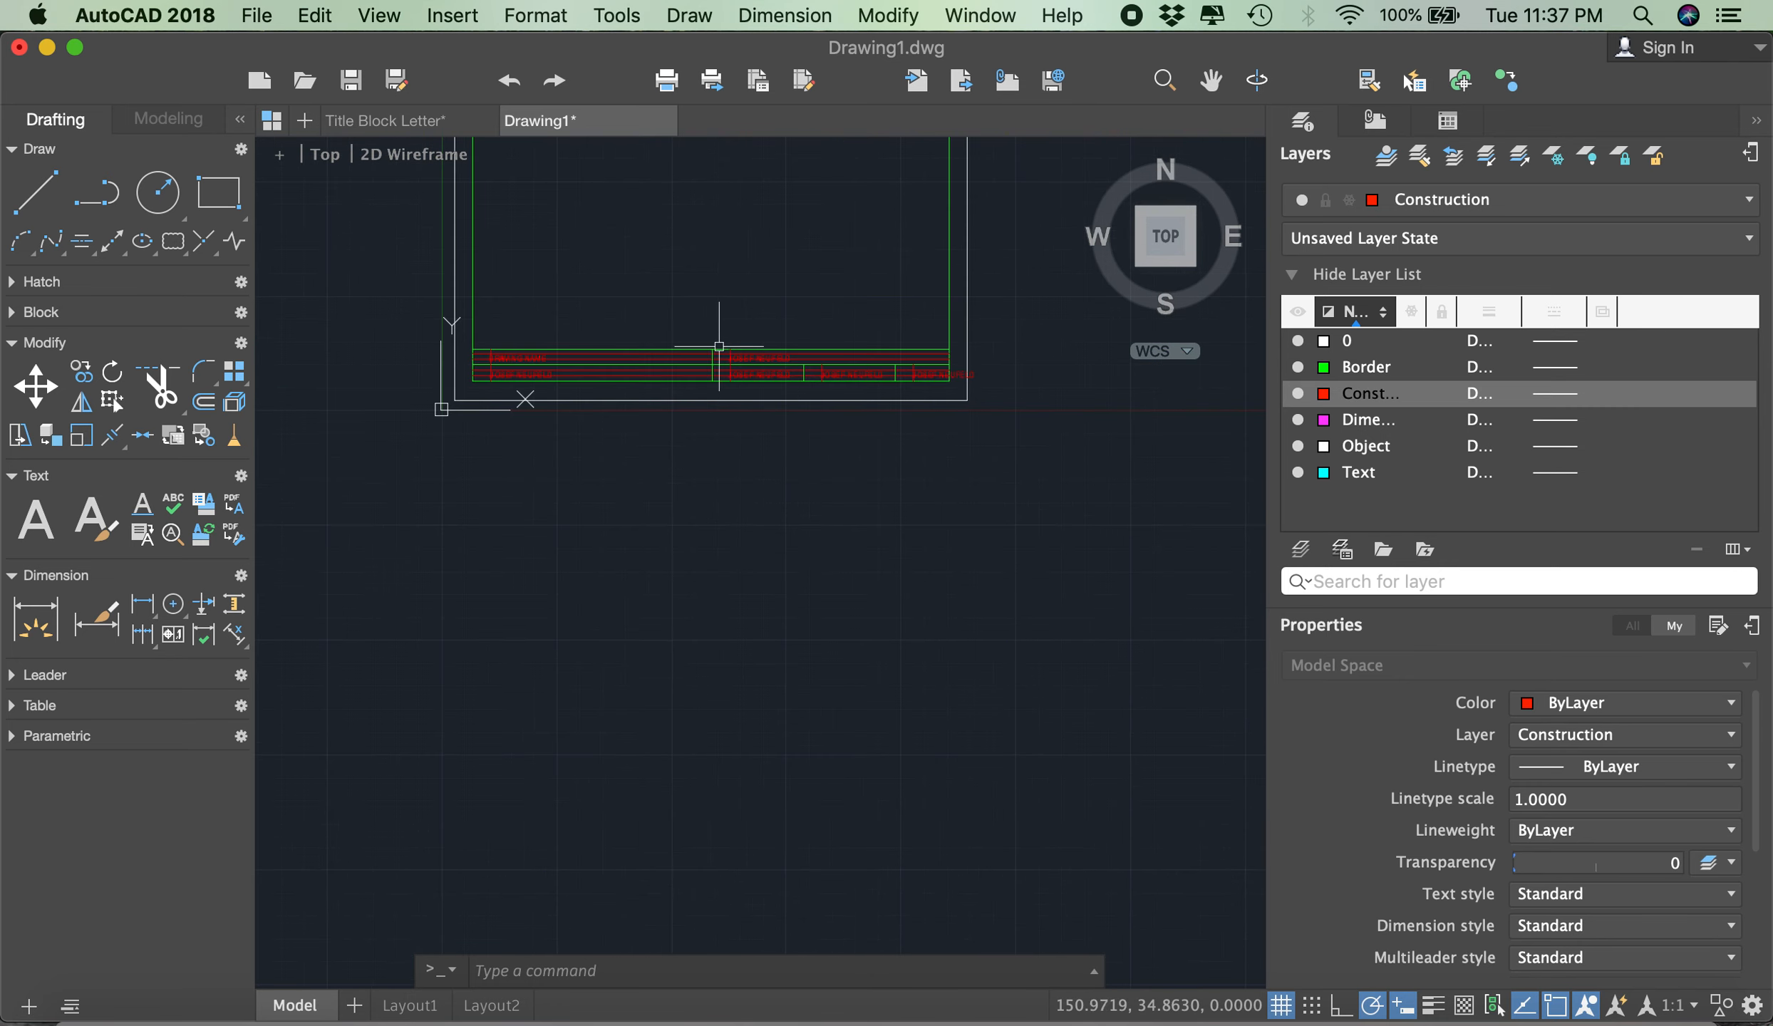
scroll(755, 355, up, 2)
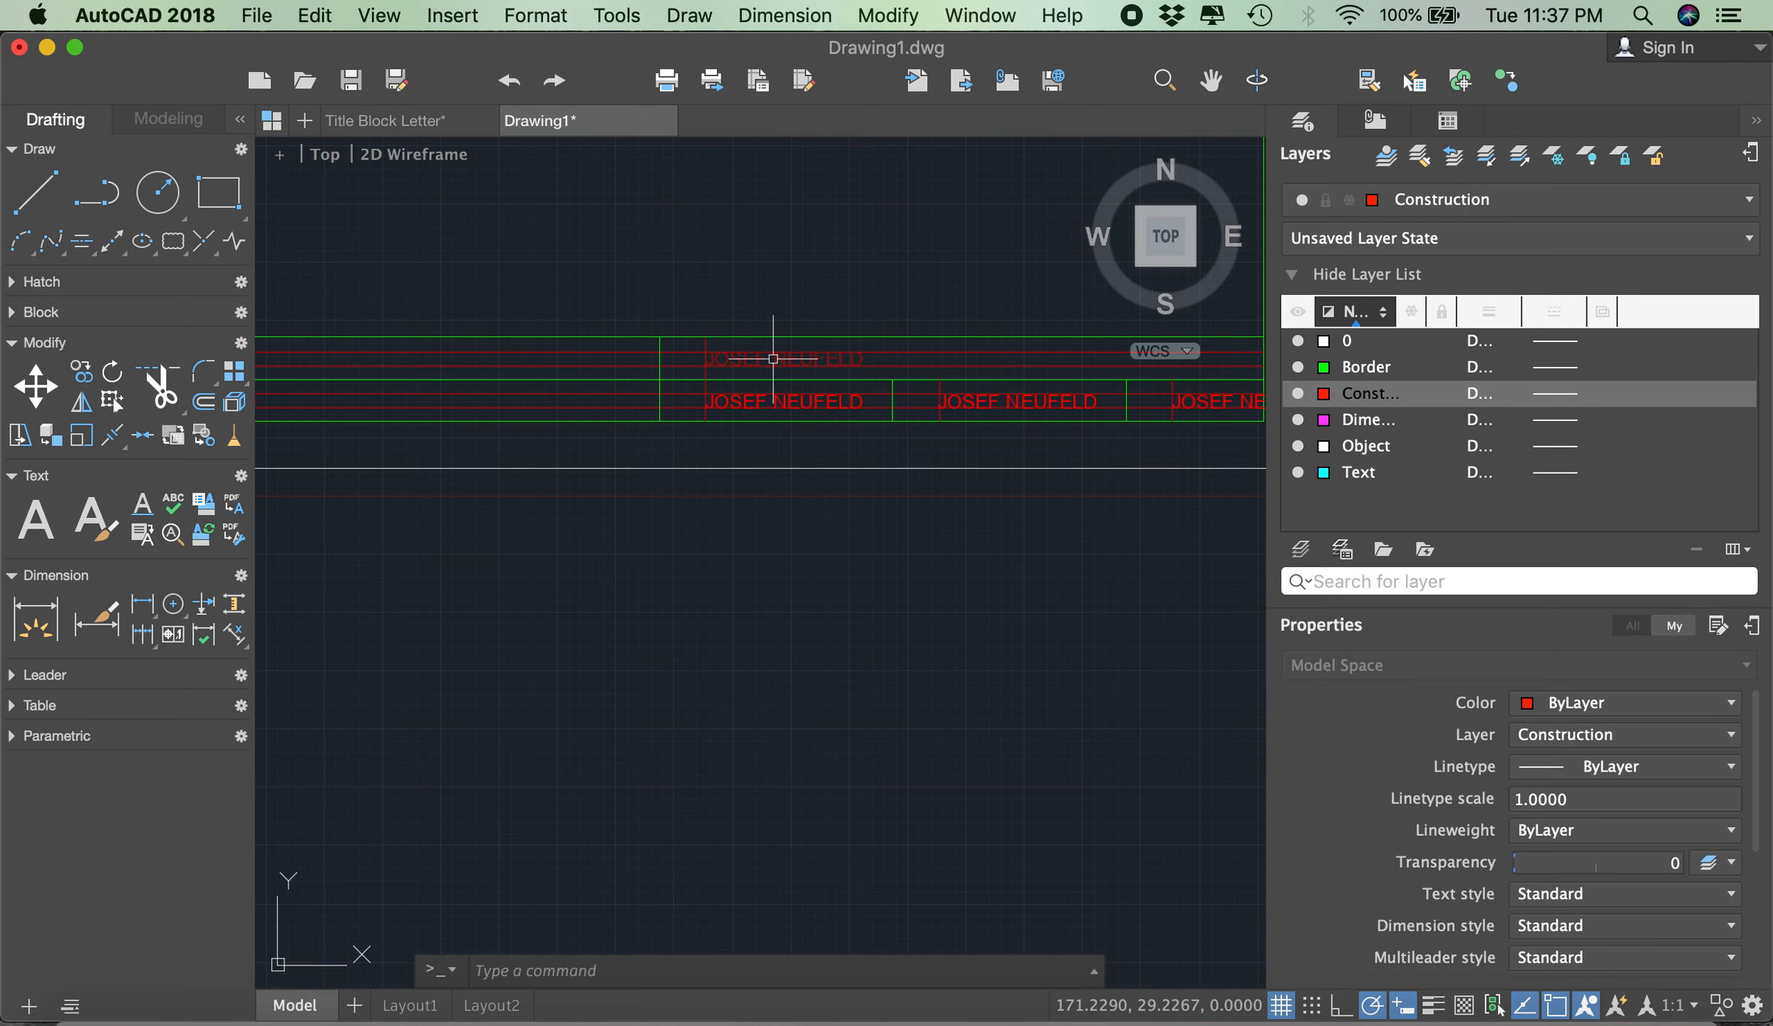
double_click(773, 358)
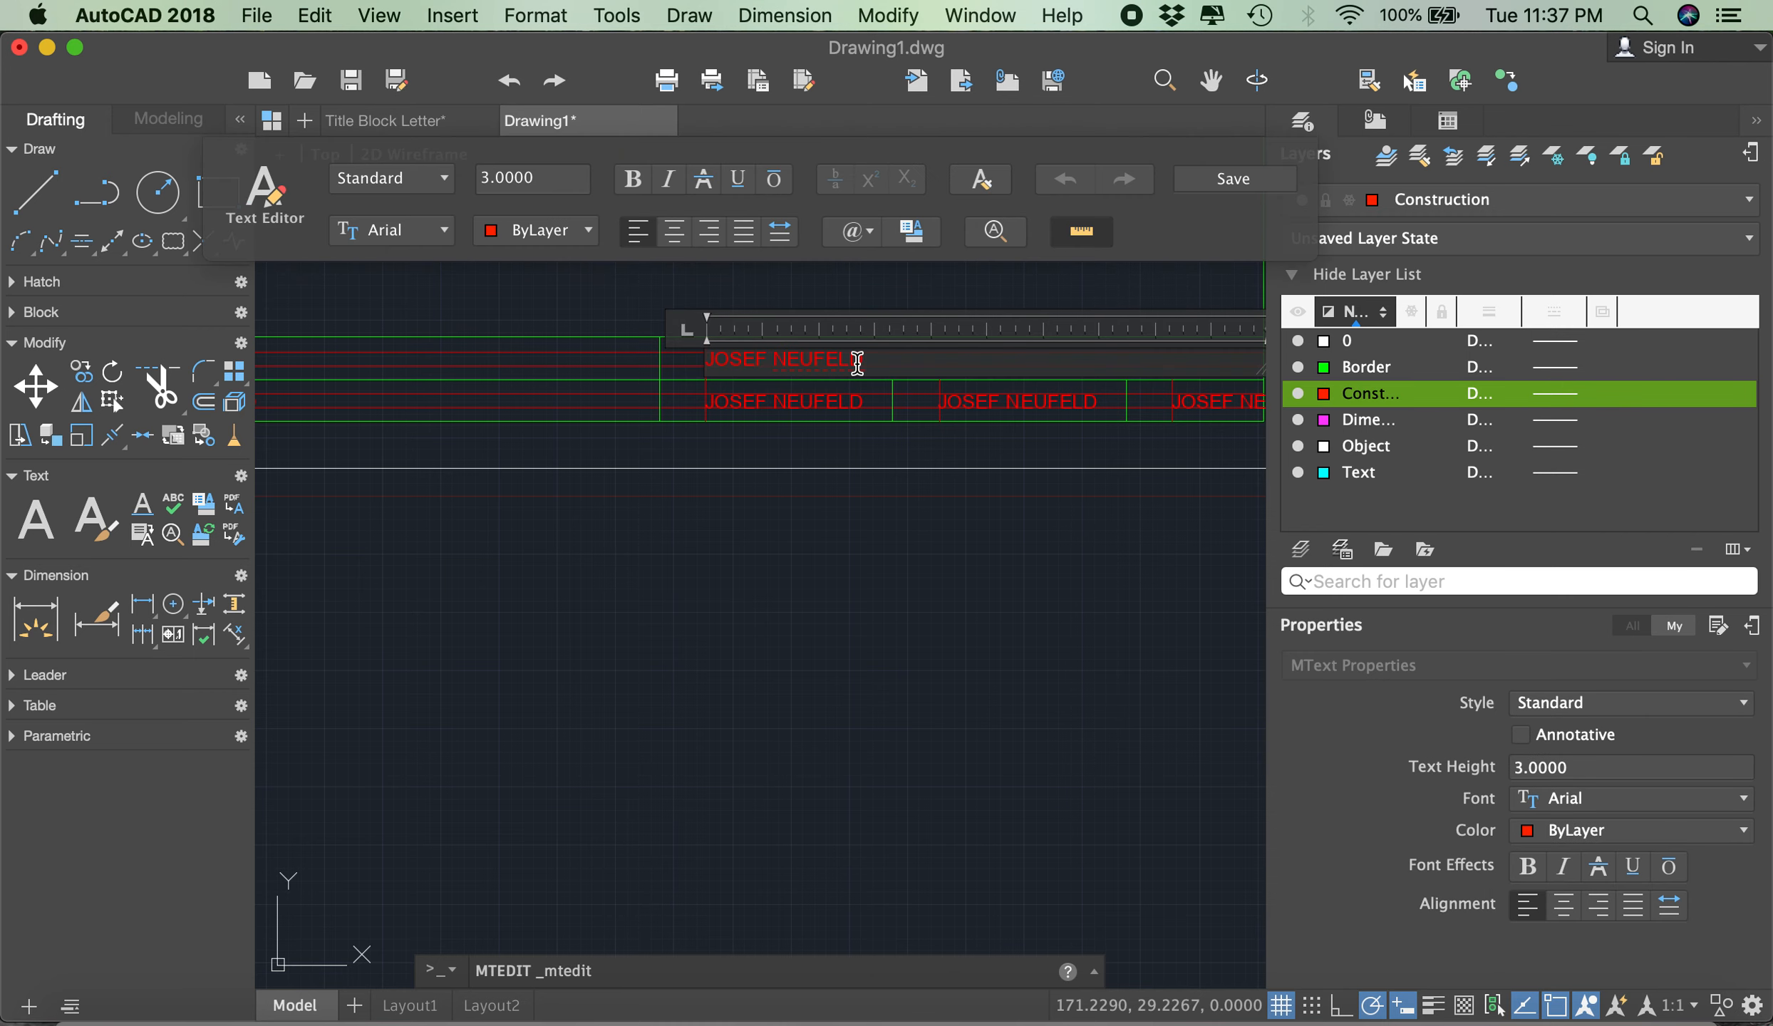
drag(880, 363, 484, 335)
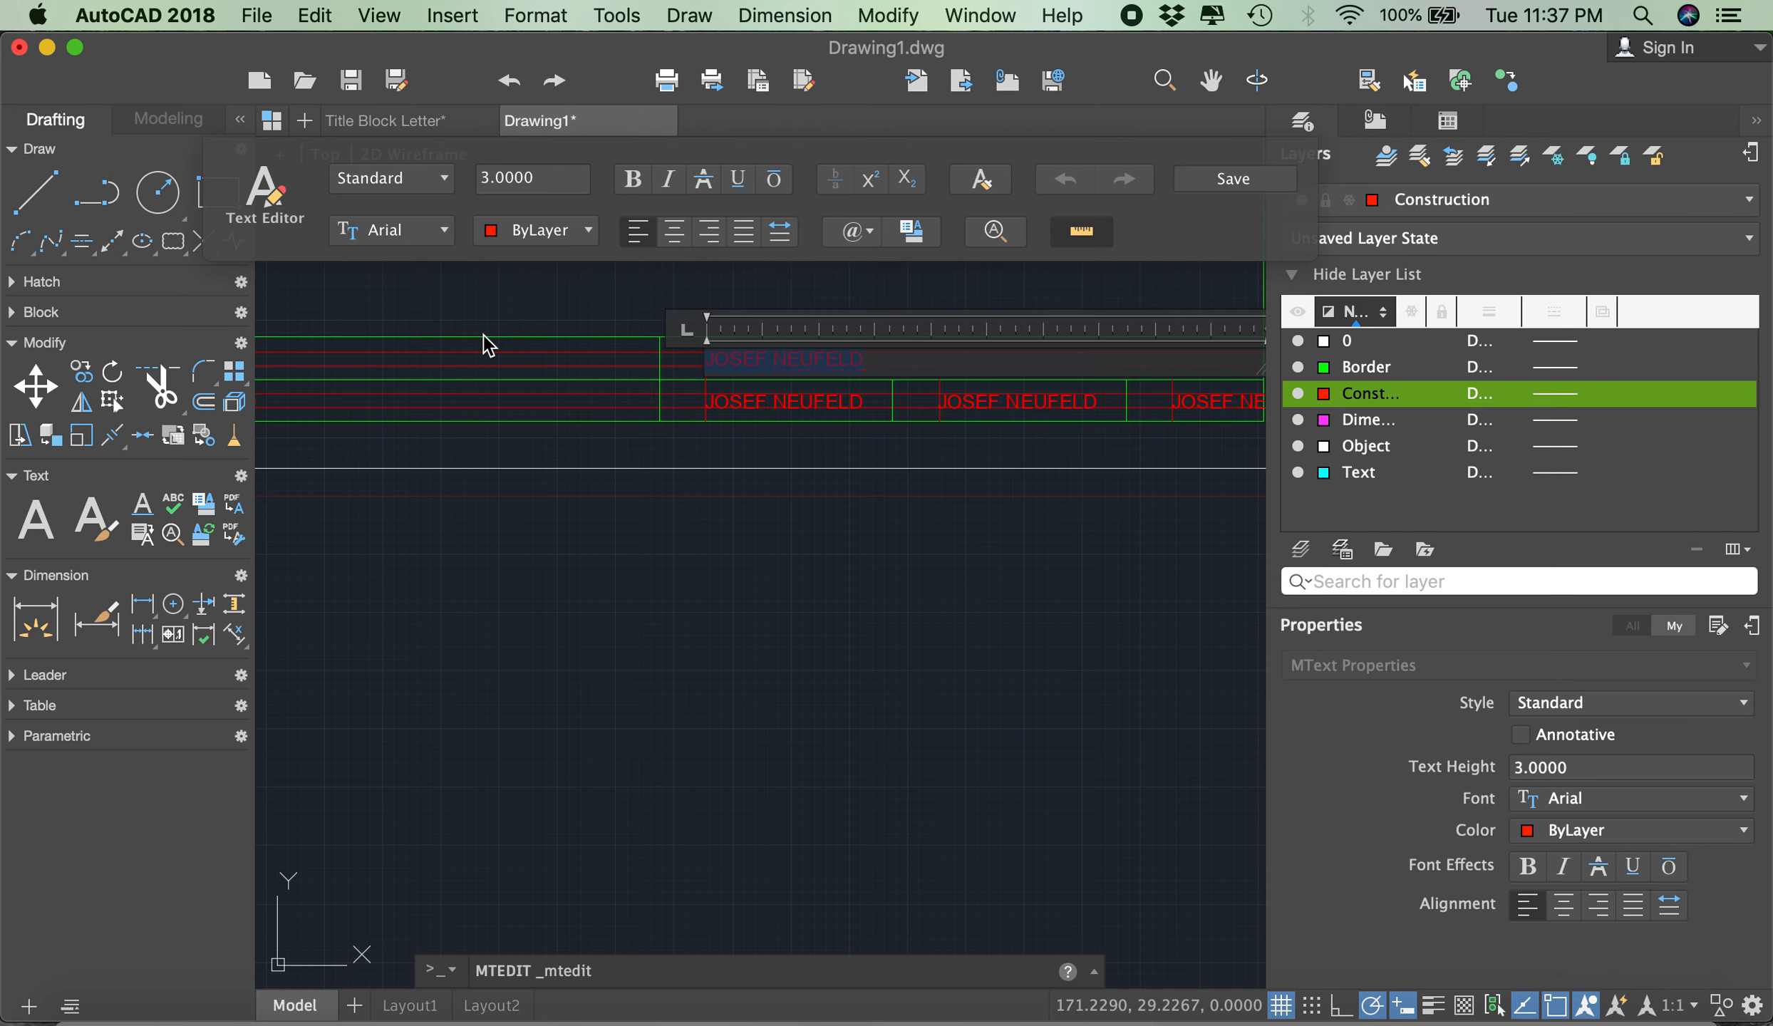
text(RED RIVER COLLEGE)
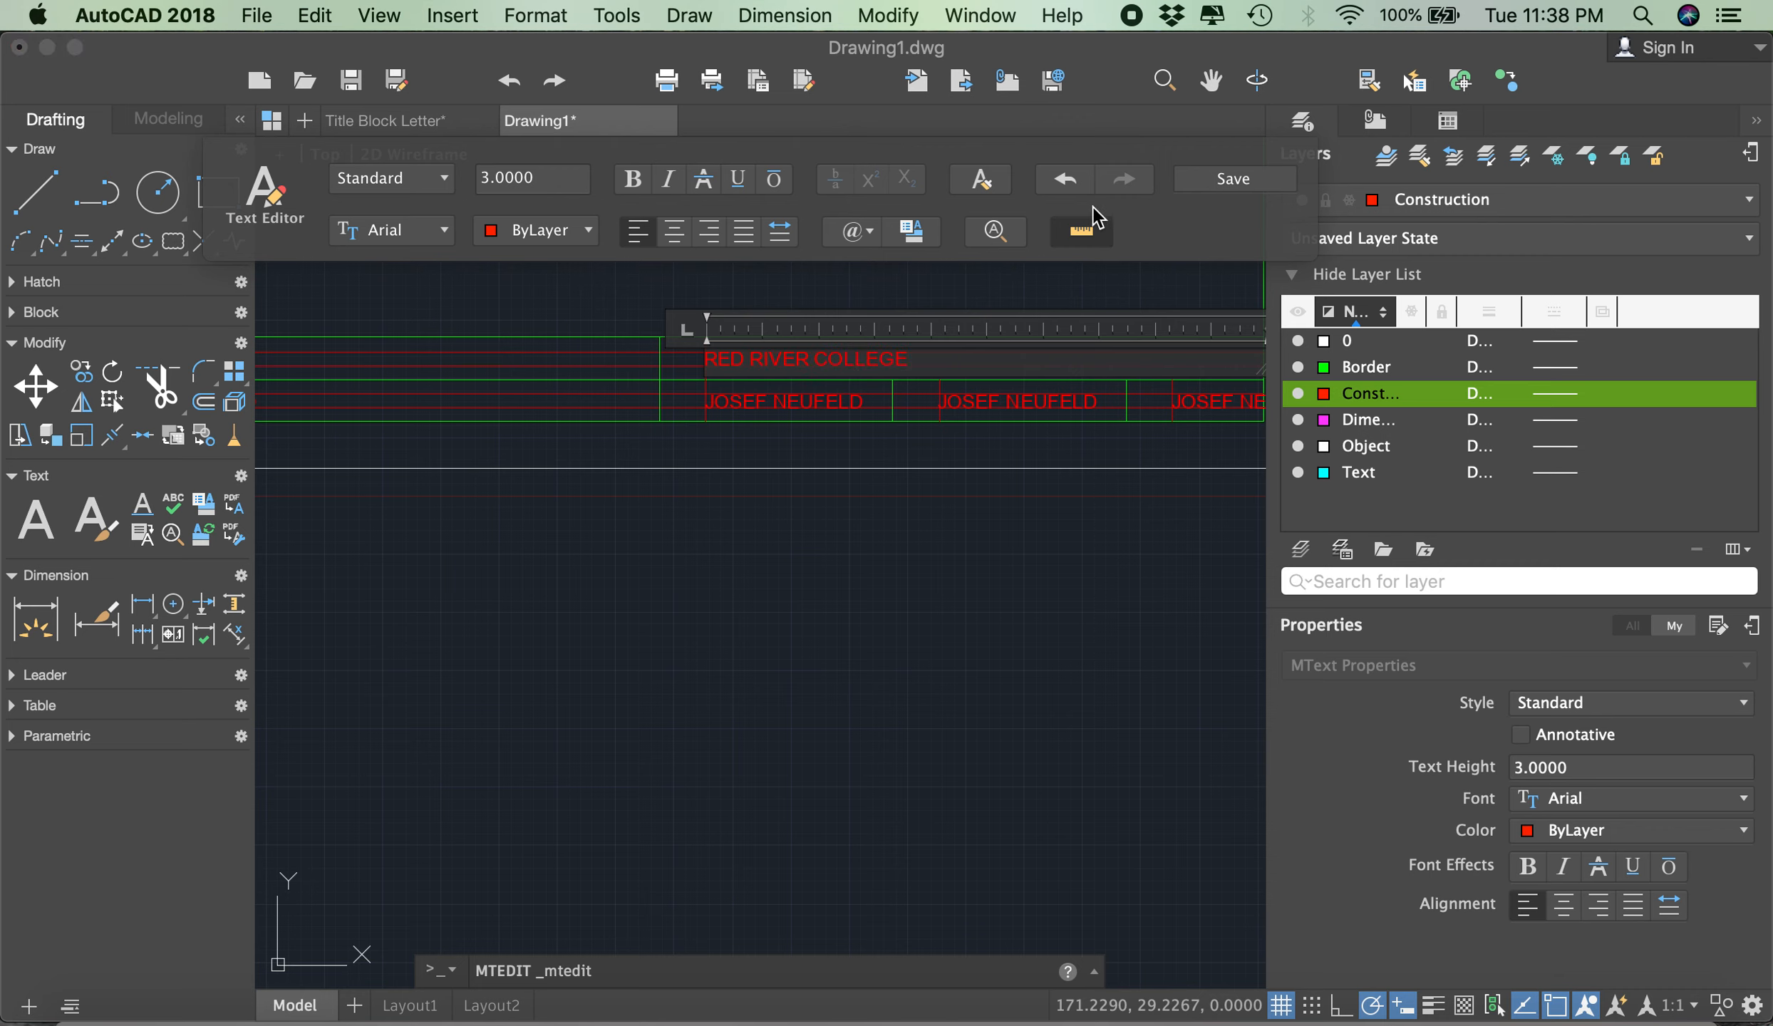
click(1220, 179)
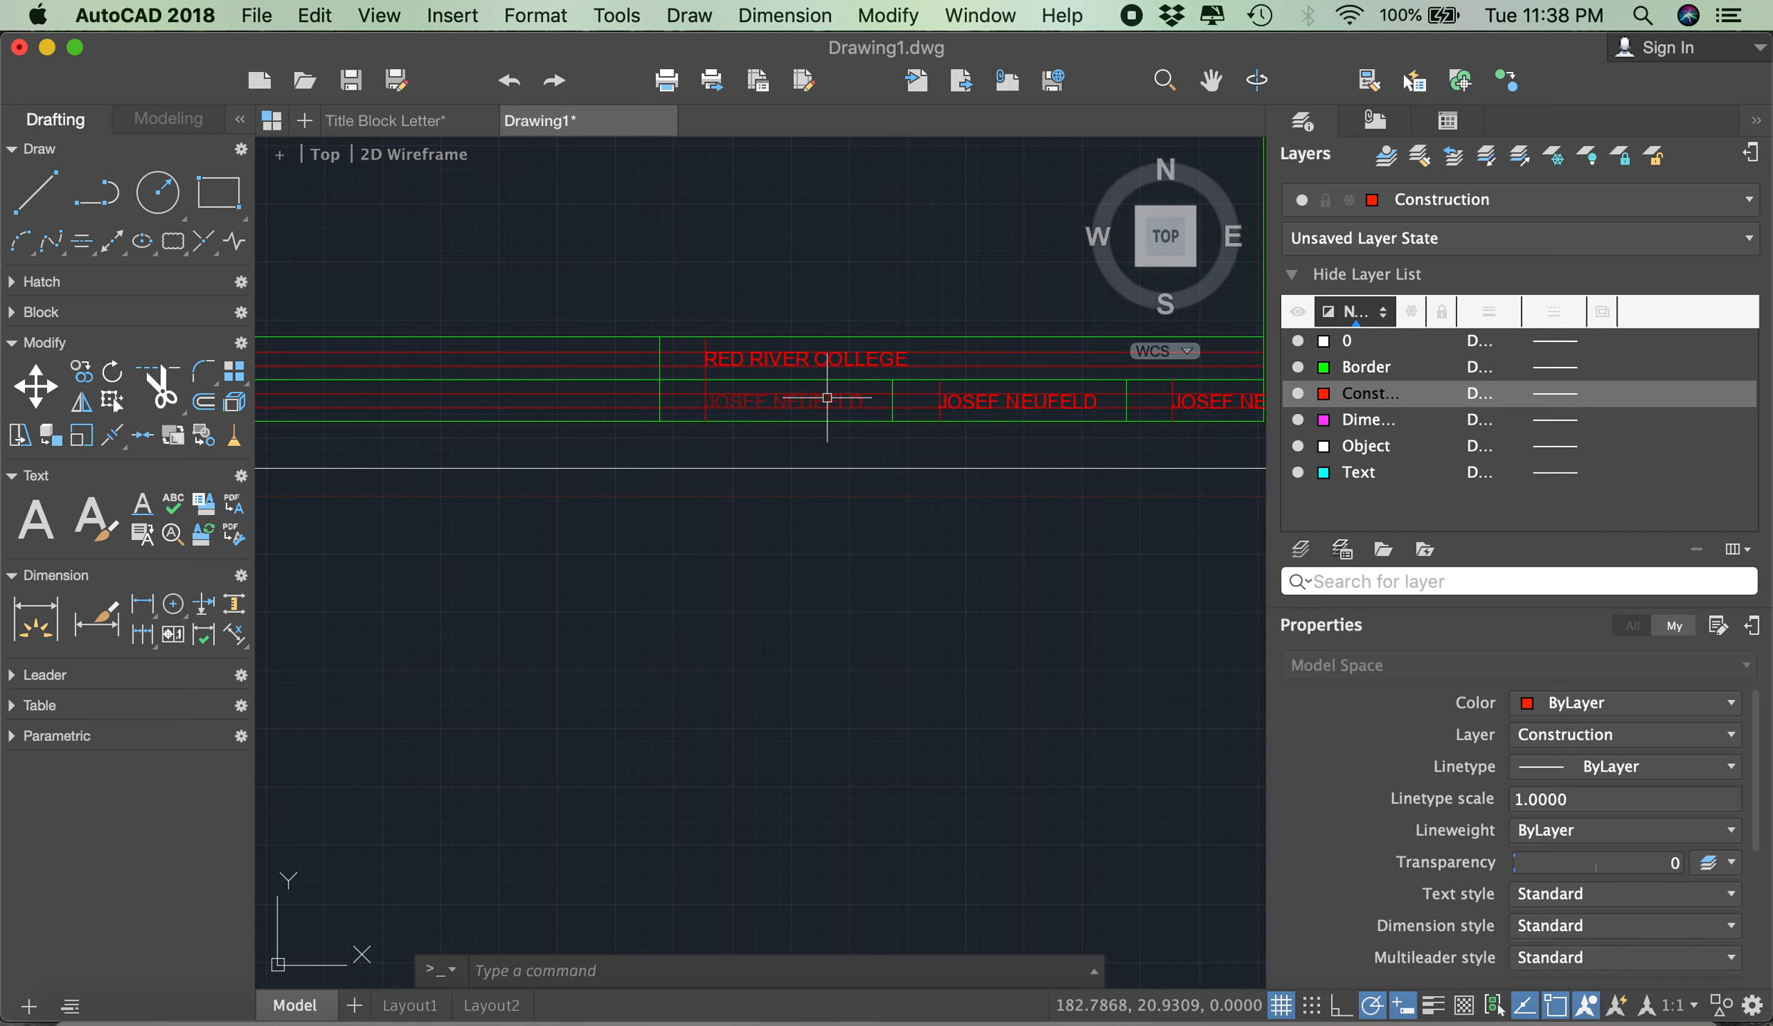
- Replace the copied name in the cell below RED RIVER COLLEGE with SCALE 1:1 mm and save the text
double_click(826, 398)
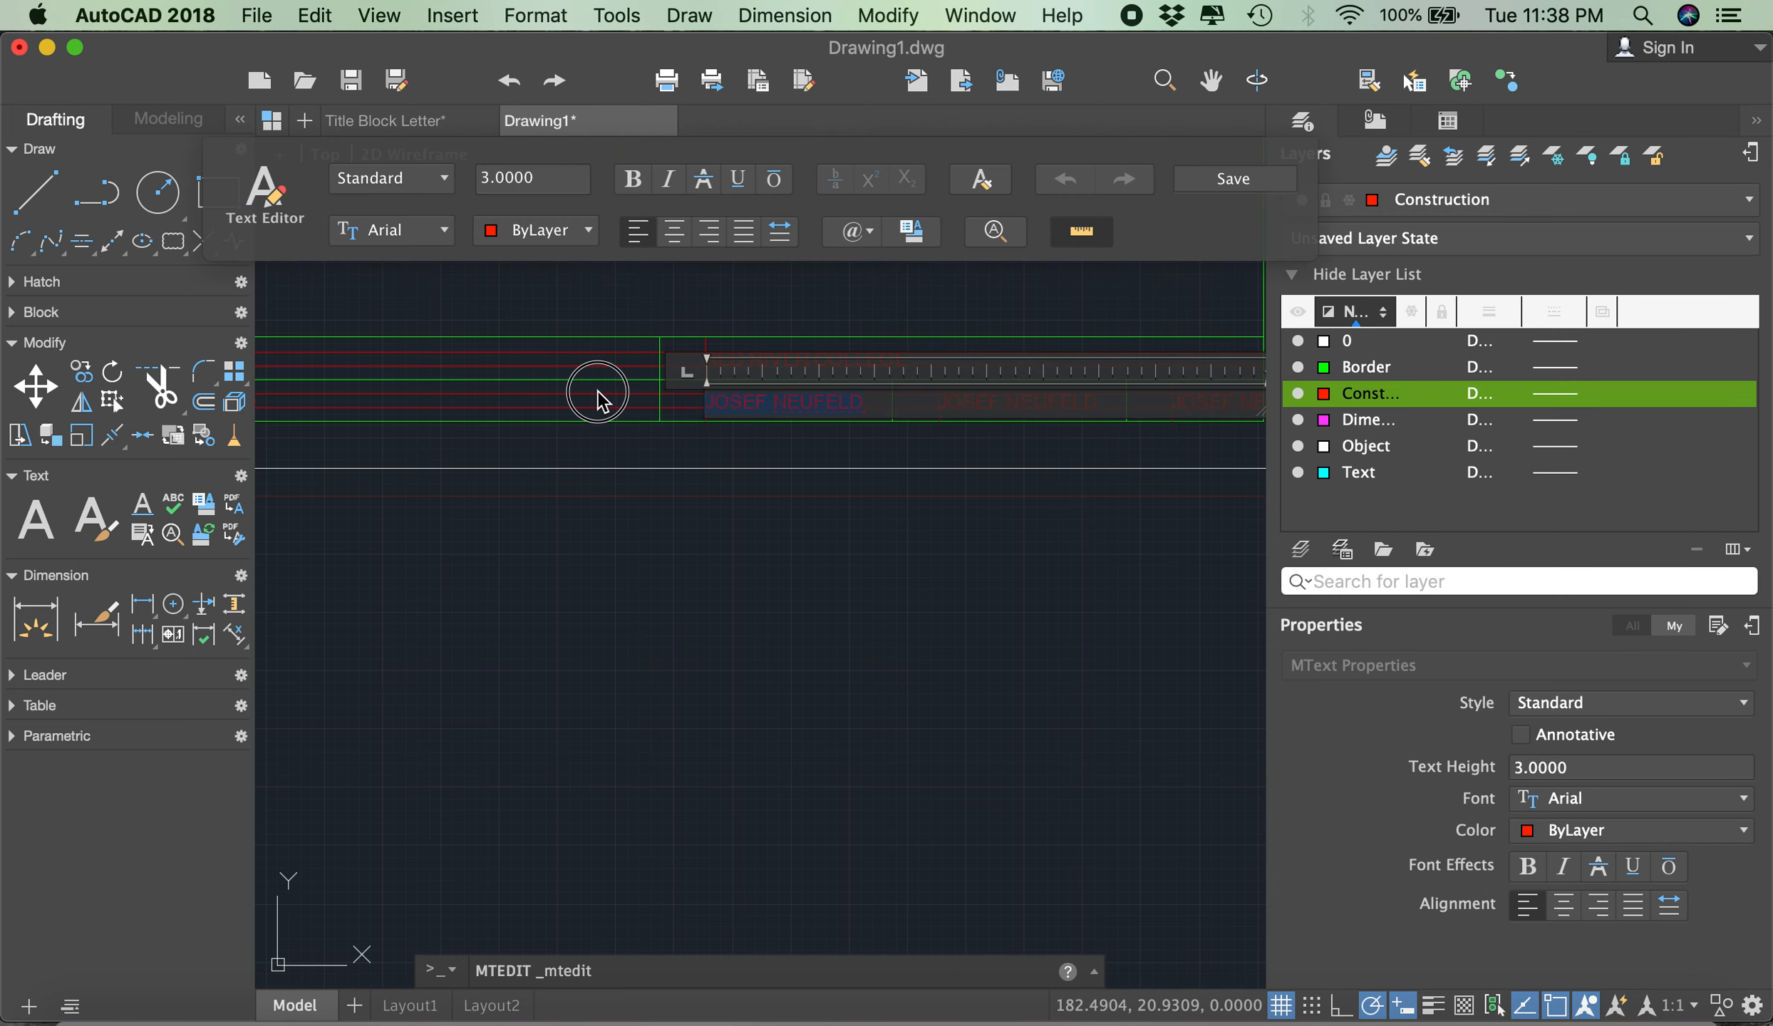
text(SCALE 1:1)
text(mm)
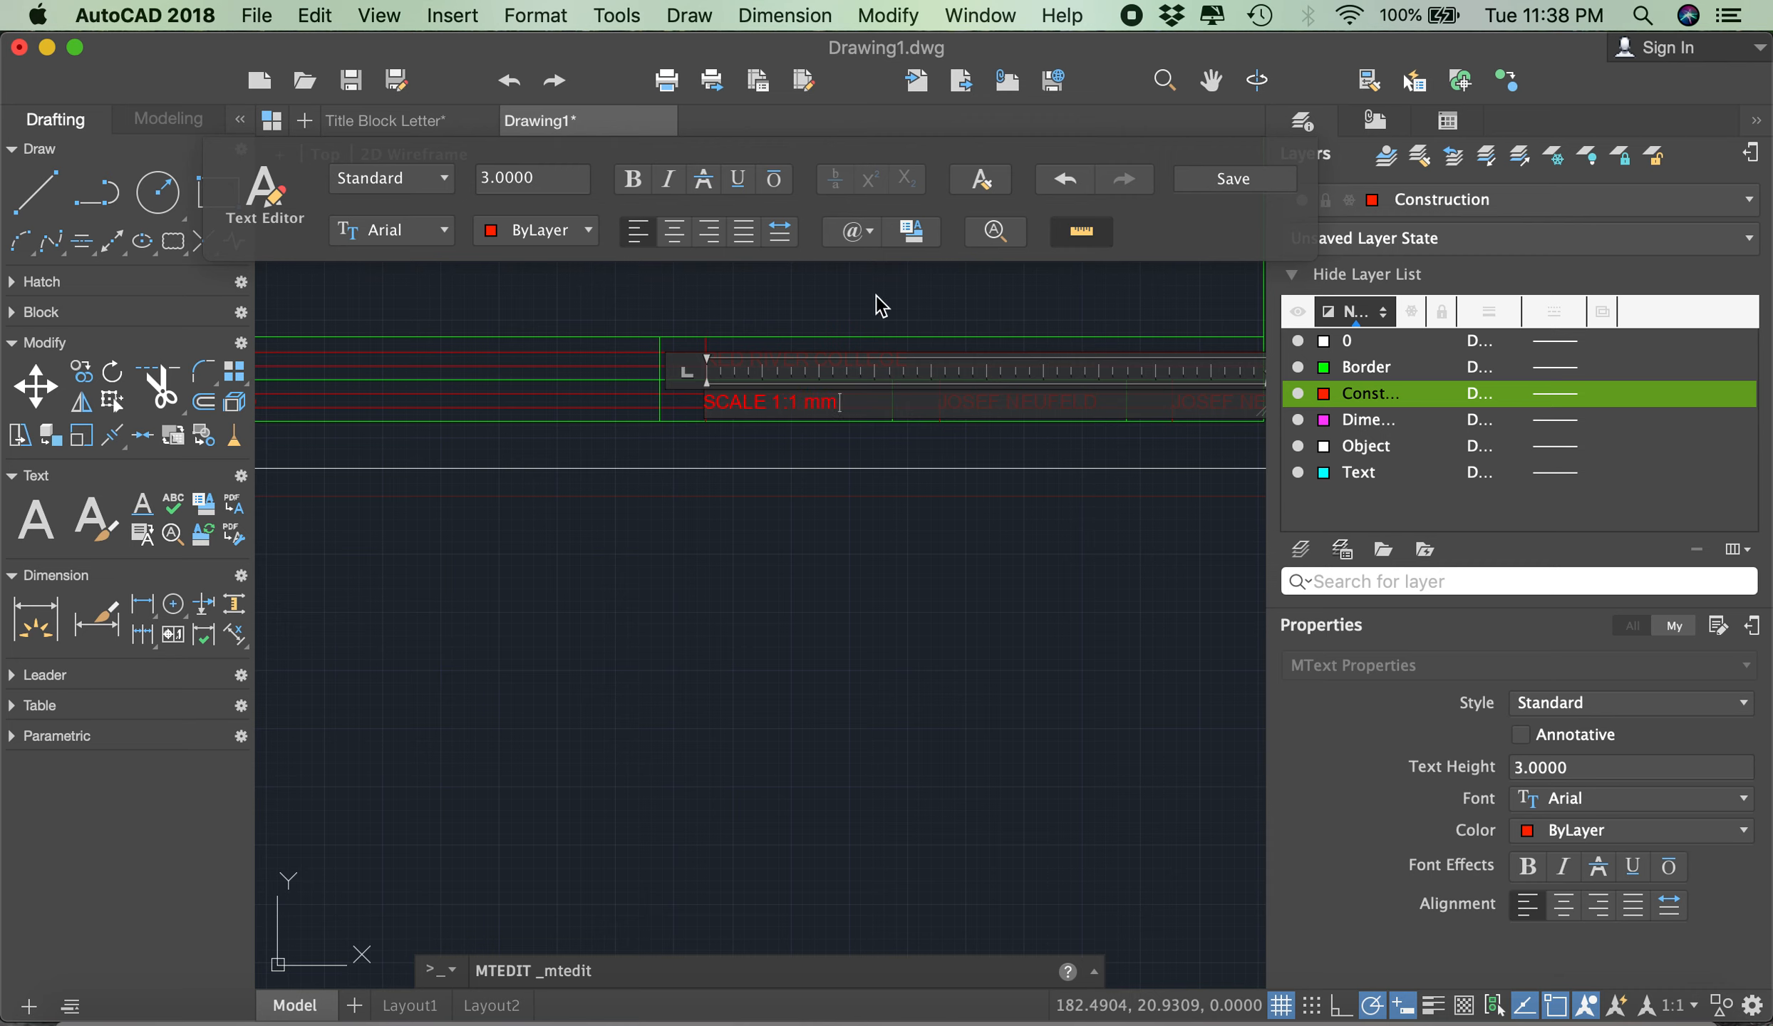
click(1251, 184)
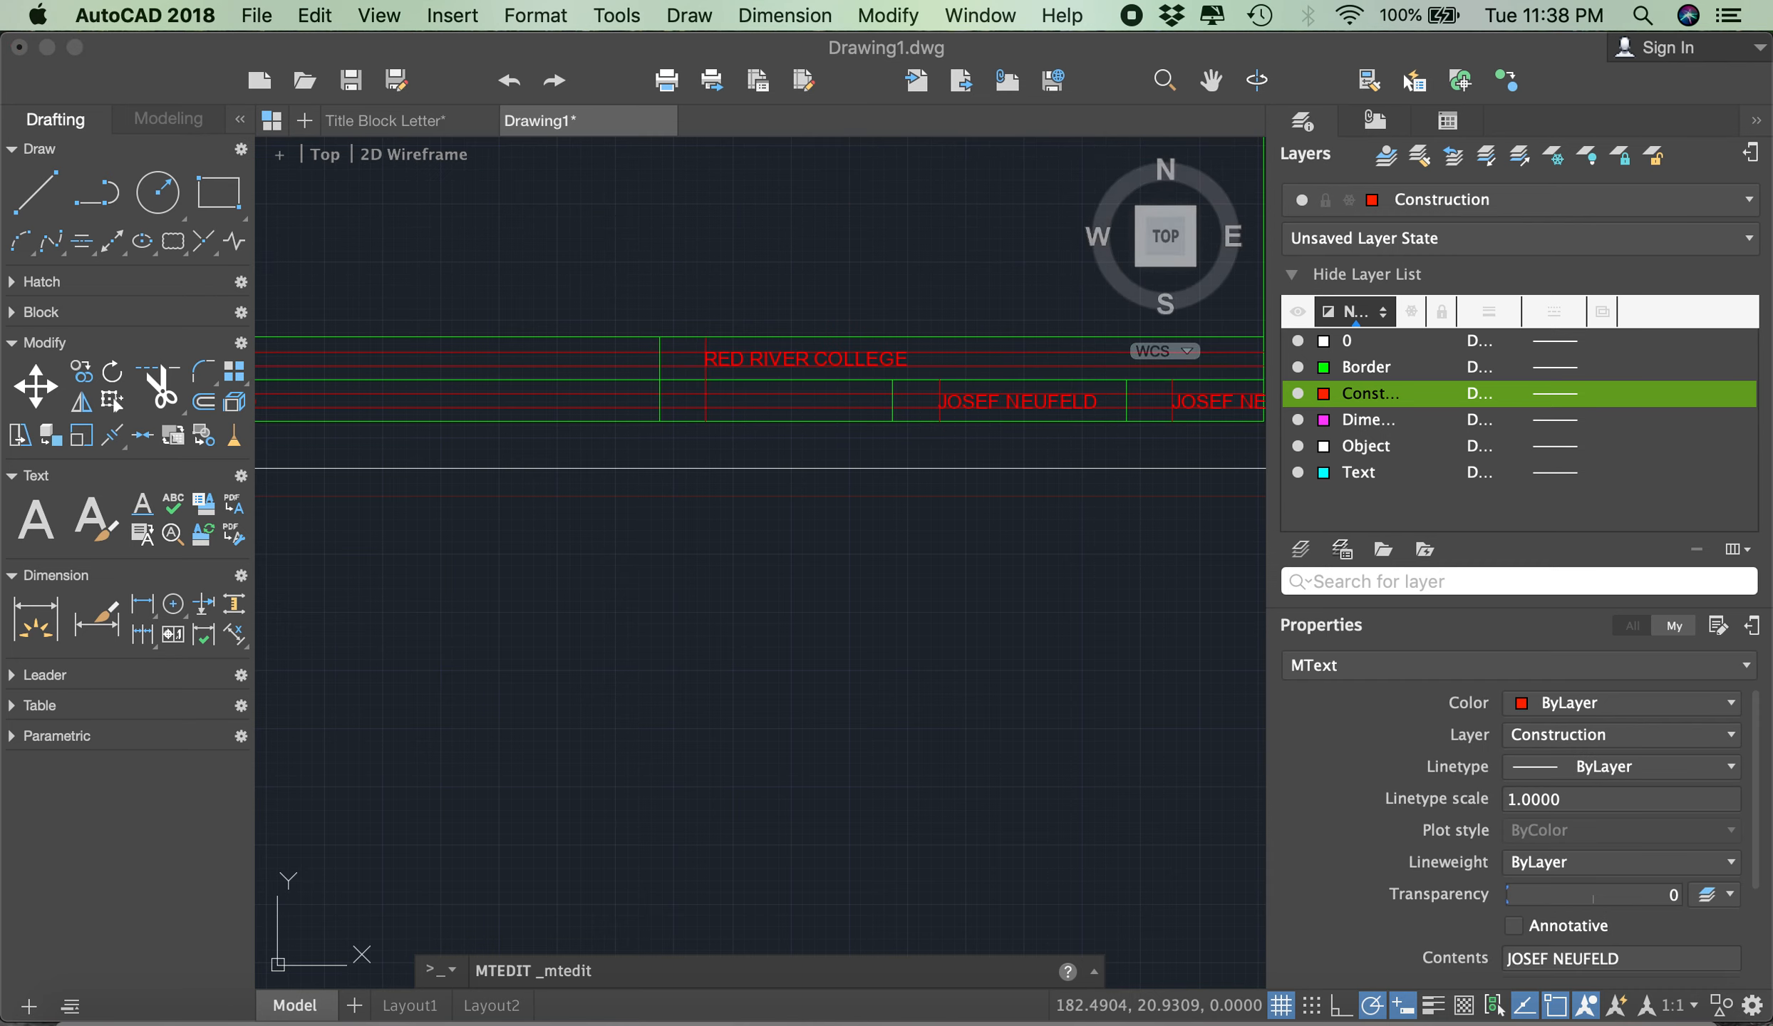
- Replace the copied name in the cell beside the scale text with DD/MM/YYYY and save the text
scroll(961, 368, down, 3)
scroll(961, 364, up, 3)
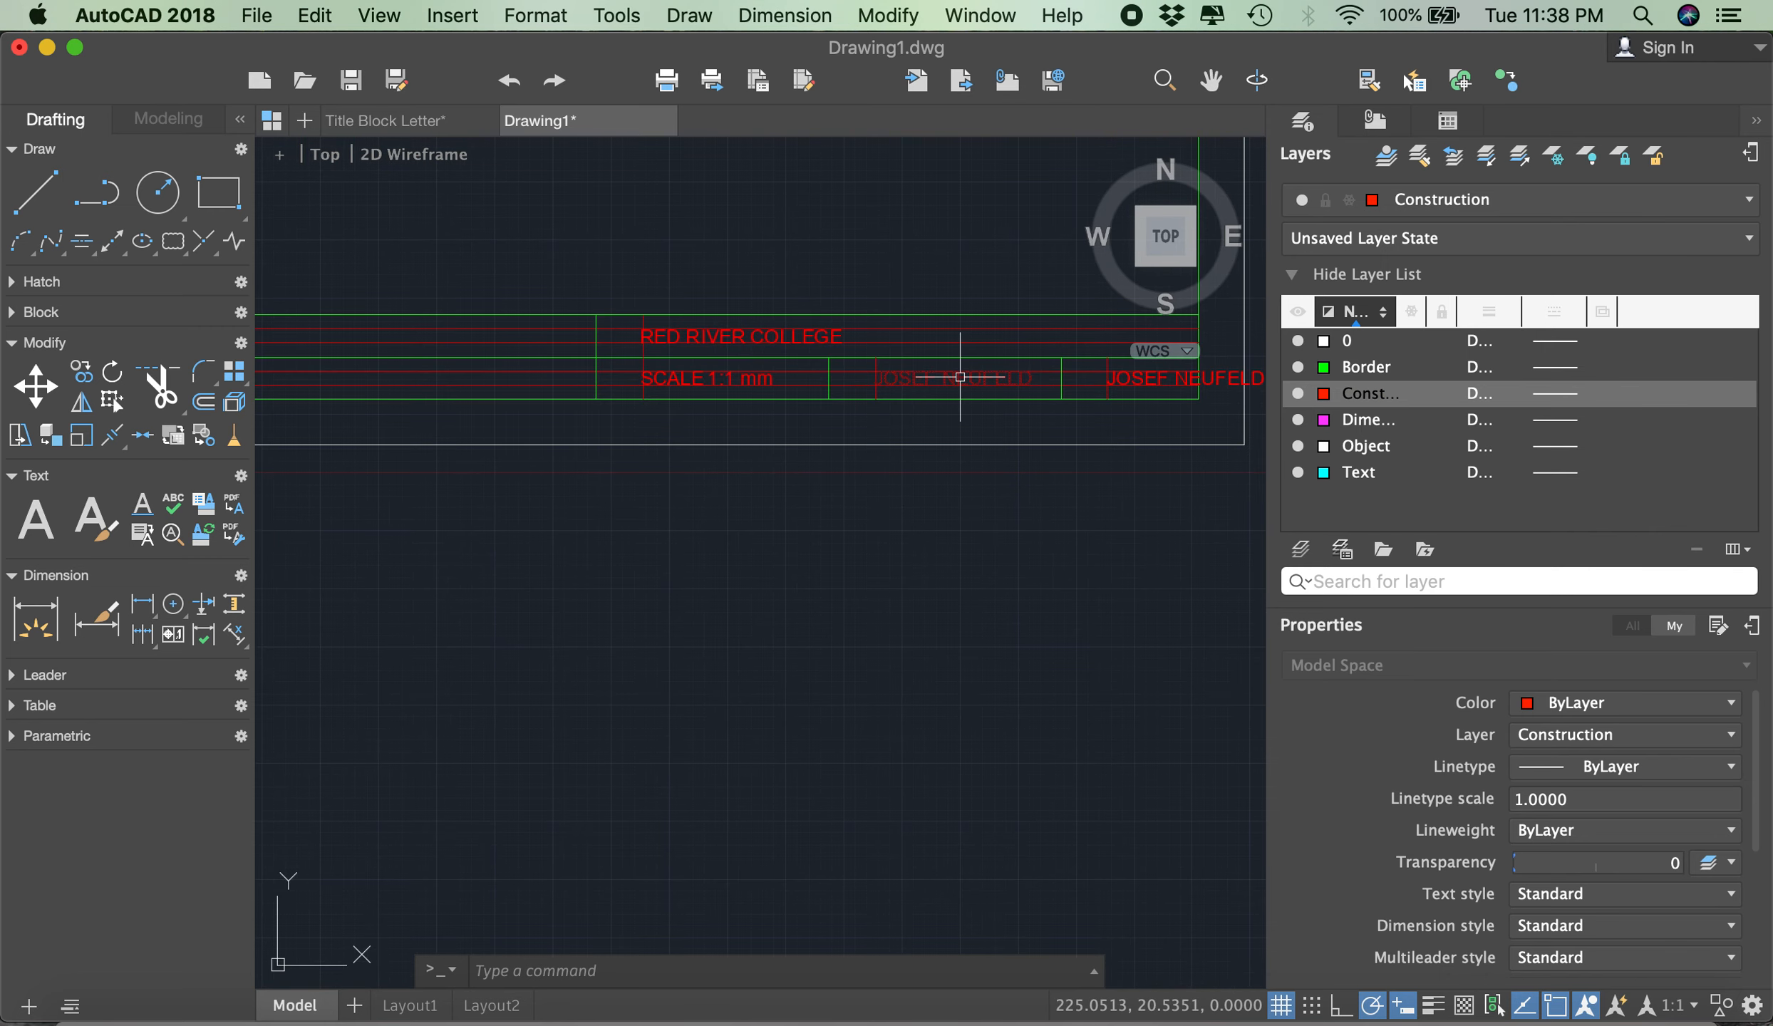
double_click(959, 377)
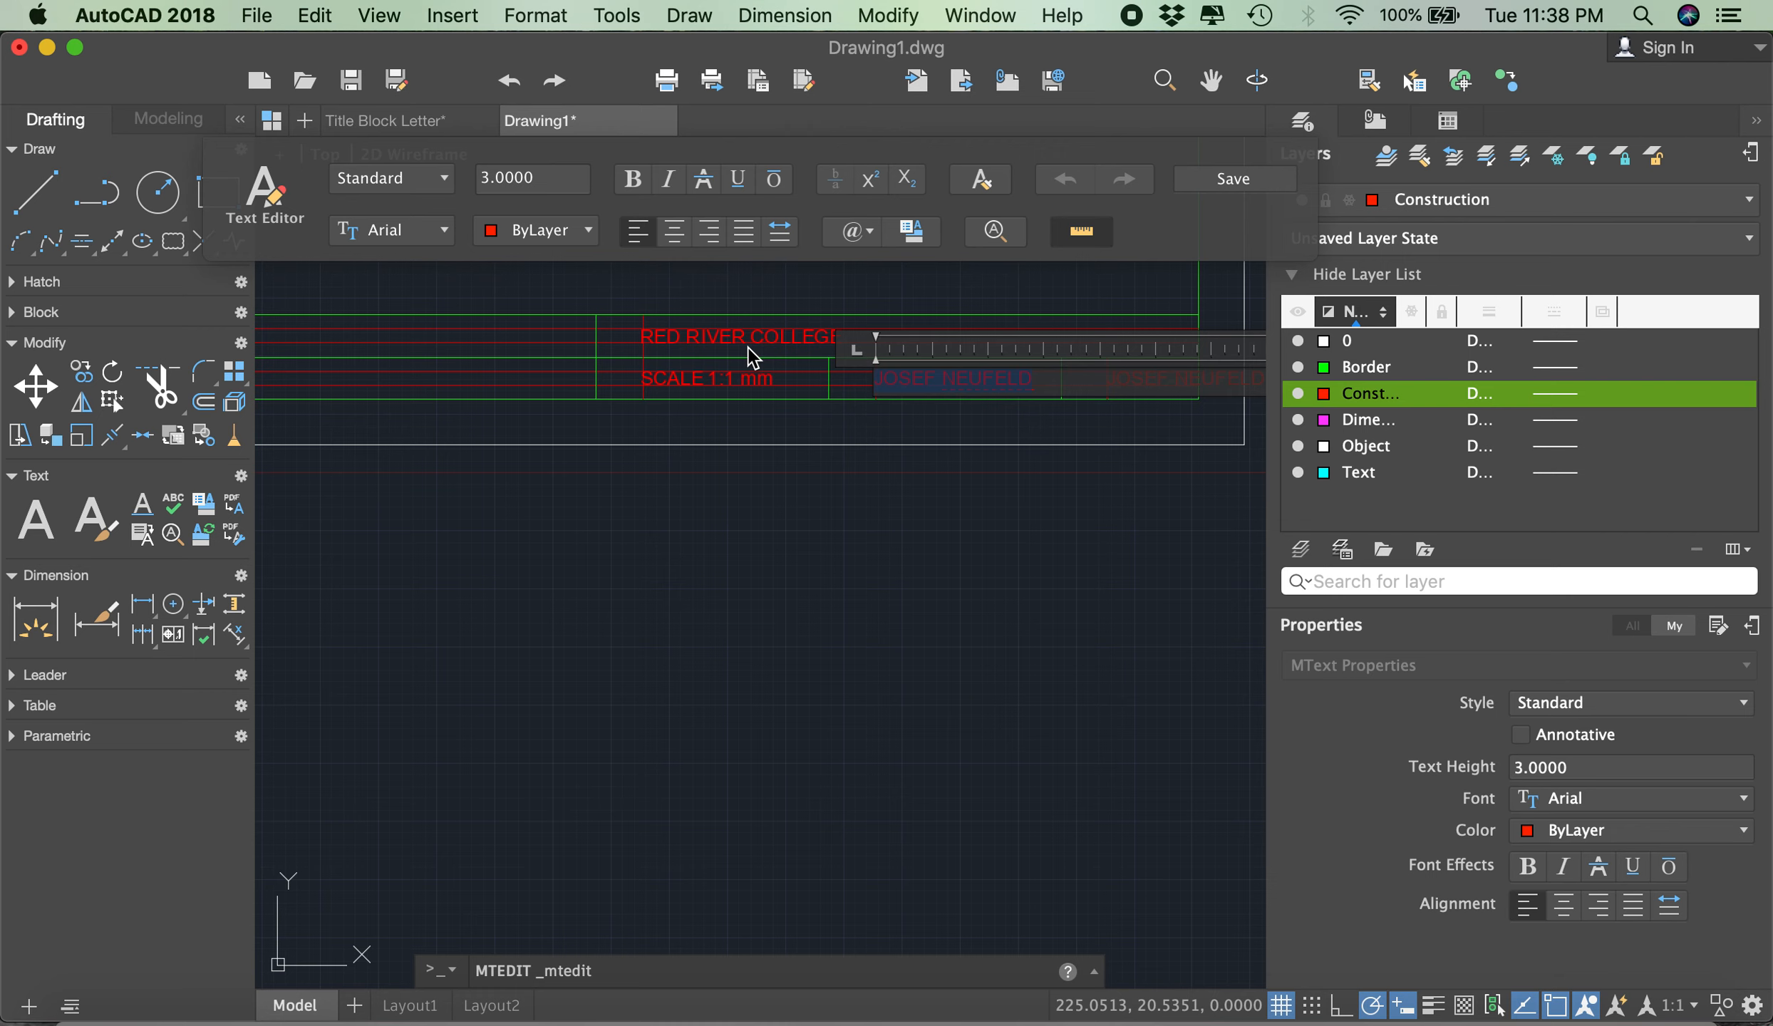
text(DD?M)
key(BackSpace)
key(BackSpace)
text(/MM/YYYY)
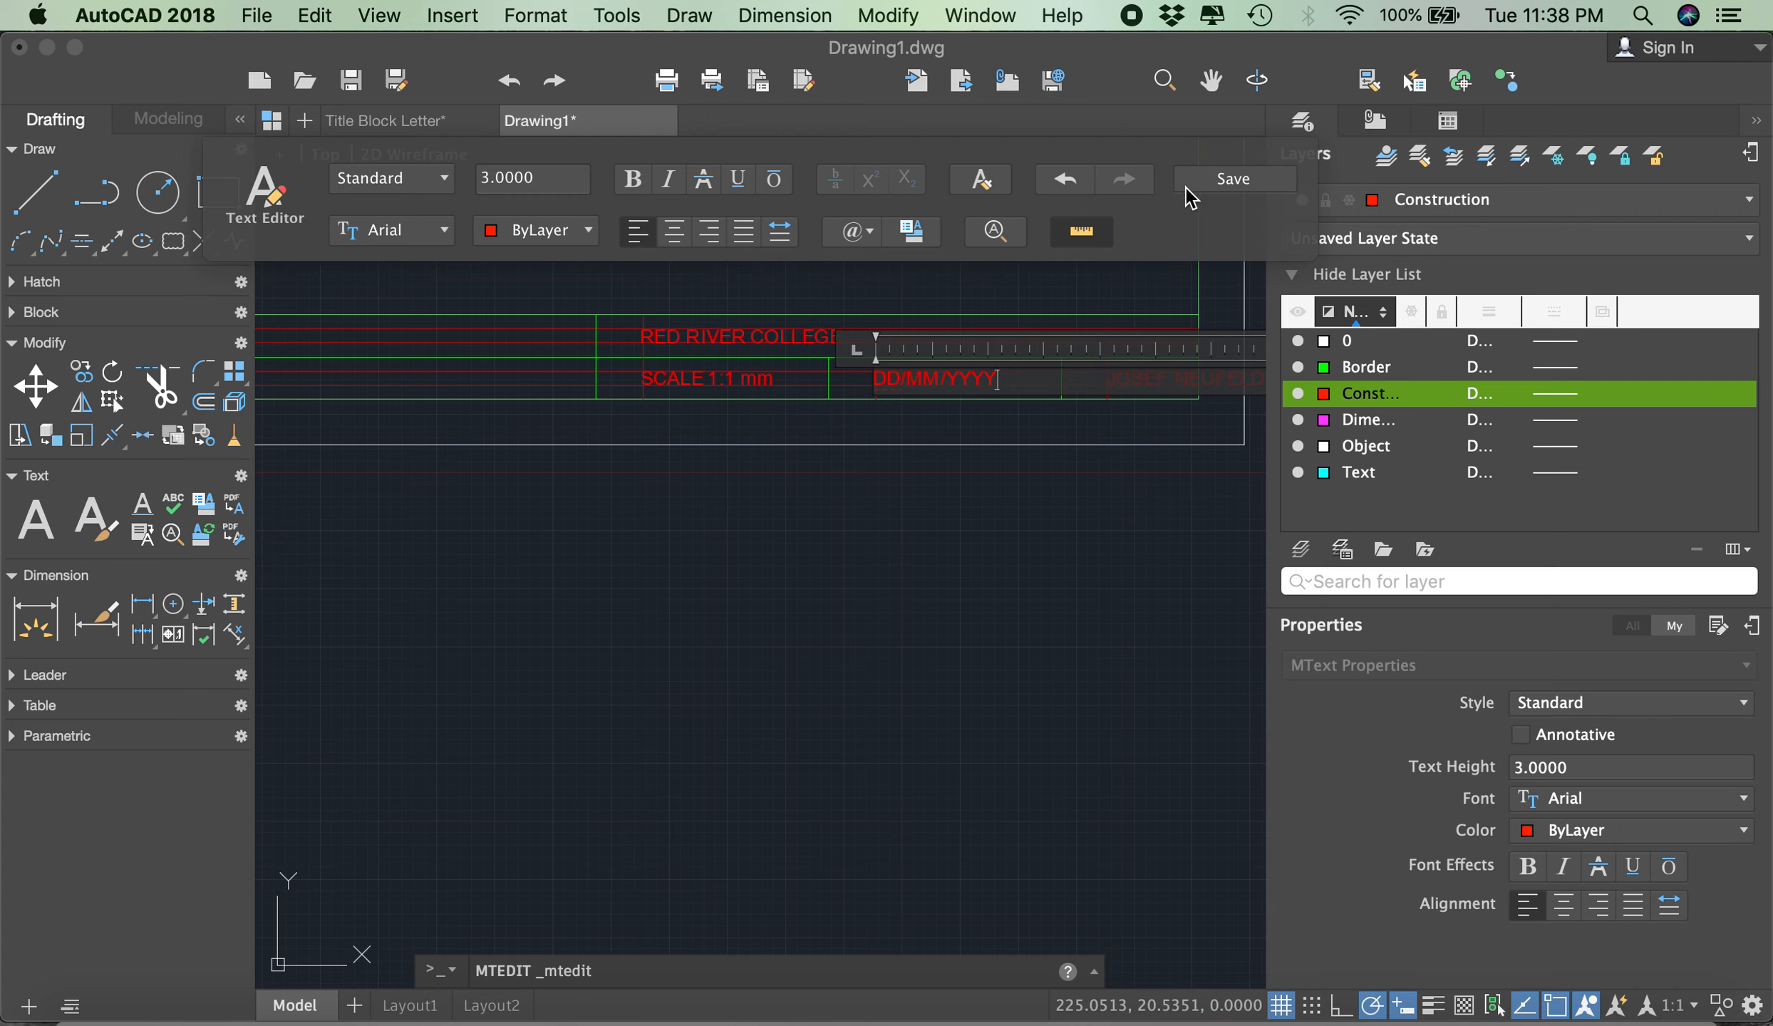
click(1234, 178)
- Replace the copied name in the last lower-row cell with 1/1 and save the text
double_click(1144, 375)
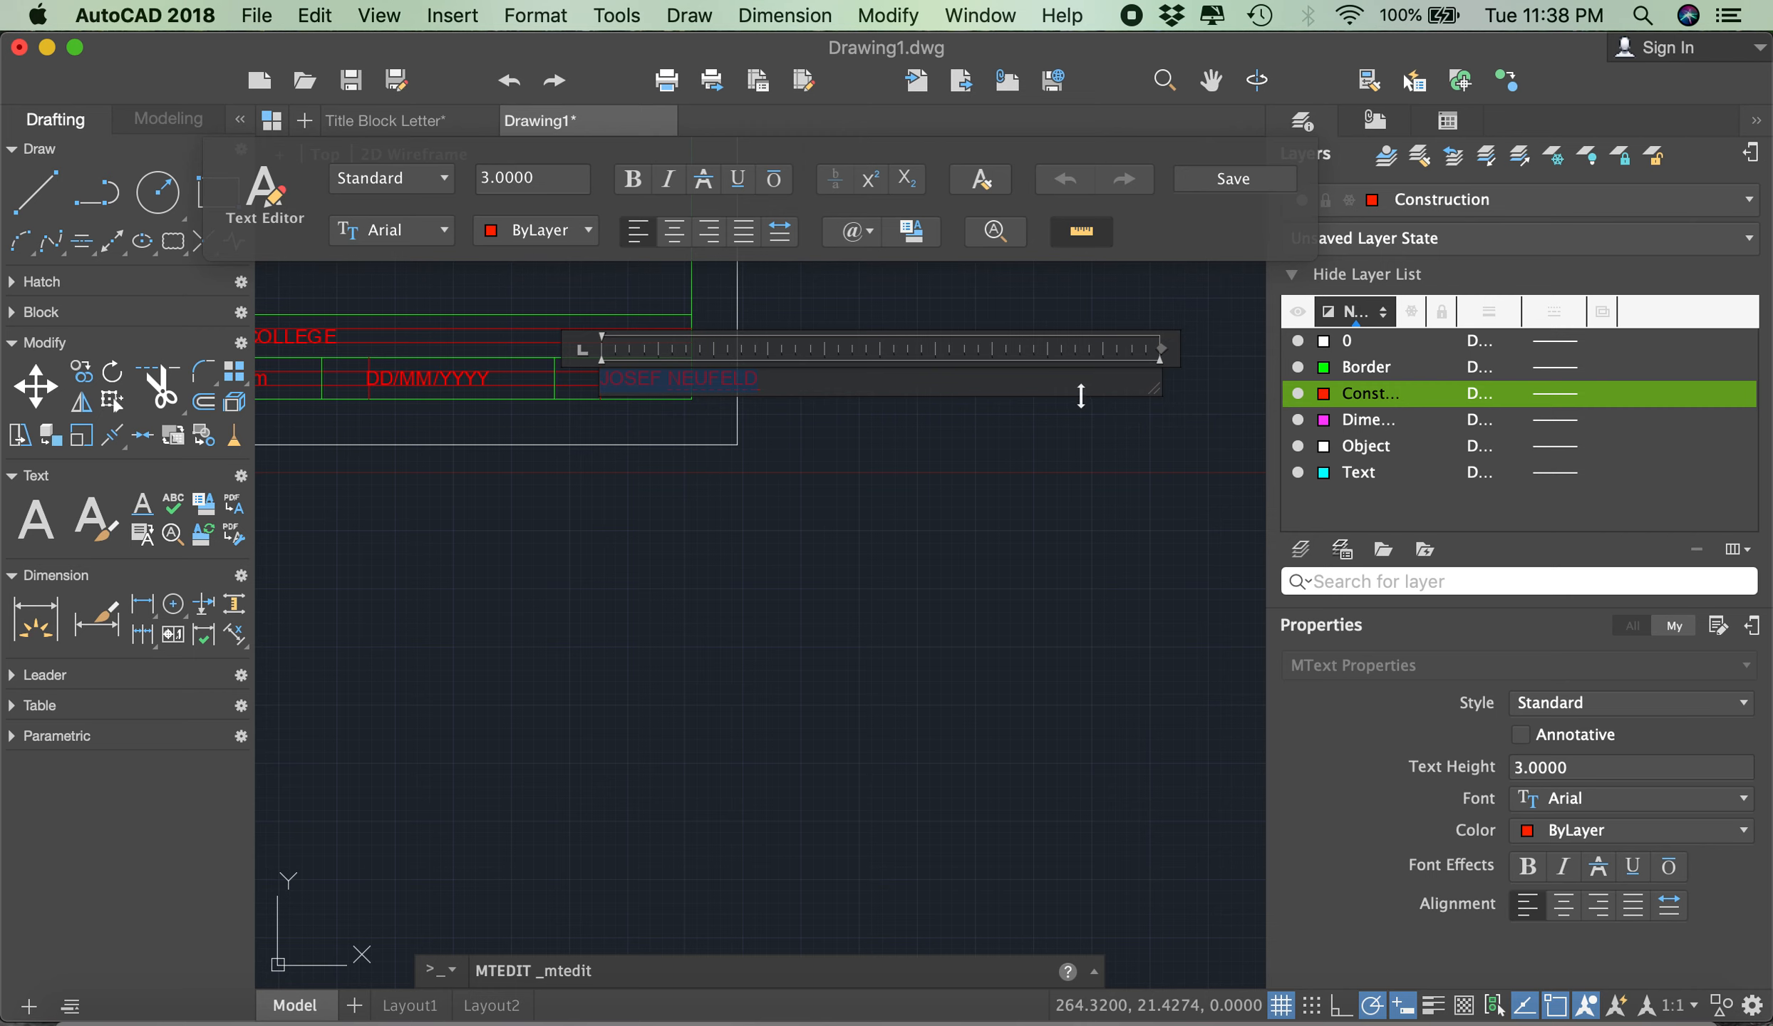
text(1/1)
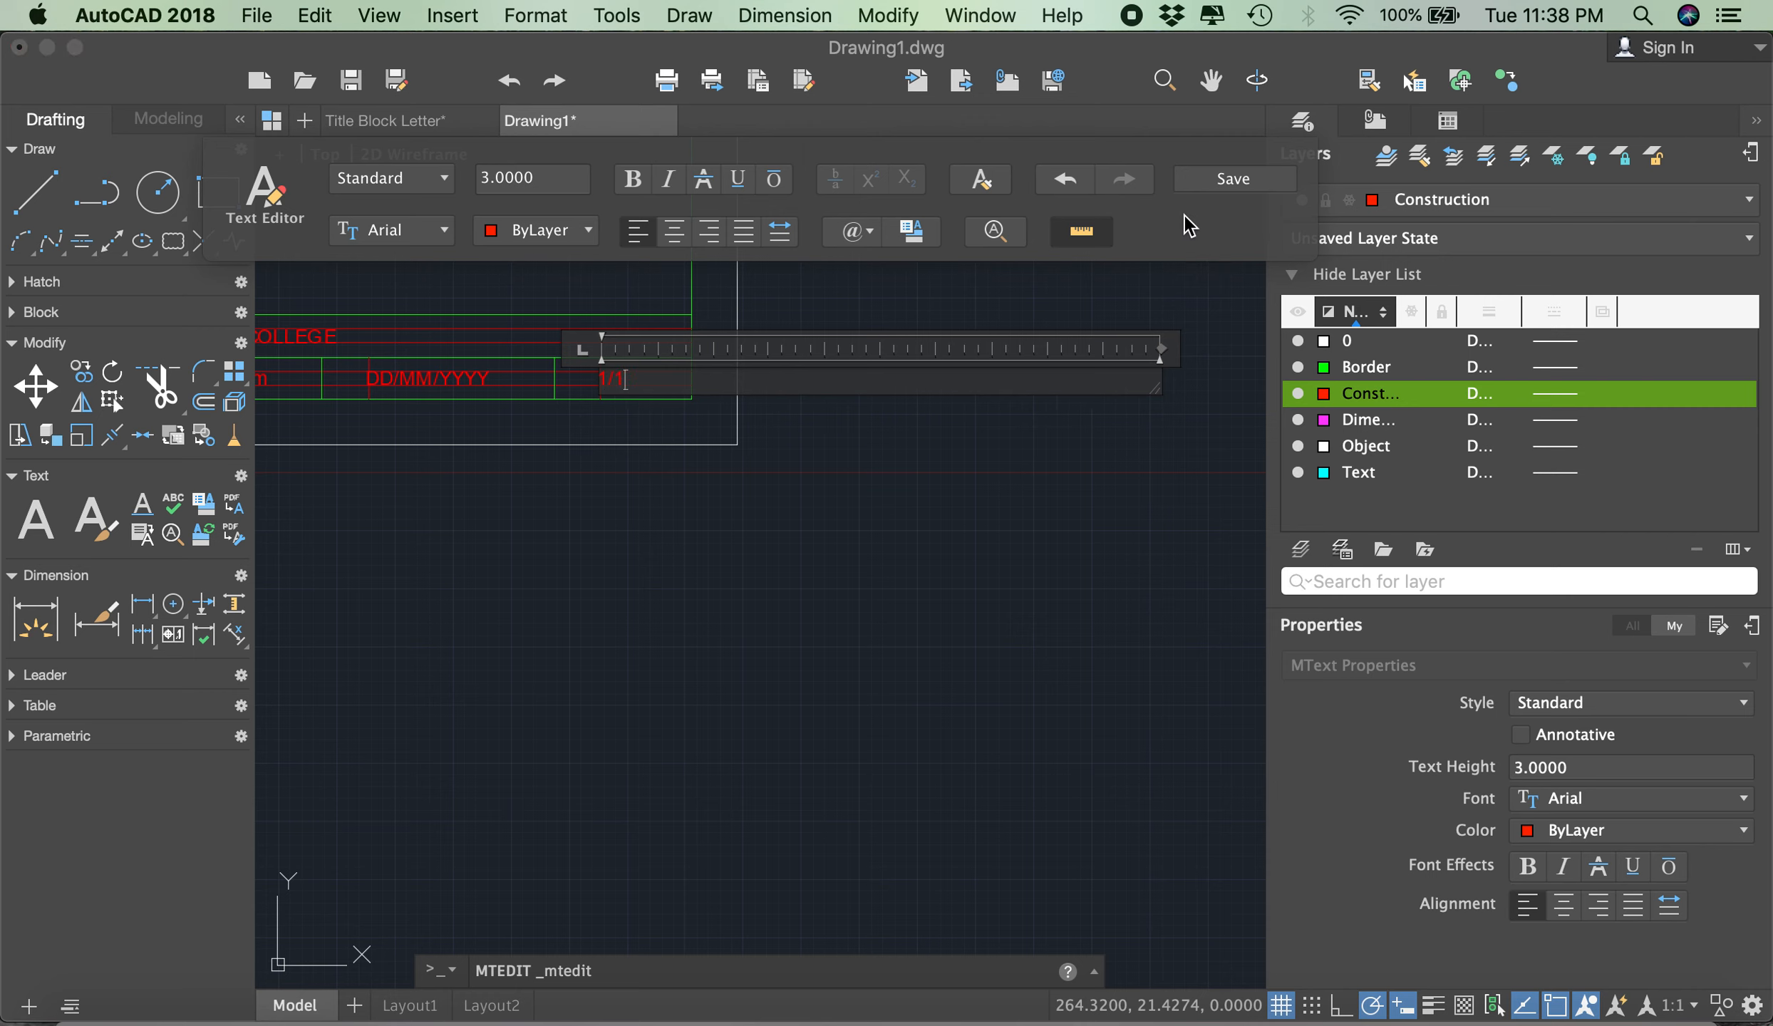
click(1229, 182)
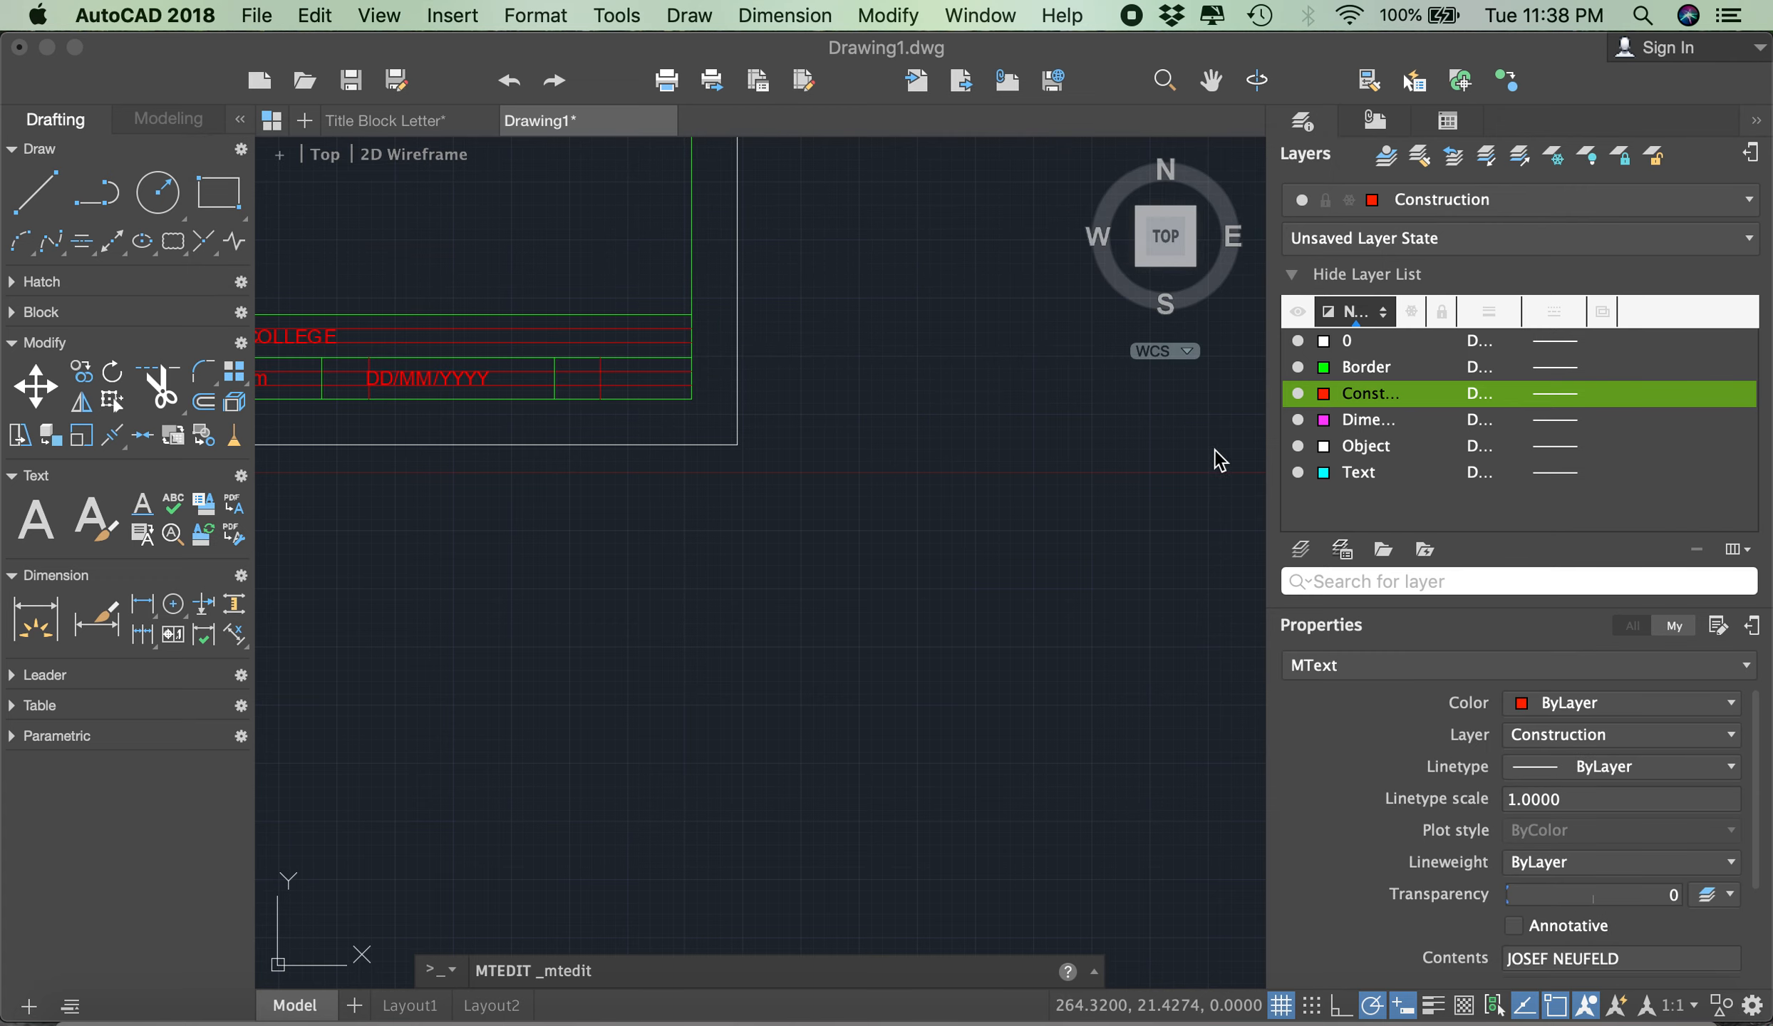
- Move all six text entries in the title block from the Construction layer to the Text layer and clear the selection
scroll(1117, 513, down, 3)
scroll(939, 441, down, 4)
scroll(863, 429, up, 4)
scroll(974, 392, down, 4)
scroll(873, 396, up, 4)
scroll(718, 411, up, 2)
scroll(719, 411, down, 2)
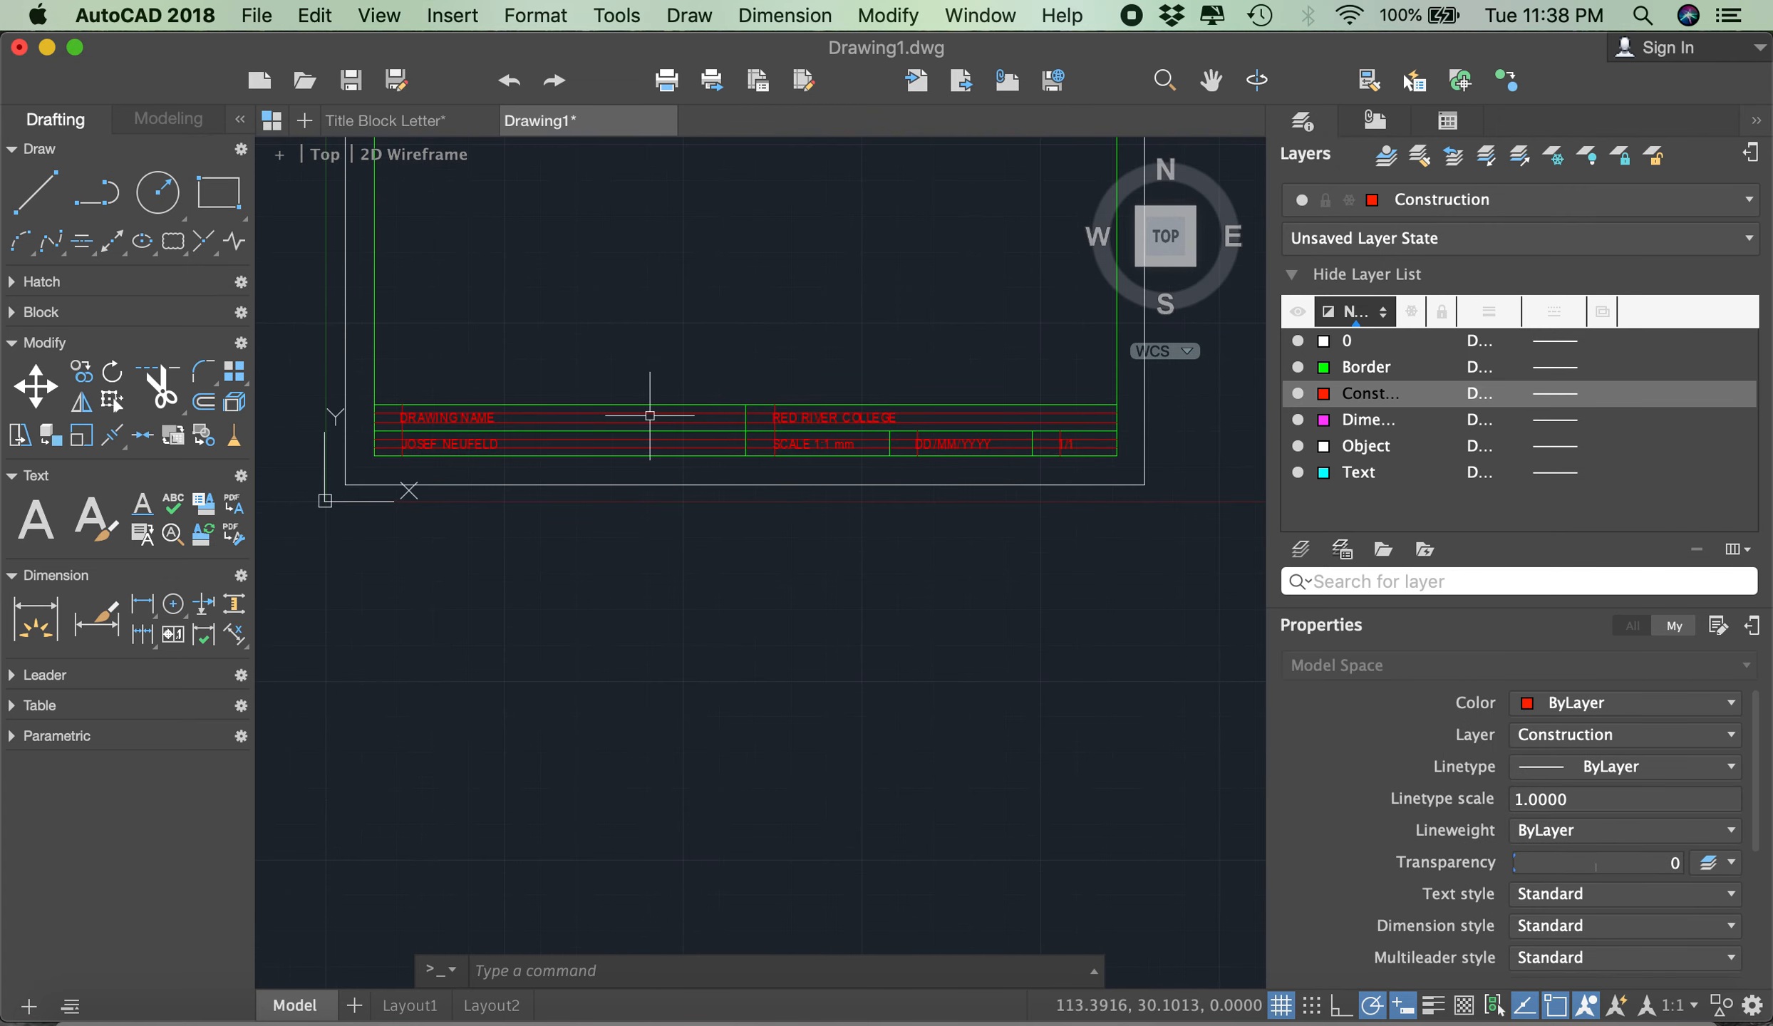
click(460, 418)
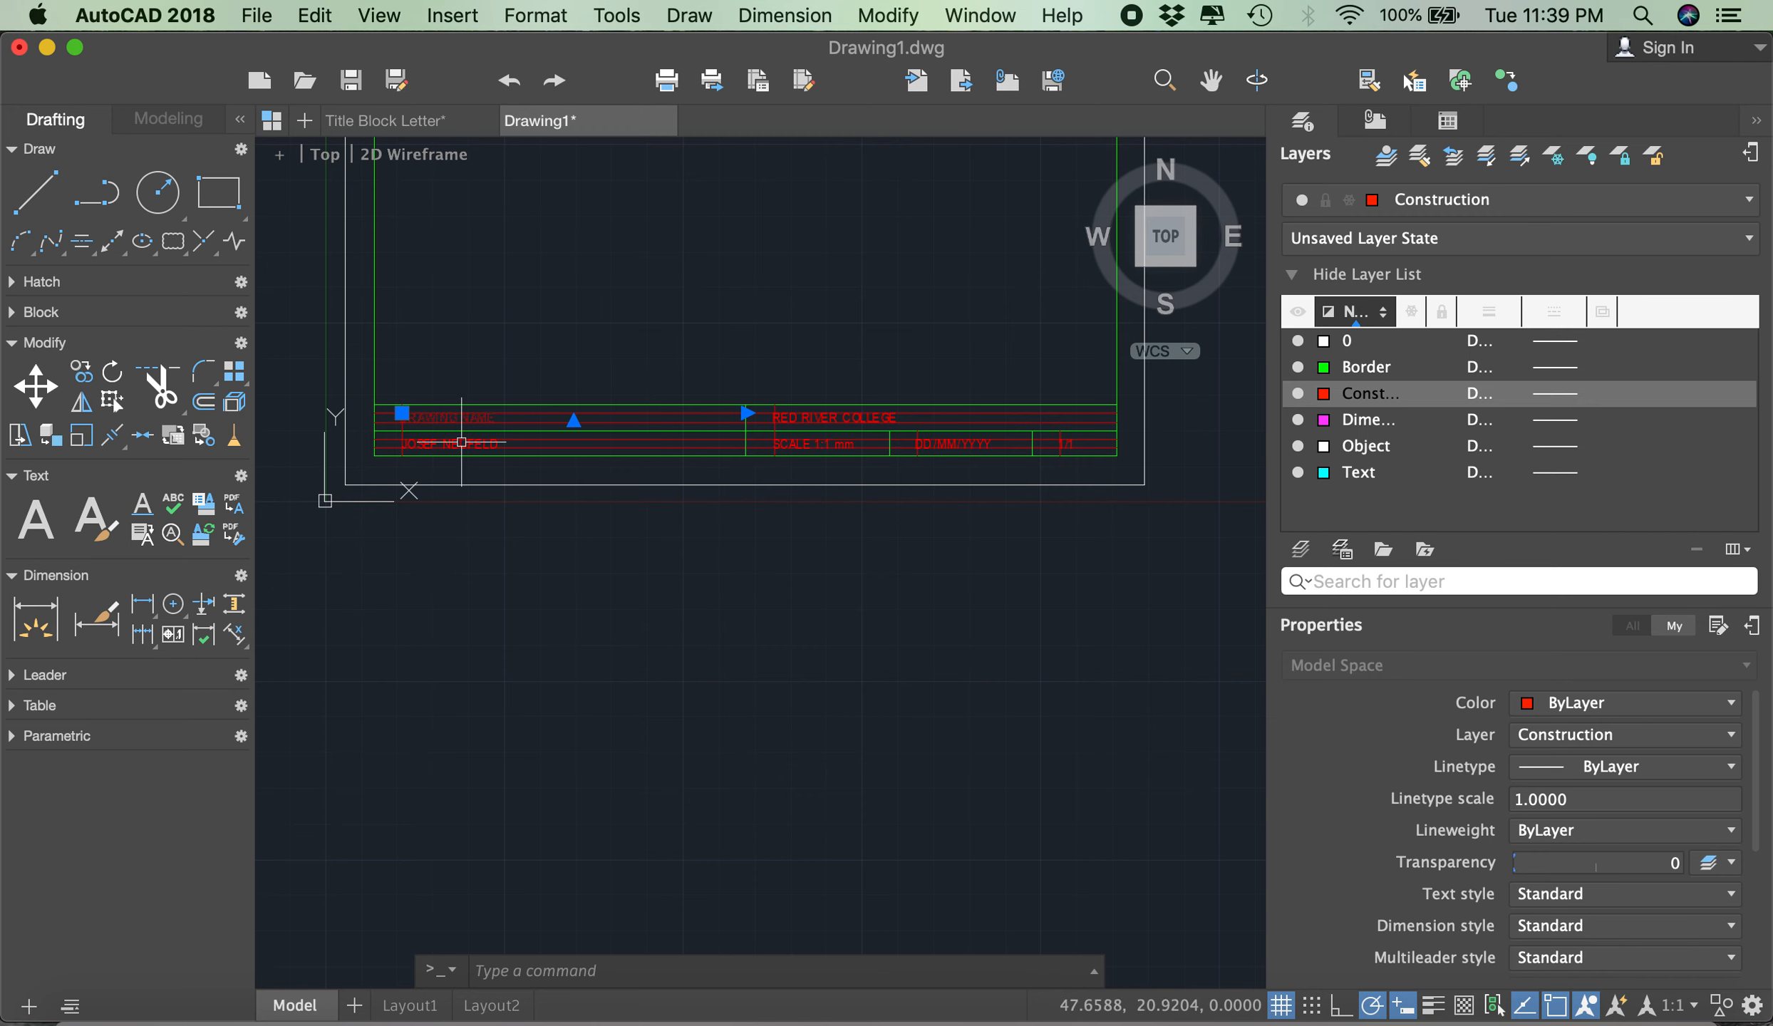
click(460, 445)
click(826, 420)
click(816, 442)
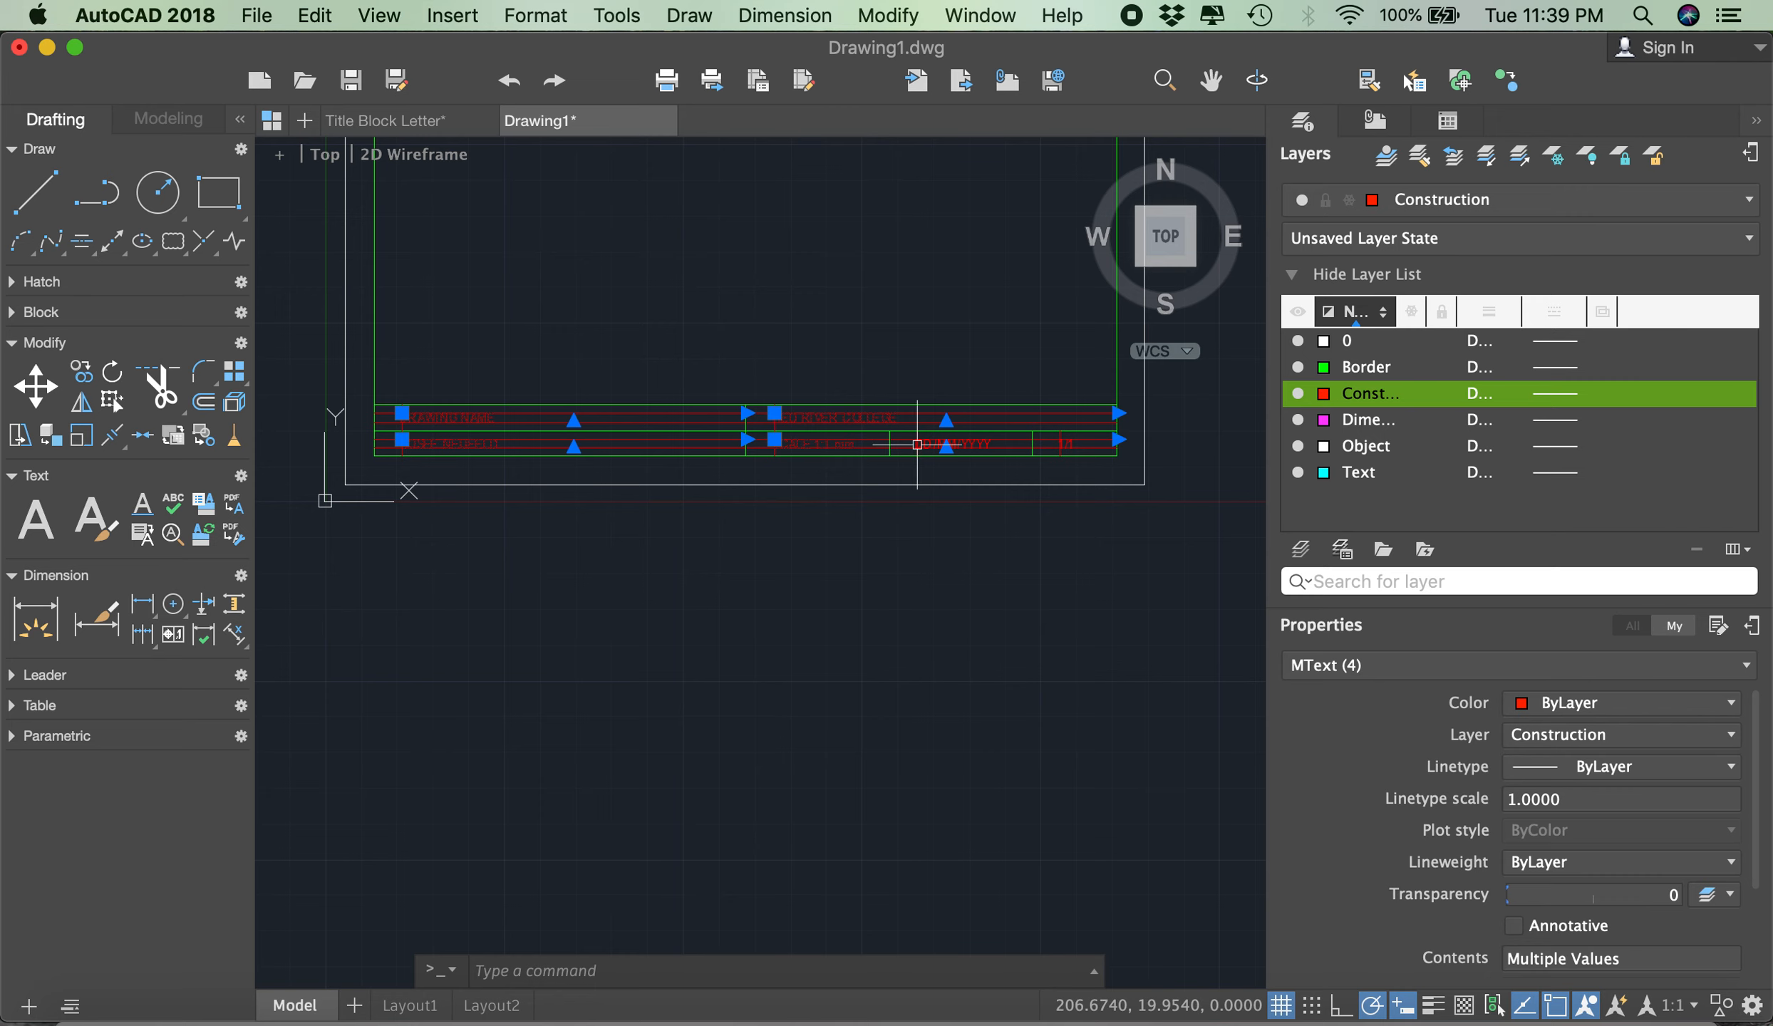
click(989, 443)
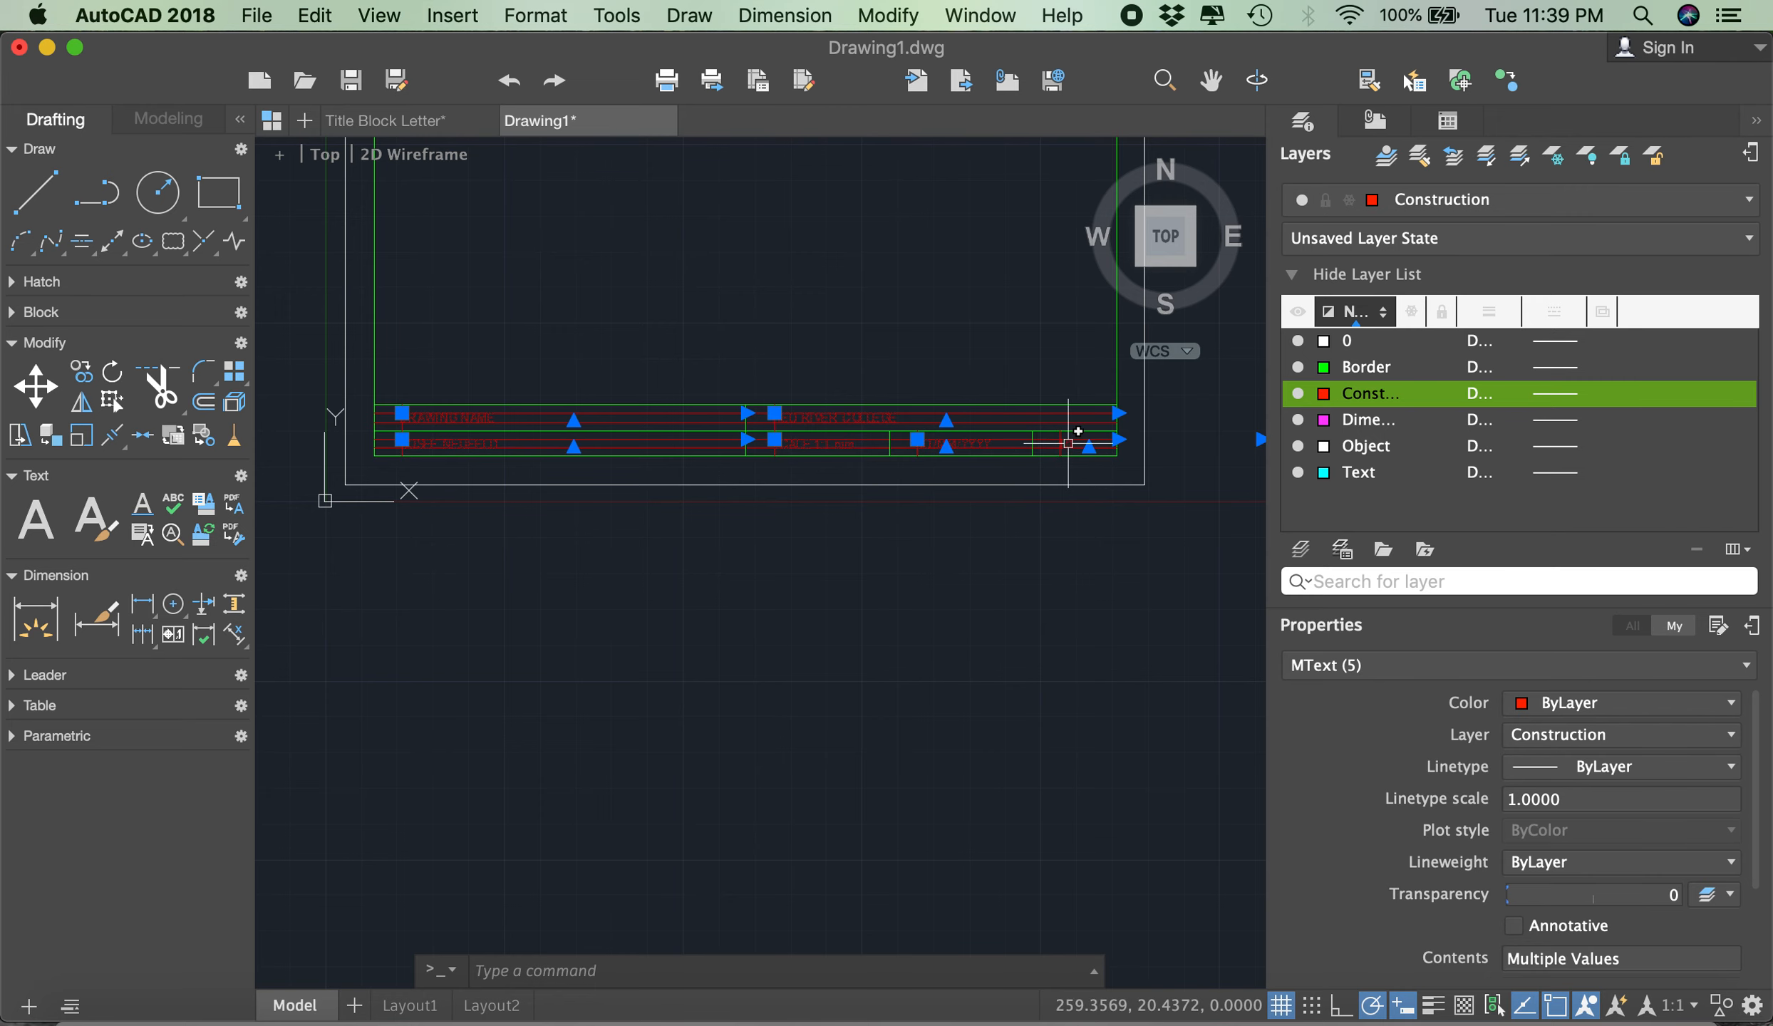
scroll(1068, 436, up, 4)
click(1068, 436)
scroll(1041, 446, down, 2)
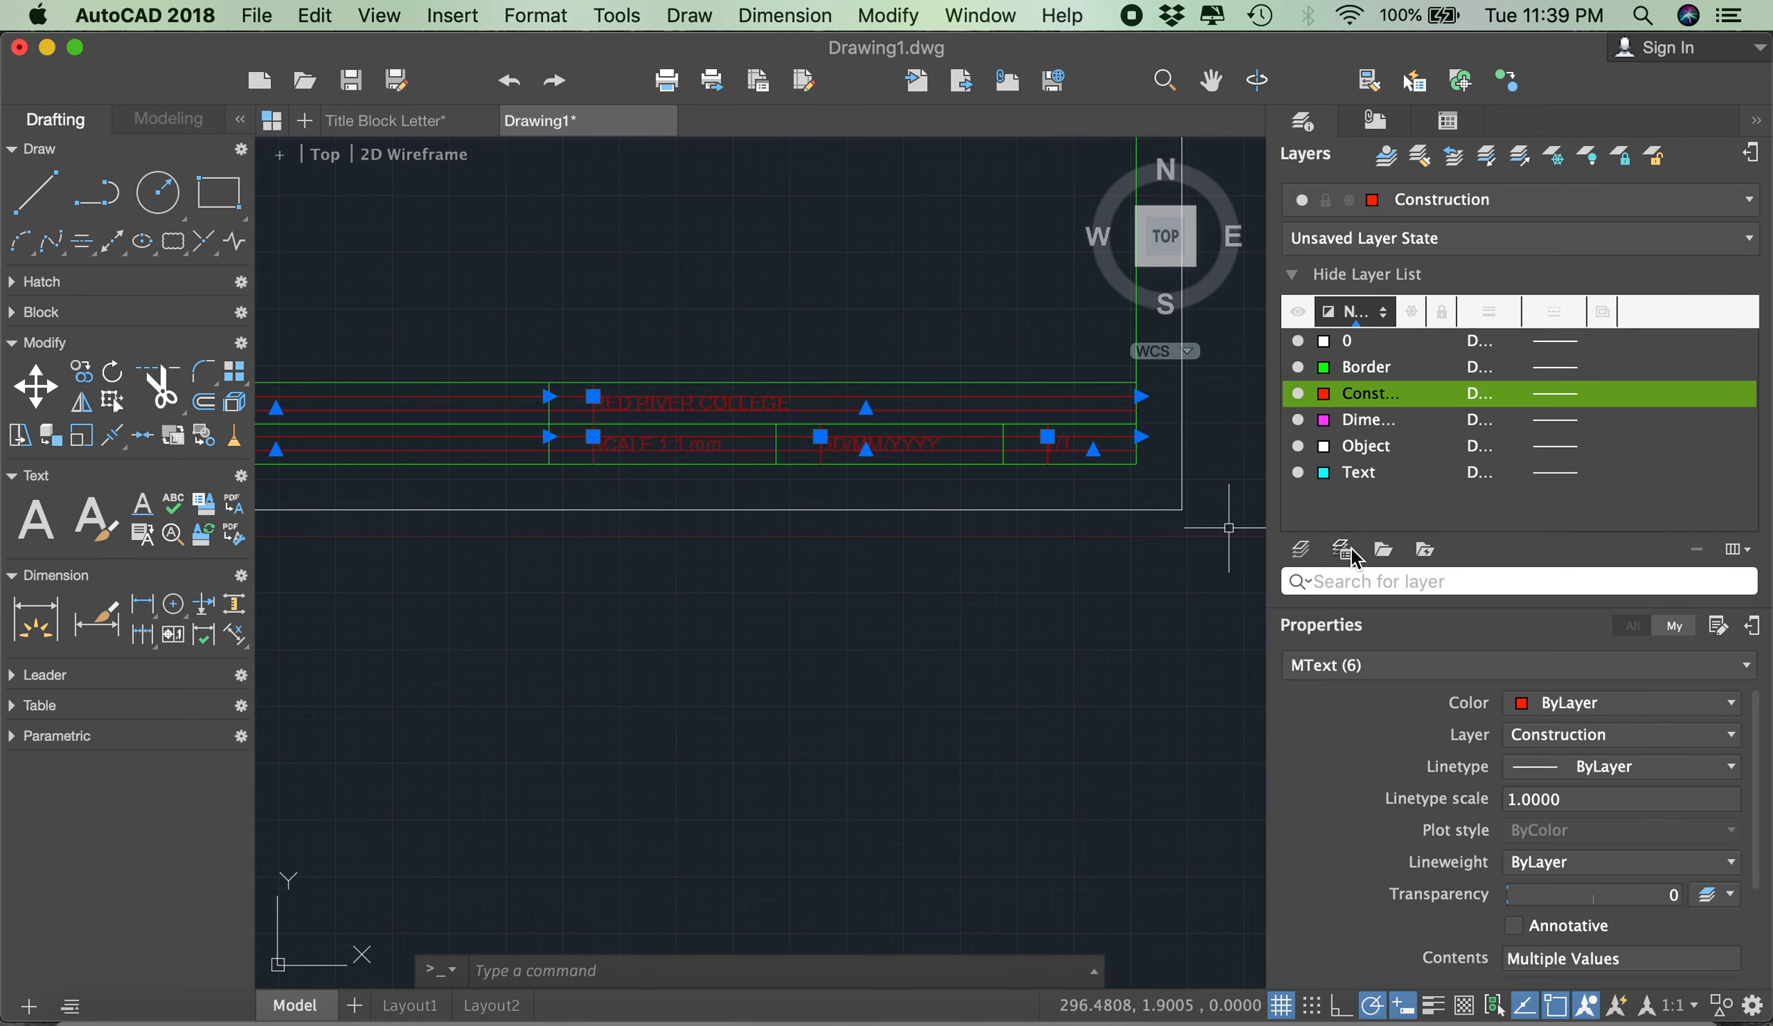
click(1542, 738)
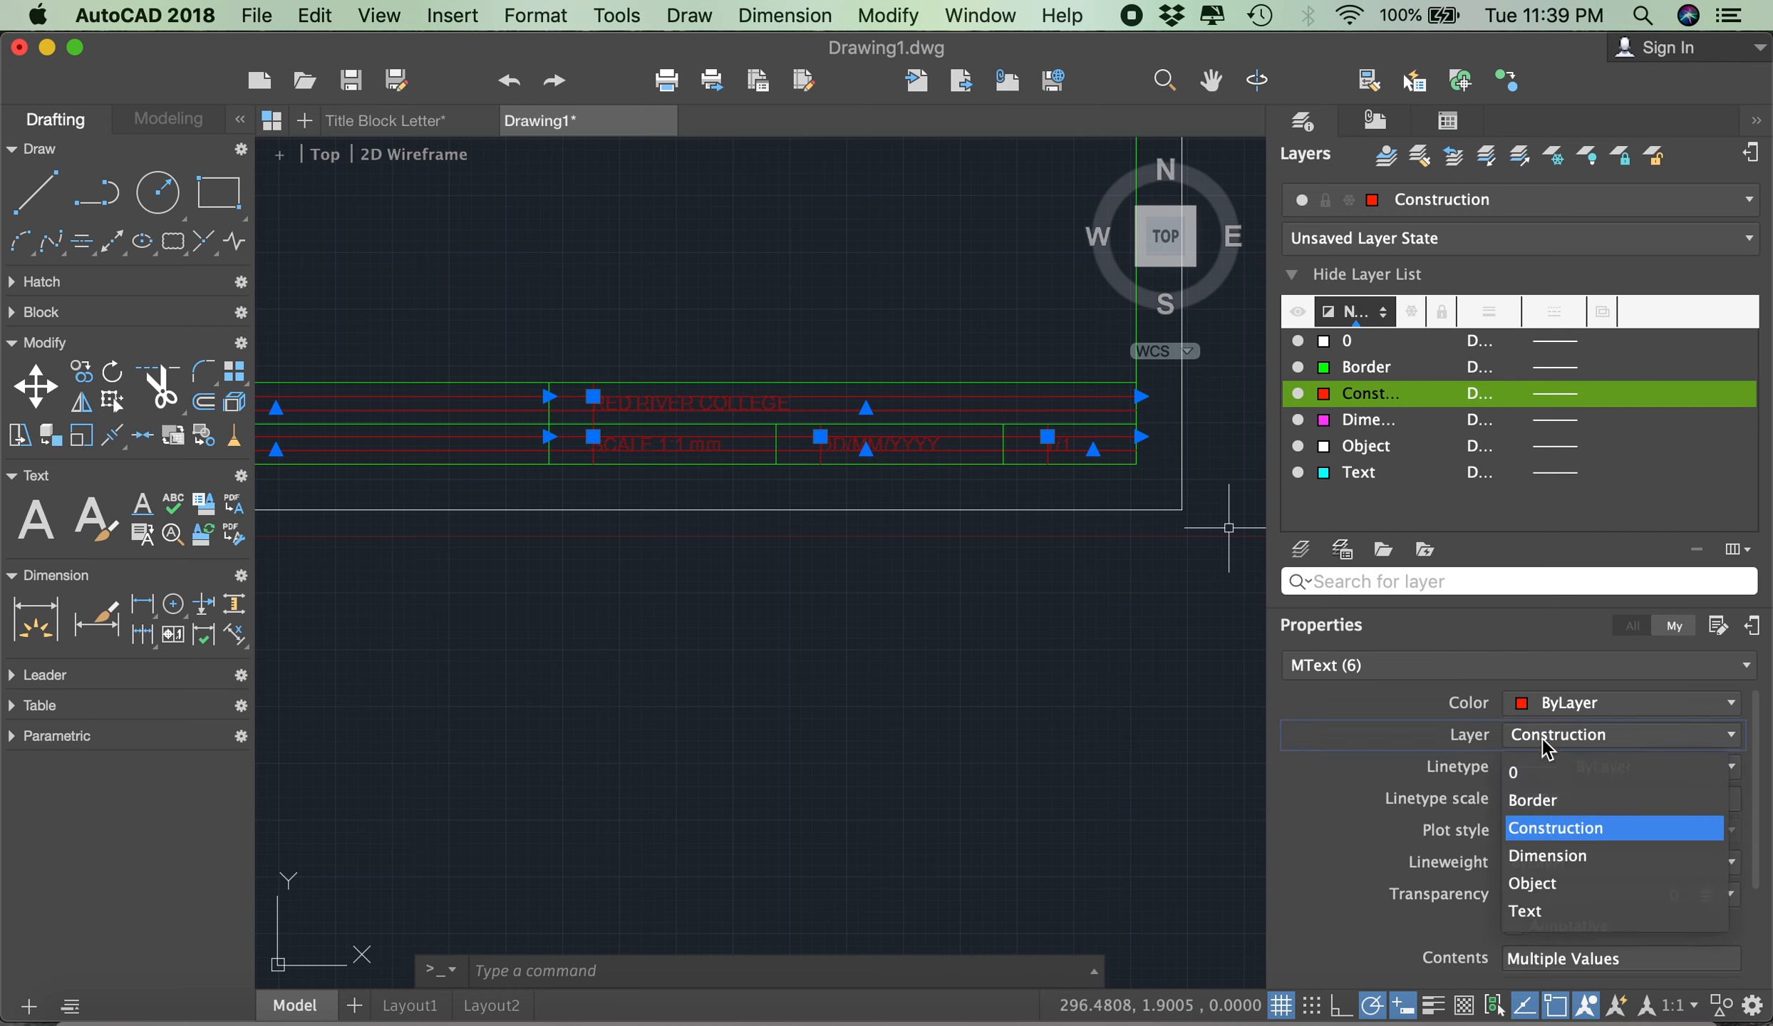
click(1554, 912)
scroll(1181, 558, down, 2)
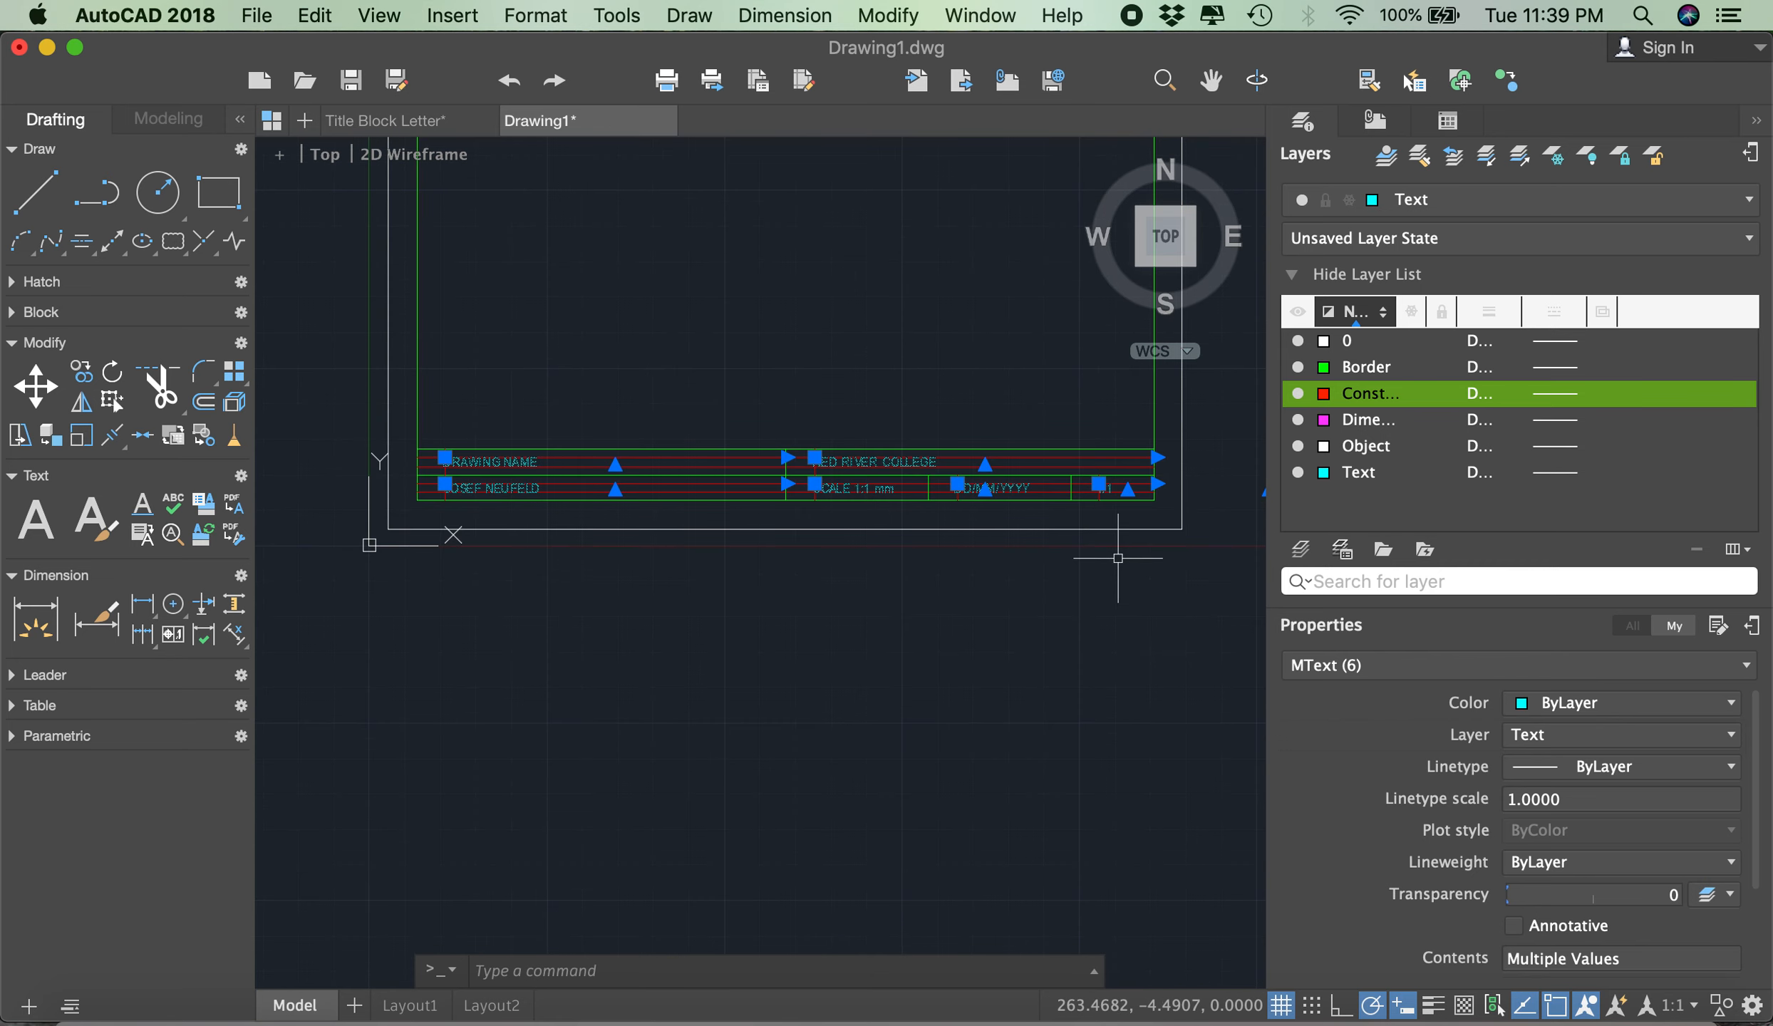
key(Escape)
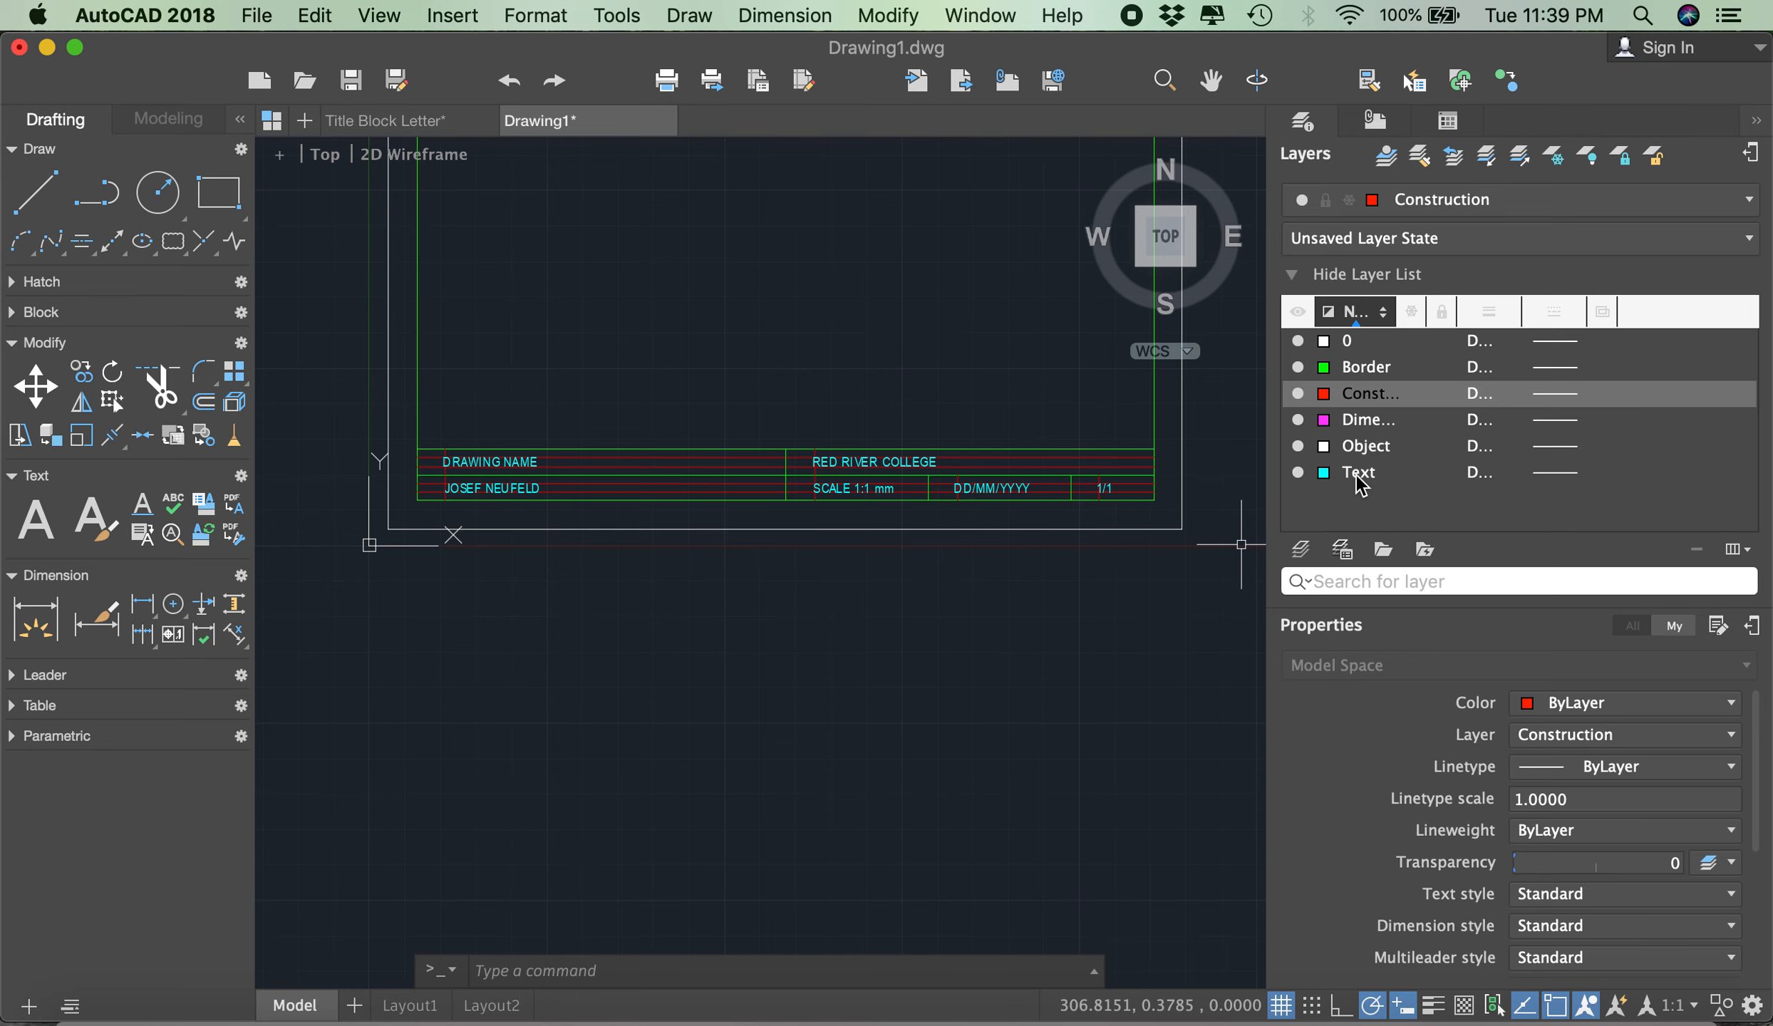
- Bring the whole sheet into view and start the Save As command for the finished title block drawing
scroll(1018, 563, down, 4)
scroll(1059, 302, up, 2)
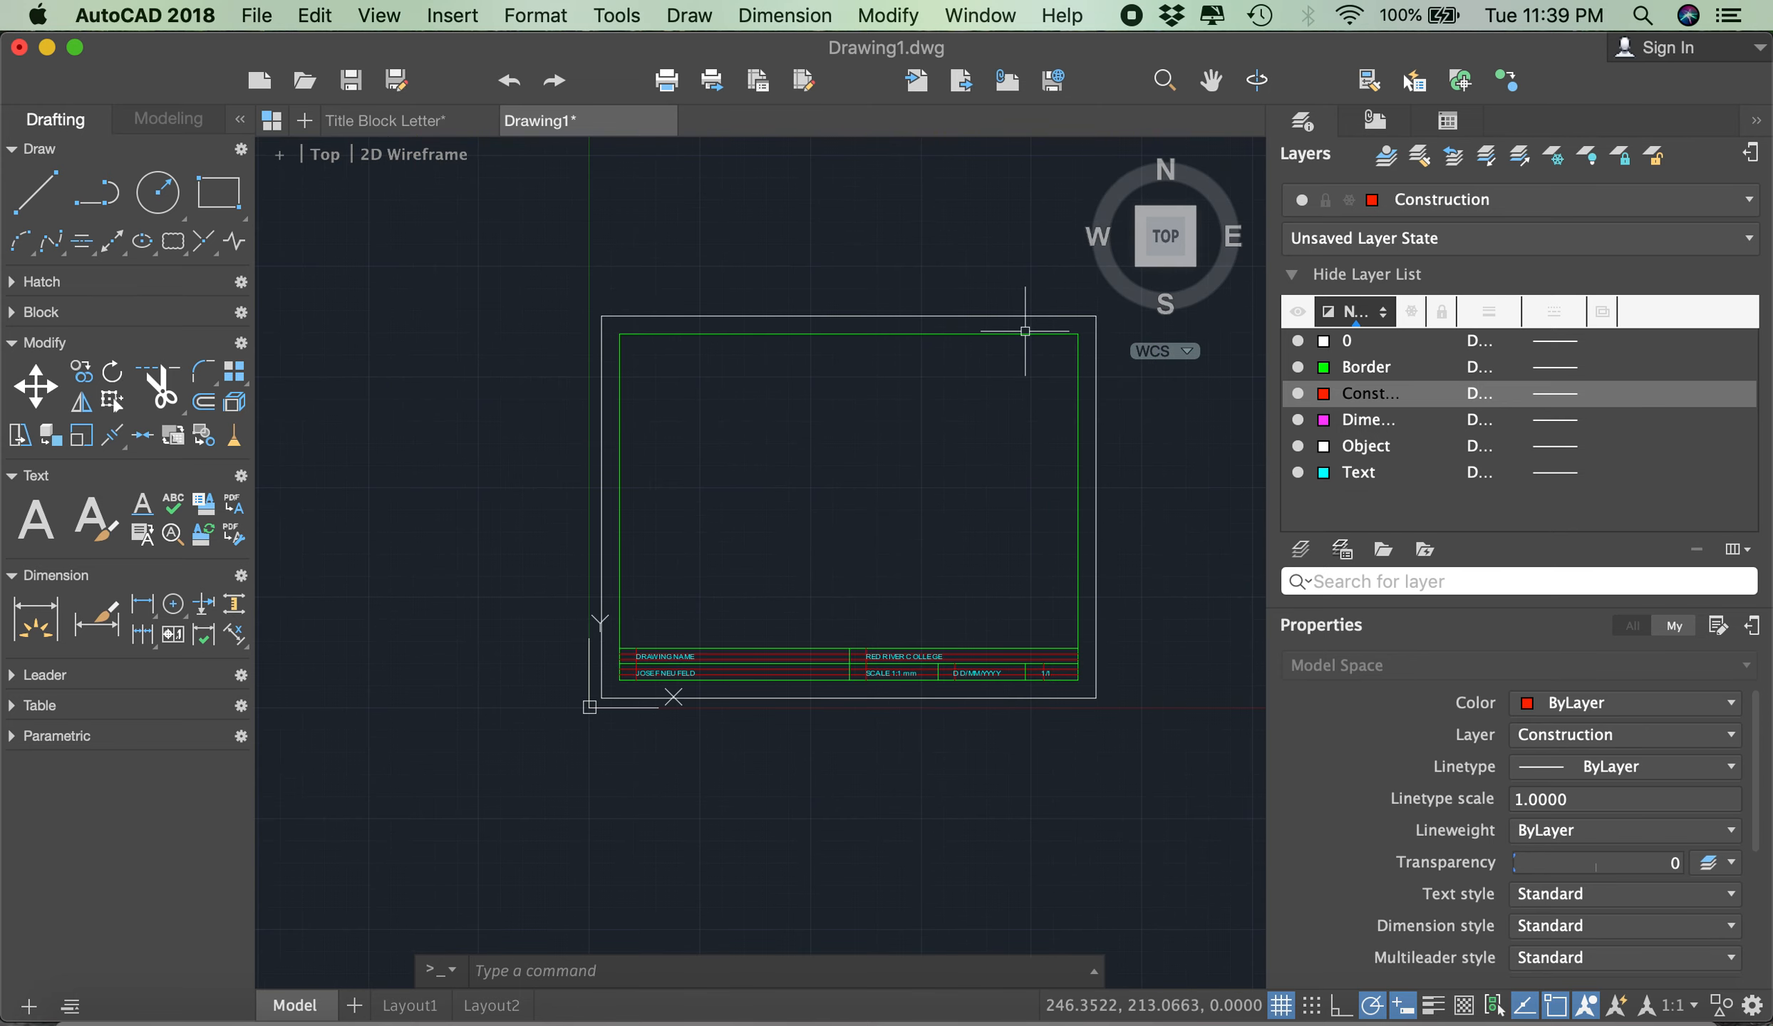
scroll(1070, 434, up, 2)
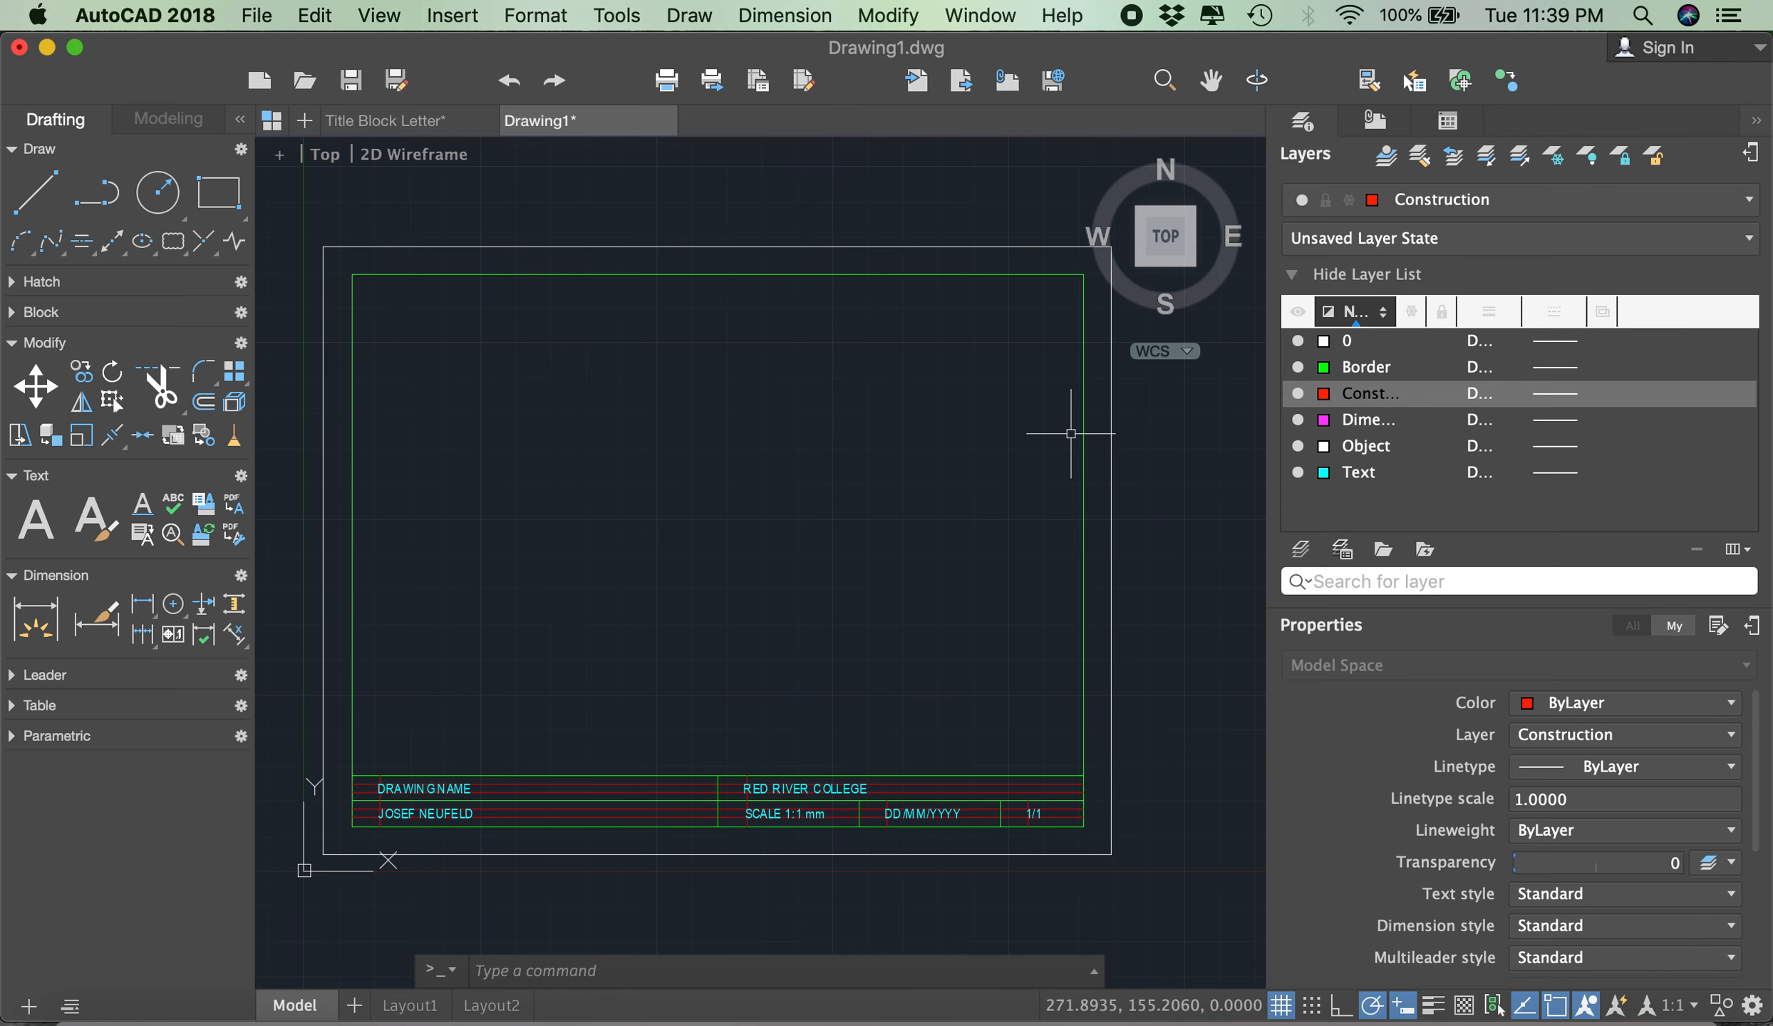
click(256, 16)
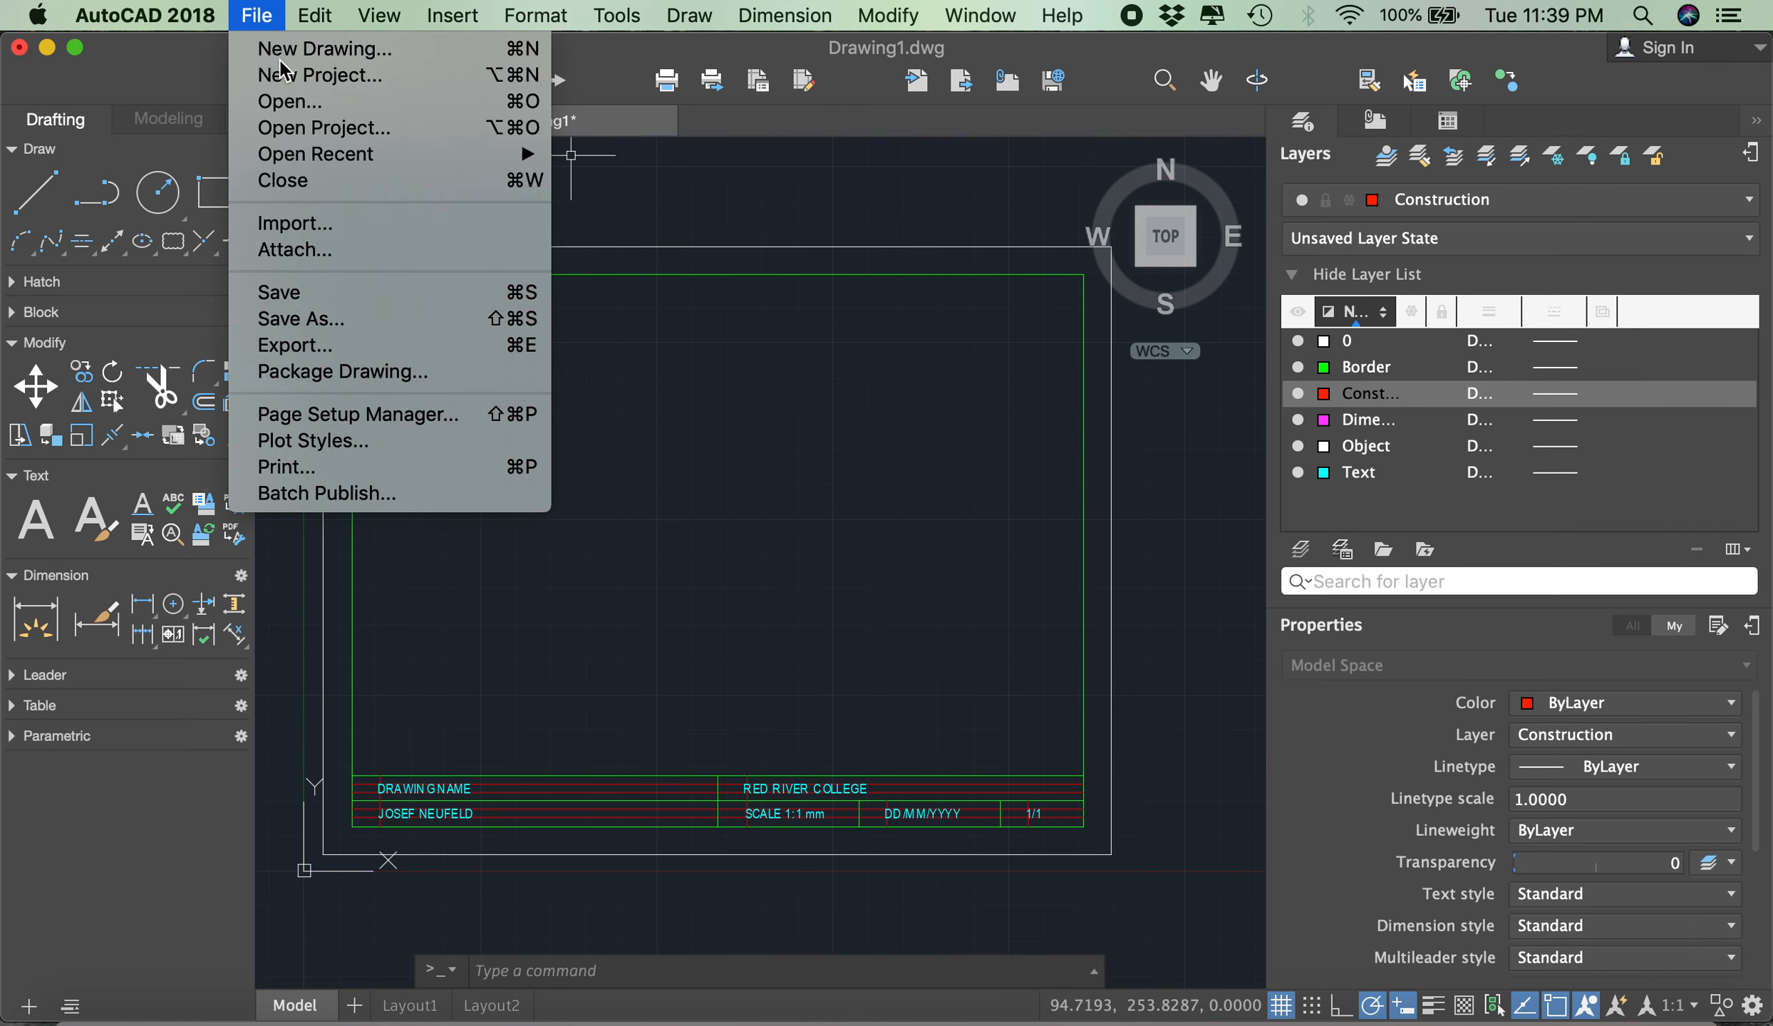
click(308, 319)
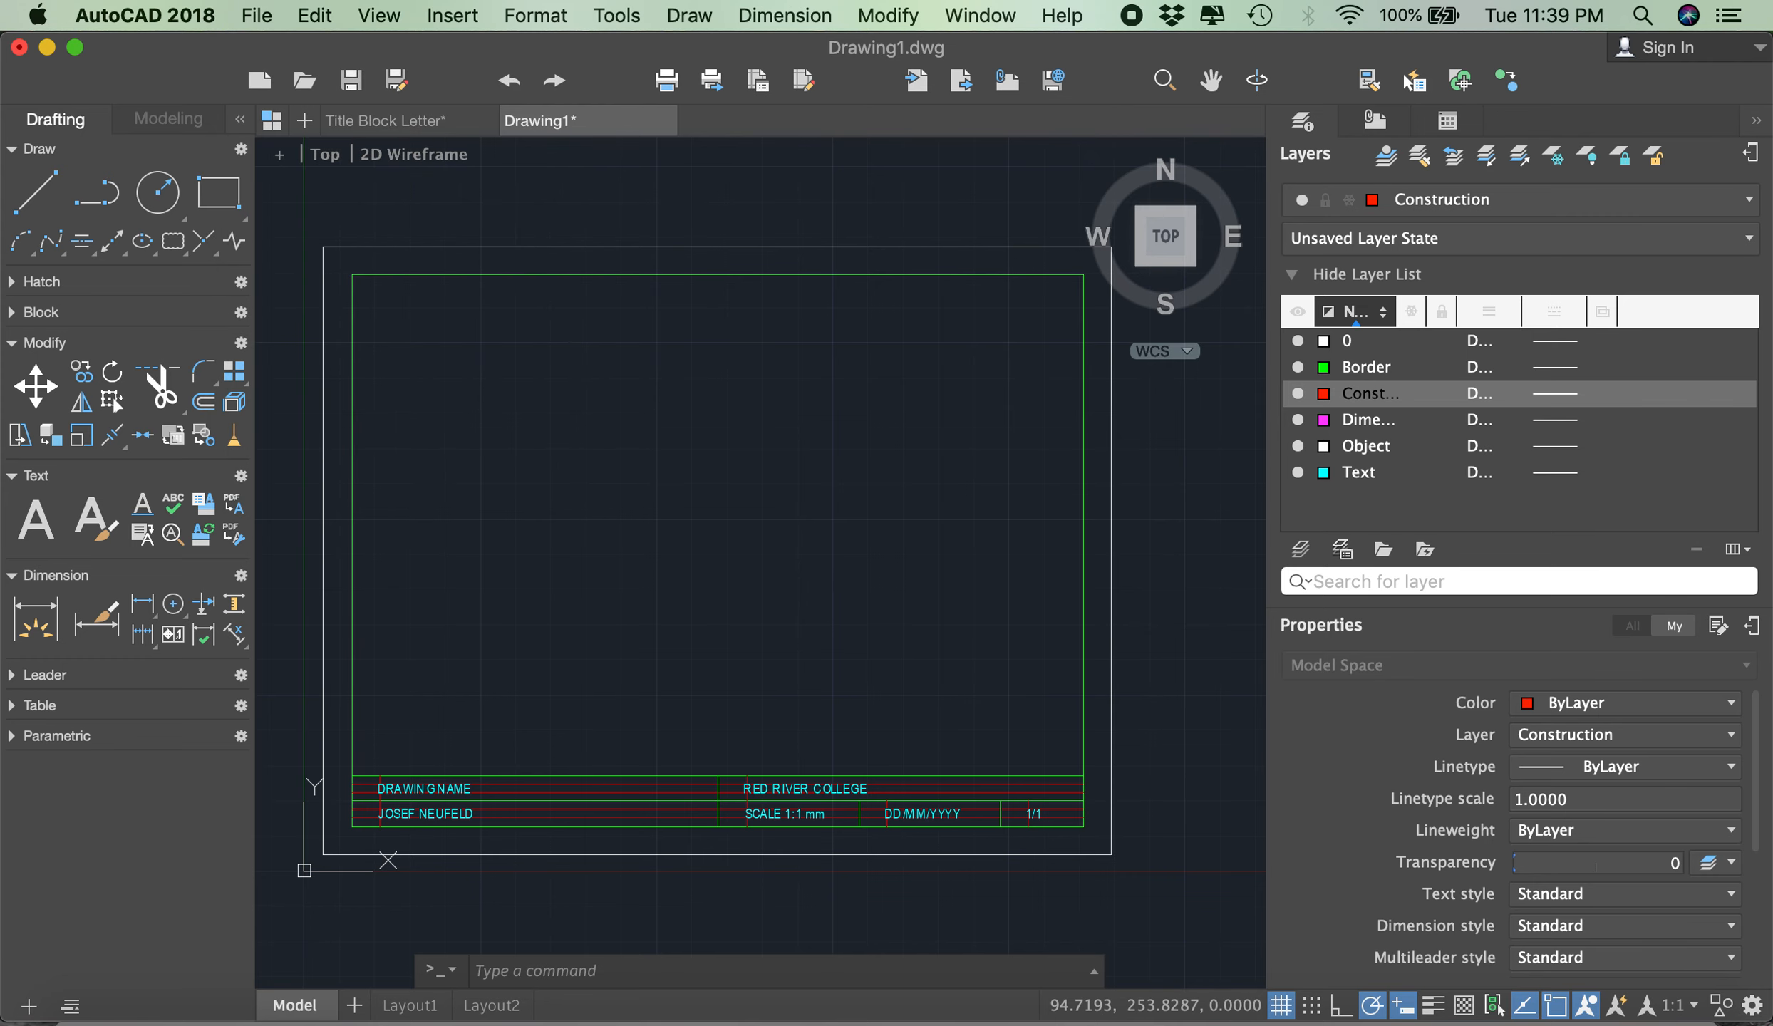